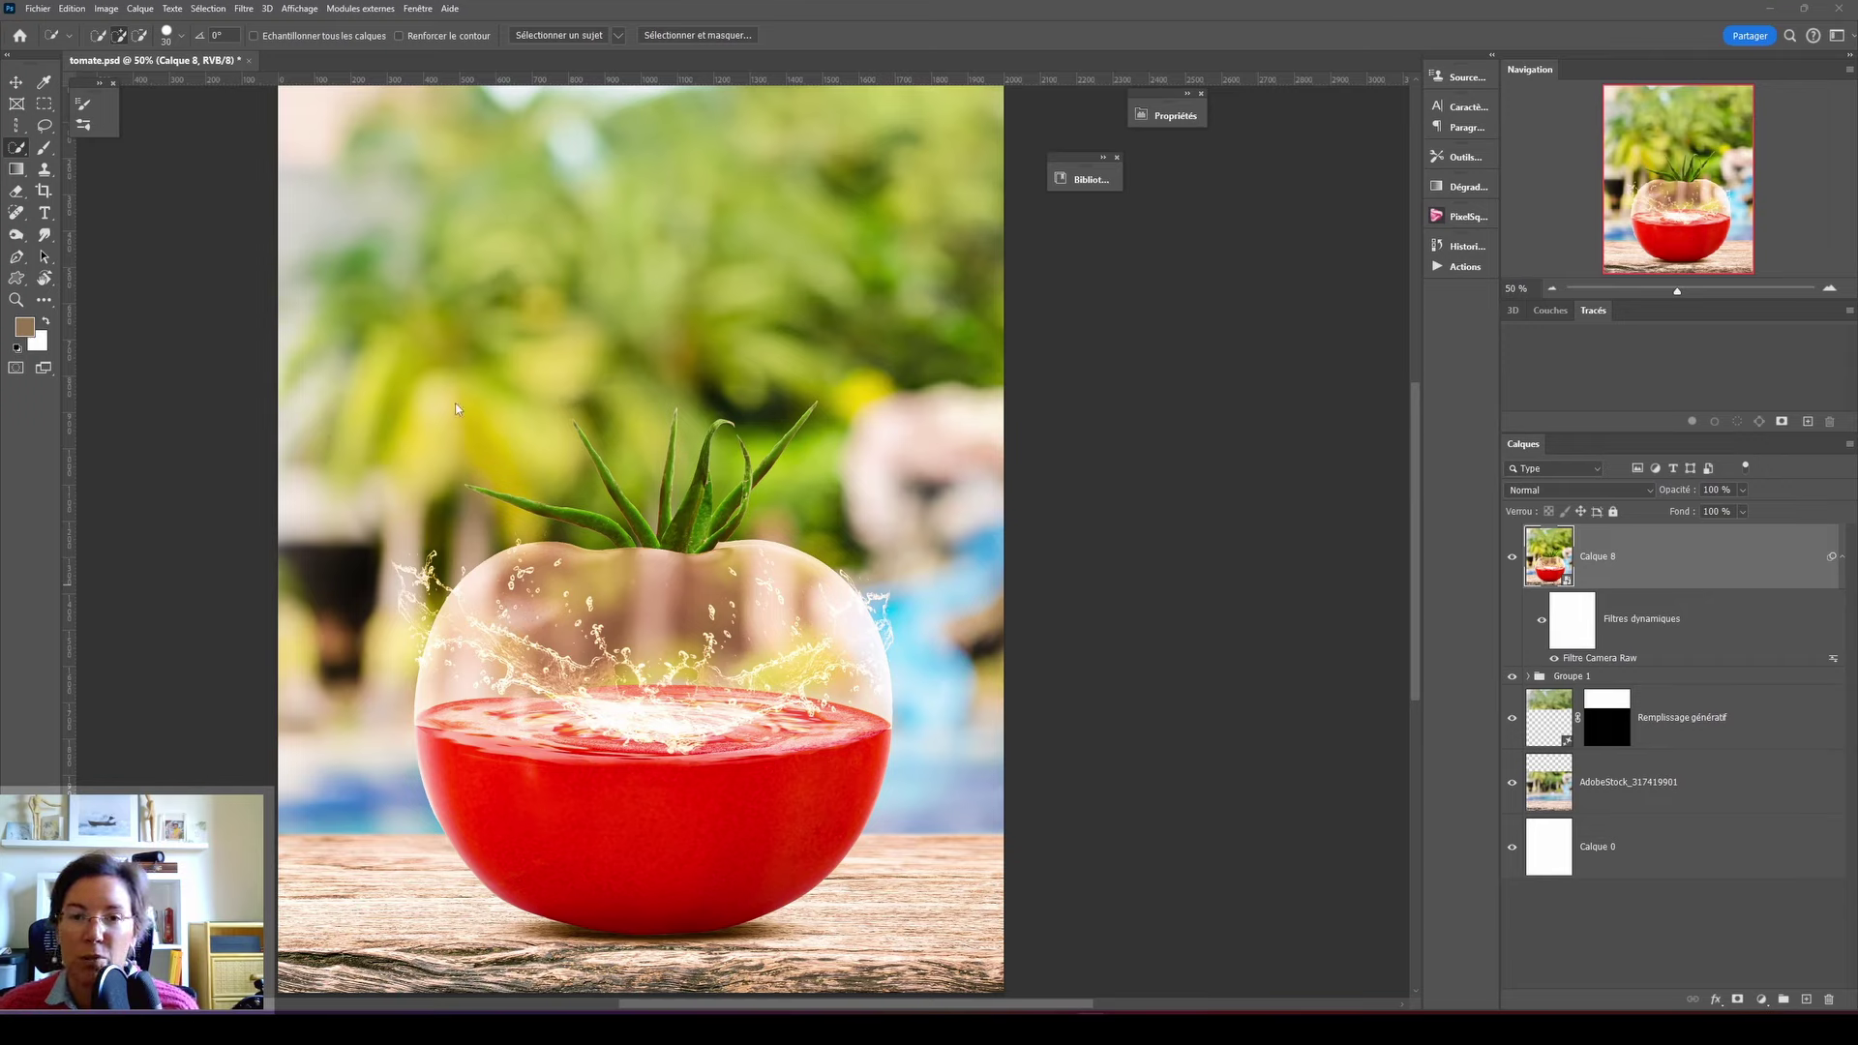
# - Create a new white 4000 × 6000 px portrait document at 72 ppi
pyautogui.click(37, 8)
pyautogui.click(47, 32)
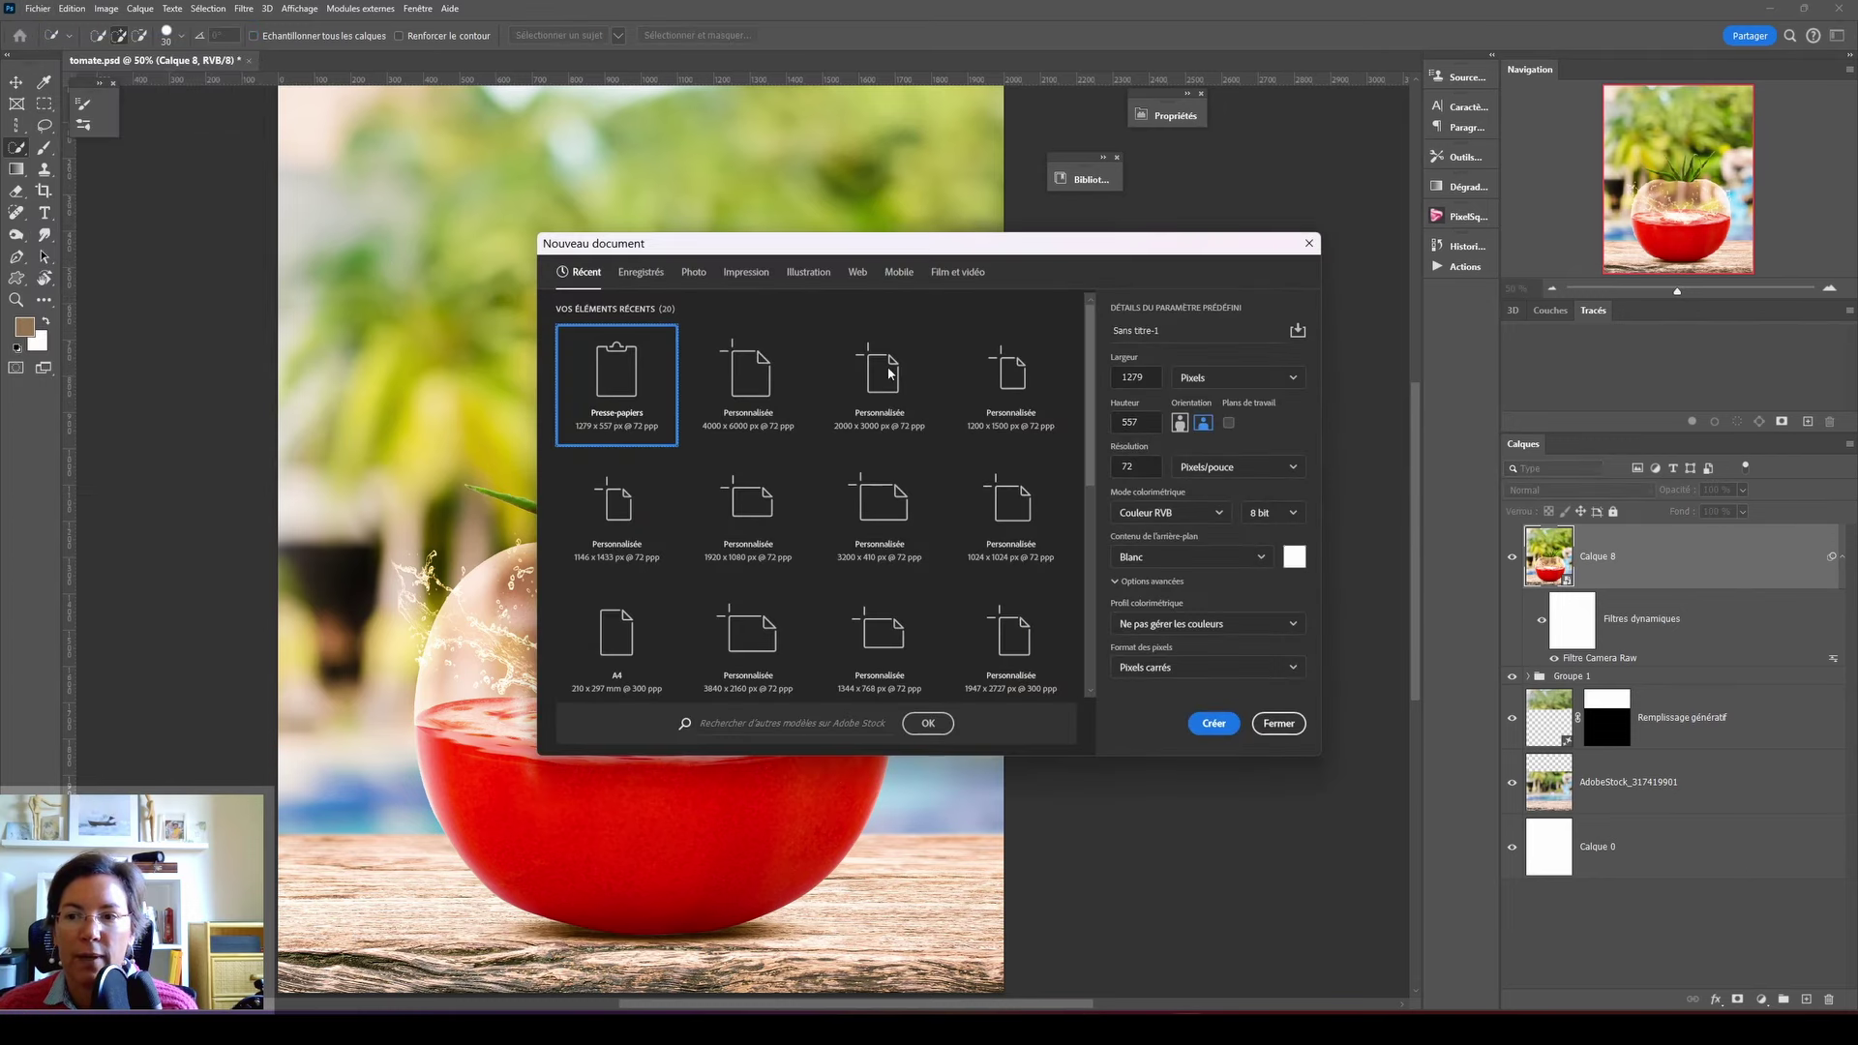
pyautogui.moveTo(1144, 376); pyautogui.dragTo(1097, 376)
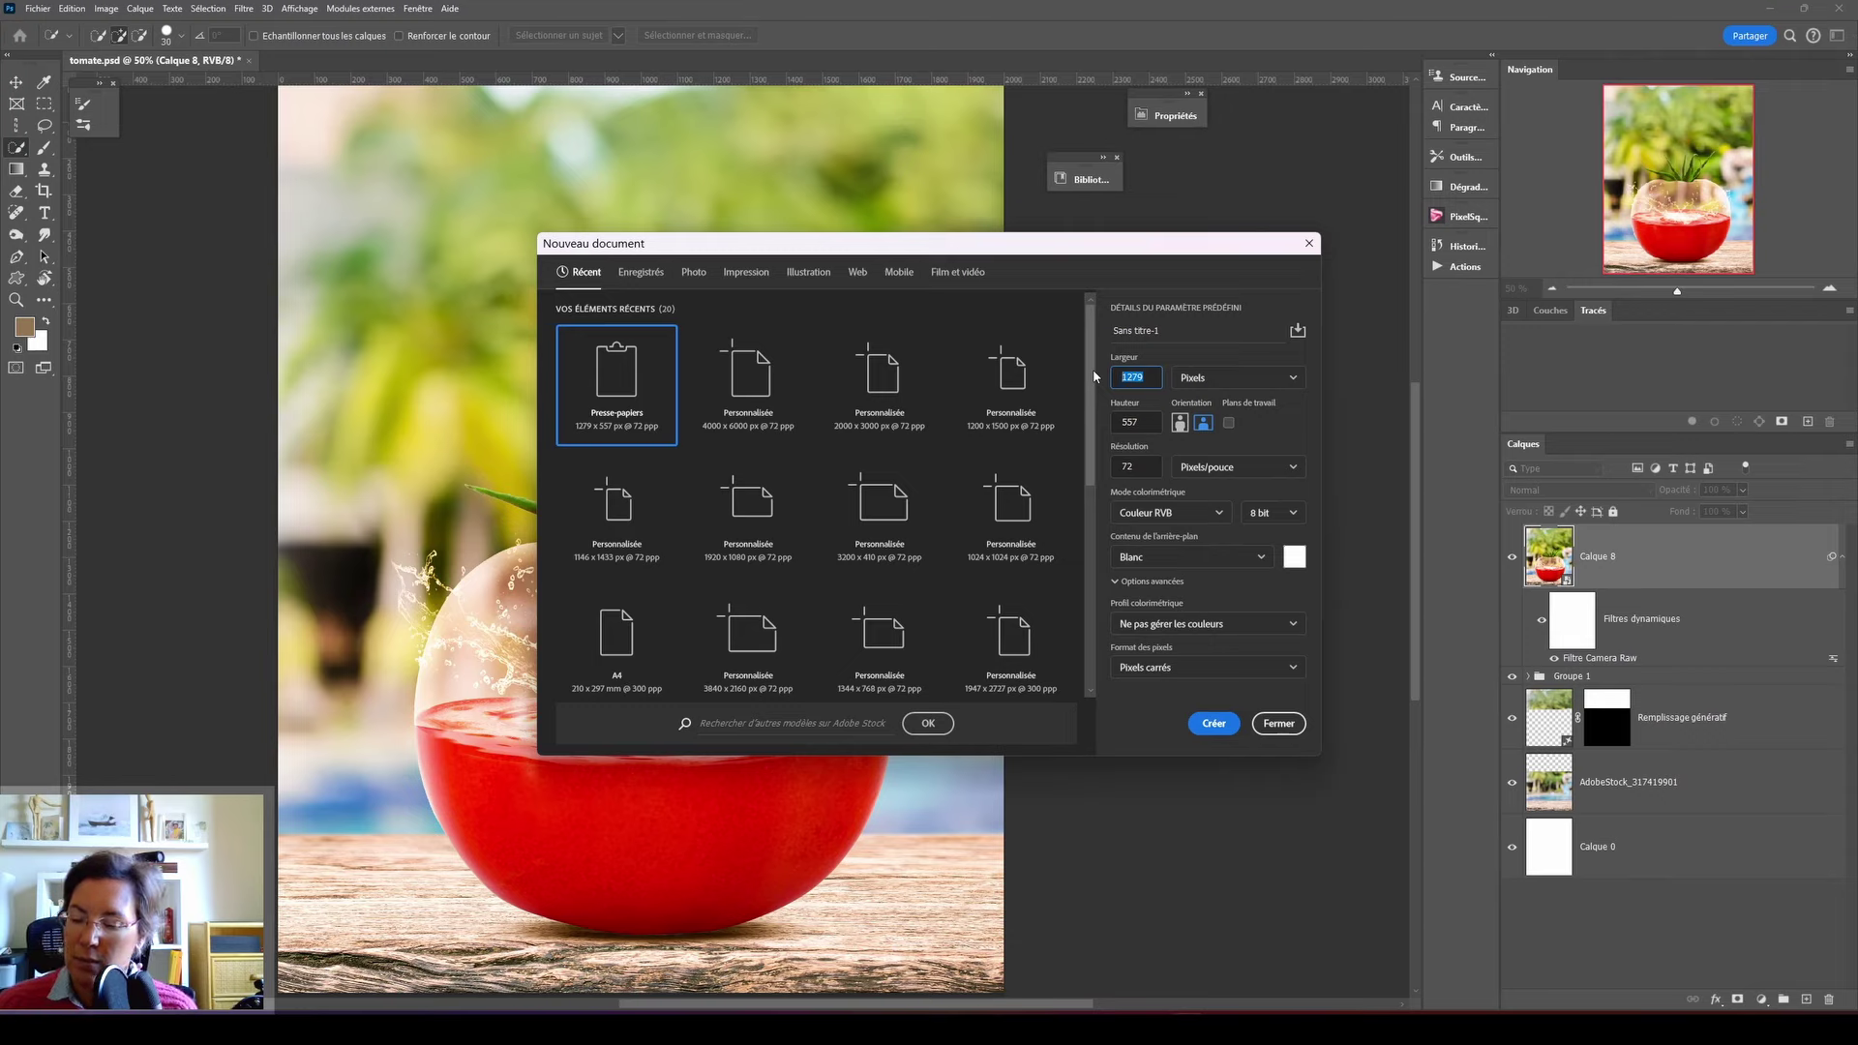
pyautogui.write('200')
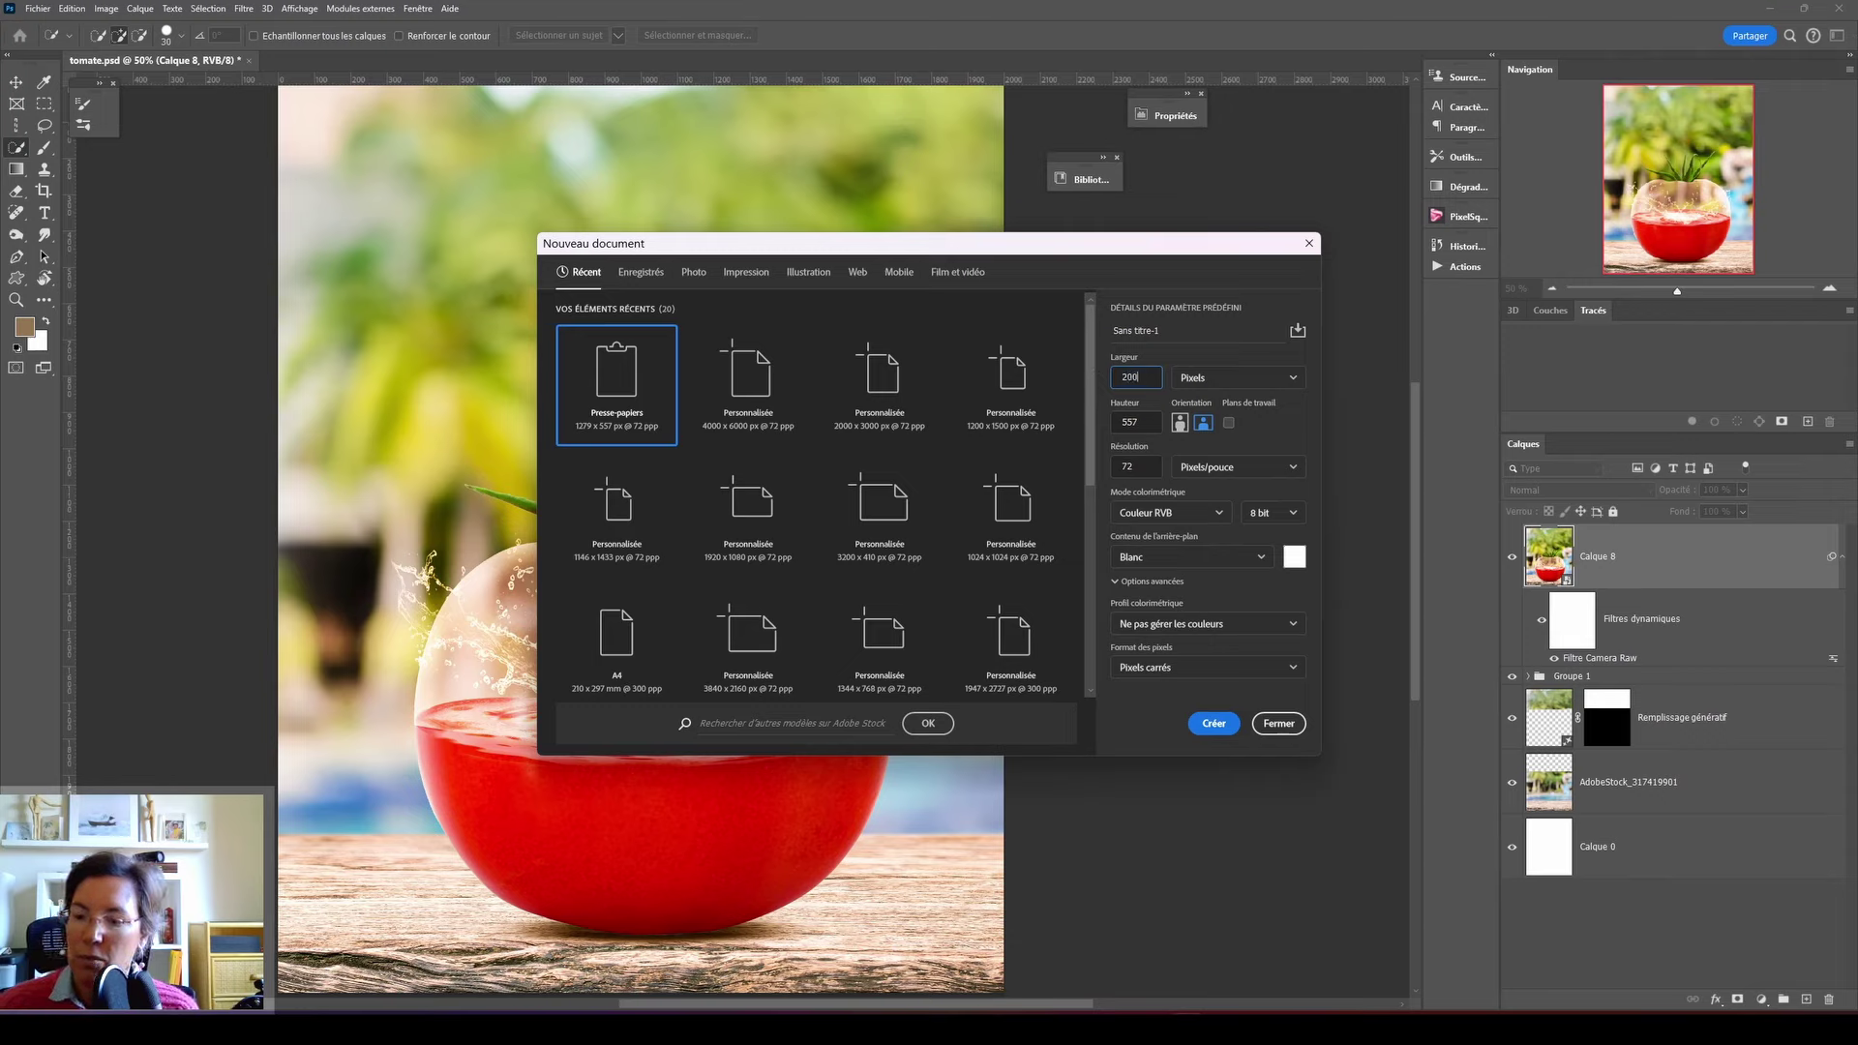
pyautogui.press('BackSpace')
pyautogui.press('BackSpace')
pyautogui.press('BackSpace')
pyautogui.write('4000')
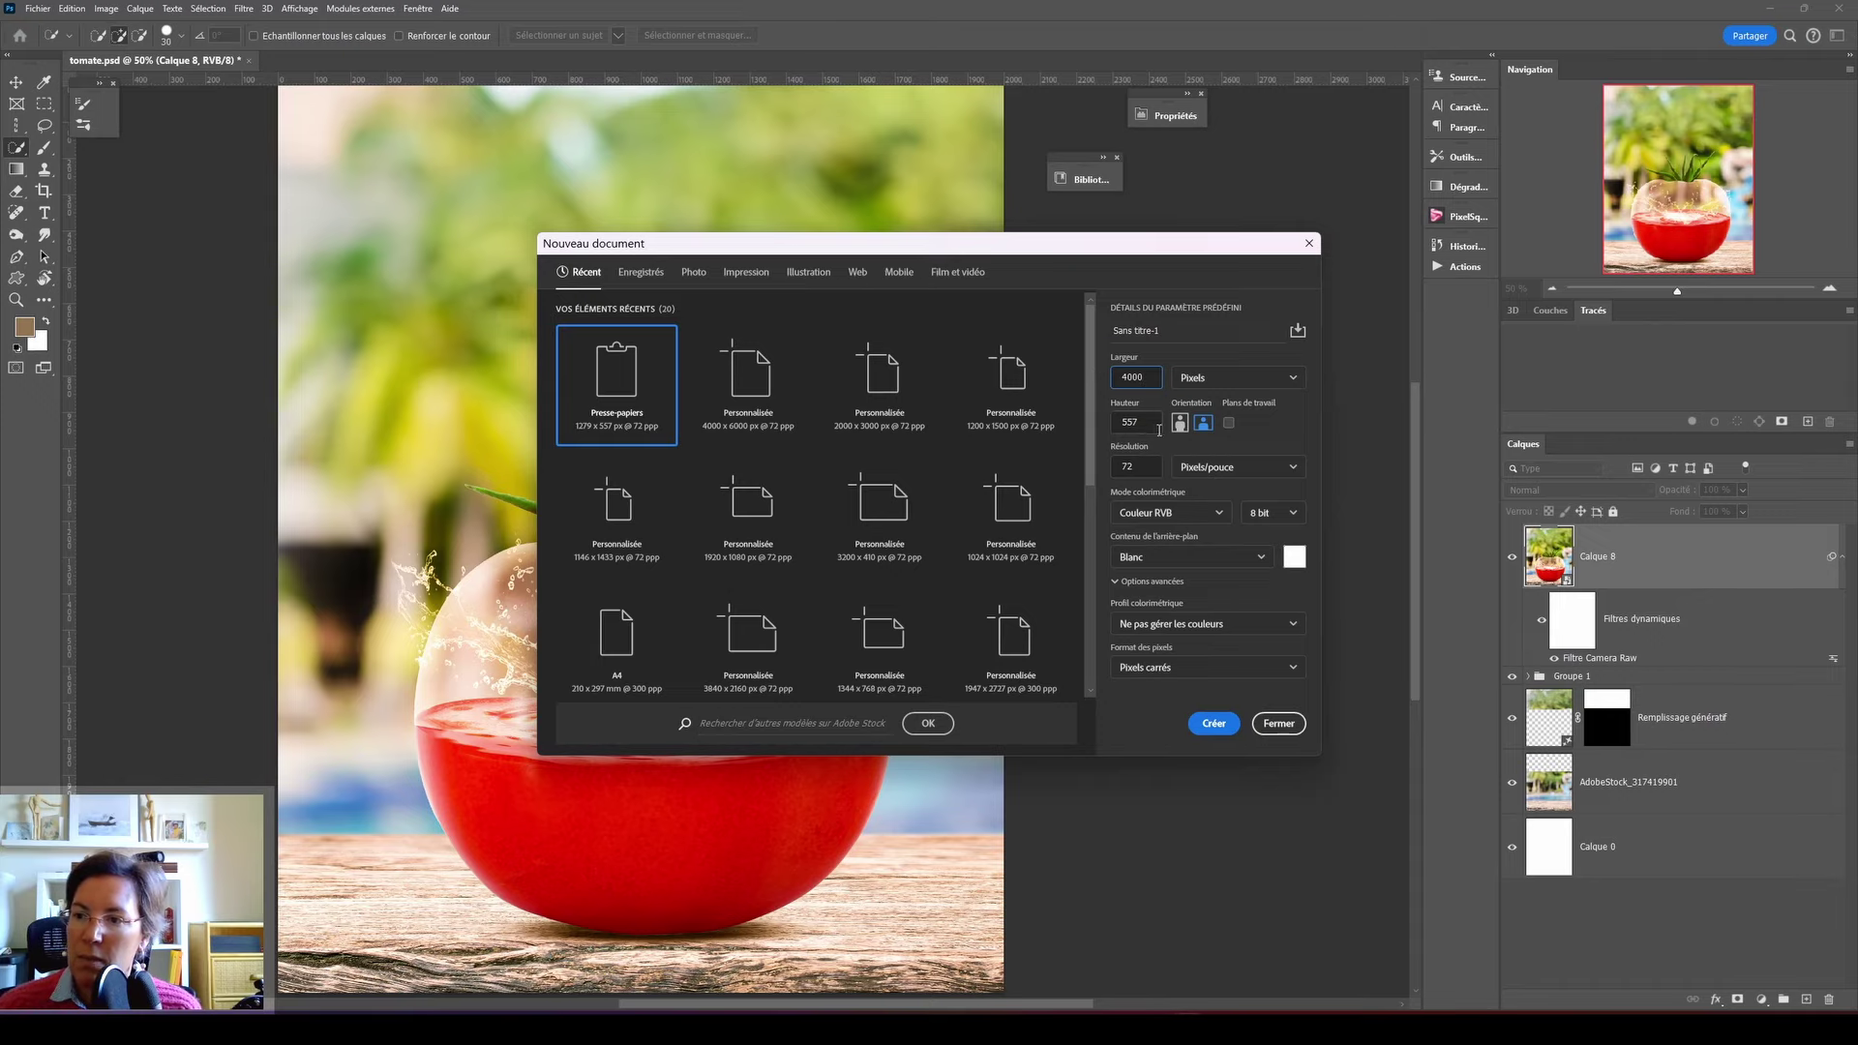
pyautogui.press('Tab')
pyautogui.write('6000')
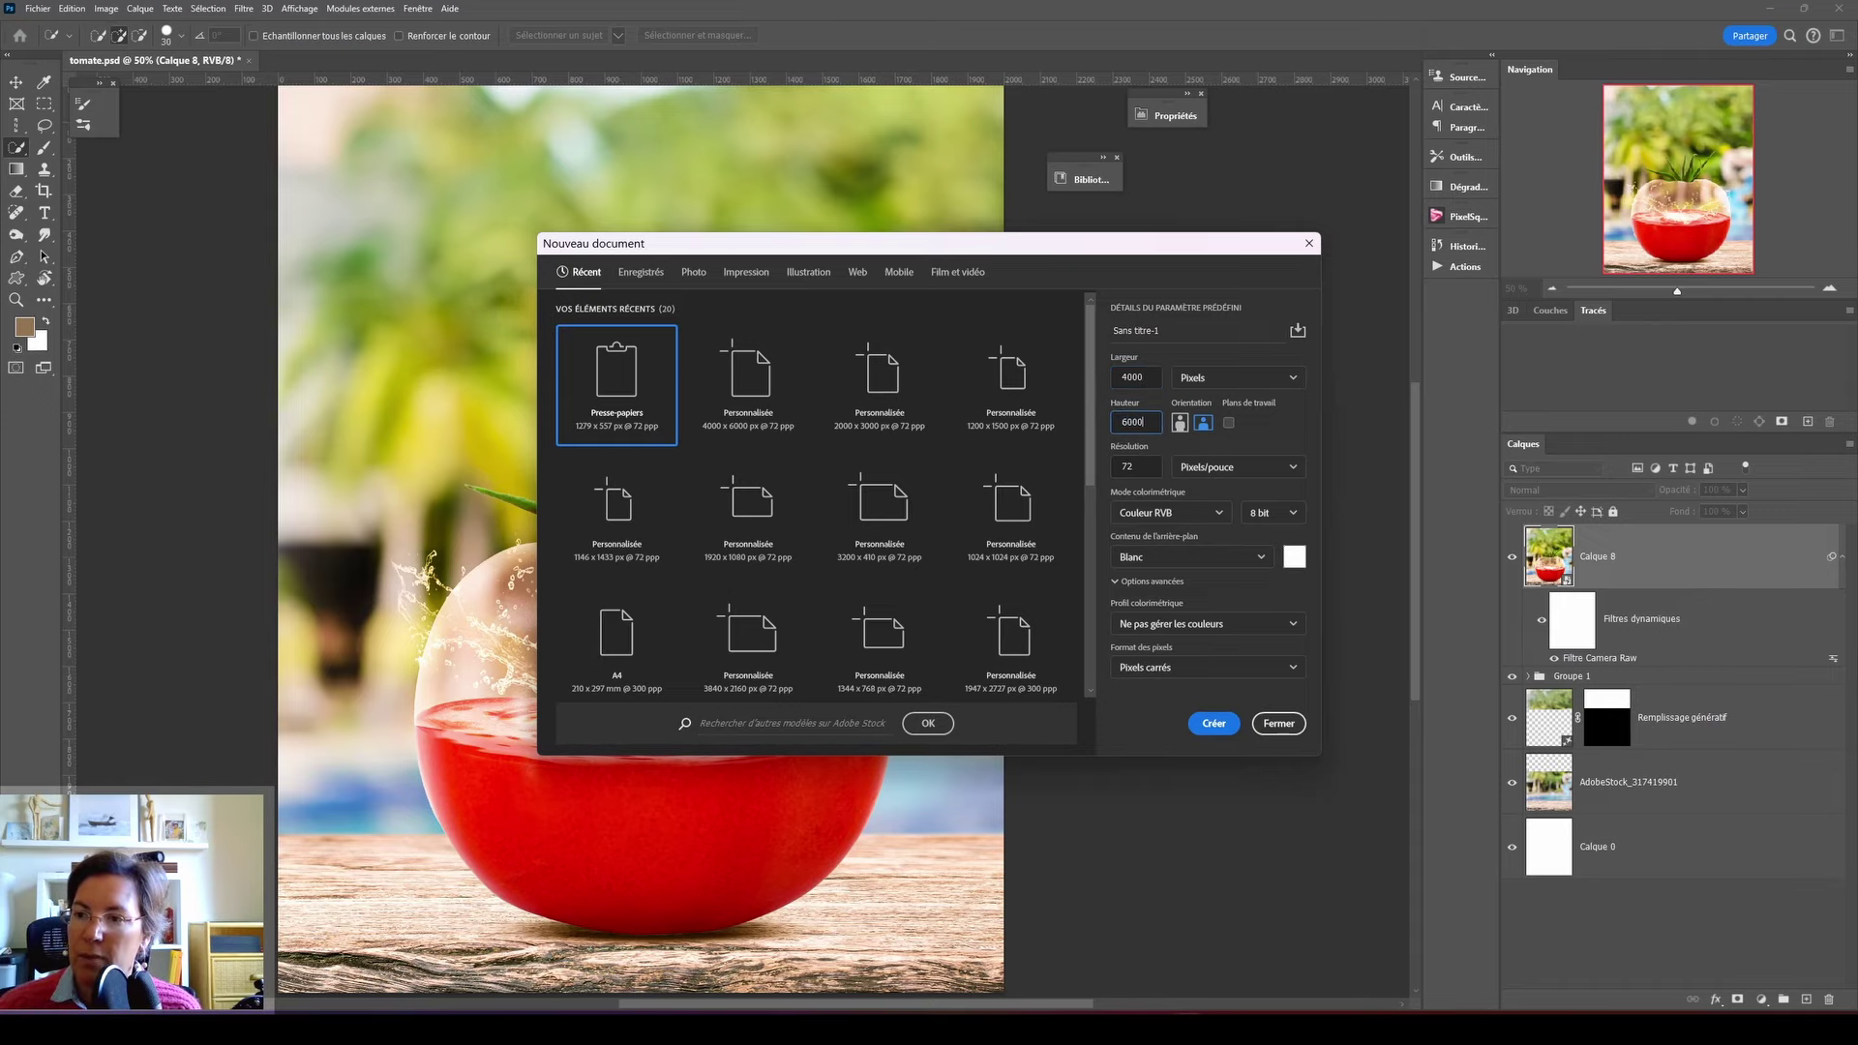
pyautogui.click(1213, 723)
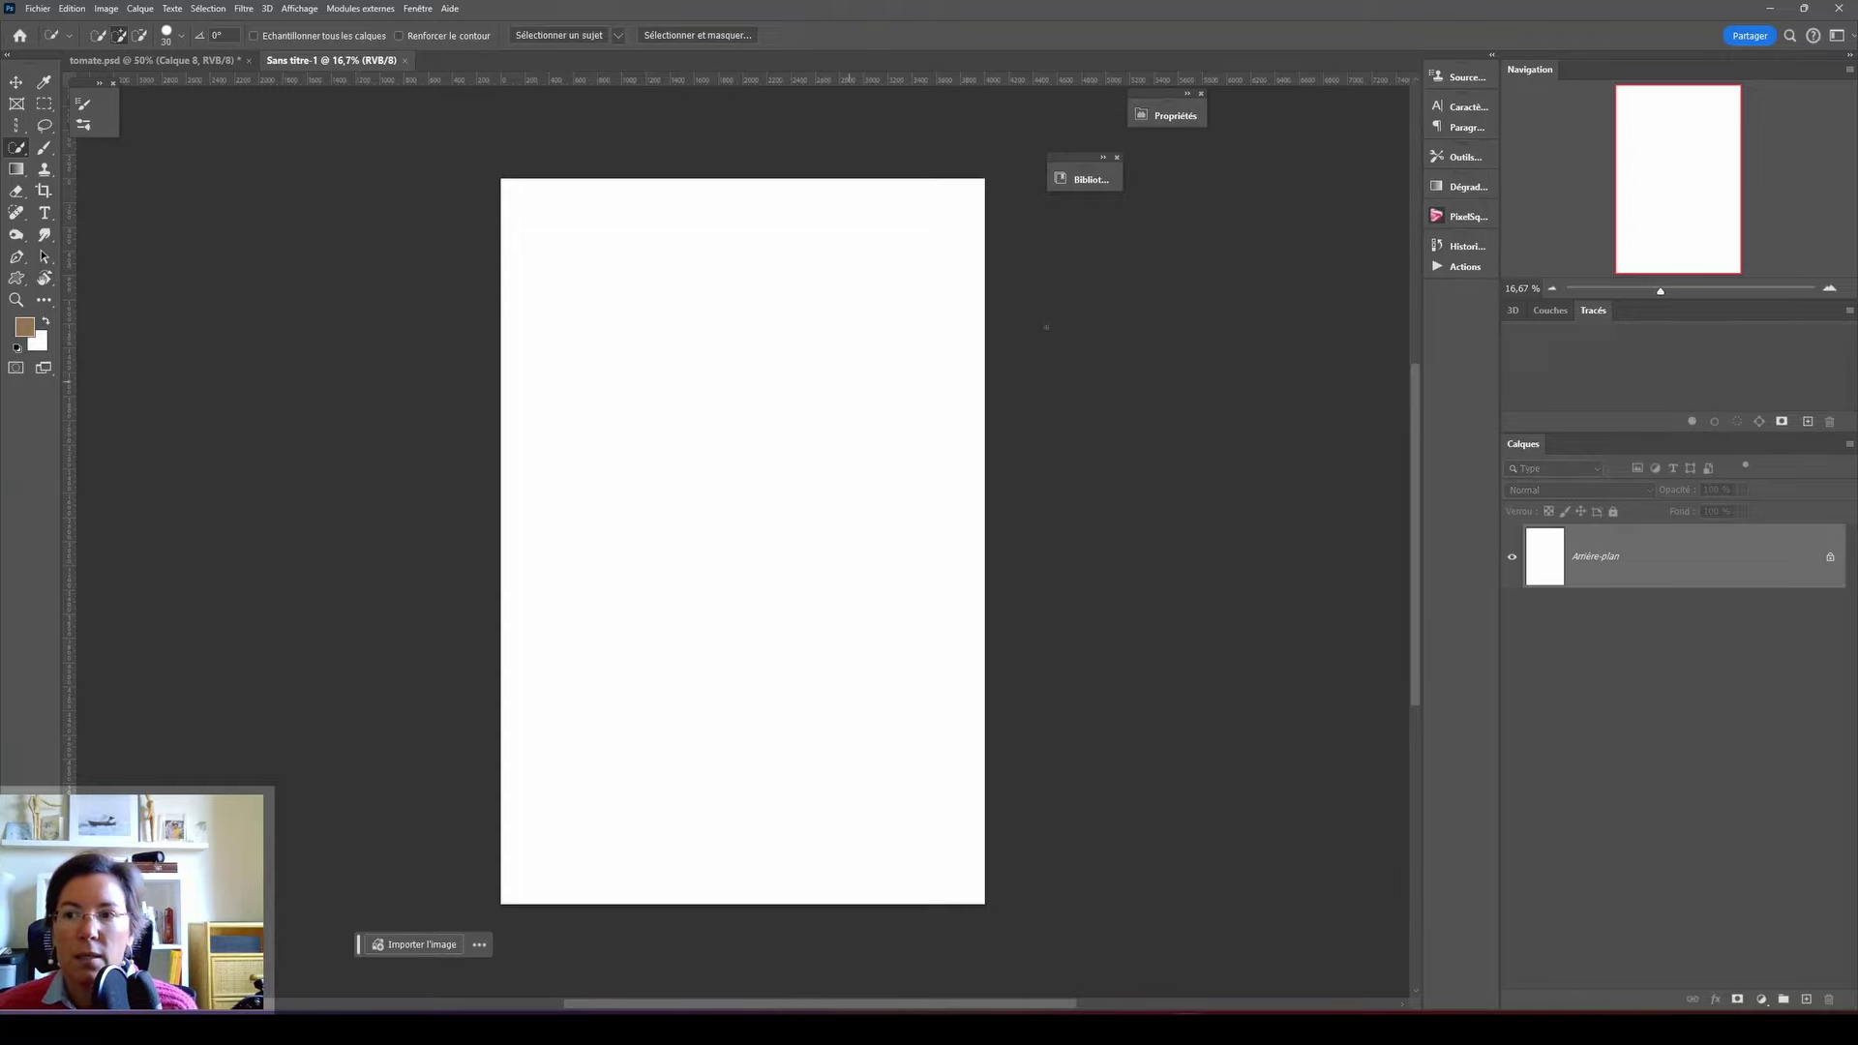
# - Import the blurred pool and wooden table photo from Libraries and drag it toward the canvas bottom
pyautogui.click(1104, 178)
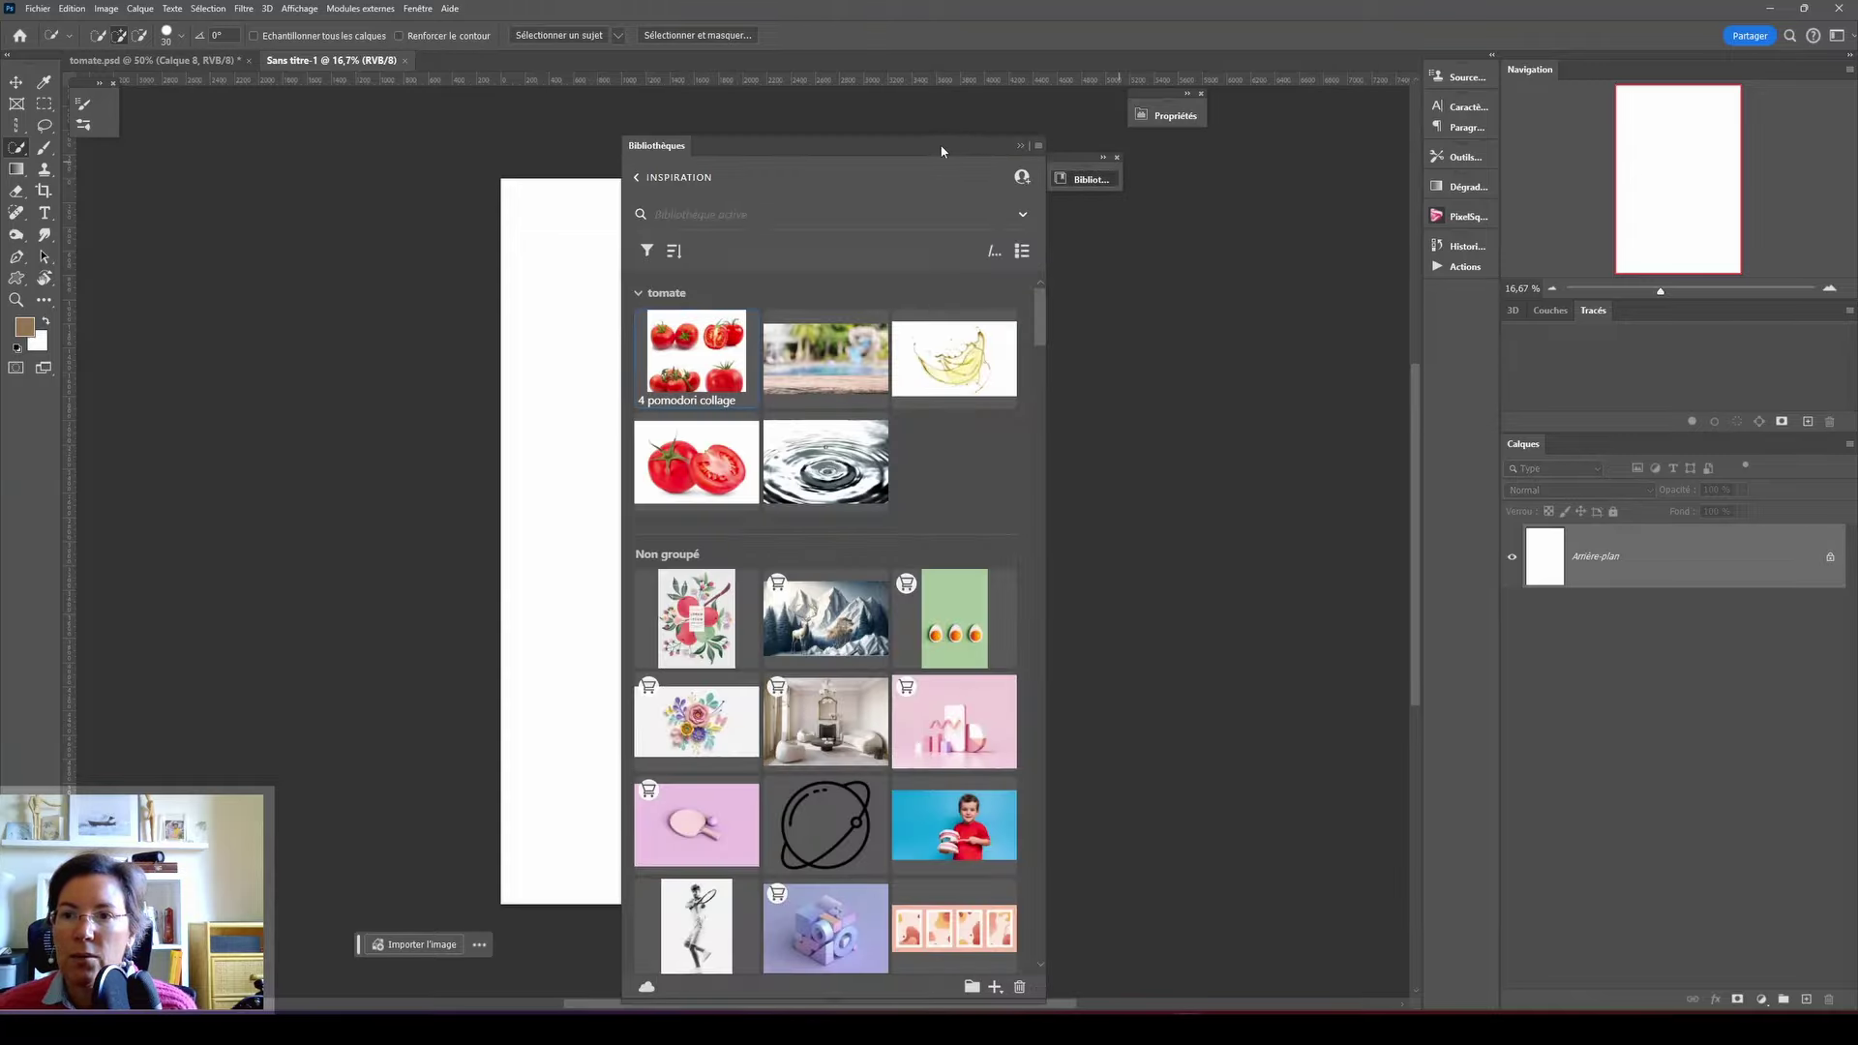
pyautogui.moveTo(942, 151); pyautogui.dragTo(1312, 151)
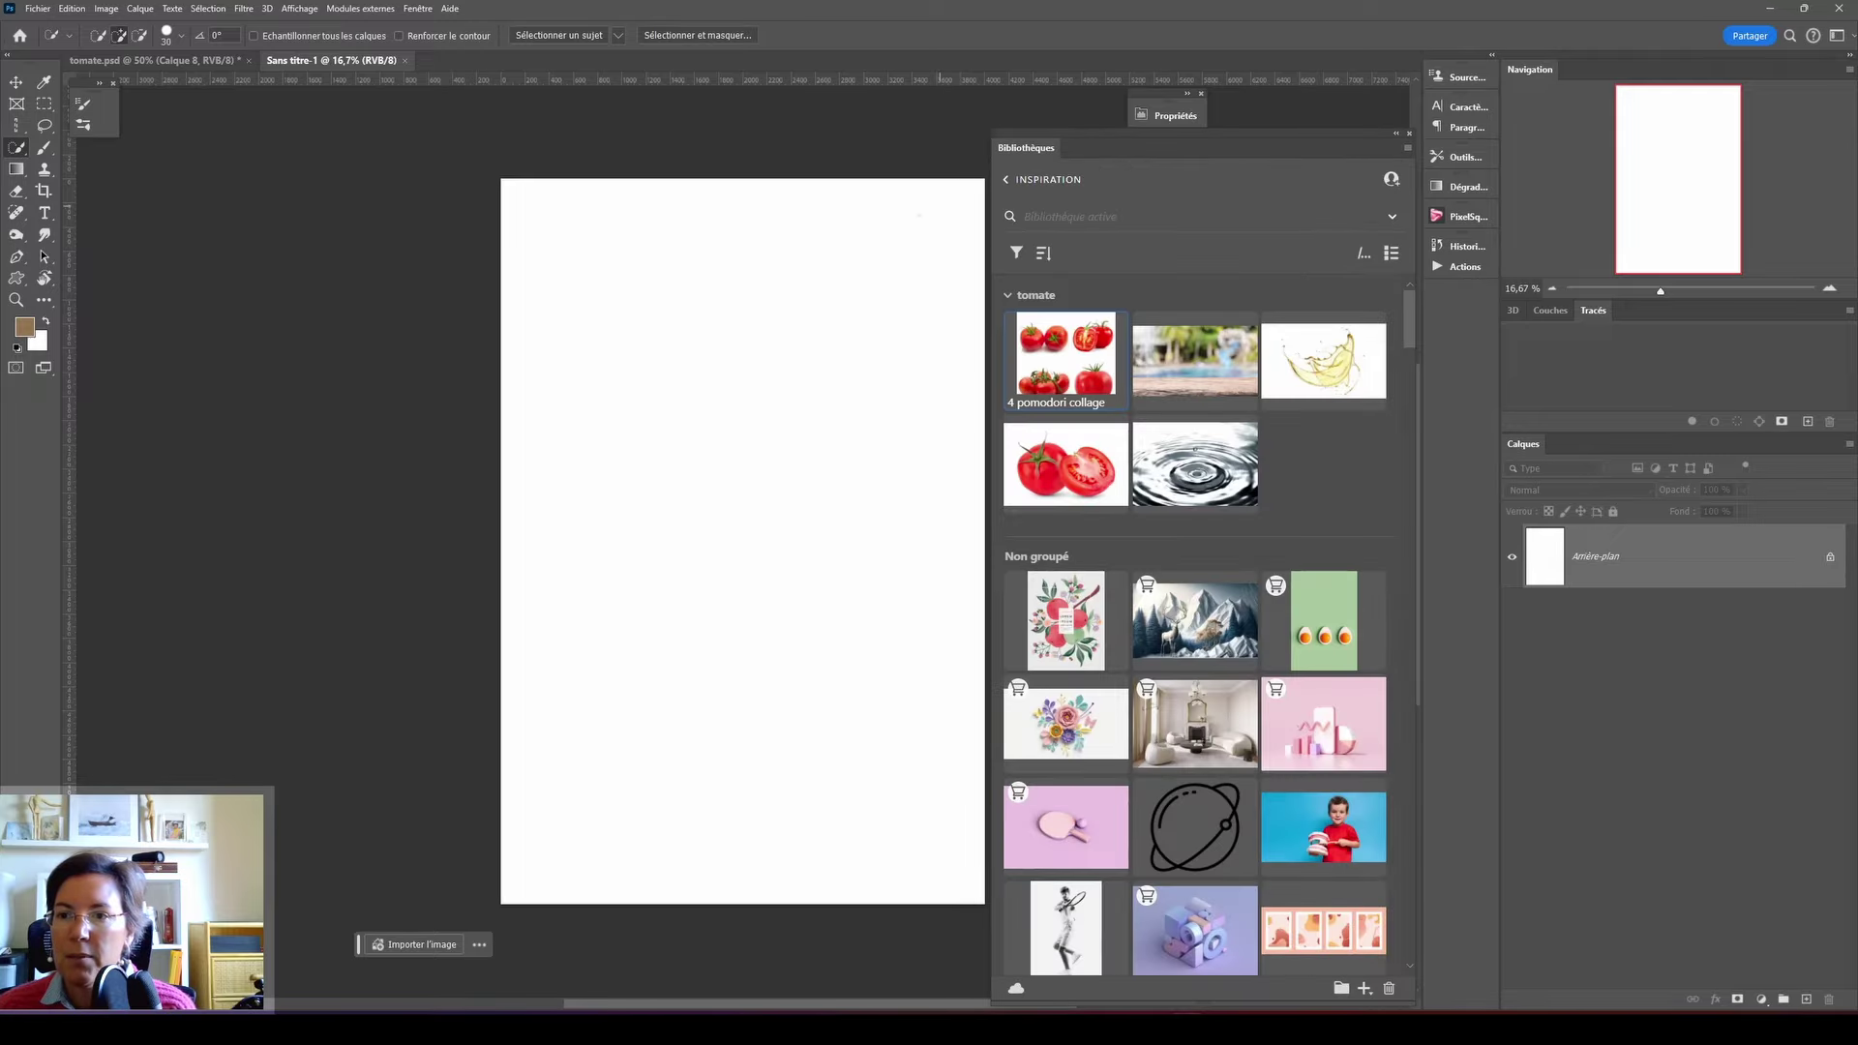
pyautogui.moveTo(887, 228); pyautogui.dragTo(829, 243)
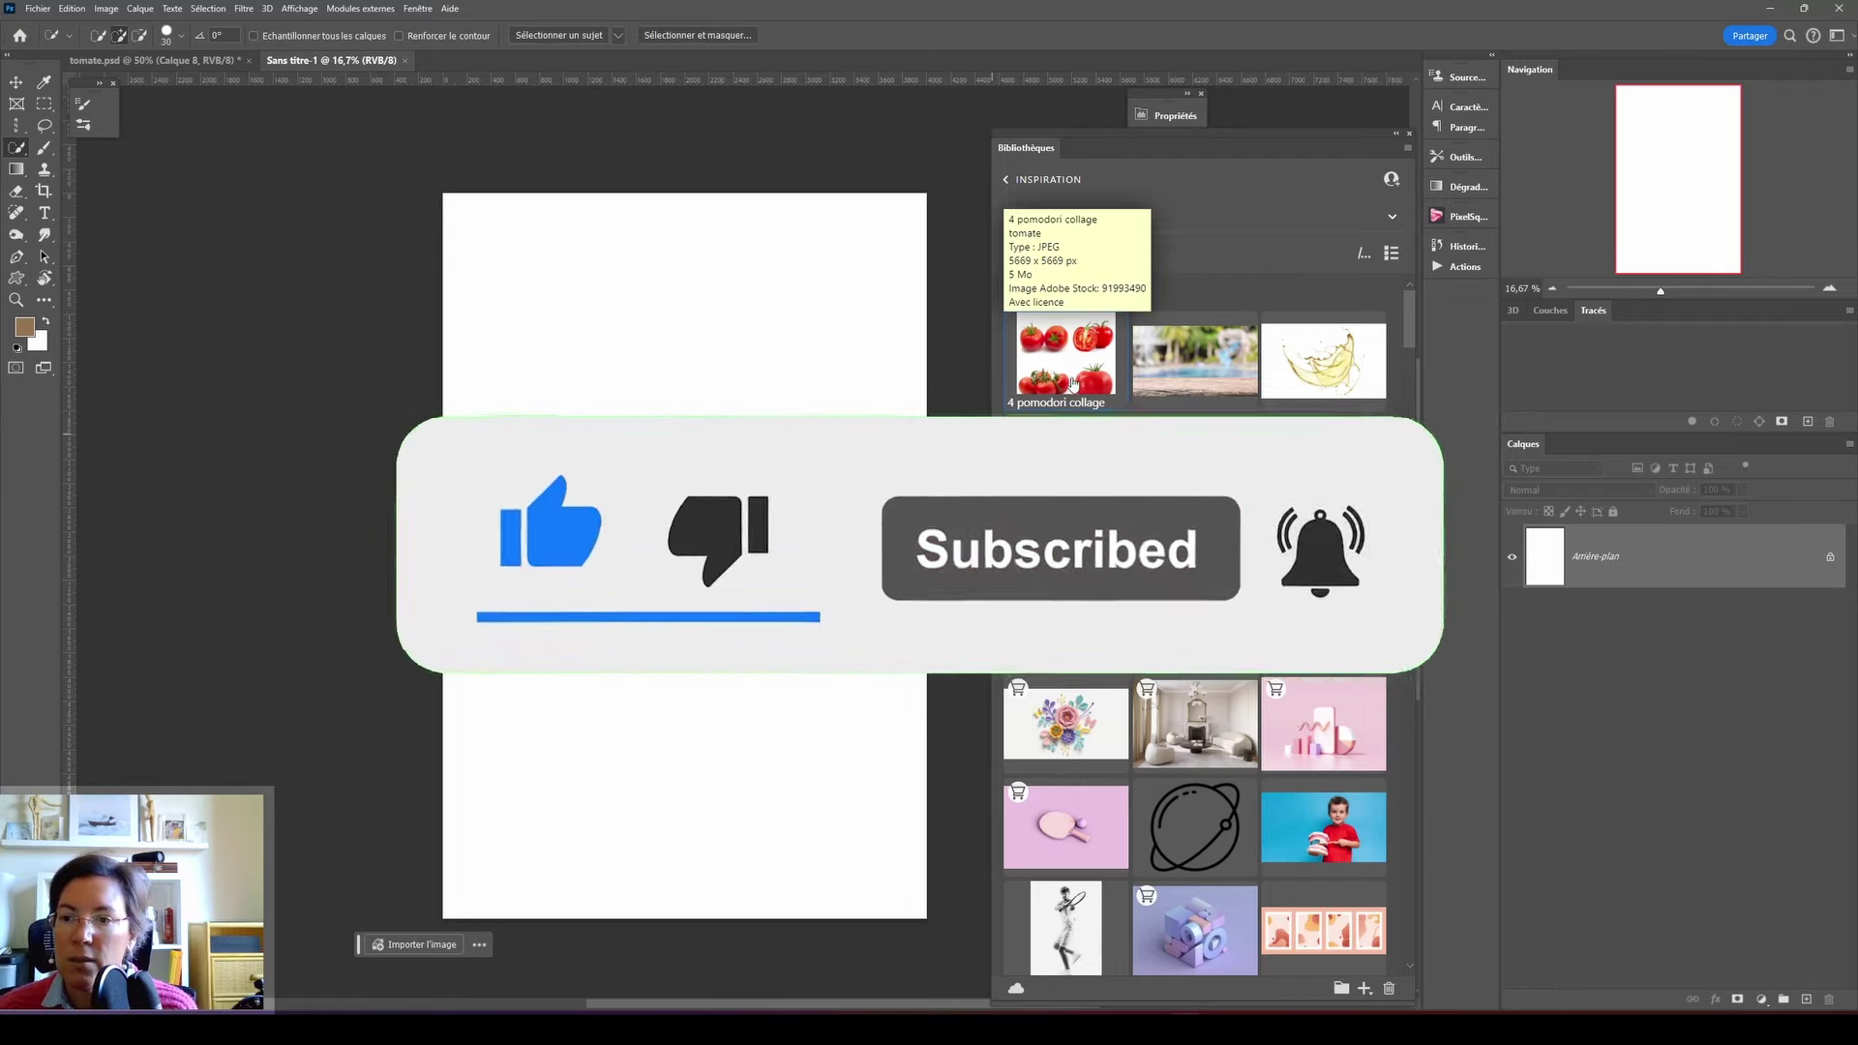
pyautogui.rightClick(1206, 378)
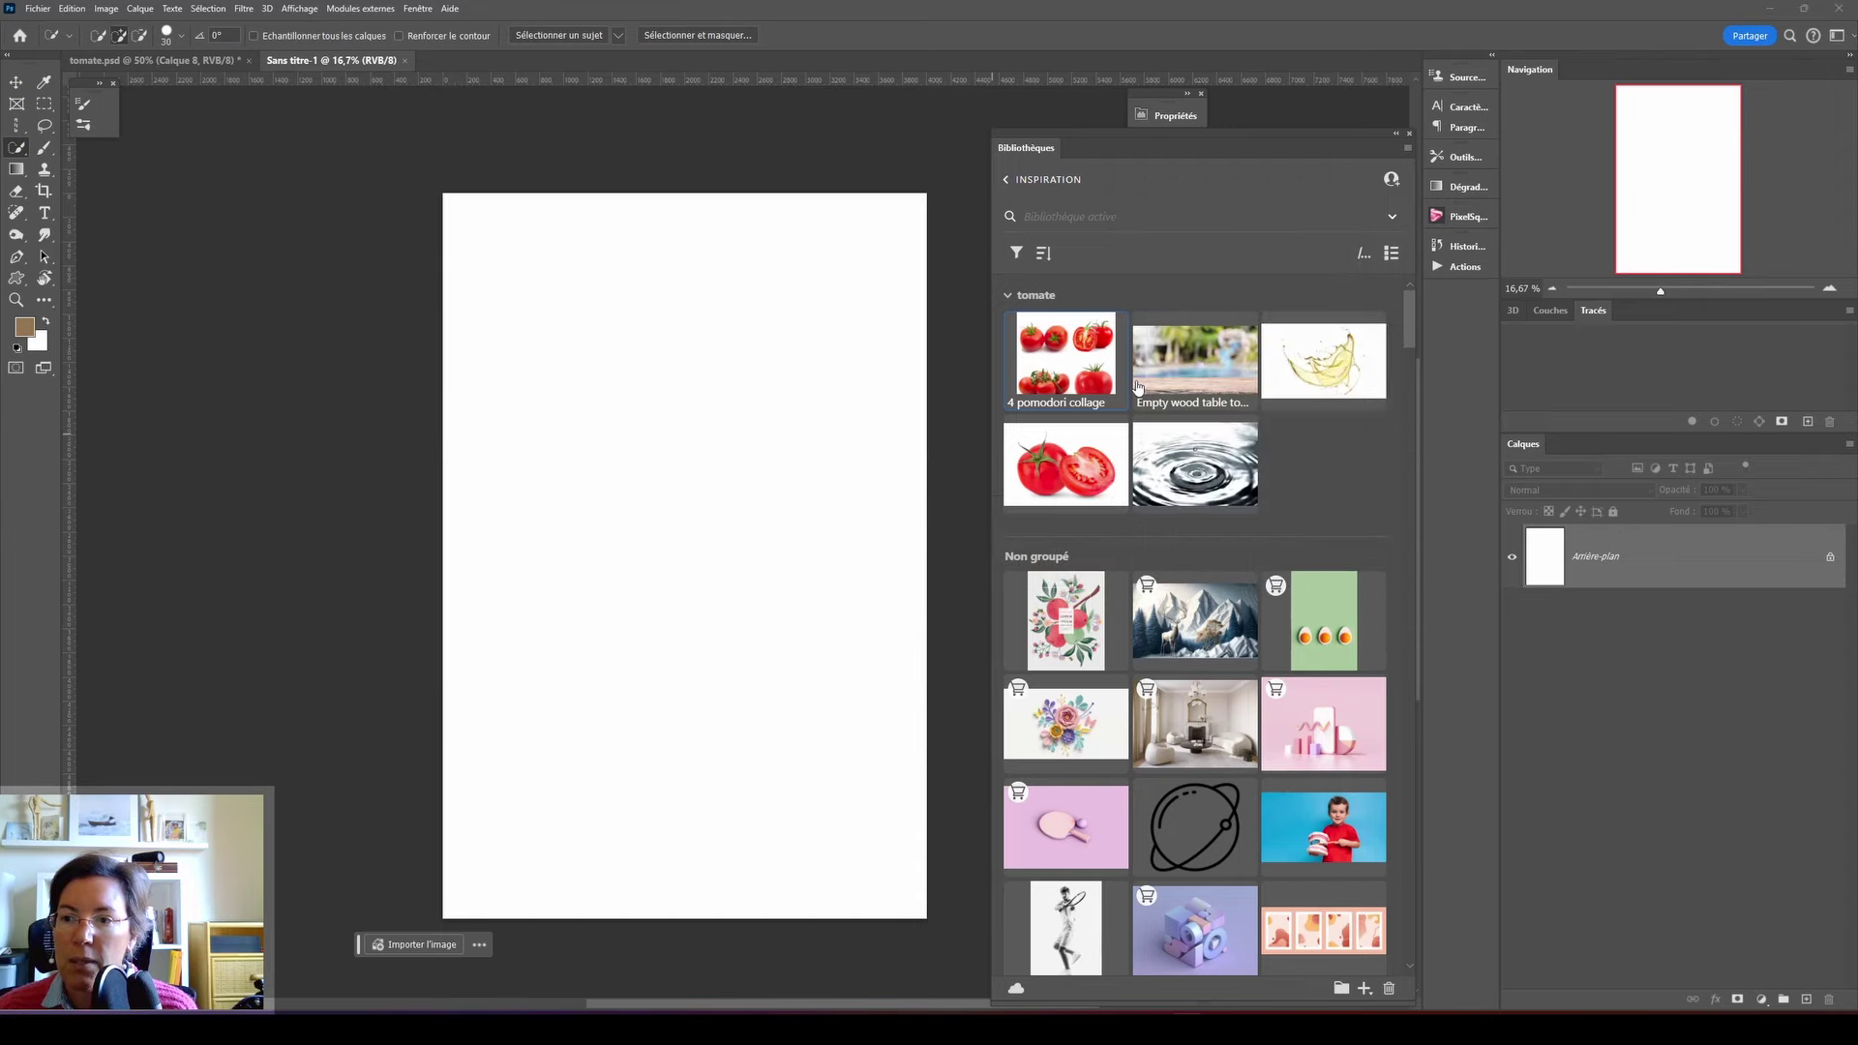
pyautogui.click(1138, 387)
pyautogui.rightClick(1190, 373)
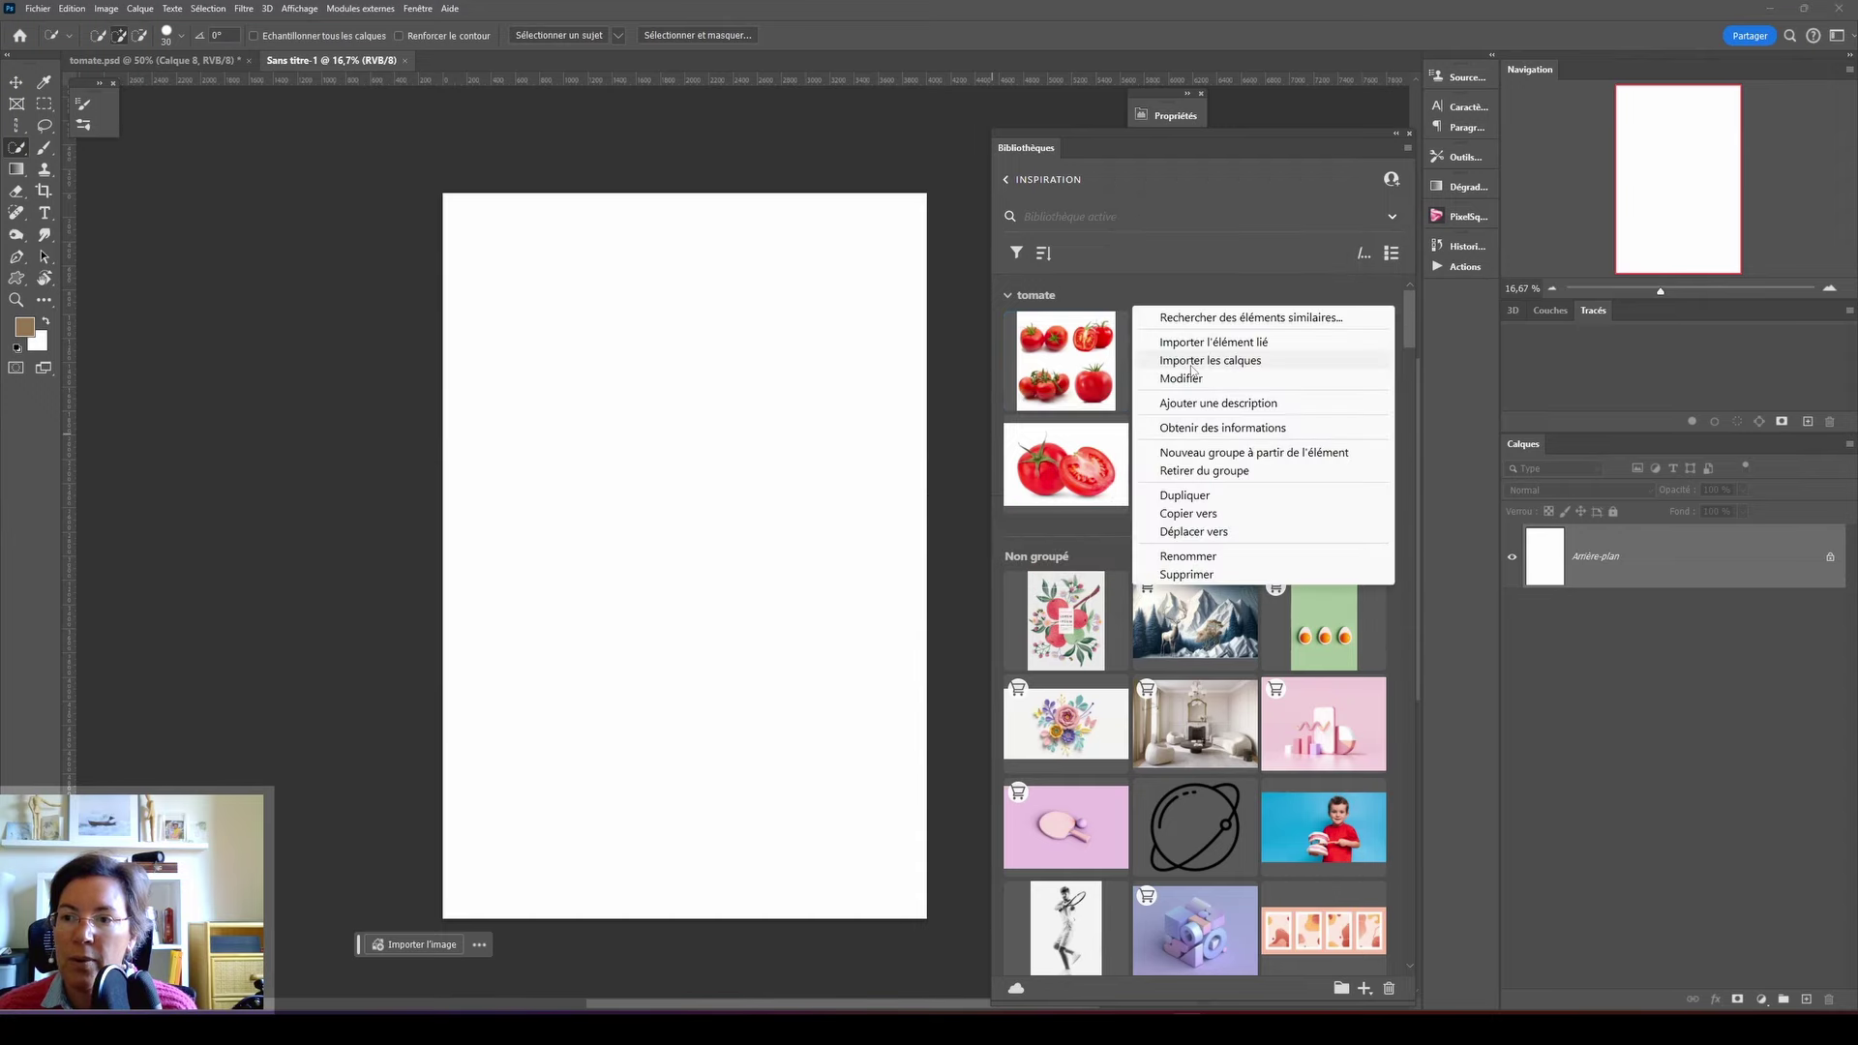
pyautogui.click(1199, 363)
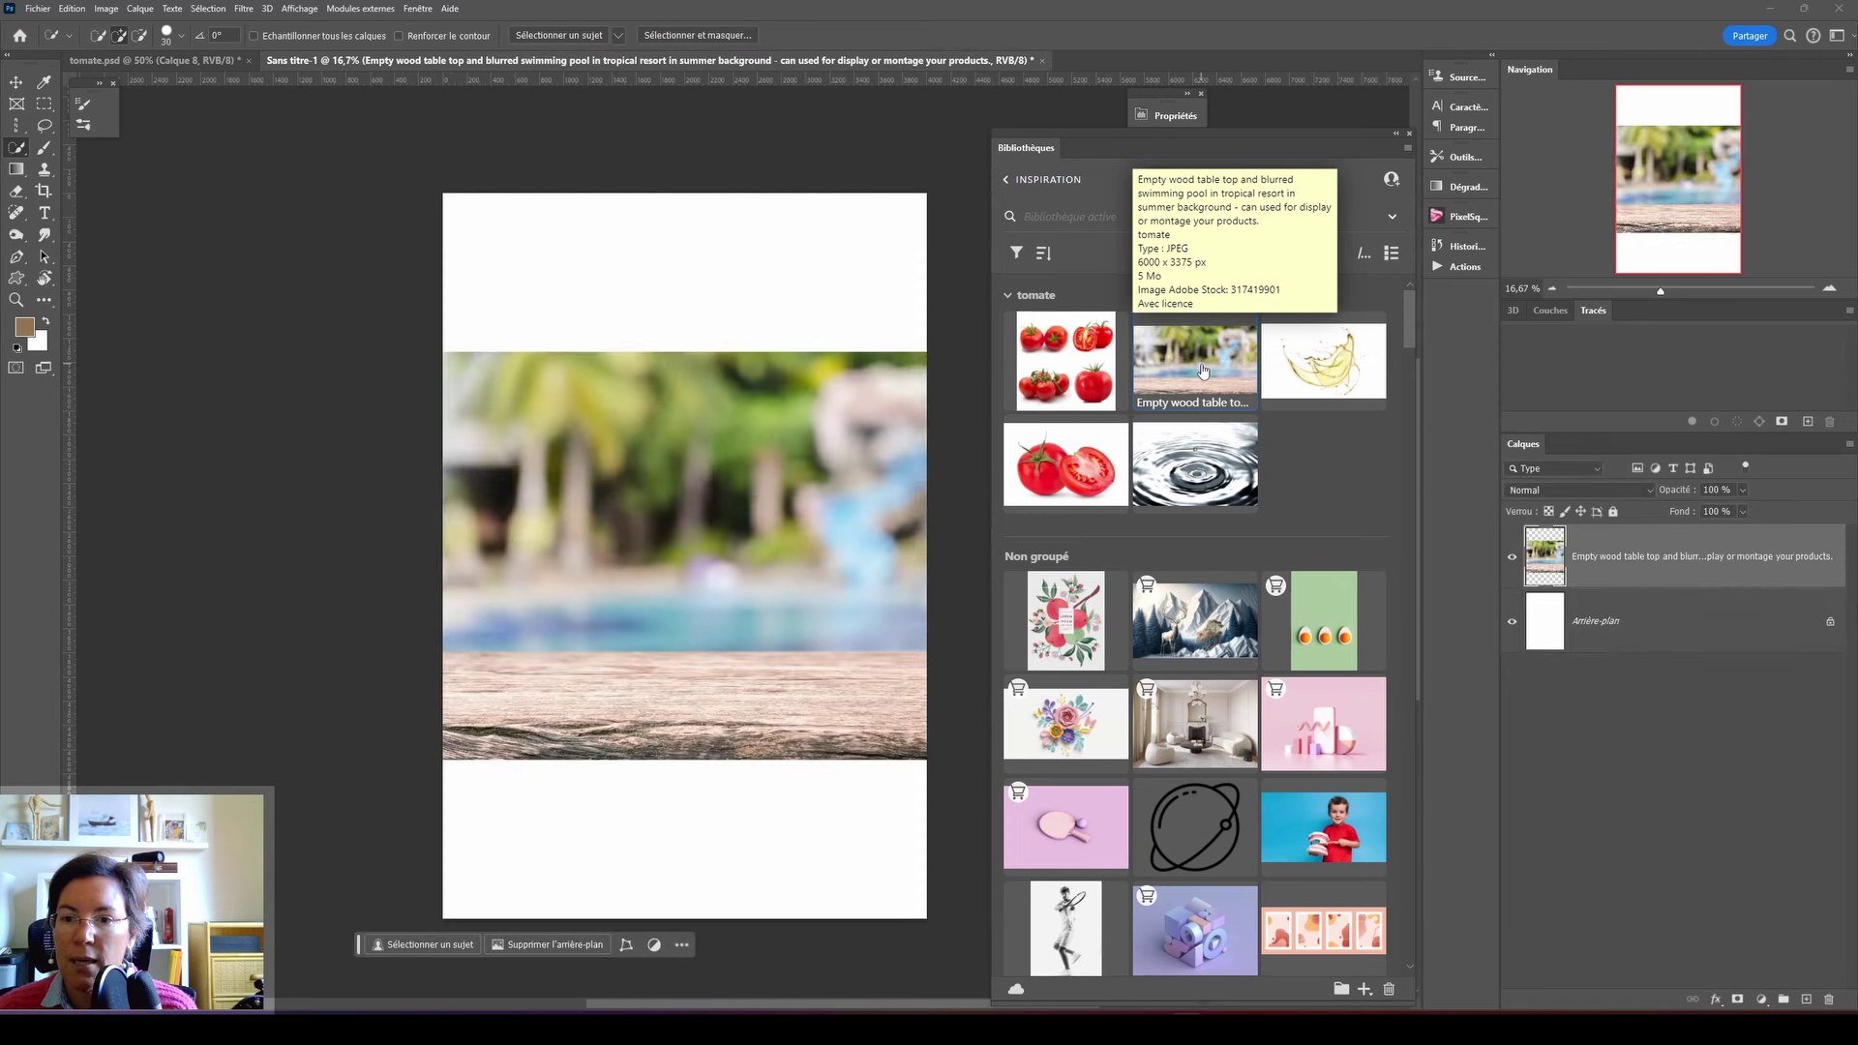
pyautogui.press('v')
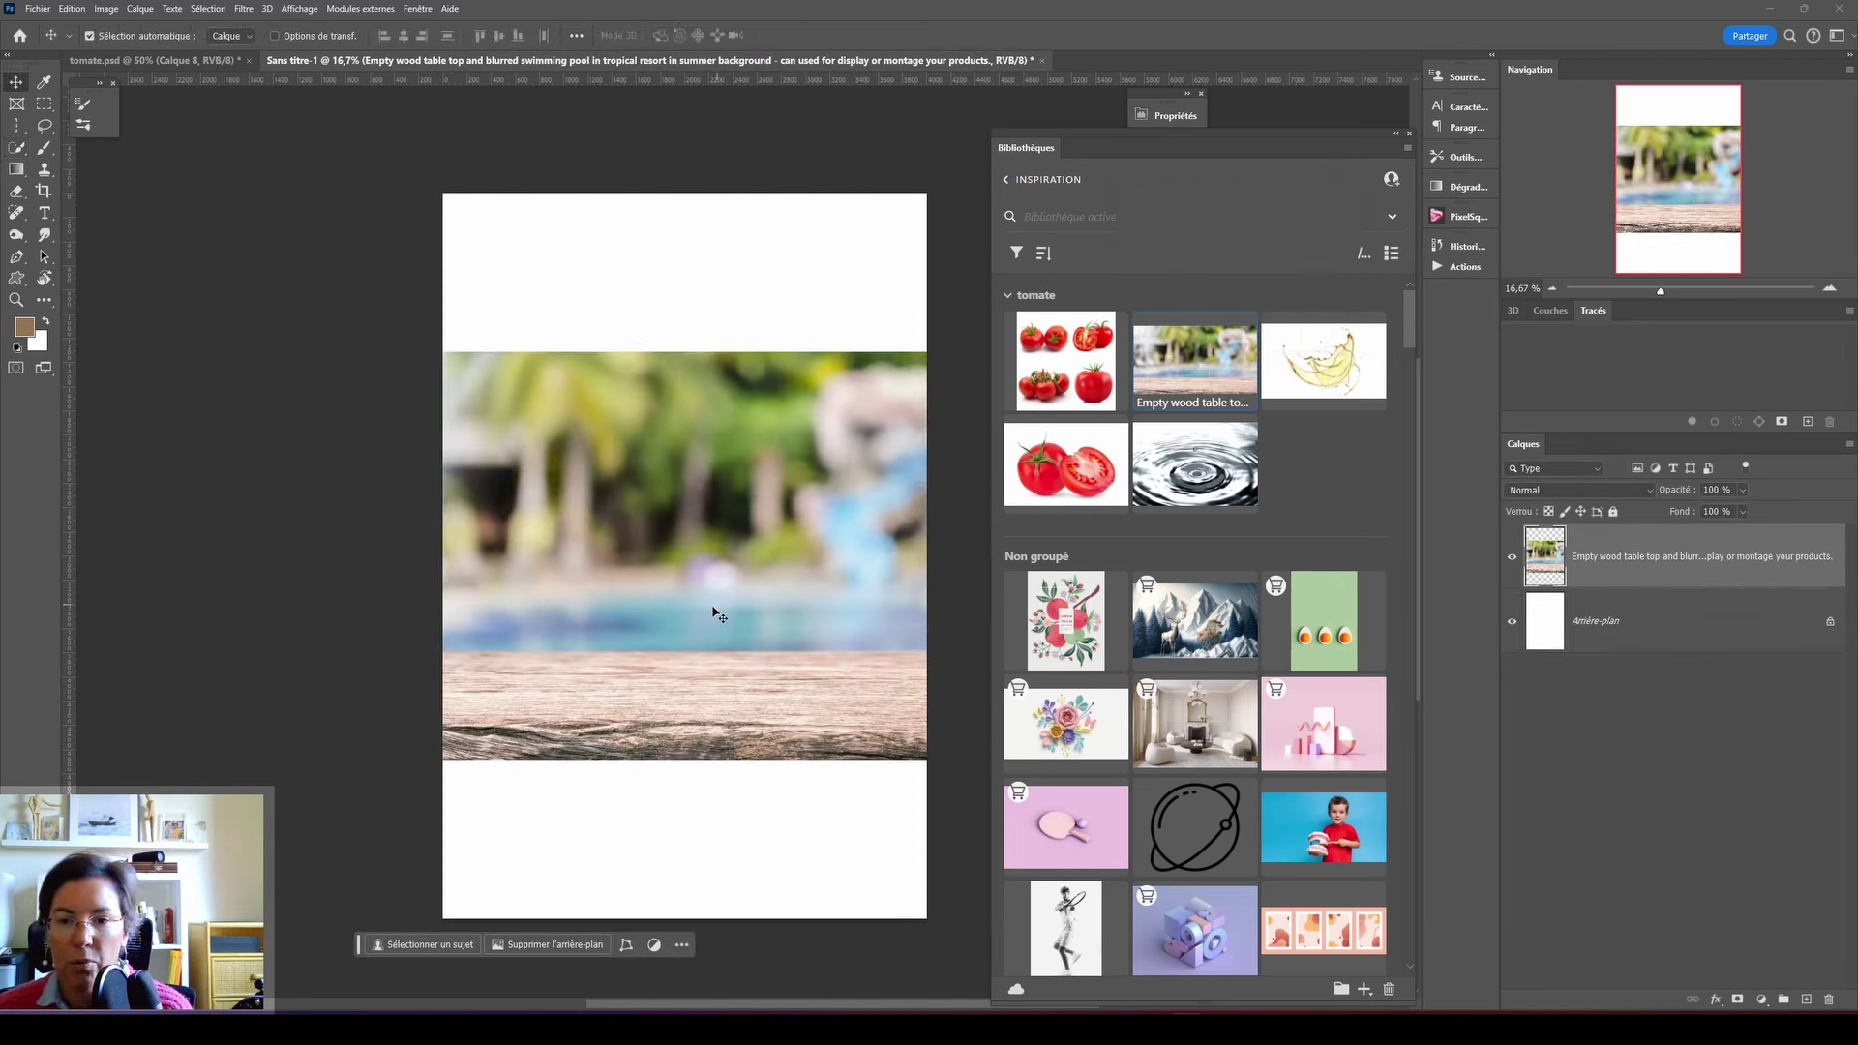
pyautogui.moveTo(699, 517); pyautogui.dragTo(702, 645)
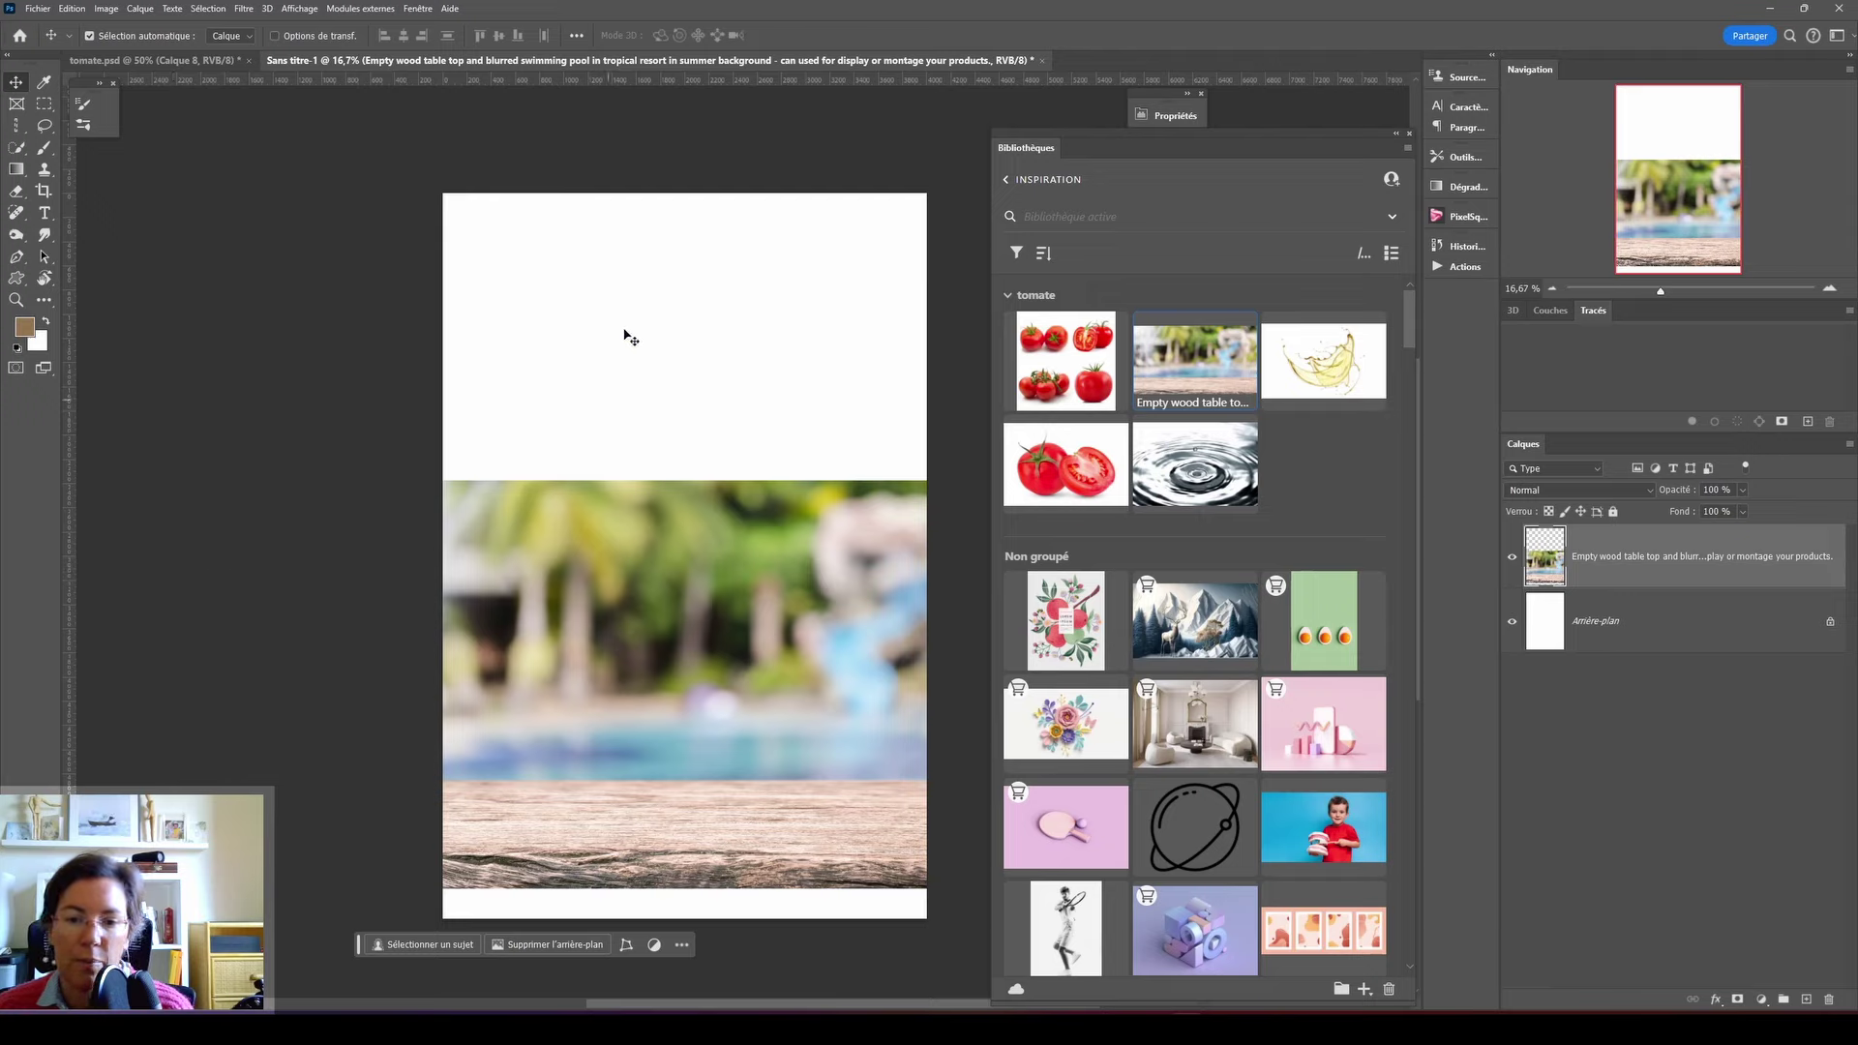
# - Select the empty top of the canvas and run Generative Fill with no prompt
pyautogui.click(43, 106)
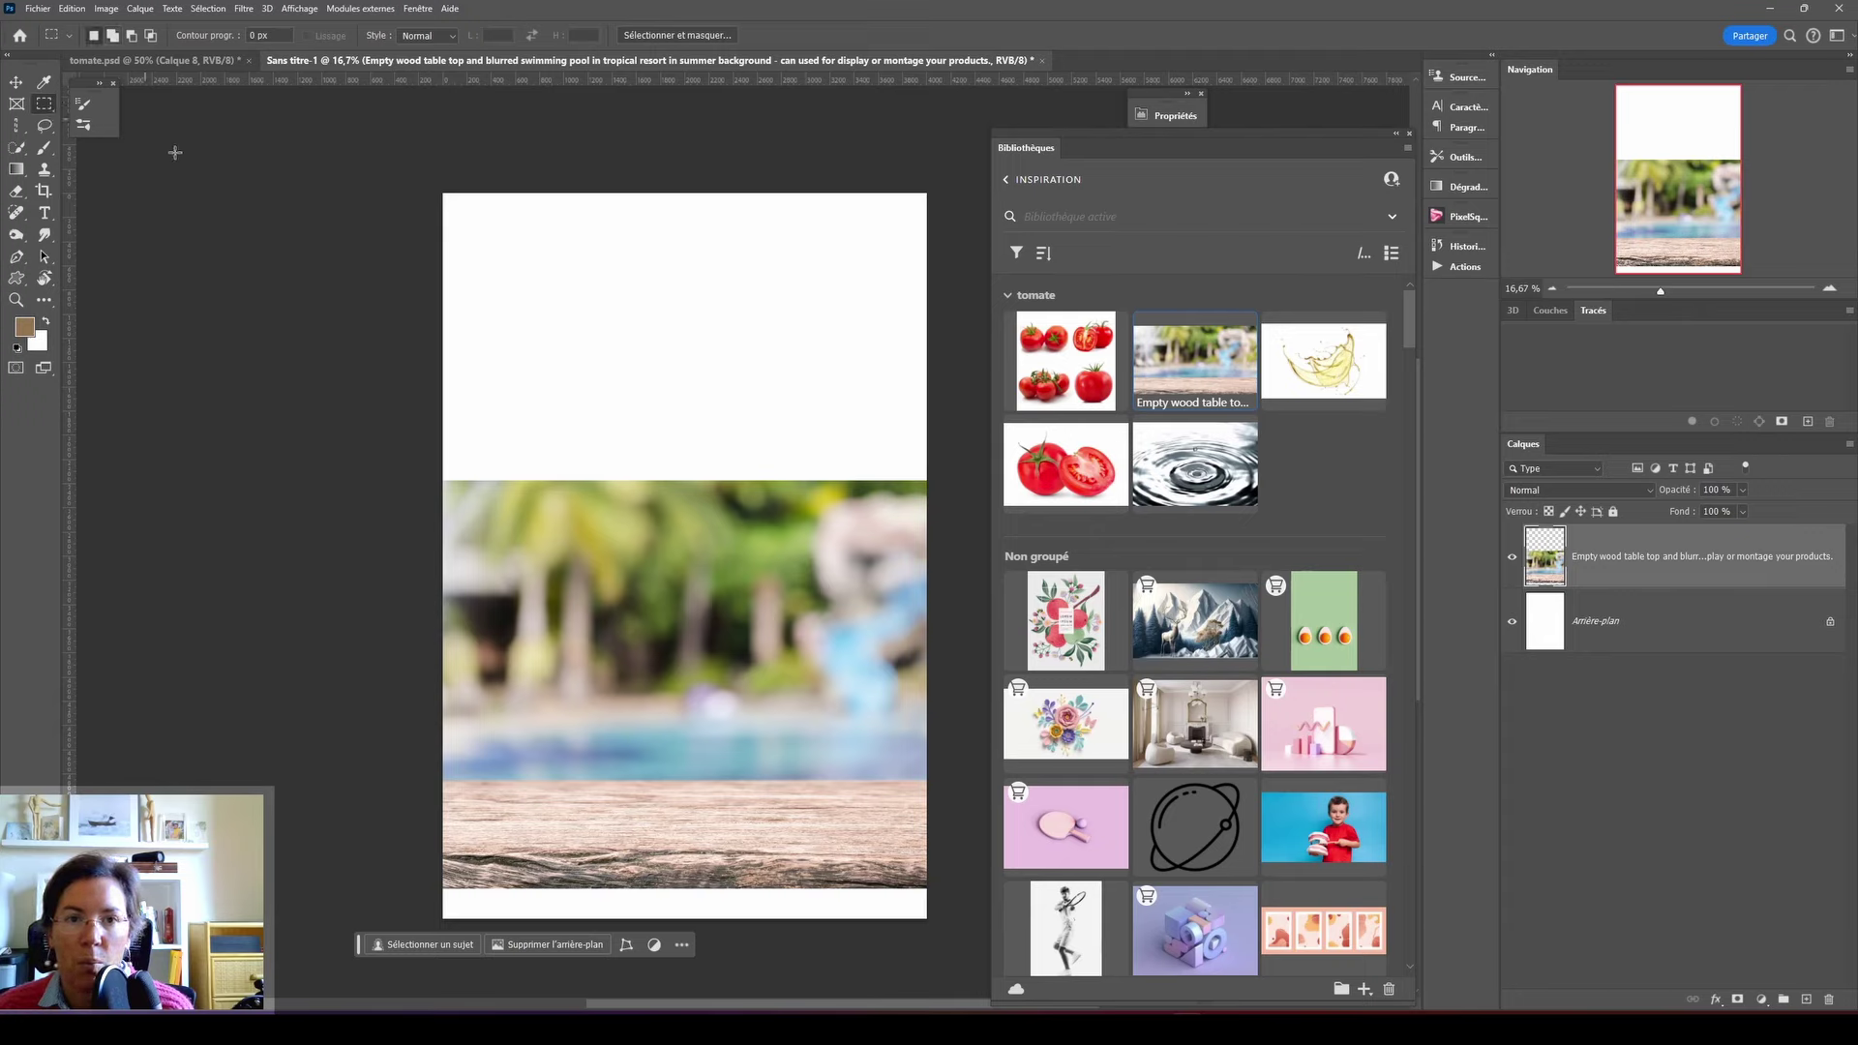
pyautogui.moveTo(398, 153); pyautogui.dragTo(954, 510)
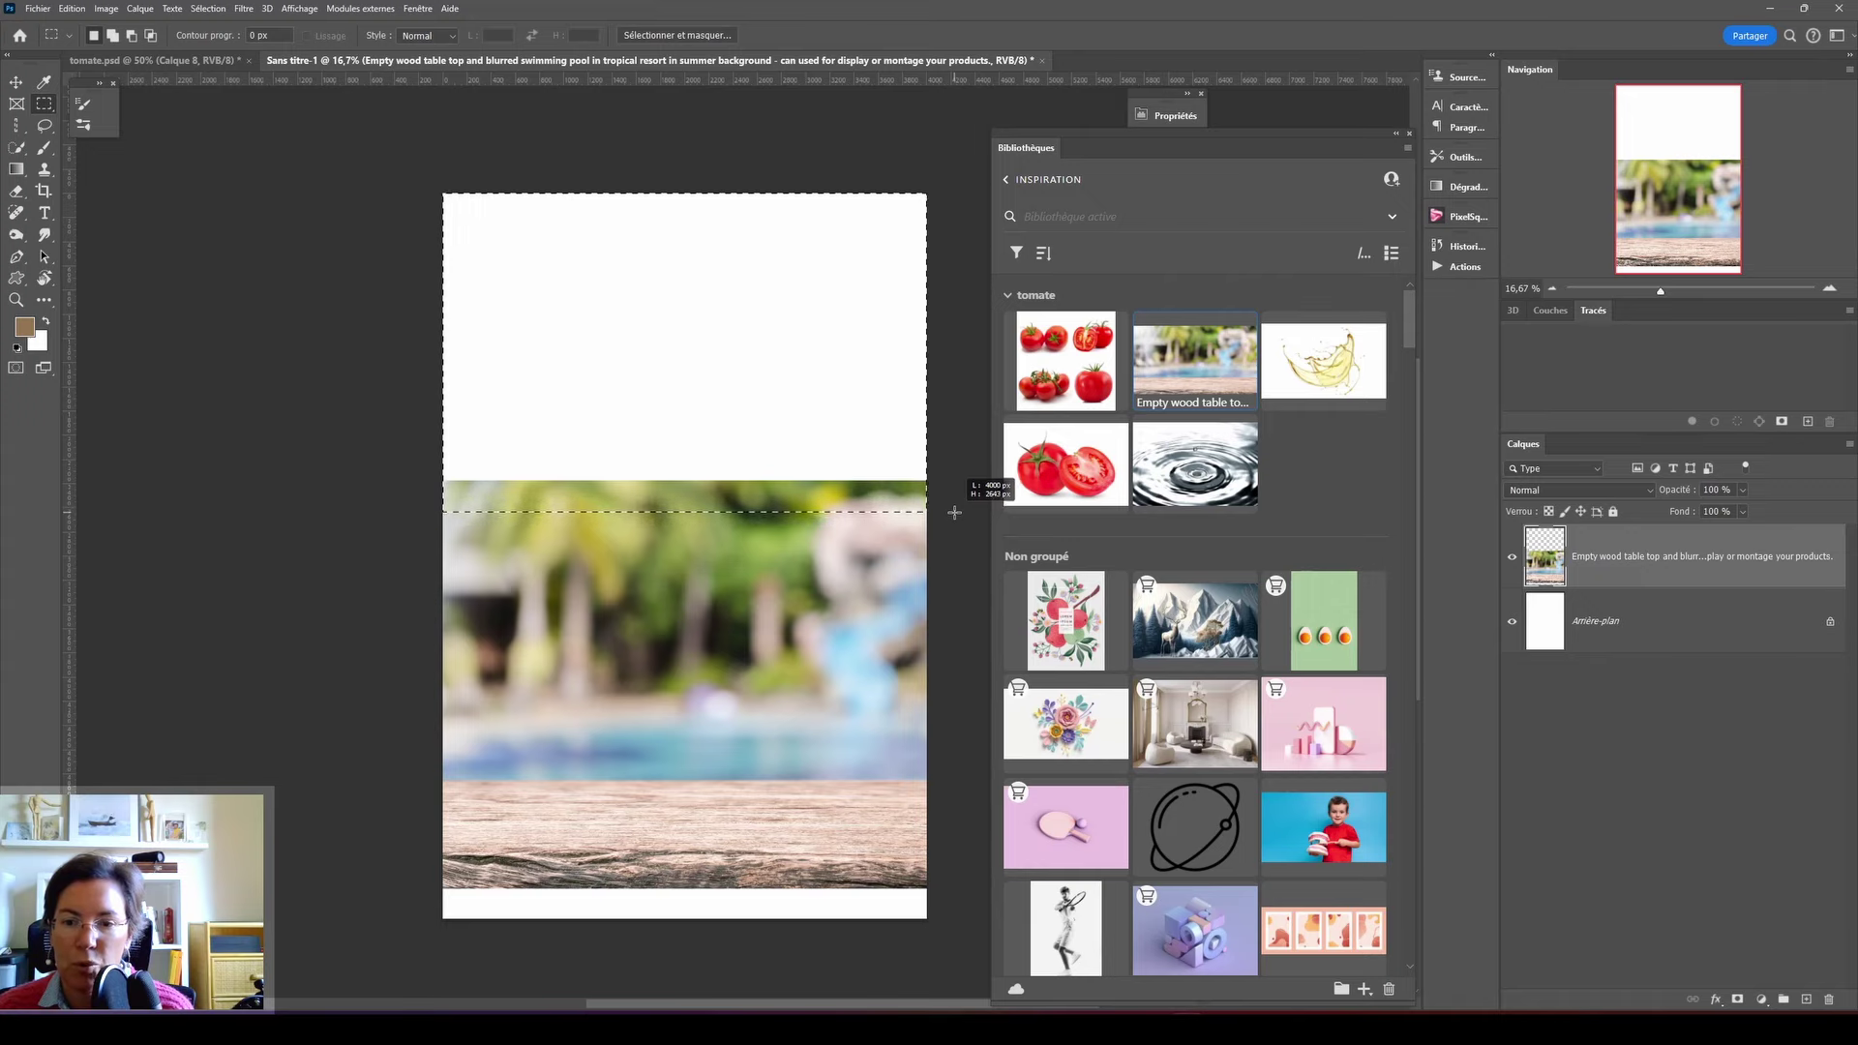
pyautogui.moveTo(955, 511); pyautogui.dragTo(954, 511)
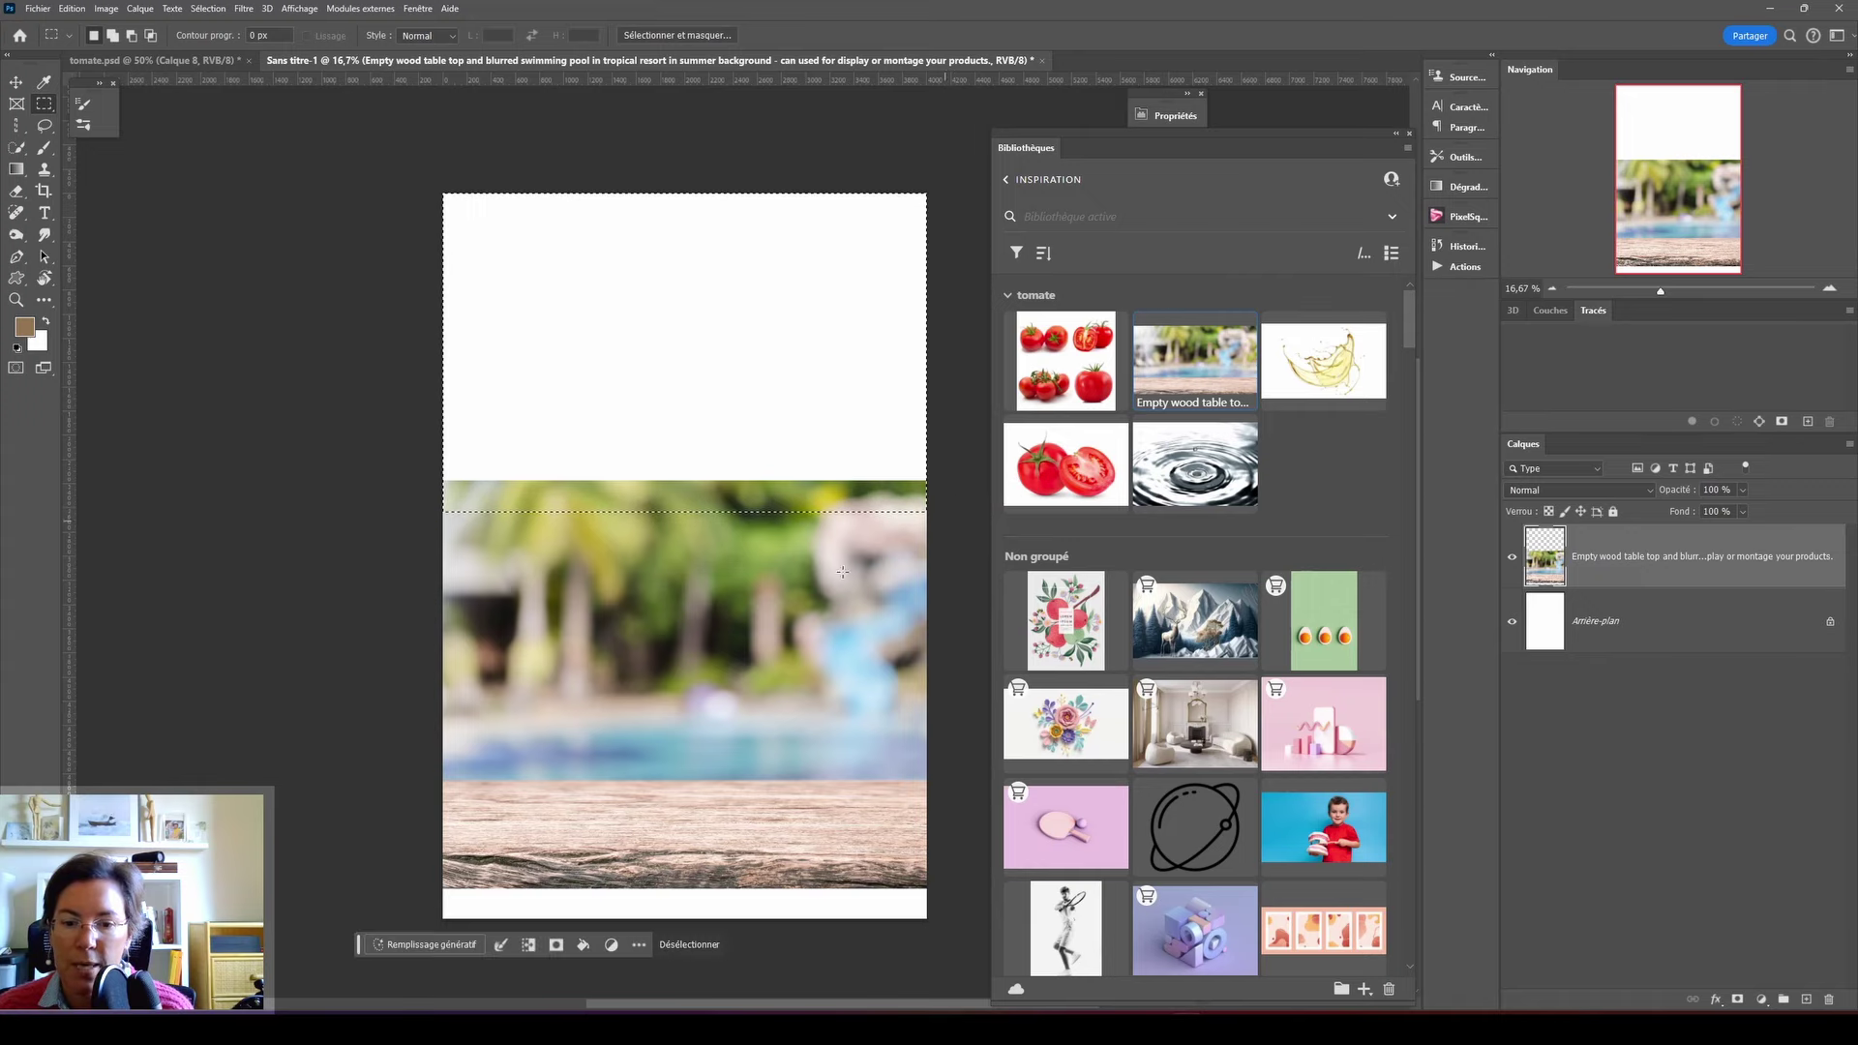
pyautogui.click(424, 945)
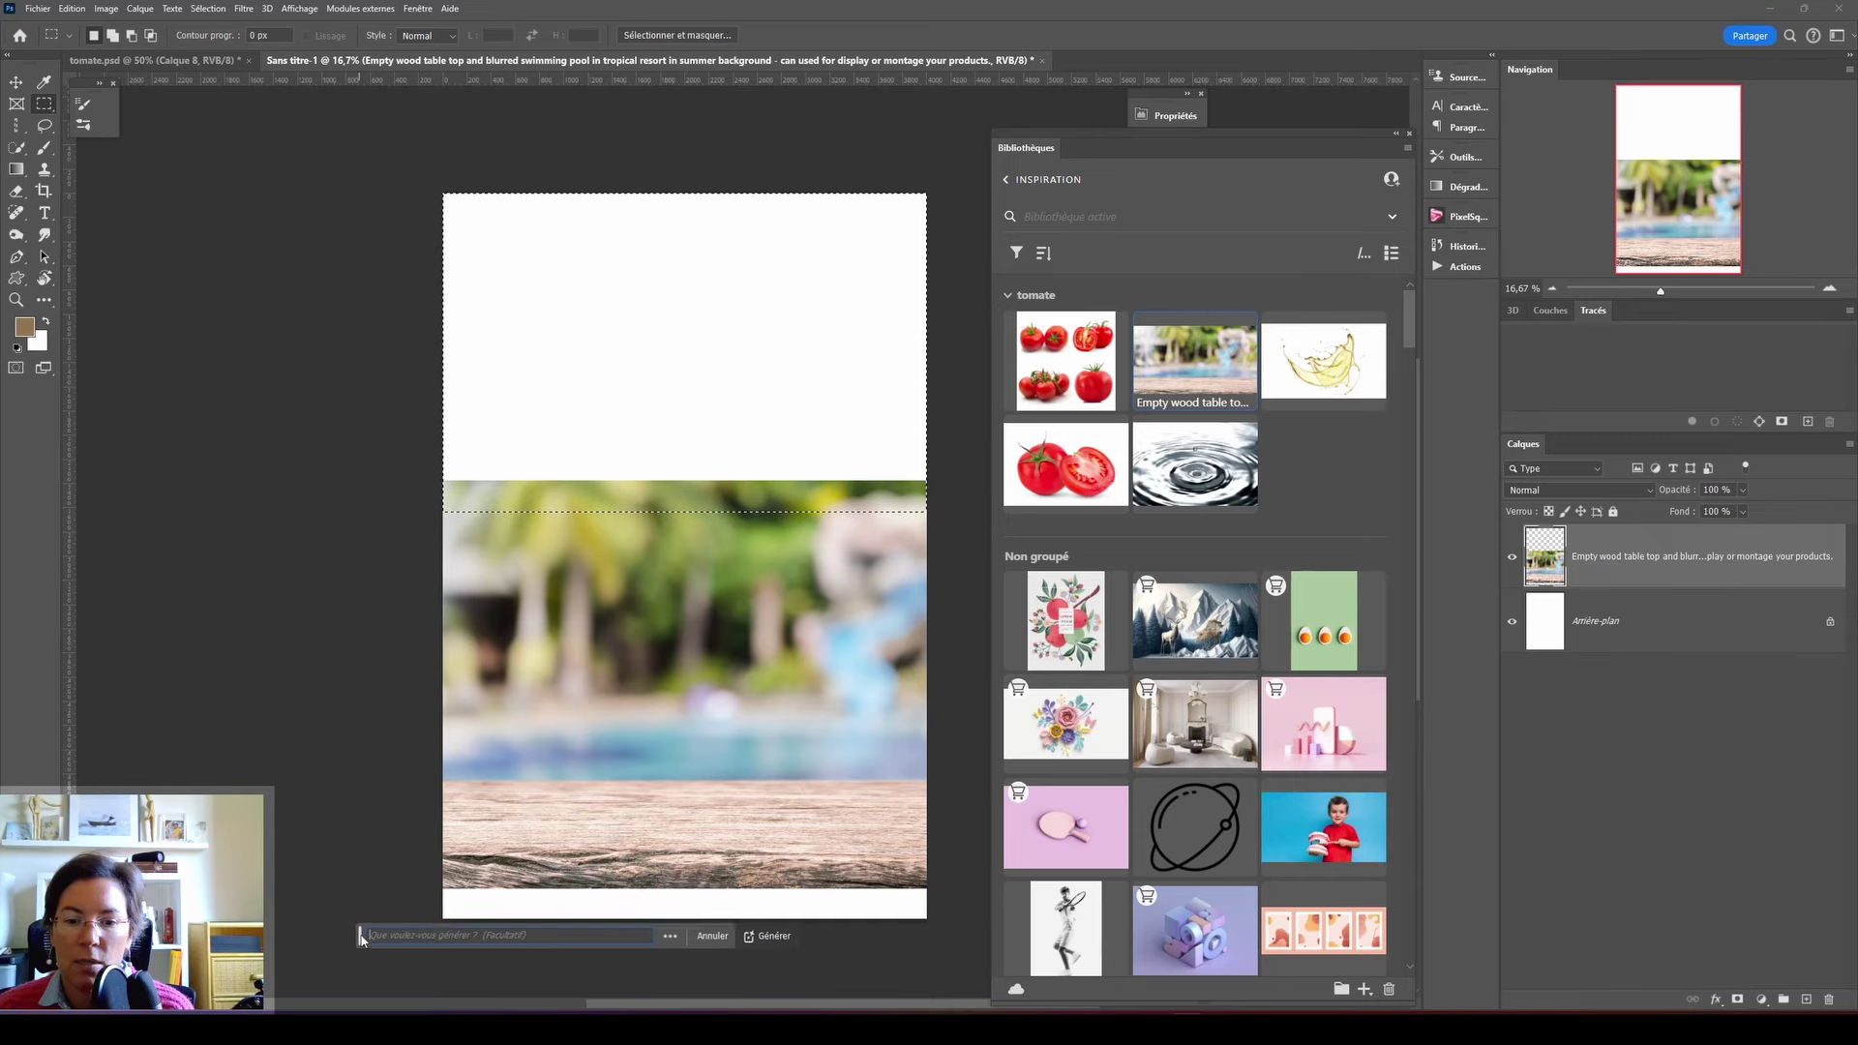
pyautogui.moveTo(363, 946)
pyautogui.mouseDown()
pyautogui.moveTo(213, 429)
pyautogui.moveTo(462, 163)
pyautogui.mouseUp()
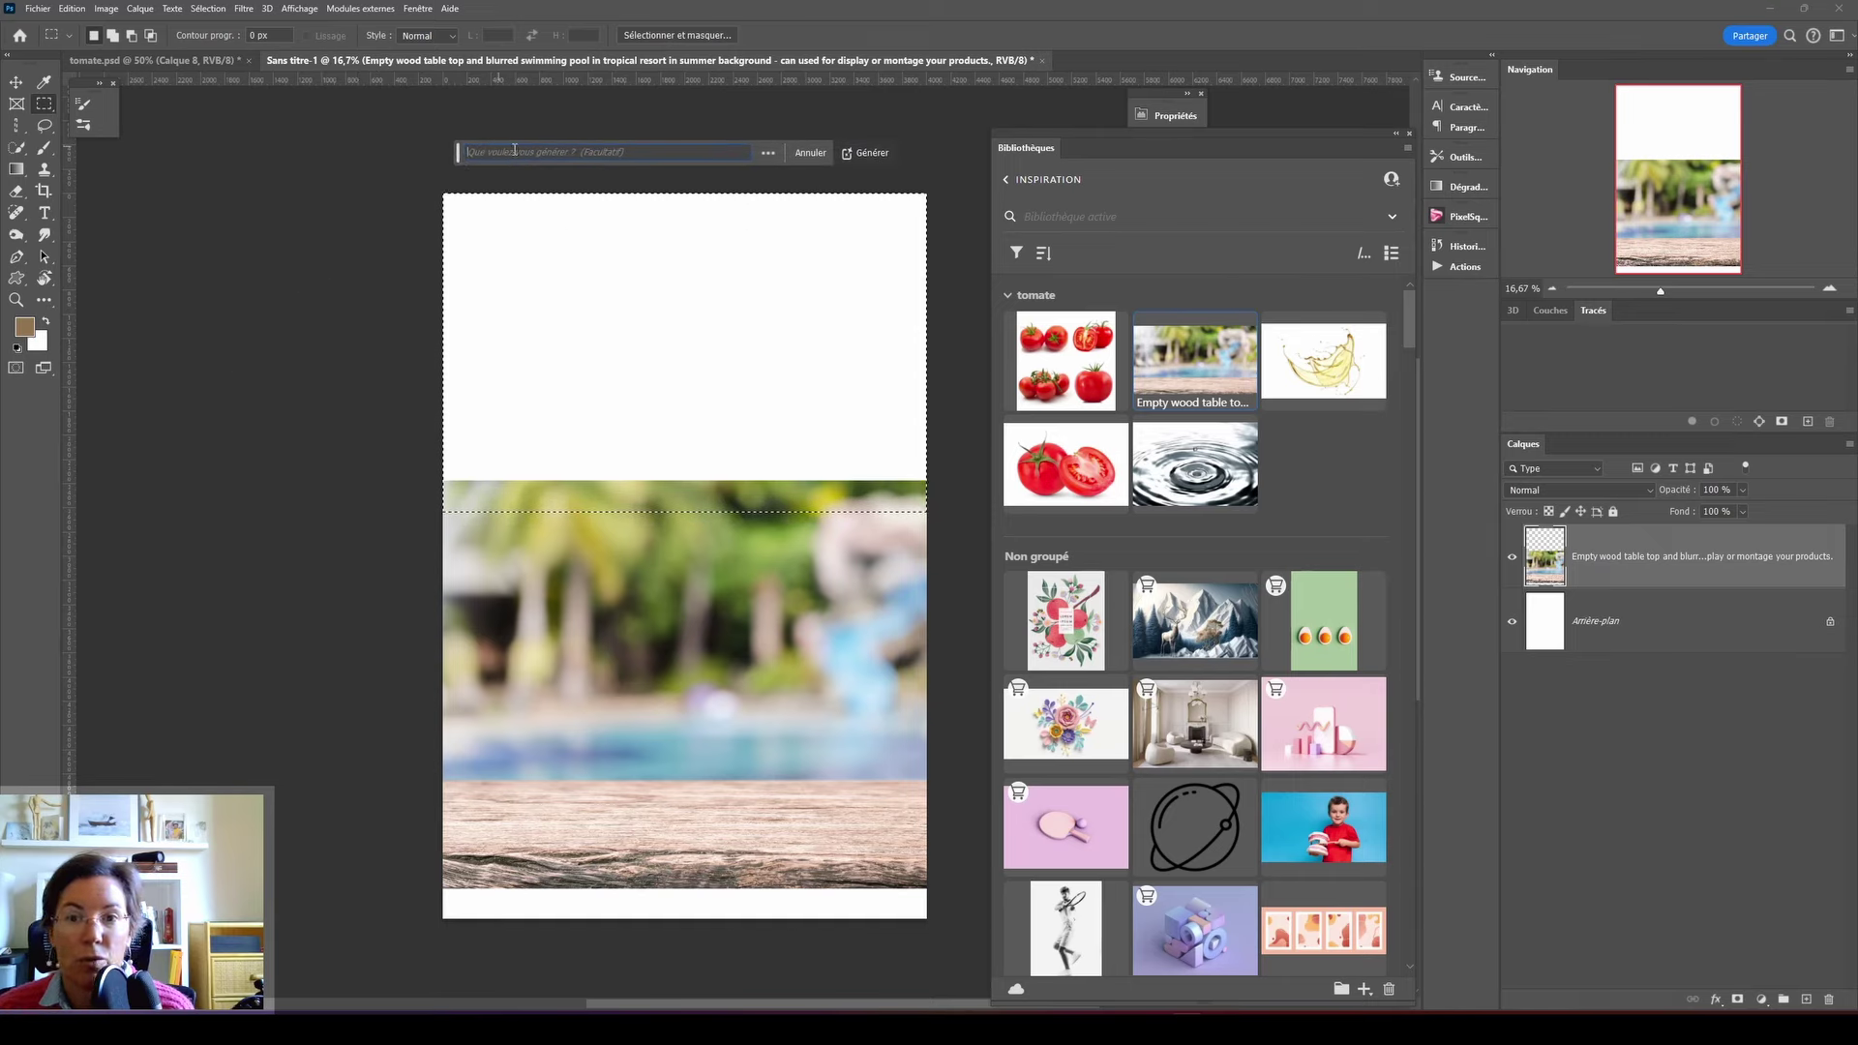
pyautogui.click(866, 152)
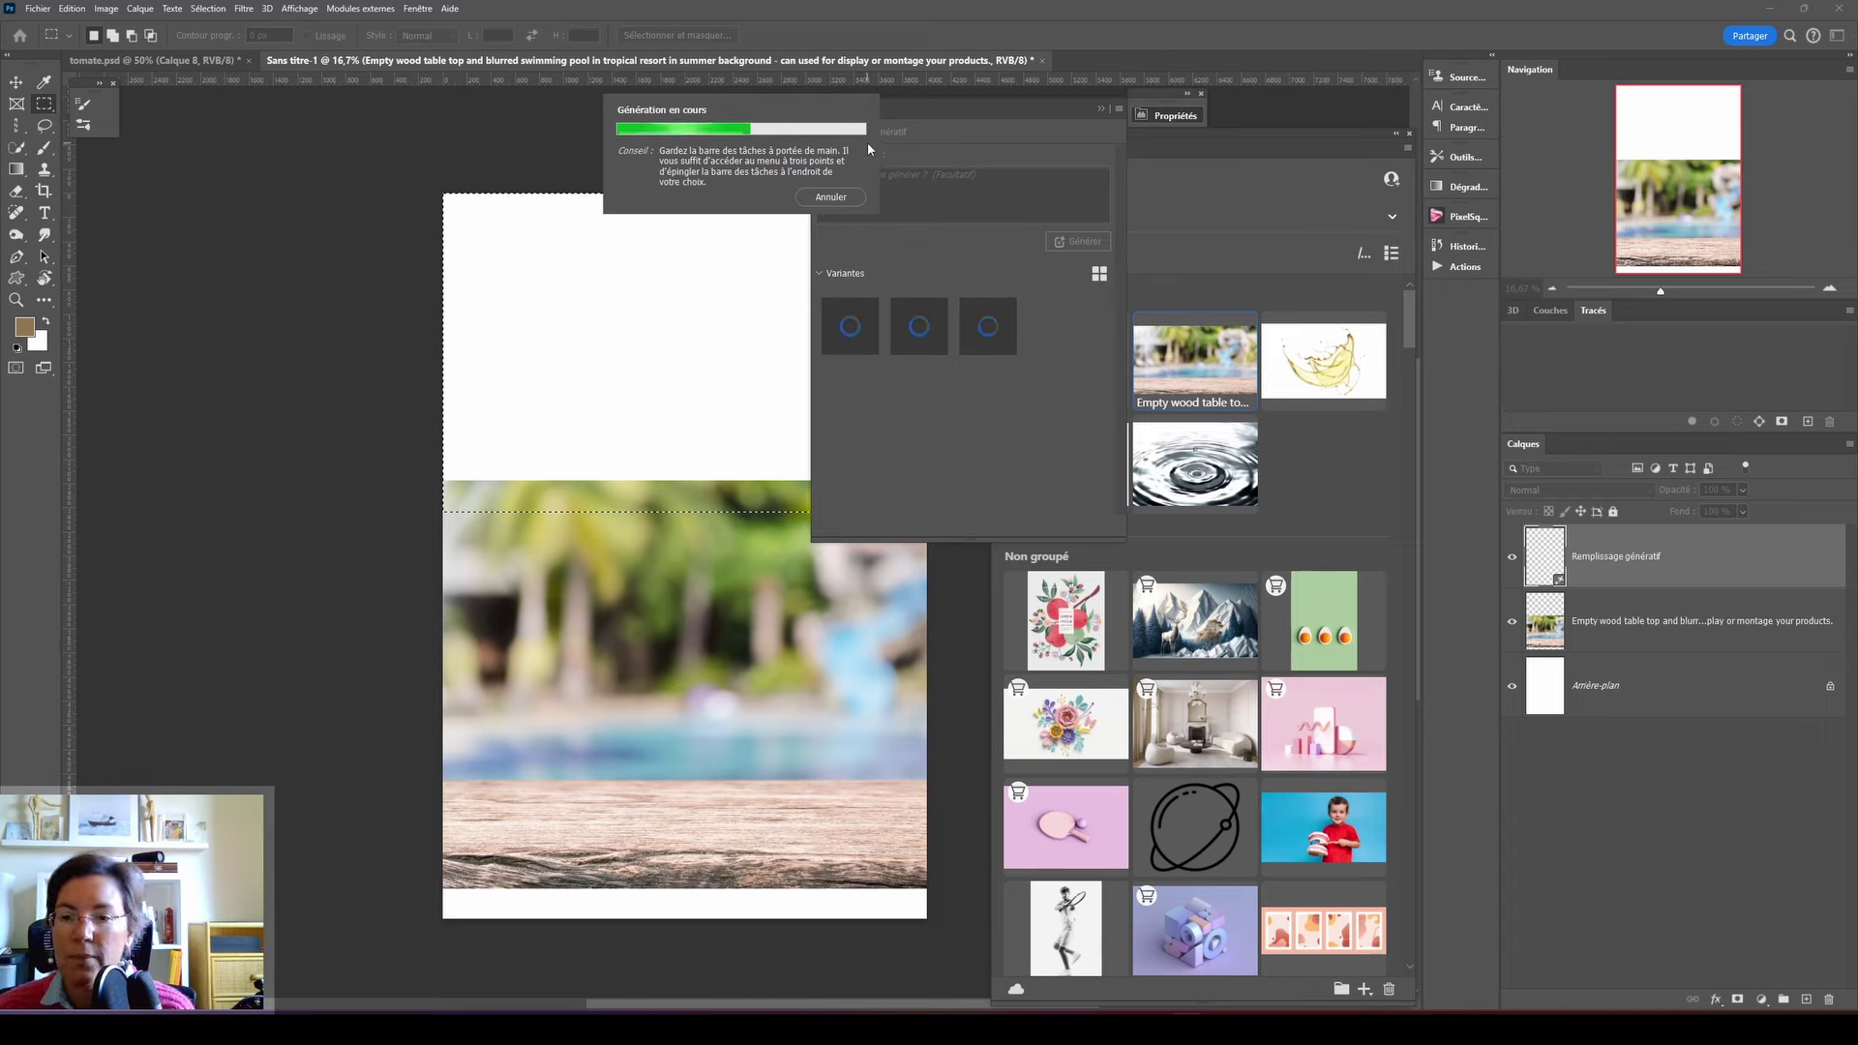
# - Compare the generated variants, keep variant 2 of 3, and collapse Properties
pyautogui.moveTo(983, 109); pyautogui.dragTo(263, 398)
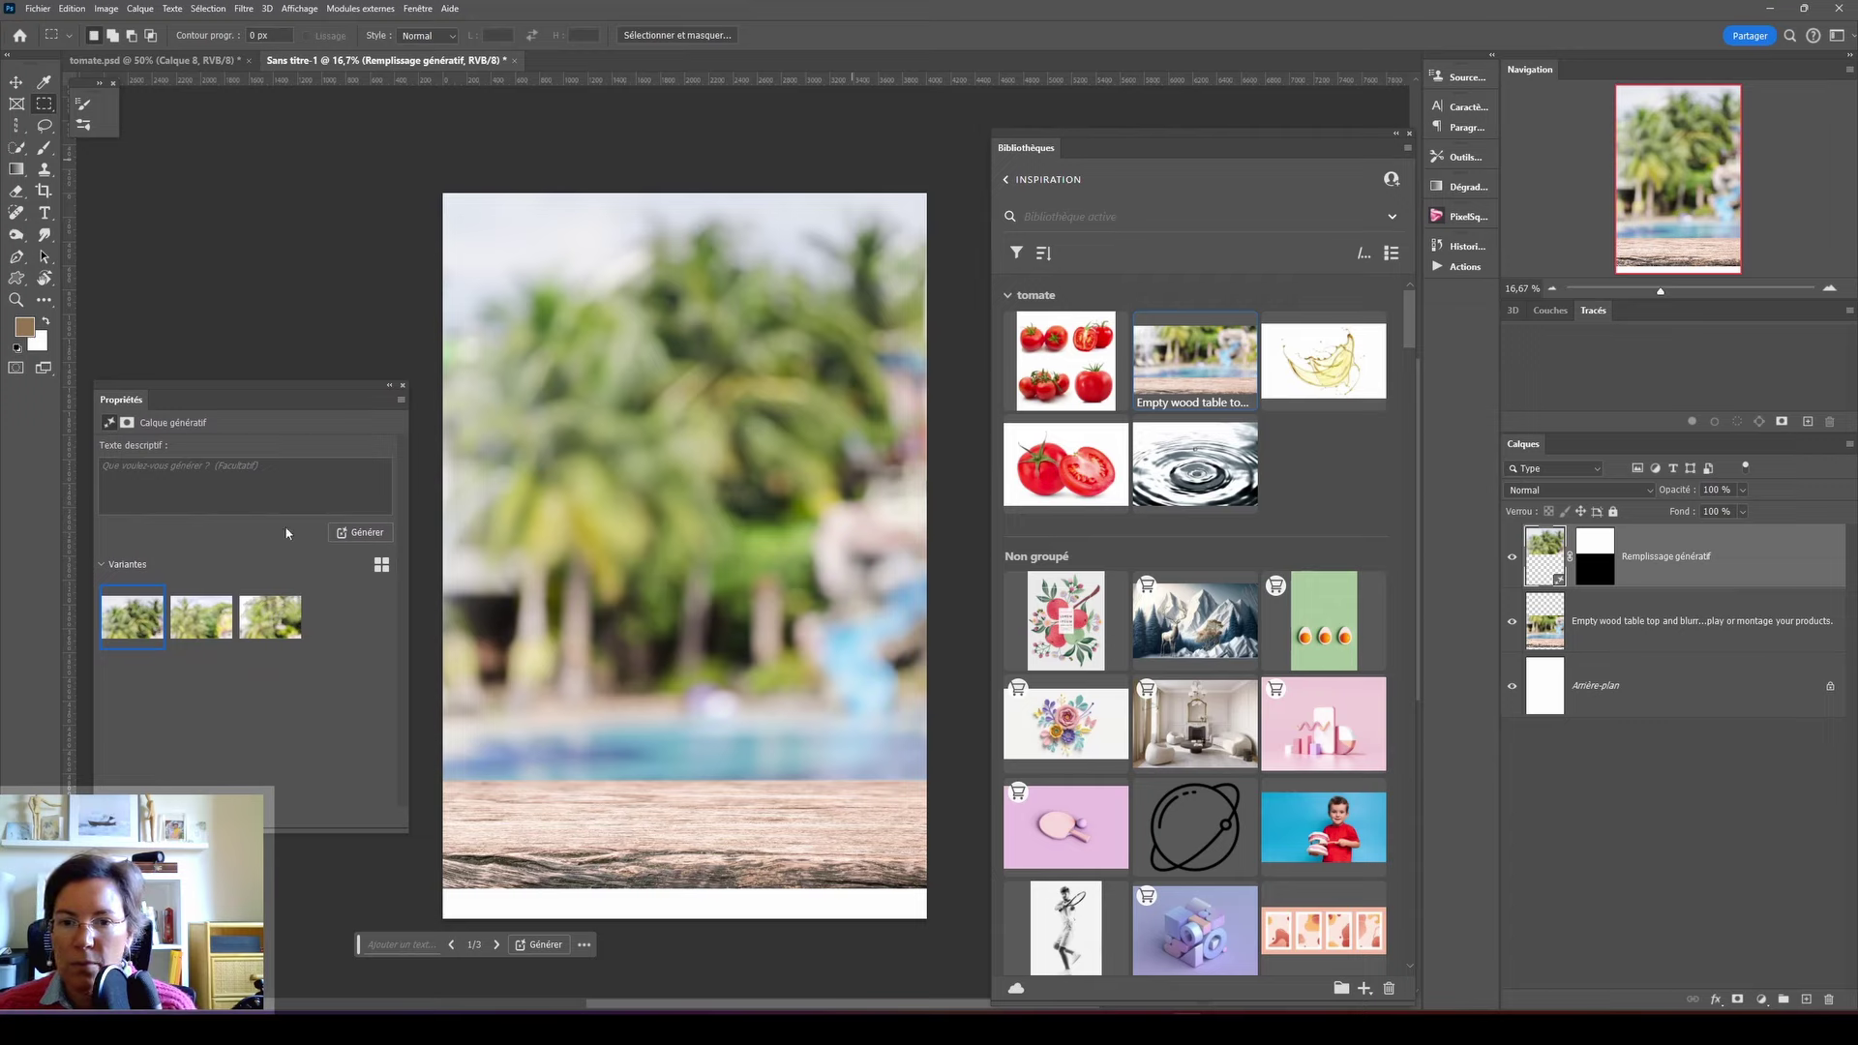
pyautogui.click(199, 628)
pyautogui.click(272, 622)
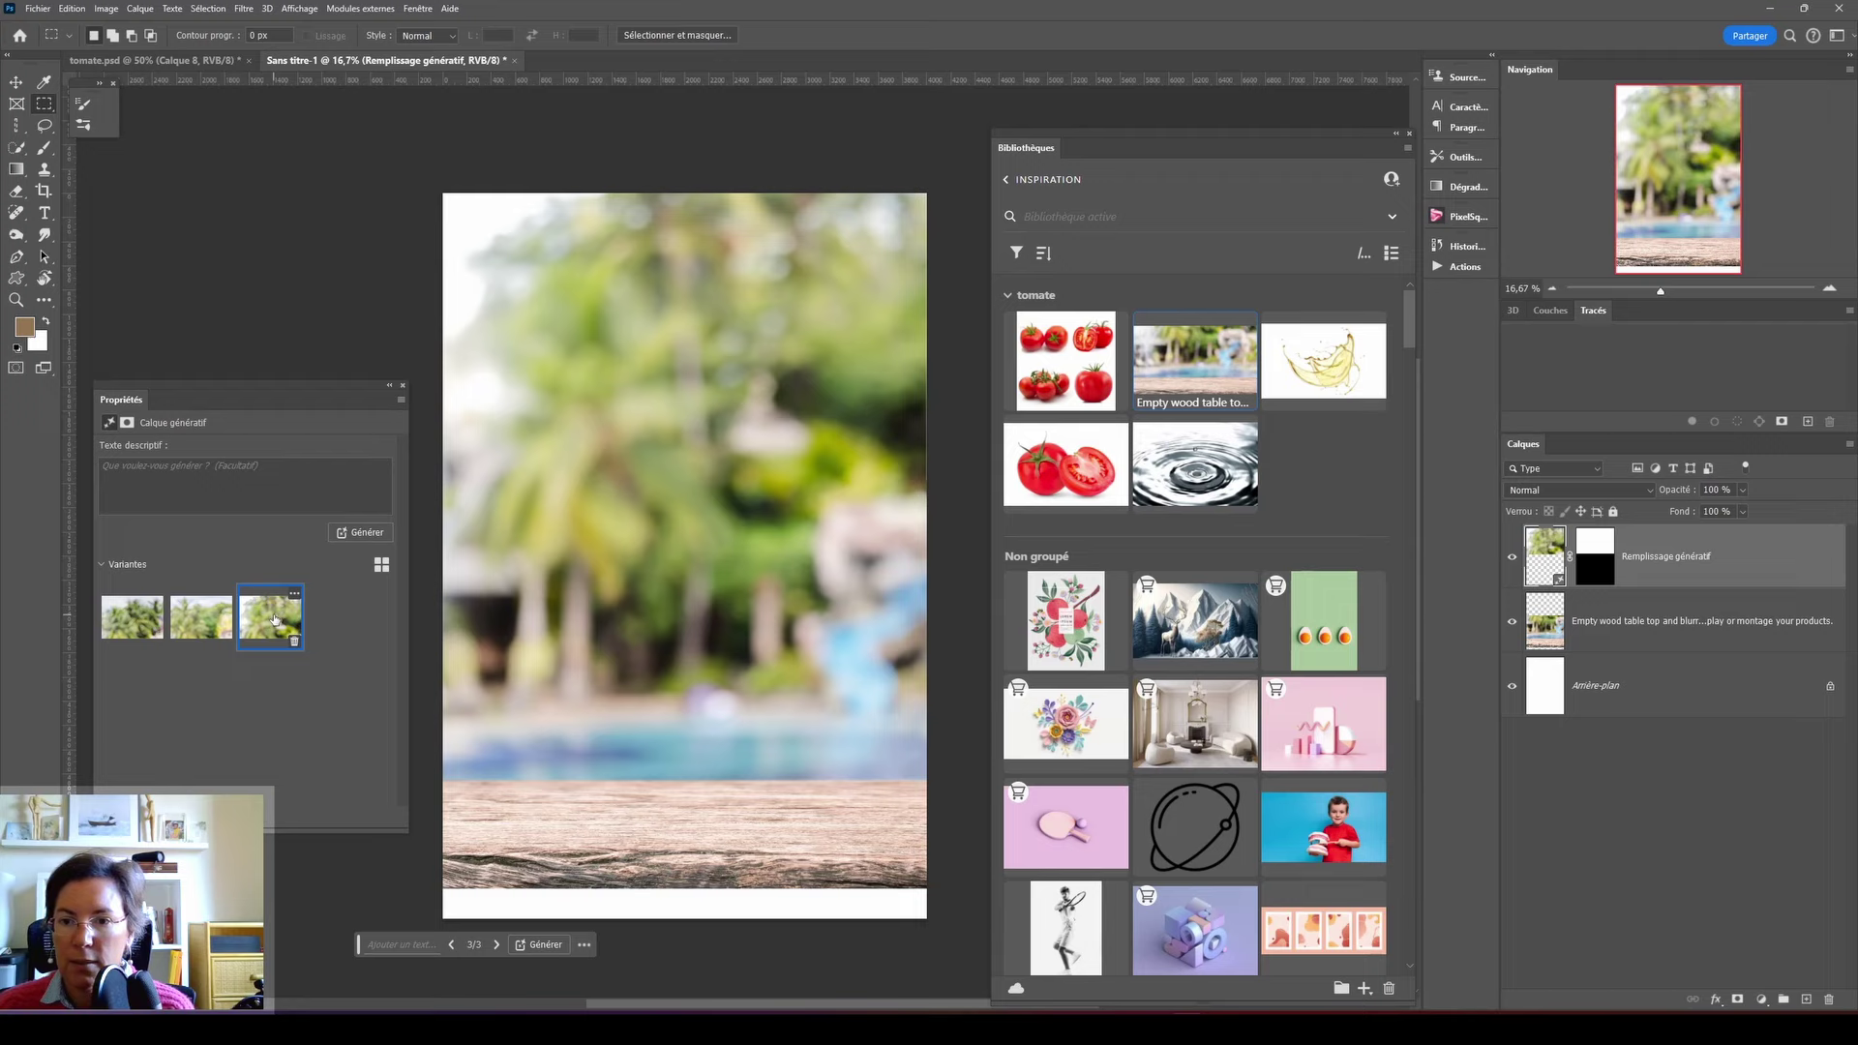
pyautogui.click(202, 629)
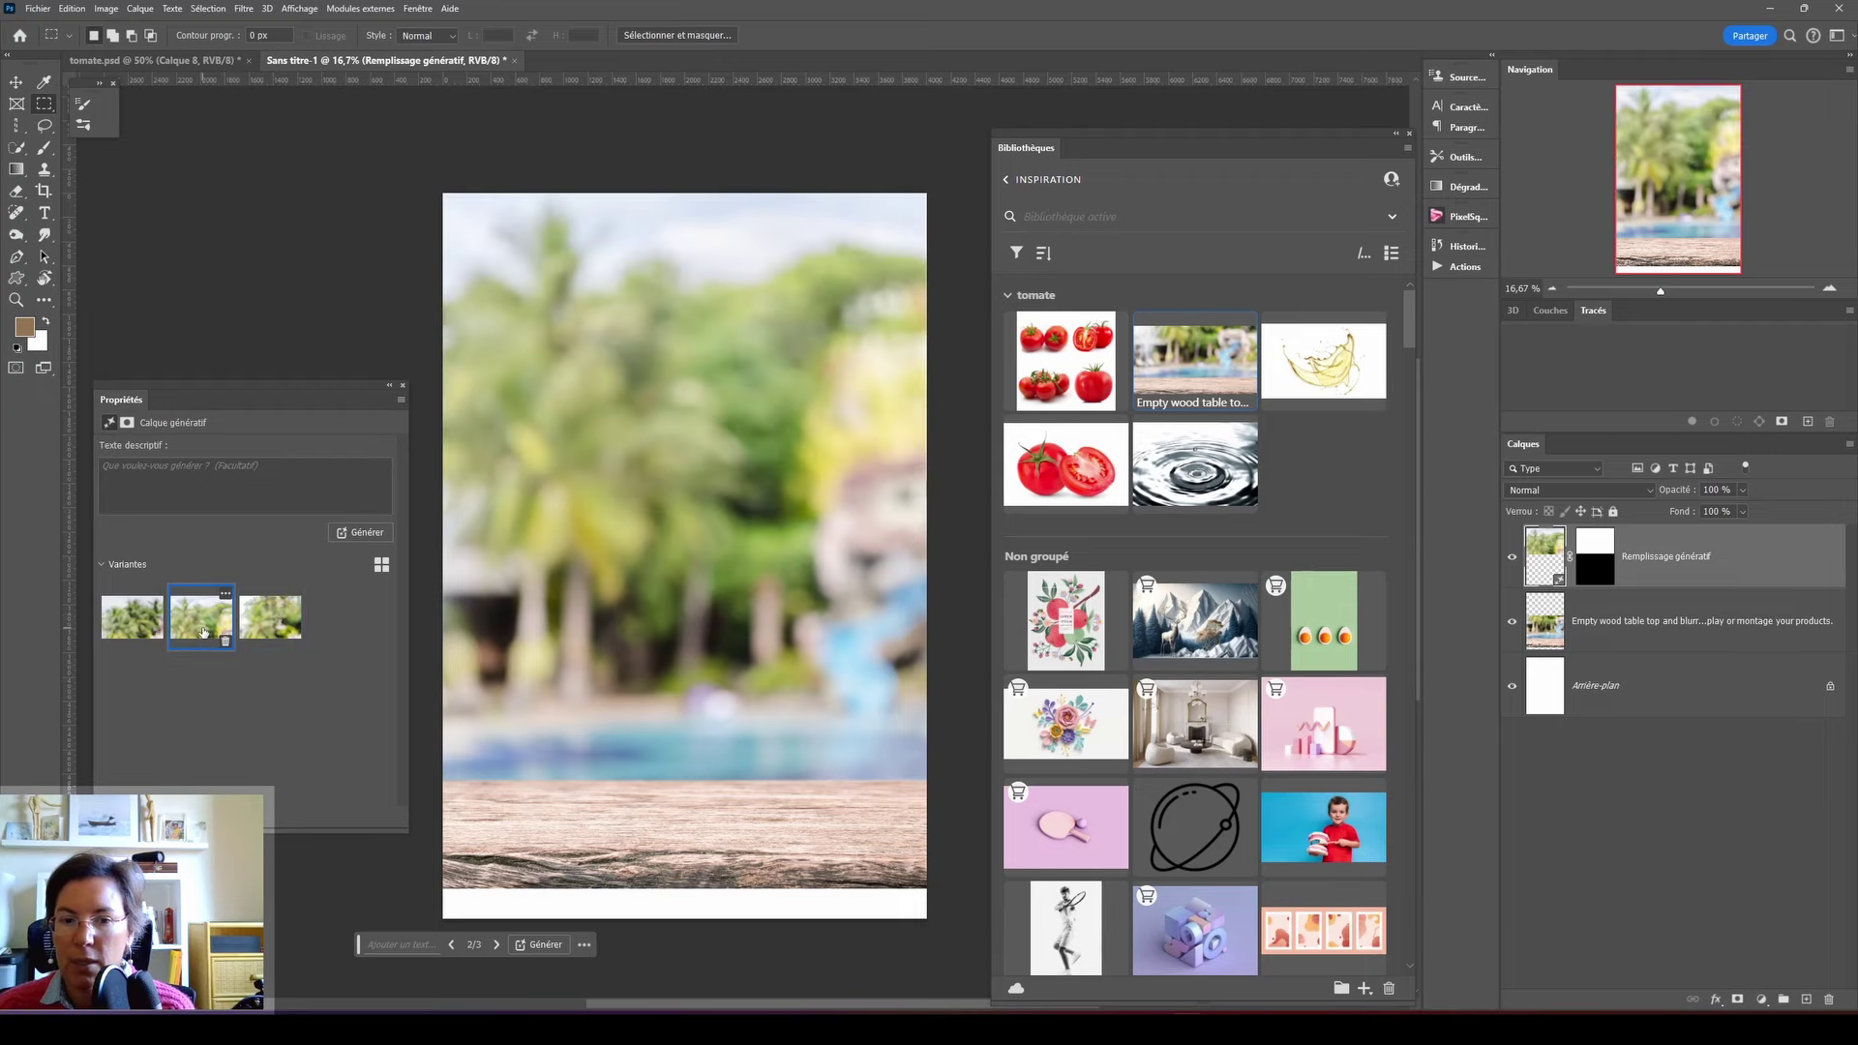
pyautogui.click(391, 387)
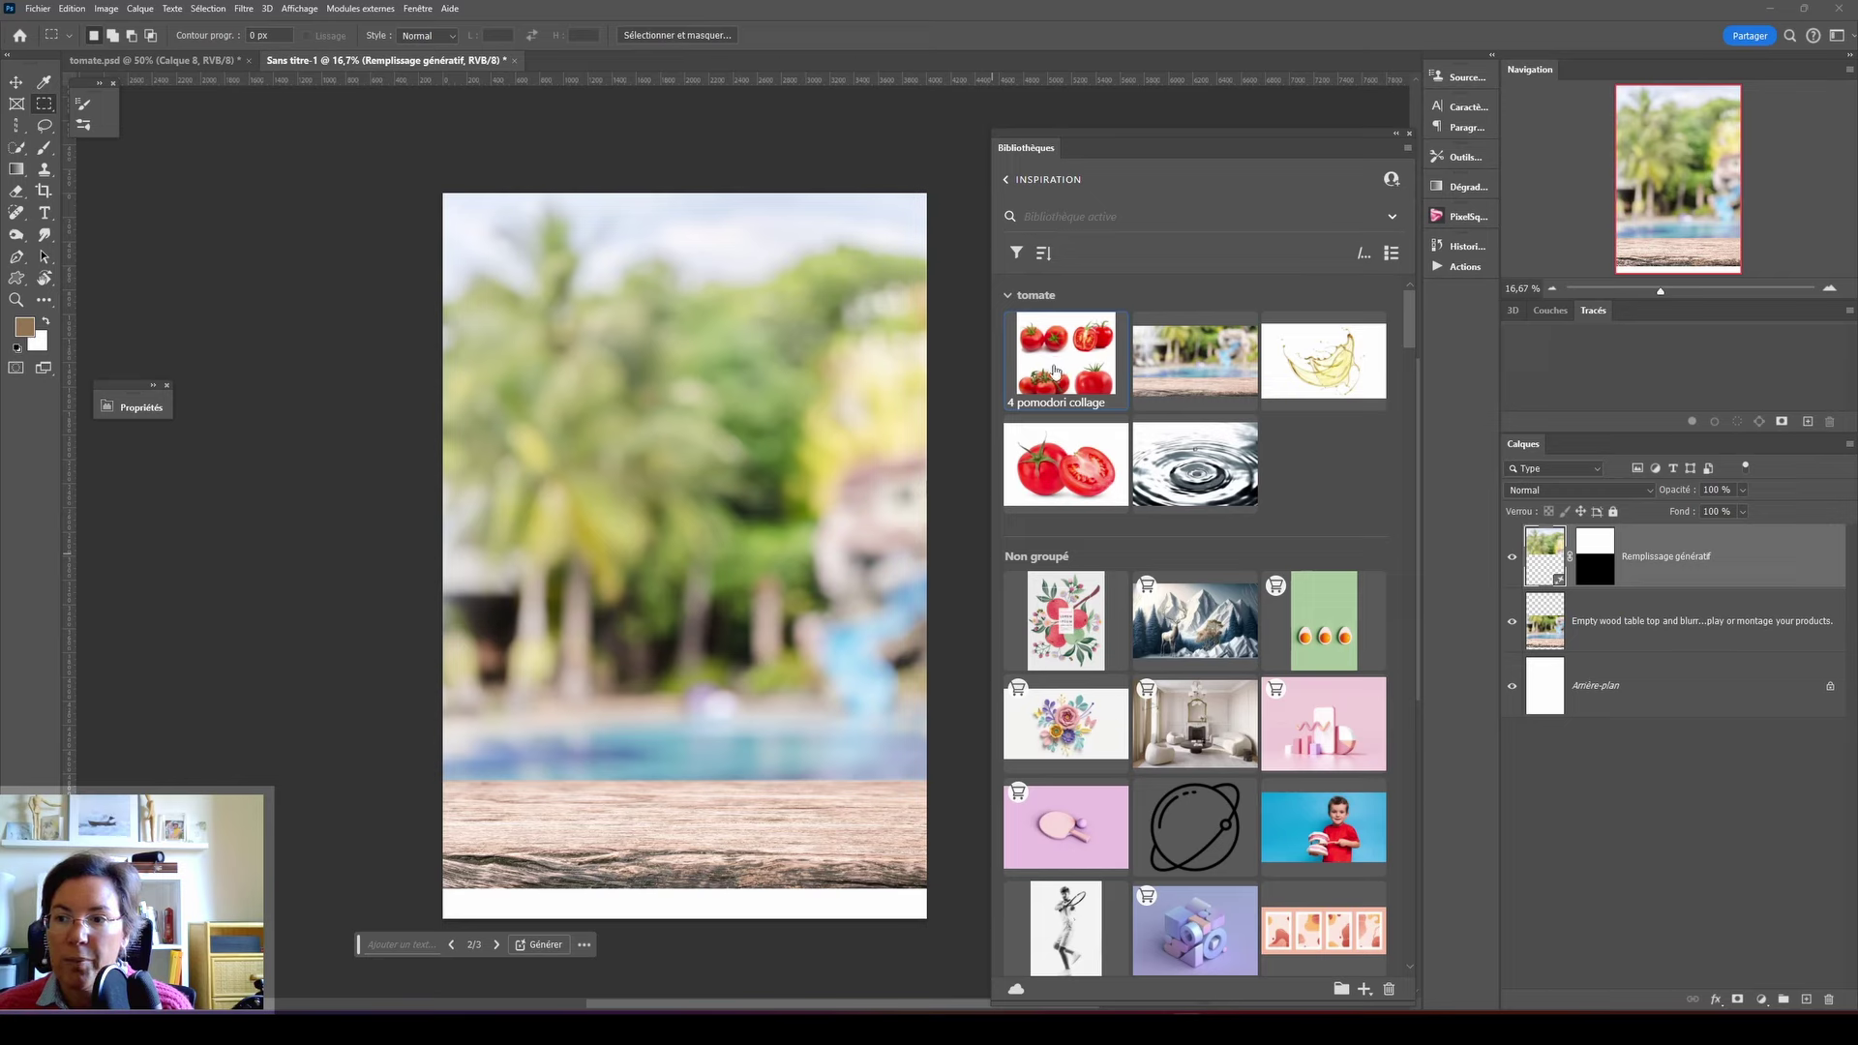
# - Import the 4 pomodori collage from Libraries and shift it left and down
pyautogui.rightClick(1069, 373)
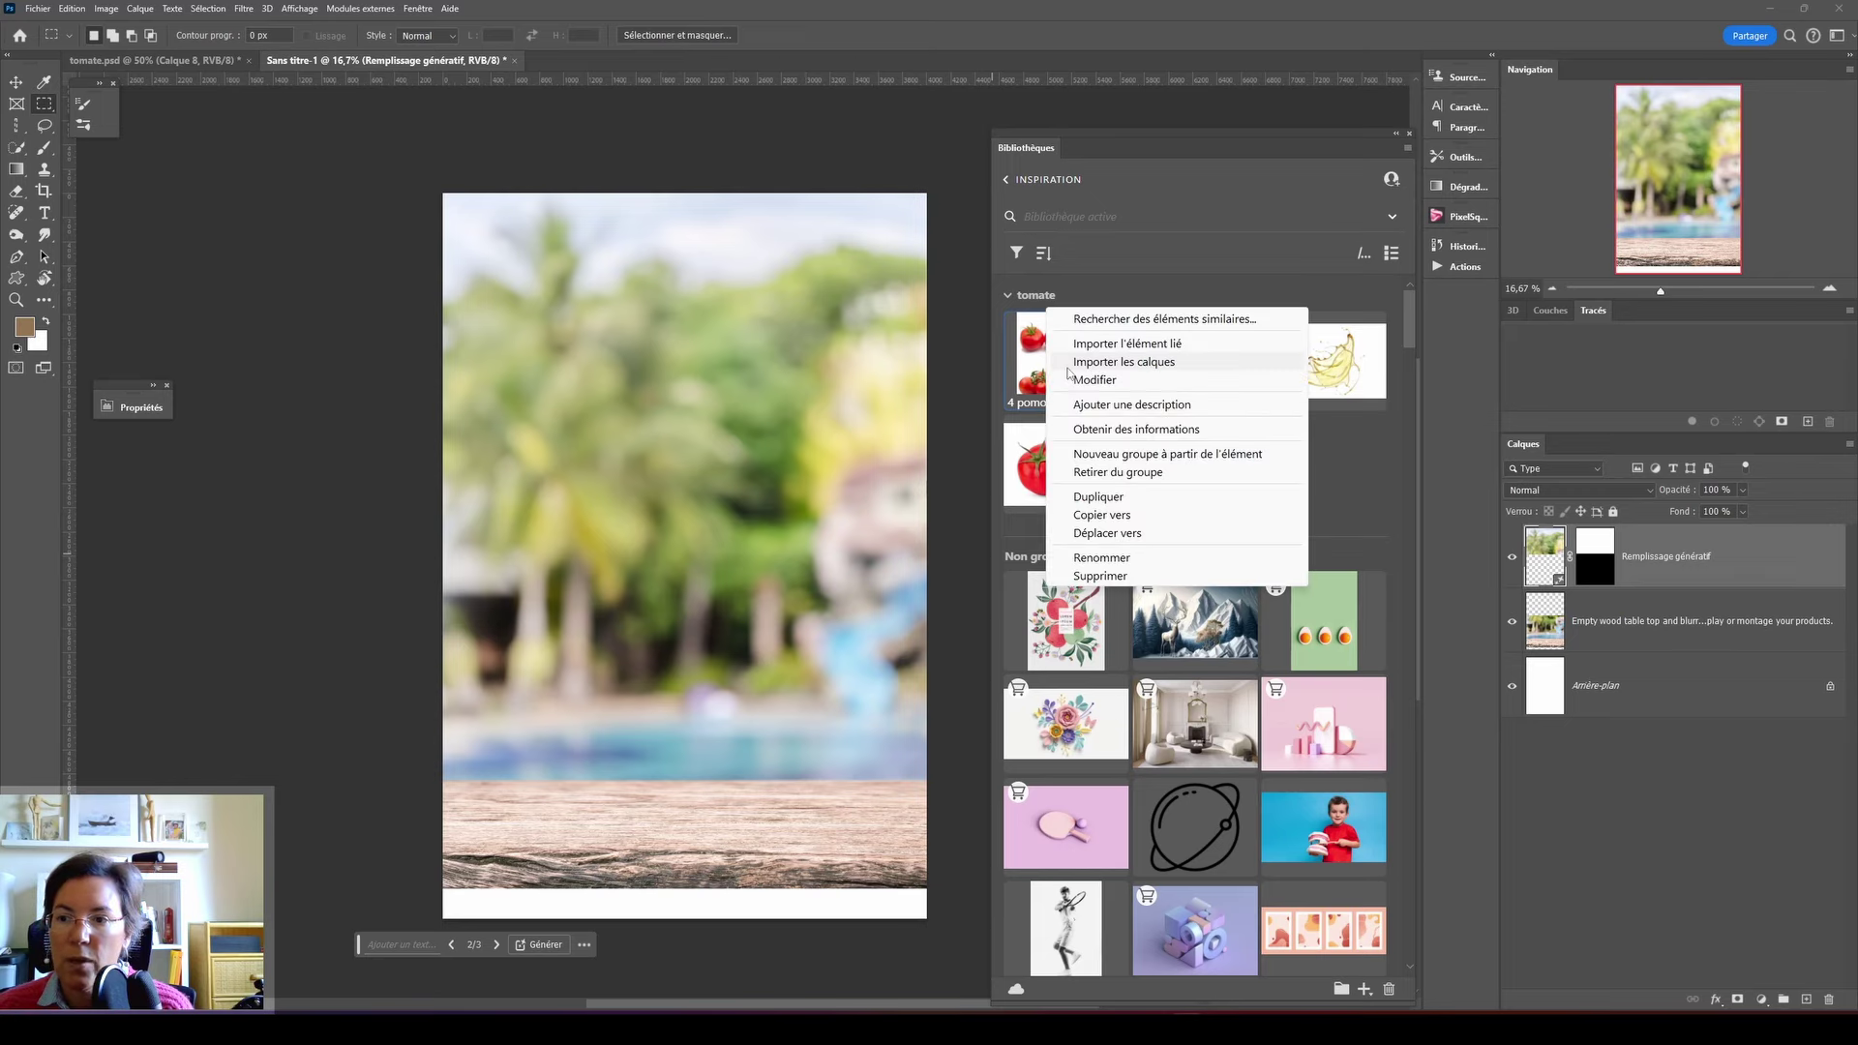
pyautogui.click(1090, 362)
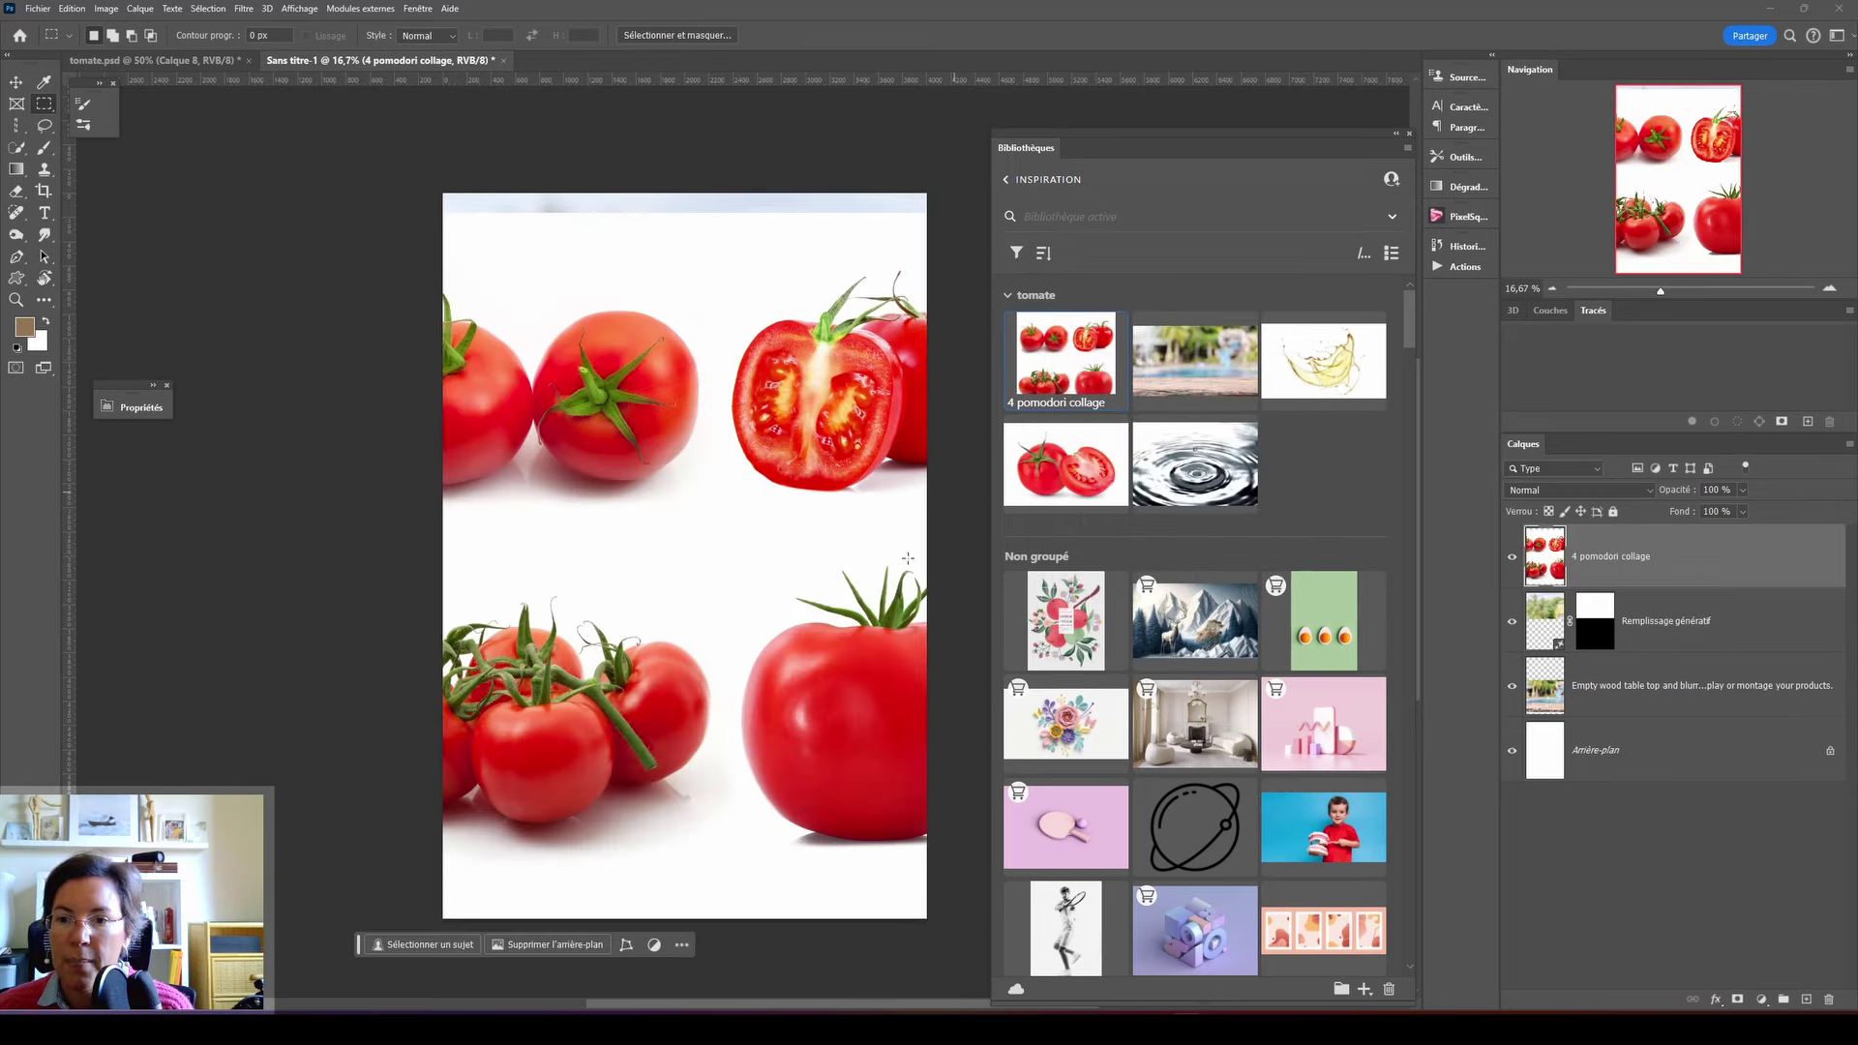
pyautogui.press('v')
pyautogui.moveTo(895, 672); pyautogui.dragTo(674, 681)
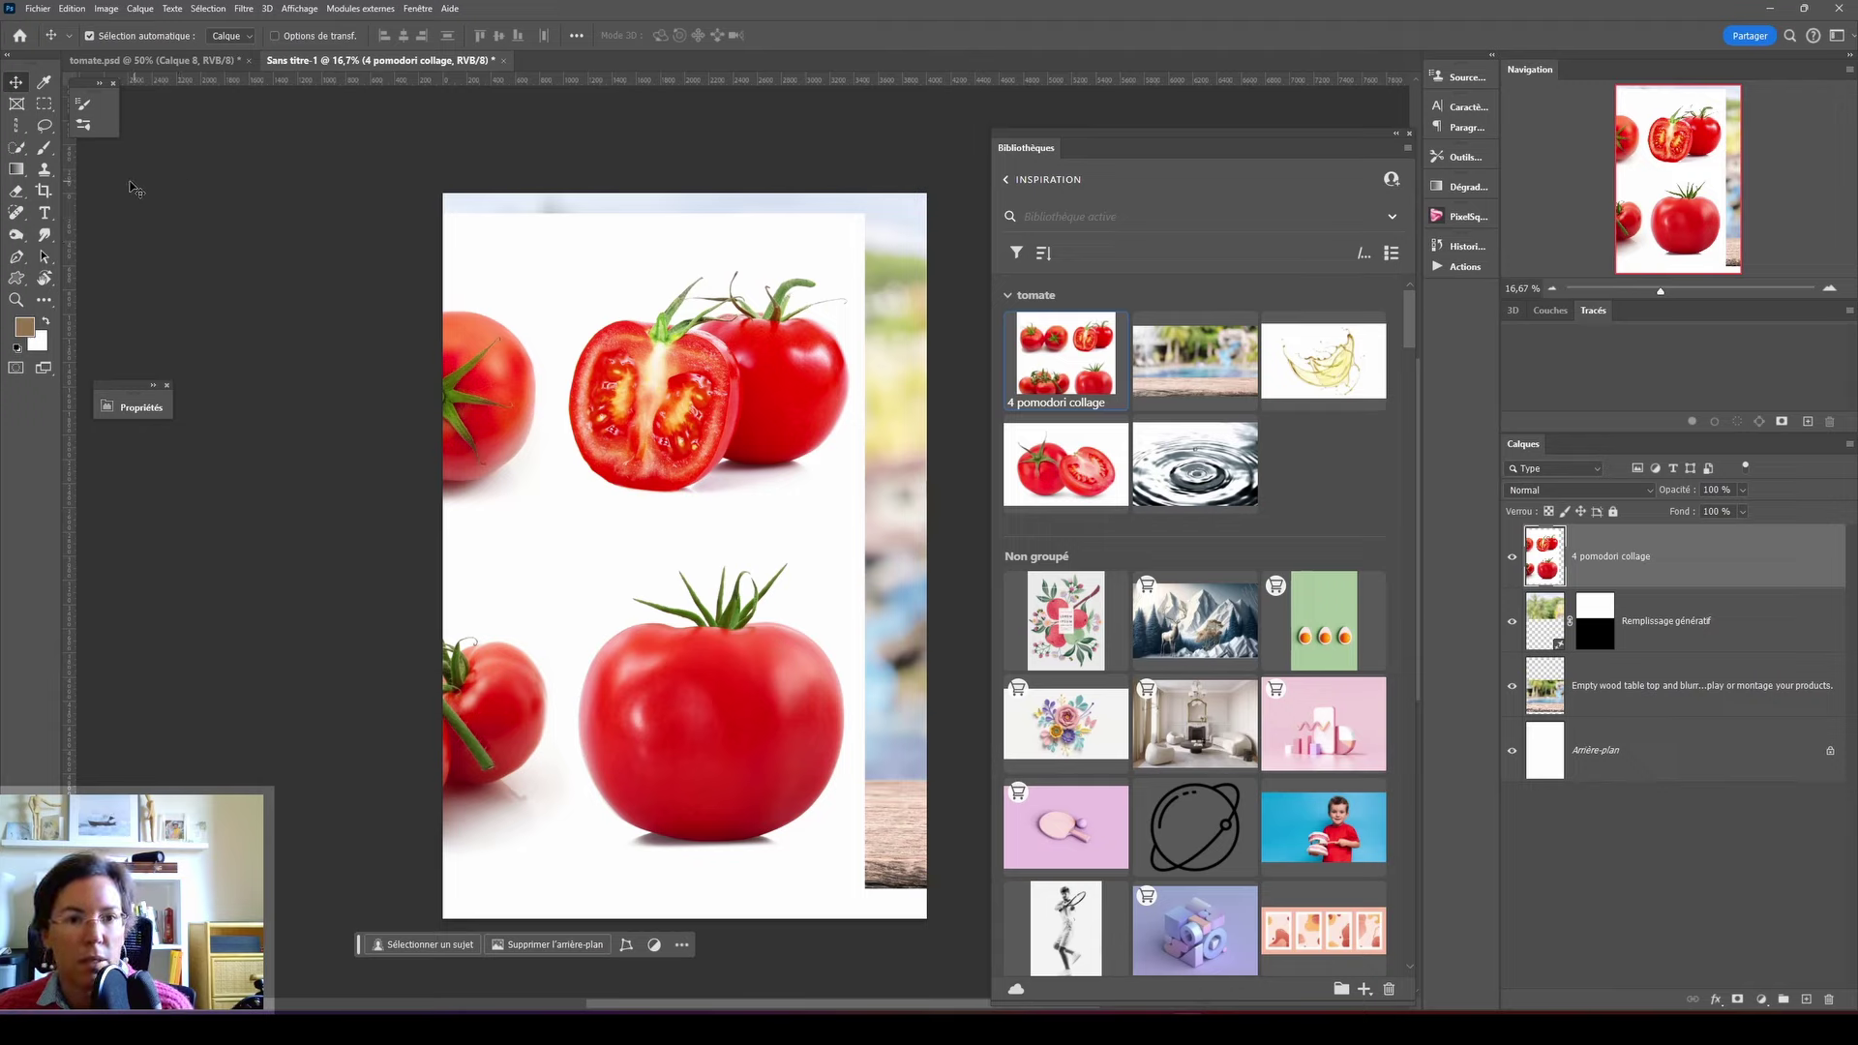
# - Select the large whole tomato in the lower half with the Object Selection tool
pyautogui.click(16, 147)
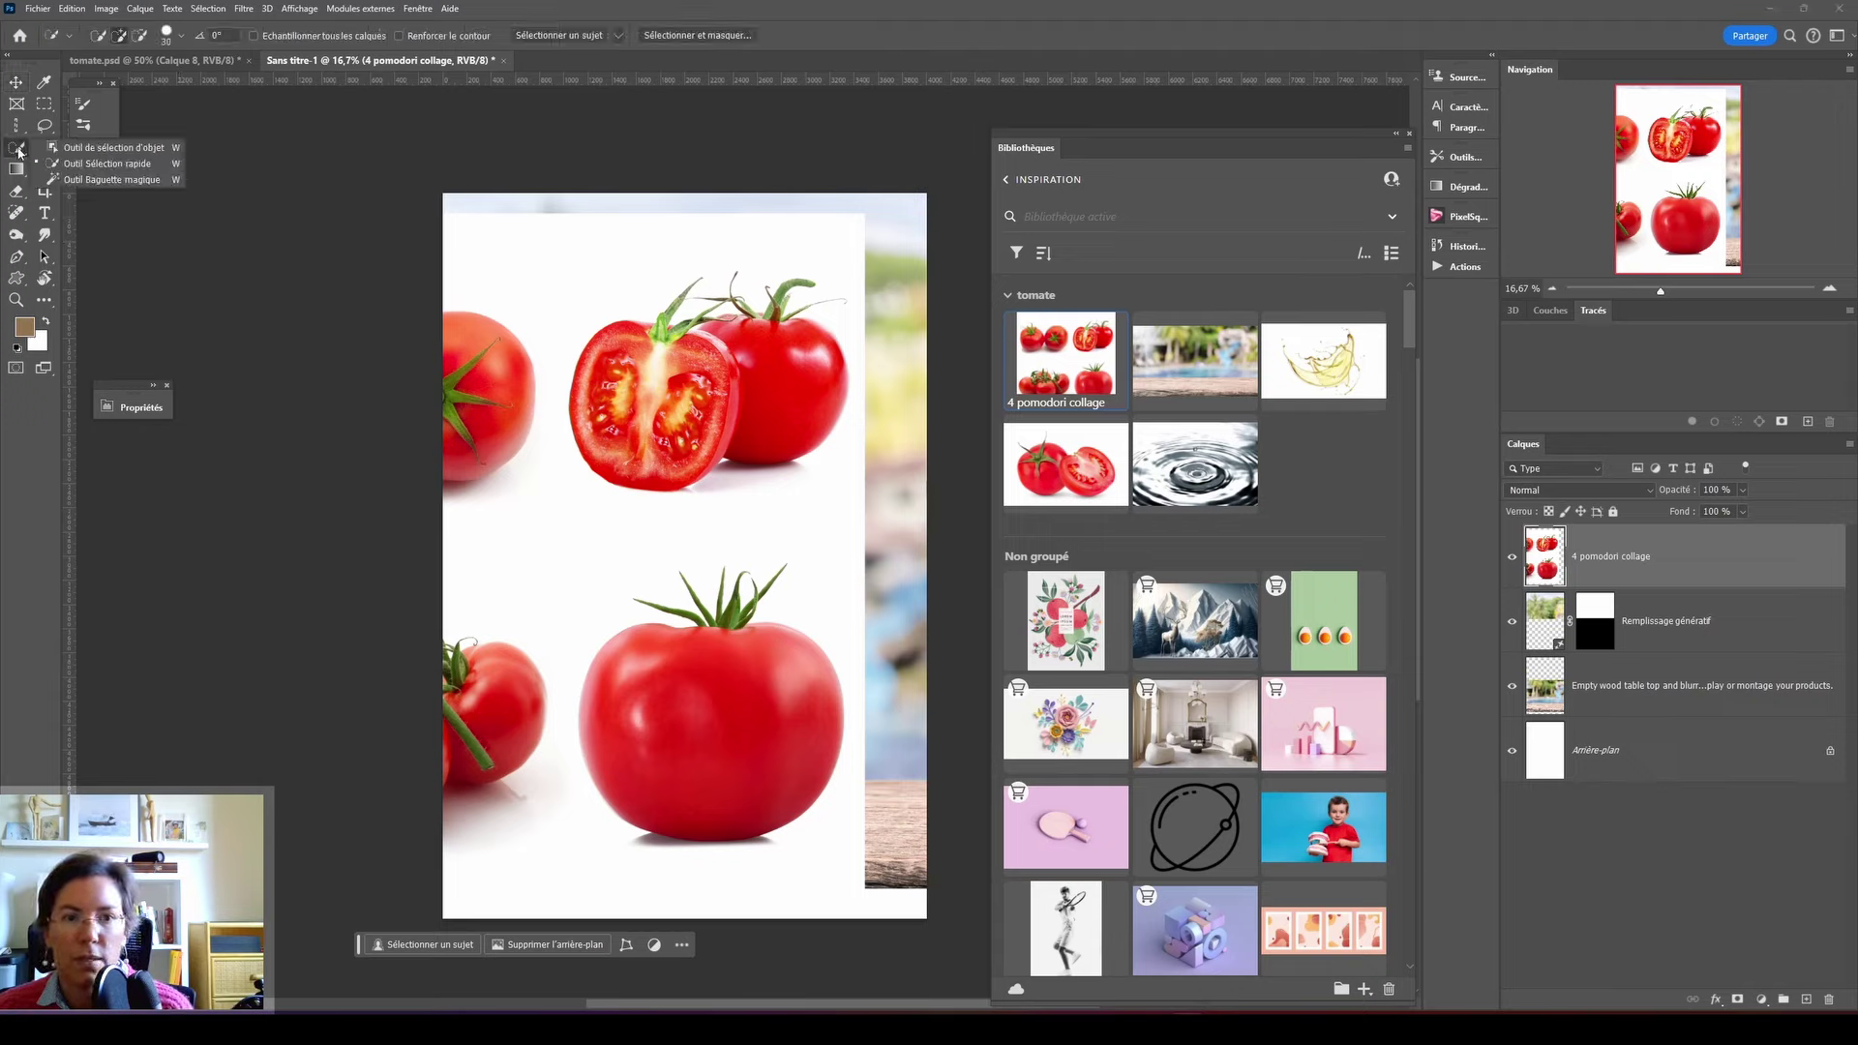
pyautogui.click(101, 148)
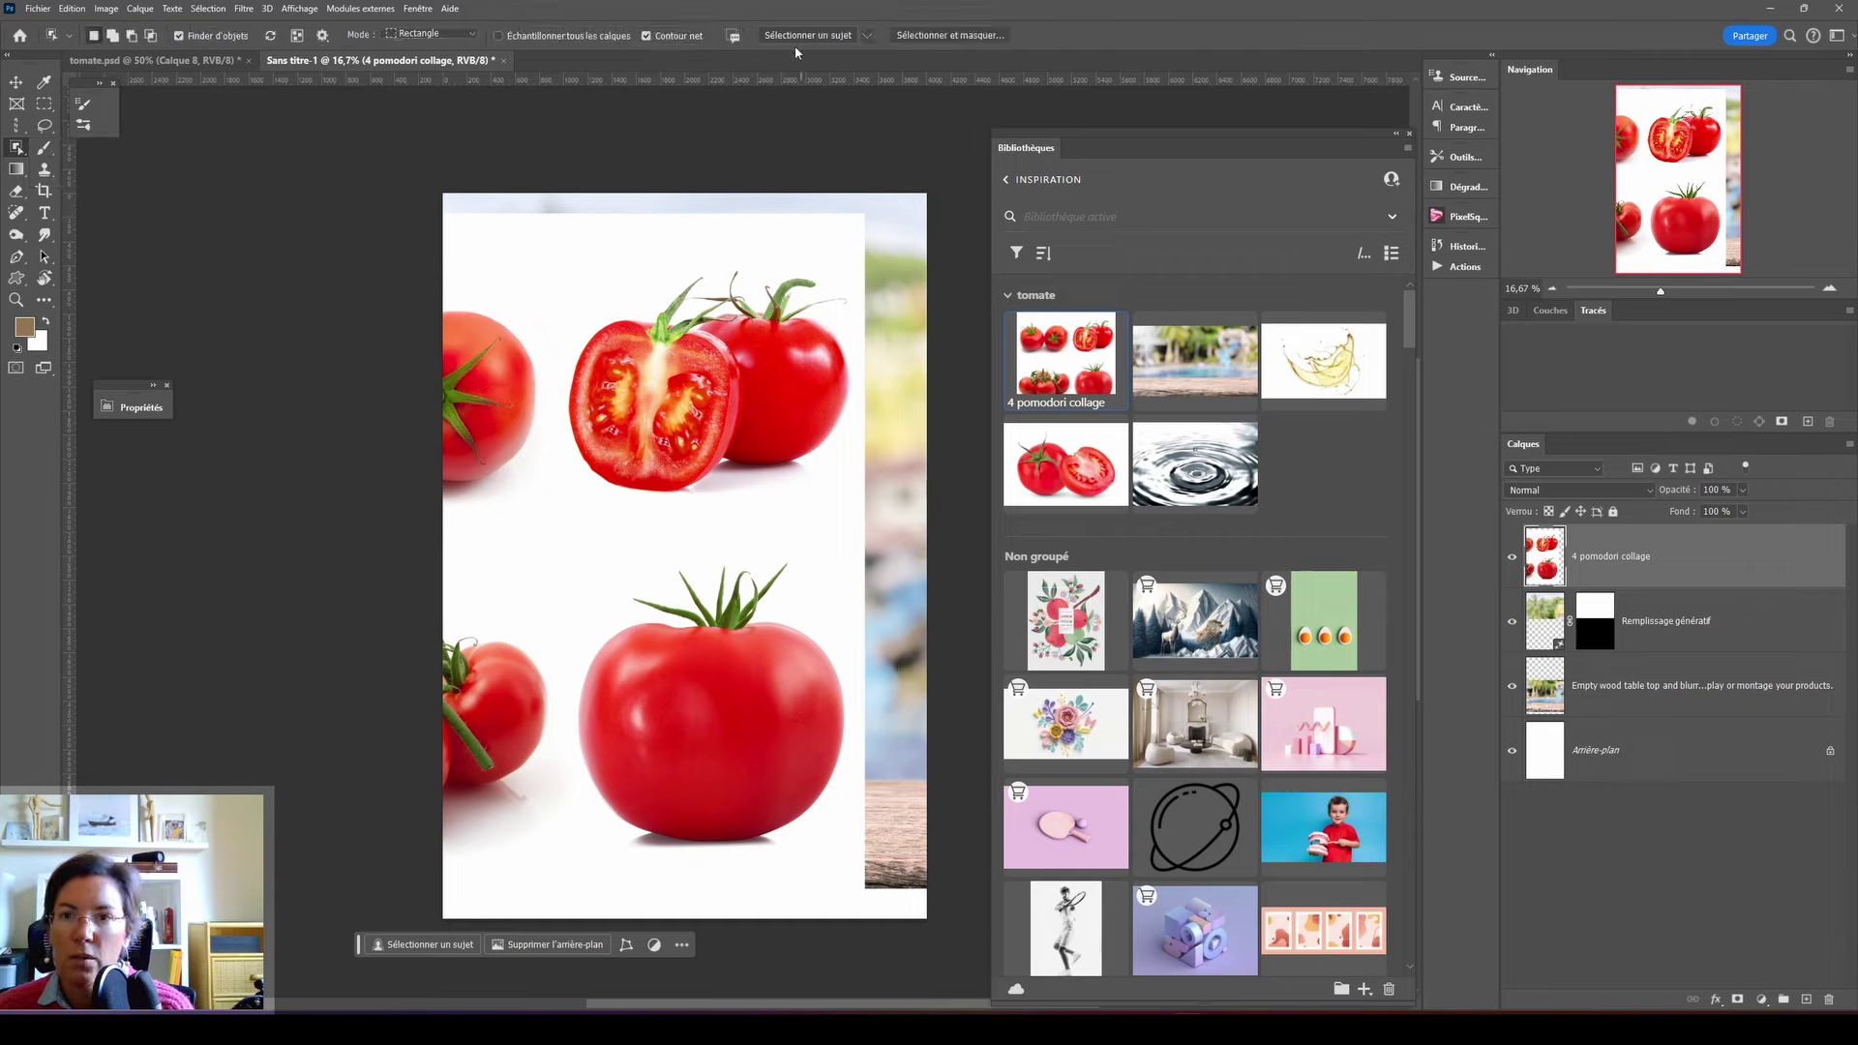
pyautogui.moveTo(573, 549); pyautogui.dragTo(851, 856)
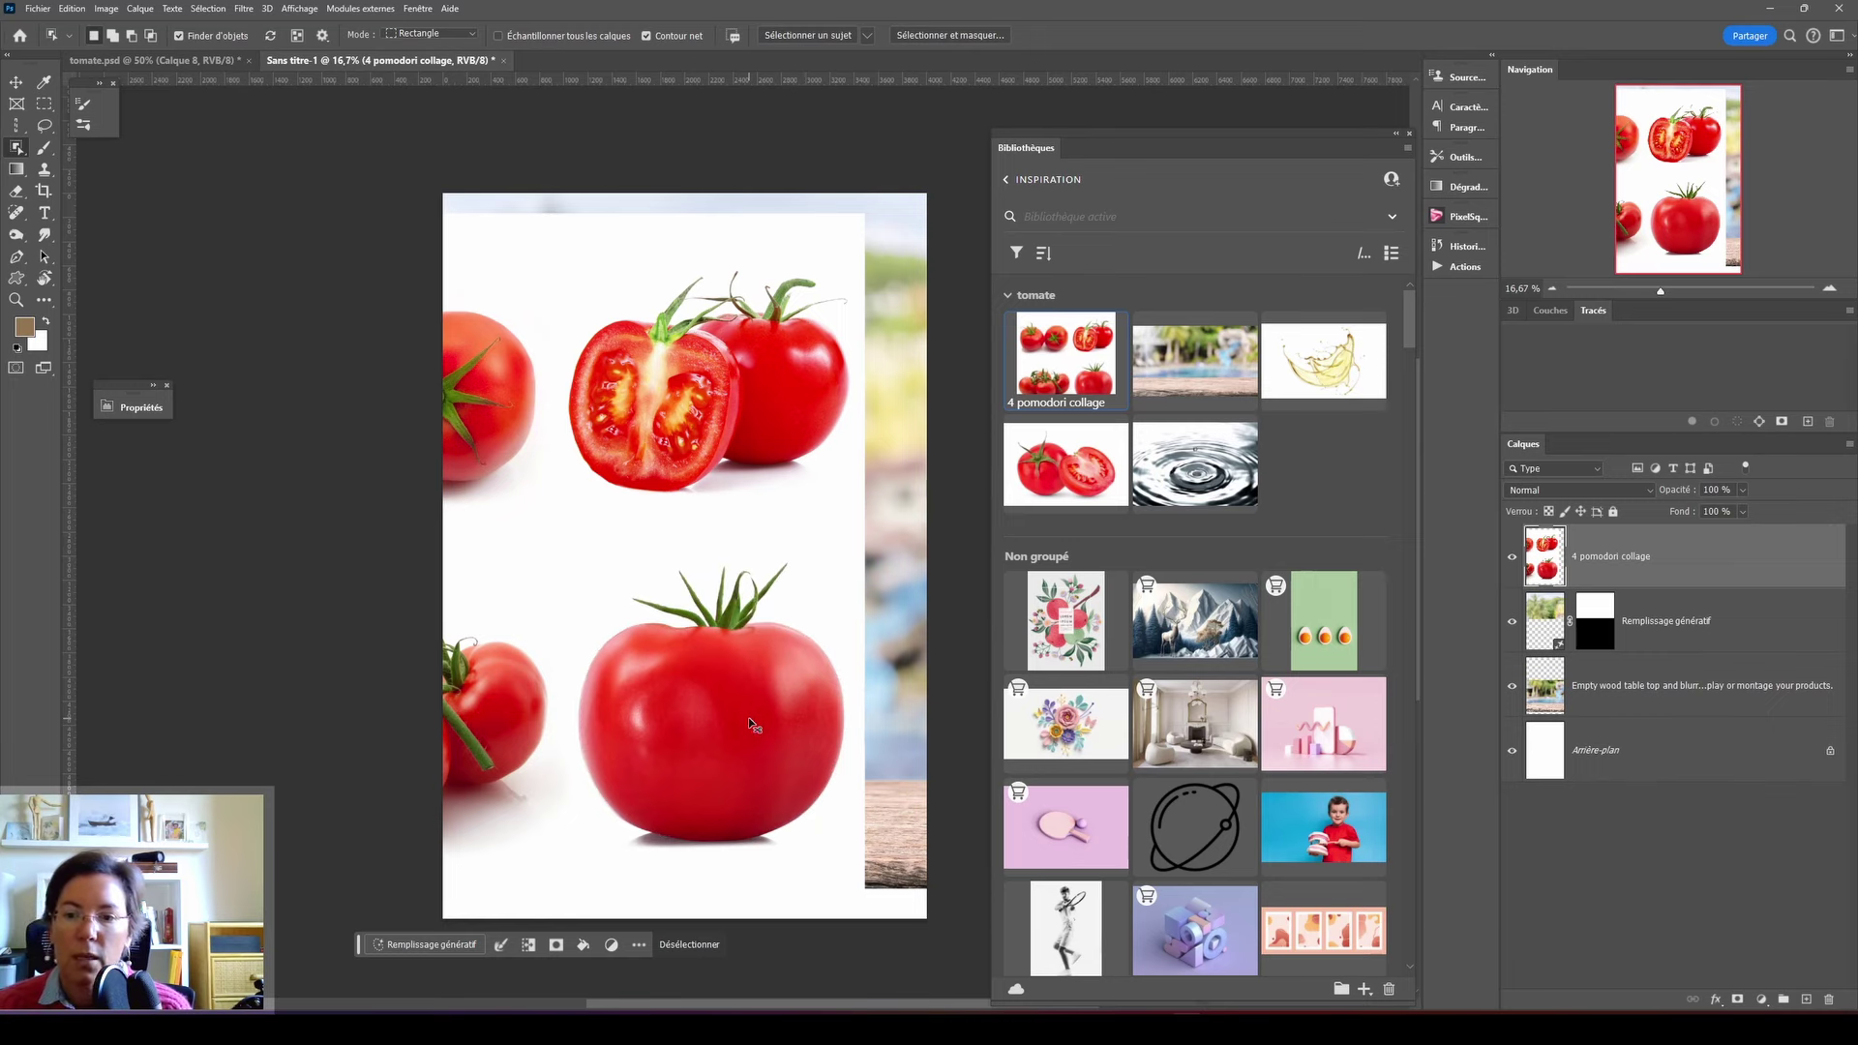
# - Copy the tomato to its own layer, delete the collage, nudge it, and remove the white matte
pyautogui.hotkey('ctrl', 'j')
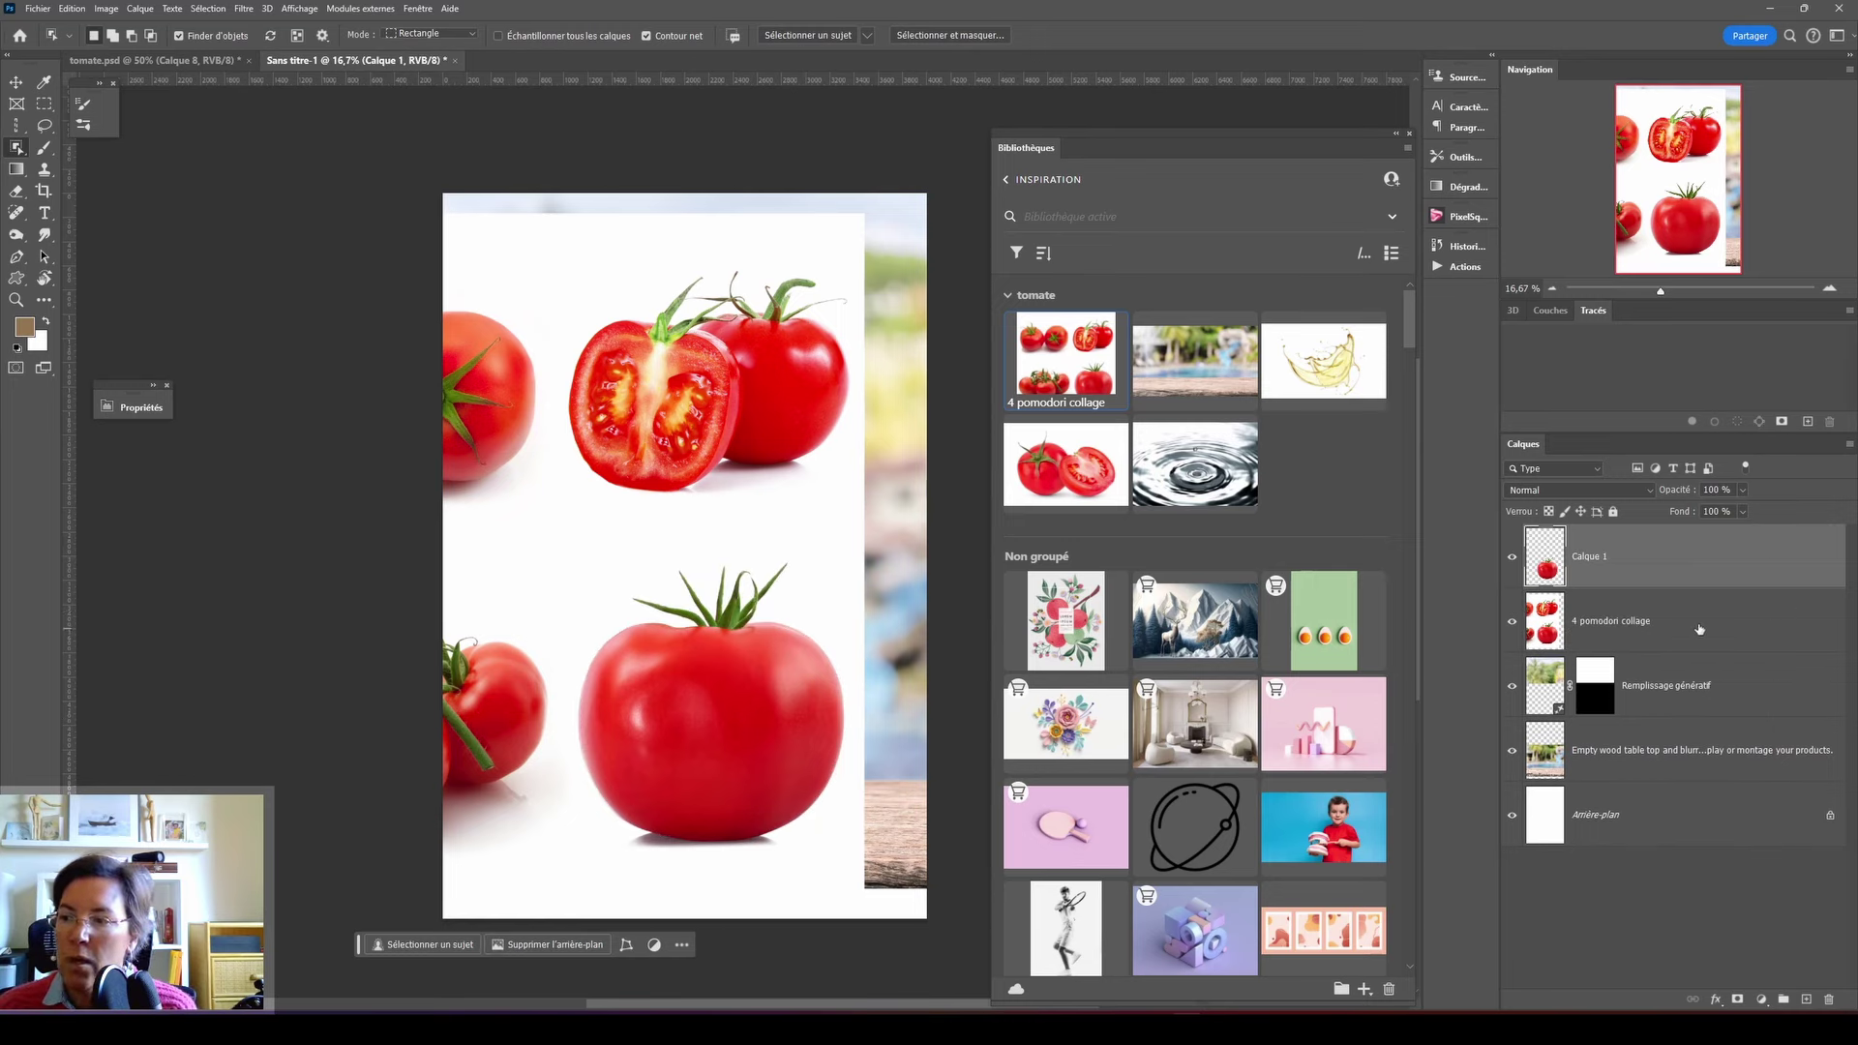
pyautogui.moveTo(1680, 633); pyautogui.dragTo(1818, 1000)
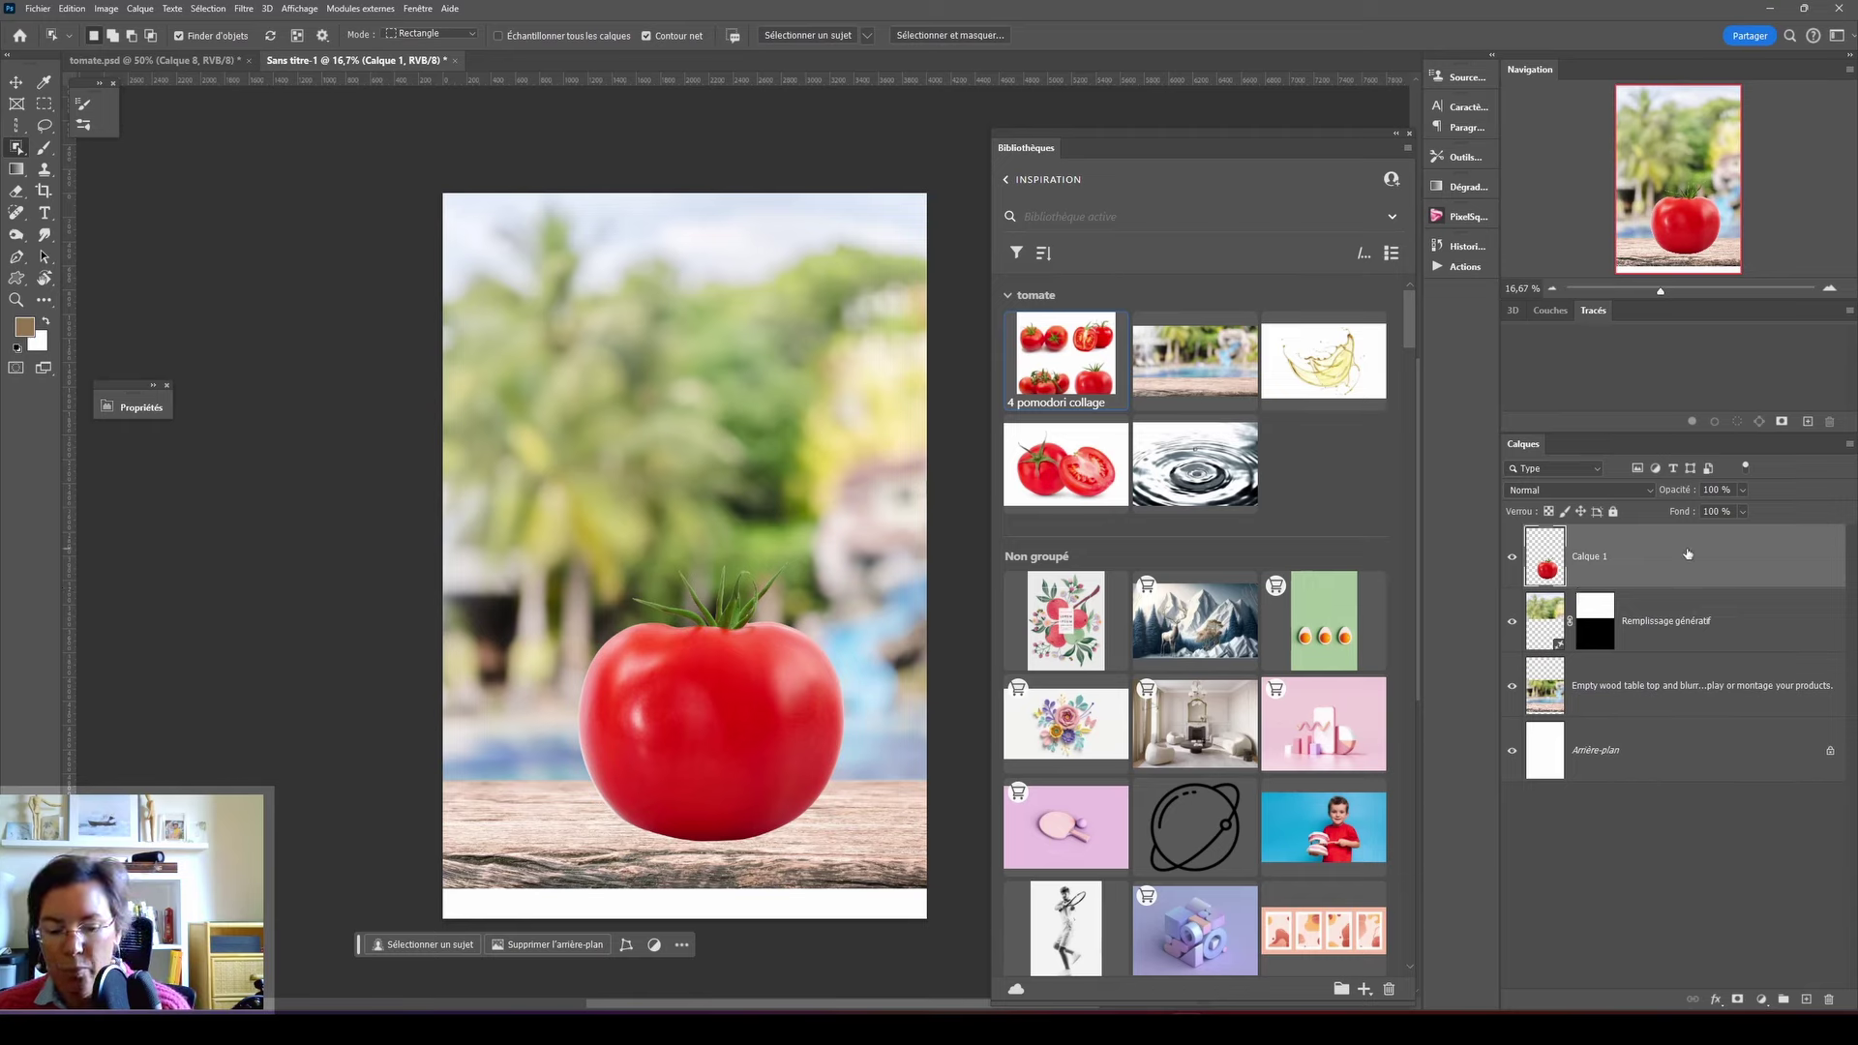
pyautogui.press('v')
pyautogui.moveTo(724, 729); pyautogui.dragTo(712, 730)
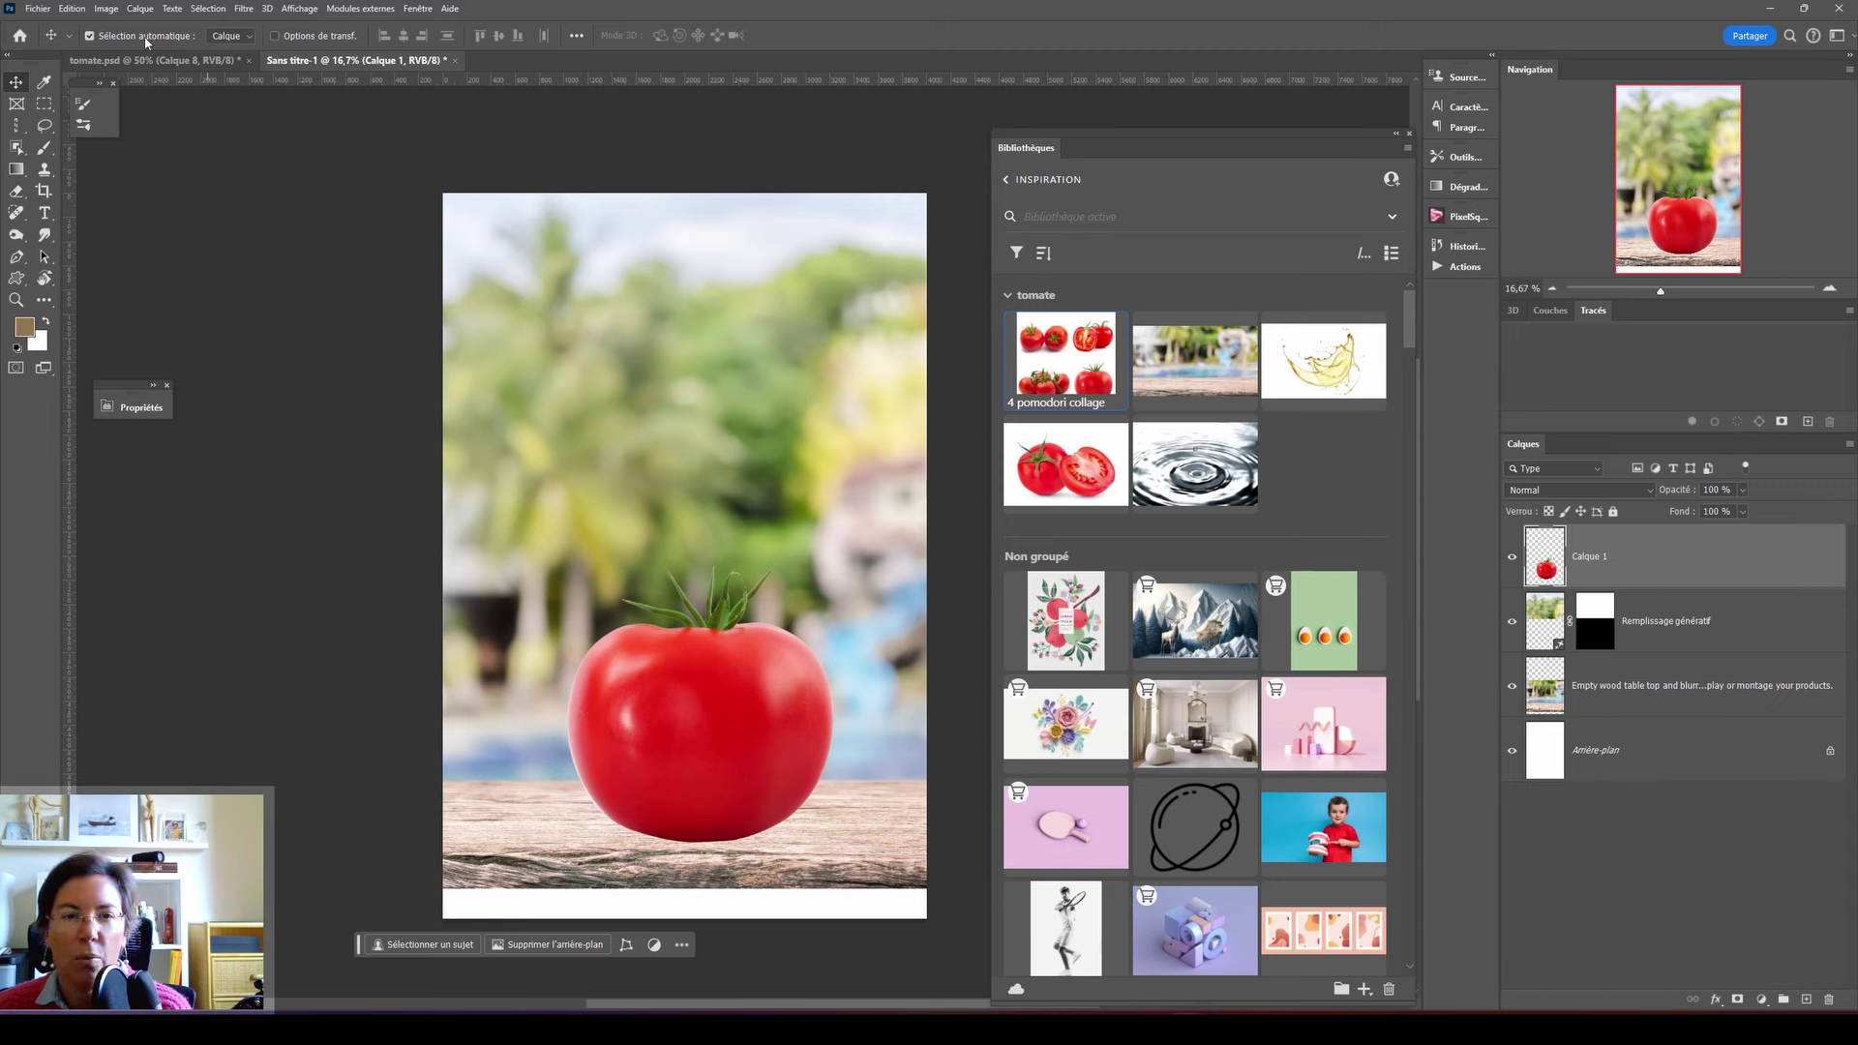
pyautogui.click(140, 9)
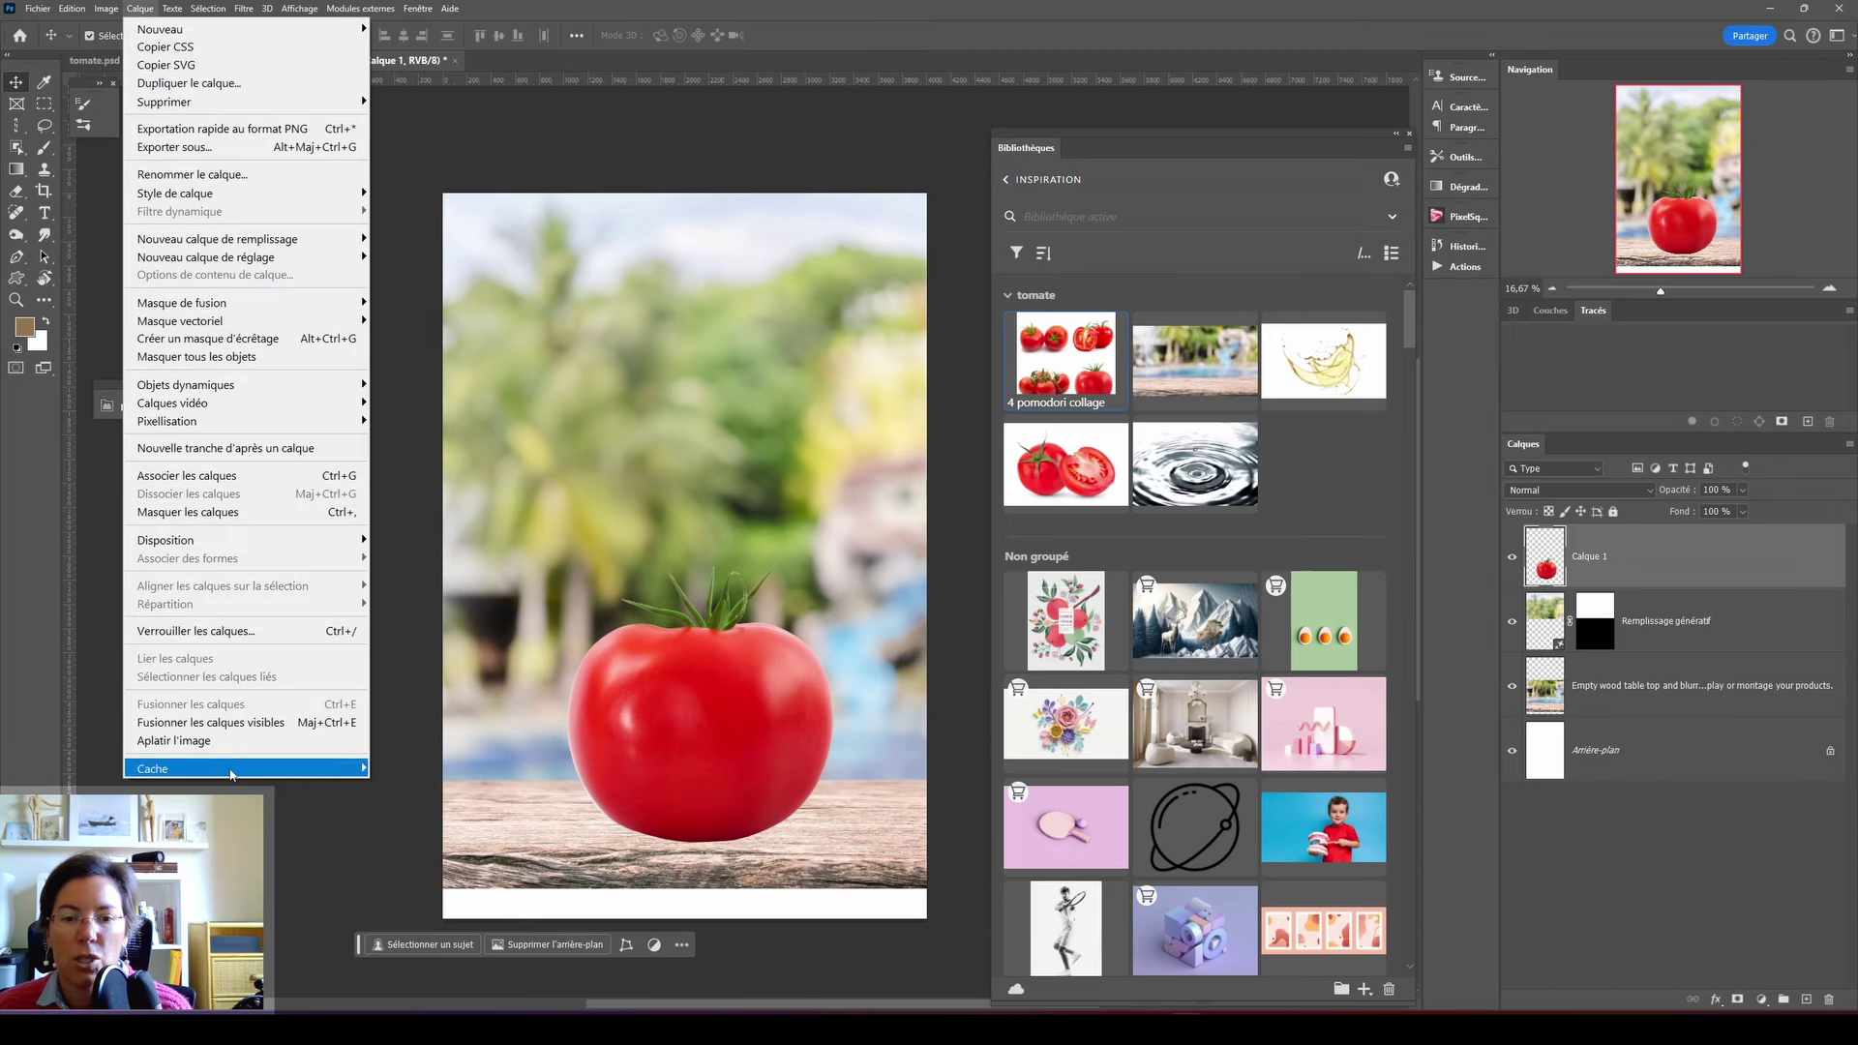
pyautogui.moveTo(244, 768)
pyautogui.click(460, 823)
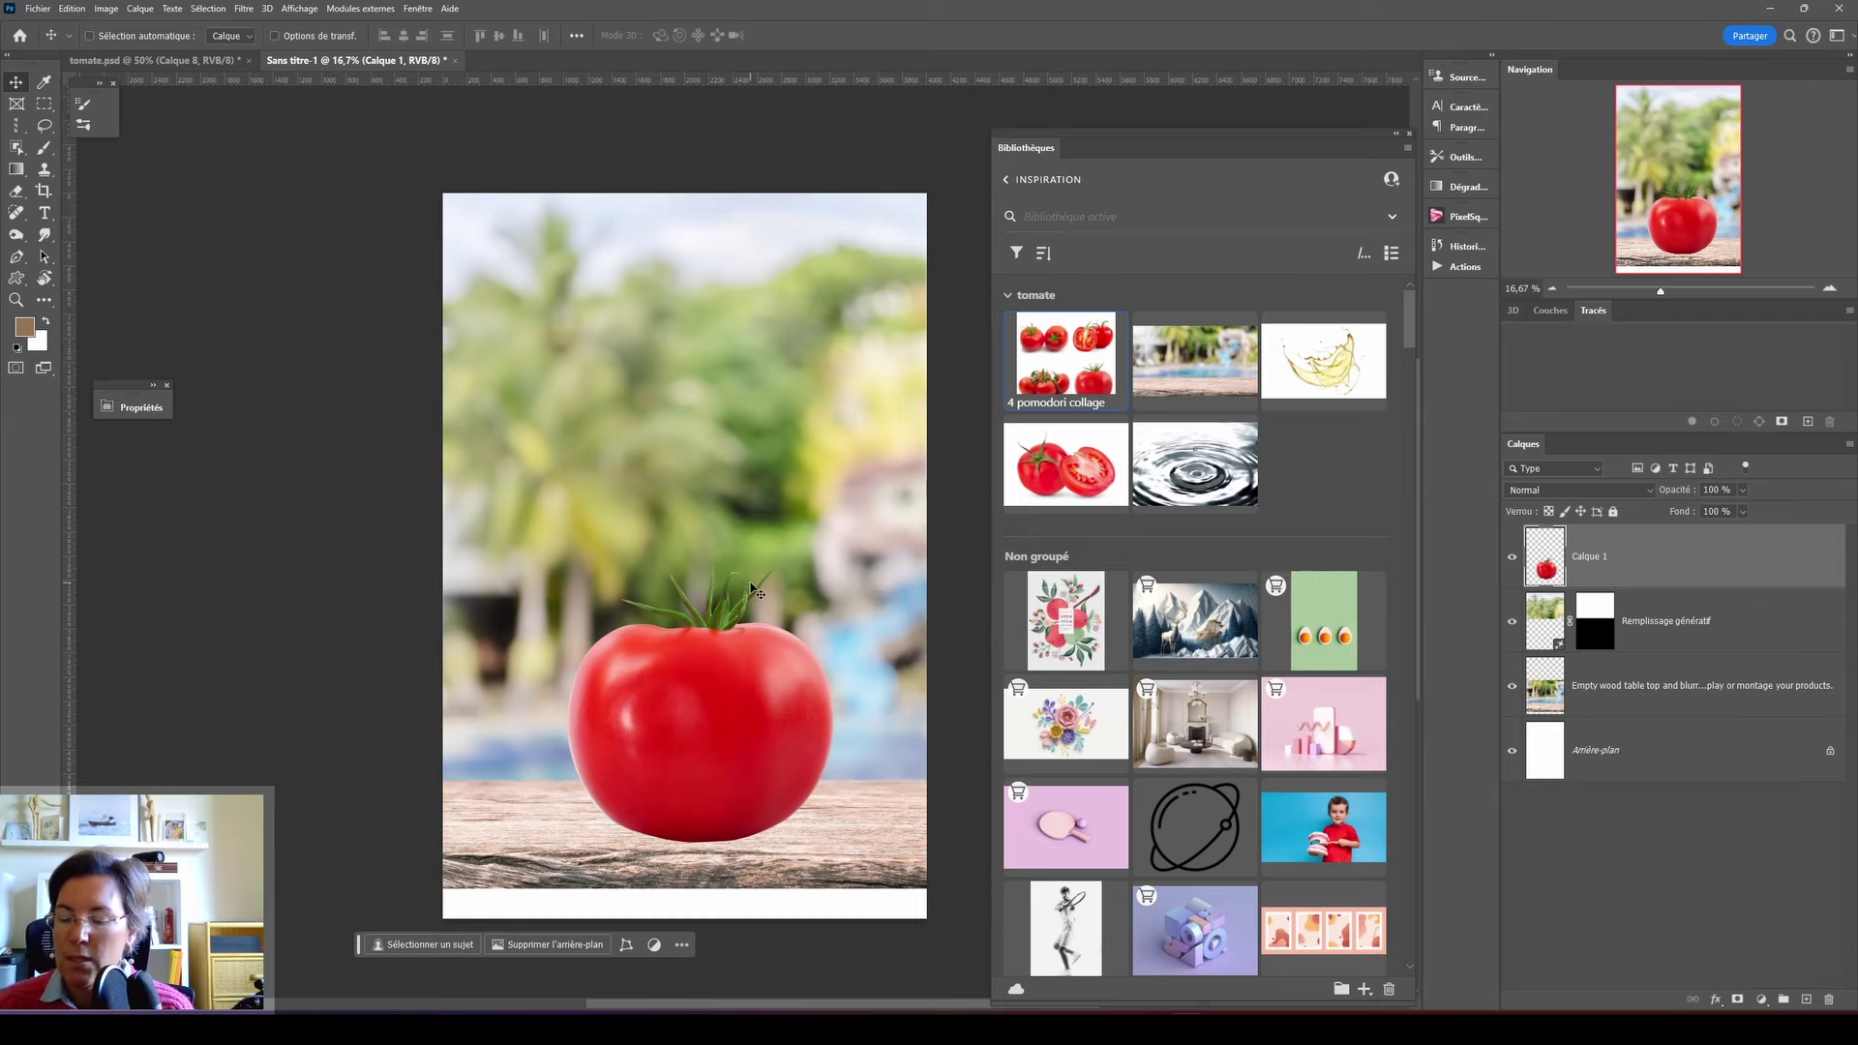
# - Zoom to the stem, Quick-Select the green stem and leaves, and cut them out
pyautogui.scroll(2, 751, 593)
pyautogui.scroll(1, 751, 589)
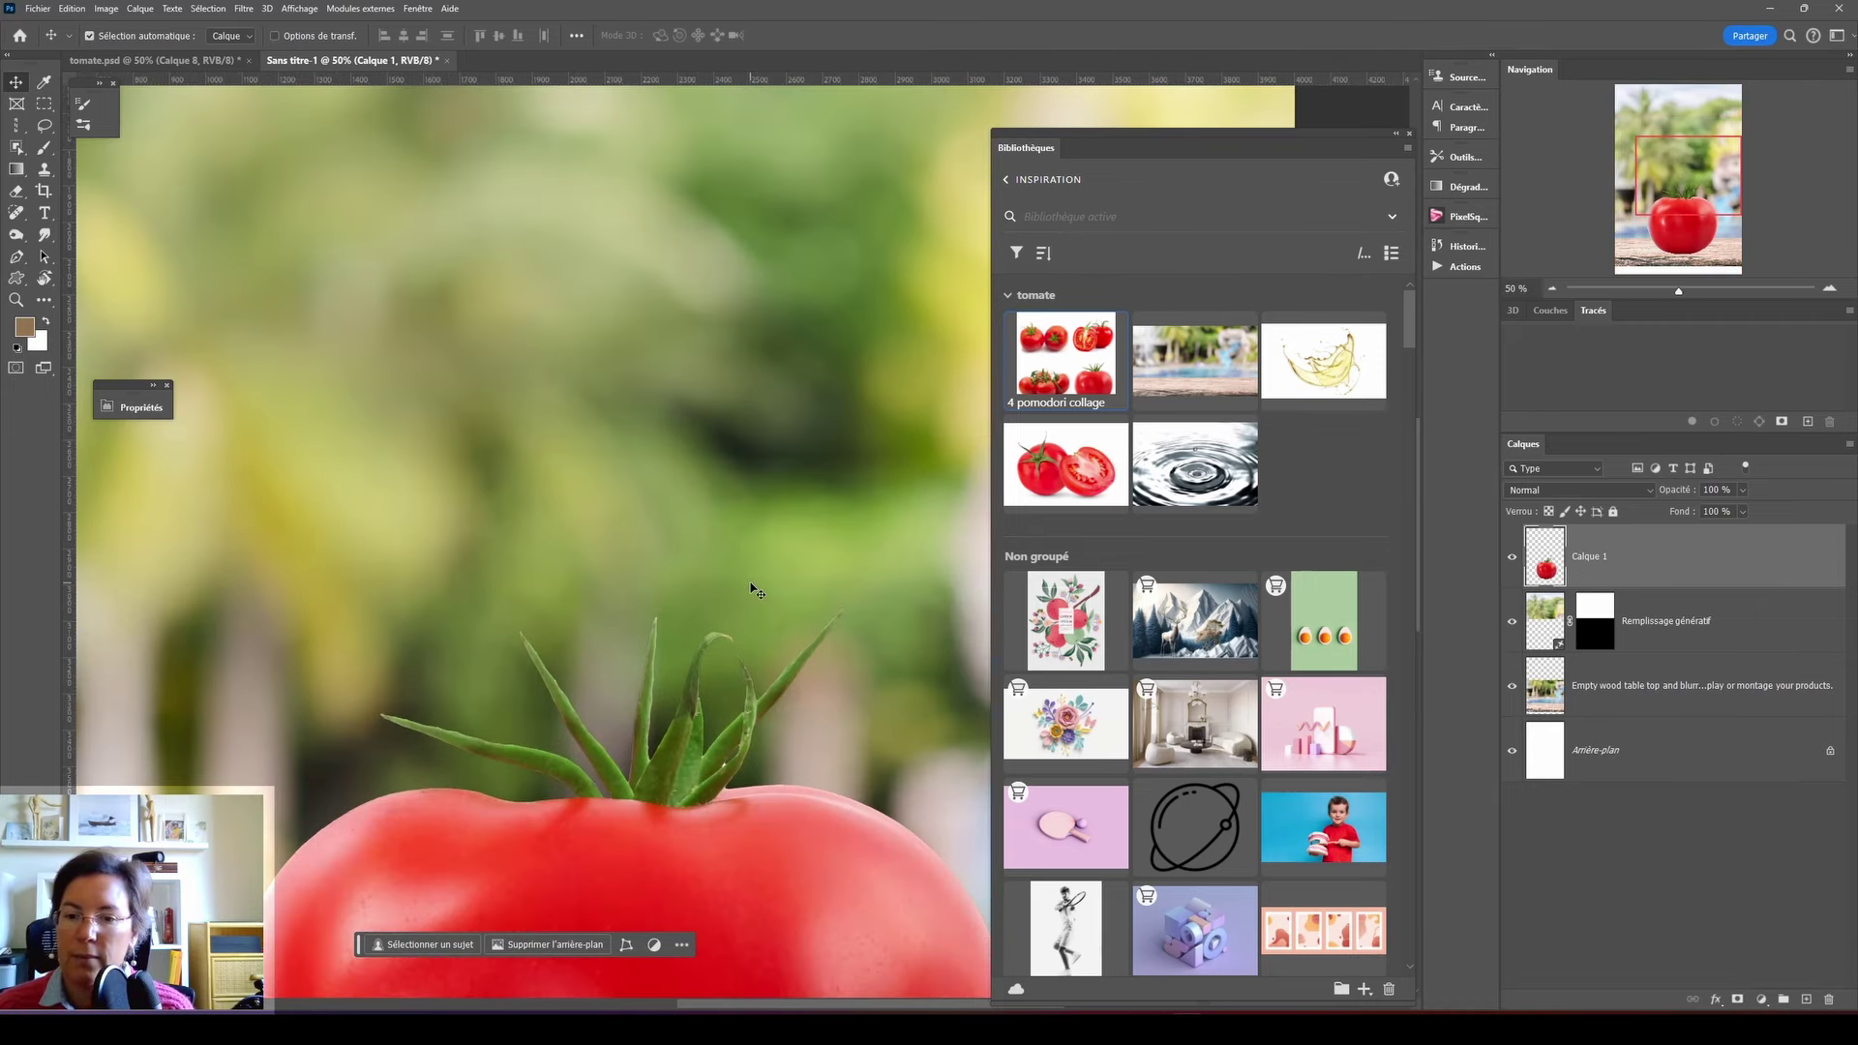
pyautogui.moveTo(662, 717); pyautogui.dragTo(645, 551)
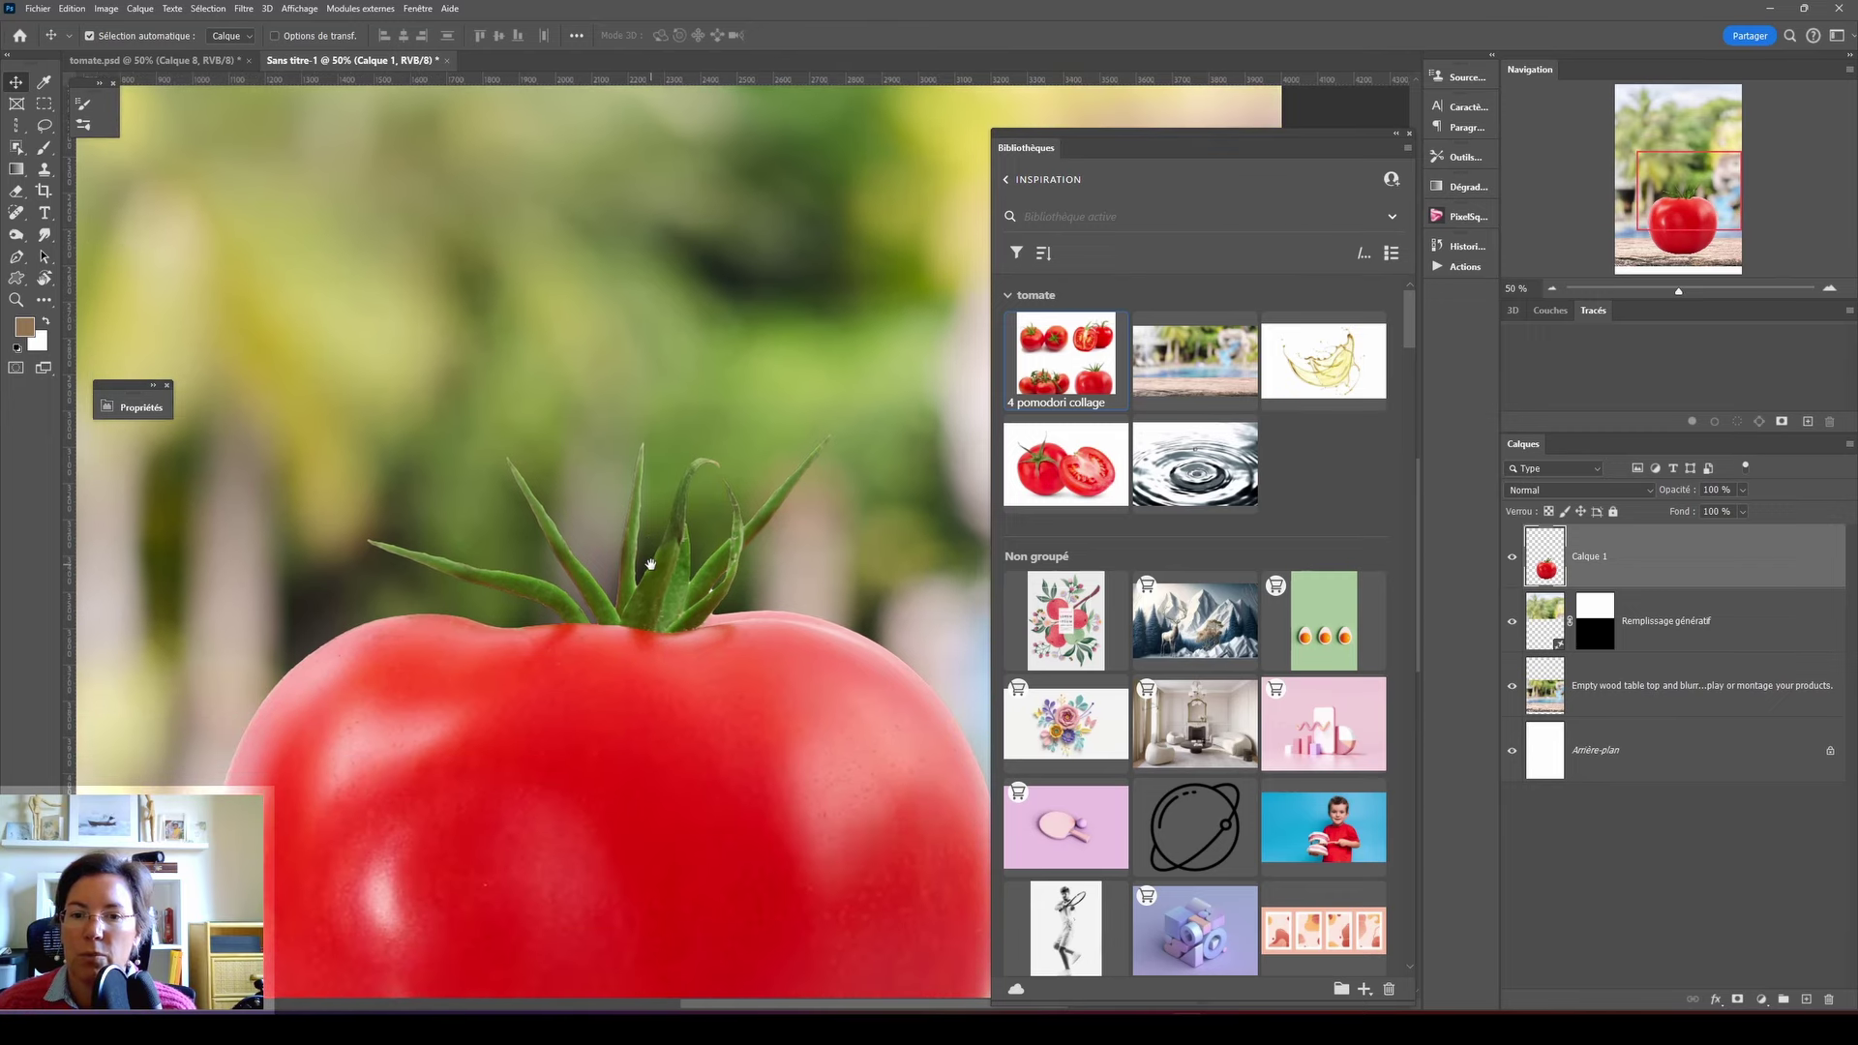
pyautogui.click(19, 147)
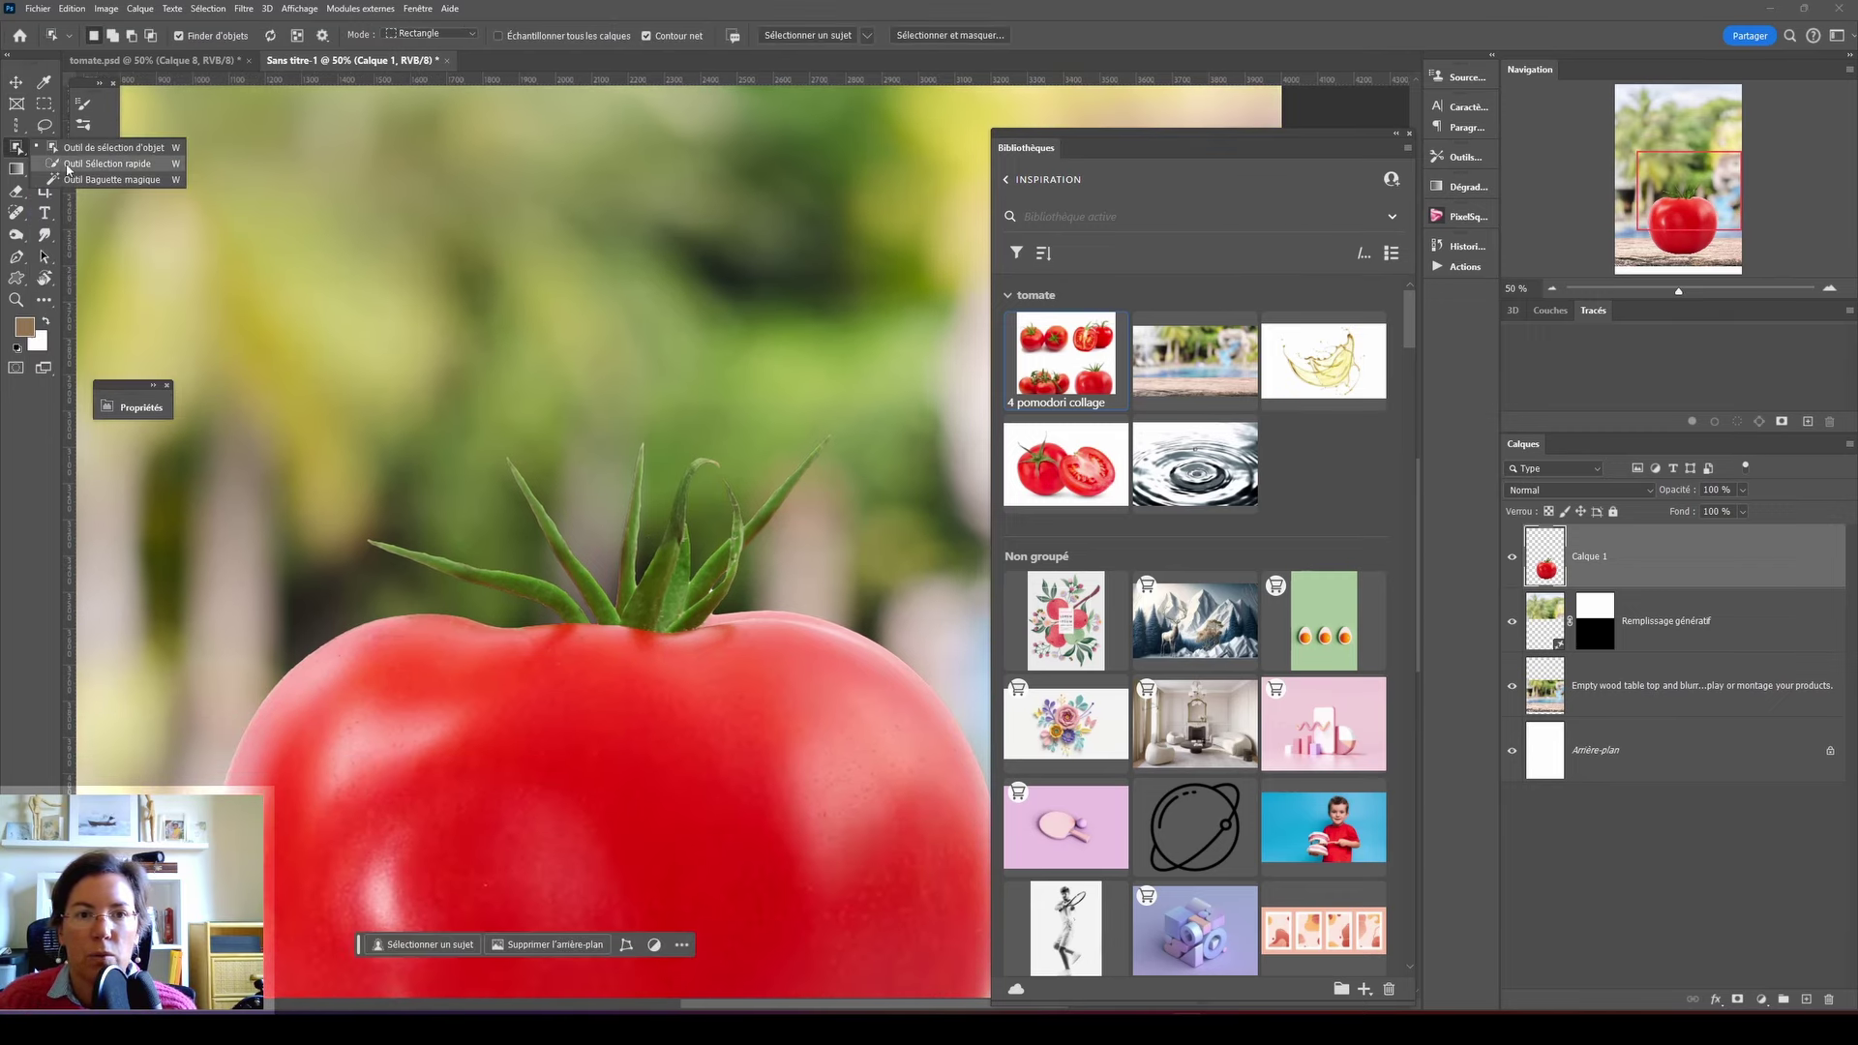
pyautogui.click(81, 165)
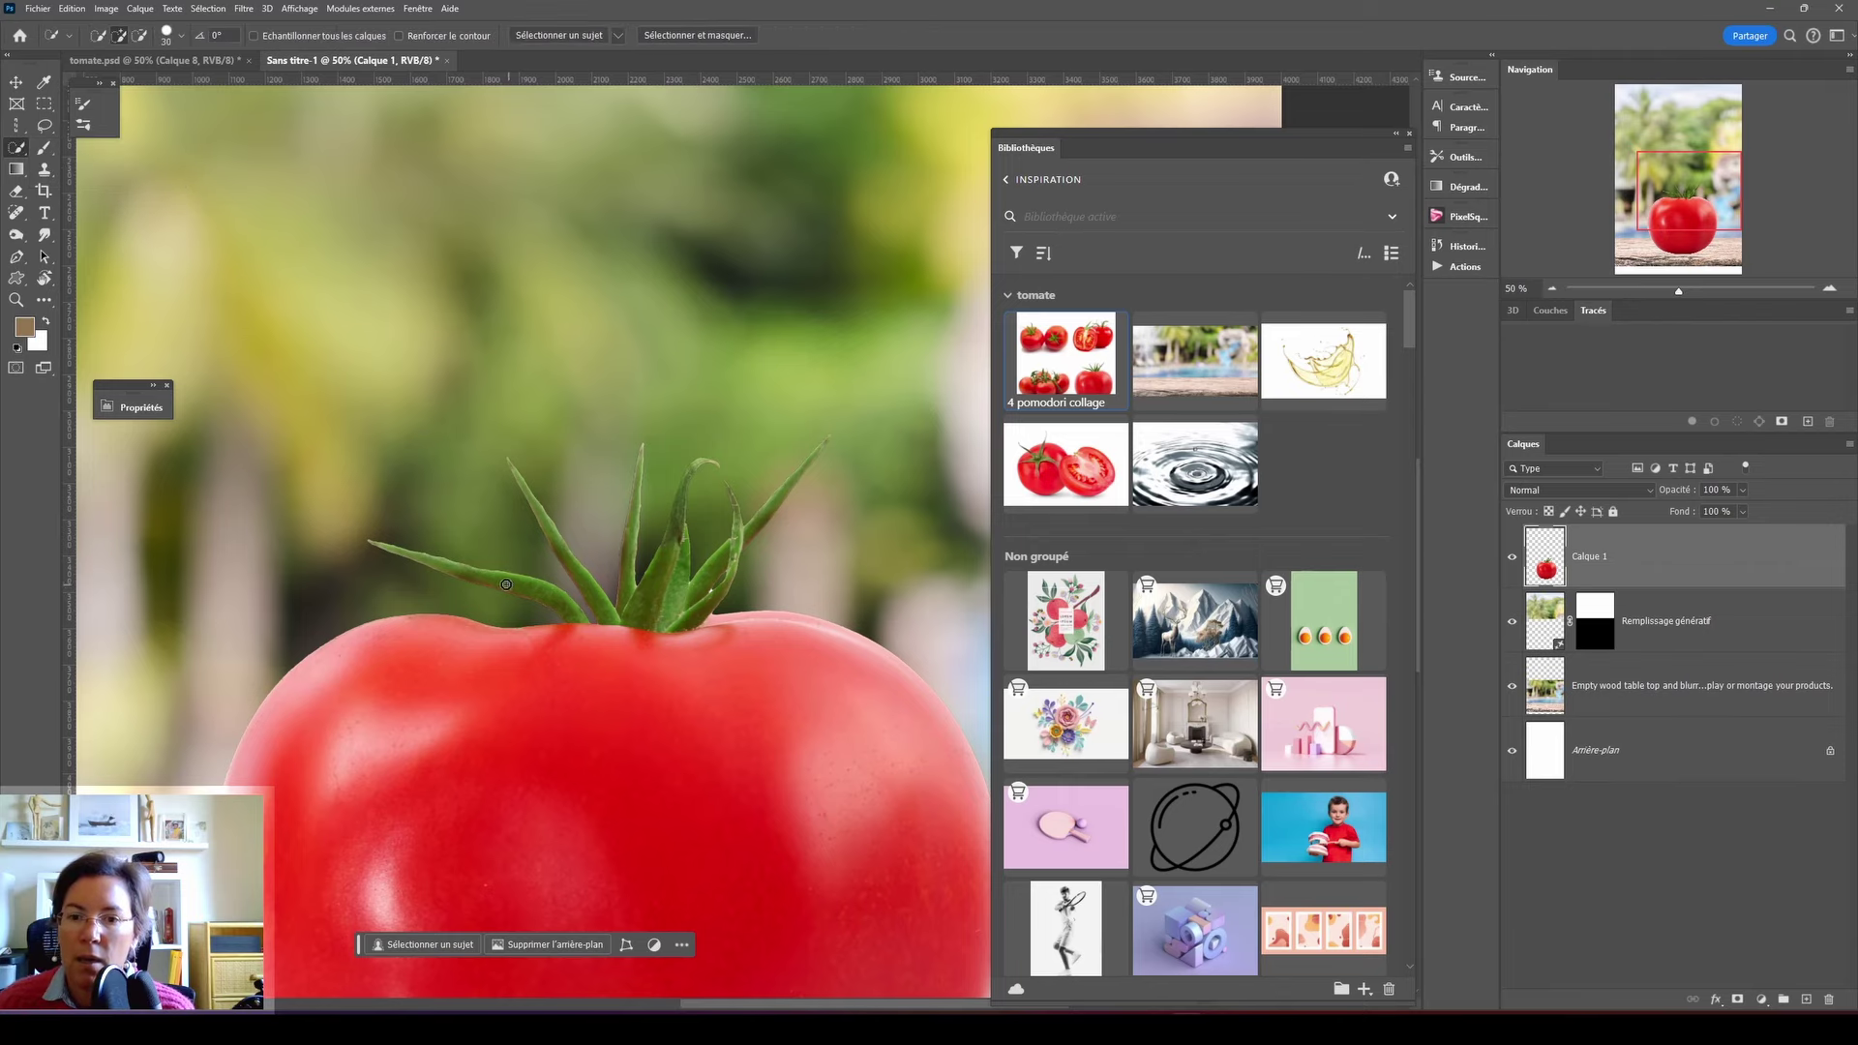
pyautogui.moveTo(508, 576)
pyautogui.mouseDown()
pyautogui.moveTo(619, 624)
pyautogui.moveTo(693, 597)
pyautogui.moveTo(664, 549)
pyautogui.mouseUp()
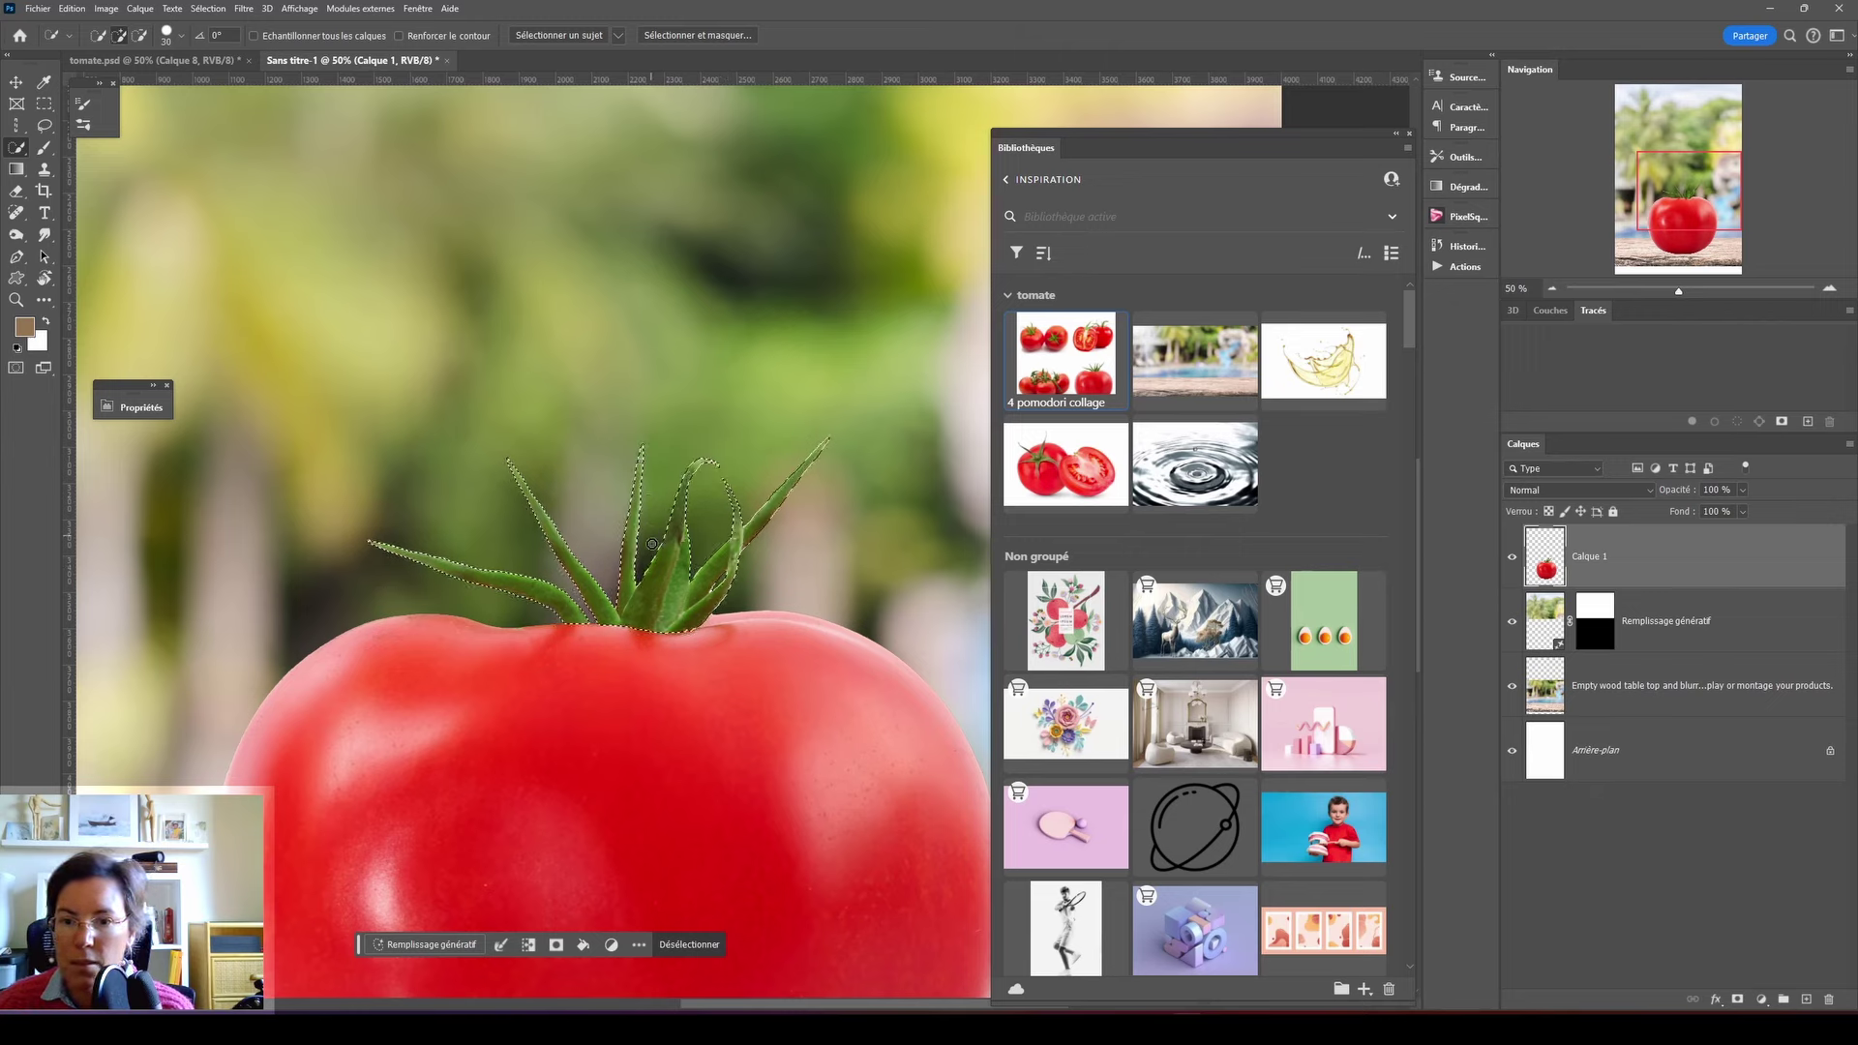
pyautogui.hotkey('ctrl', 'h')
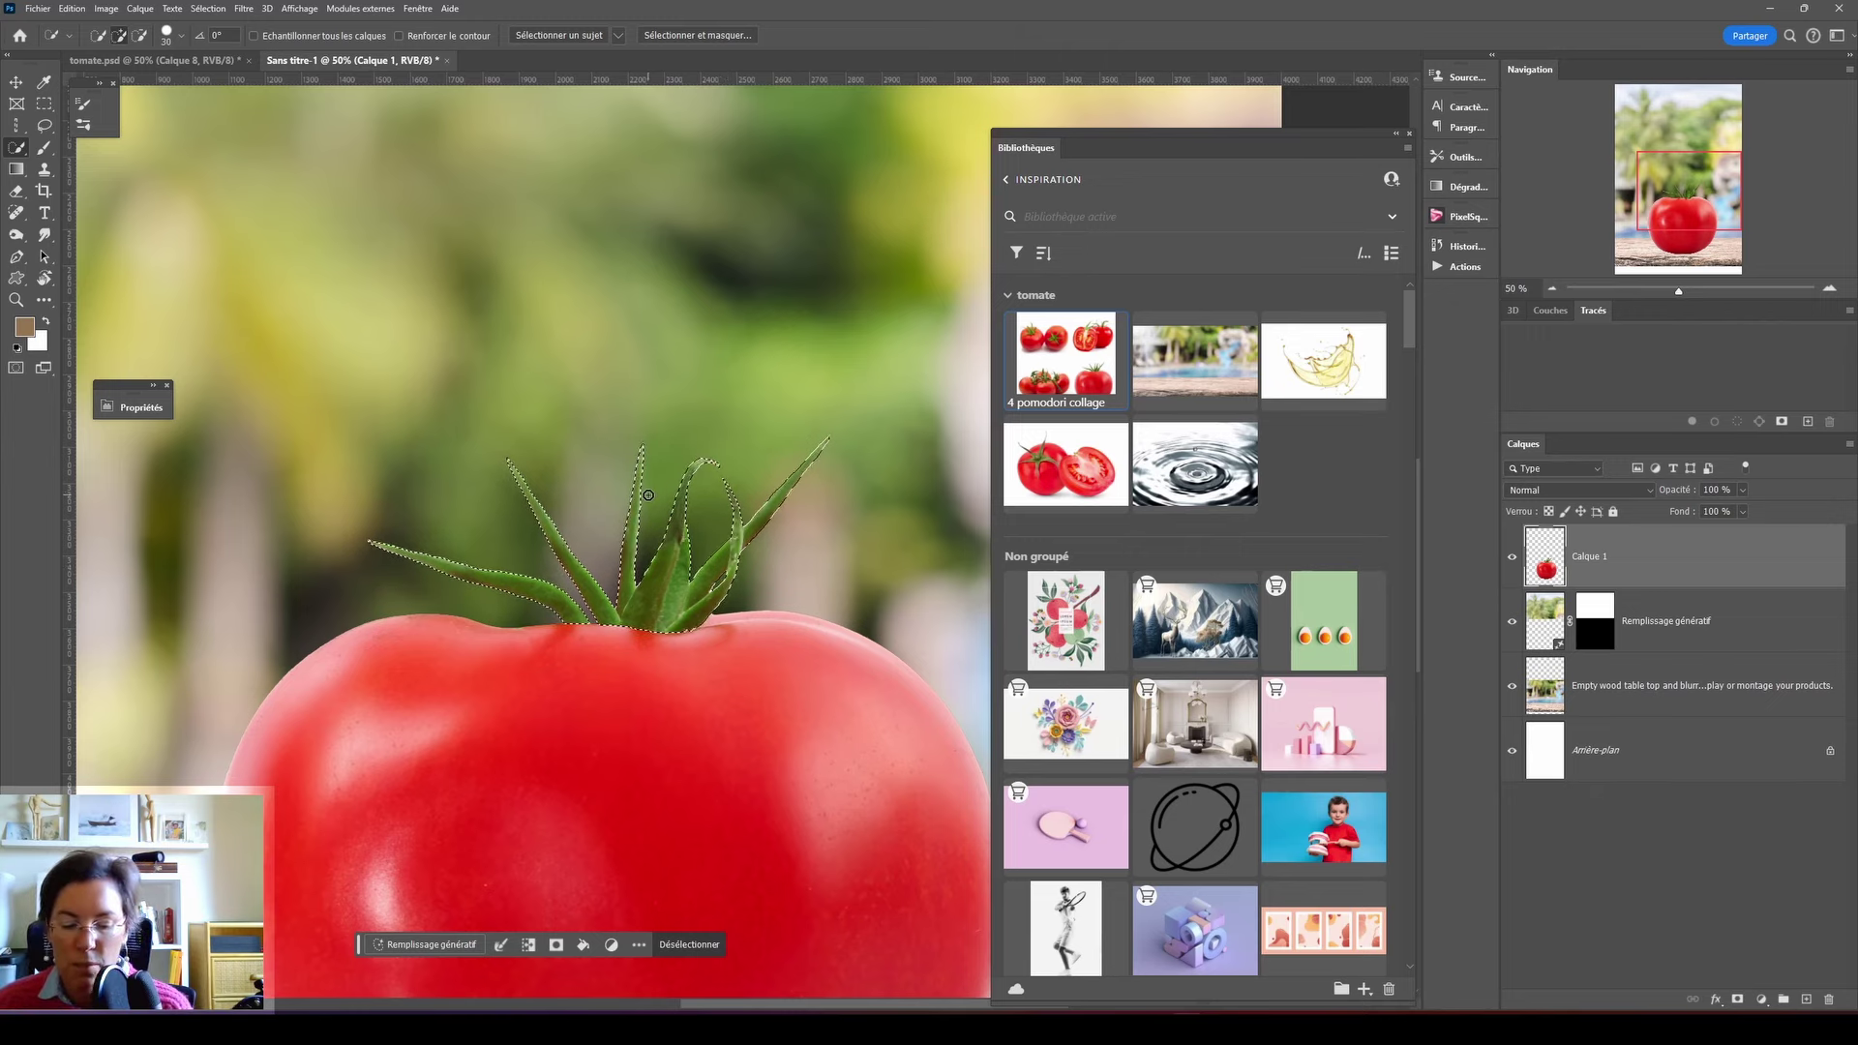
pyautogui.hotkey('ctrl', 'x')
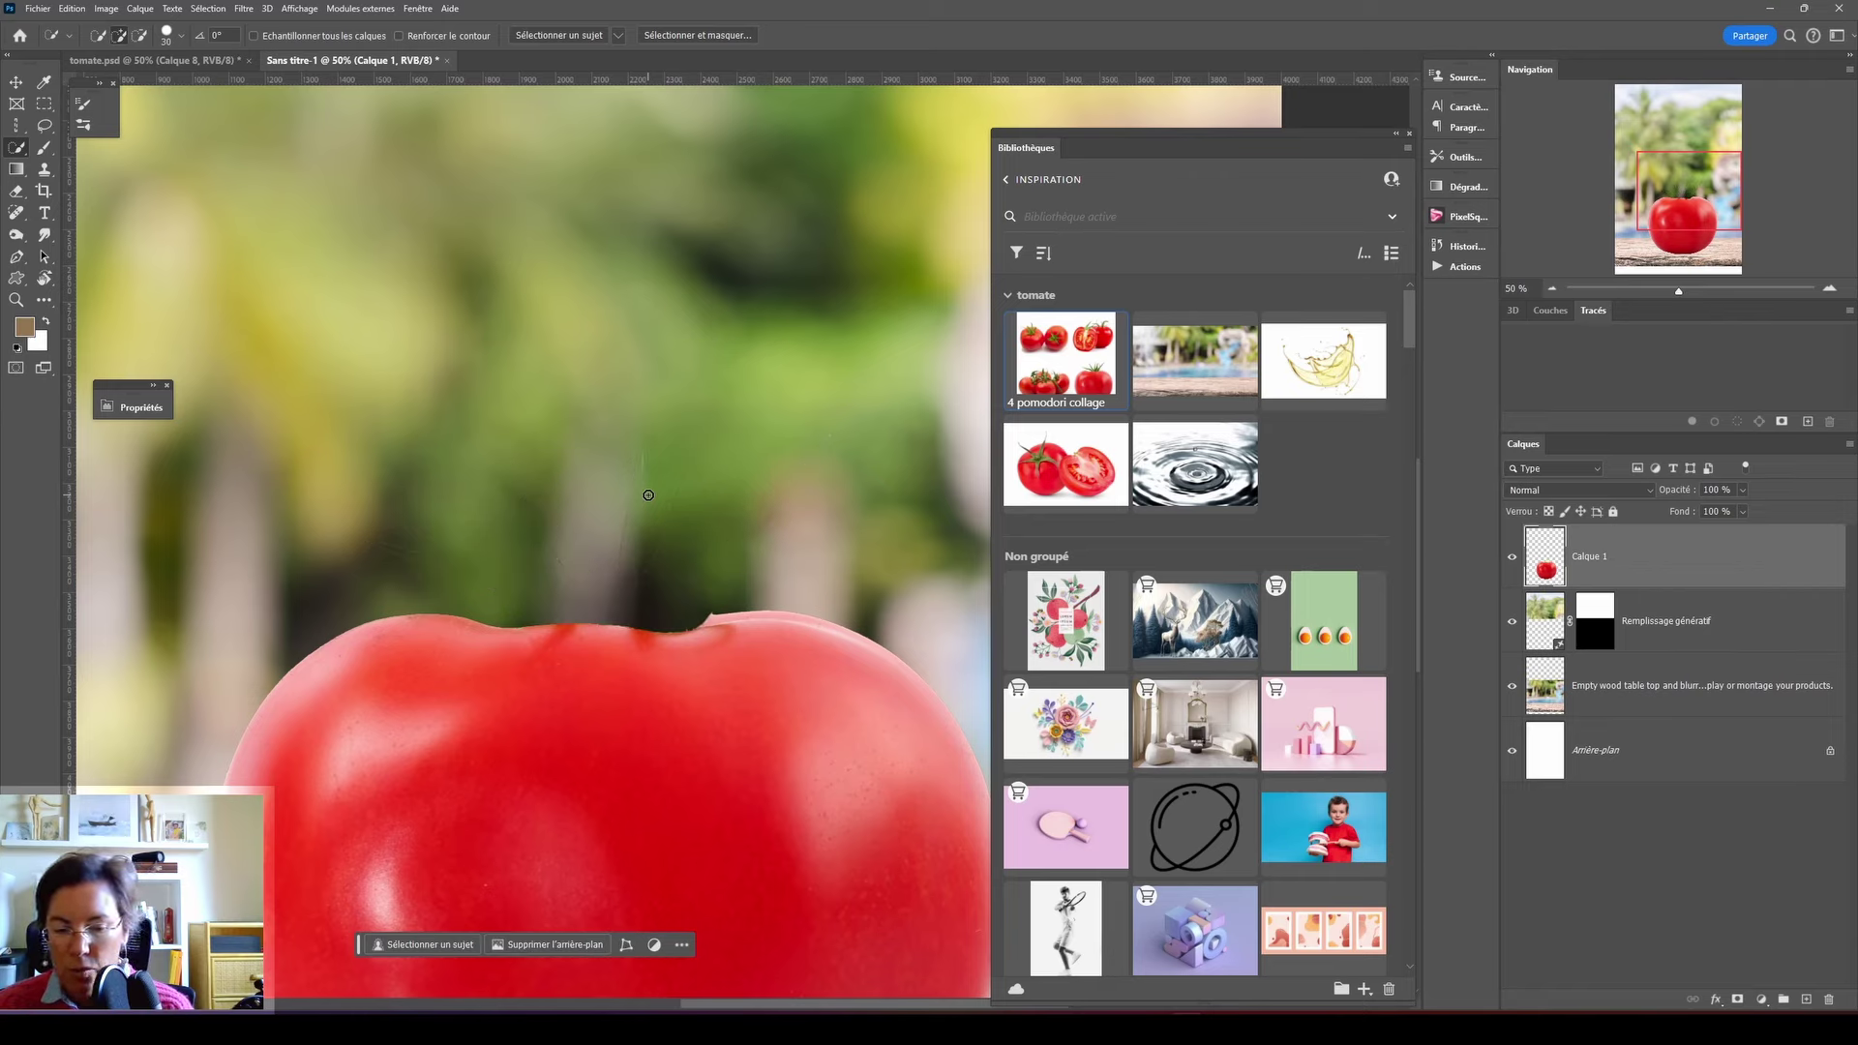
# - Paste the stem as Calque 2 on the tomato's top, hide it, and target Calque 1
pyautogui.hotkey('ctrl', 'v')
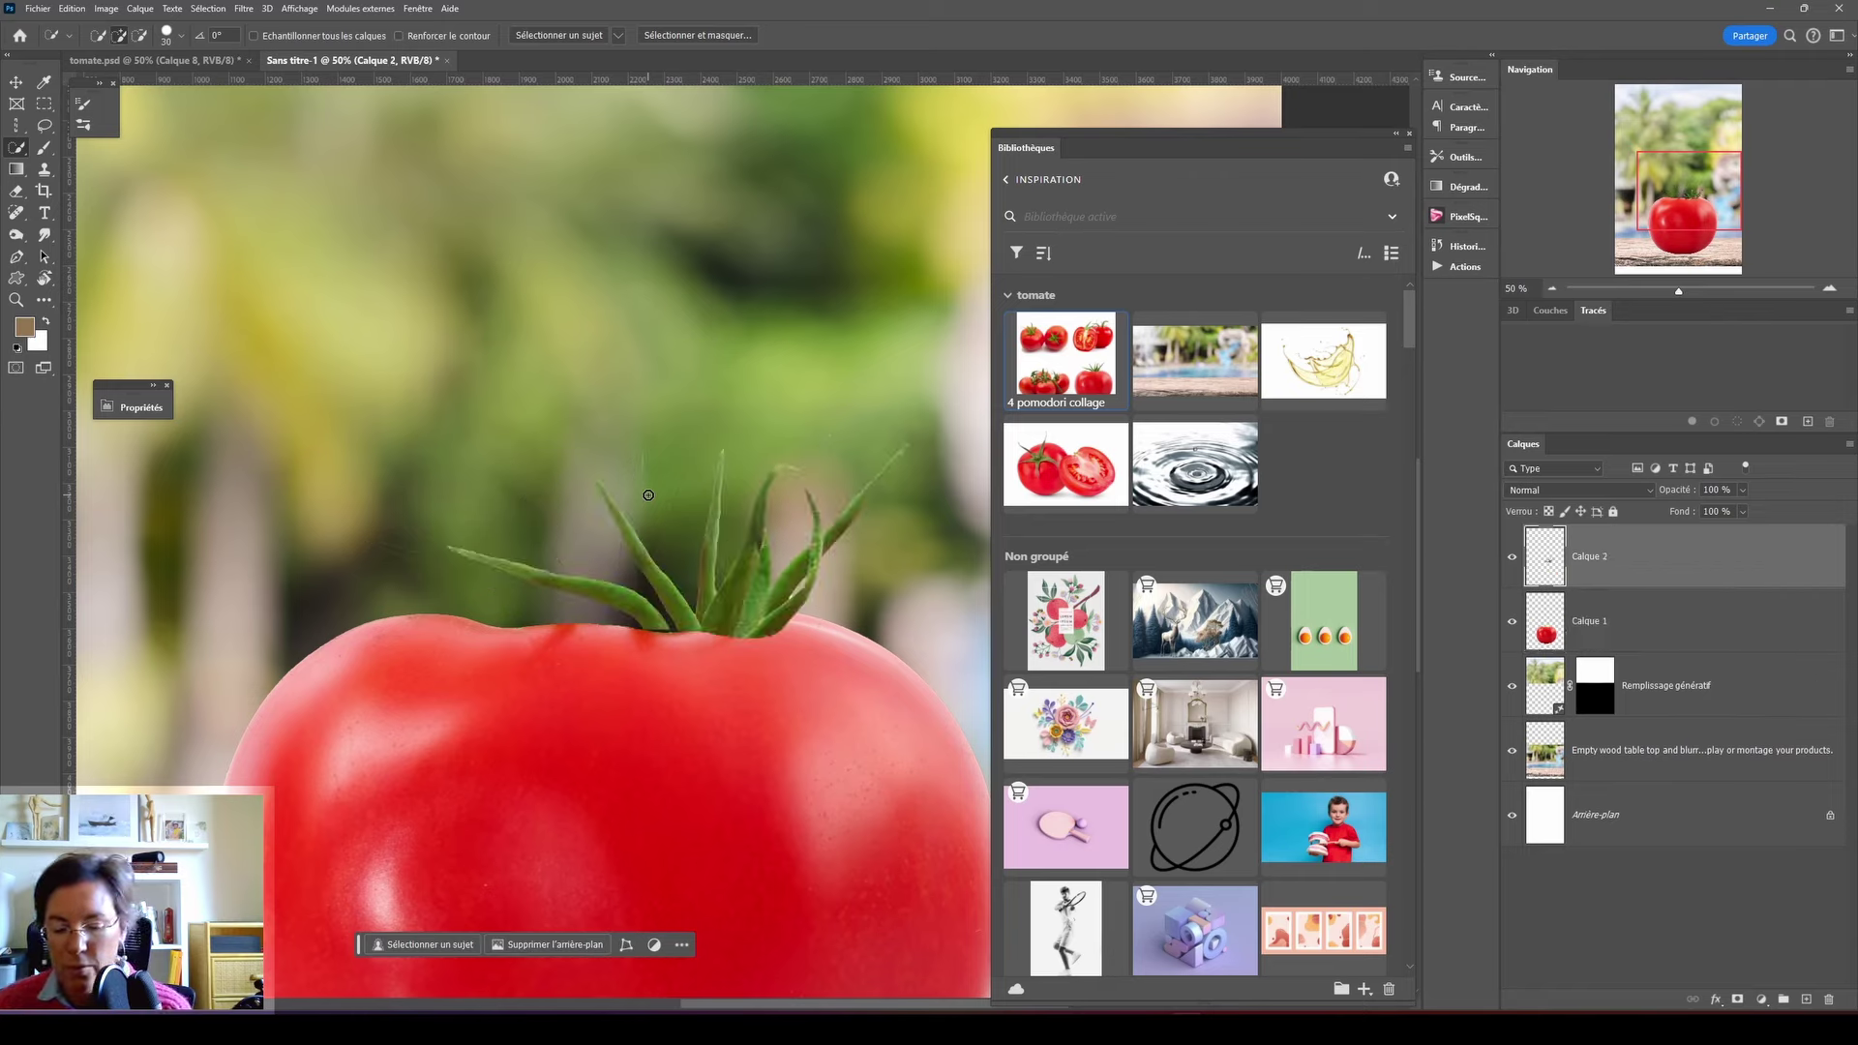
pyautogui.press('v')
pyautogui.moveTo(674, 611); pyautogui.dragTo(602, 591)
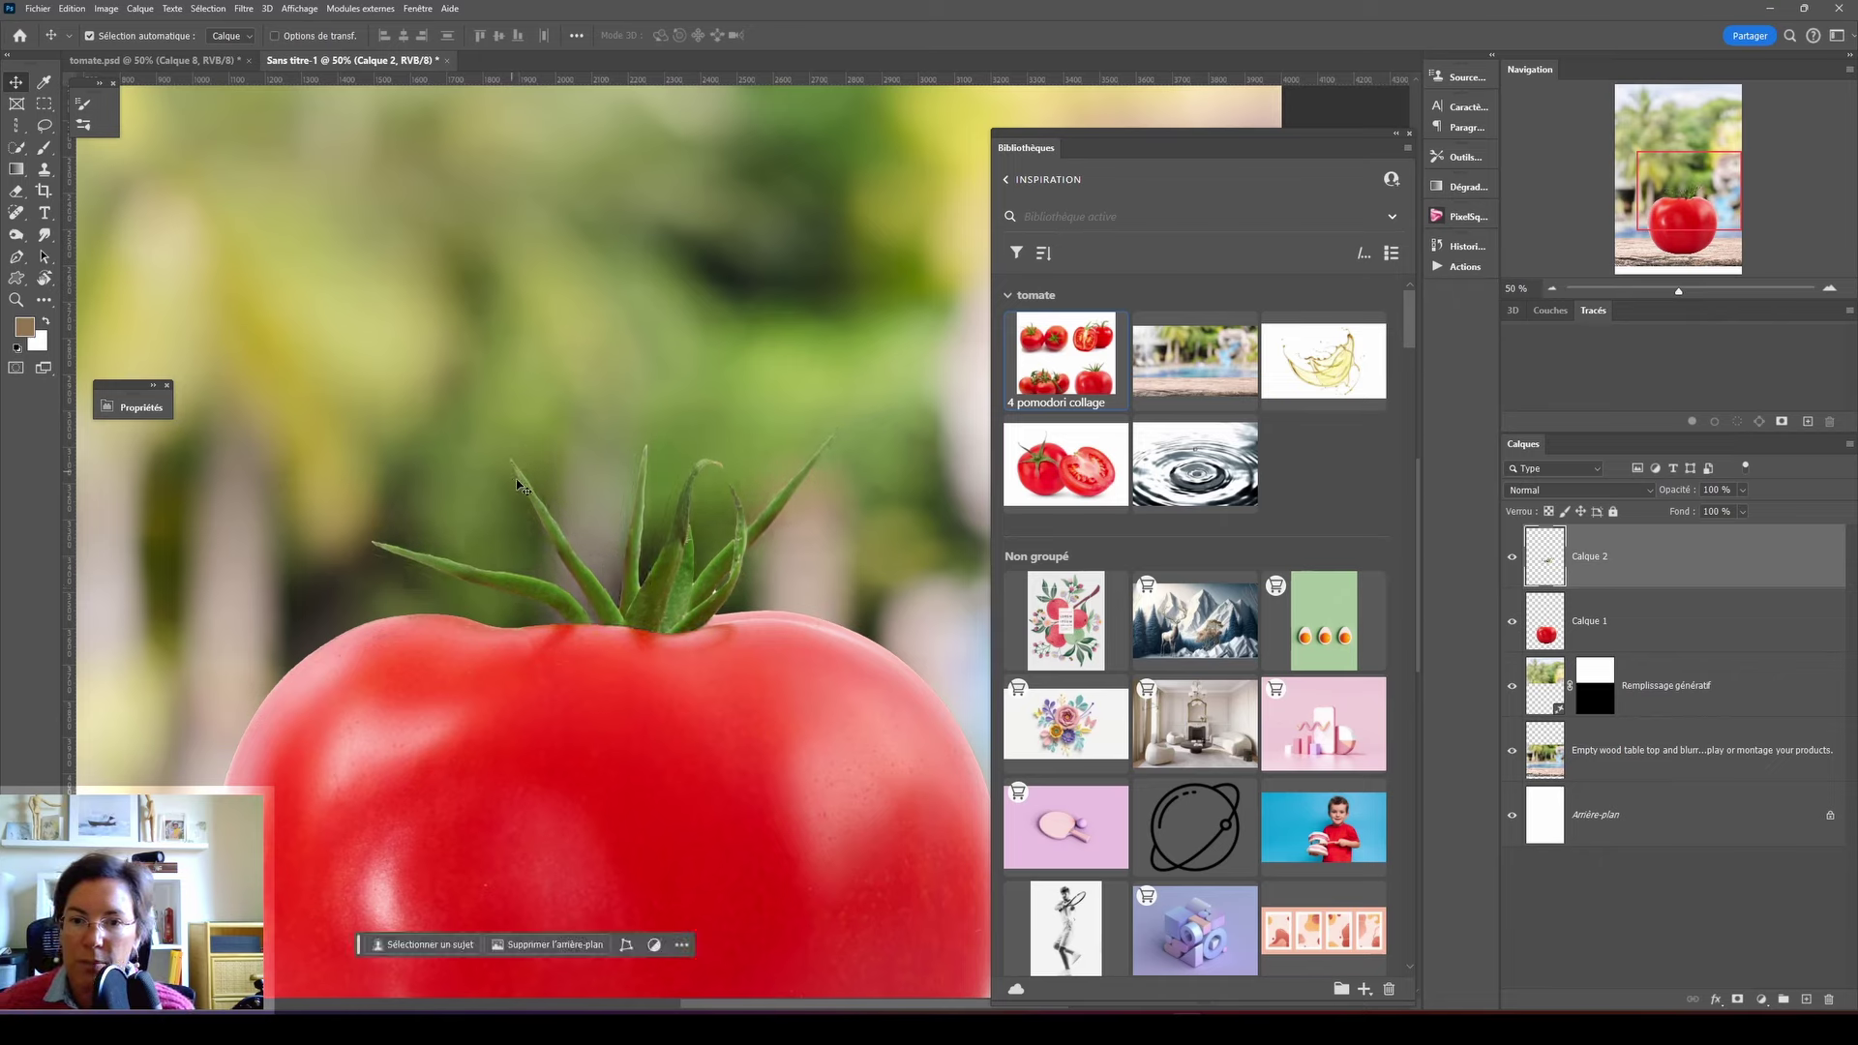
pyautogui.click(1512, 557)
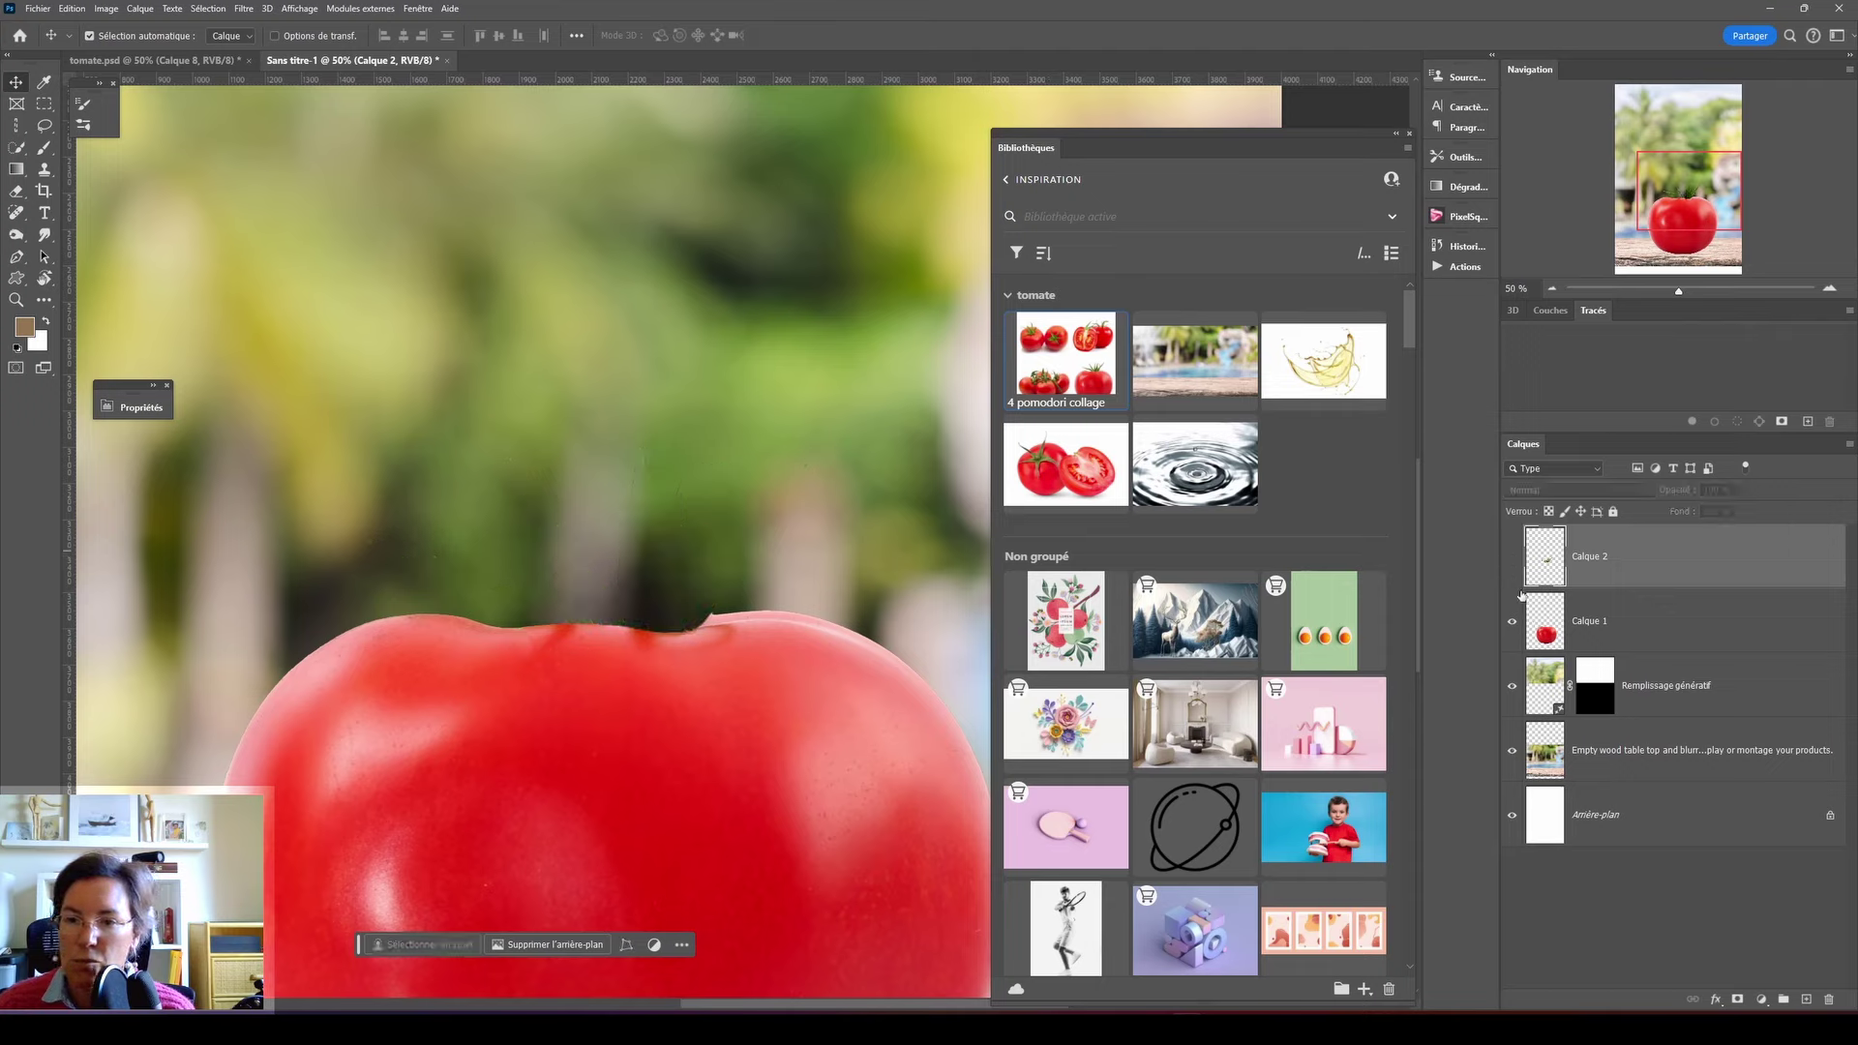
pyautogui.click(1549, 635)
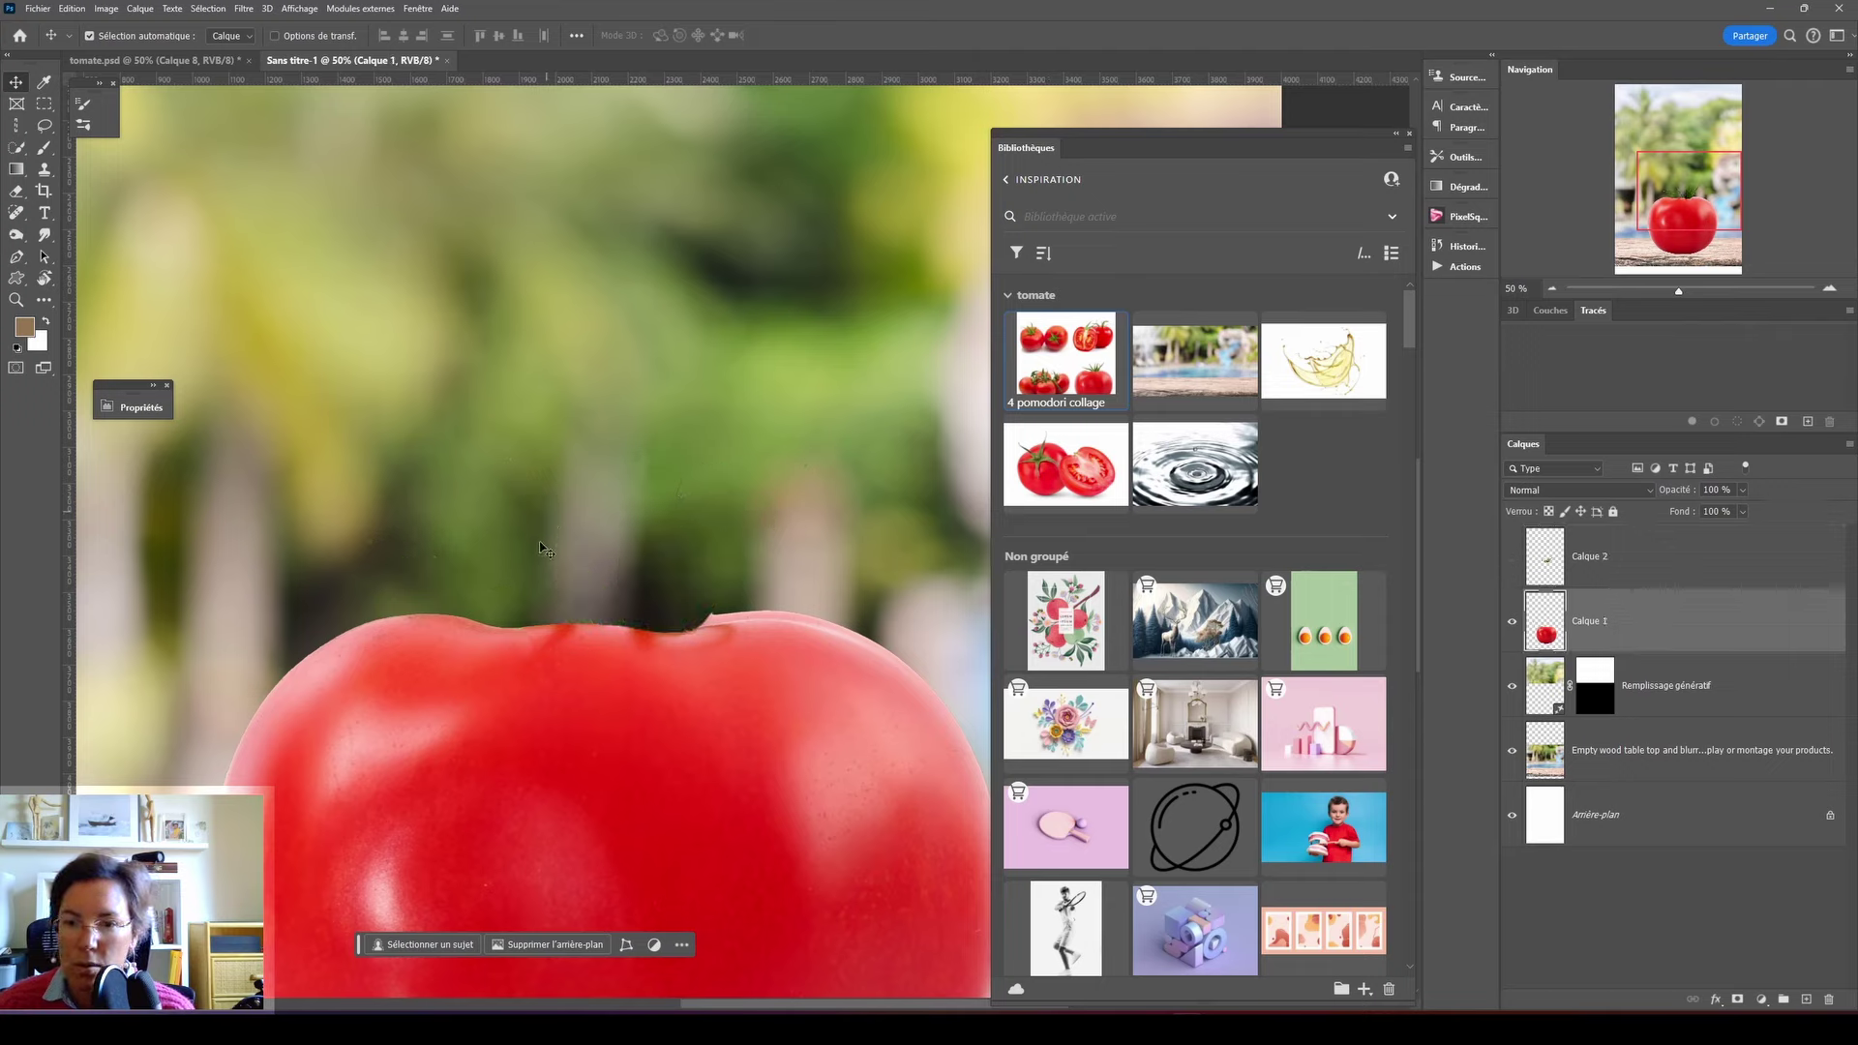
# - Set the Eraser to a hard round 60 px brush at 100% opacity
pyautogui.press('e')
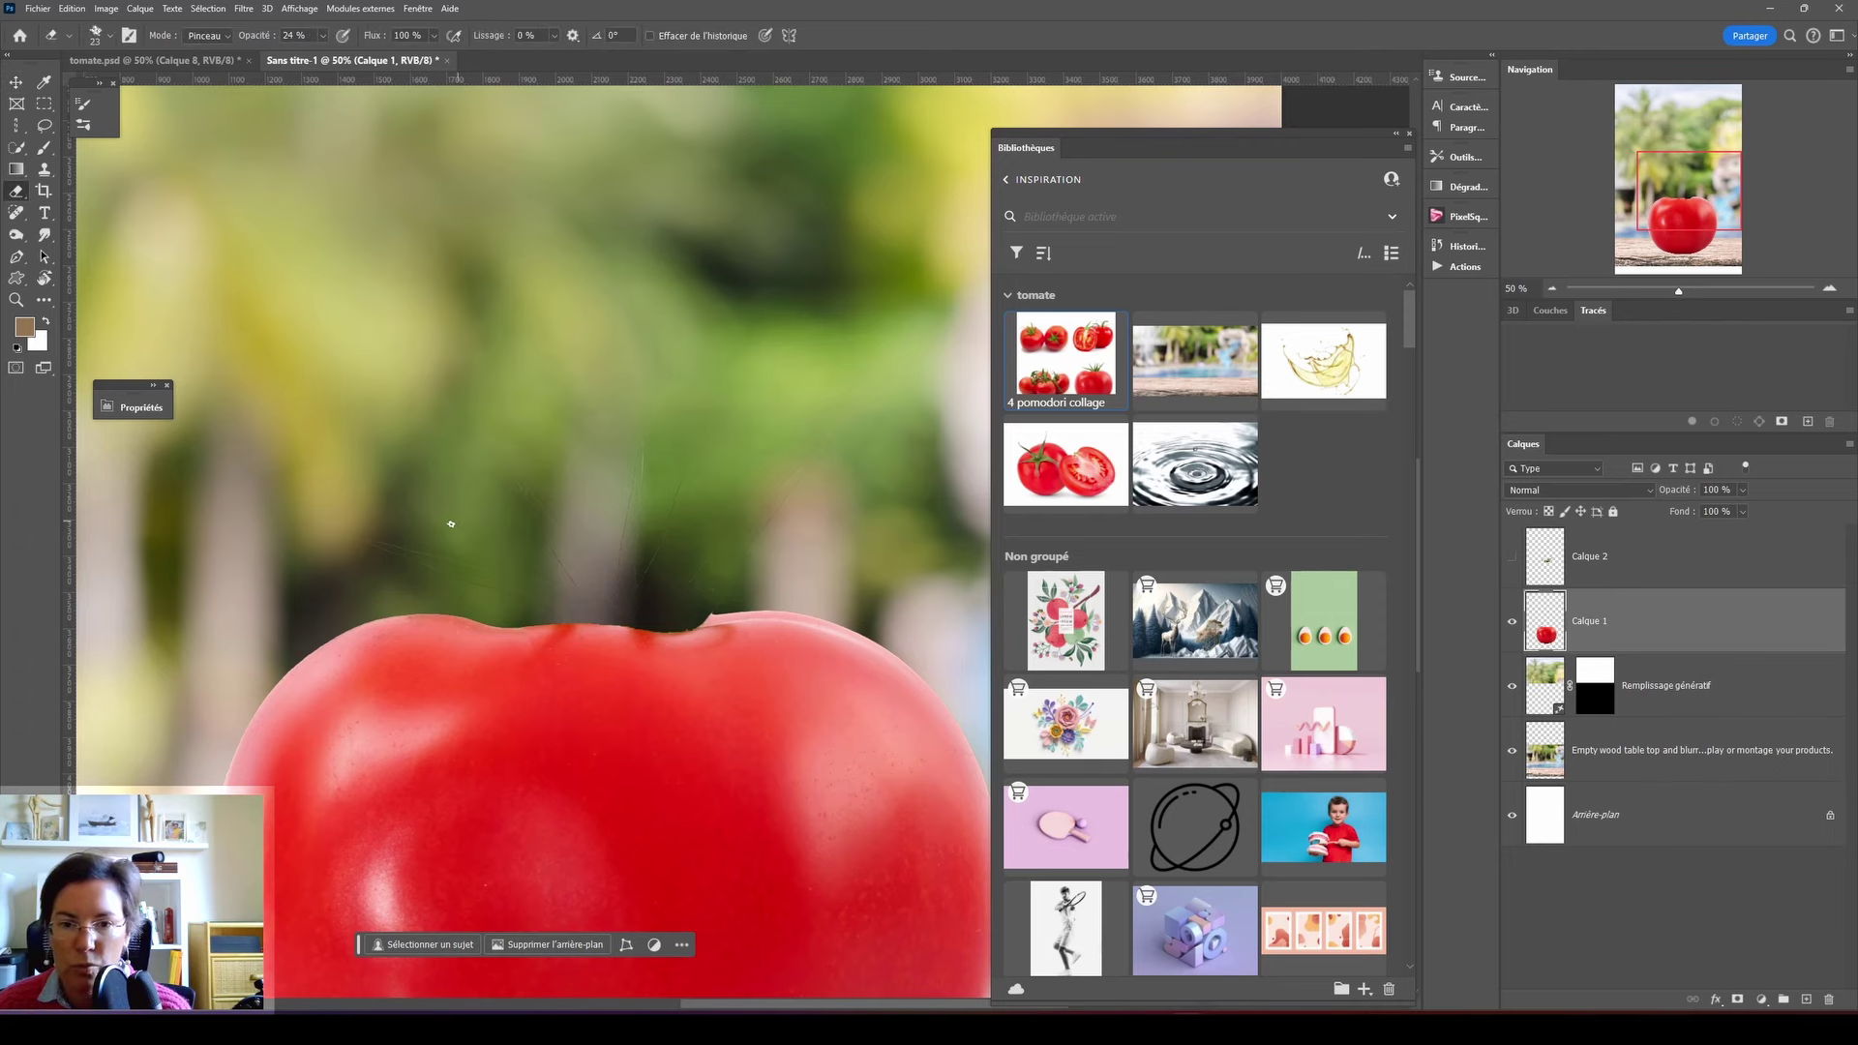
pyautogui.rightClick(447, 500)
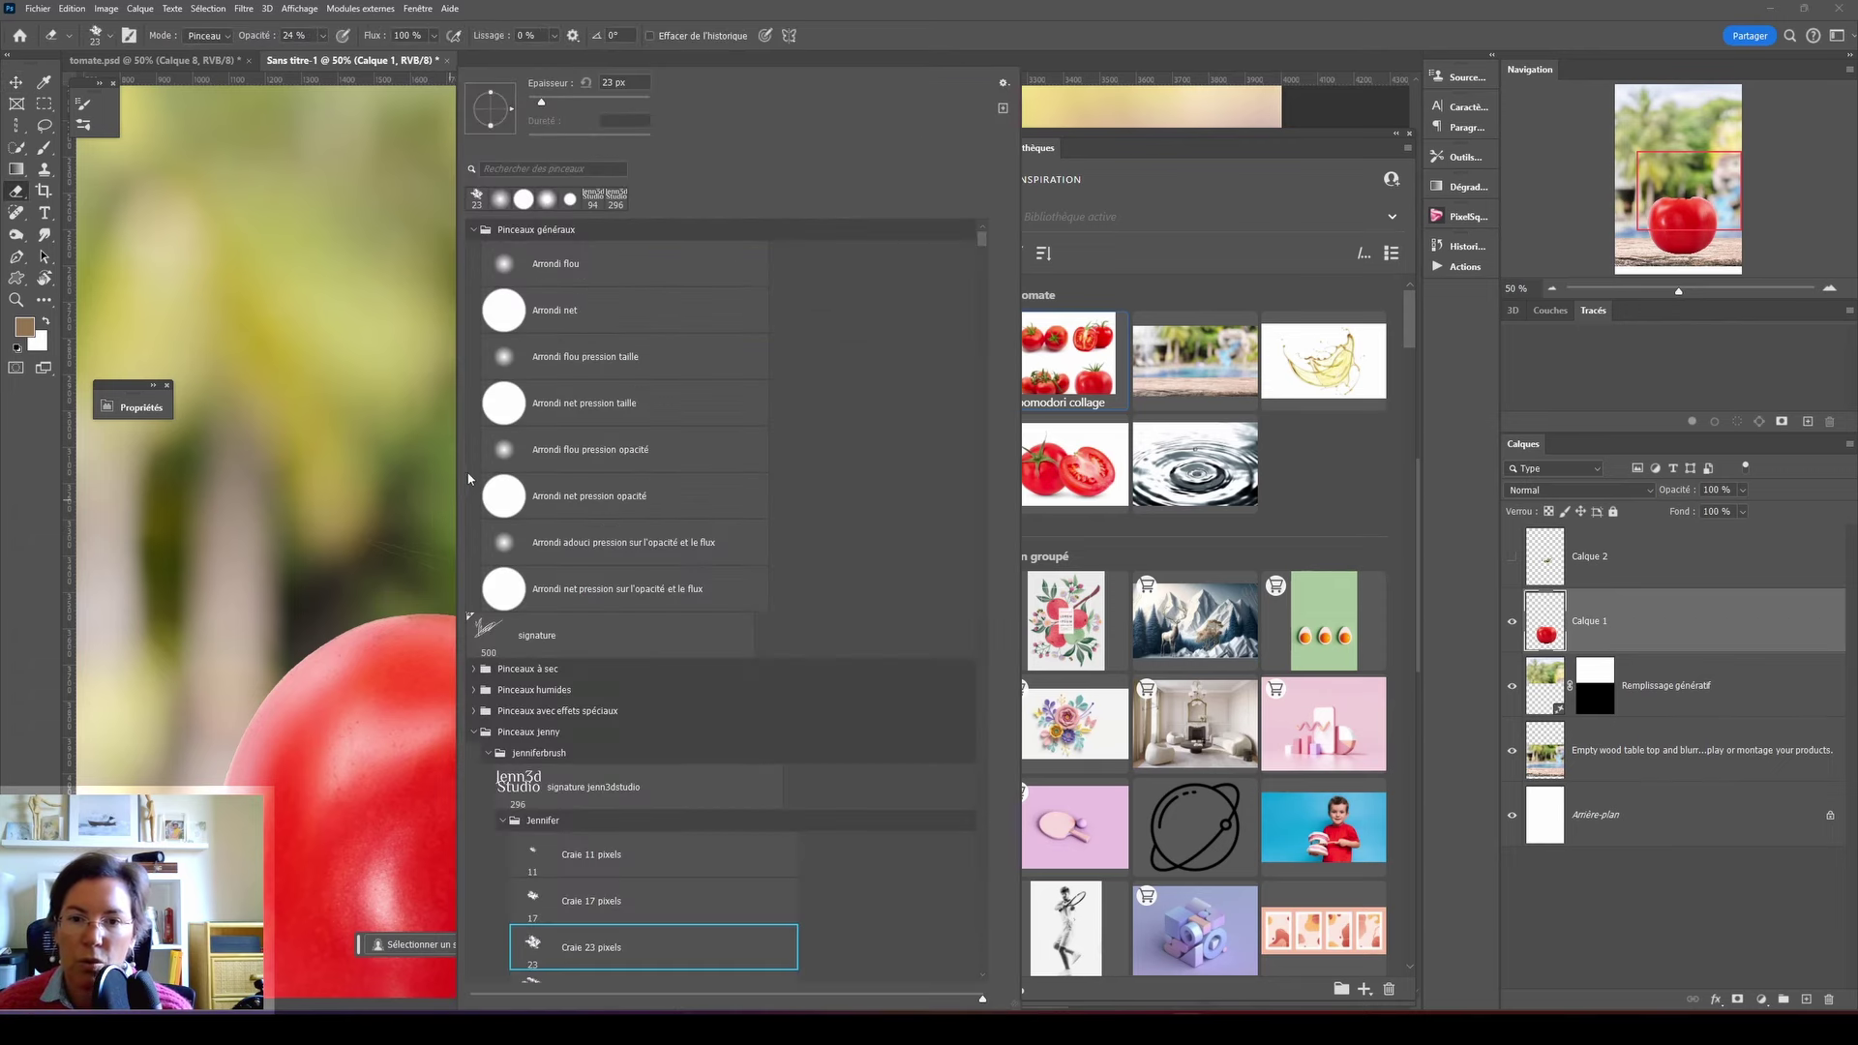
pyautogui.click(566, 101)
pyautogui.click(327, 534)
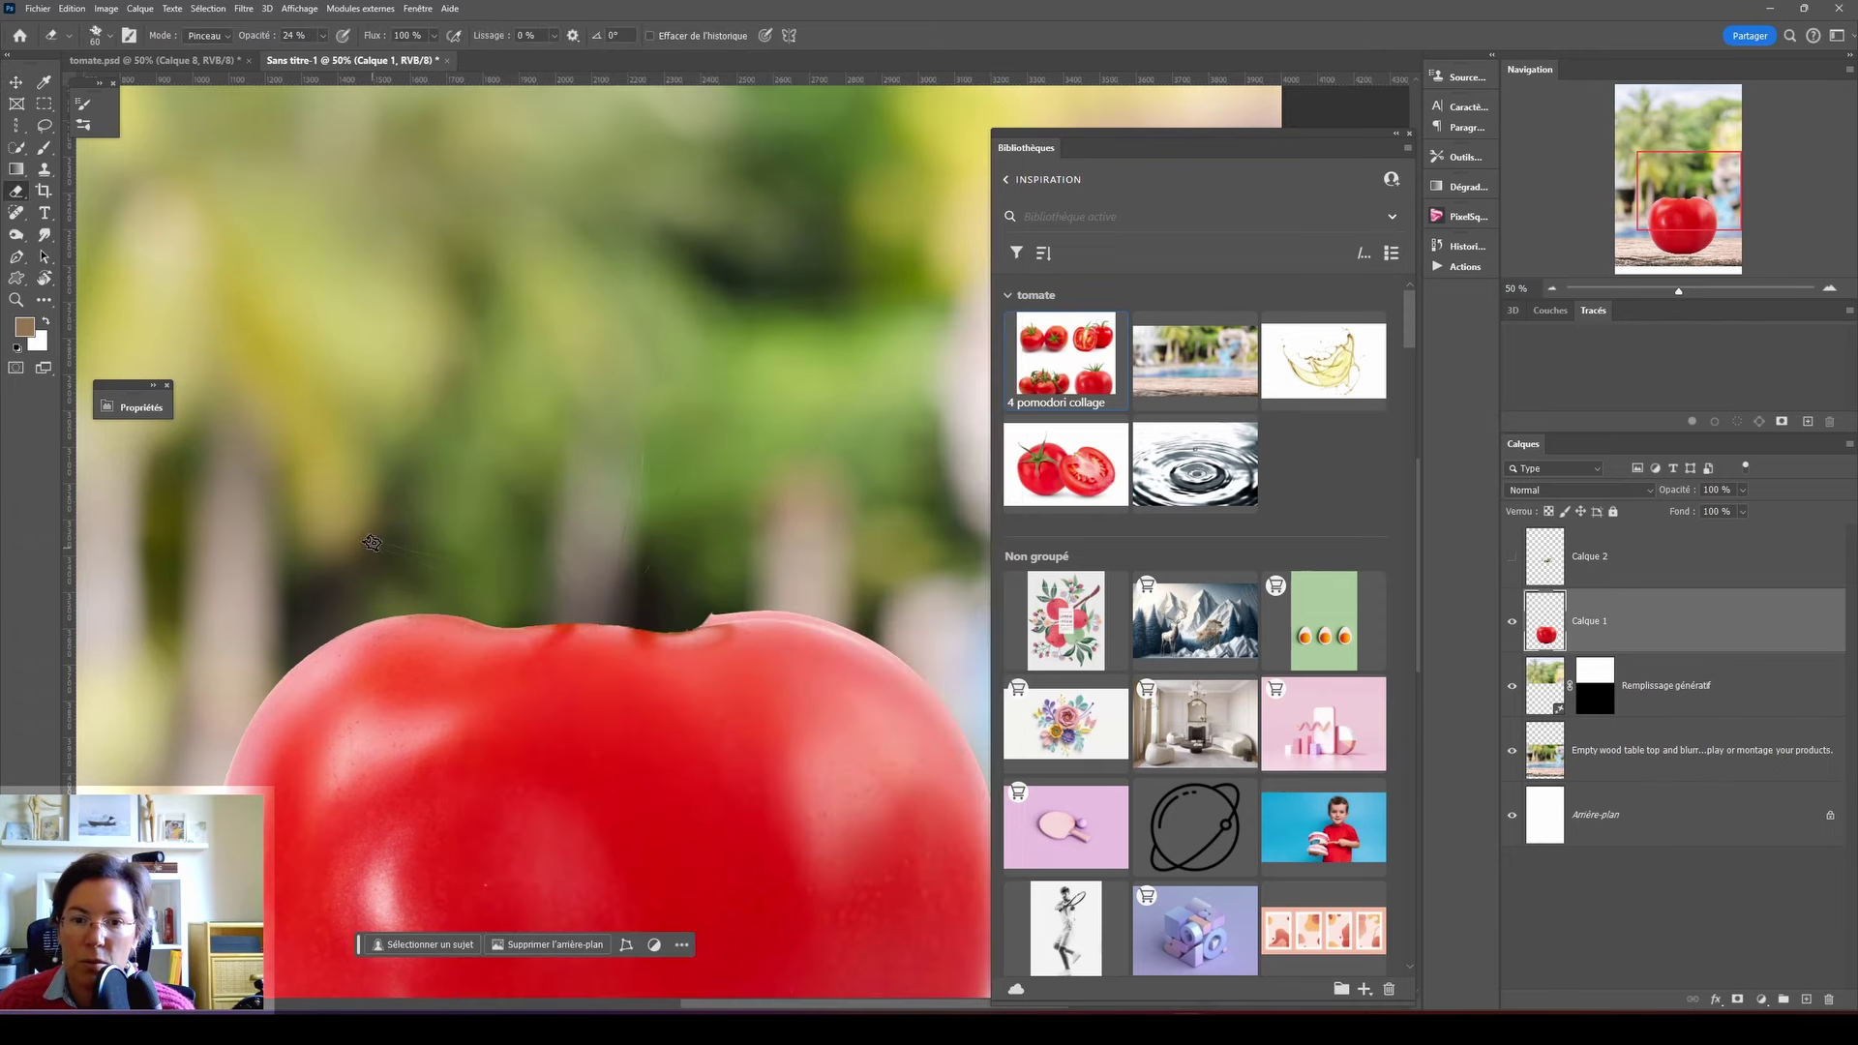
pyautogui.rightClick(402, 514)
pyautogui.click(502, 315)
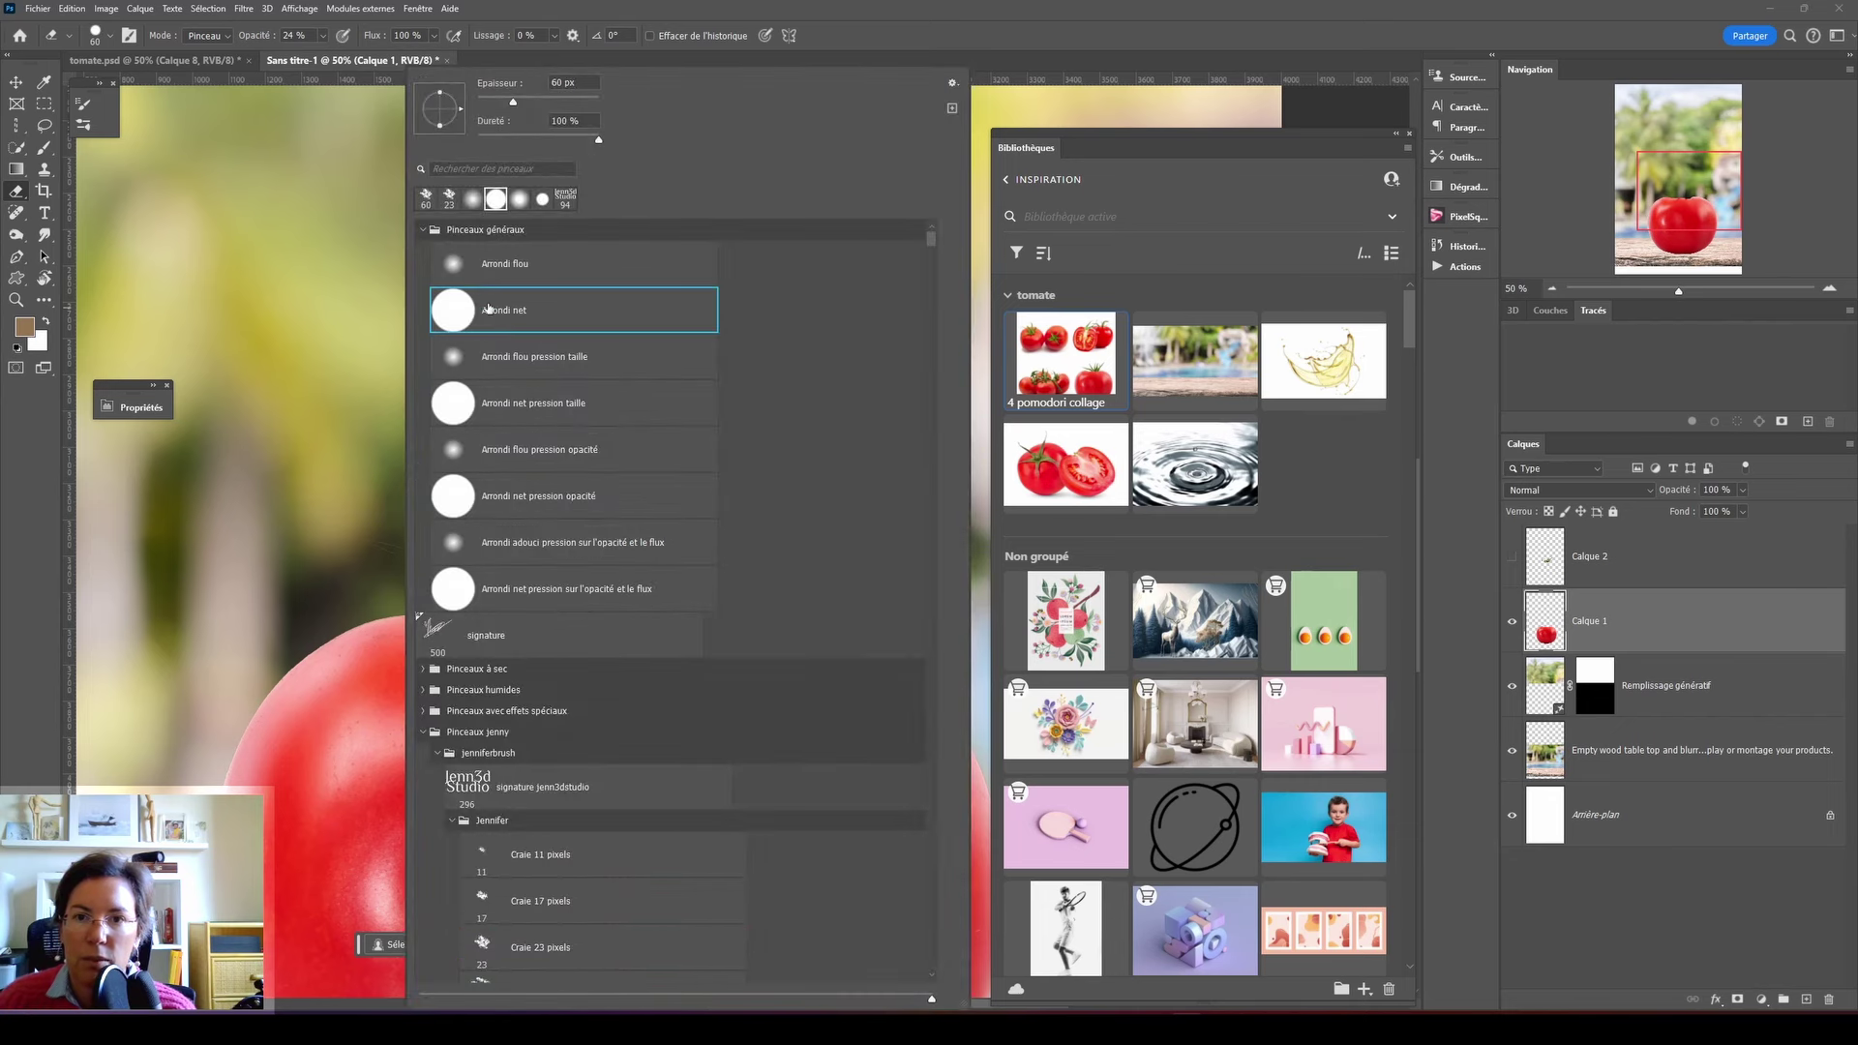
pyautogui.click(324, 37)
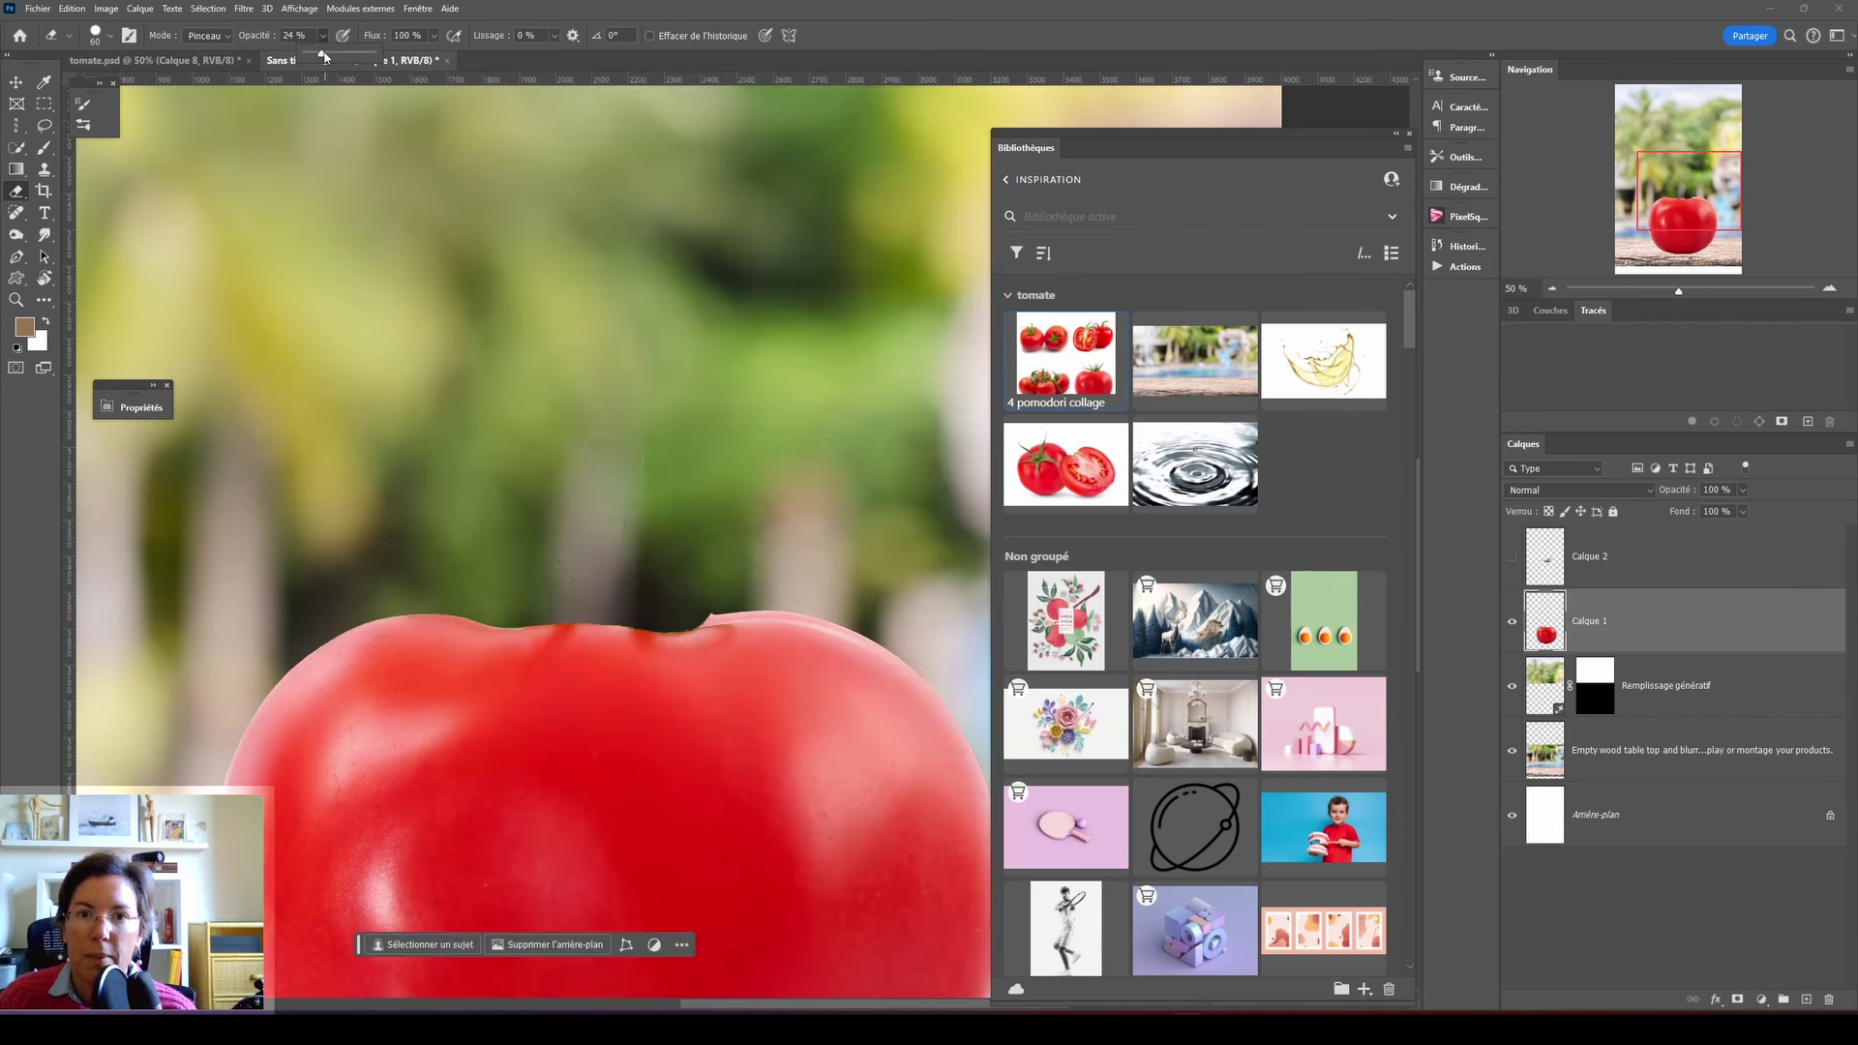
pyautogui.moveTo(324, 57); pyautogui.dragTo(387, 57)
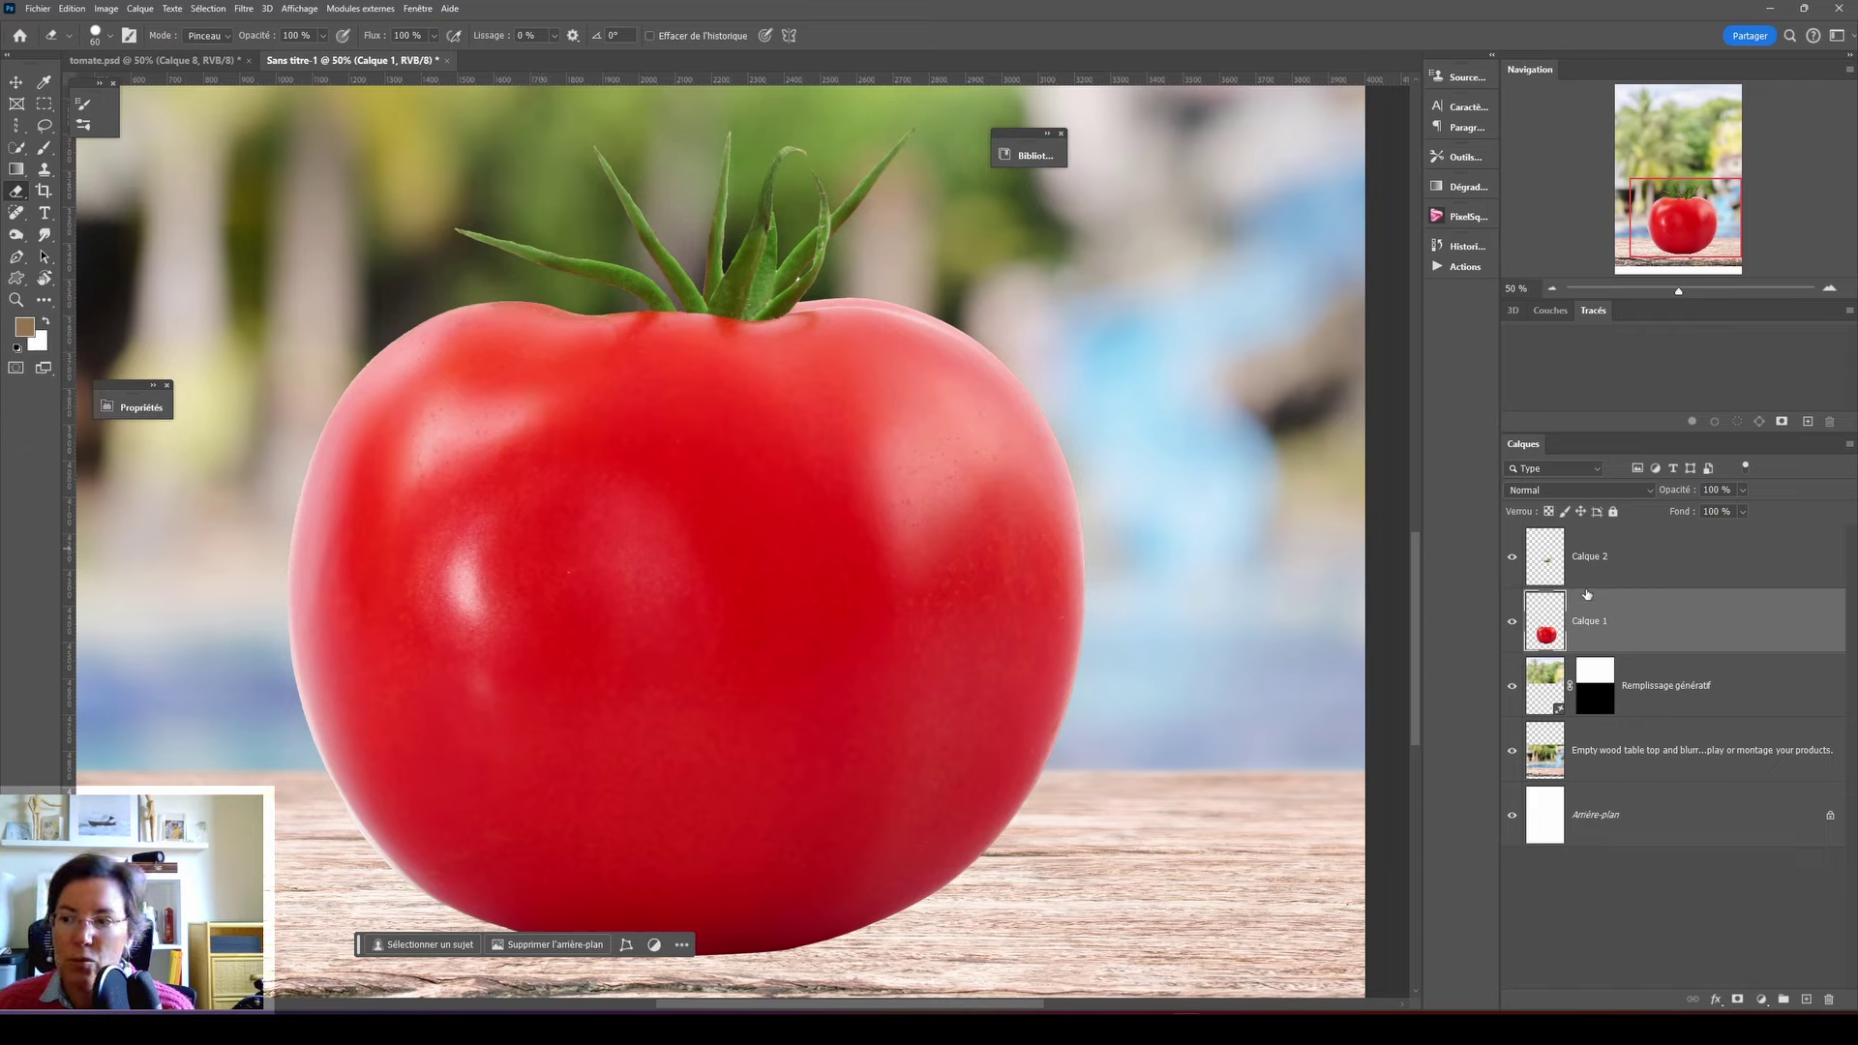
# - Draw an elliptical selection across the tomato's middle
pyautogui.click(43, 105)
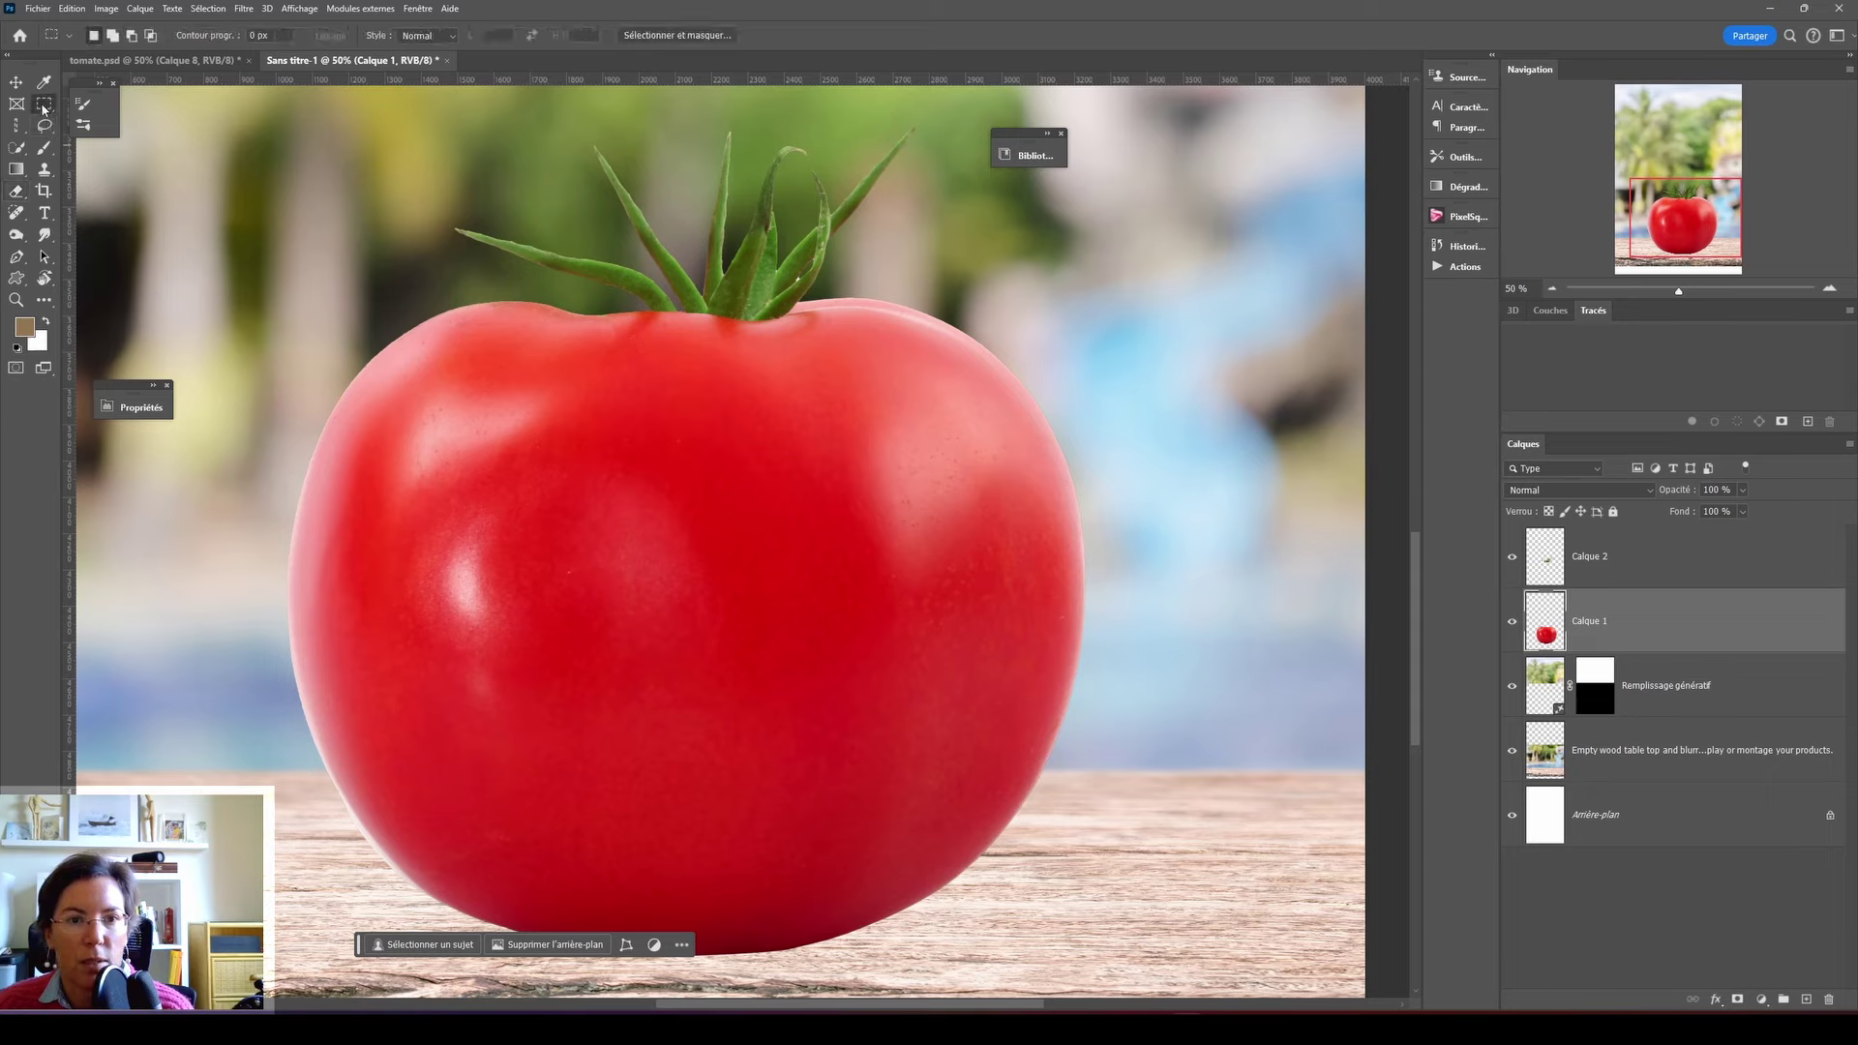
pyautogui.rightClick(43, 105)
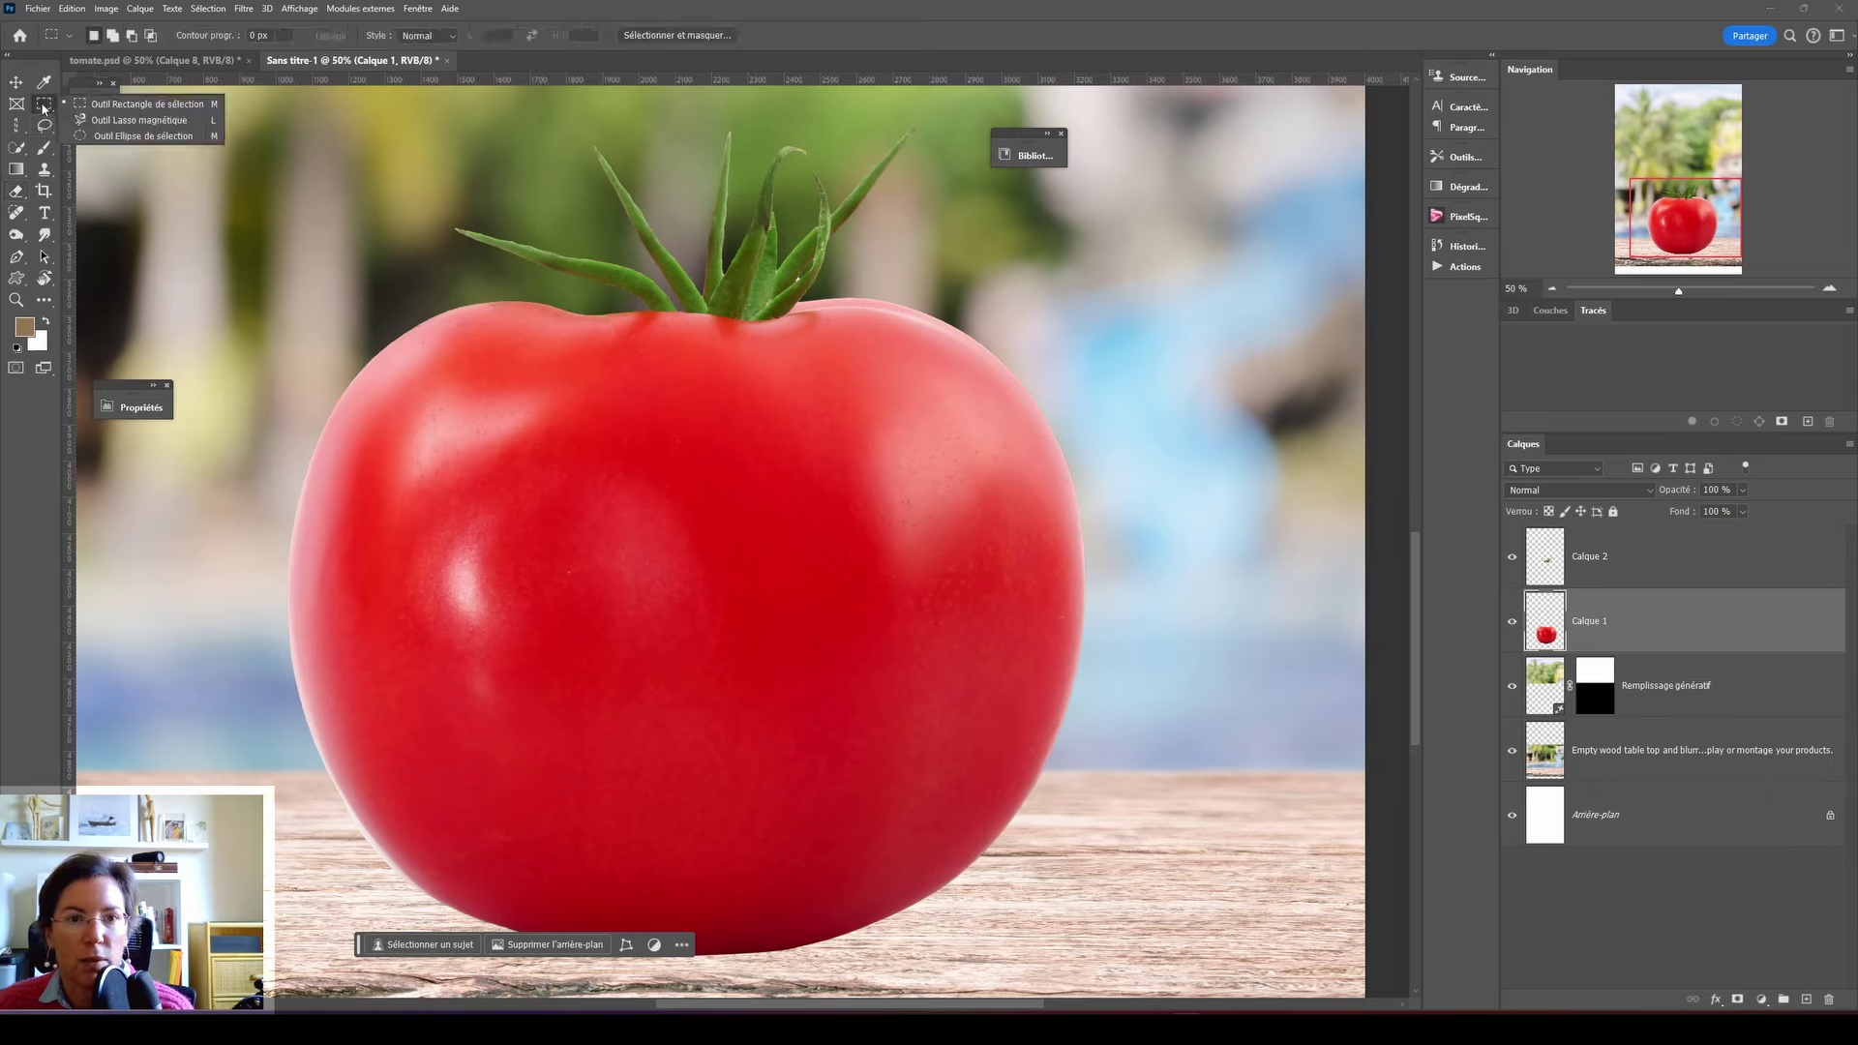
pyautogui.click(108, 136)
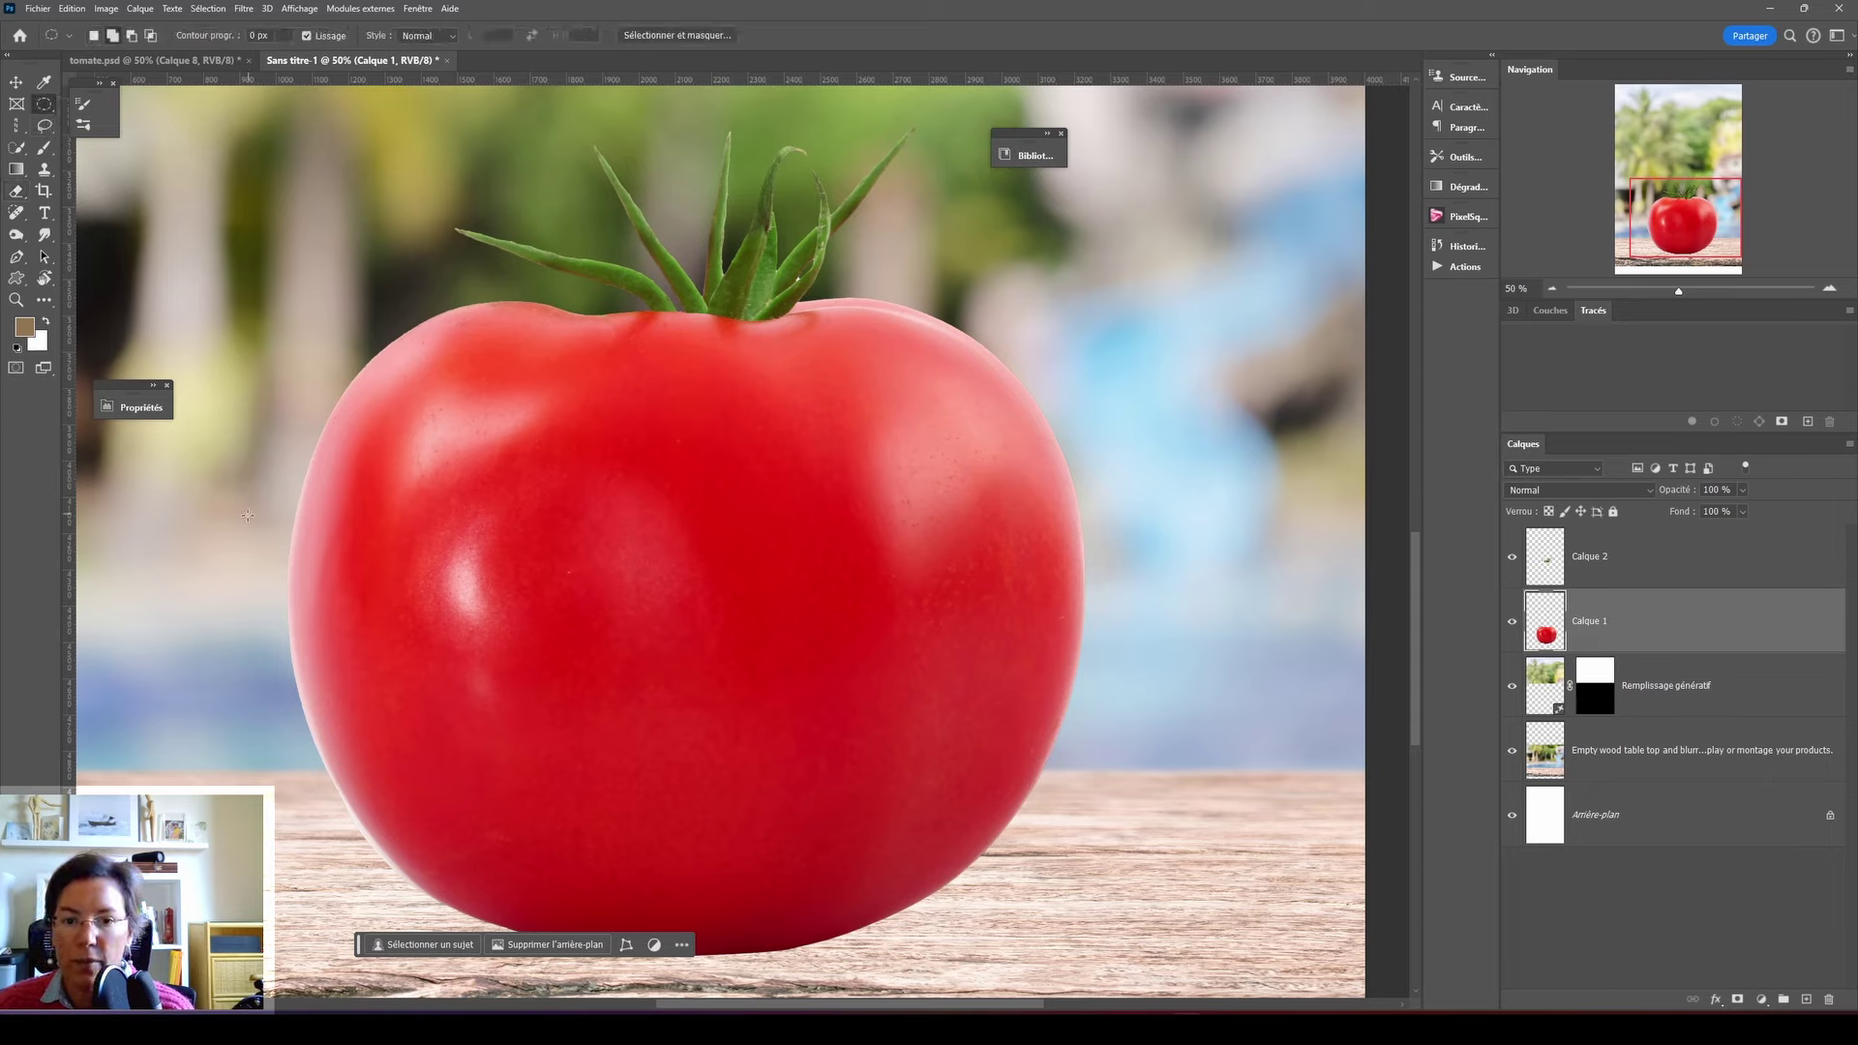
pyautogui.moveTo(195, 471); pyautogui.dragTo(1173, 644)
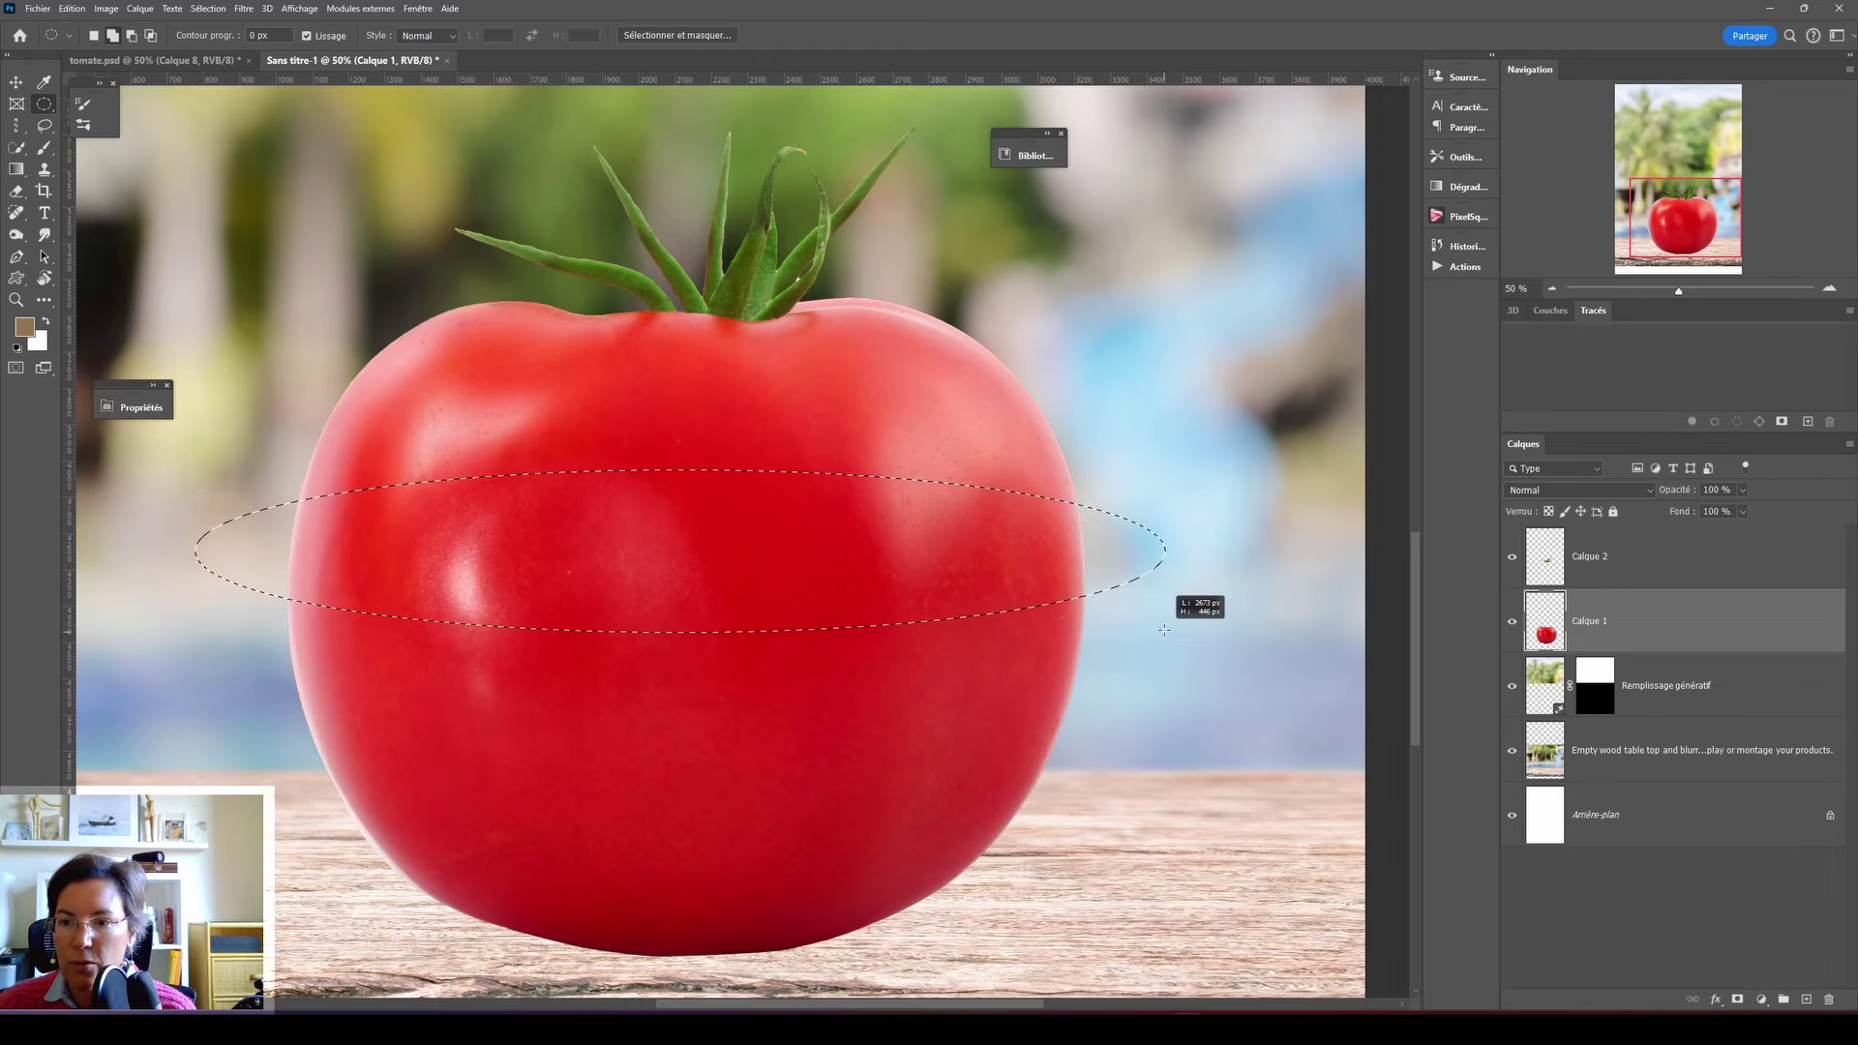
pyautogui.moveTo(1173, 645); pyautogui.dragTo(1159, 617)
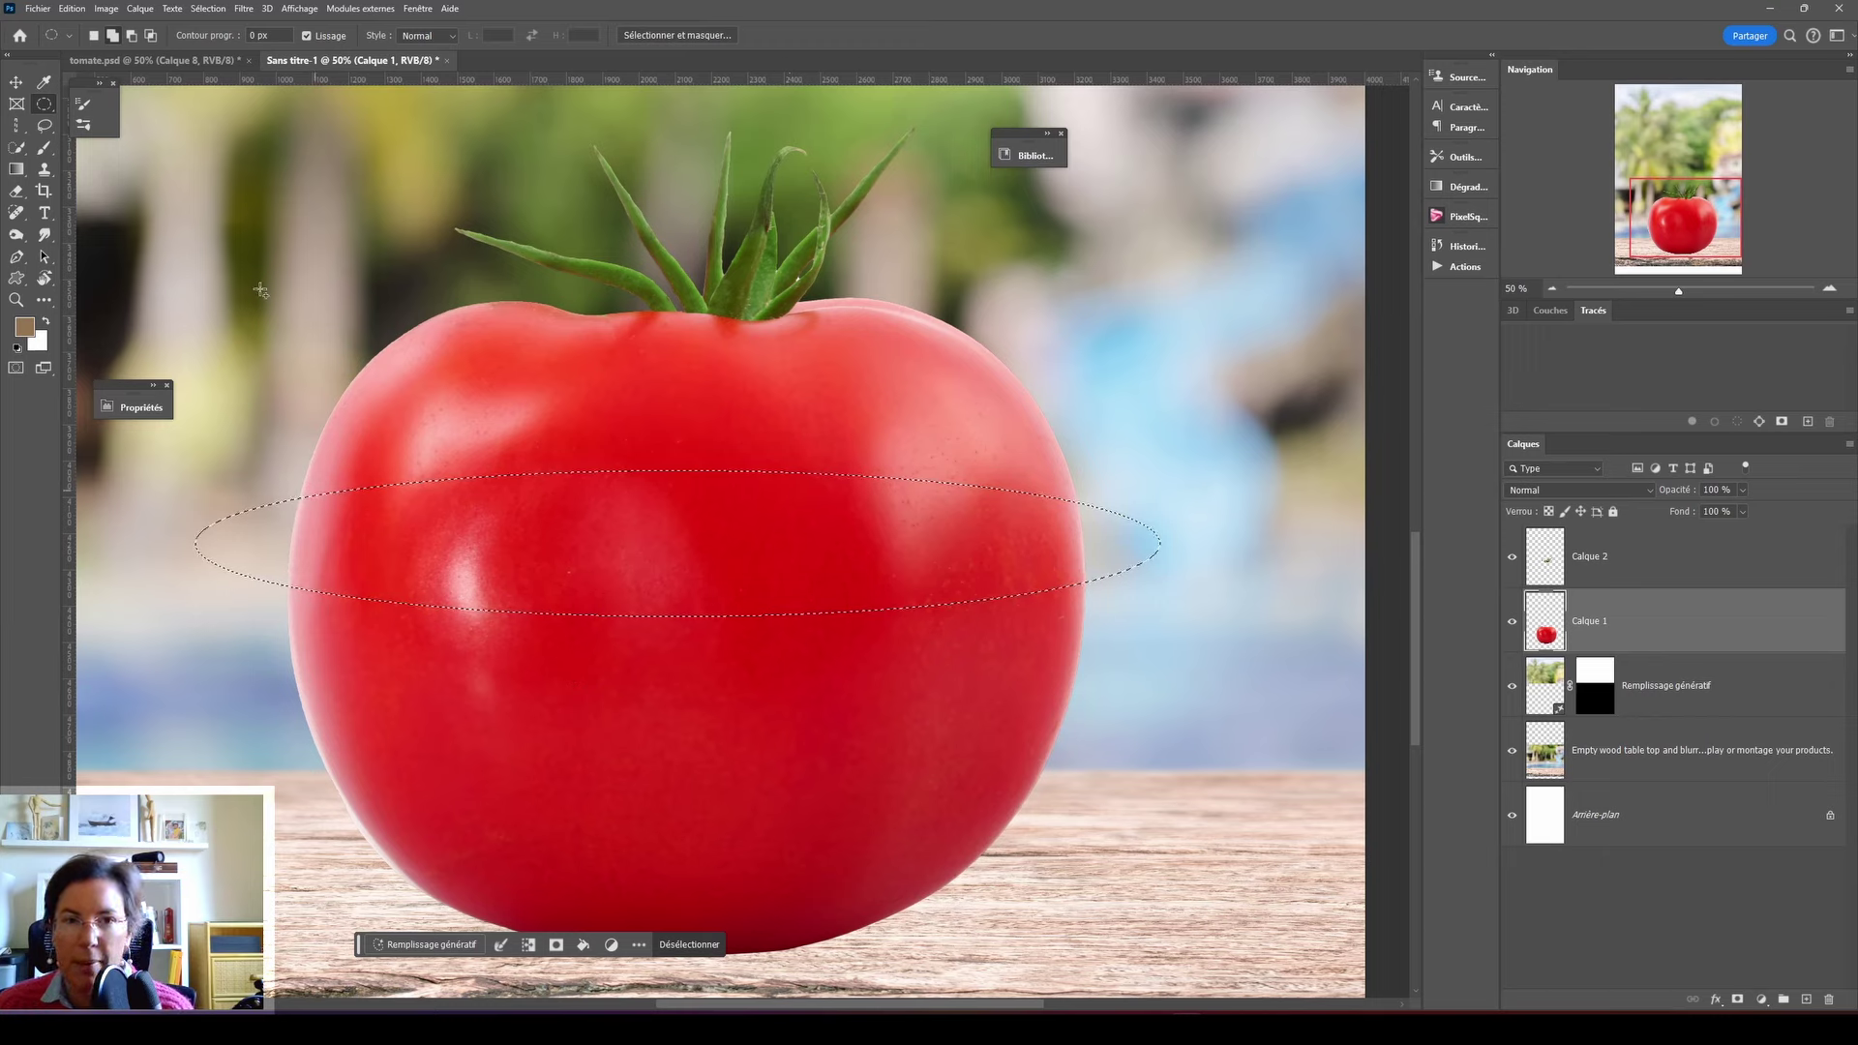
# - Add a larger ellipse over the tomato's top and mask Calque 1 to the selection
pyautogui.click(113, 36)
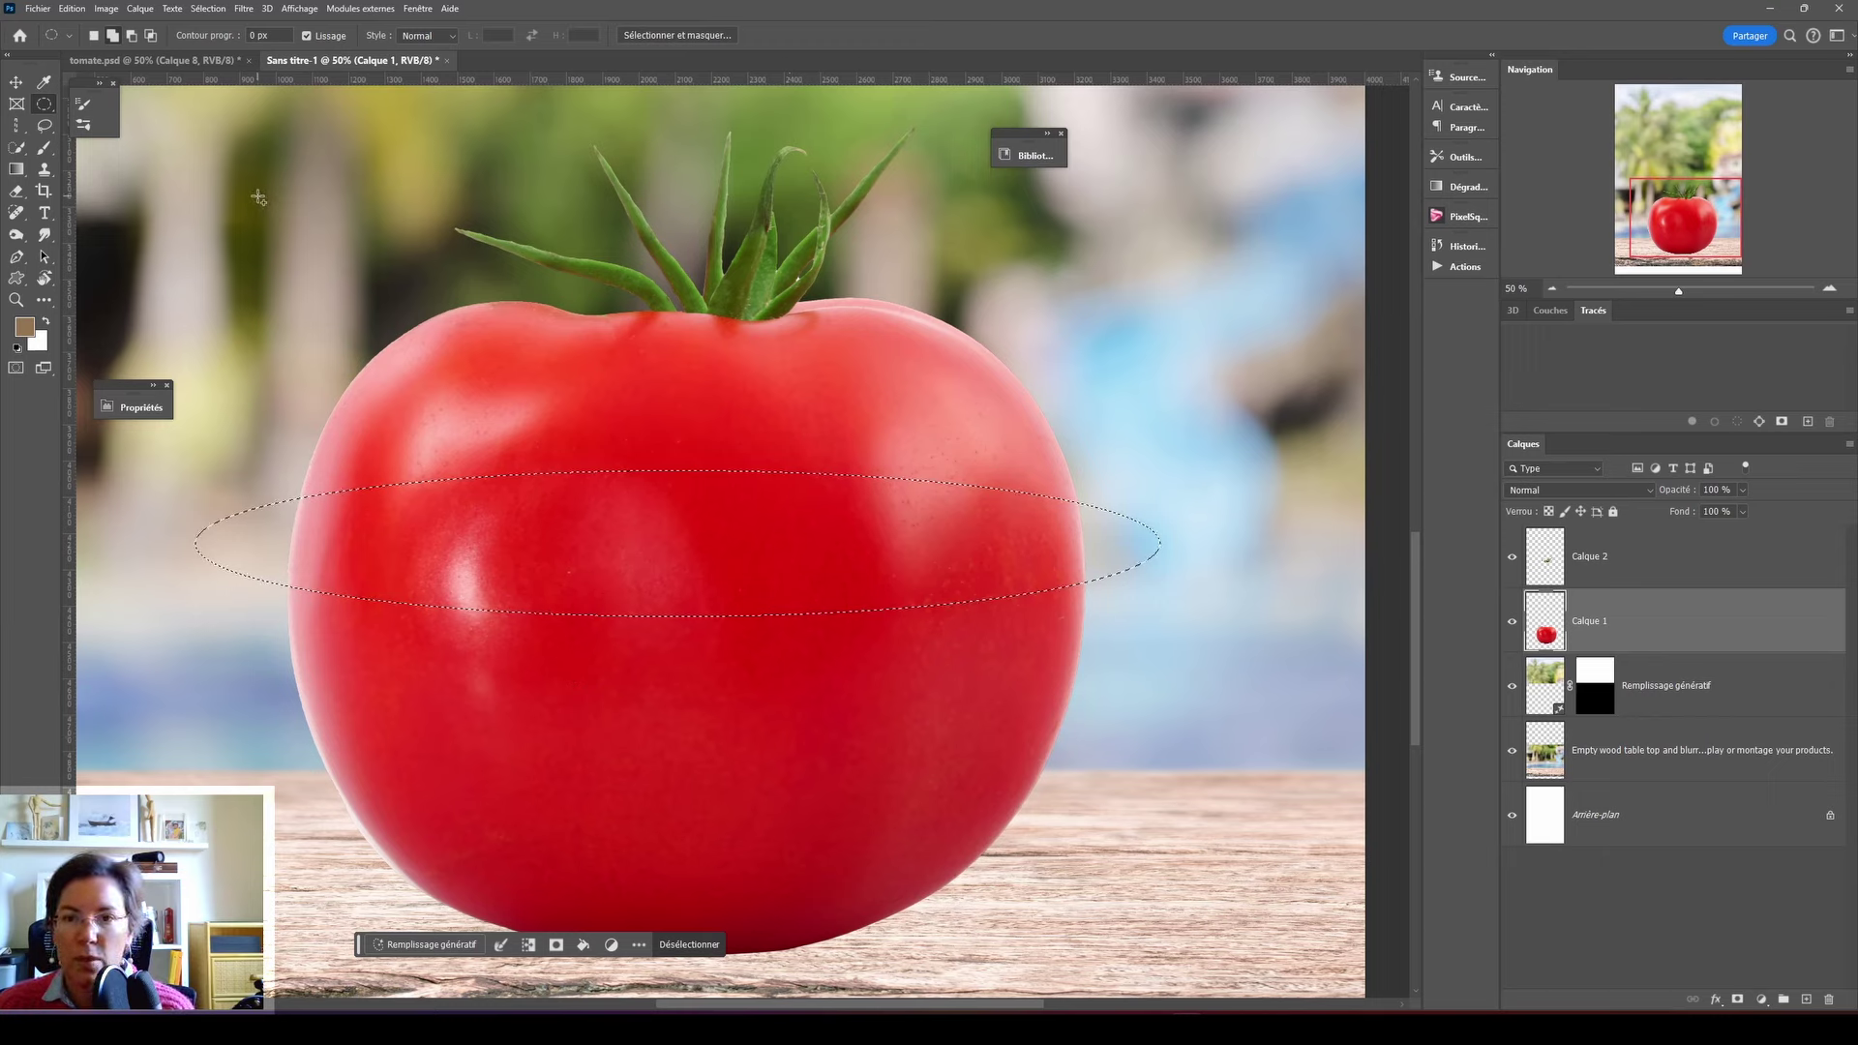
pyautogui.scroll(1, 550, 398)
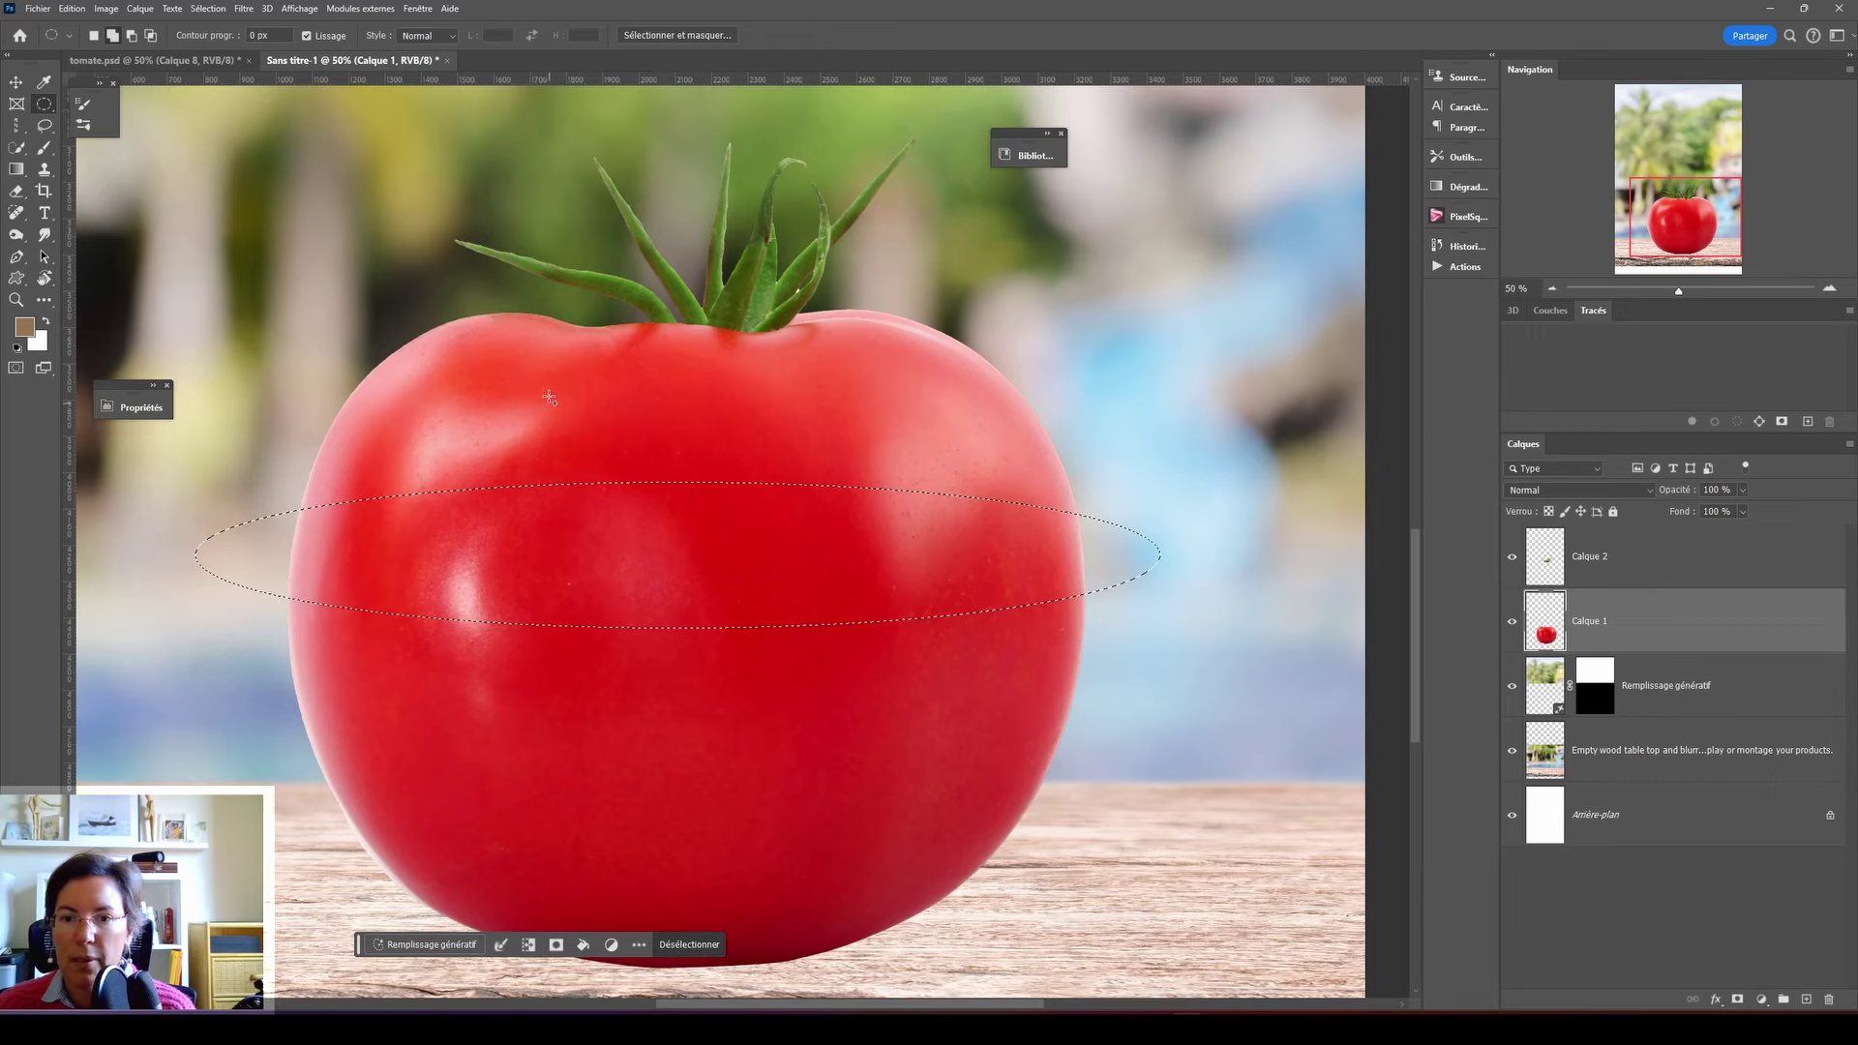
pyautogui.moveTo(550, 398); pyautogui.dragTo(595, 495)
pyautogui.moveTo(155, 106)
pyautogui.mouseDown()
pyautogui.moveTo(1185, 581)
pyautogui.moveTo(1244, 707)
pyautogui.moveTo(1301, 713)
pyautogui.mouseUp()
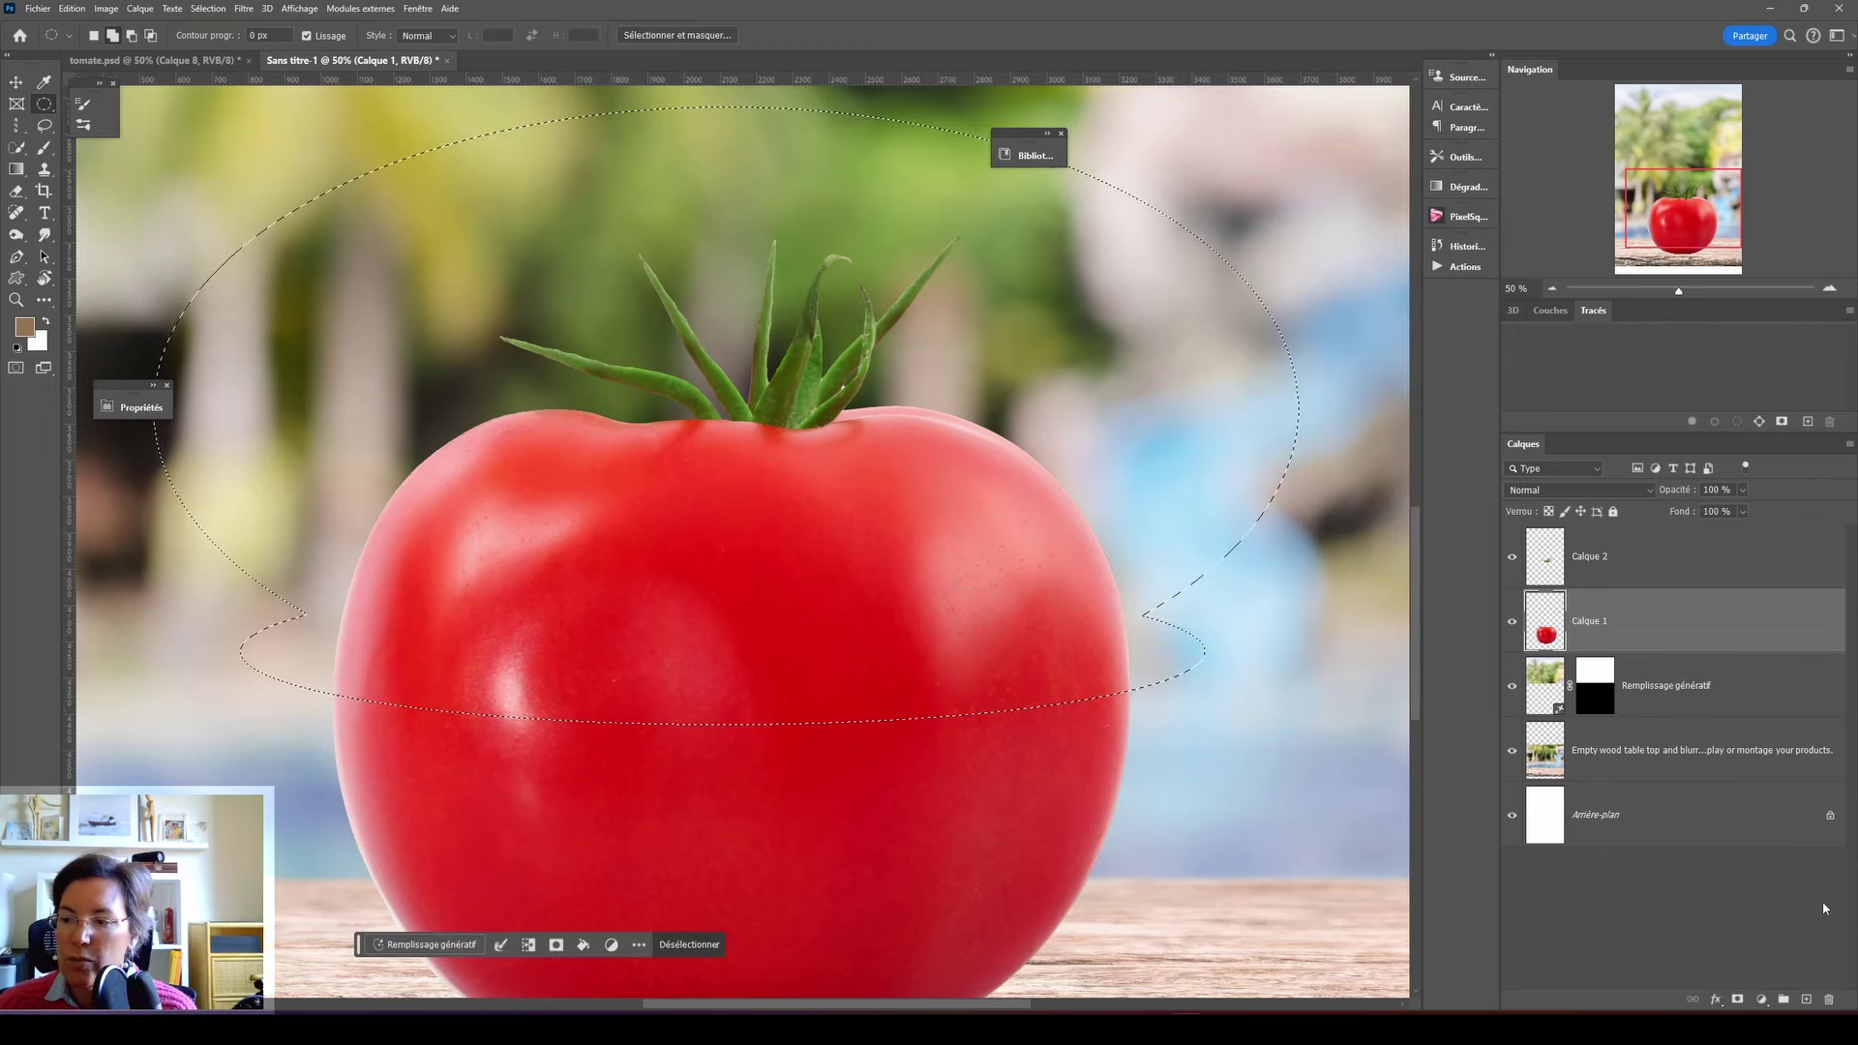
pyautogui.click(1738, 999)
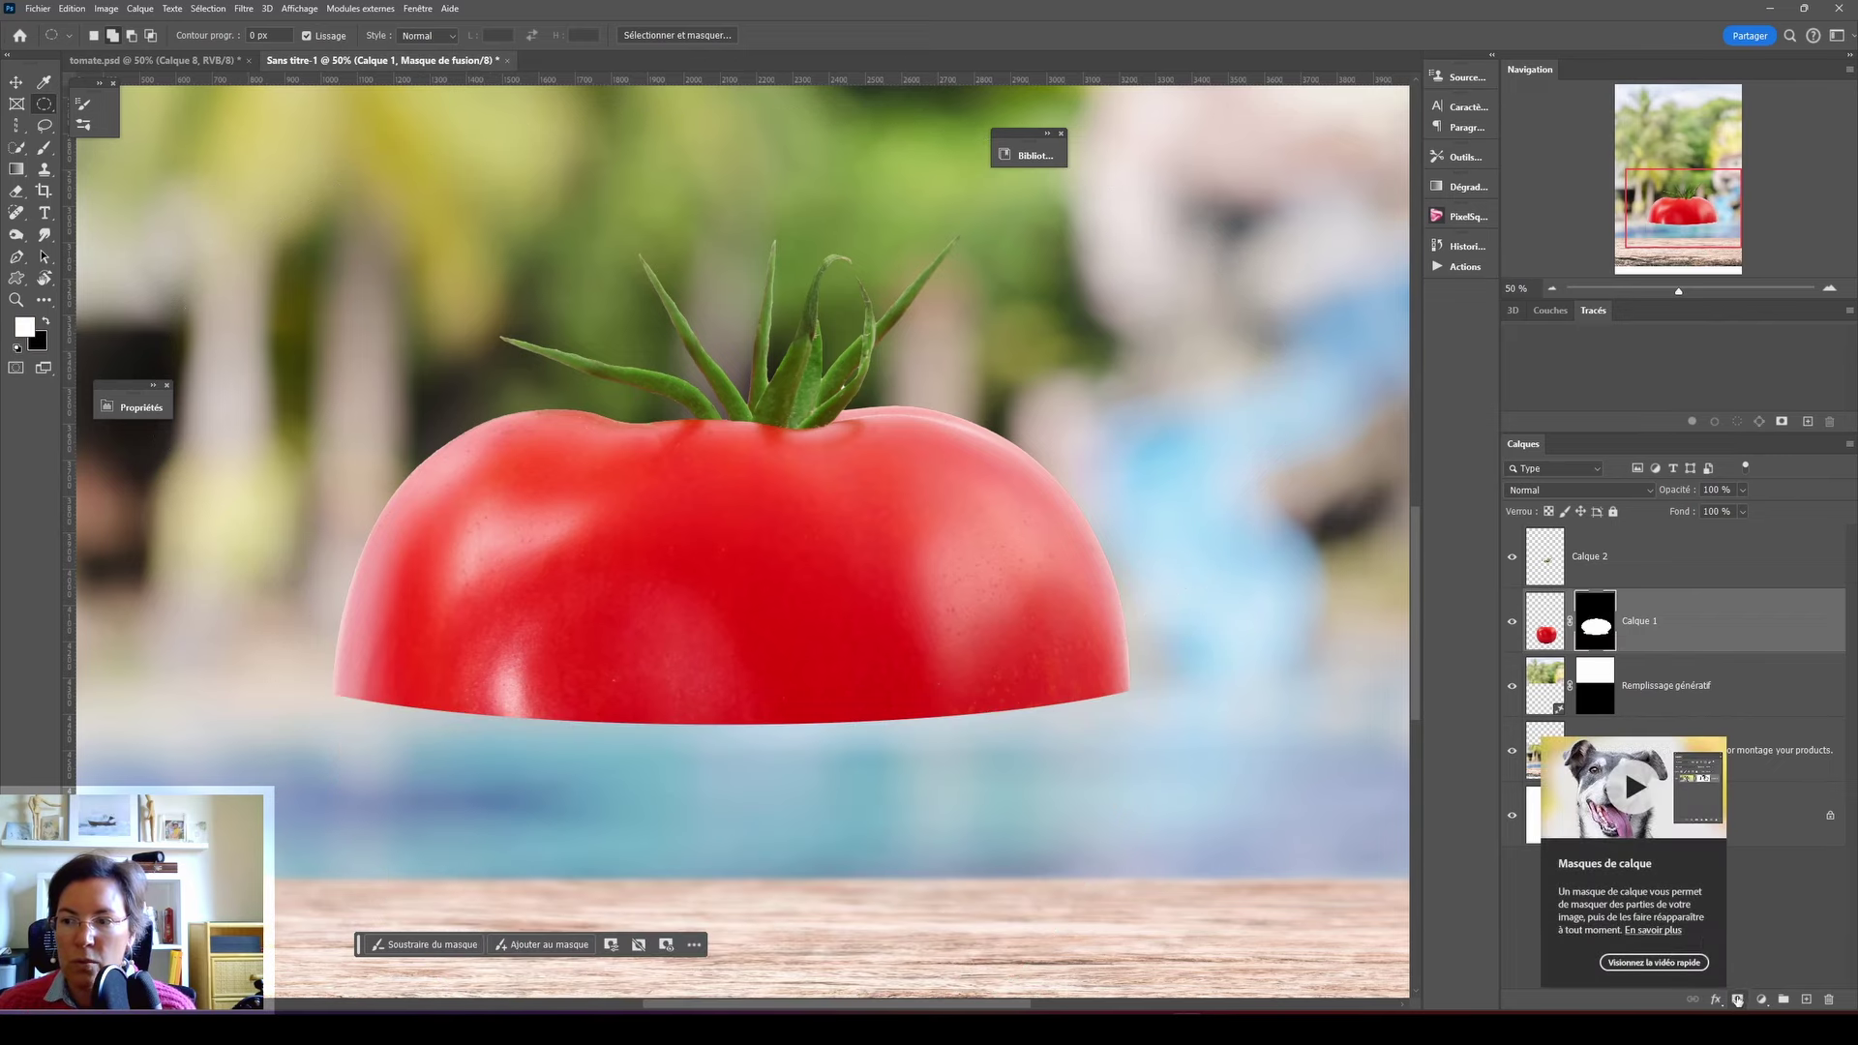
# - Duplicate the masked tomato layer, invert the original's mask to show the bottom half, and hide the copy
pyautogui.click(1540, 634)
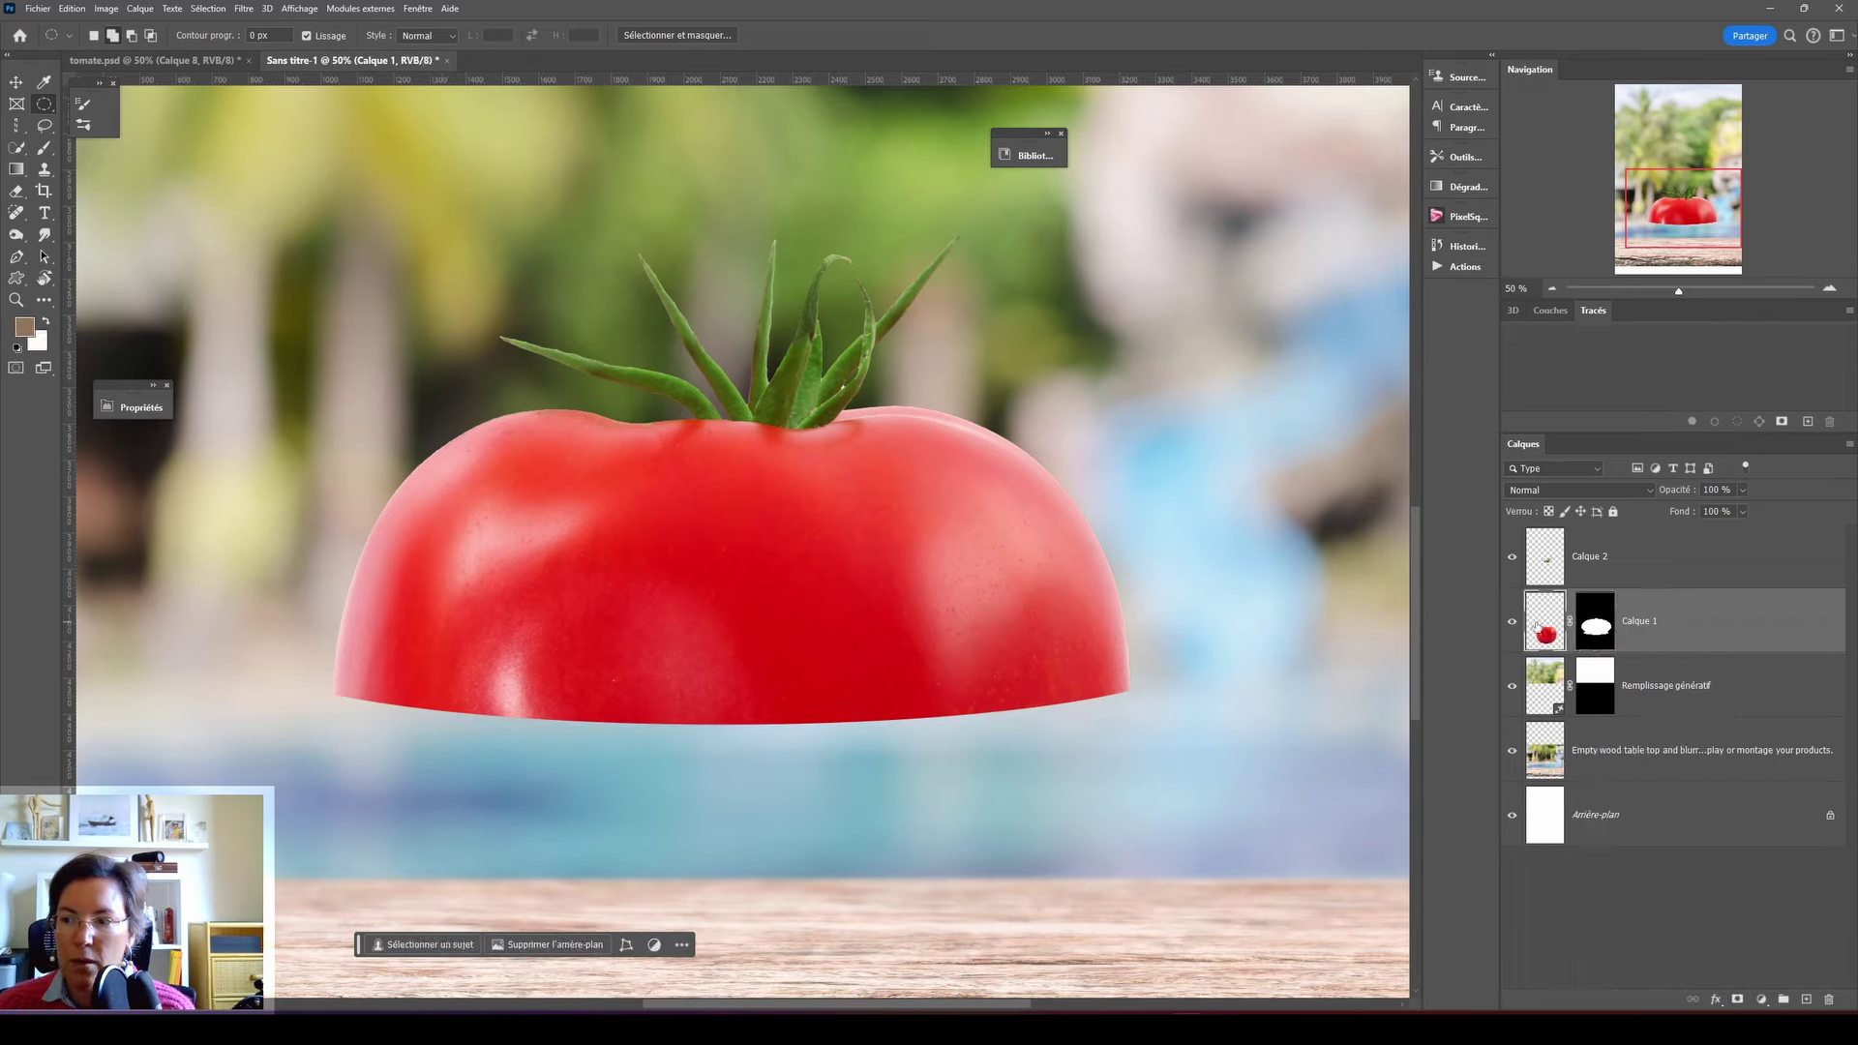
pyautogui.hotkey('ctrl', 'j')
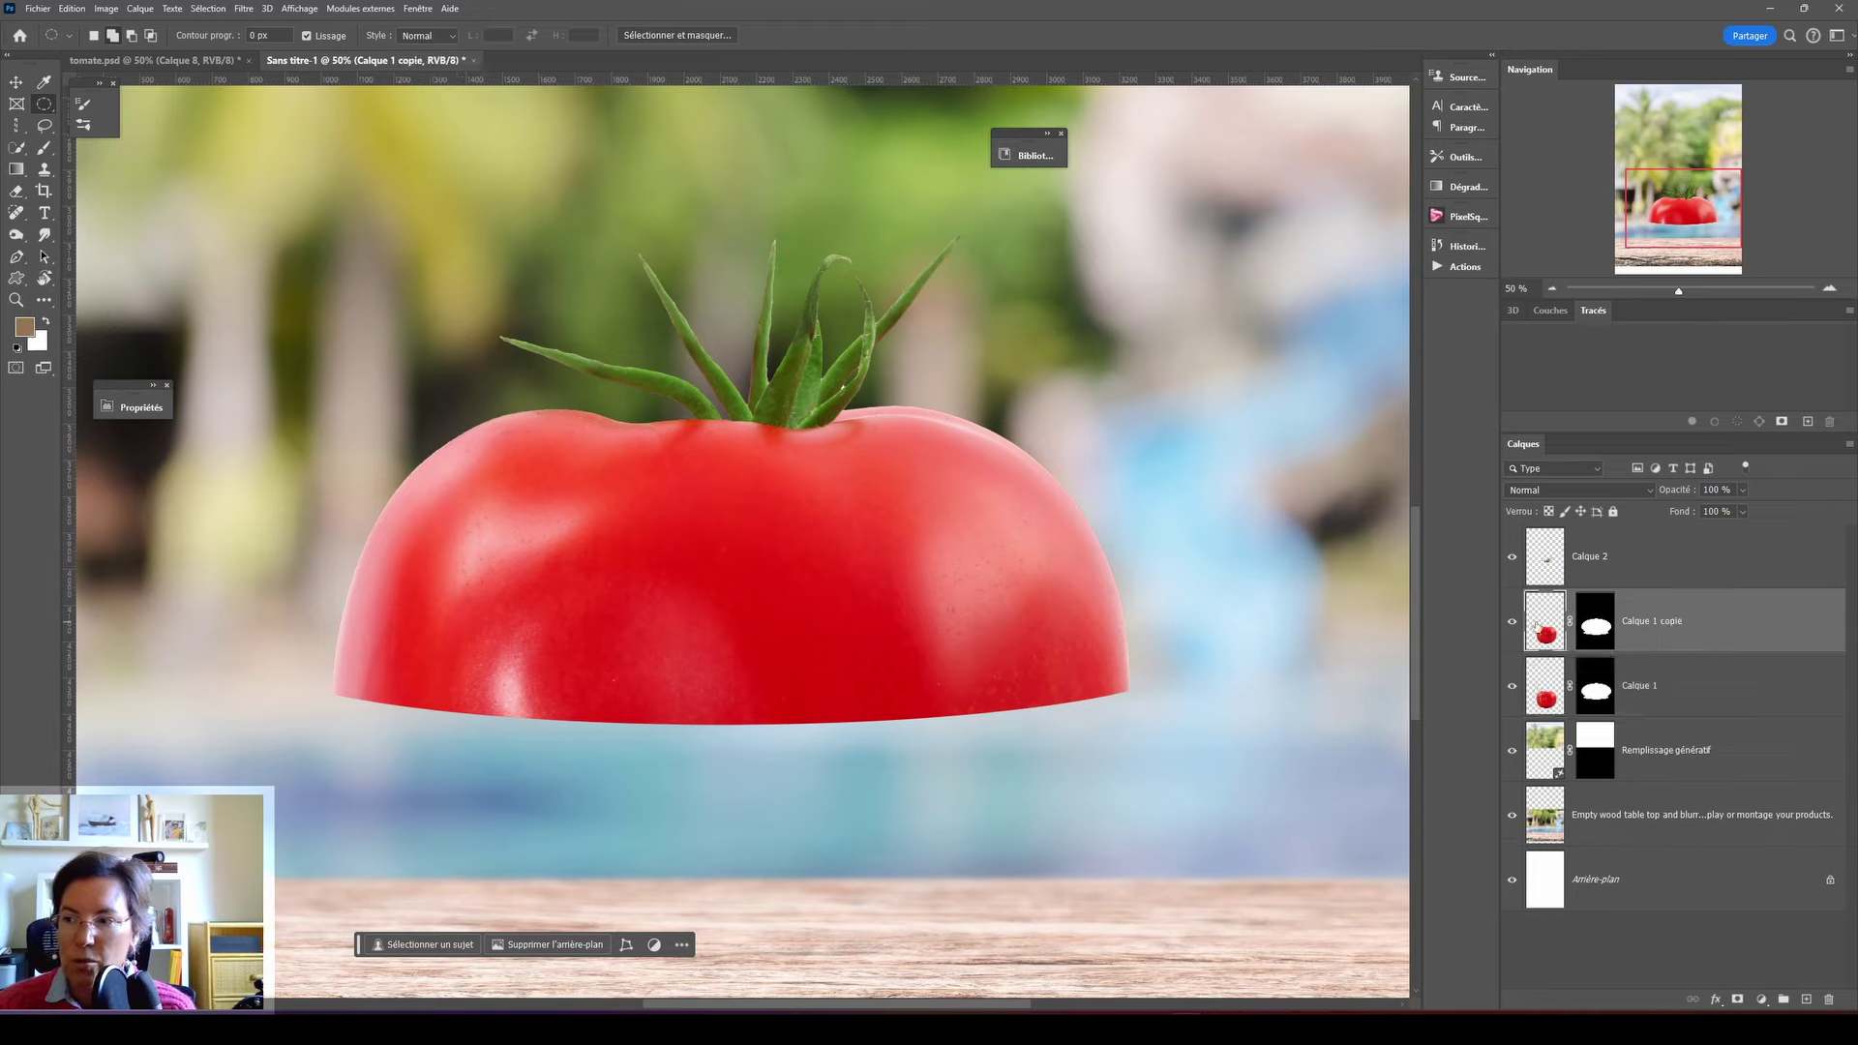
pyautogui.click(1539, 695)
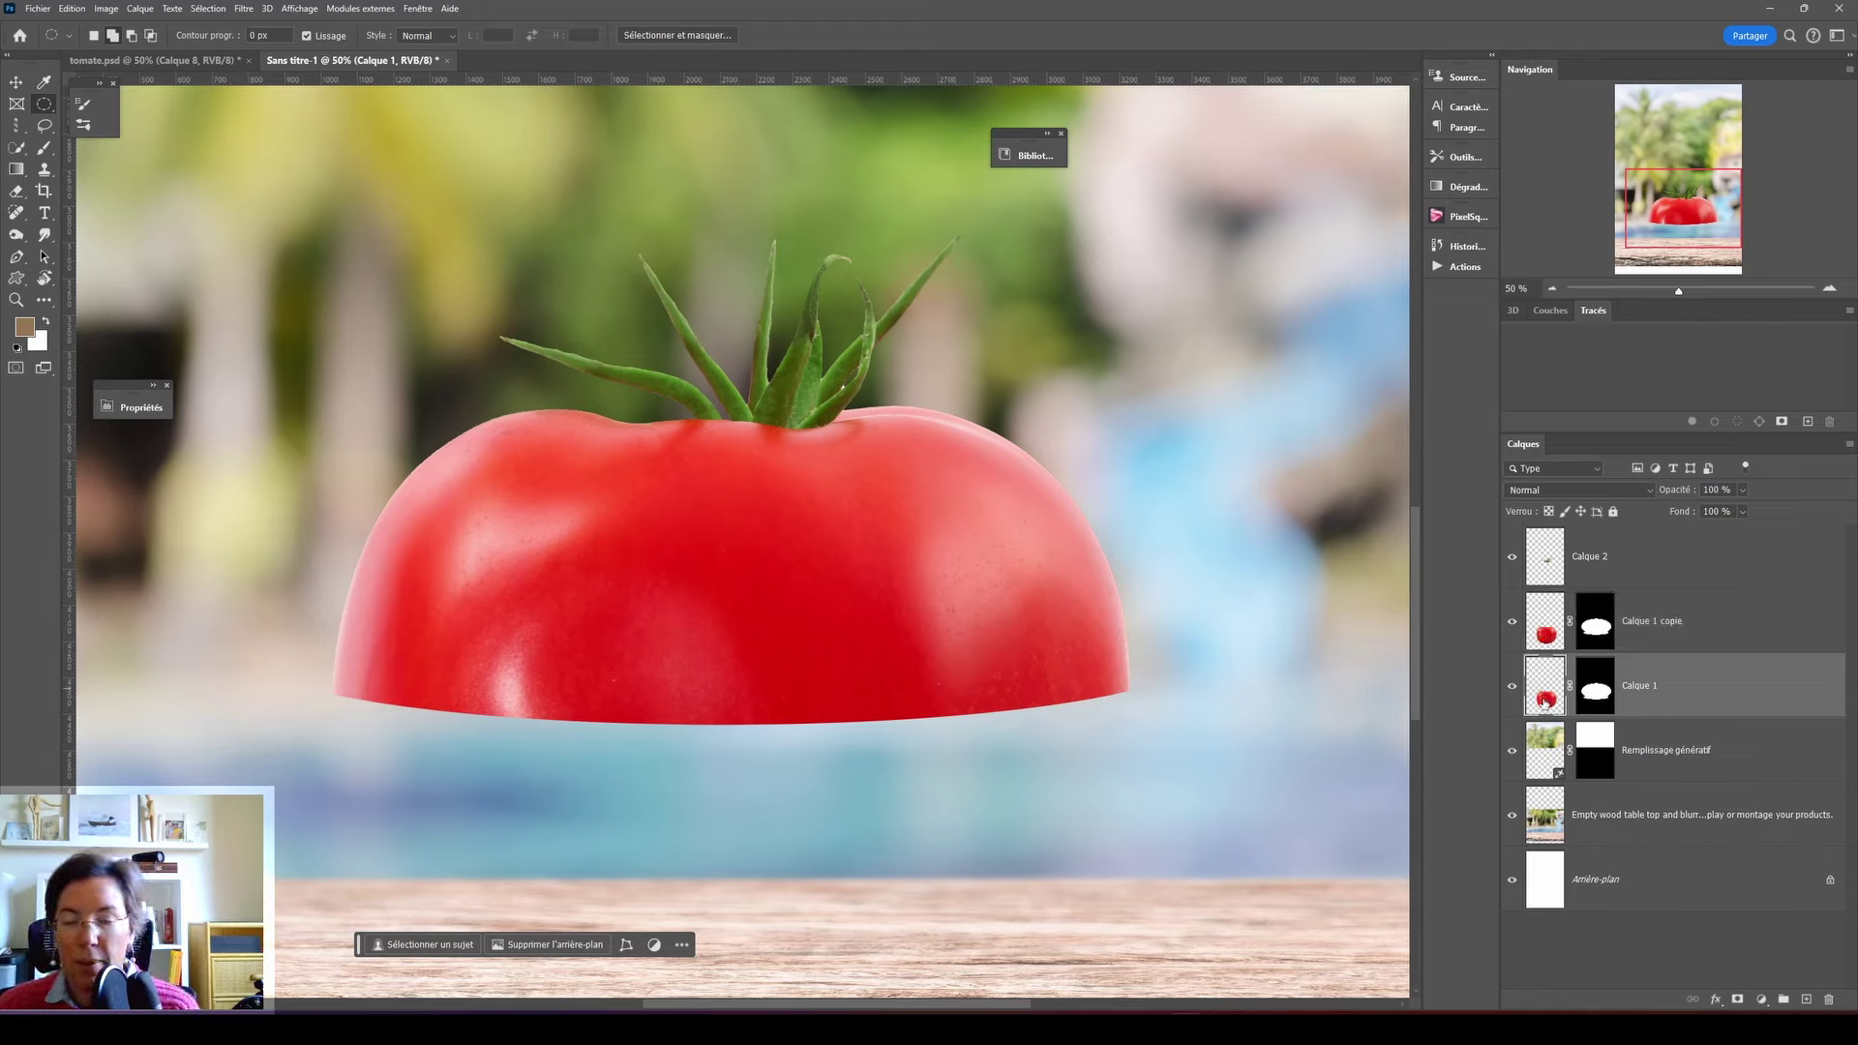
pyautogui.click(1597, 690)
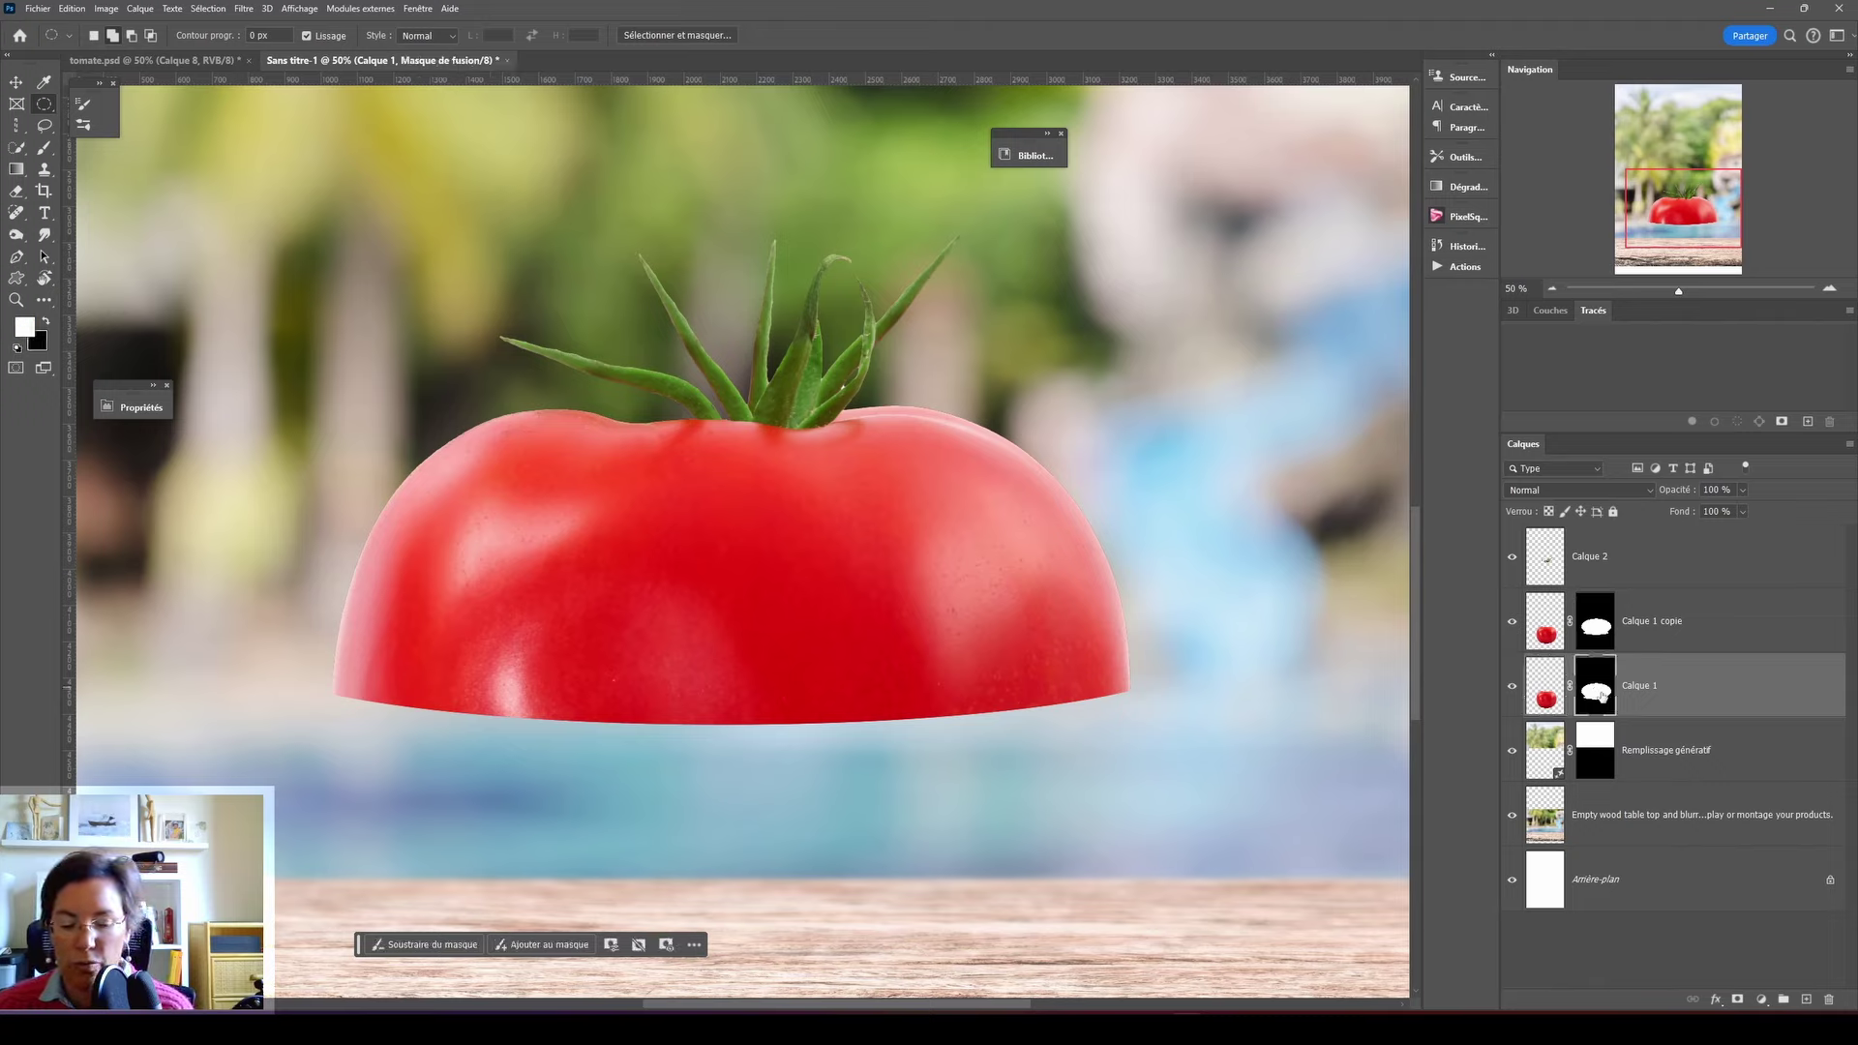
pyautogui.hotkey('ctrl', 'i')
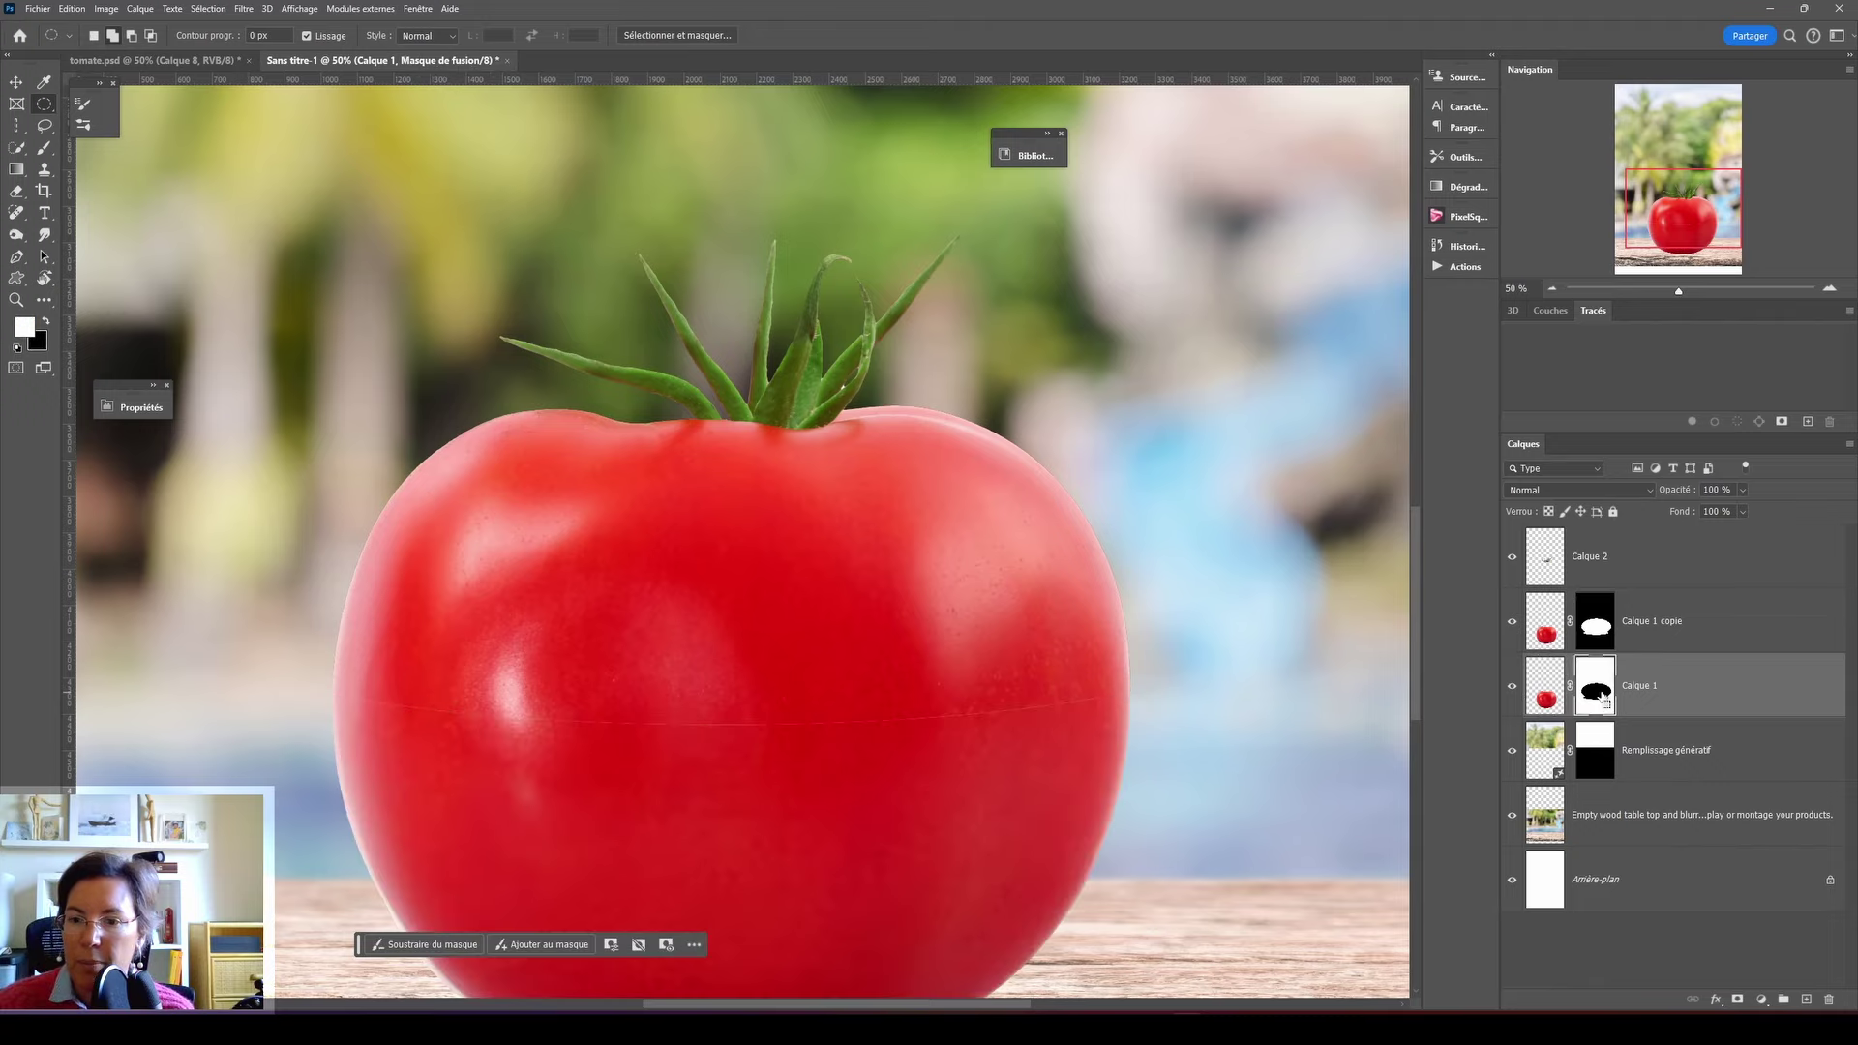
pyautogui.click(1514, 623)
# - Rename the lower tomato layer 'inferieur' and start renaming the visible copy
pyautogui.doubleClick(1646, 685)
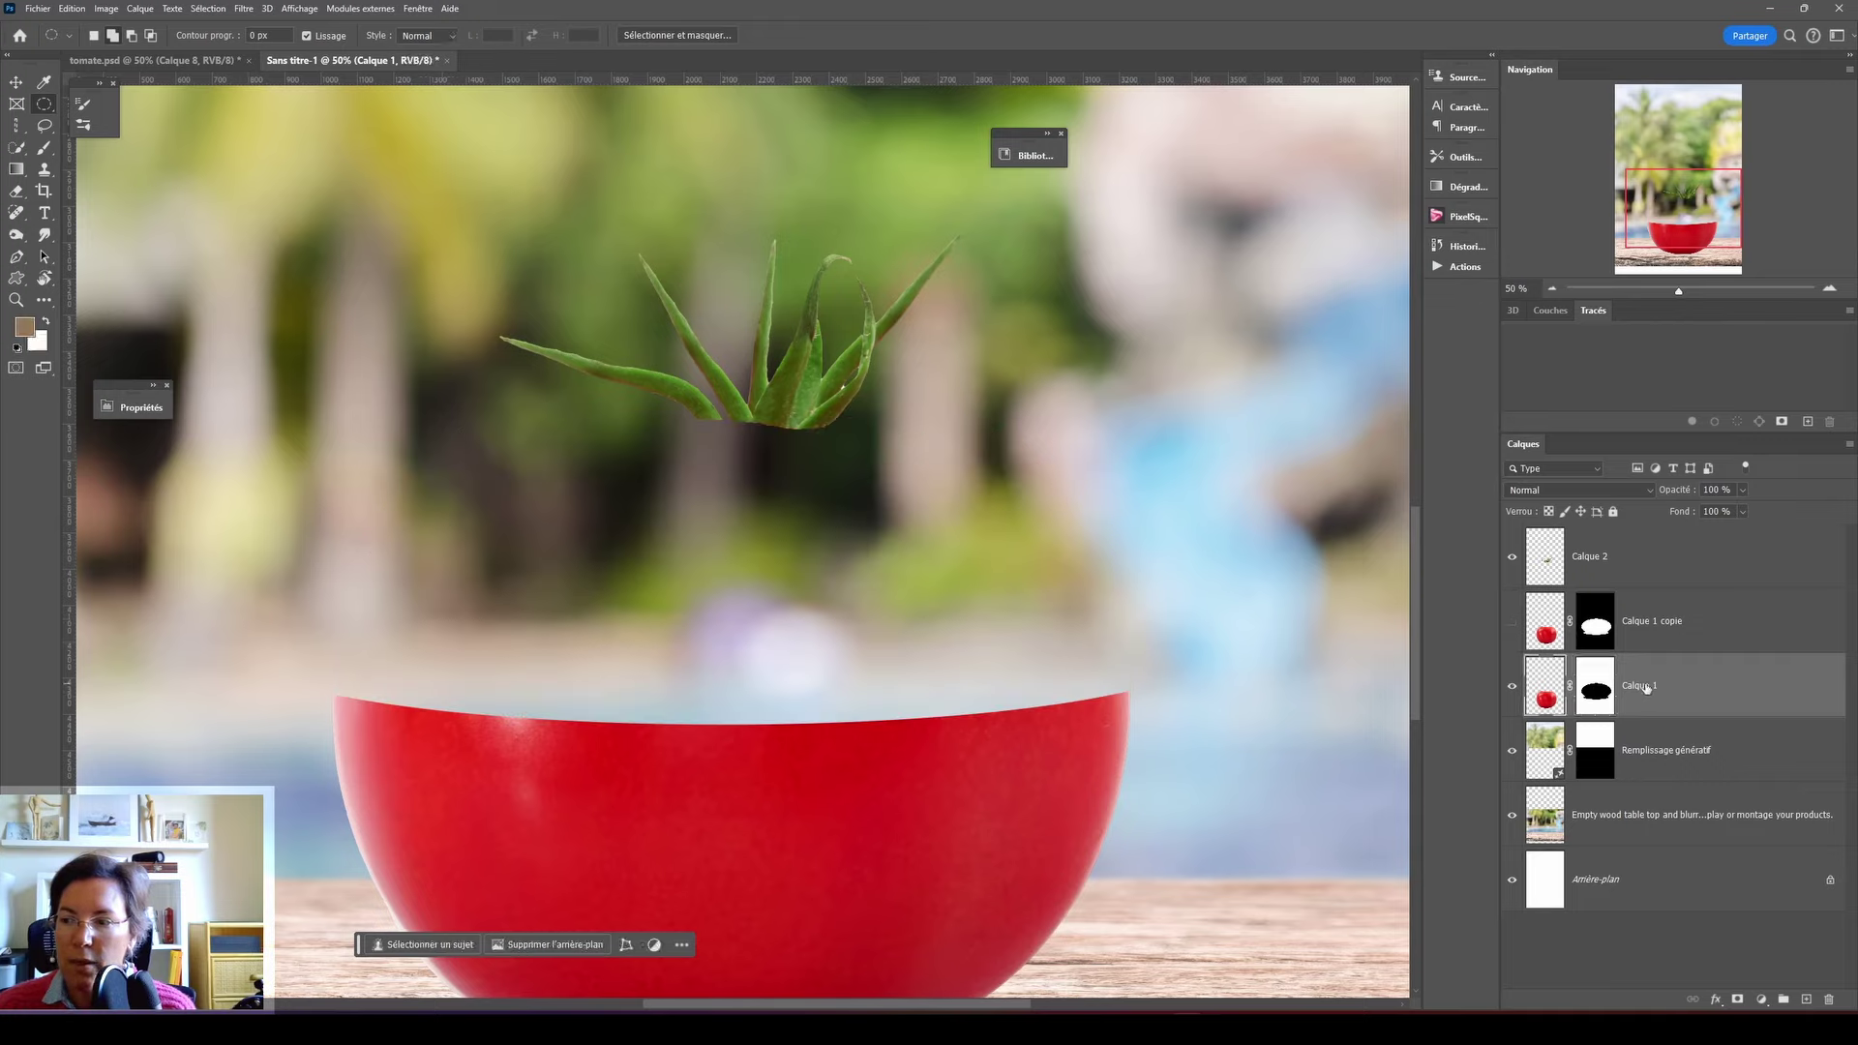
pyautogui.write('infer')
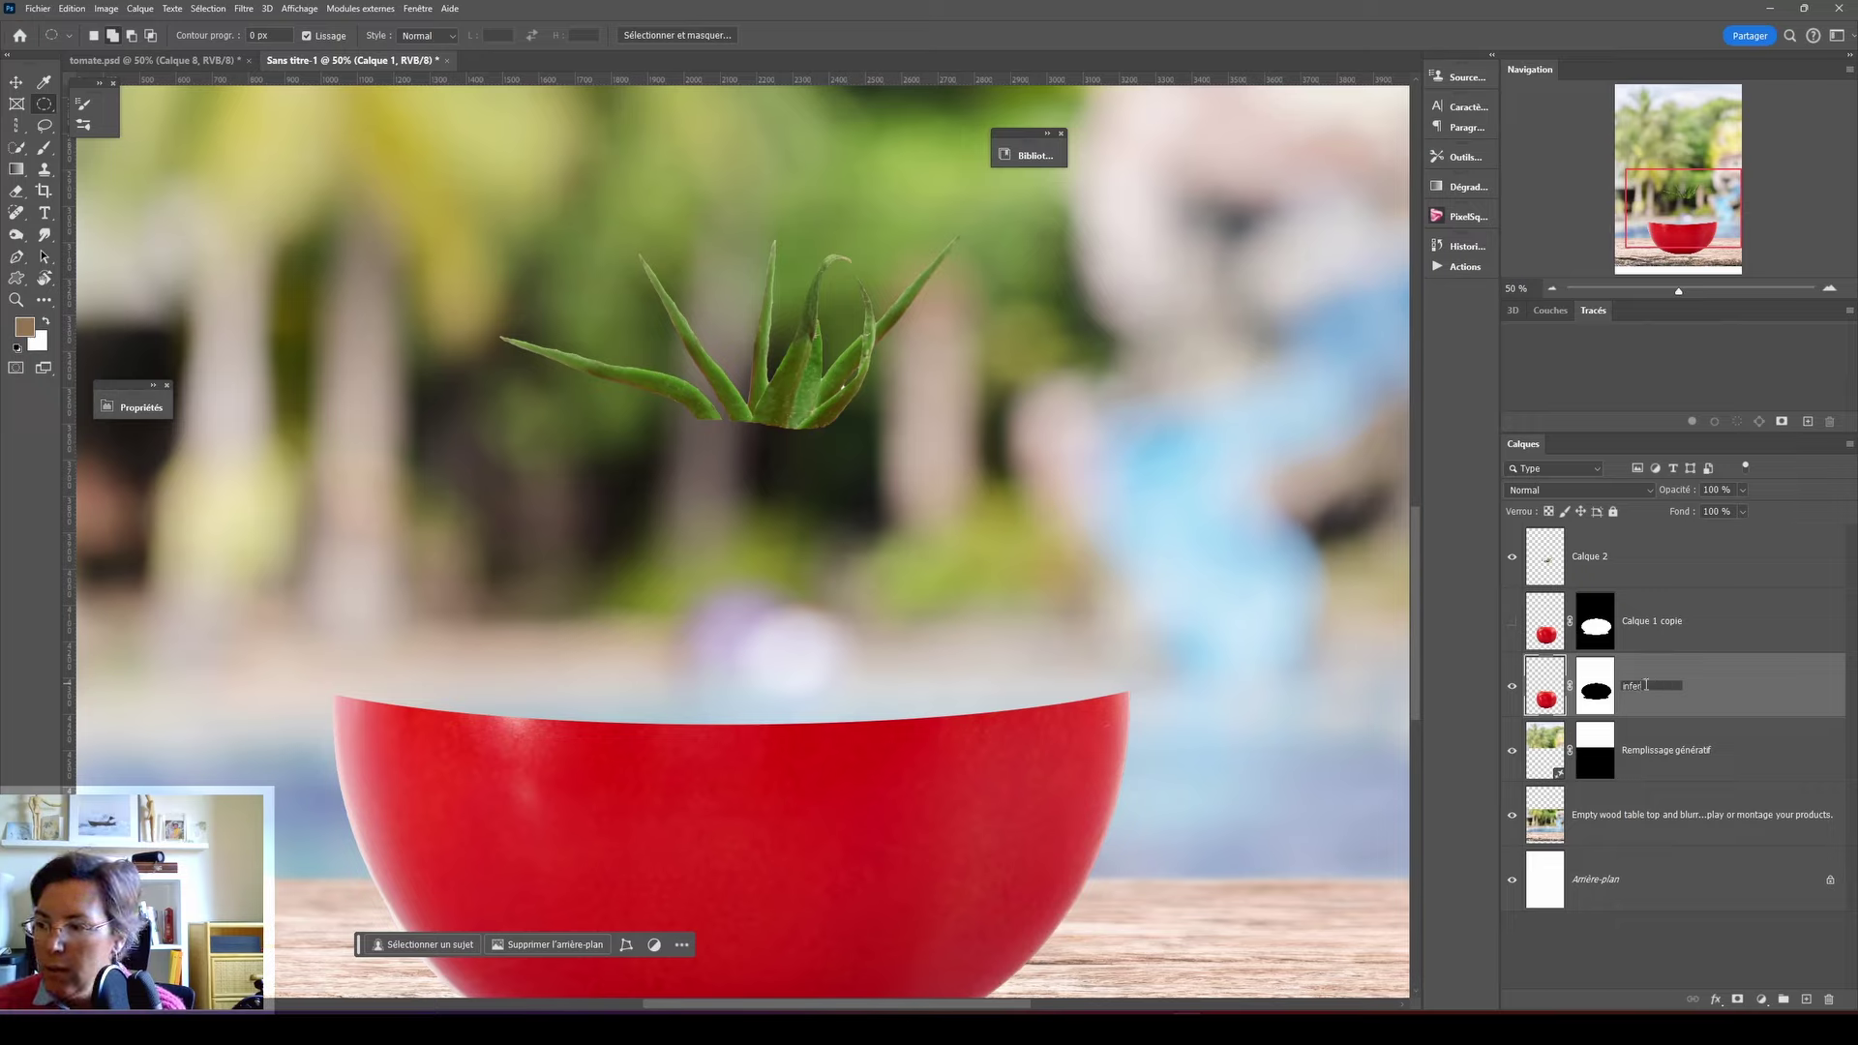
pyautogui.write('ieur')
pyautogui.press('Return')
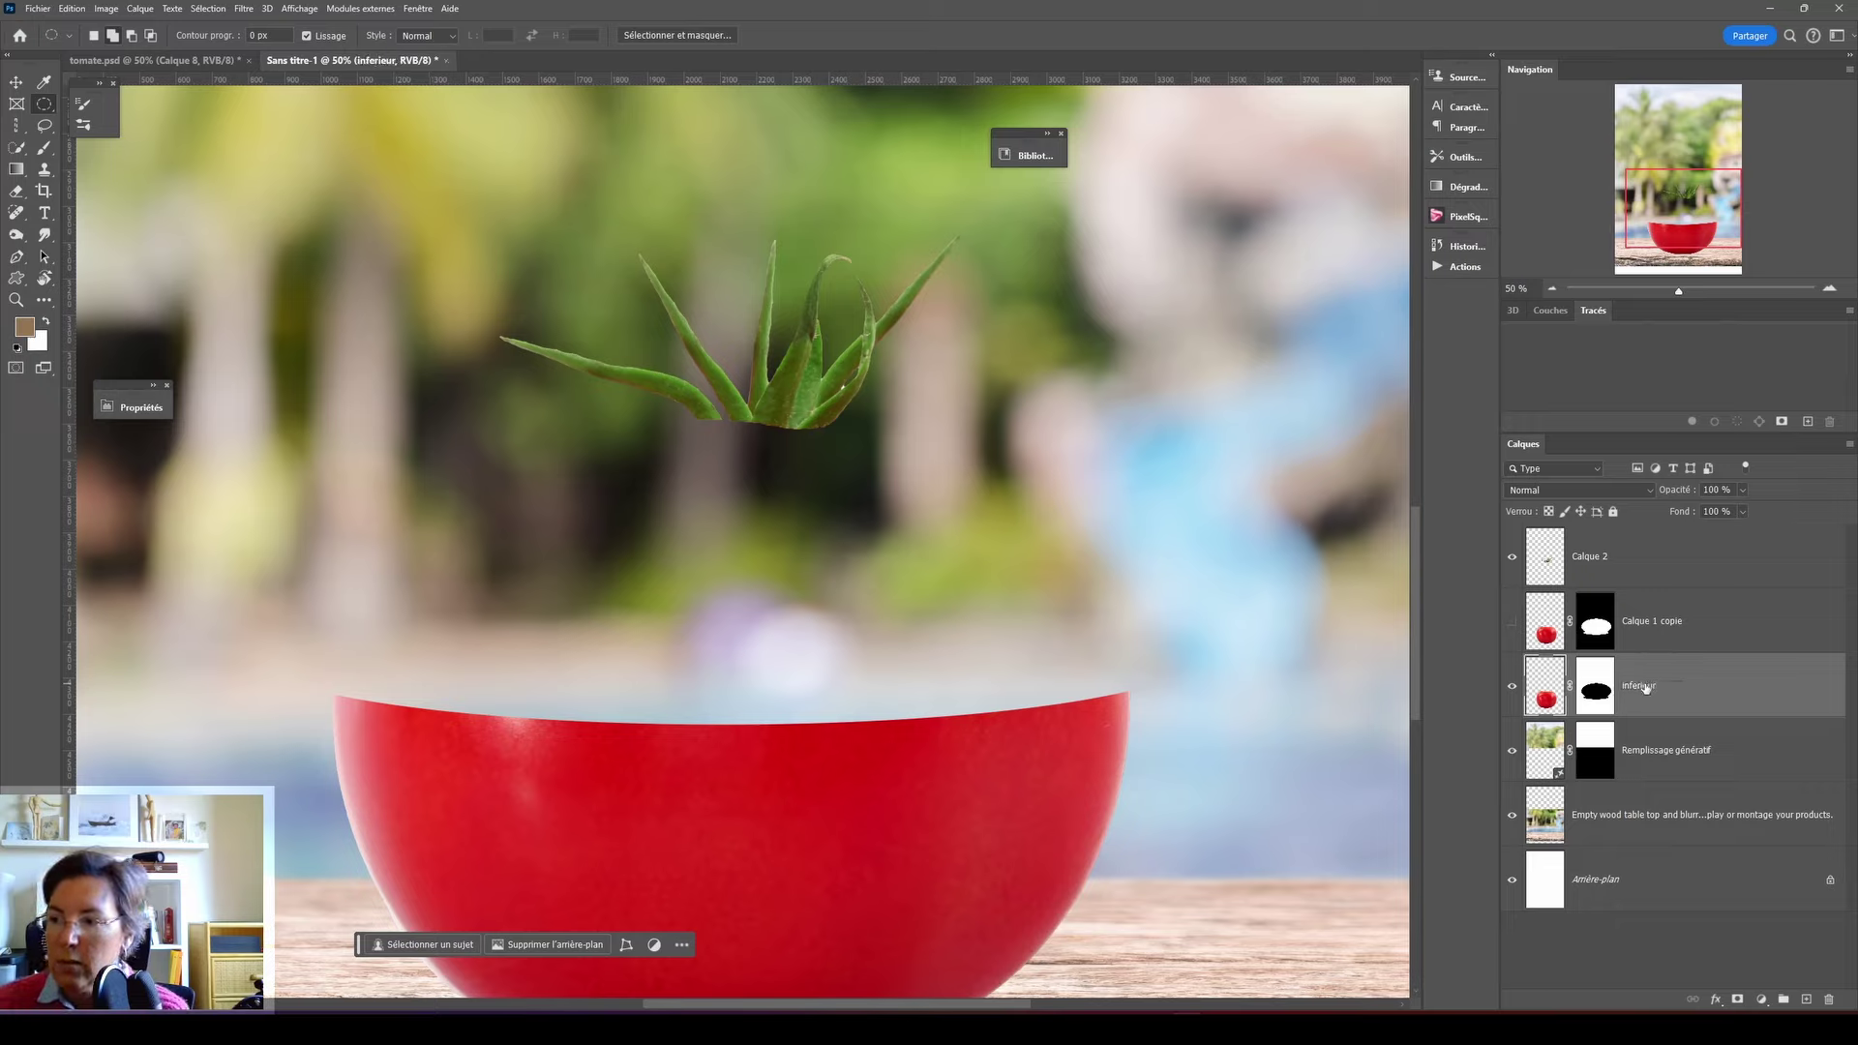
pyautogui.click(1514, 622)
pyautogui.doubleClick(1652, 621)
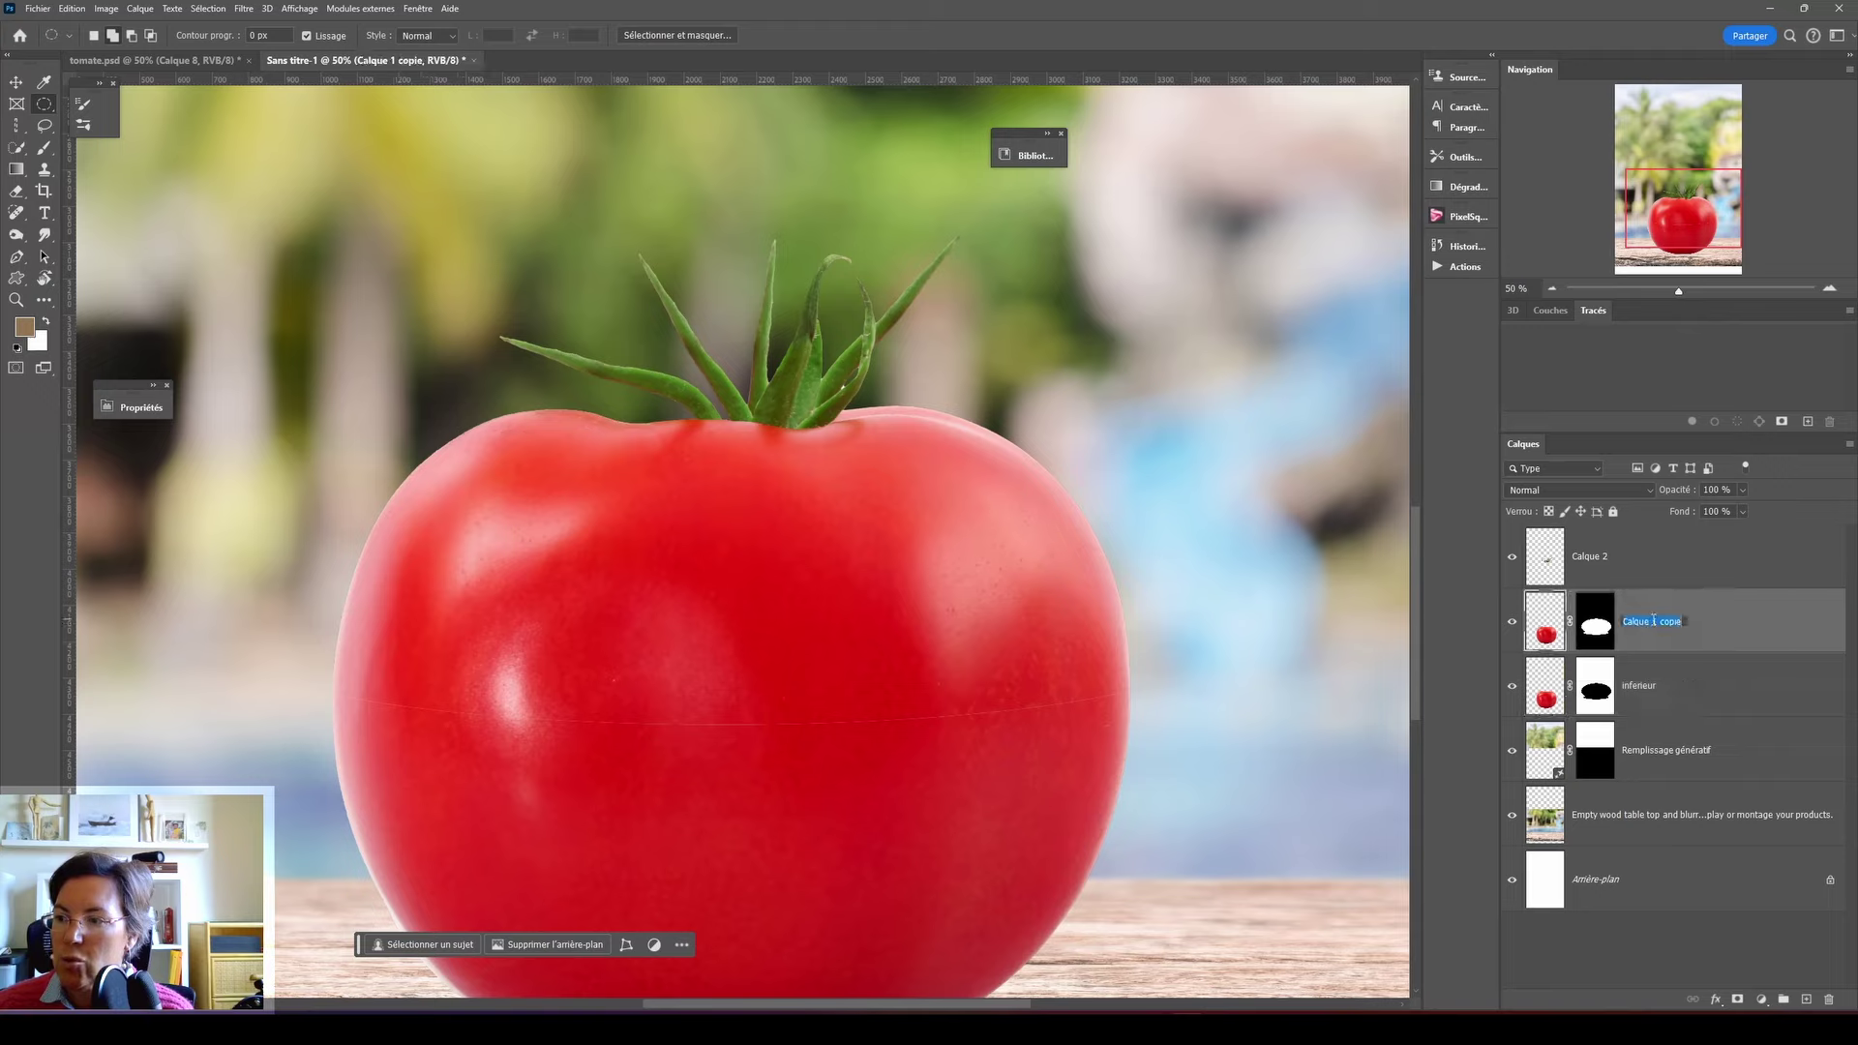
# - Name the copy 'superieur' and set its blend mode to Superposition
pyautogui.write('superieur')
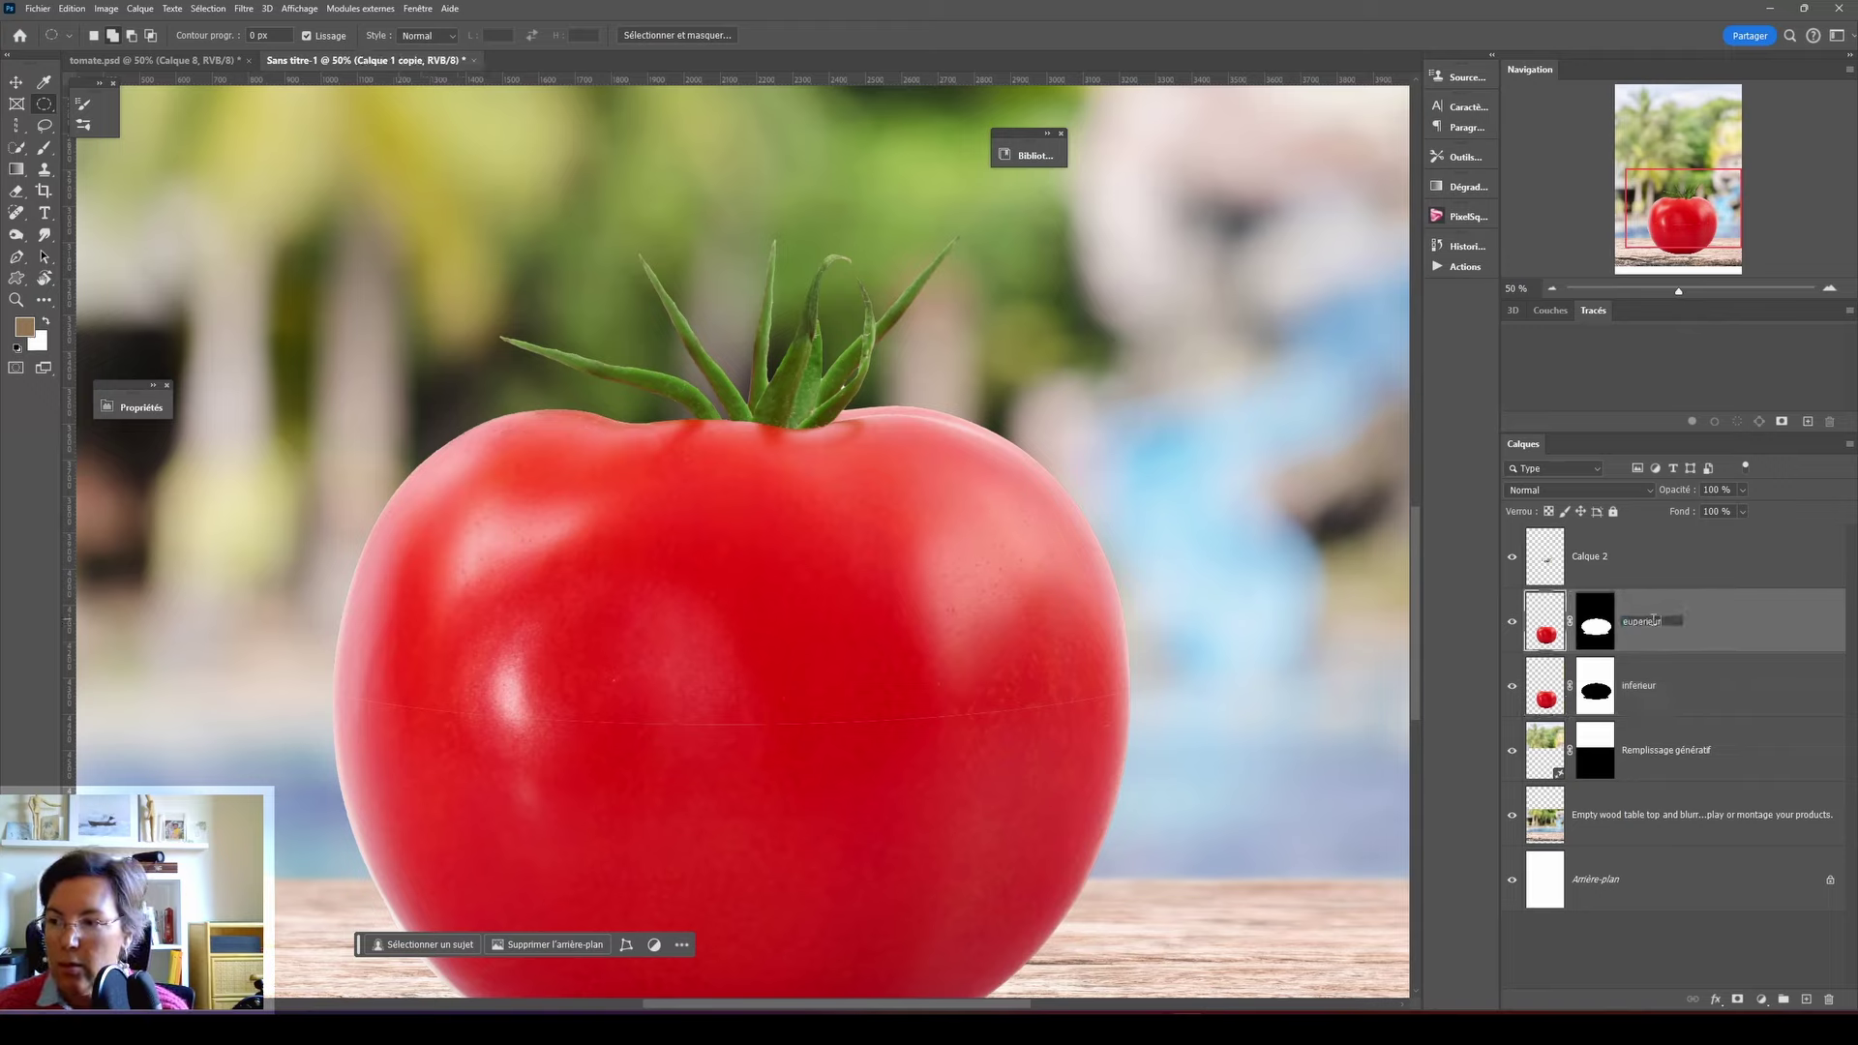
pyautogui.press('Return')
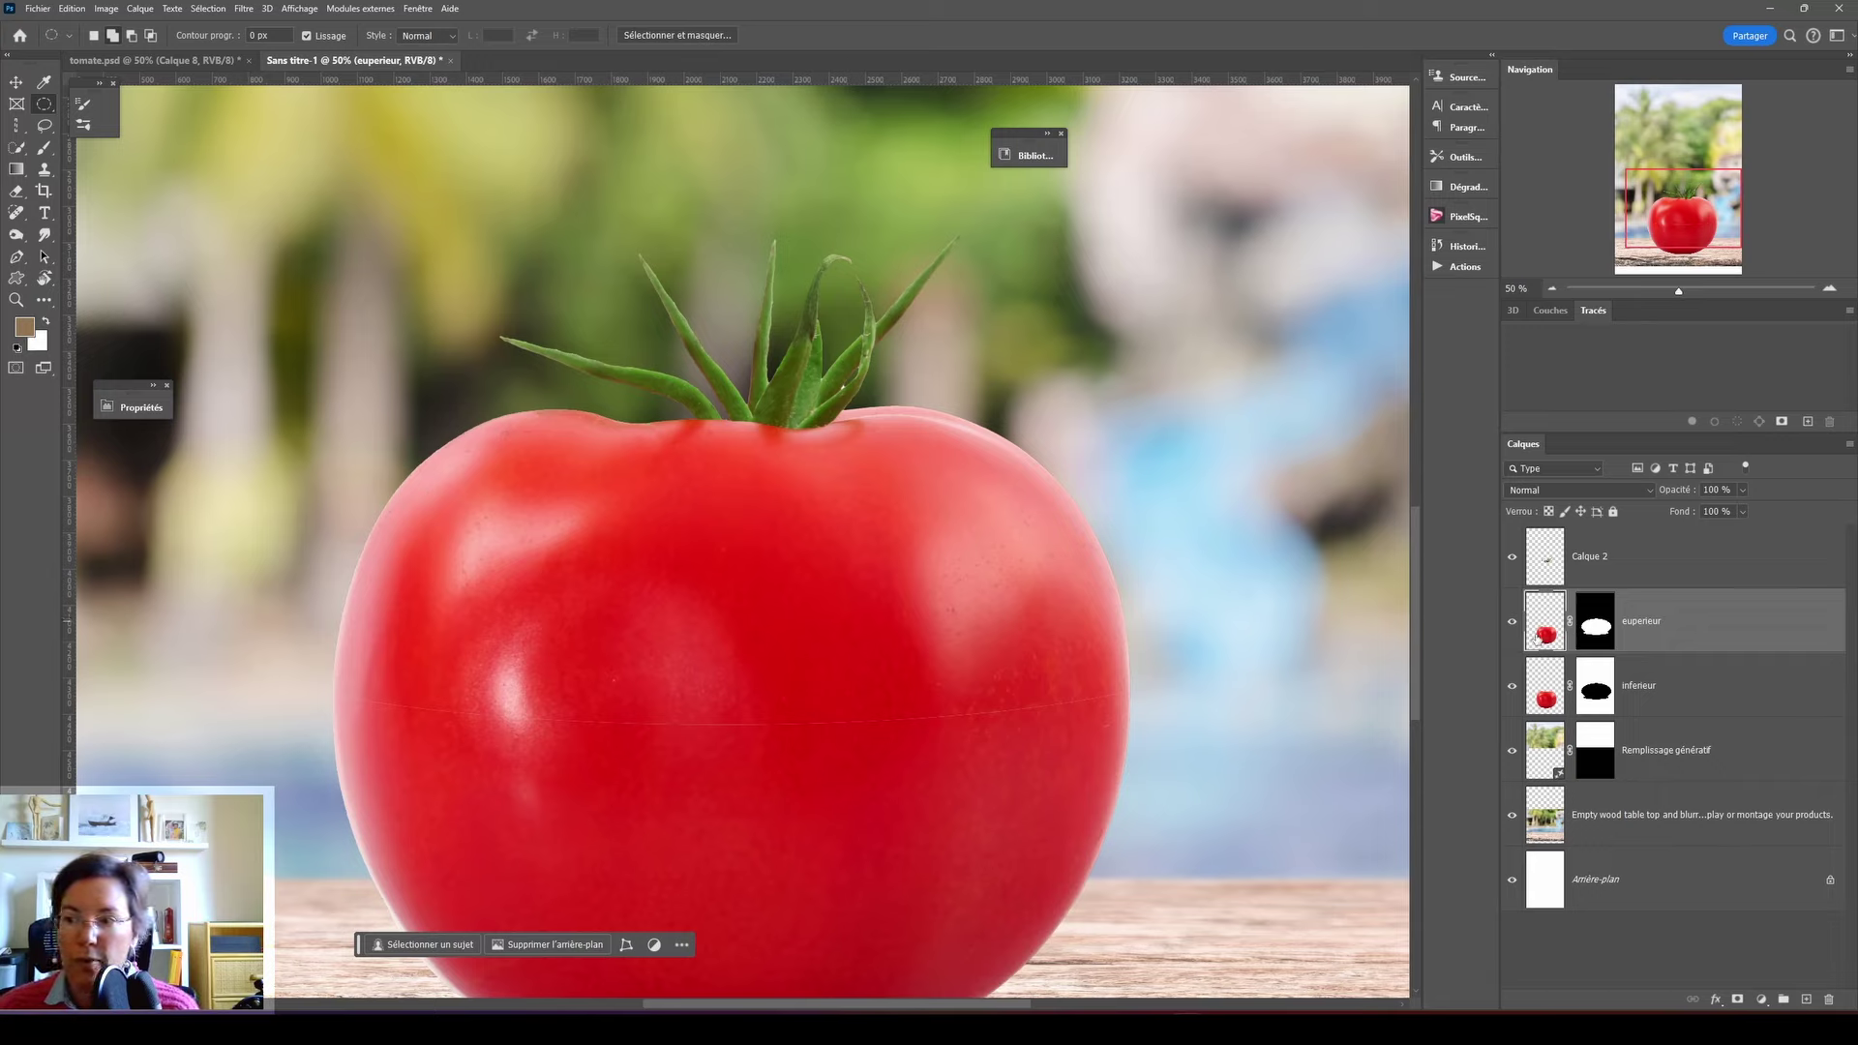
pyautogui.click(1551, 493)
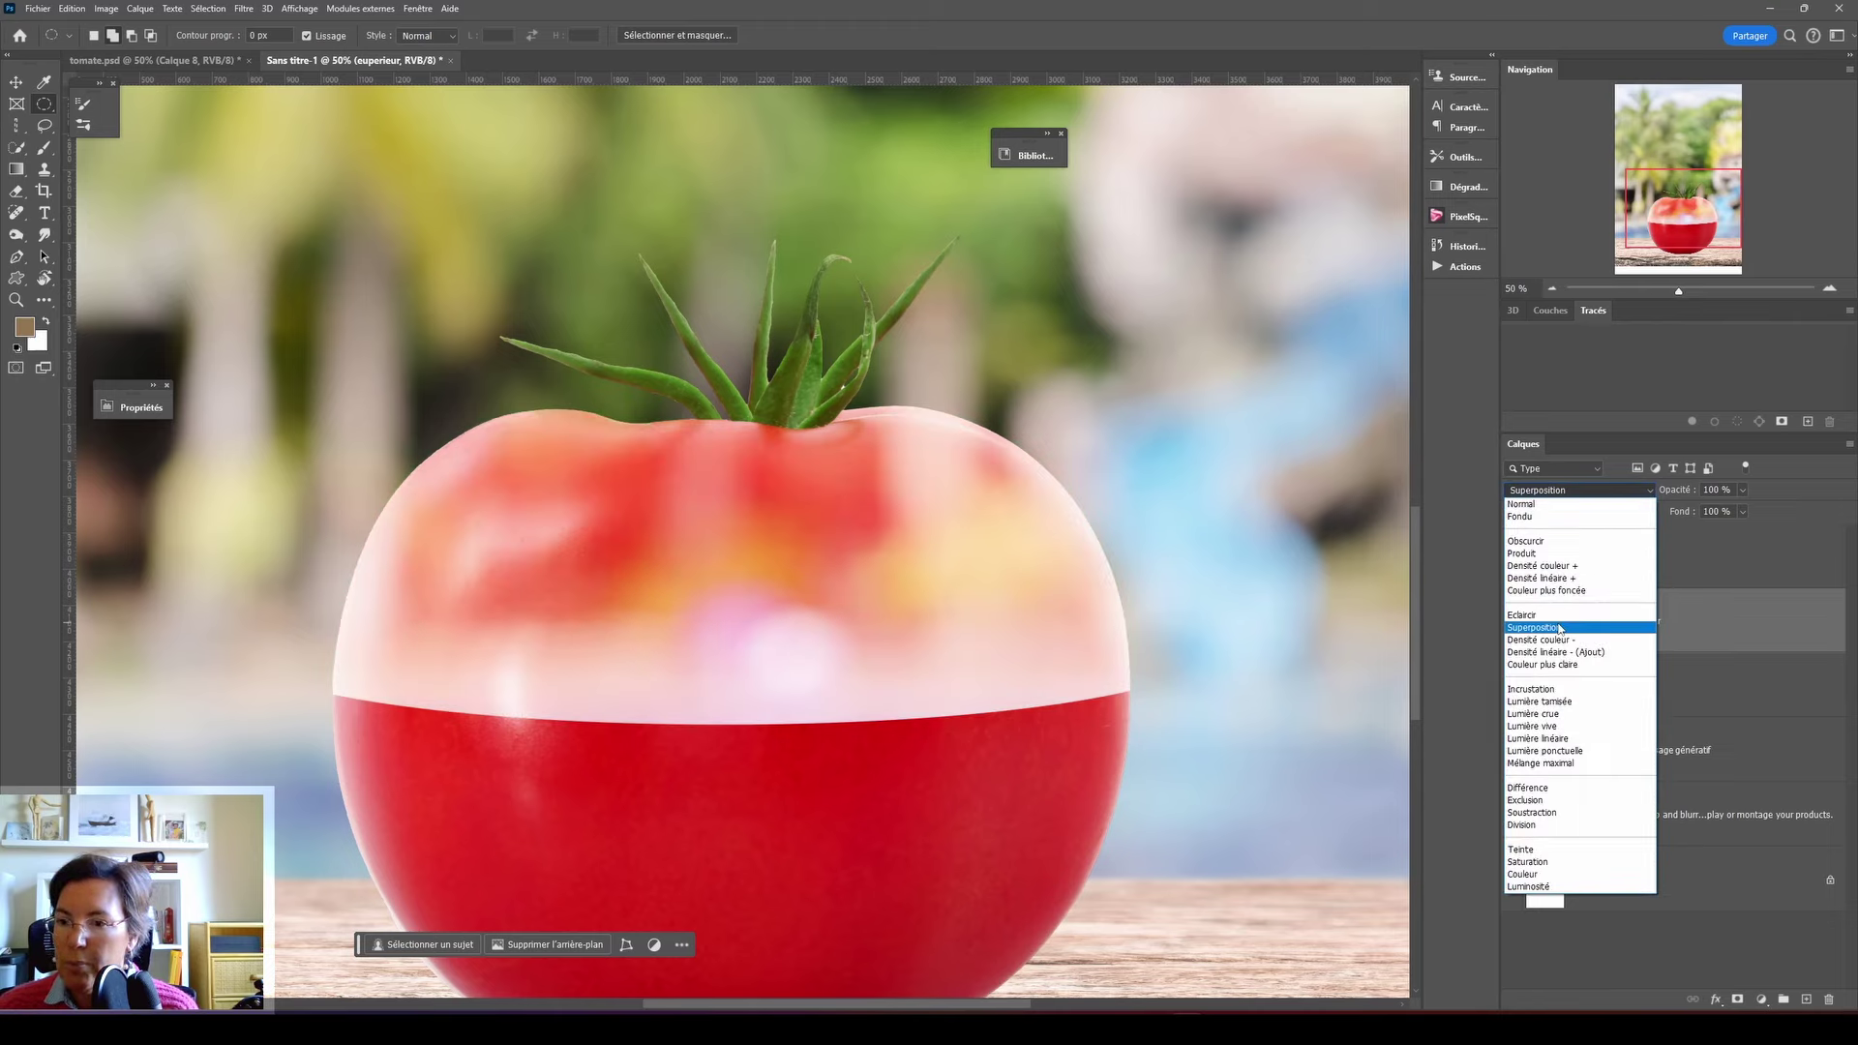
pyautogui.click(1549, 629)
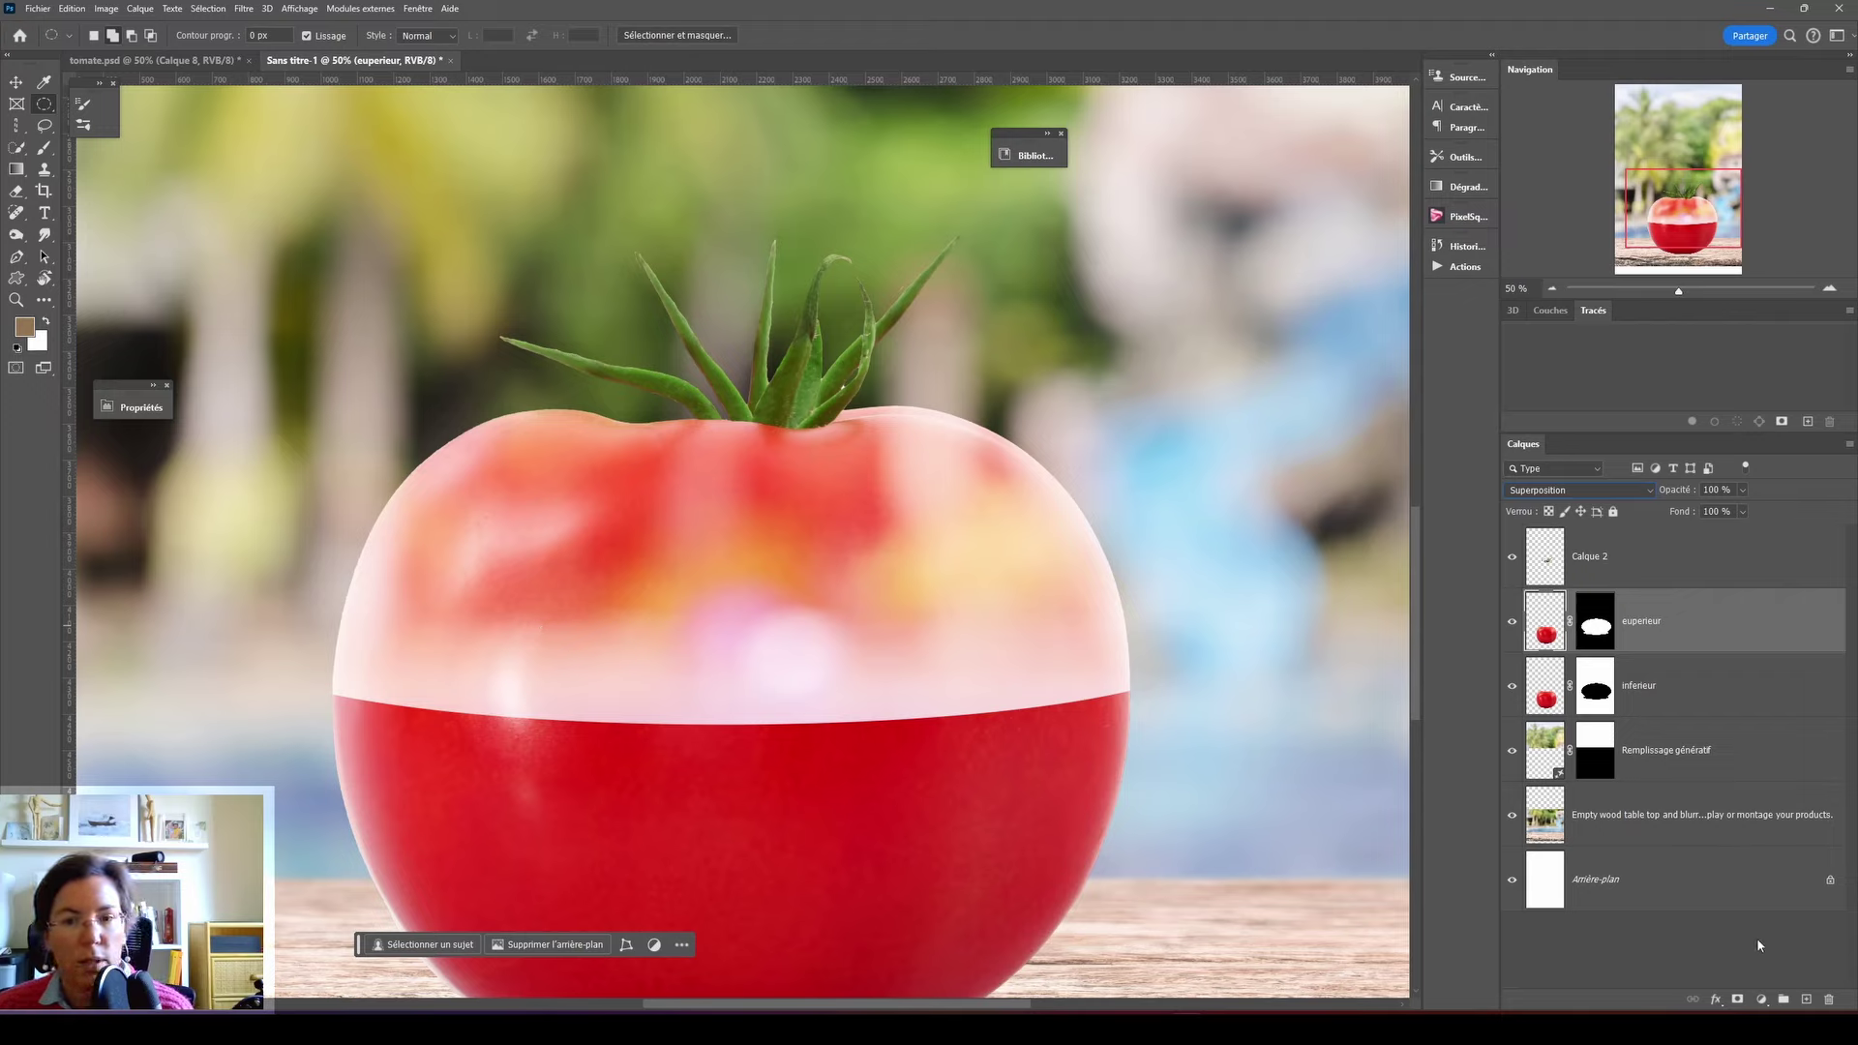
pyautogui.click(1762, 1000)
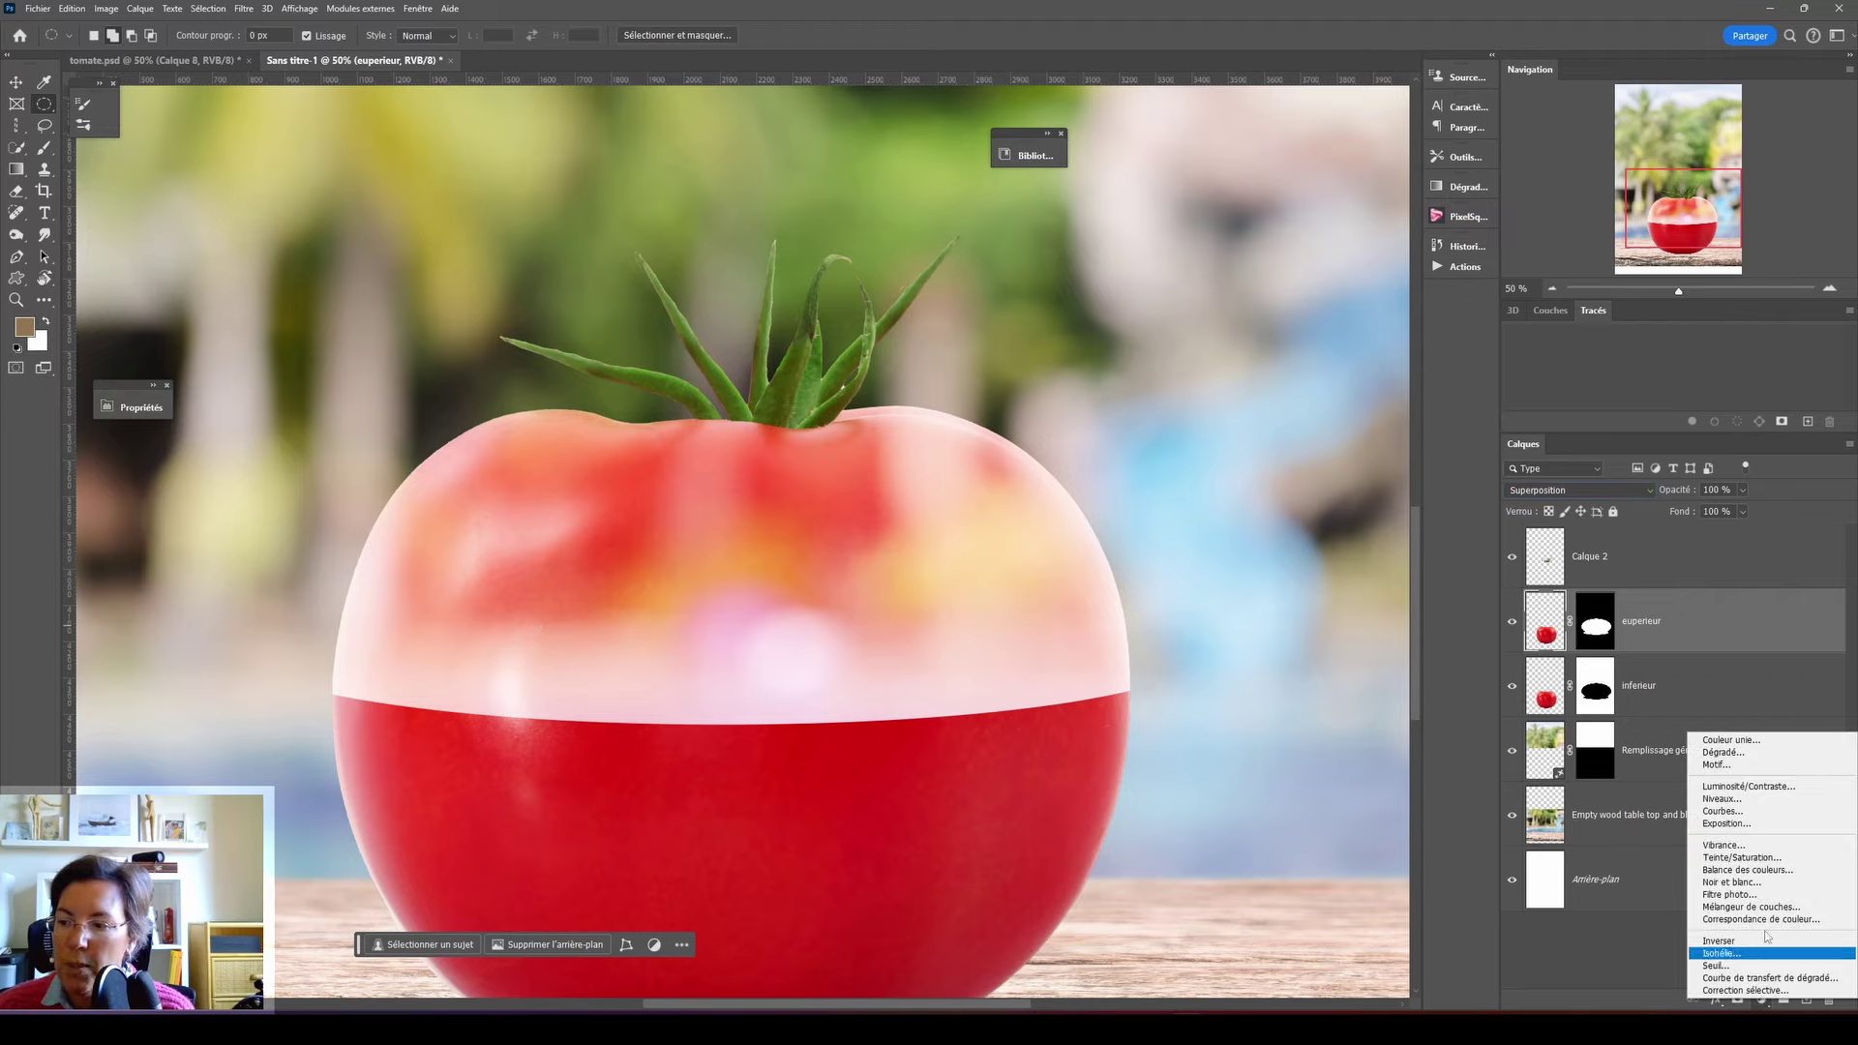
# - Add a Teinte/Saturation adjustment layer clipped to the superieur layer
pyautogui.click(1742, 857)
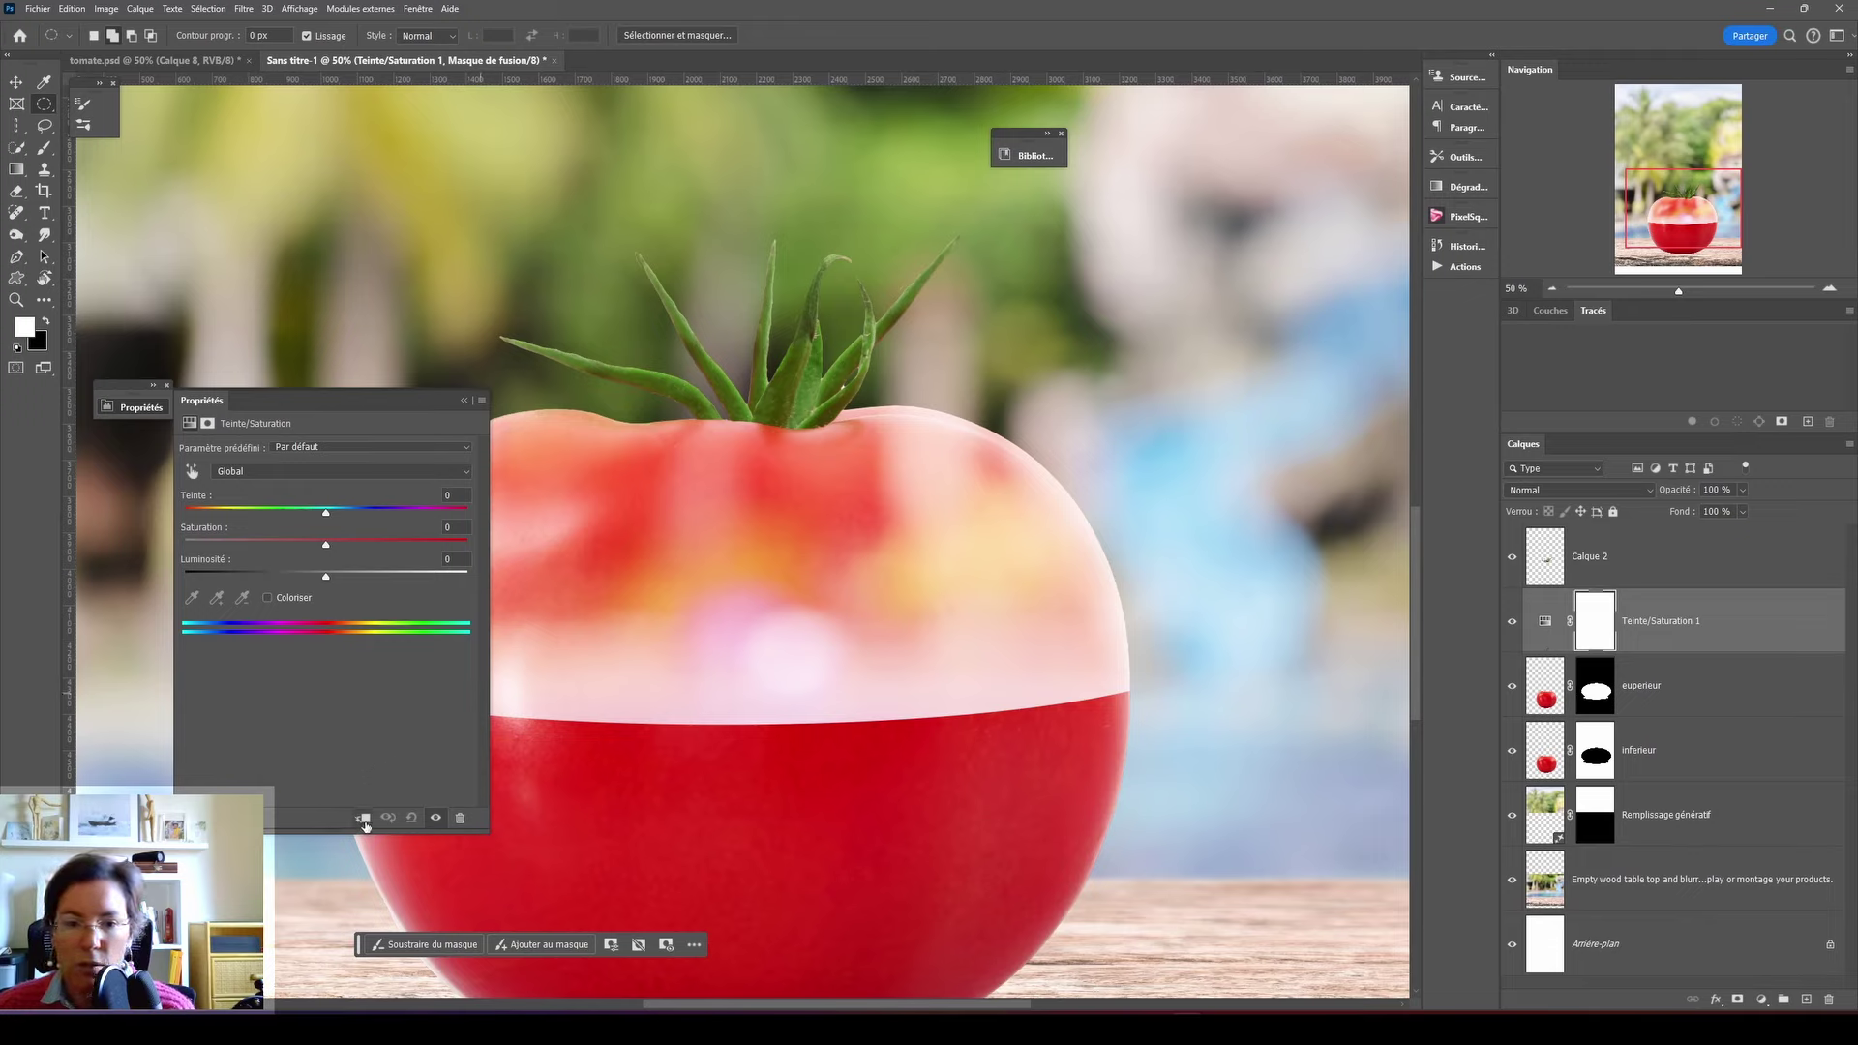
pyautogui.moveTo(379, 407); pyautogui.dragTo(1203, 269)
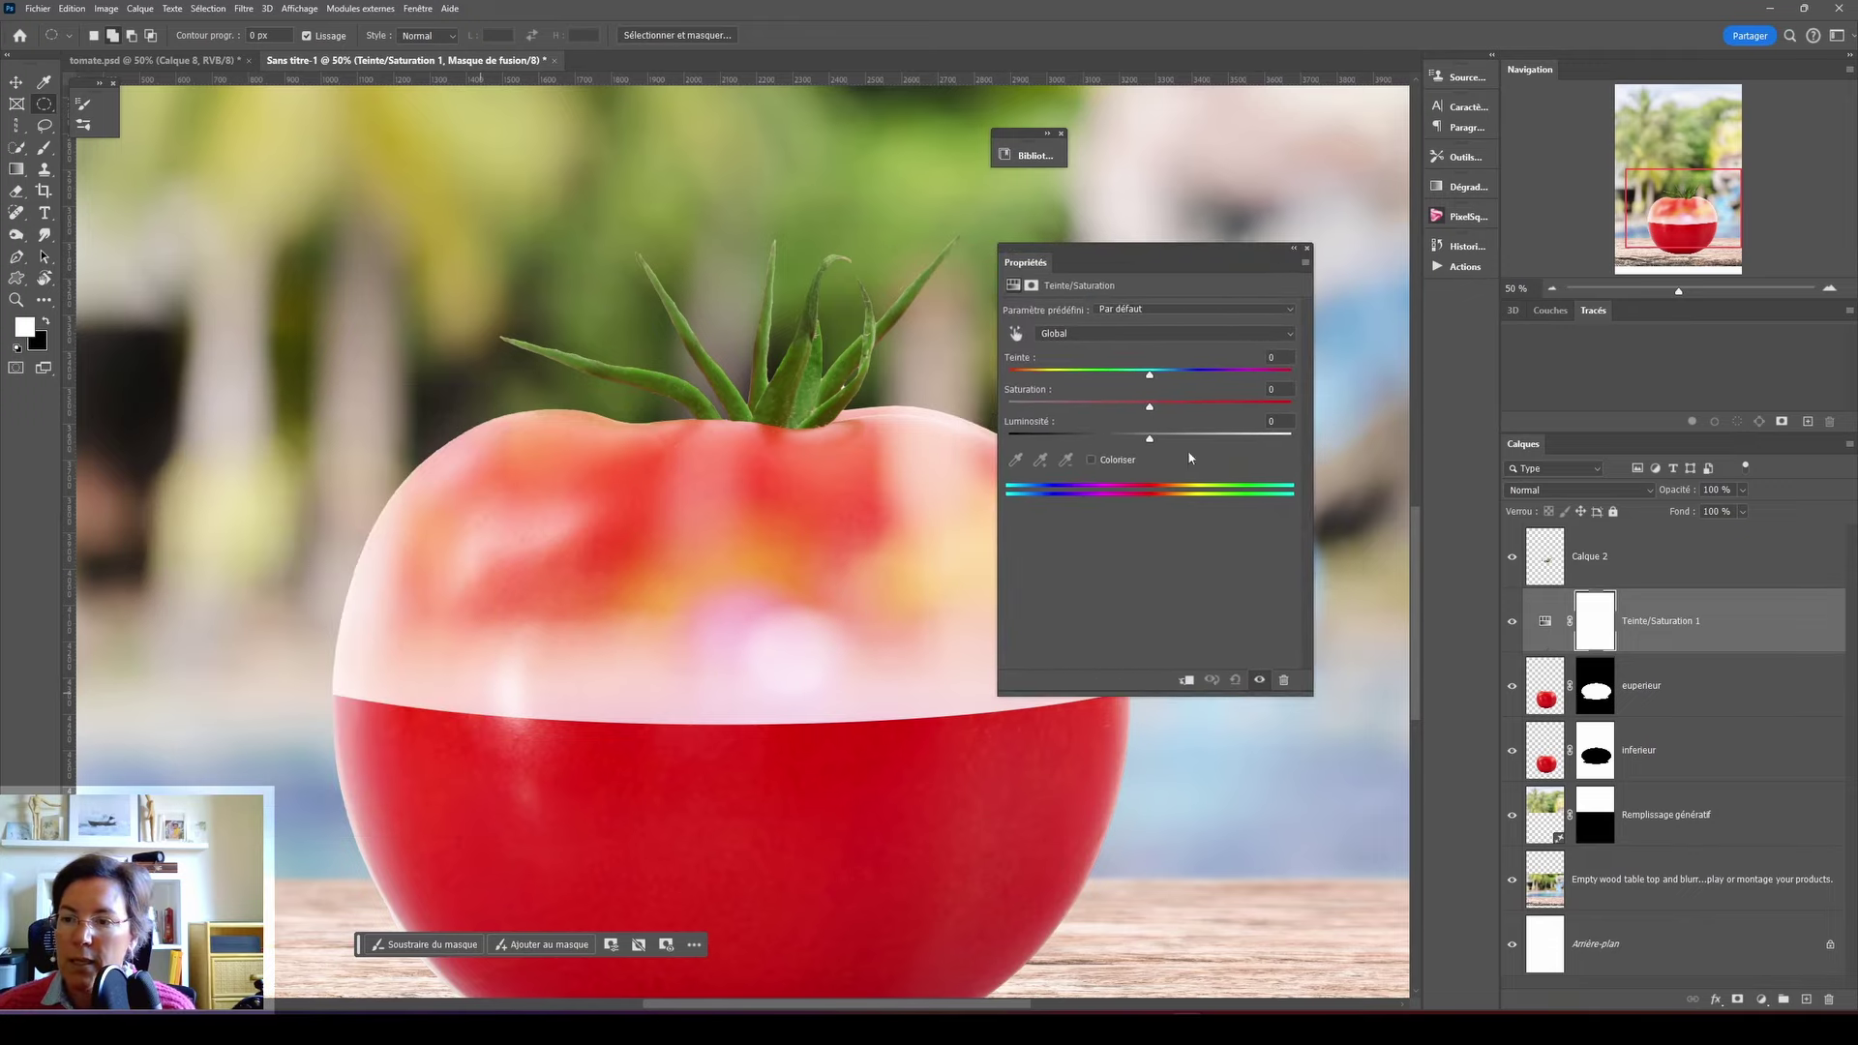
pyautogui.click(1189, 682)
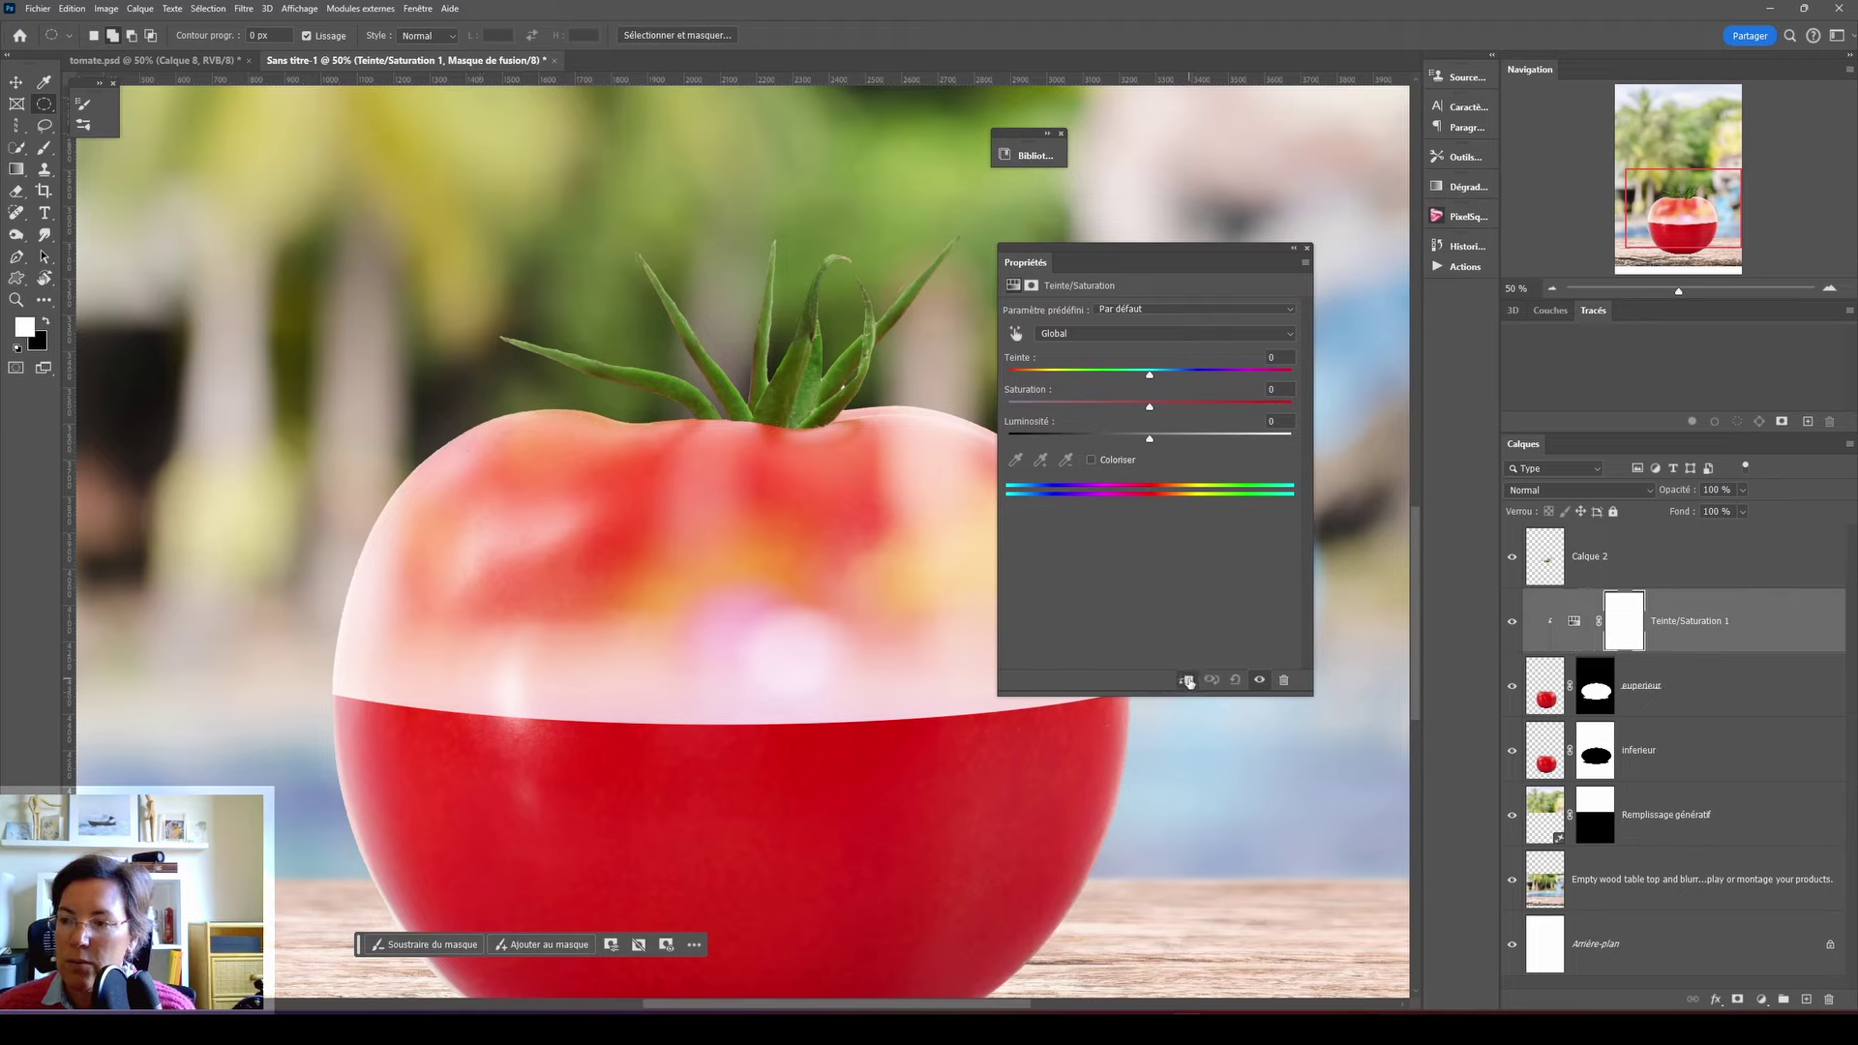
pyautogui.moveTo(1249, 253); pyautogui.dragTo(1318, 211)
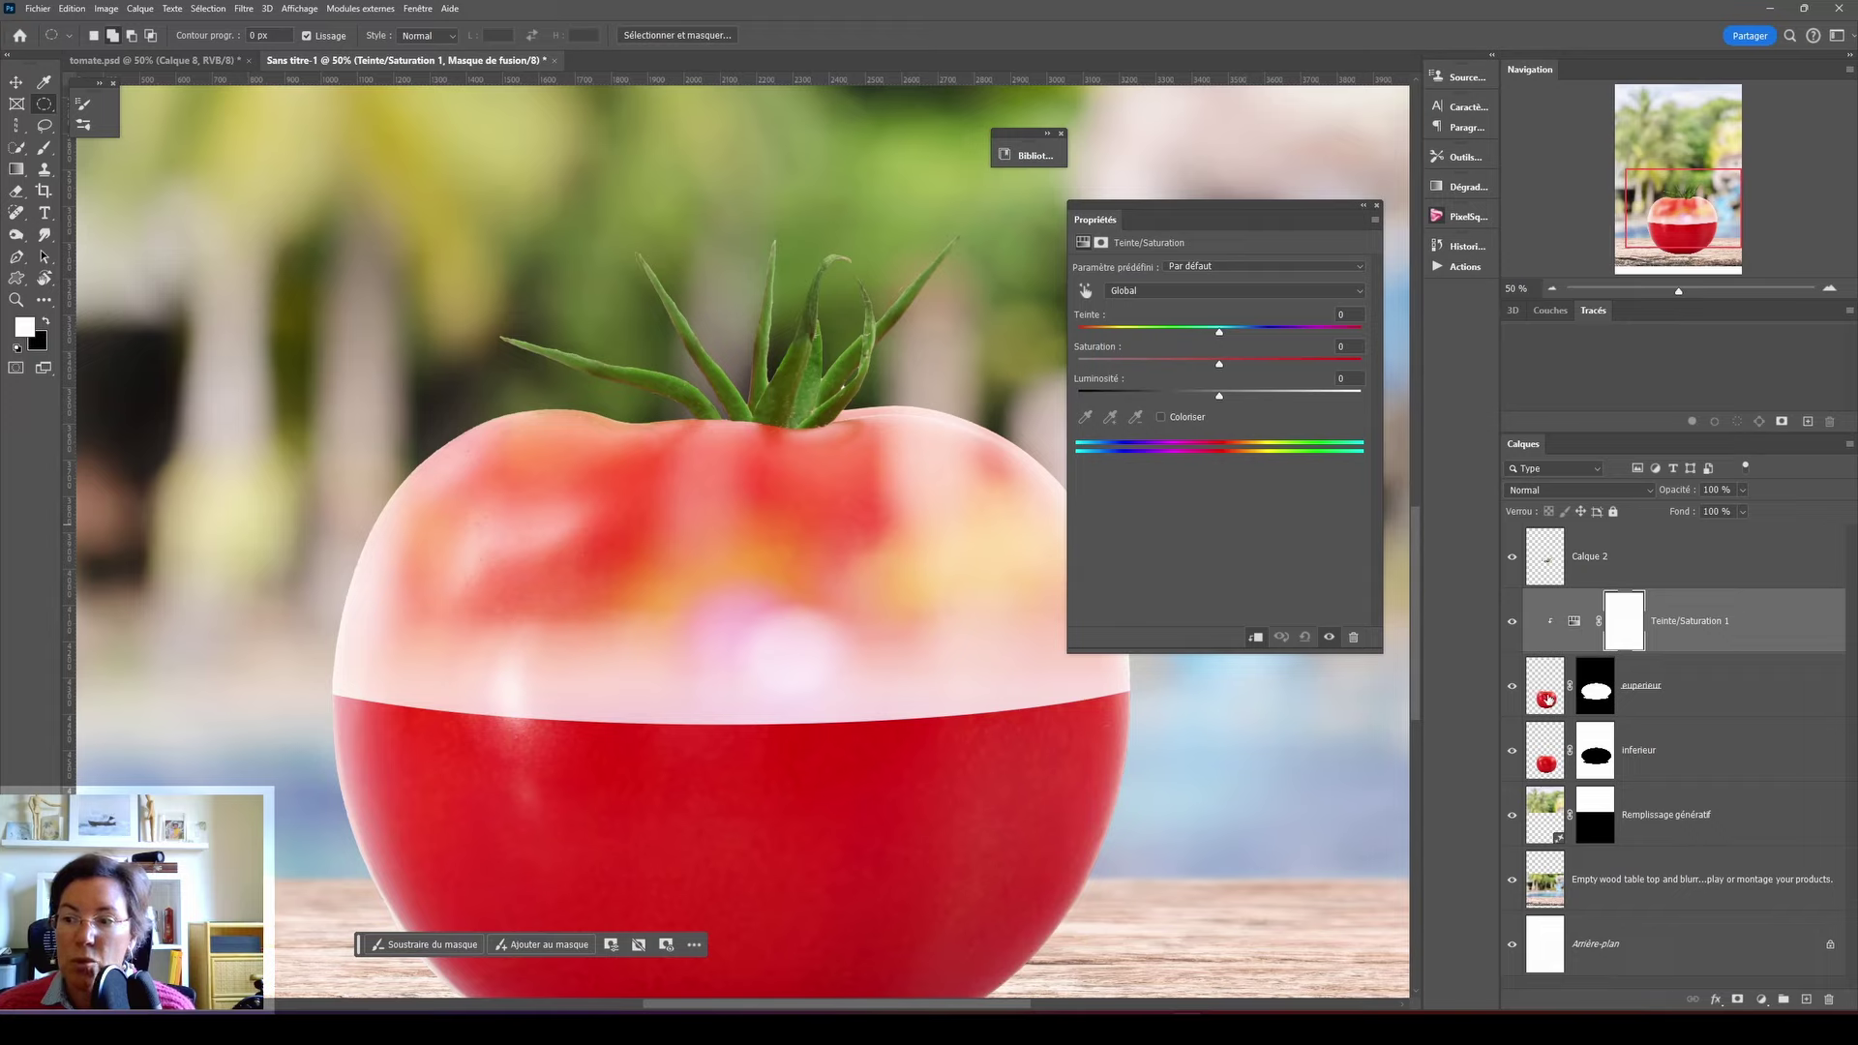
# - Colorize the top half with Teinte 18, Saturation 39, Luminosité -7
pyautogui.moveTo(1220, 363); pyautogui.dragTo(1140, 363)
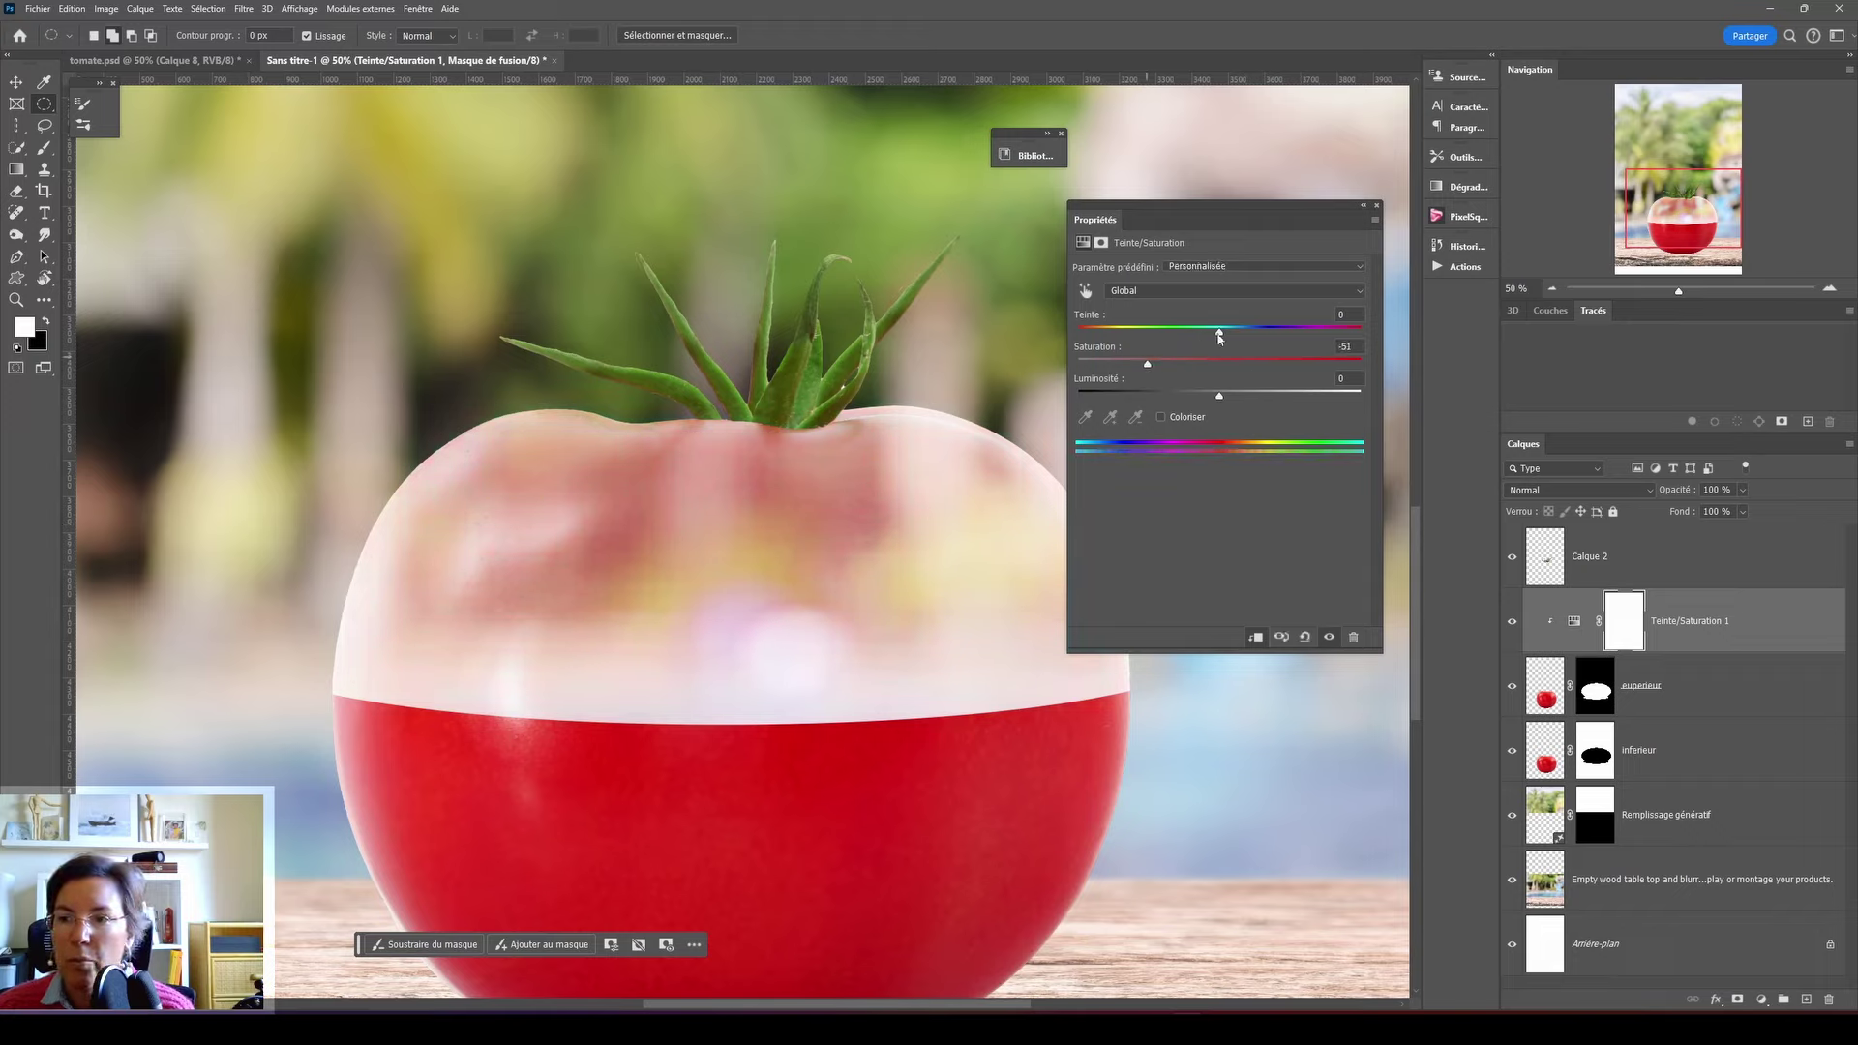
pyautogui.moveTo(1220, 335); pyautogui.dragTo(1097, 334)
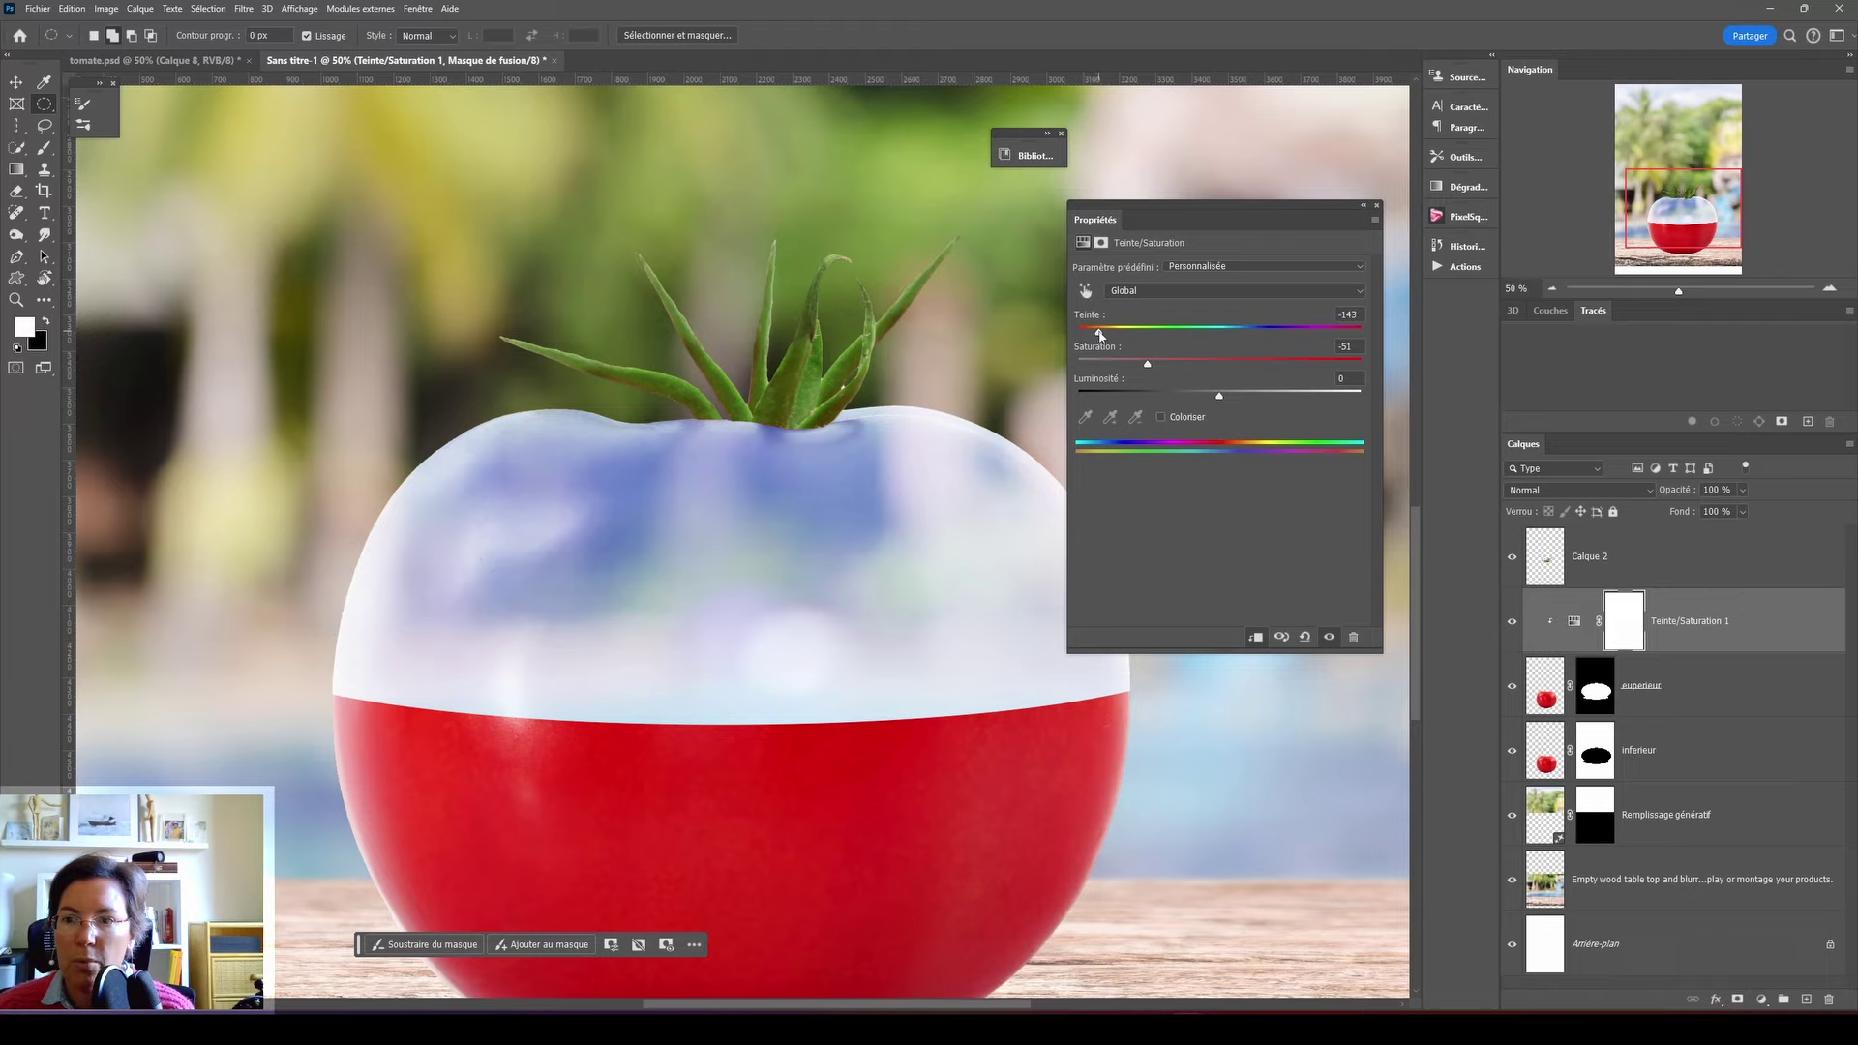
pyautogui.moveTo(1099, 335); pyautogui.dragTo(1104, 336)
pyautogui.click(1161, 417)
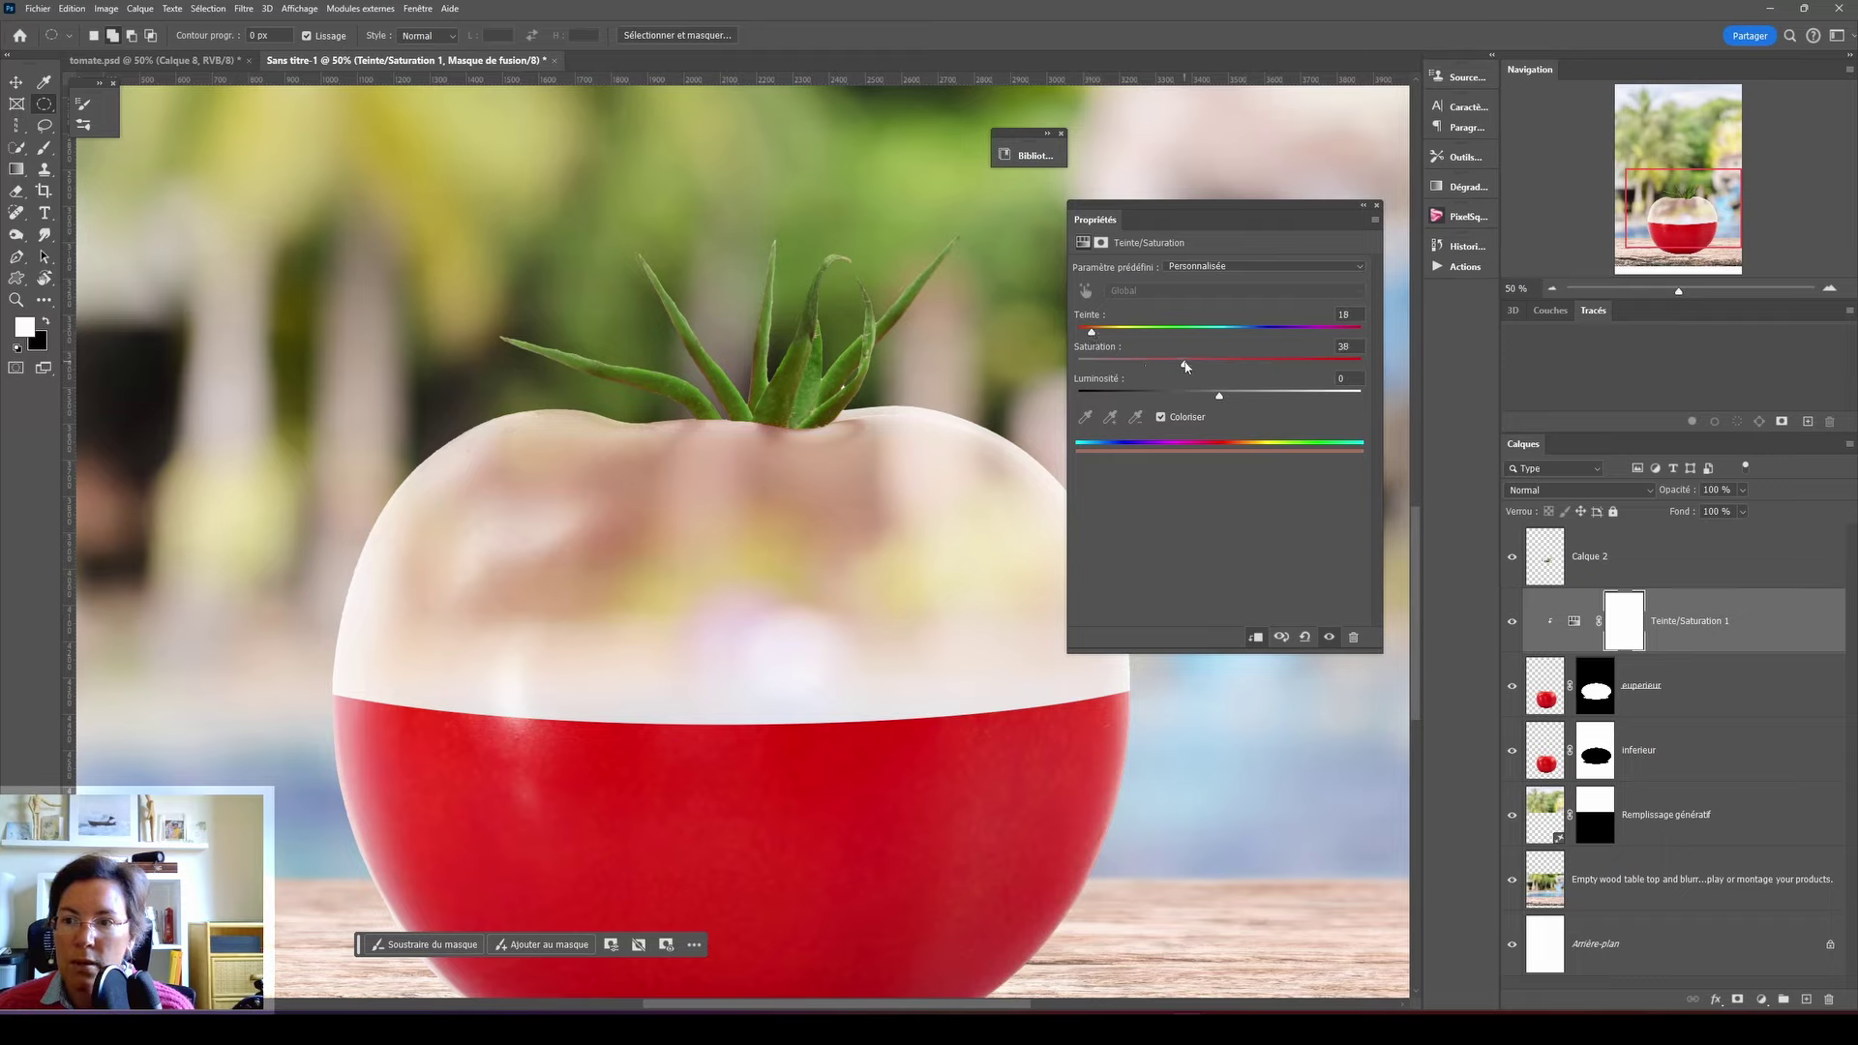
pyautogui.moveTo(1223, 398)
pyautogui.mouseDown()
pyautogui.moveTo(1245, 399)
pyautogui.moveTo(1218, 399)
pyautogui.mouseUp()
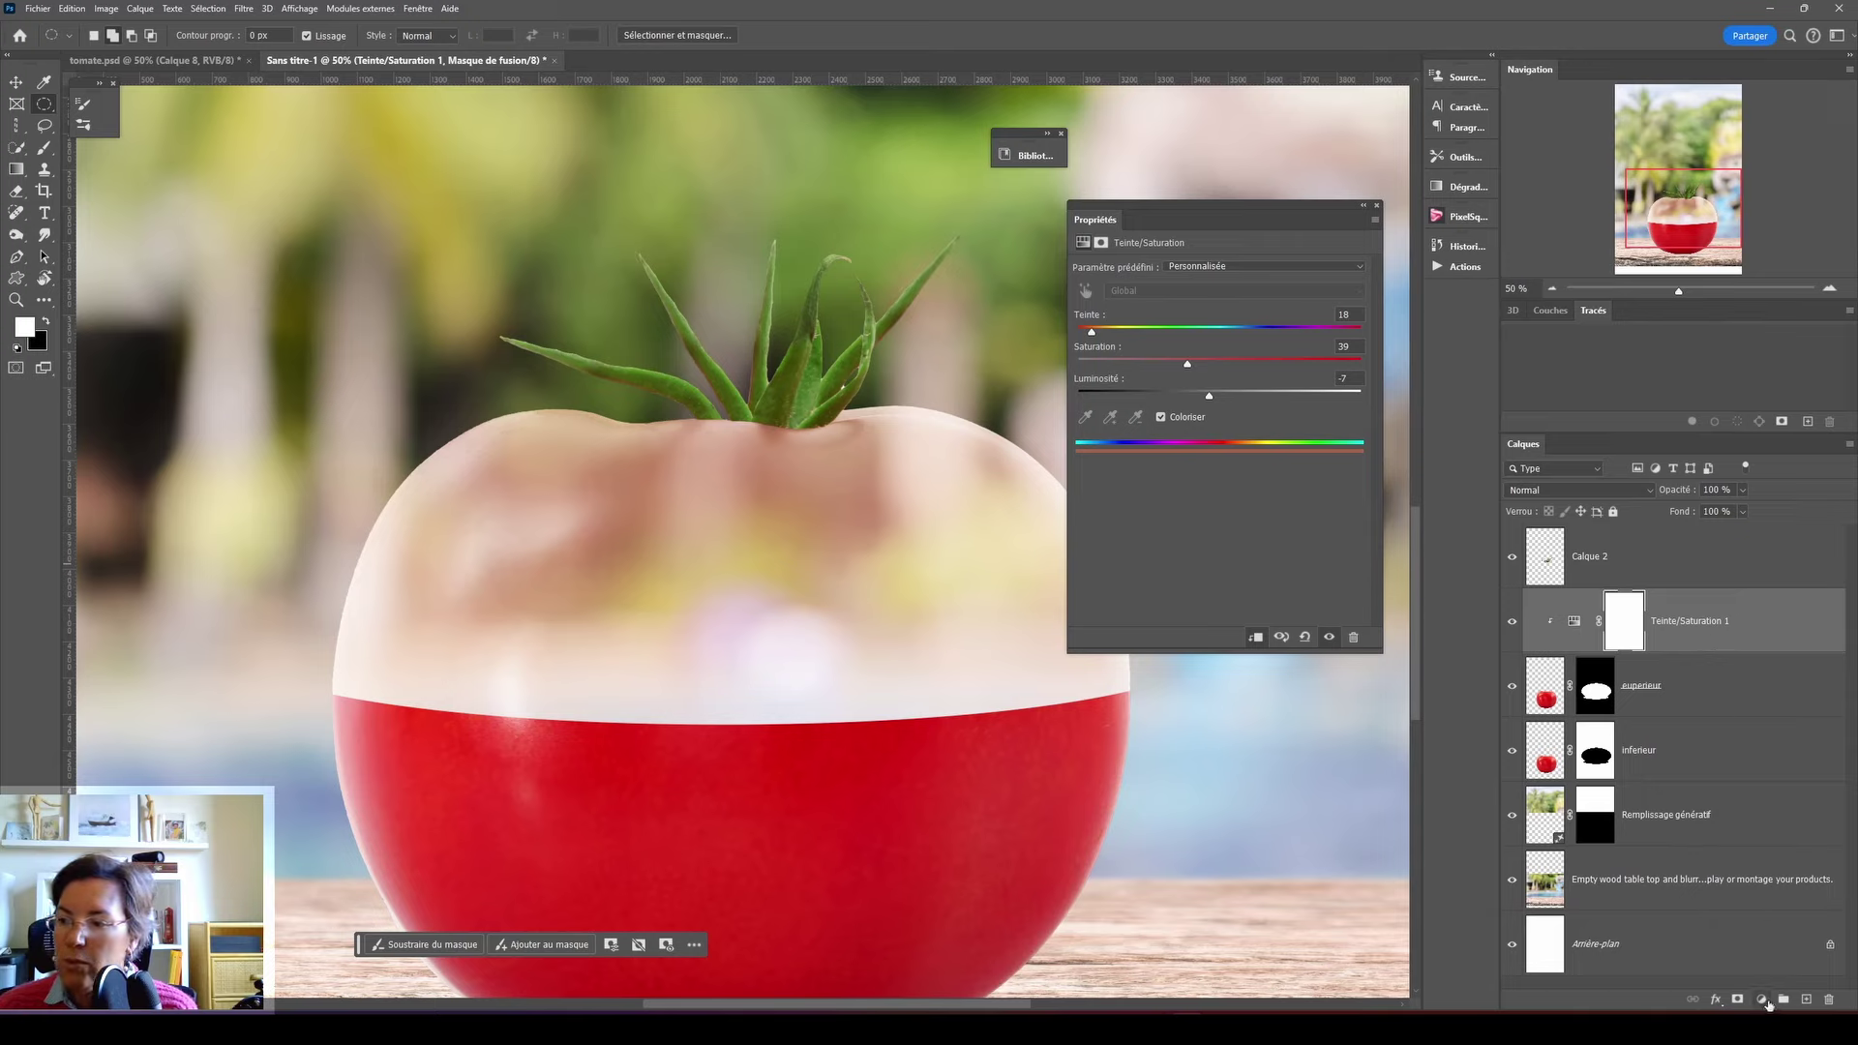
pyautogui.click(1762, 1000)
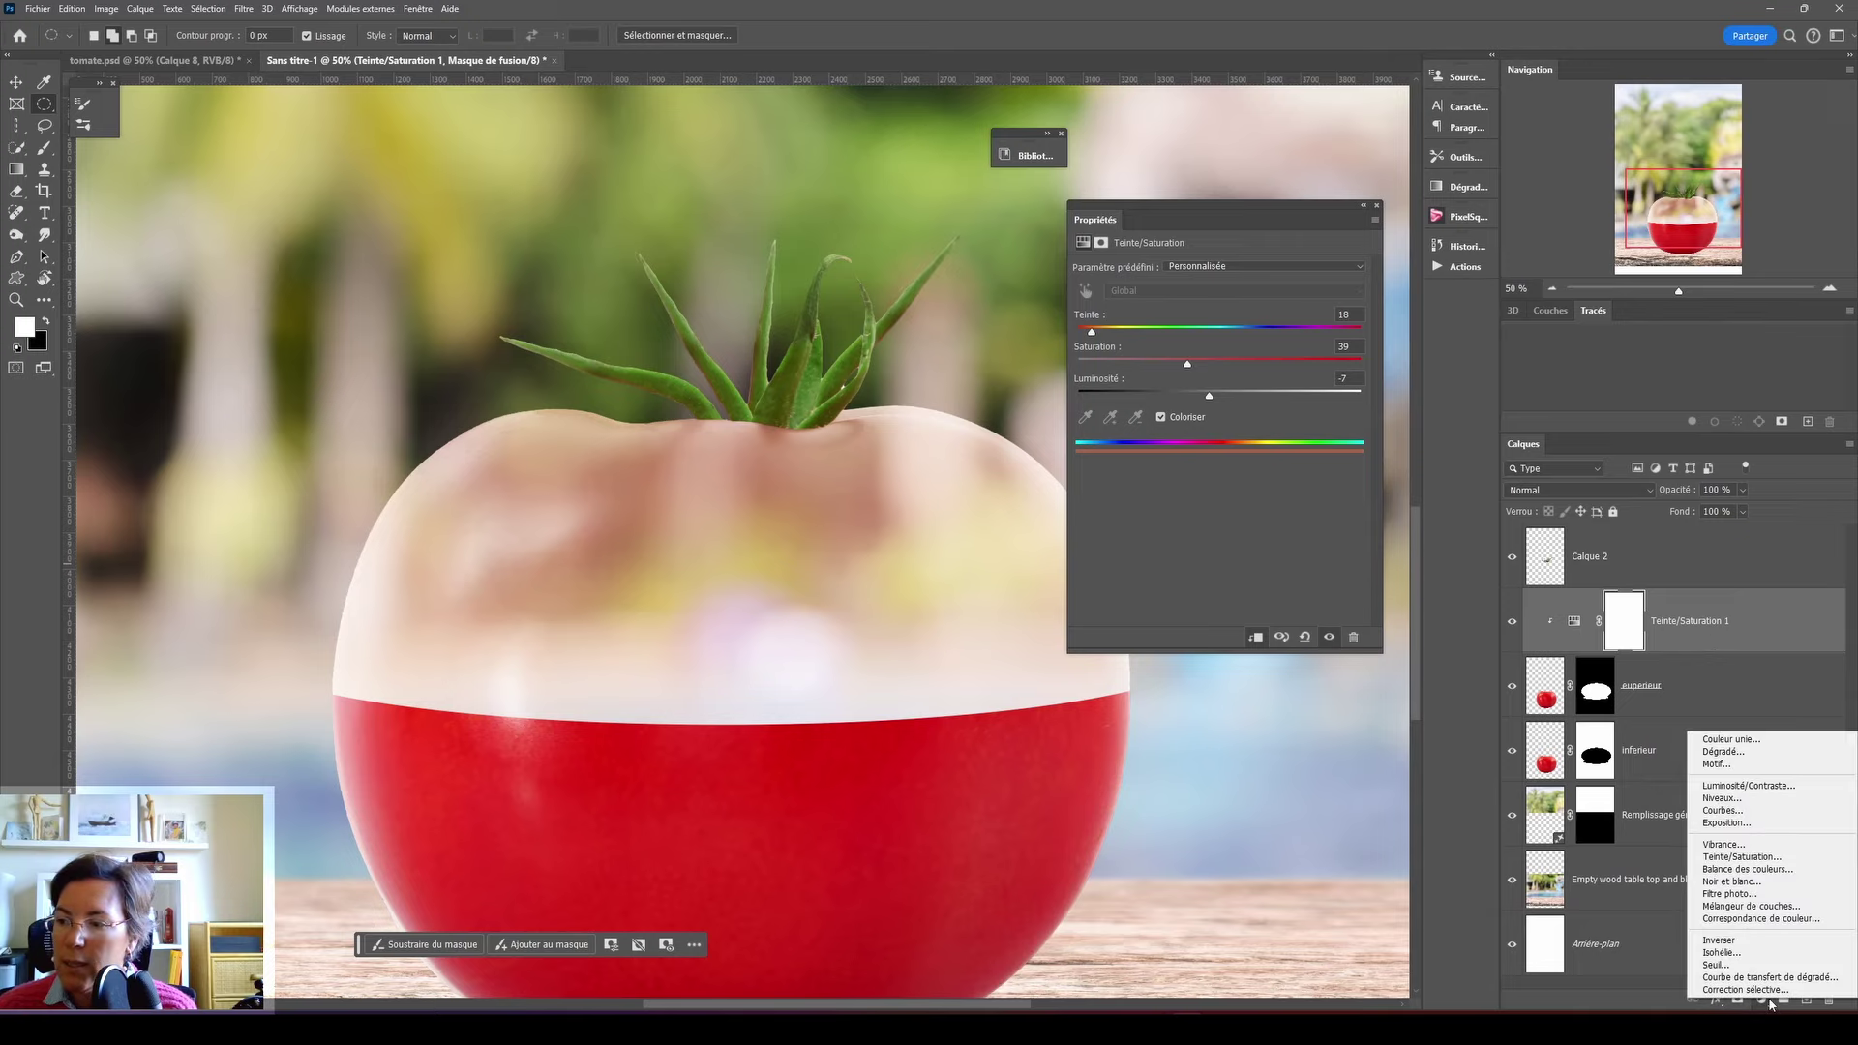
# - Add a clipped Niveaux adjustment with input levels 95 / 0.78 / 244
pyautogui.click(1725, 797)
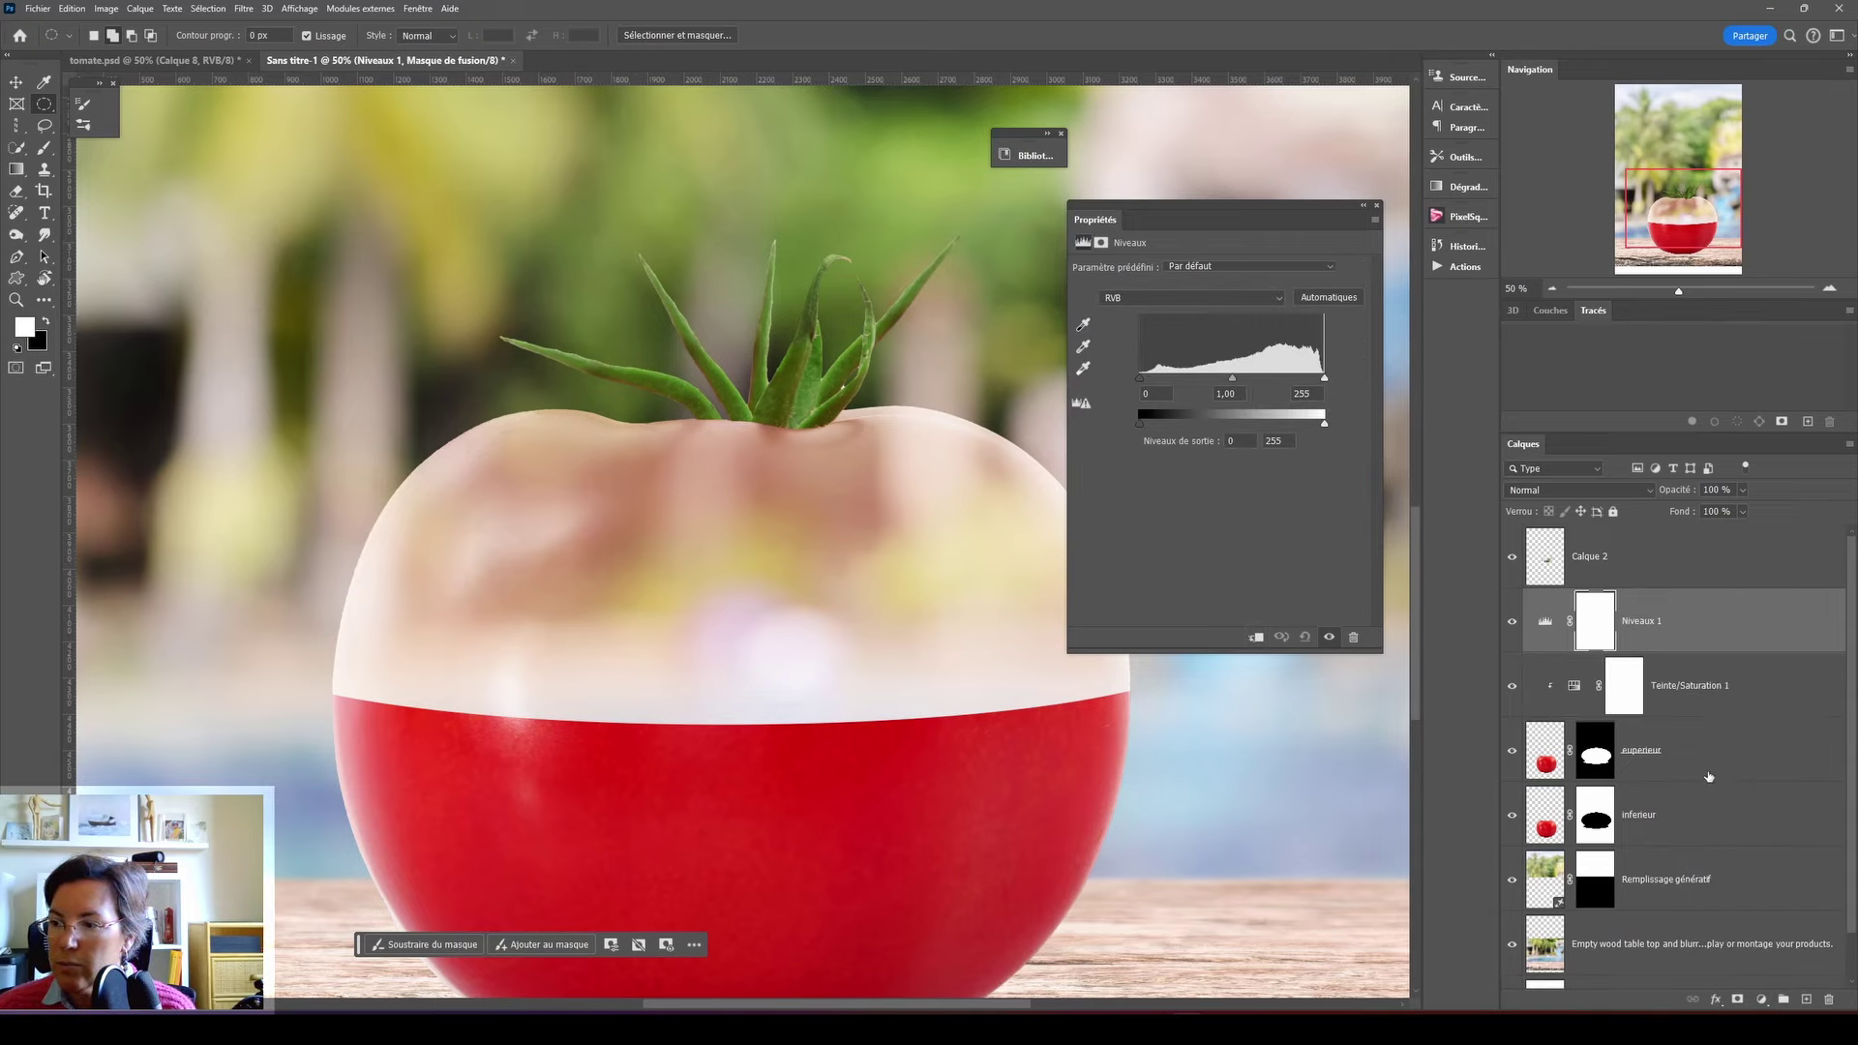
pyautogui.click(1256, 638)
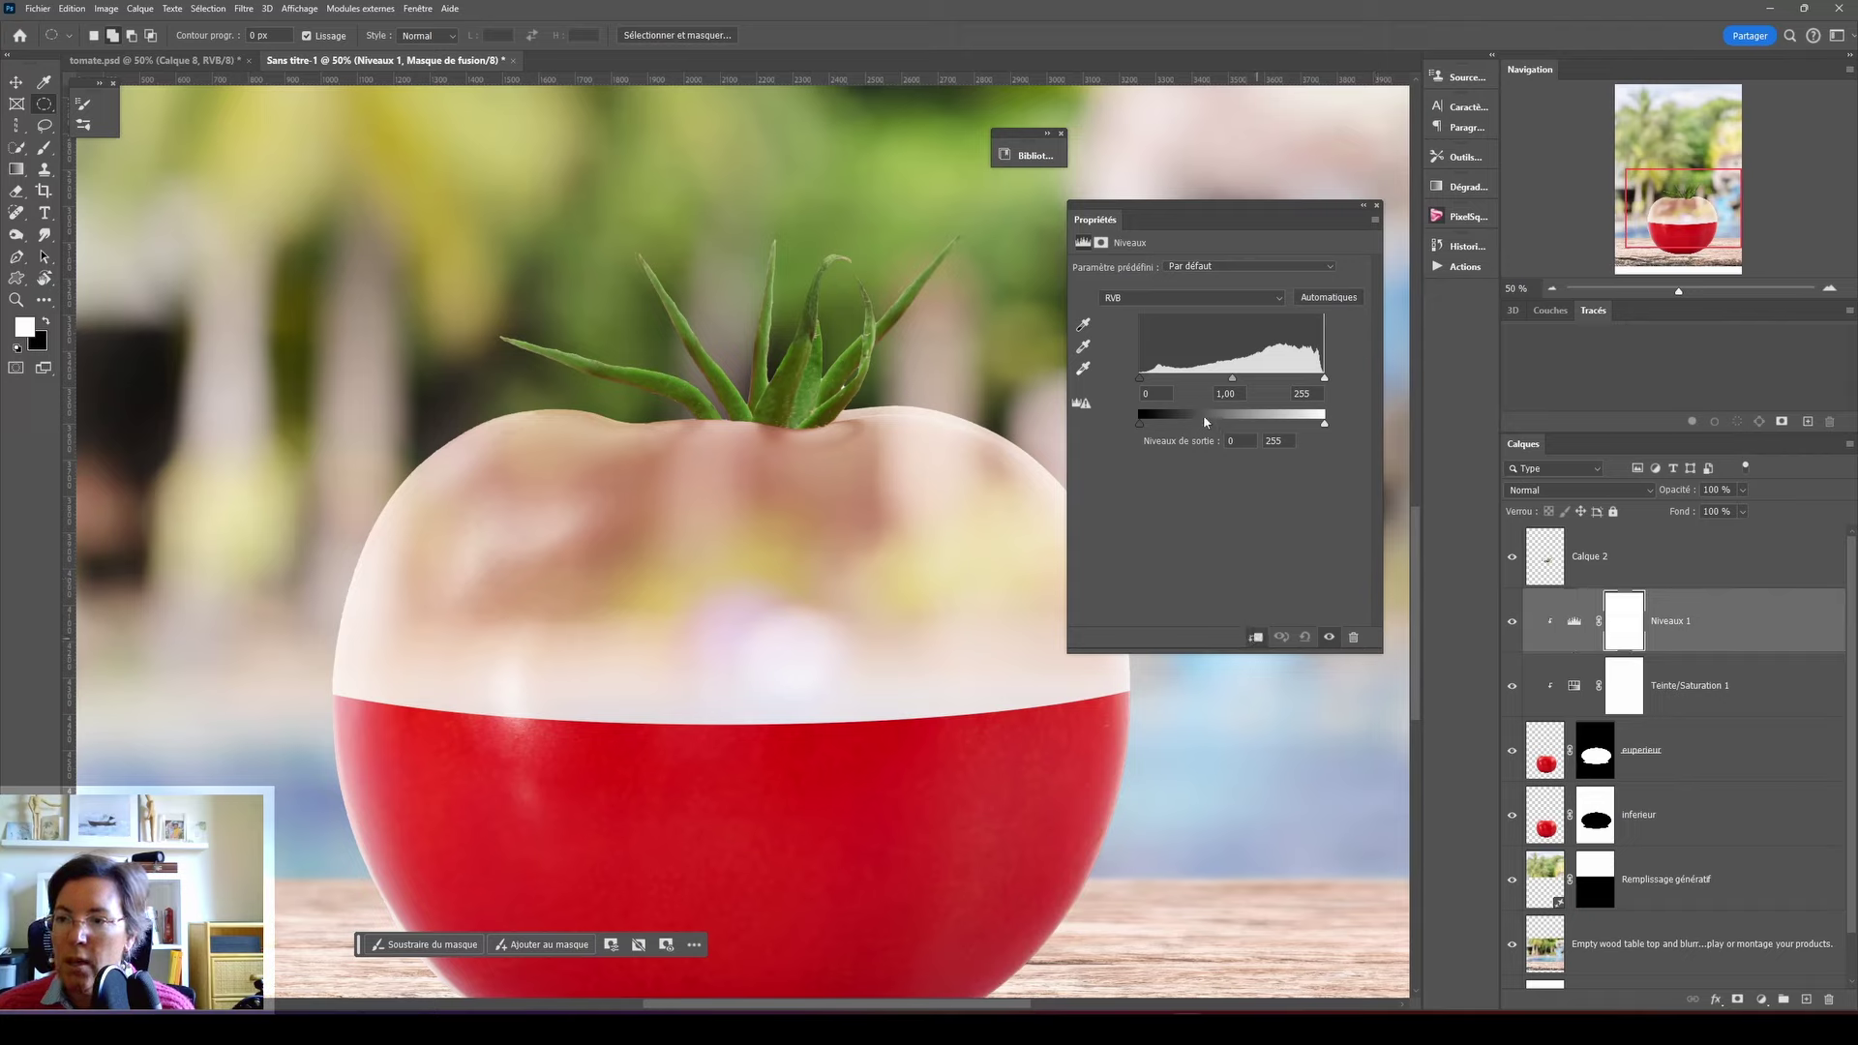
pyautogui.moveTo(1139, 377)
pyautogui.mouseDown()
pyautogui.moveTo(1262, 378)
pyautogui.moveTo(1200, 377)
pyautogui.mouseUp()
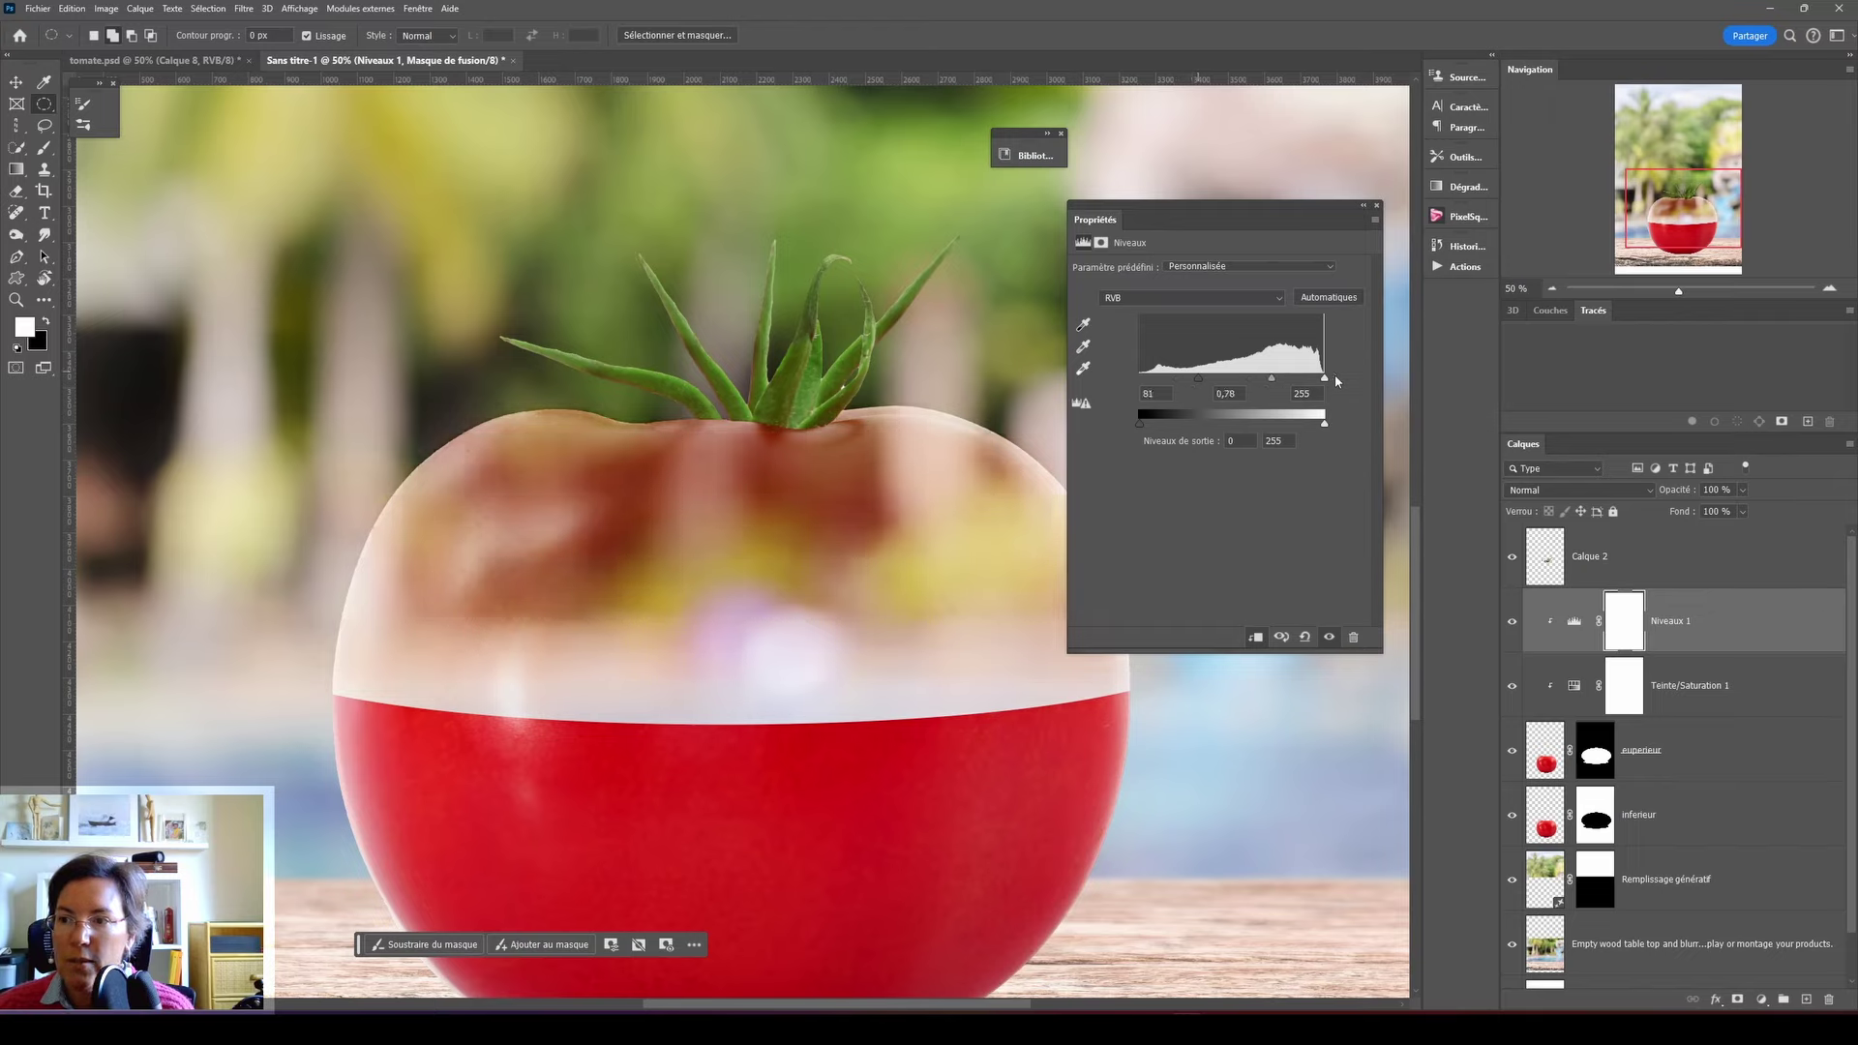
pyautogui.moveTo(1324, 378); pyautogui.dragTo(1330, 420)
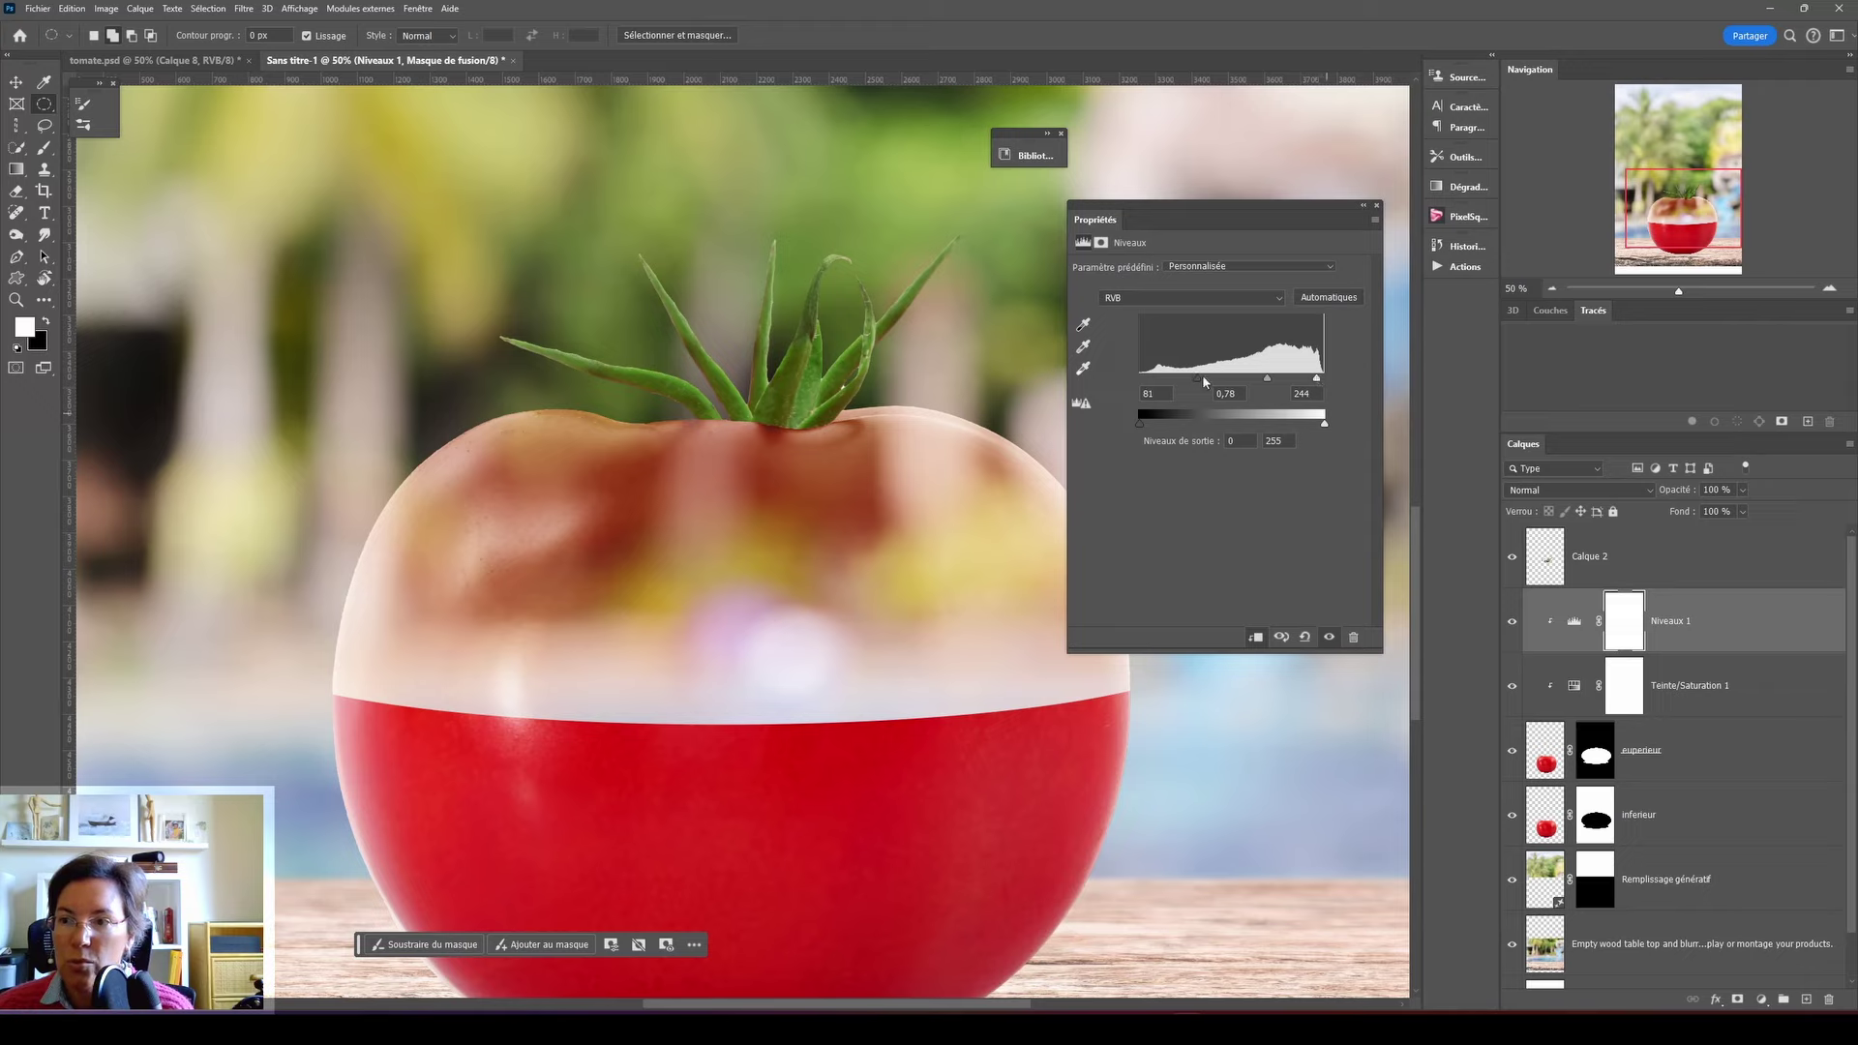
pyautogui.moveTo(1204, 380); pyautogui.dragTo(1209, 377)
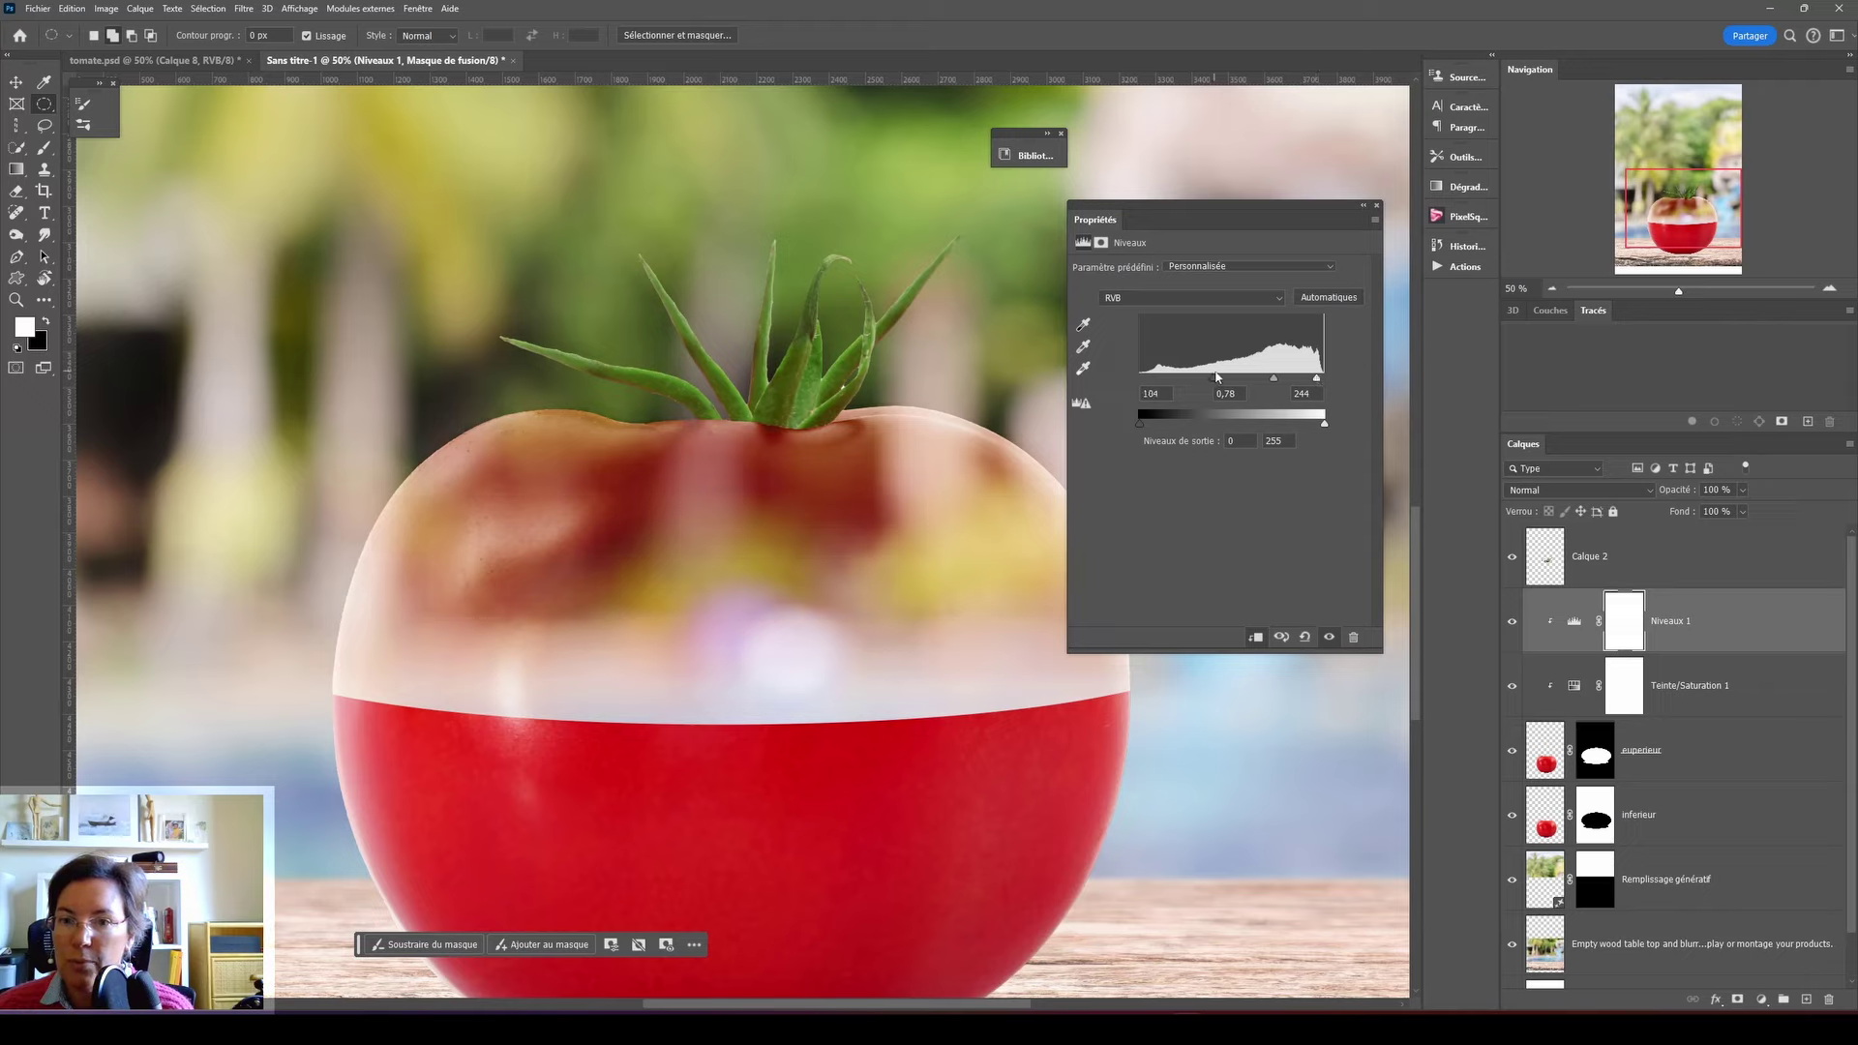
# - Lower the superieur layer's opacity to 79%
pyautogui.click(1573, 690)
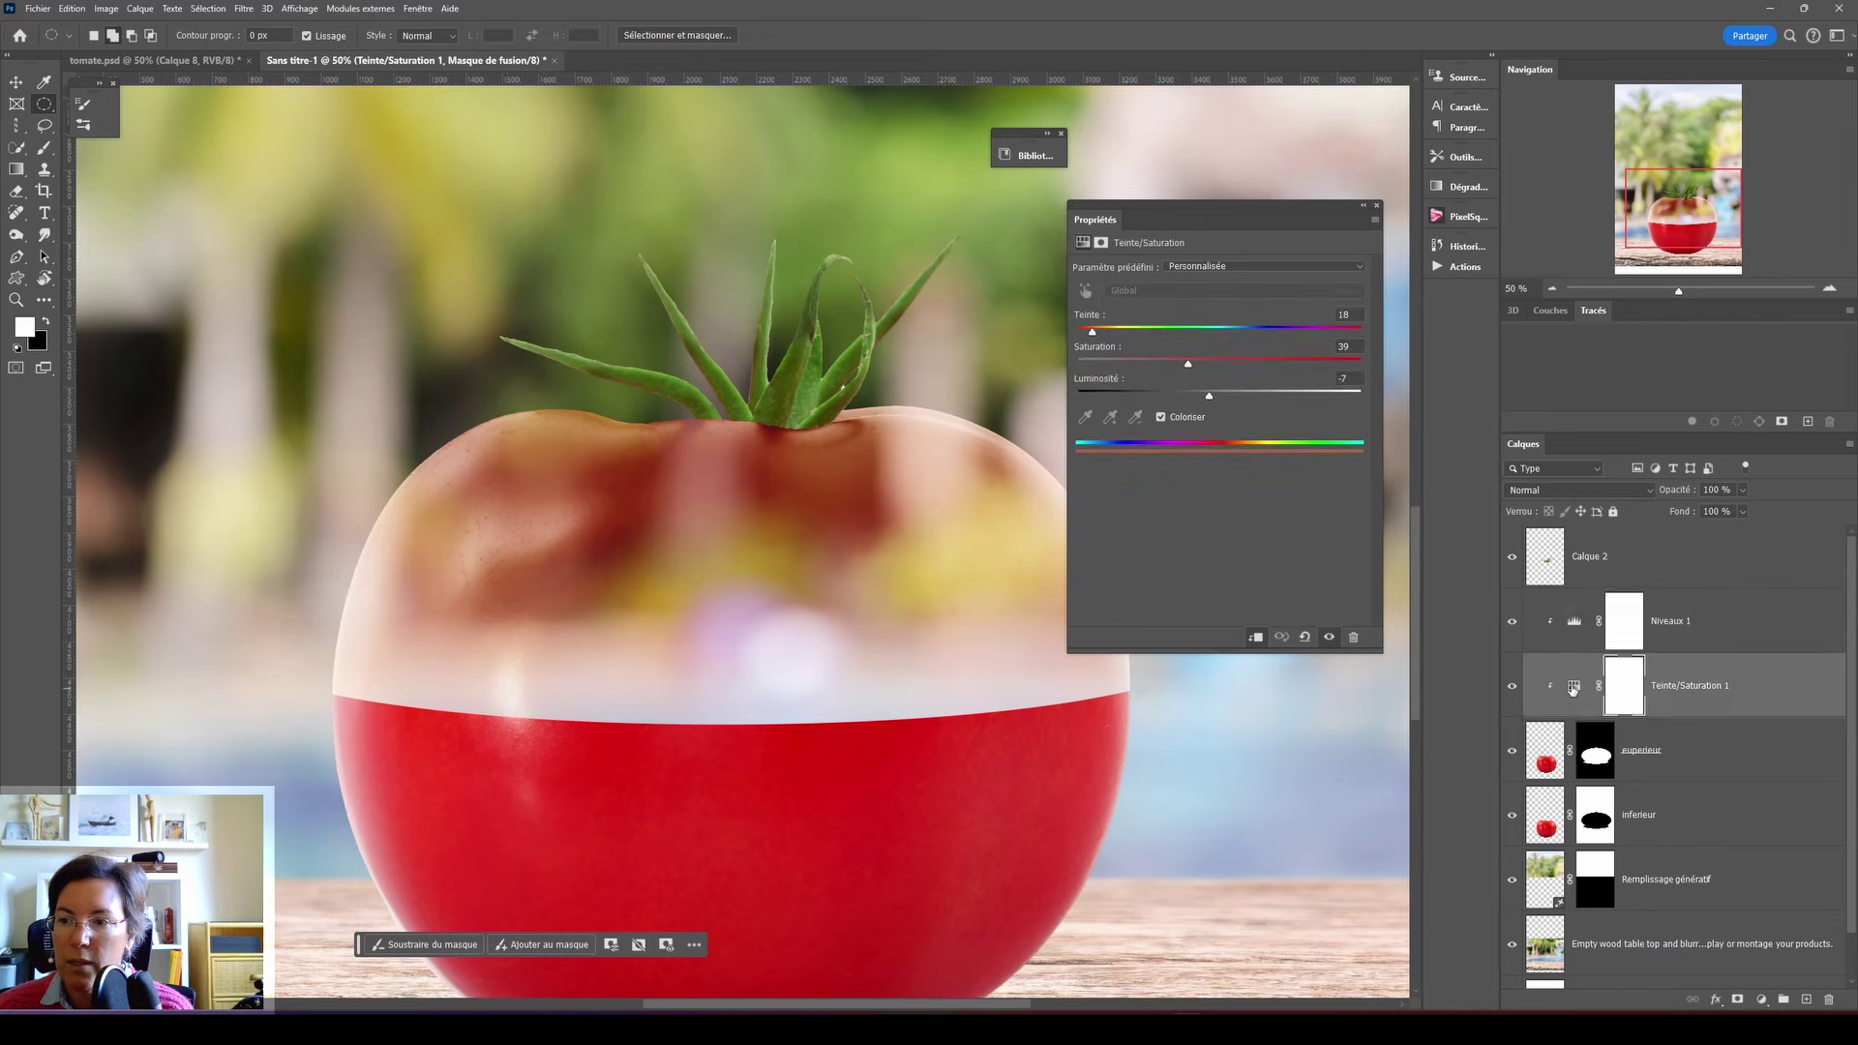
pyautogui.click(1122, 338)
pyautogui.click(1560, 743)
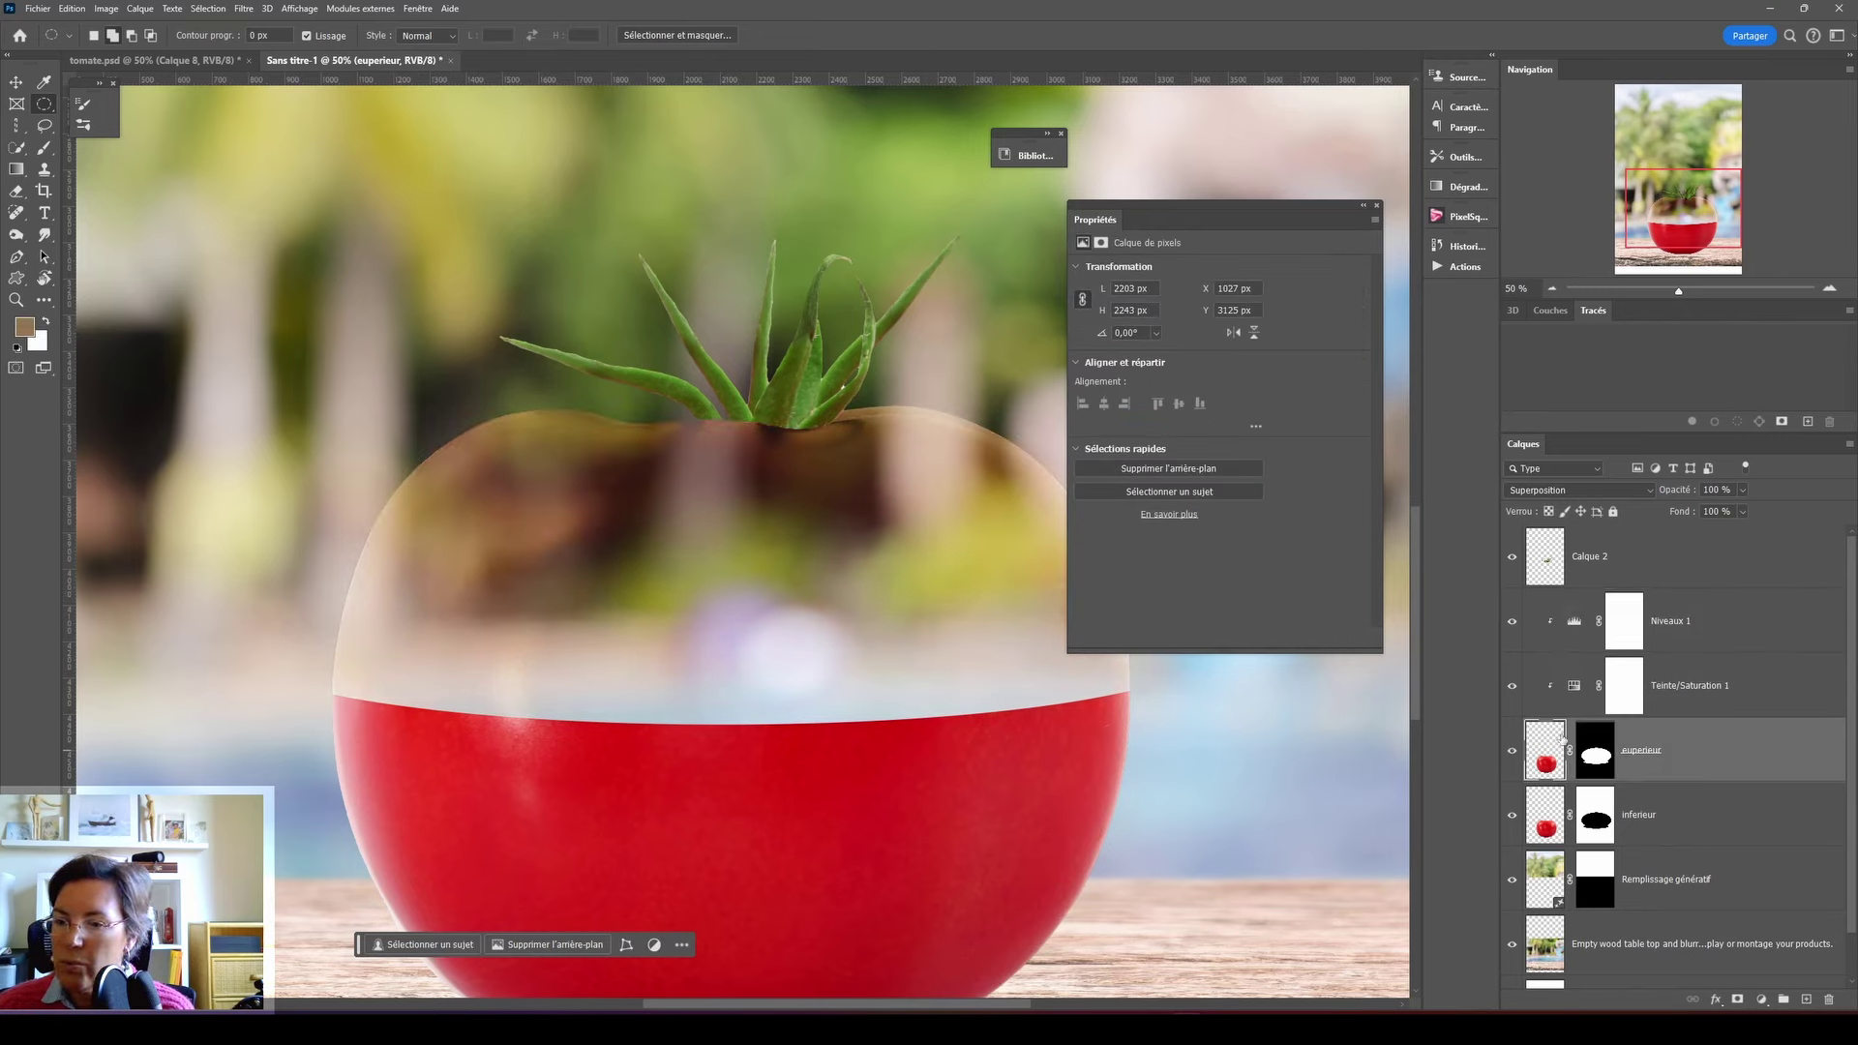
pyautogui.click(1742, 490)
pyautogui.moveTo(1722, 510); pyautogui.dragTo(1719, 510)
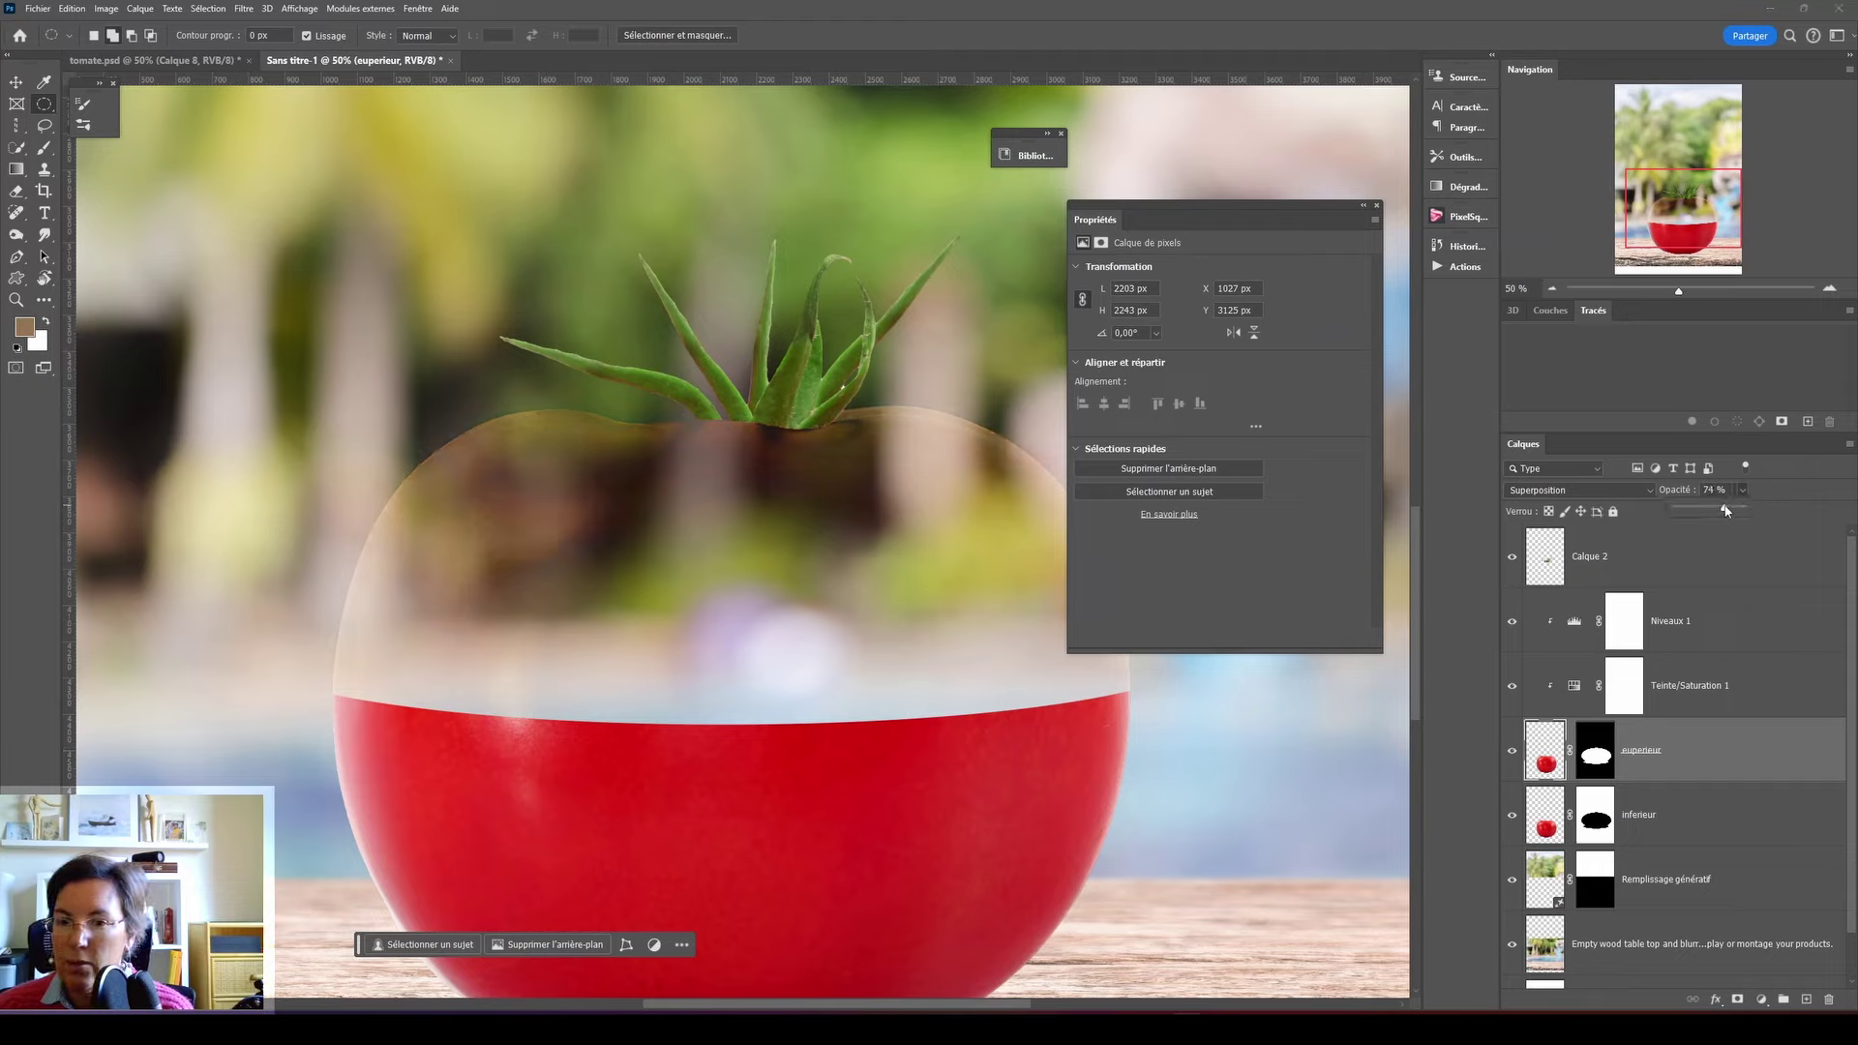
pyautogui.click(1364, 205)
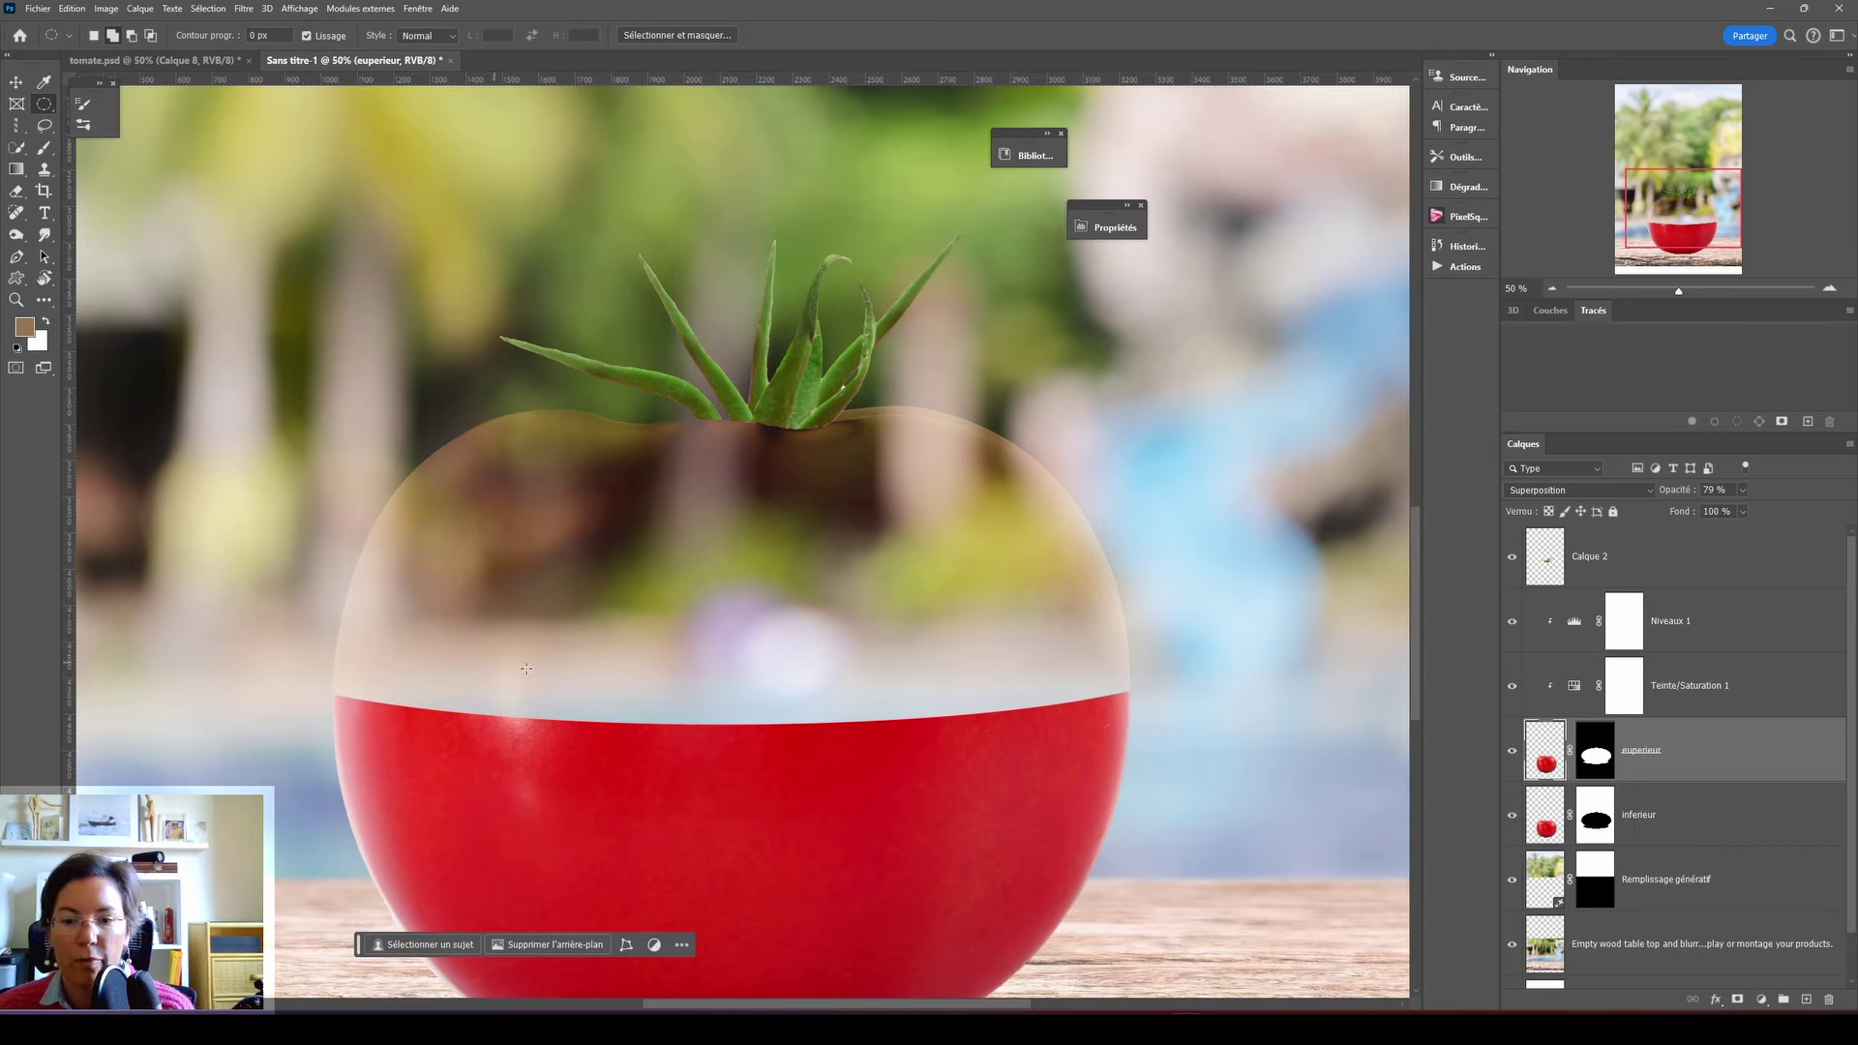
# - Place the tomato-on-white stock photo from the tomate library as a layer
pyautogui.click(1031, 156)
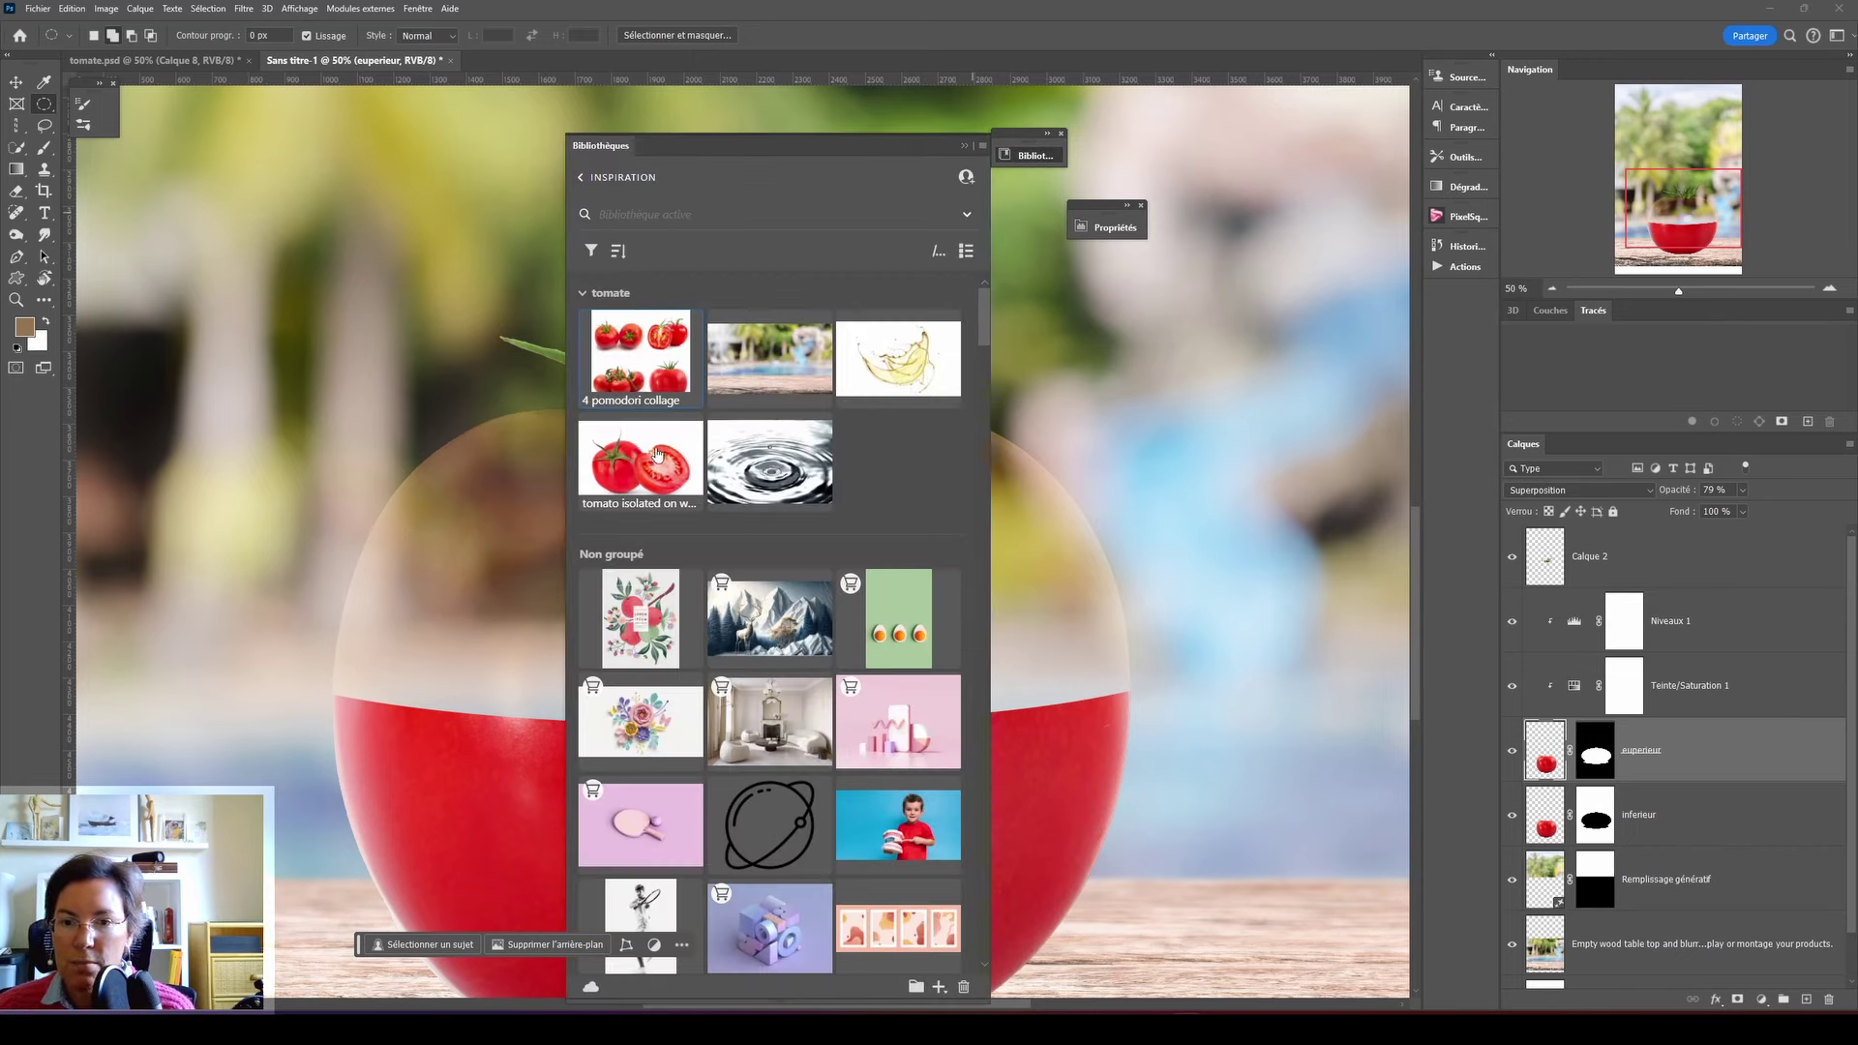
pyautogui.moveTo(650, 462)
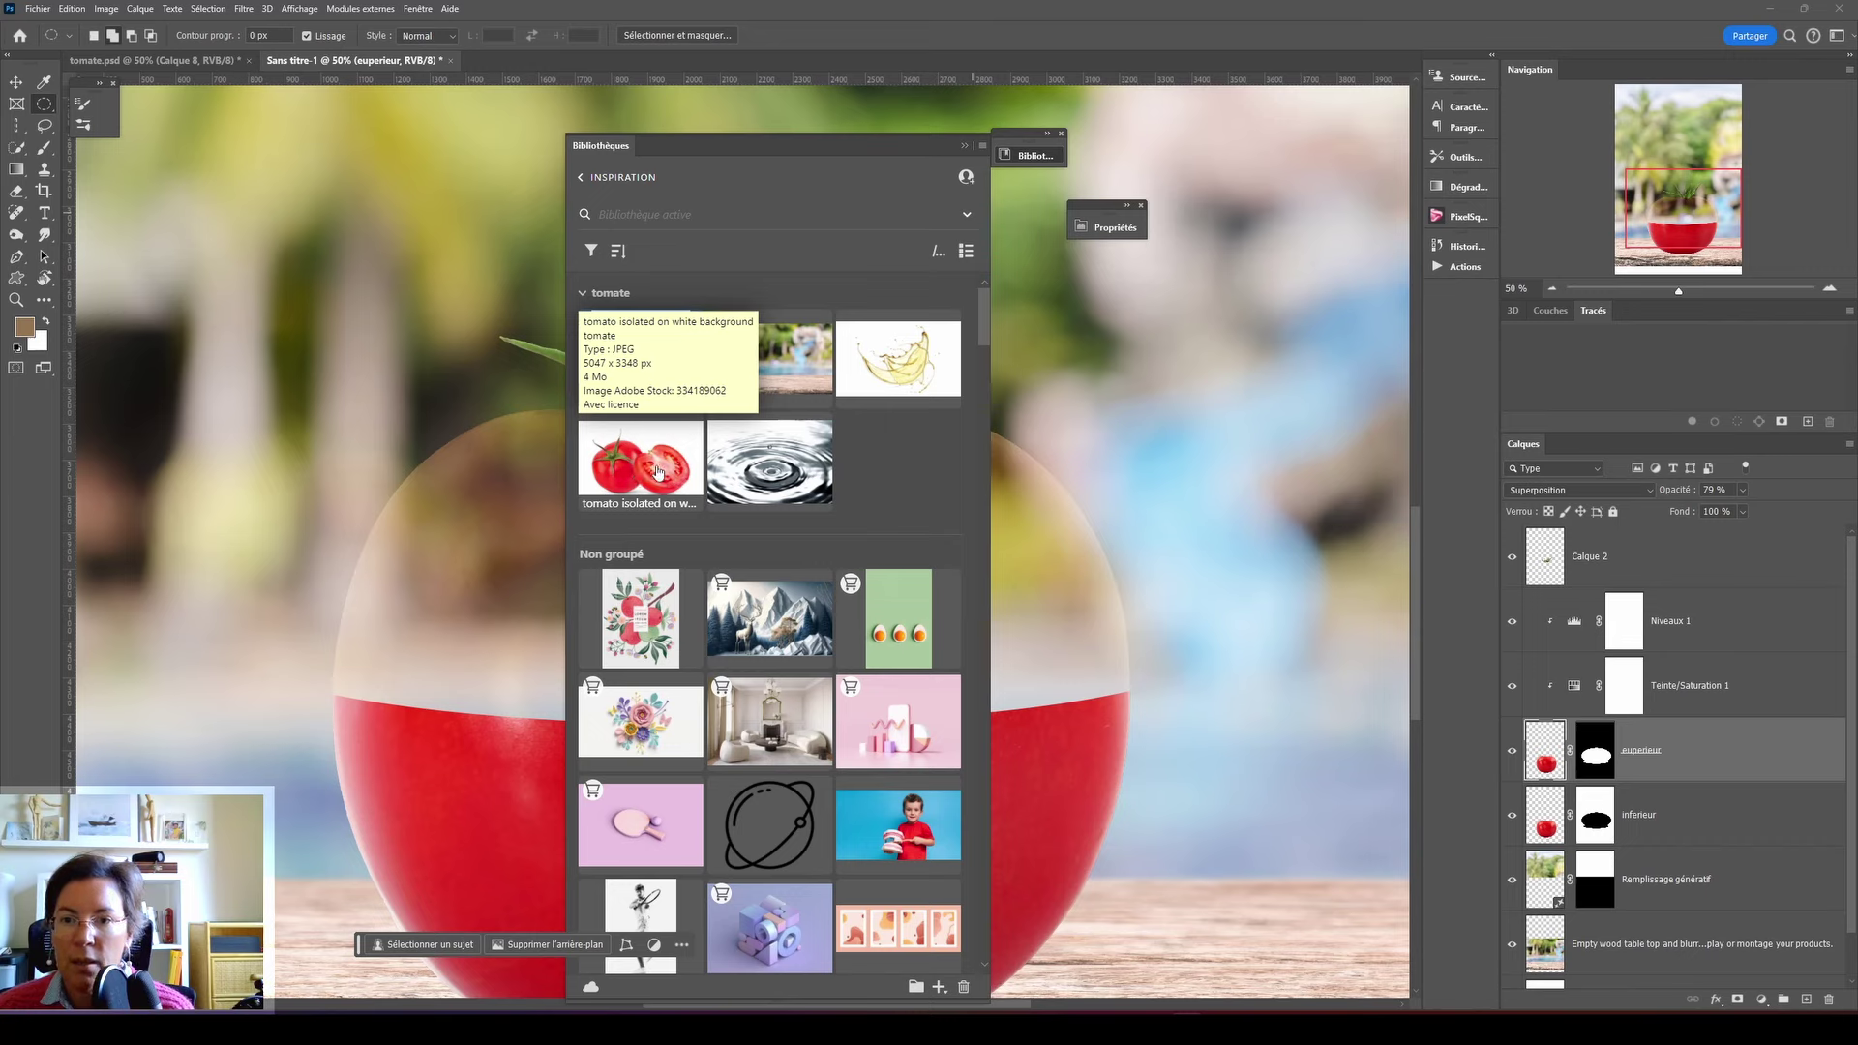
pyautogui.rightClick(658, 474)
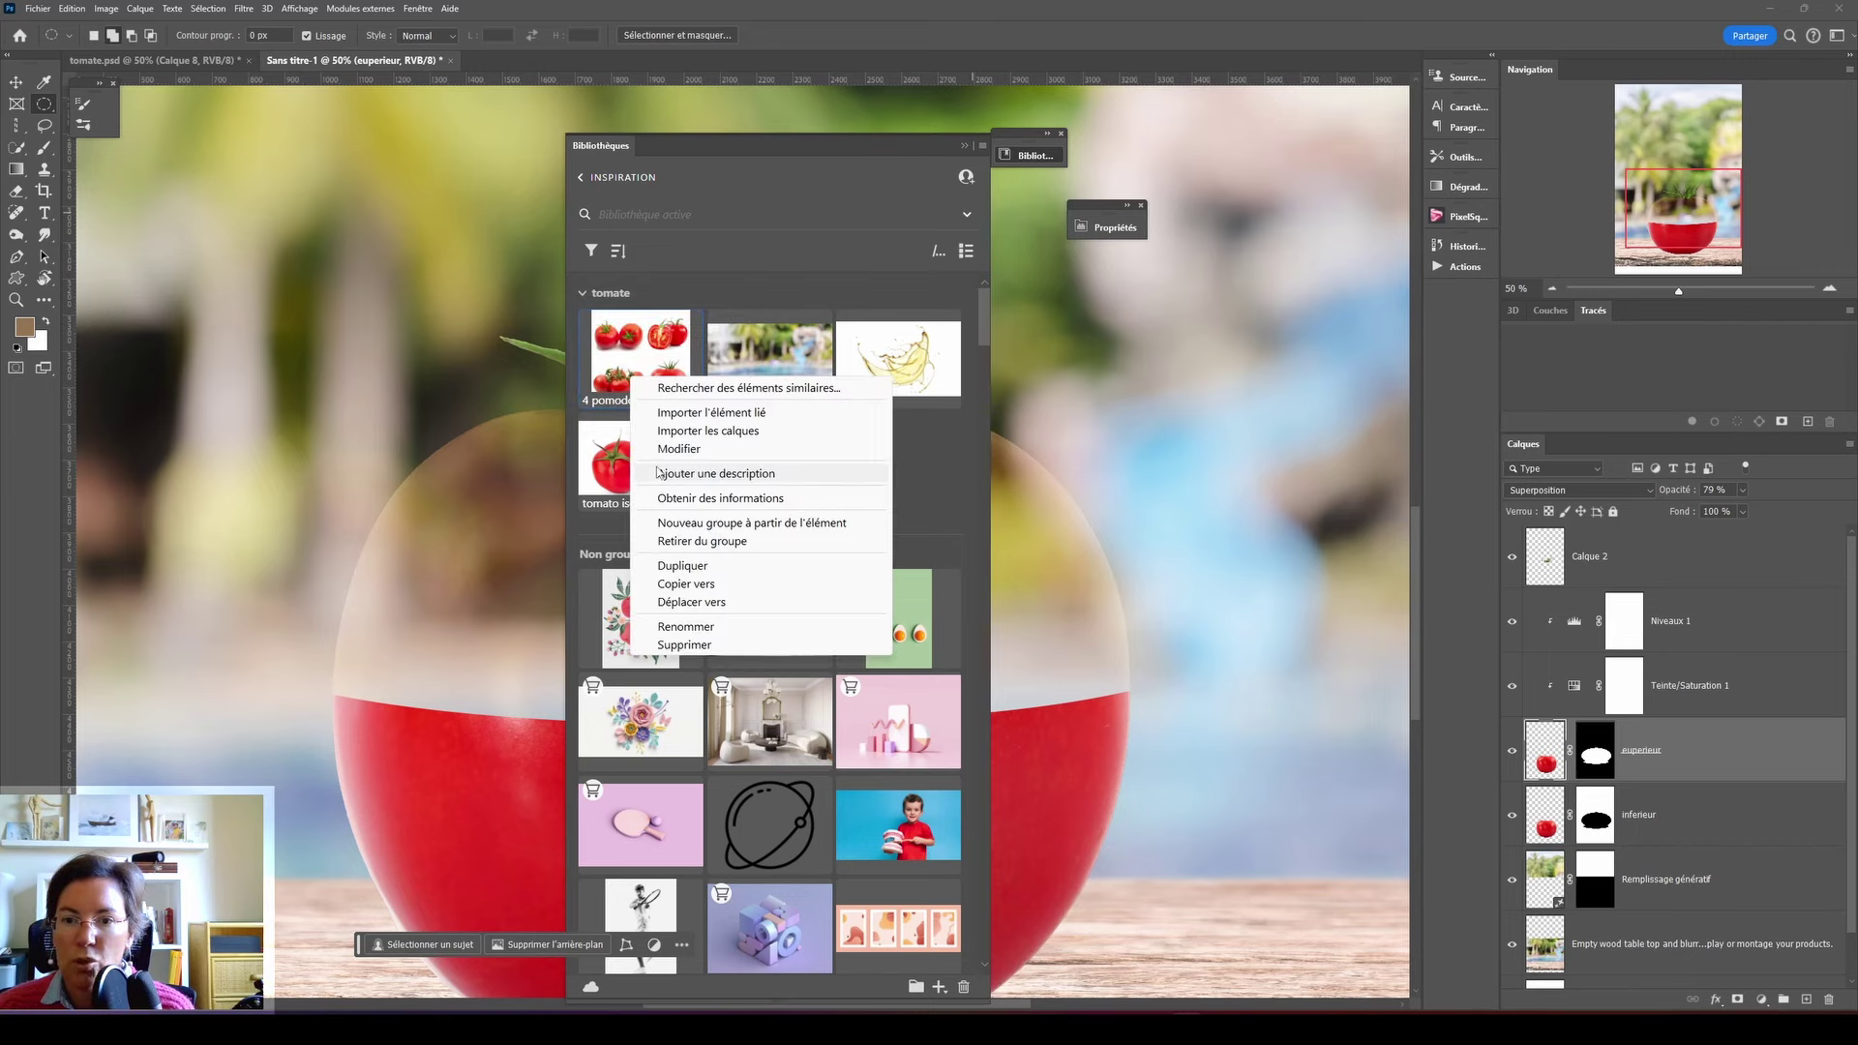
pyautogui.click(730, 437)
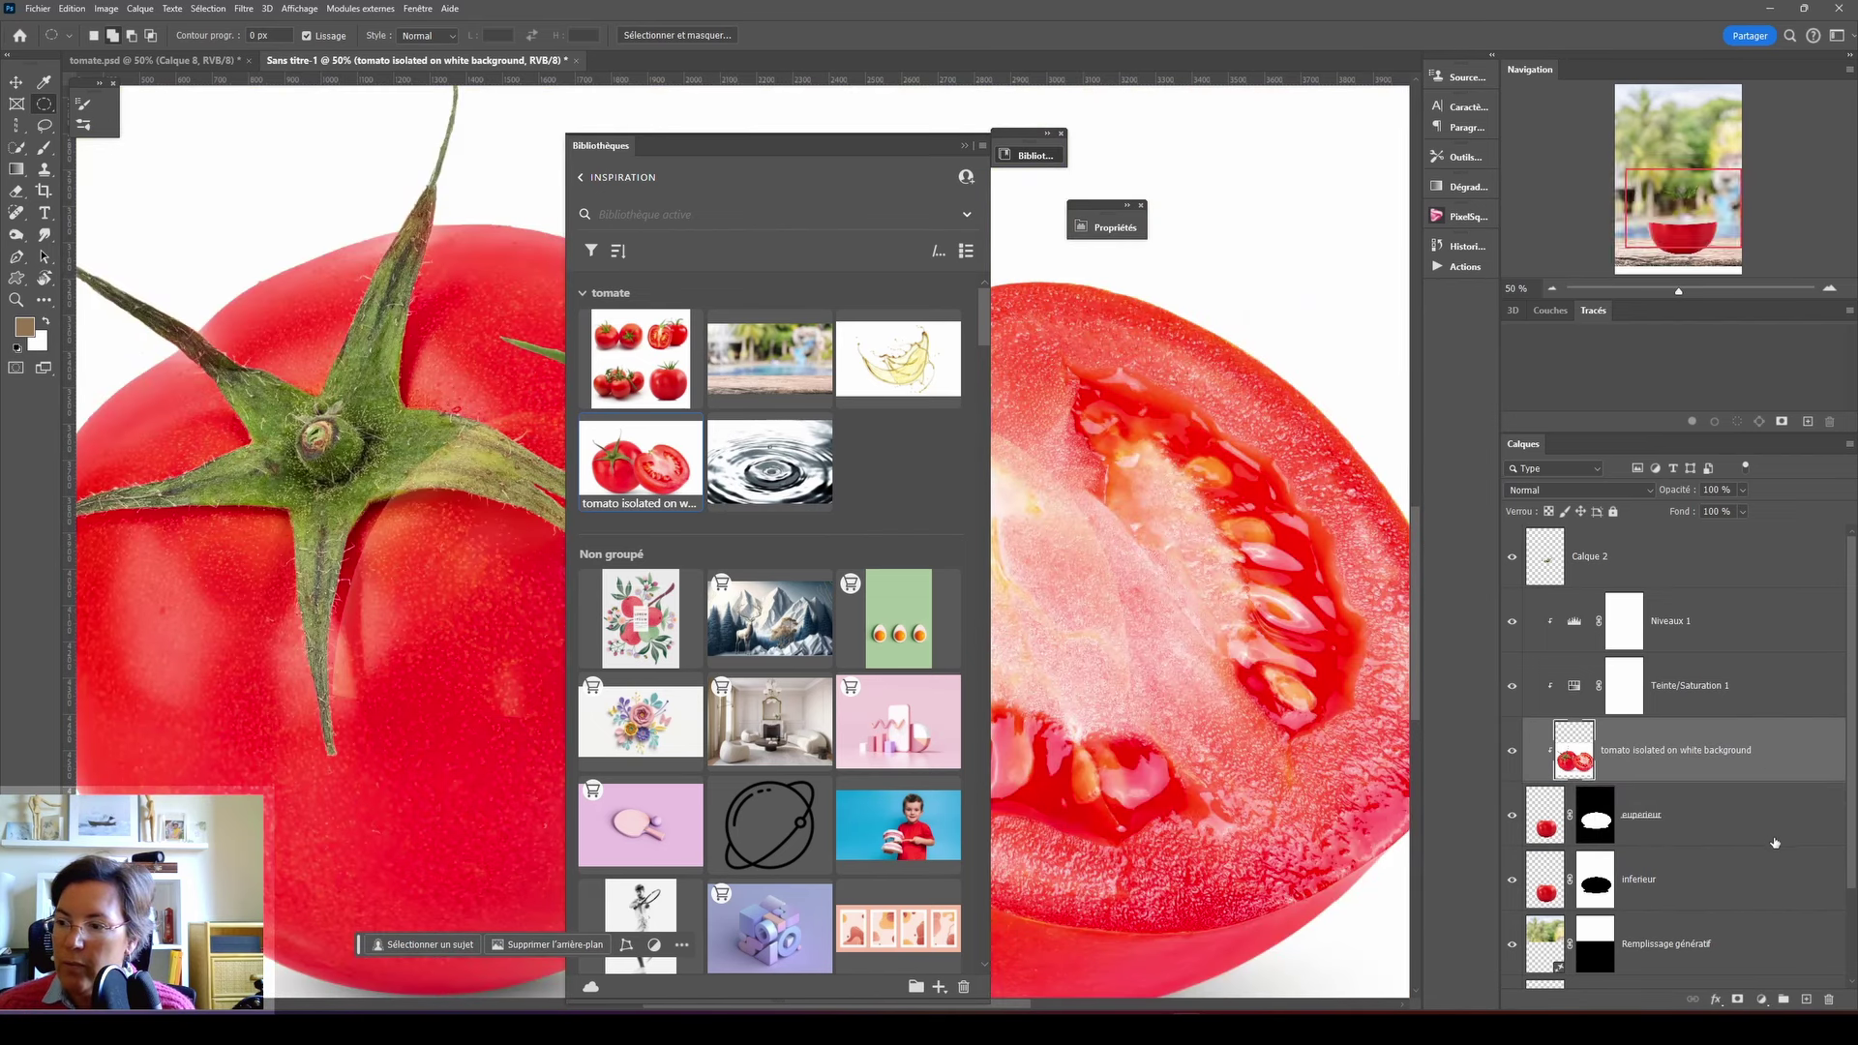
pyautogui.moveTo(1774, 843); pyautogui.dragTo(1612, 842)
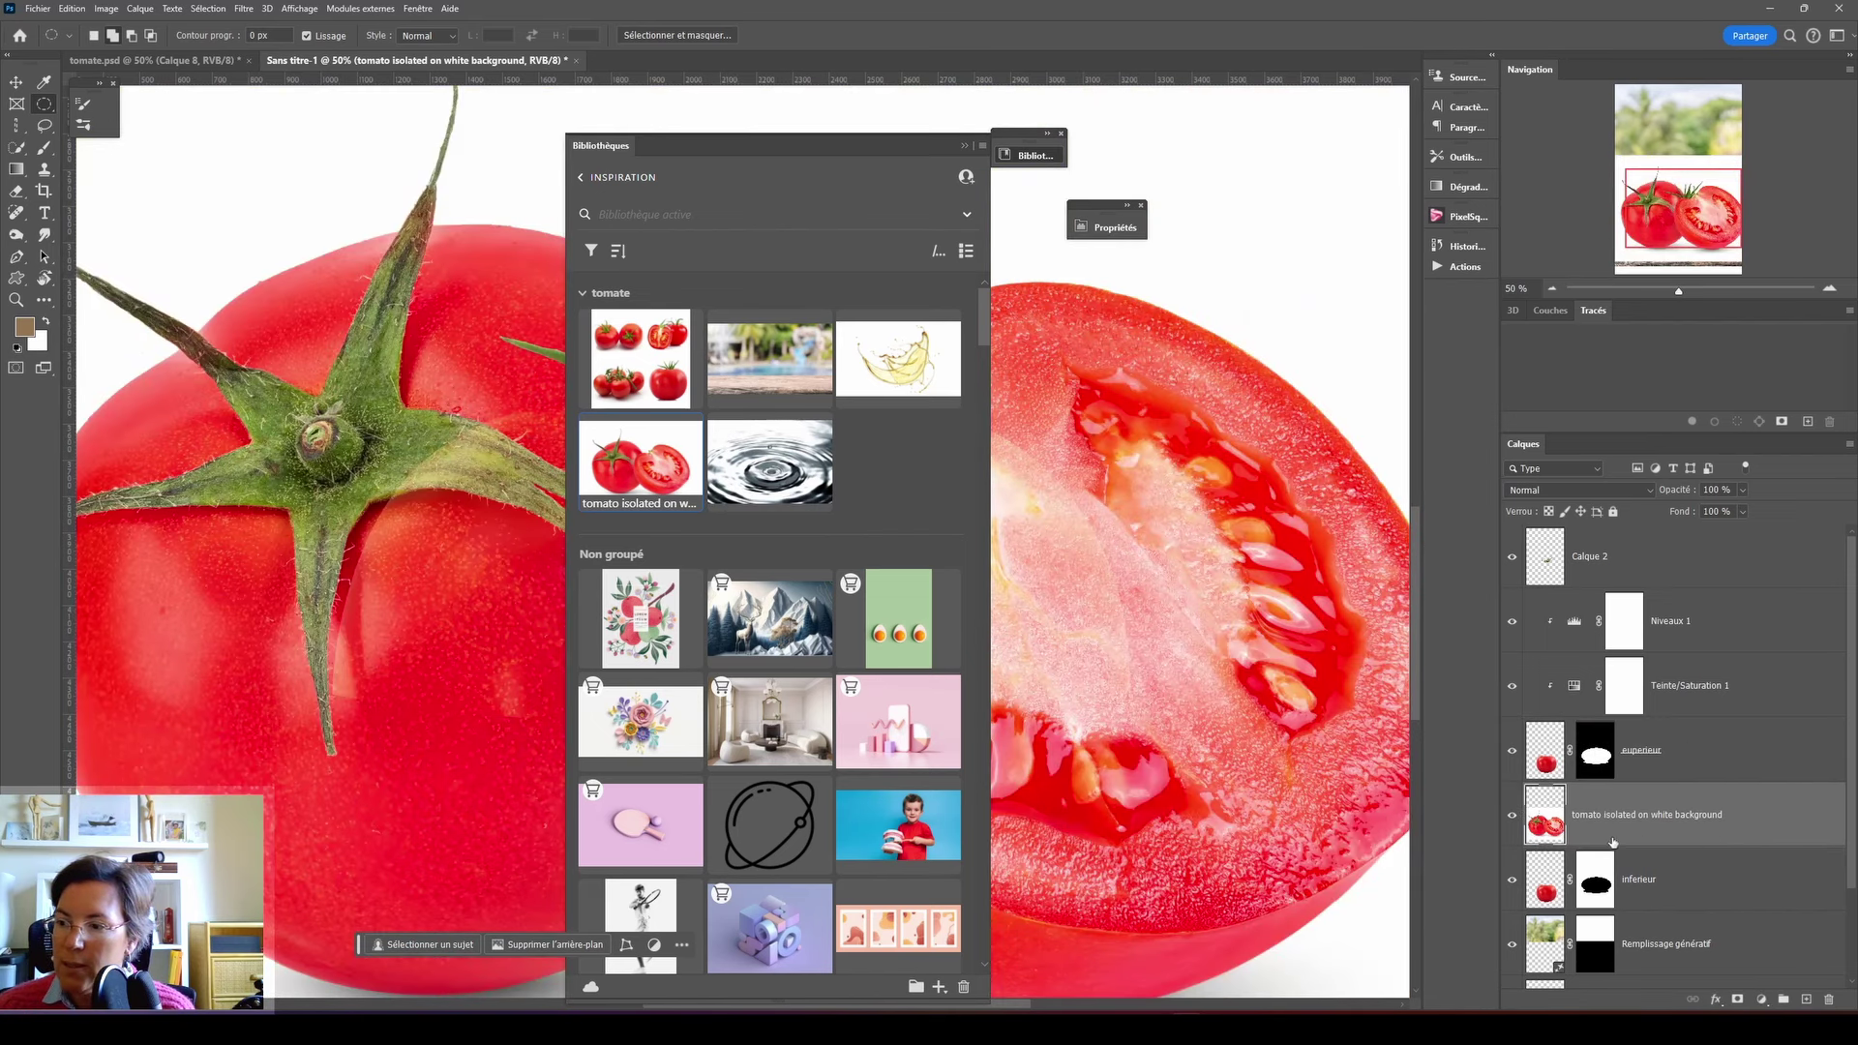
# - Centre the photo's cut tomato half over the glass tomato and move it to the top
pyautogui.click(966, 144)
pyautogui.press('v')
pyautogui.moveTo(1026, 583); pyautogui.dragTo(845, 639)
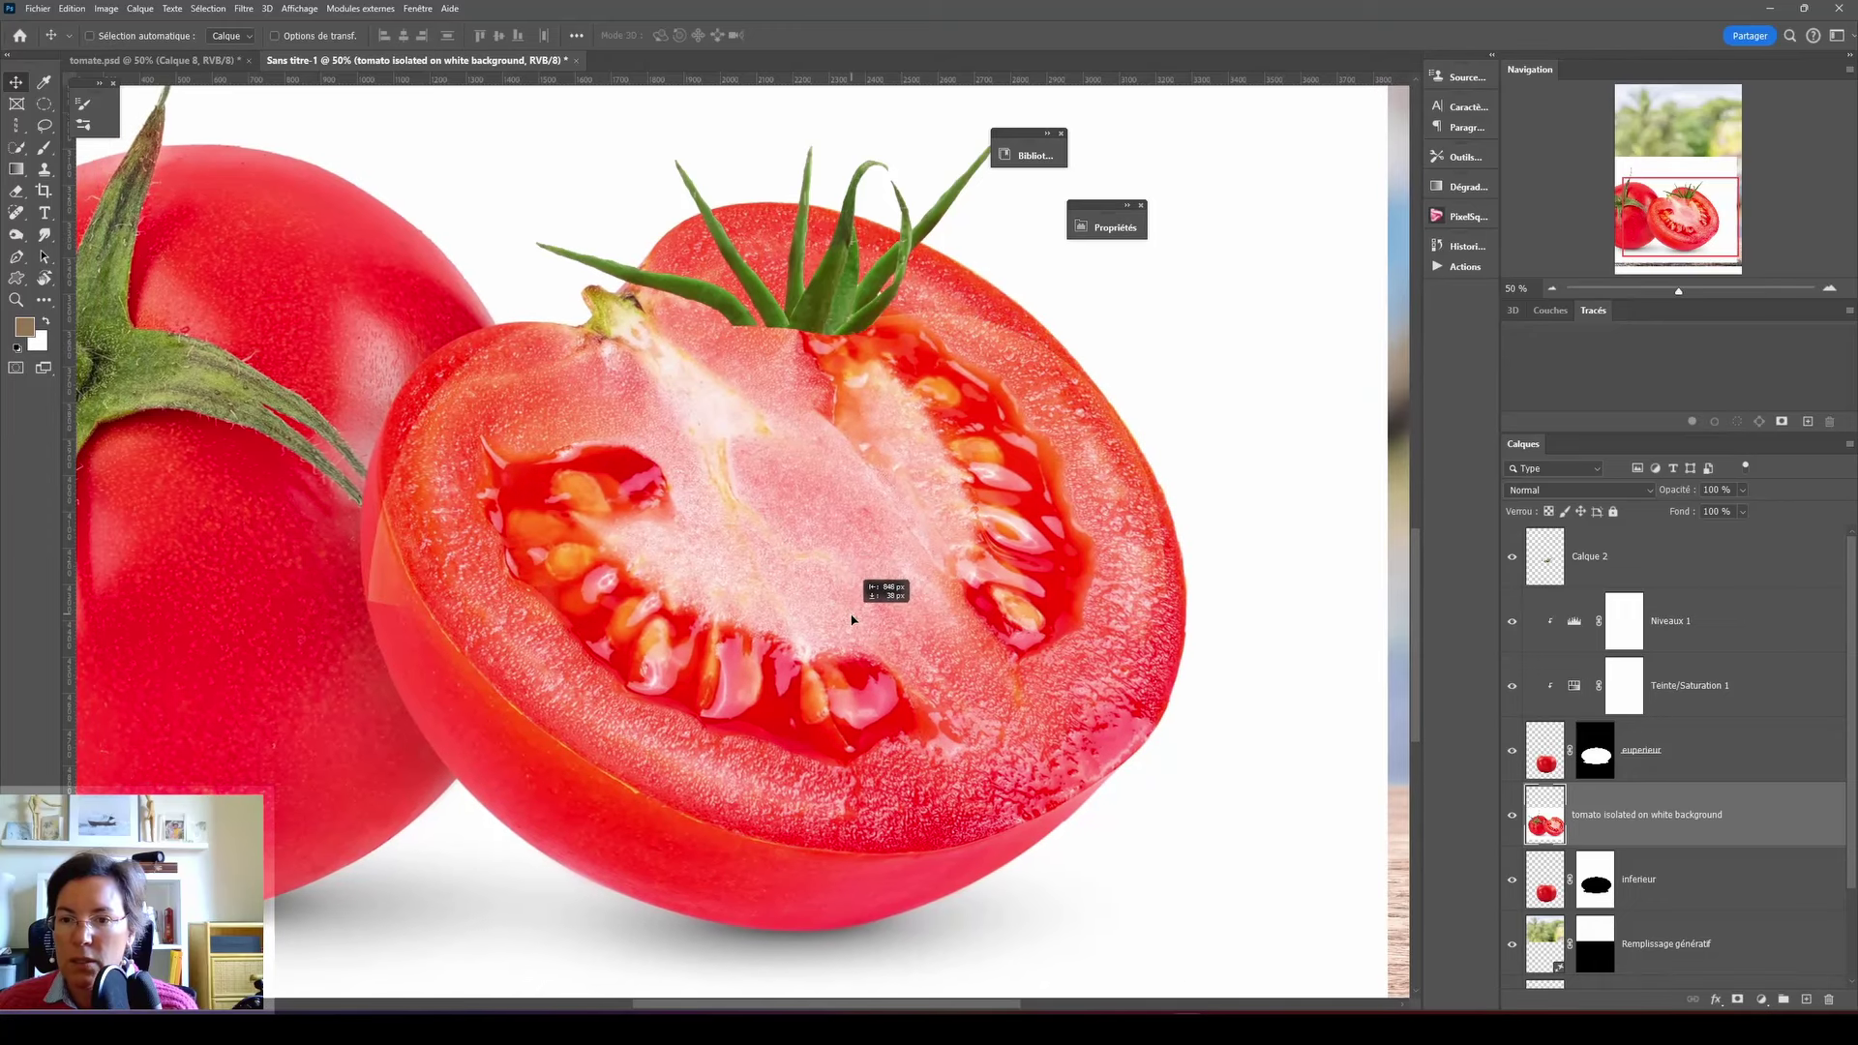
pyautogui.moveTo(844, 639); pyautogui.dragTo(874, 643)
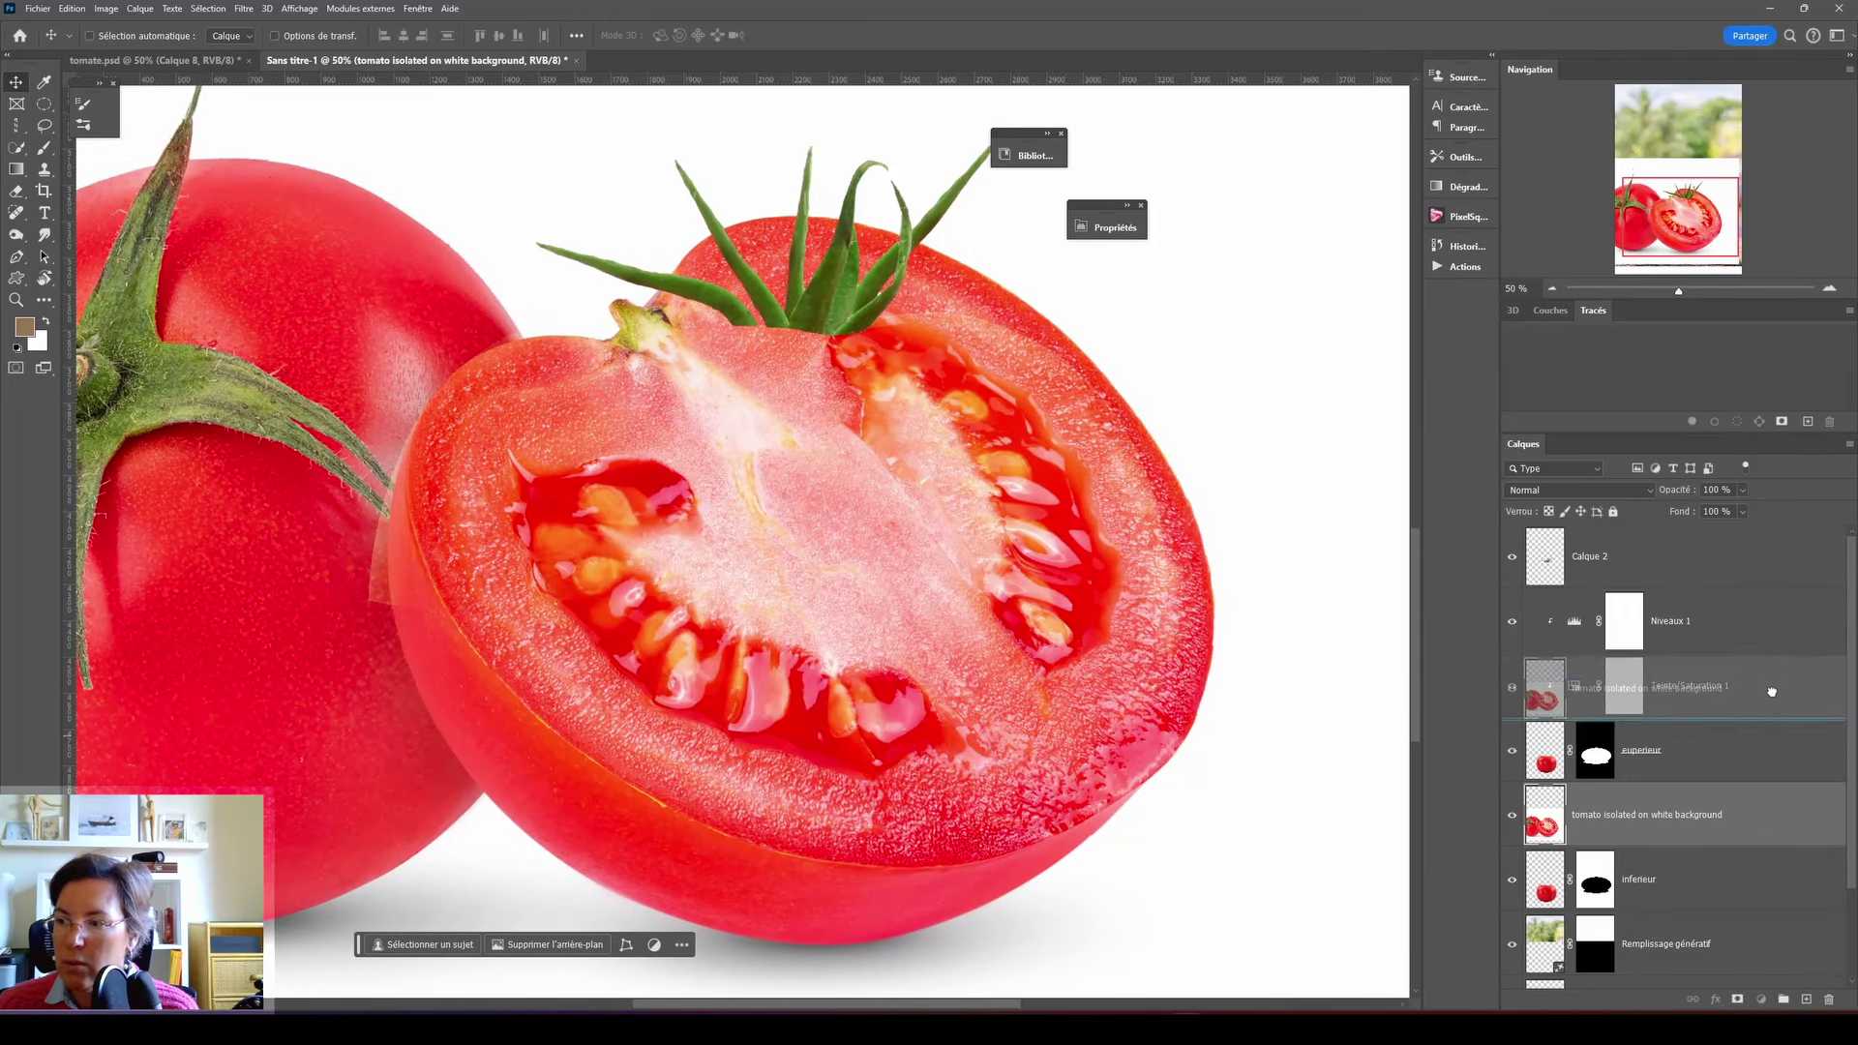
pyautogui.moveTo(1734, 830); pyautogui.dragTo(1645, 530)
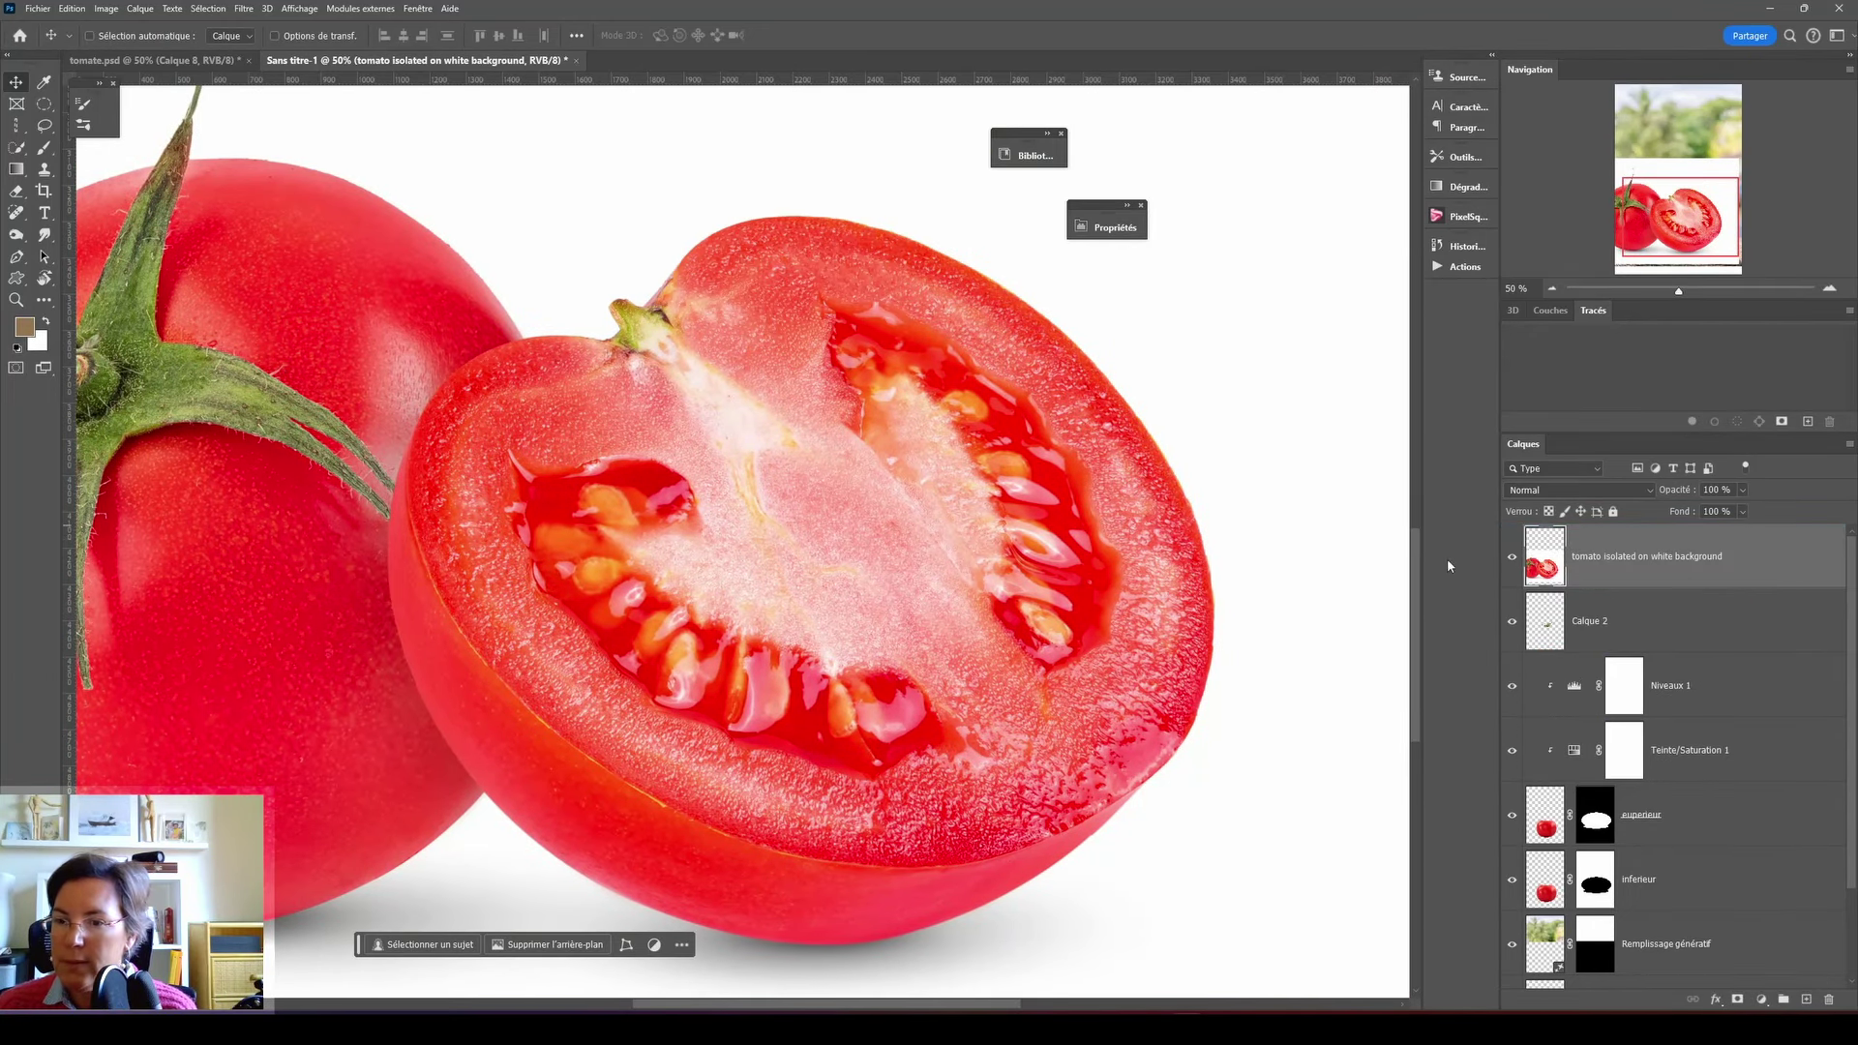
# - Quick-select the cut tomato half and copy it onto a new layer
pyautogui.click(17, 148)
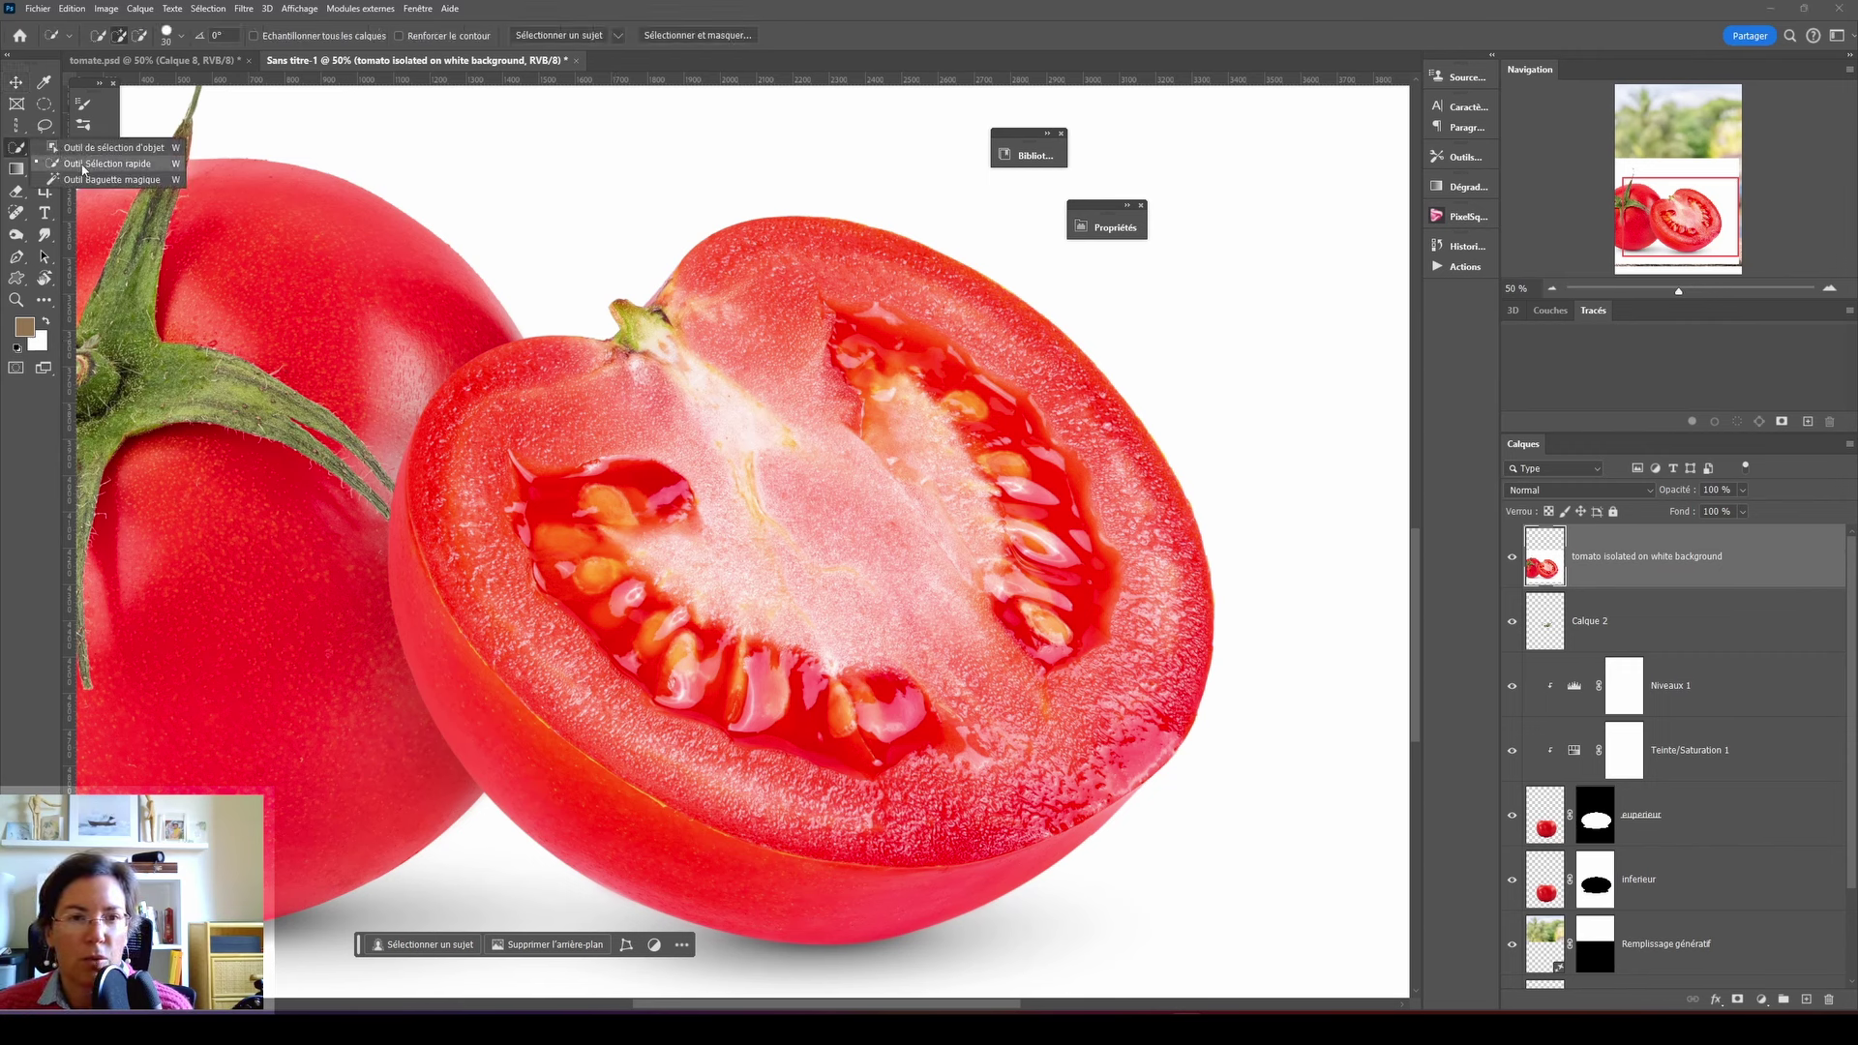
pyautogui.click(85, 163)
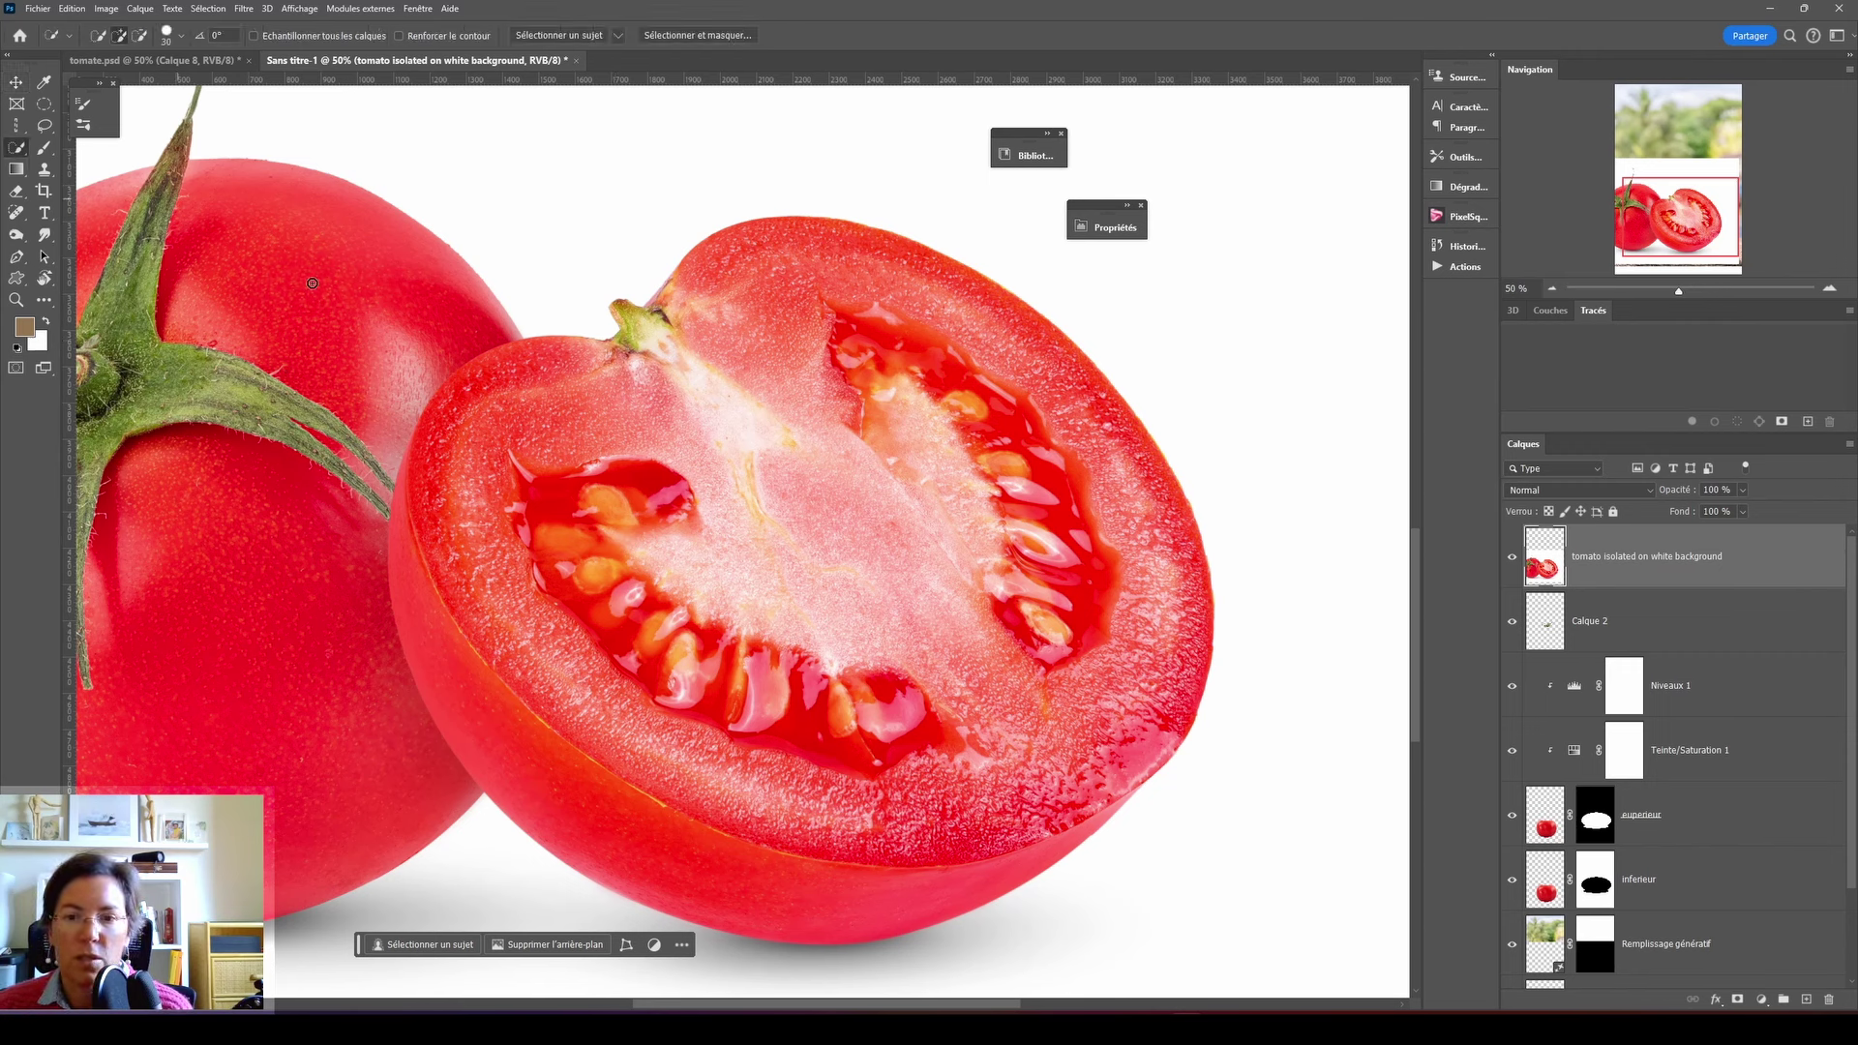
pyautogui.rightClick(586, 398)
pyautogui.press('Escape')
pyautogui.click(474, 383)
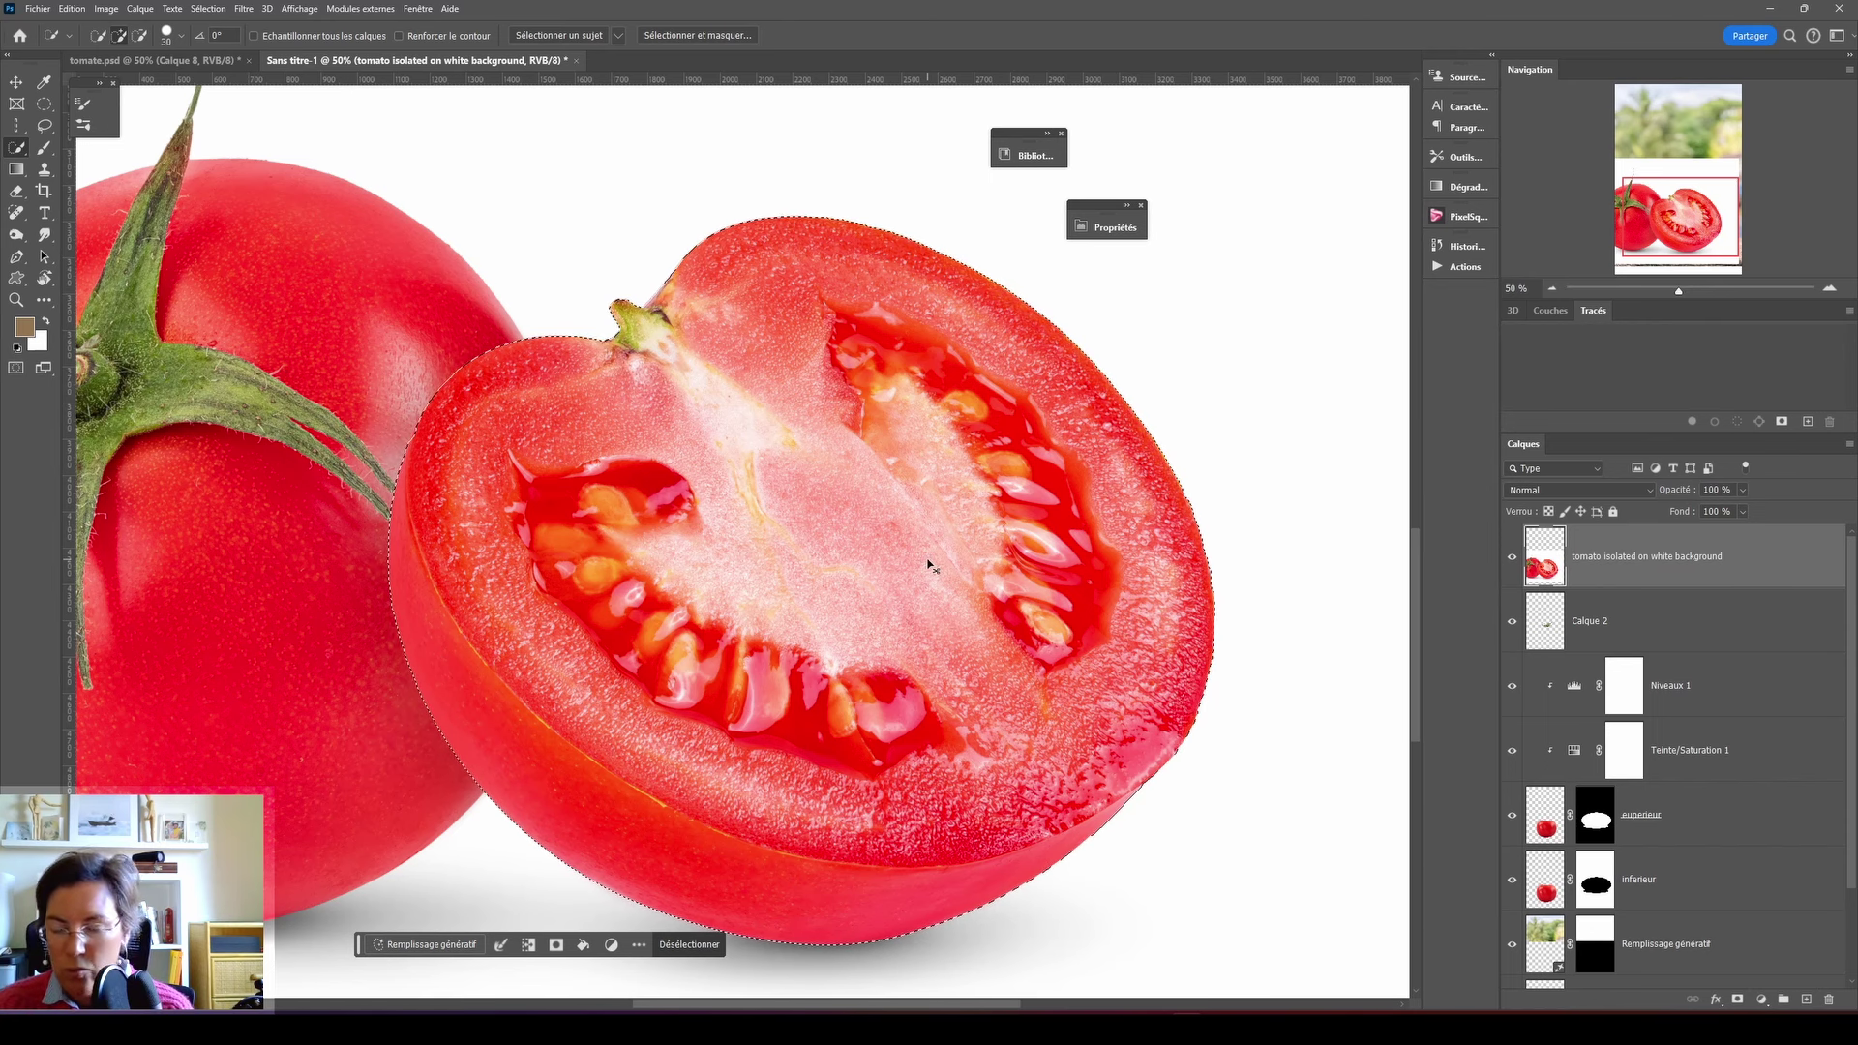
pyautogui.hotkey('ctrl', 'j')
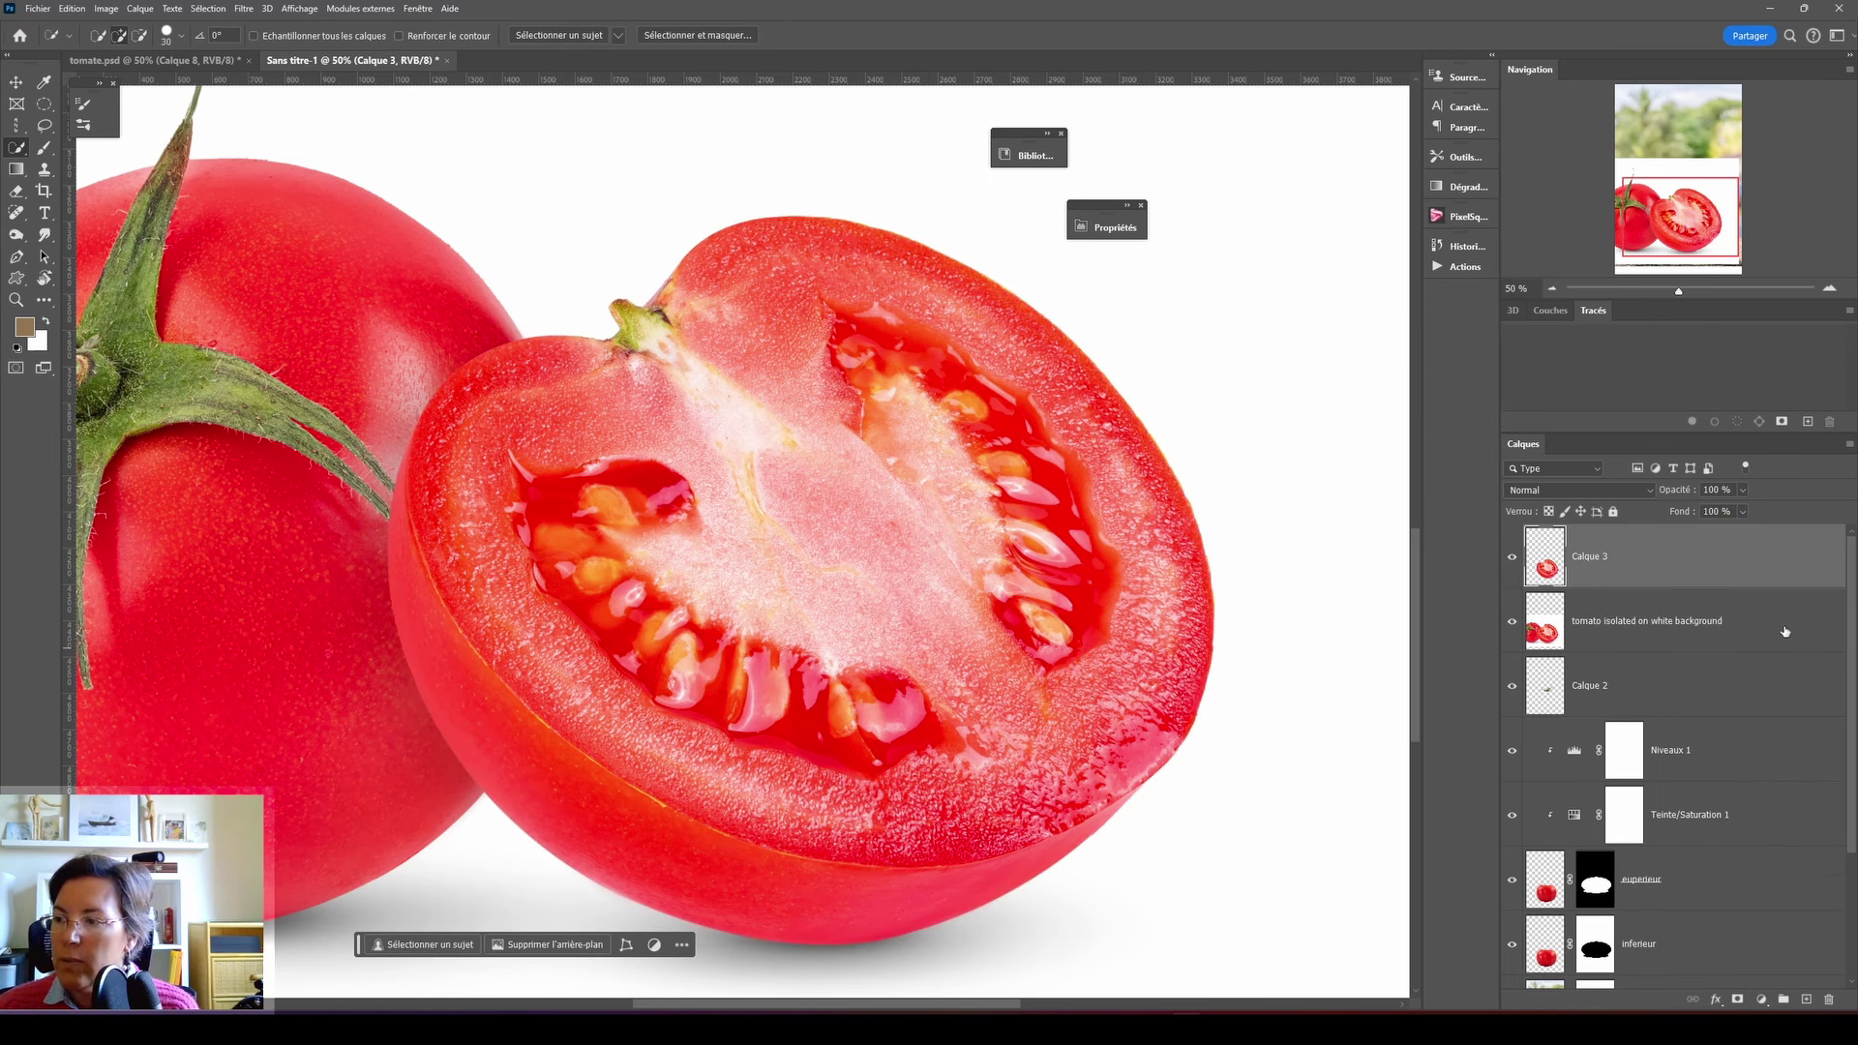
# - Delete the stock photo layer and place Calque 3 between superieur and inferieur
pyautogui.moveTo(1548, 624); pyautogui.dragTo(1829, 1001)
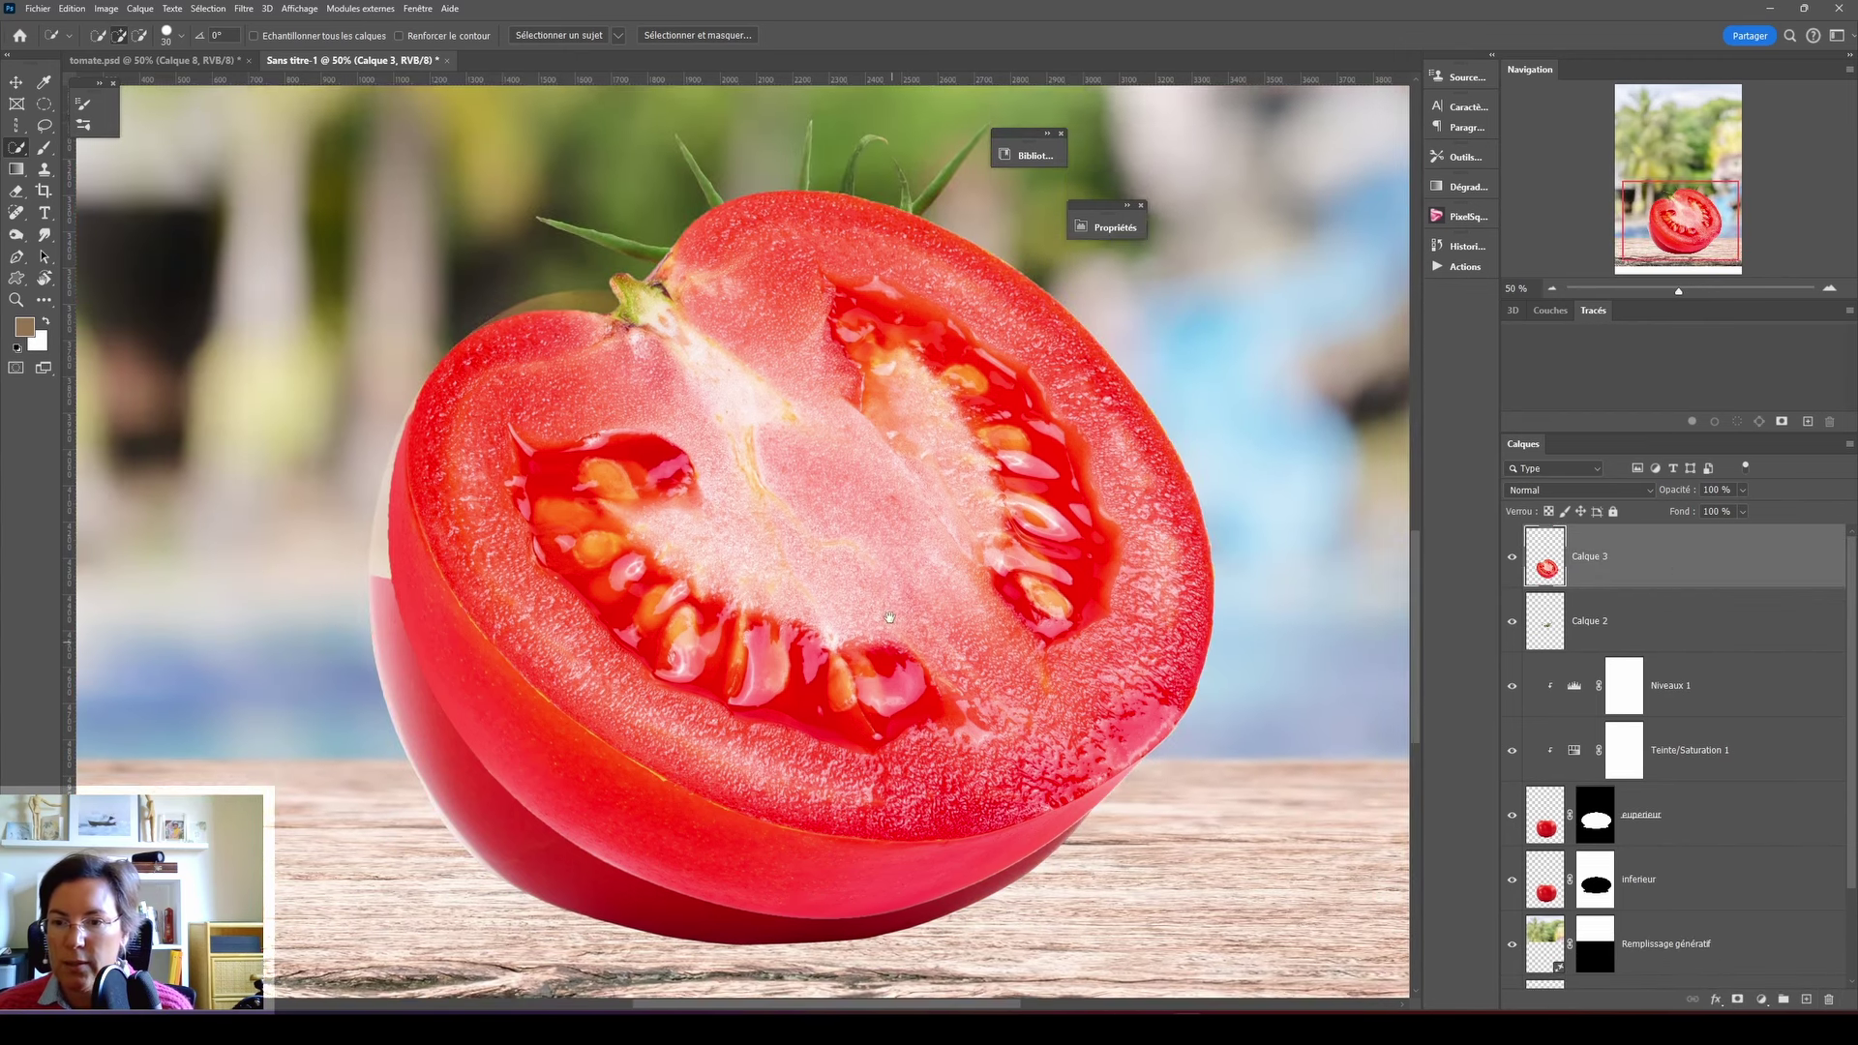
pyautogui.scroll(-3, 1420, 568)
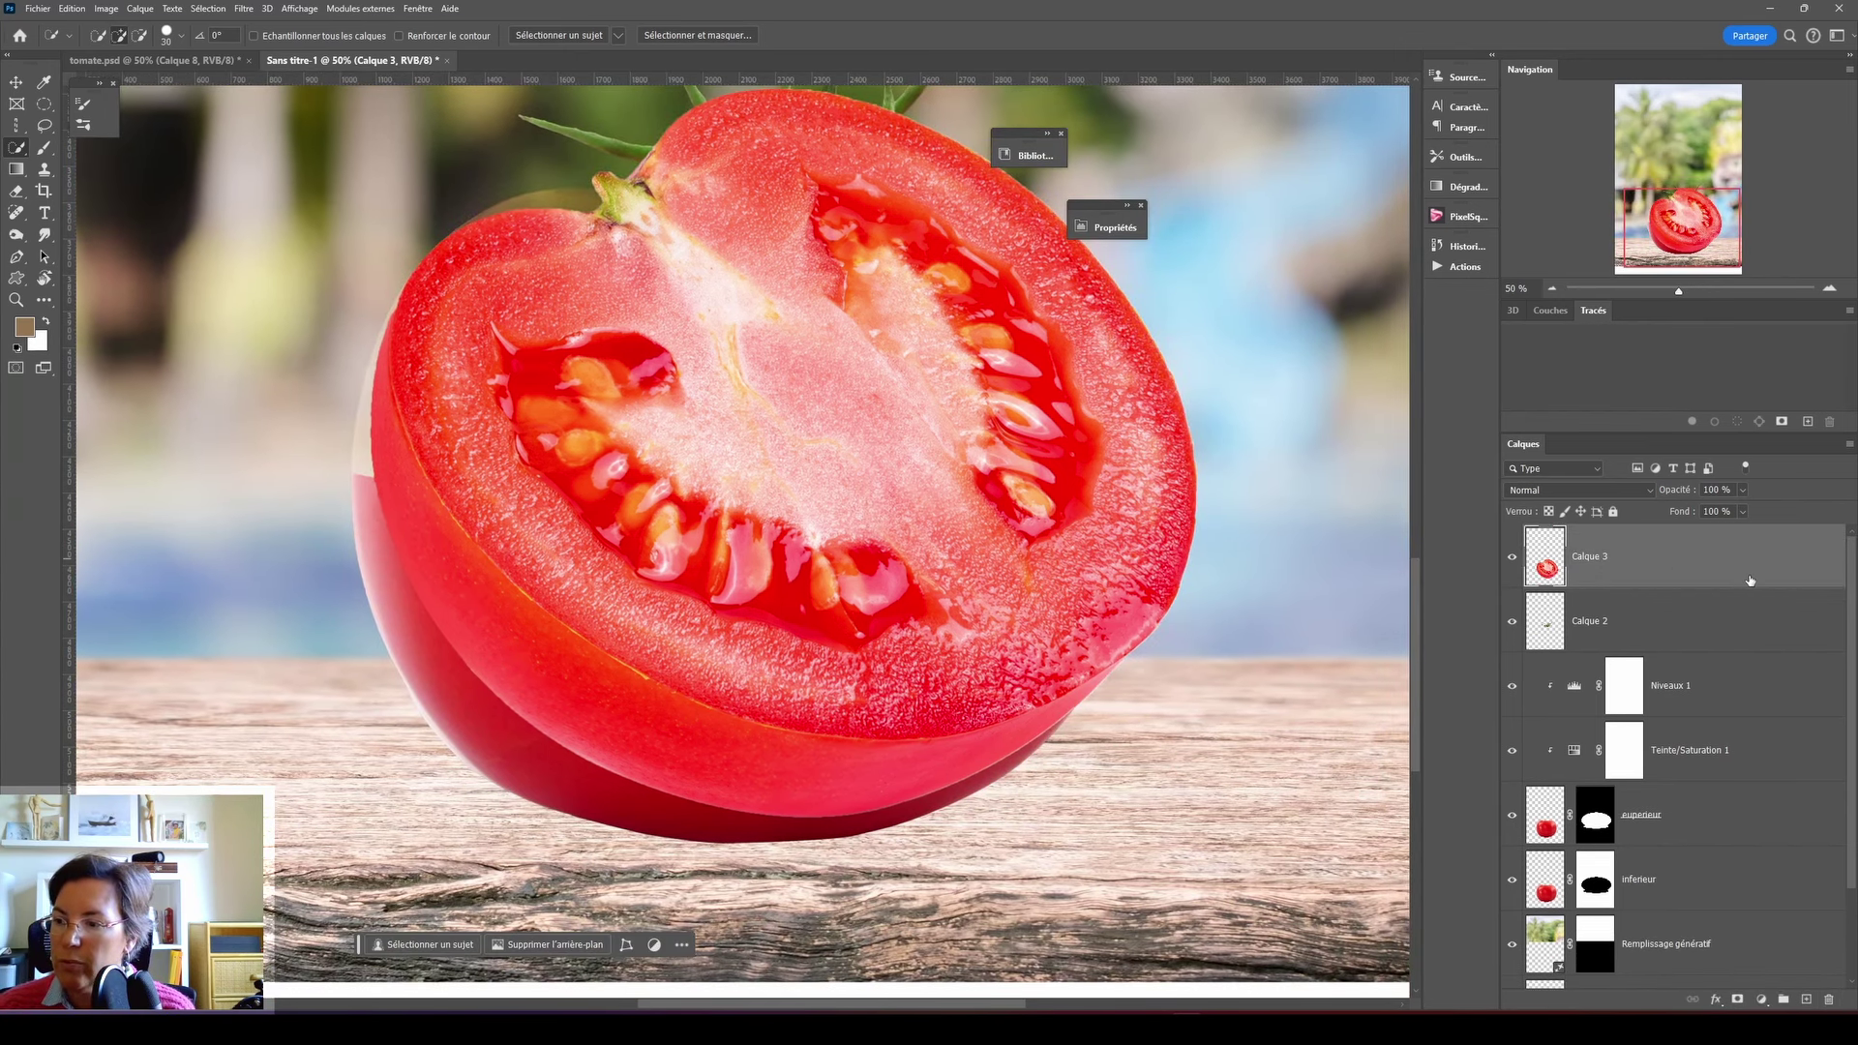
pyautogui.moveTo(1749, 580); pyautogui.dragTo(1788, 858)
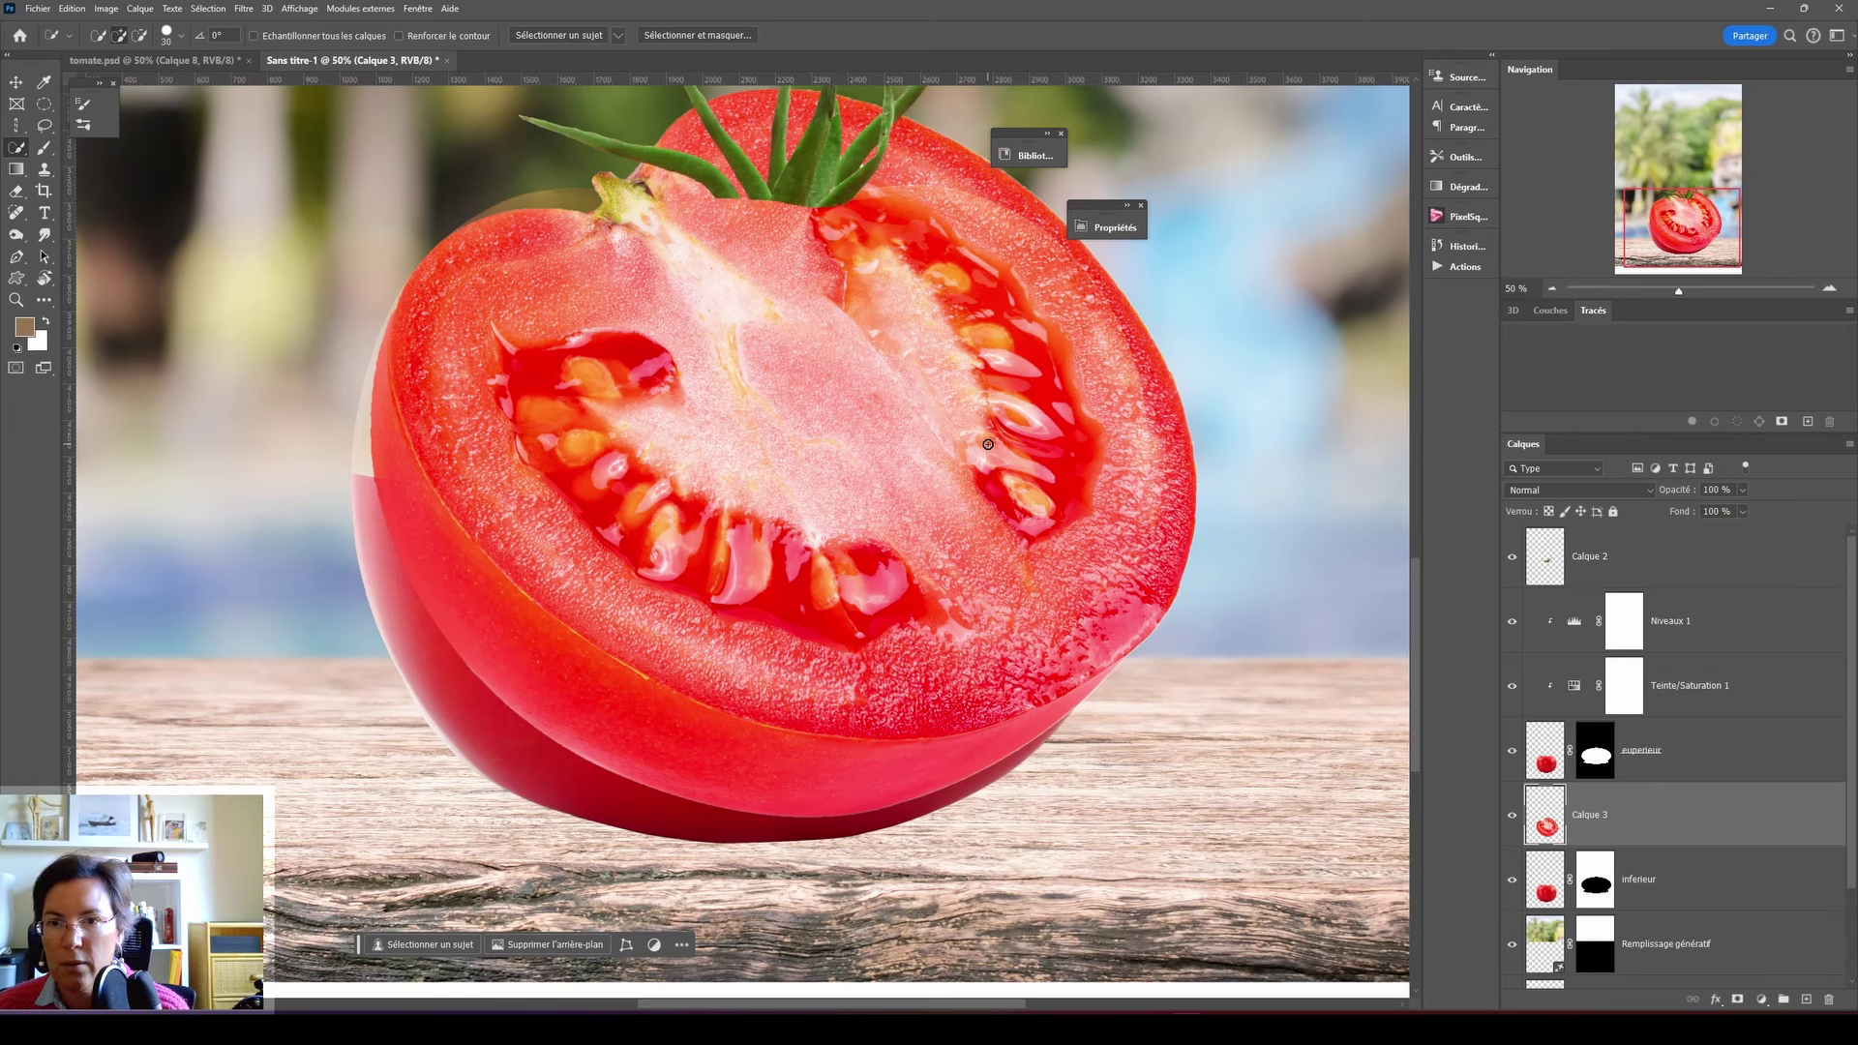
# - Free-transform Calque 3 into a thin, narrowed disc sitting on the red half's rim
pyautogui.hotkey('ctrl', 't')
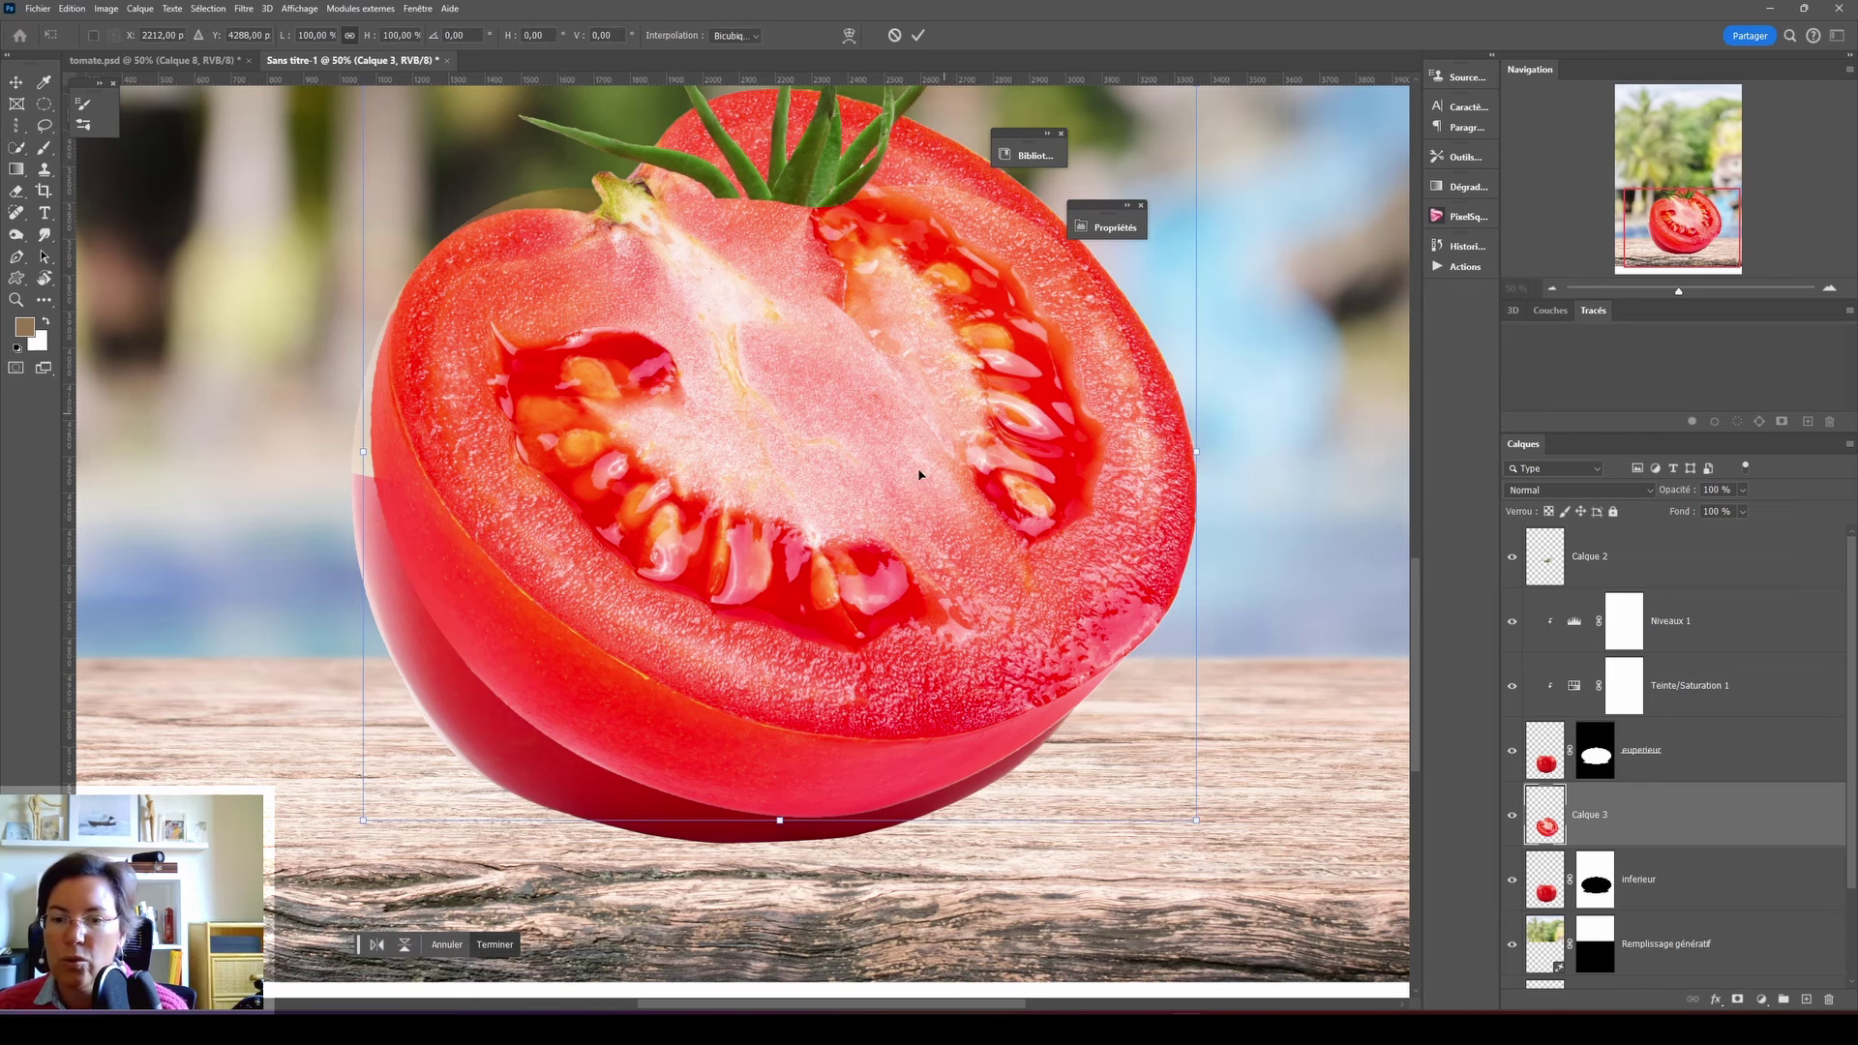
pyautogui.moveTo(779, 821); pyautogui.dragTo(858, 845)
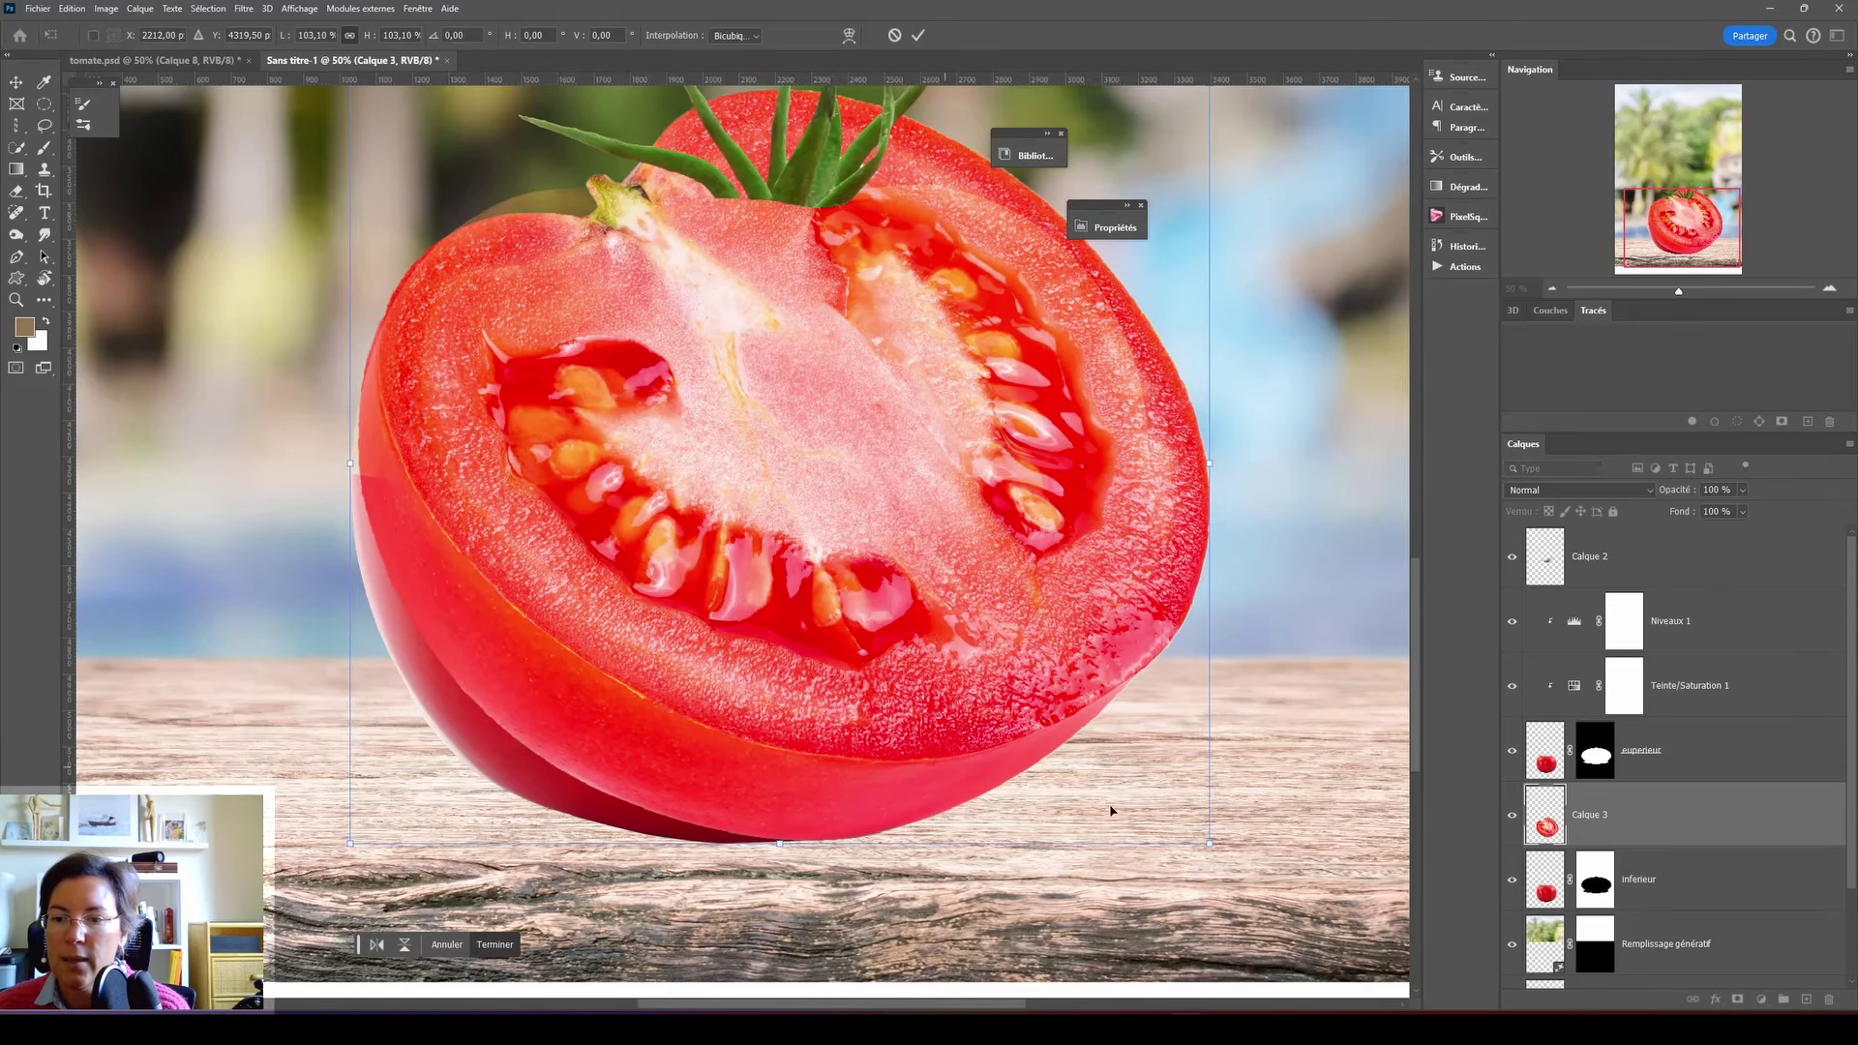
pyautogui.moveTo(783, 844); pyautogui.dragTo(780, 469)
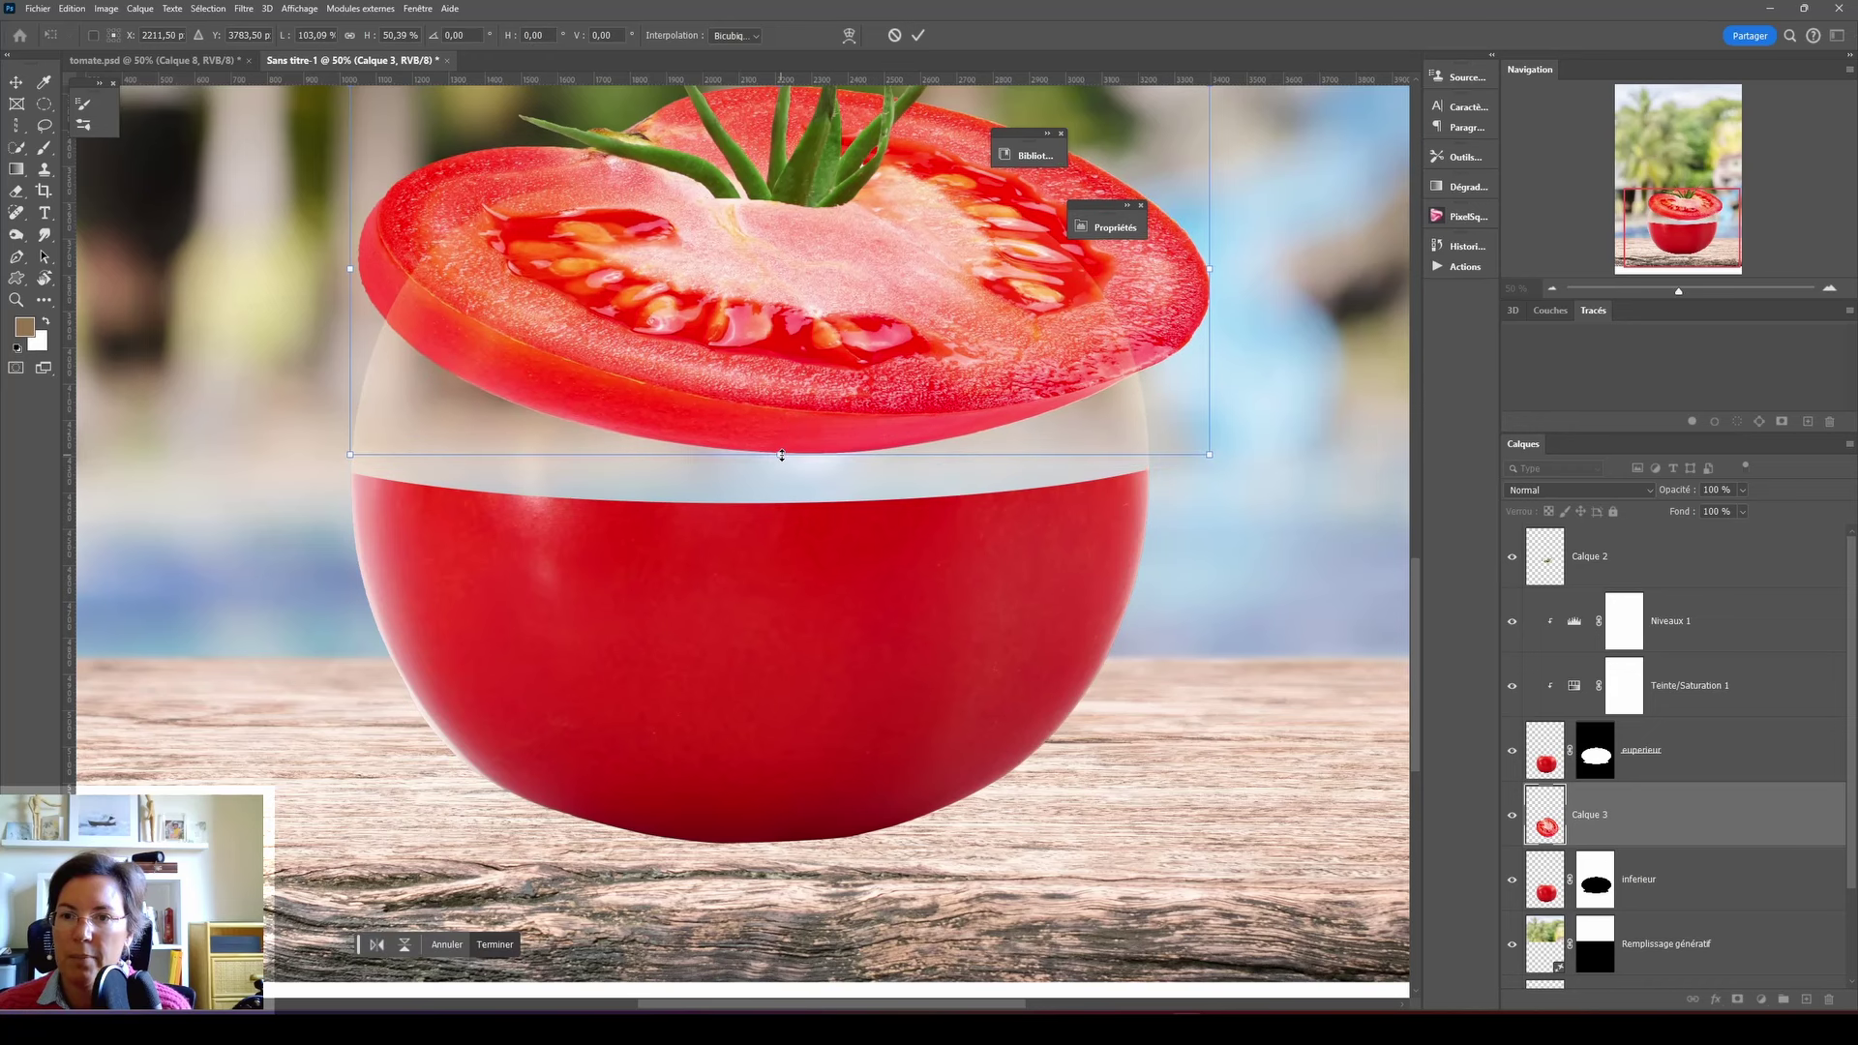
pyautogui.moveTo(808, 329); pyautogui.dragTo(799, 563)
pyautogui.moveTo(771, 692); pyautogui.dragTo(779, 504)
pyautogui.moveTo(780, 431); pyautogui.dragTo(780, 493)
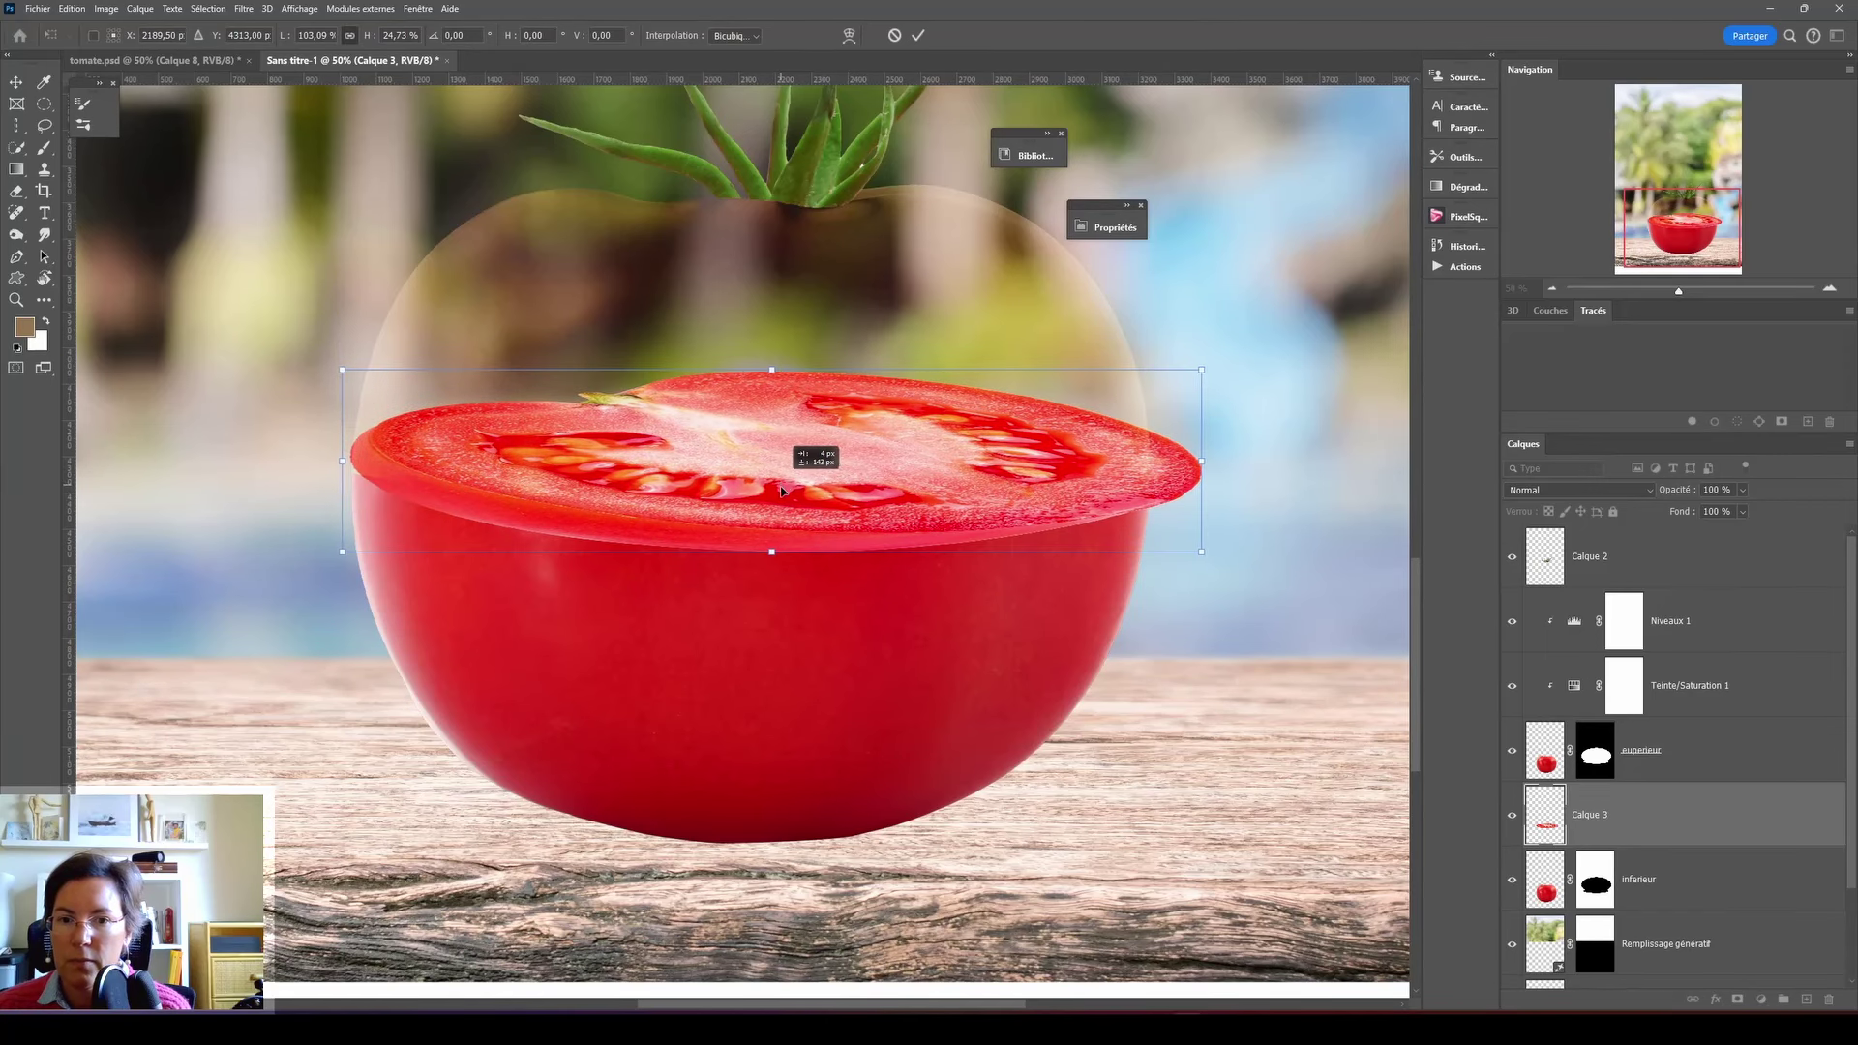
pyautogui.moveTo(1206, 473); pyautogui.dragTo(1159, 478)
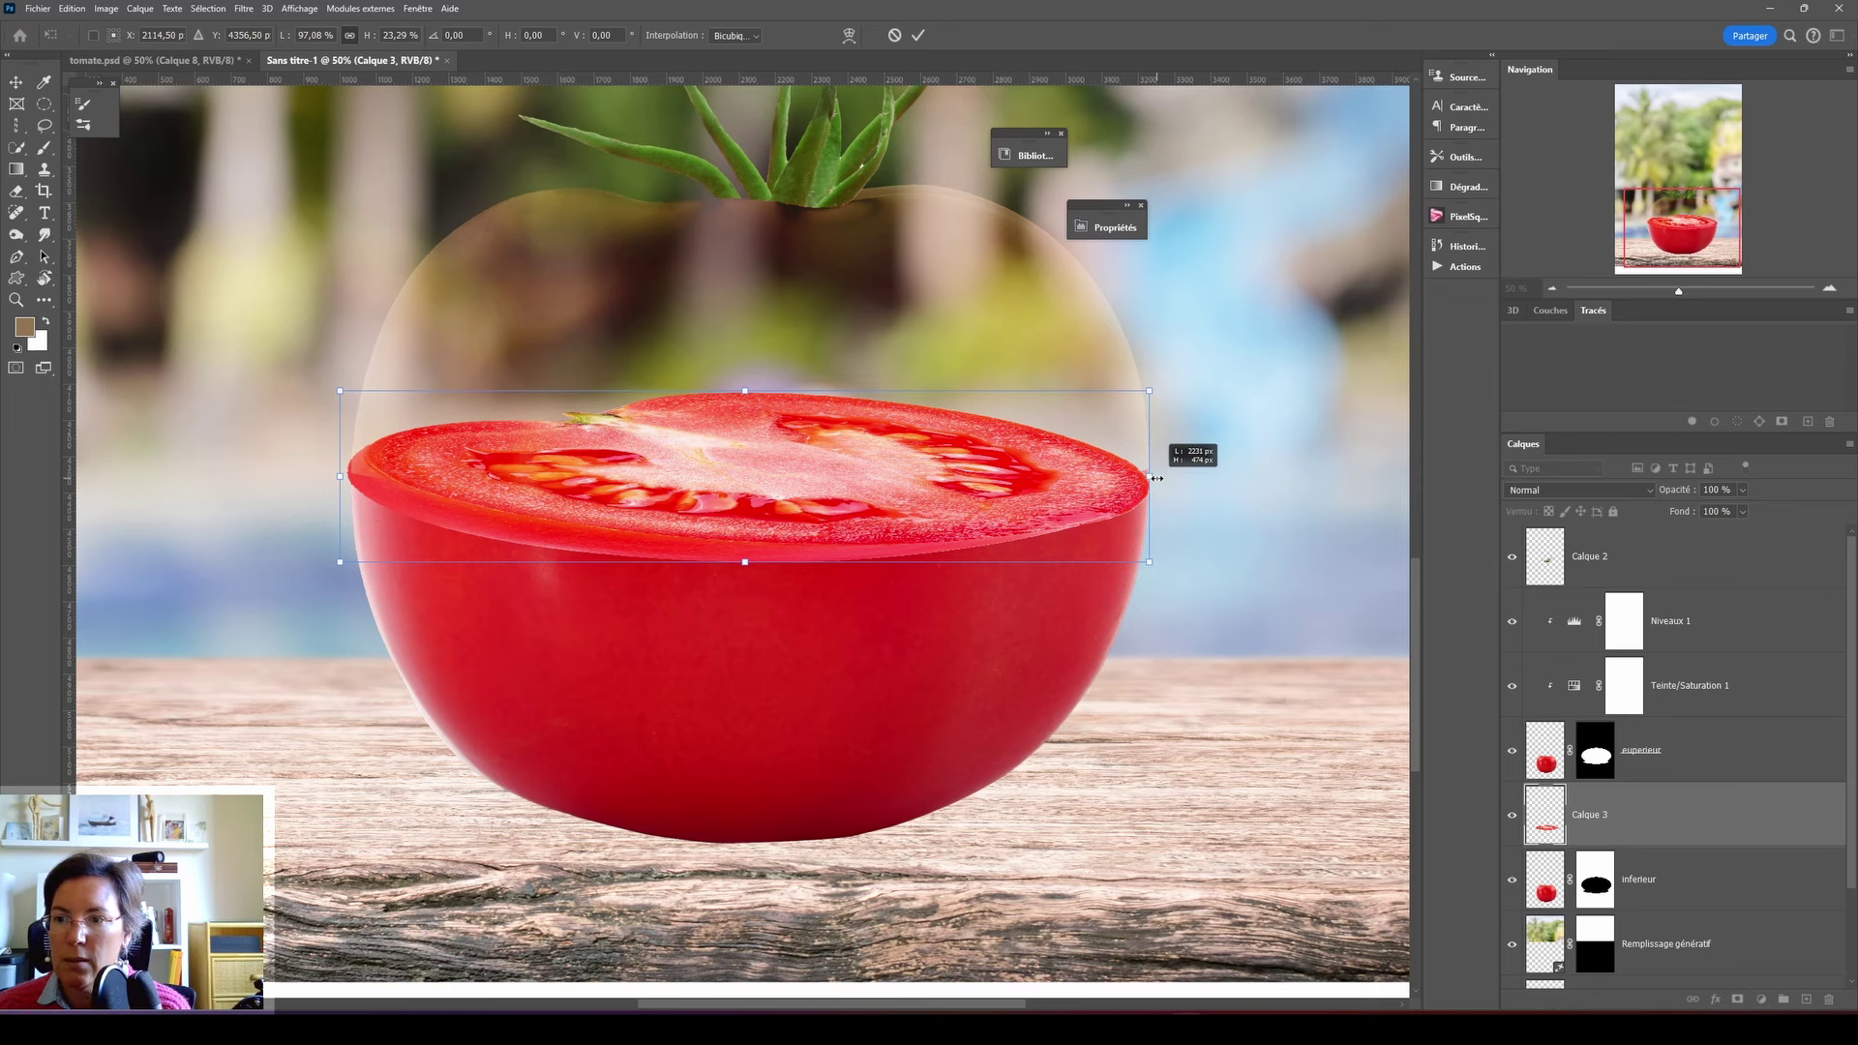
pyautogui.moveTo(744, 559)
pyautogui.mouseDown()
pyautogui.moveTo(787, 478)
pyautogui.moveTo(787, 501)
pyautogui.mouseUp()
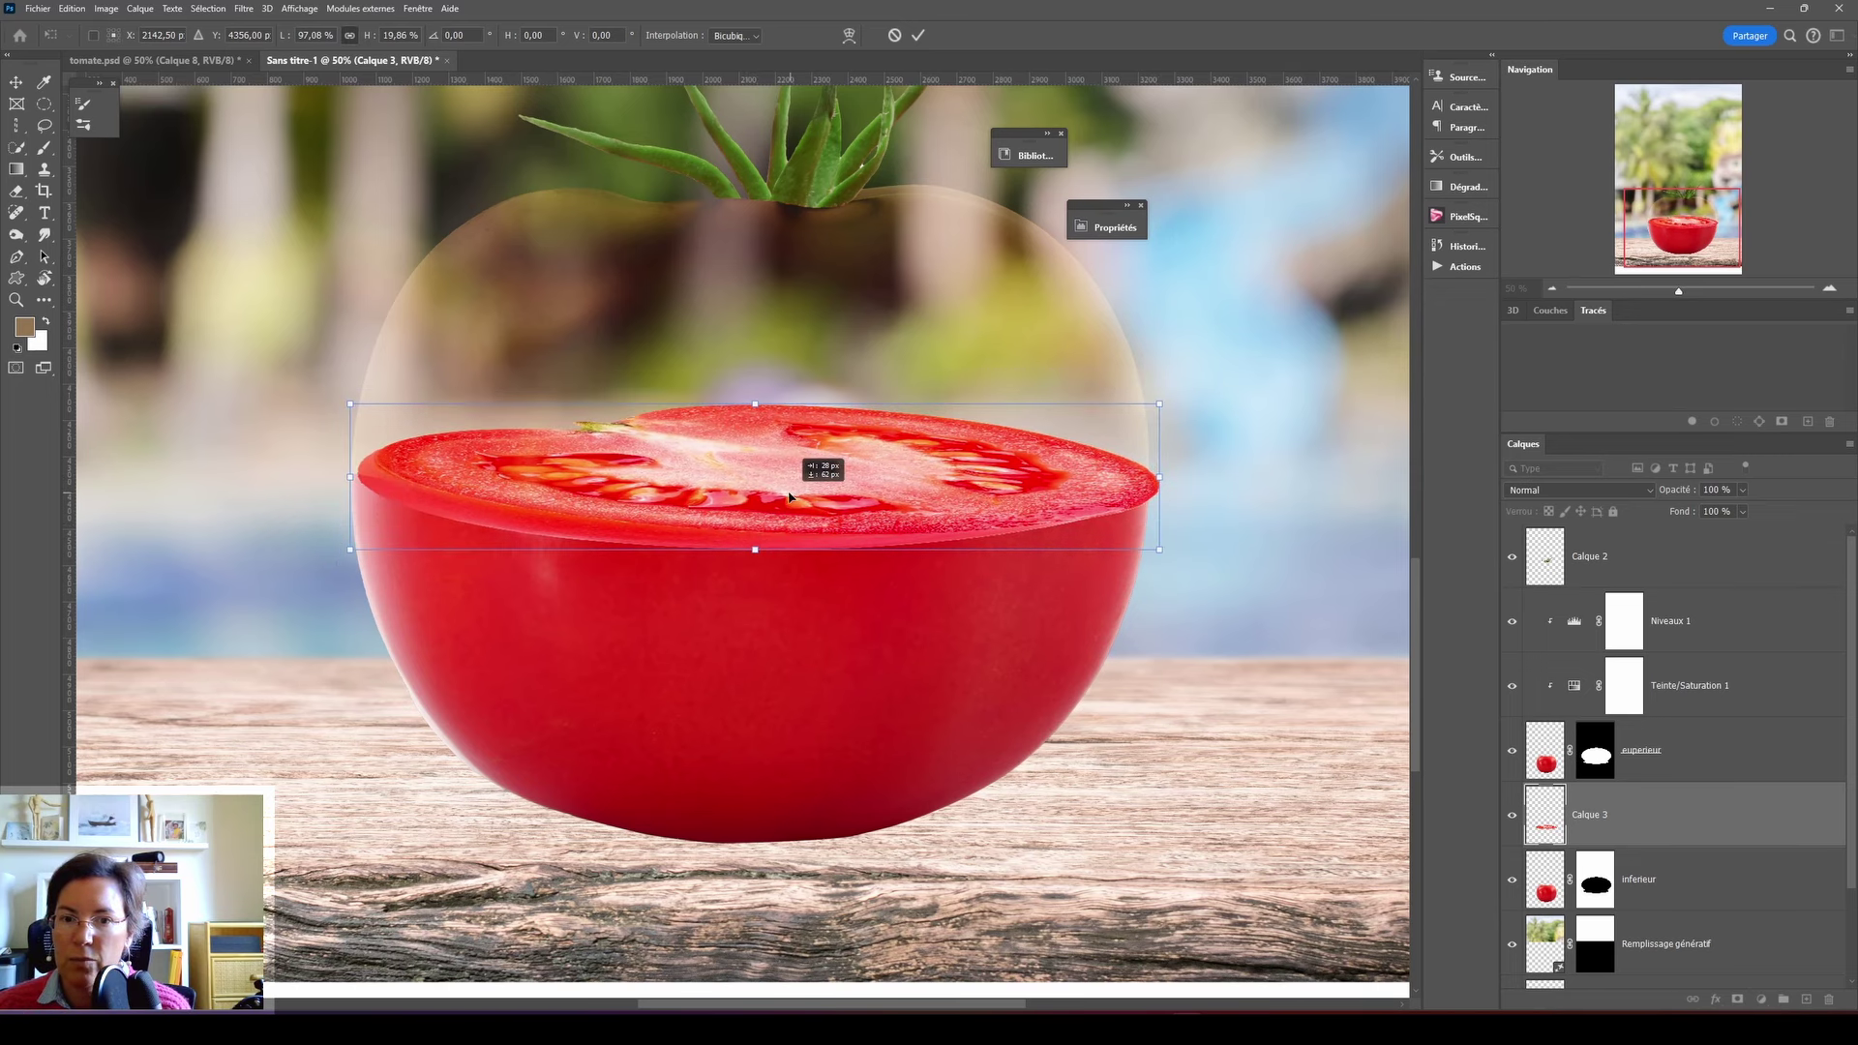
pyautogui.moveTo(750, 405); pyautogui.dragTo(749, 427)
pyautogui.moveTo(1155, 477); pyautogui.dragTo(1149, 489)
pyautogui.press('Return')
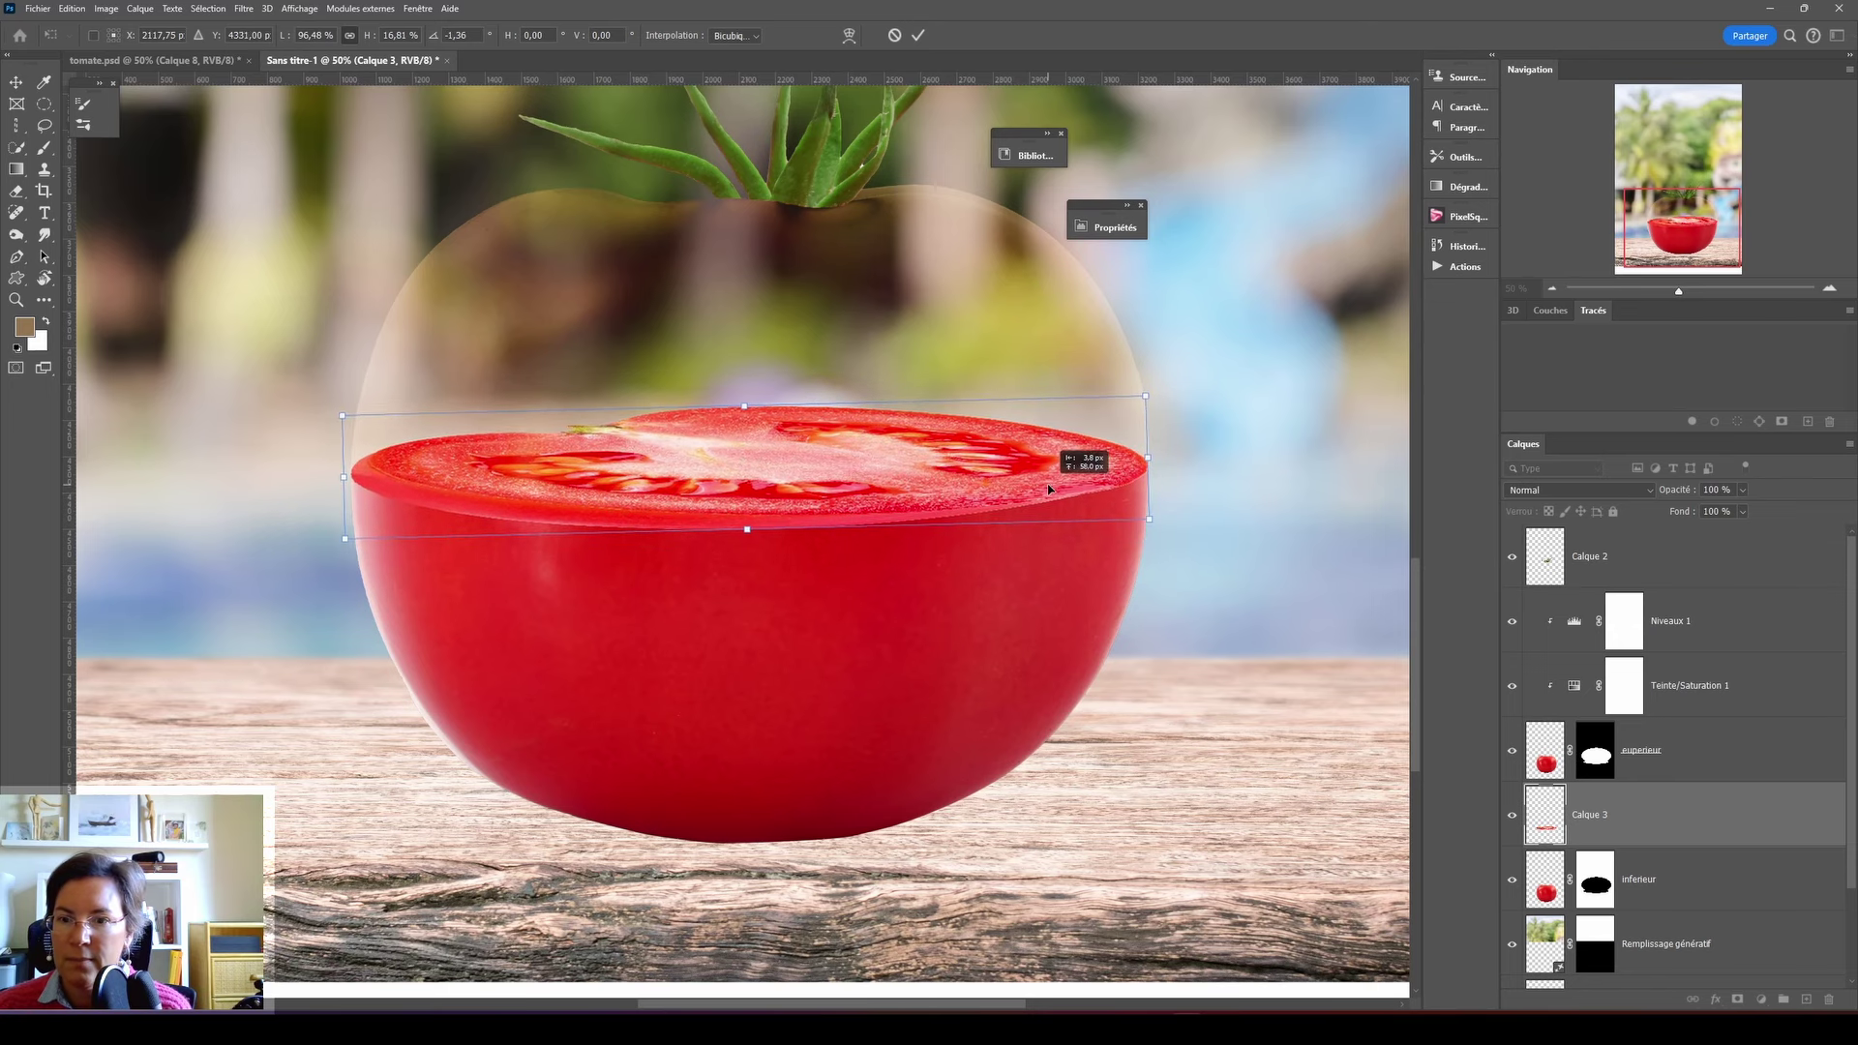
pyautogui.press('w')
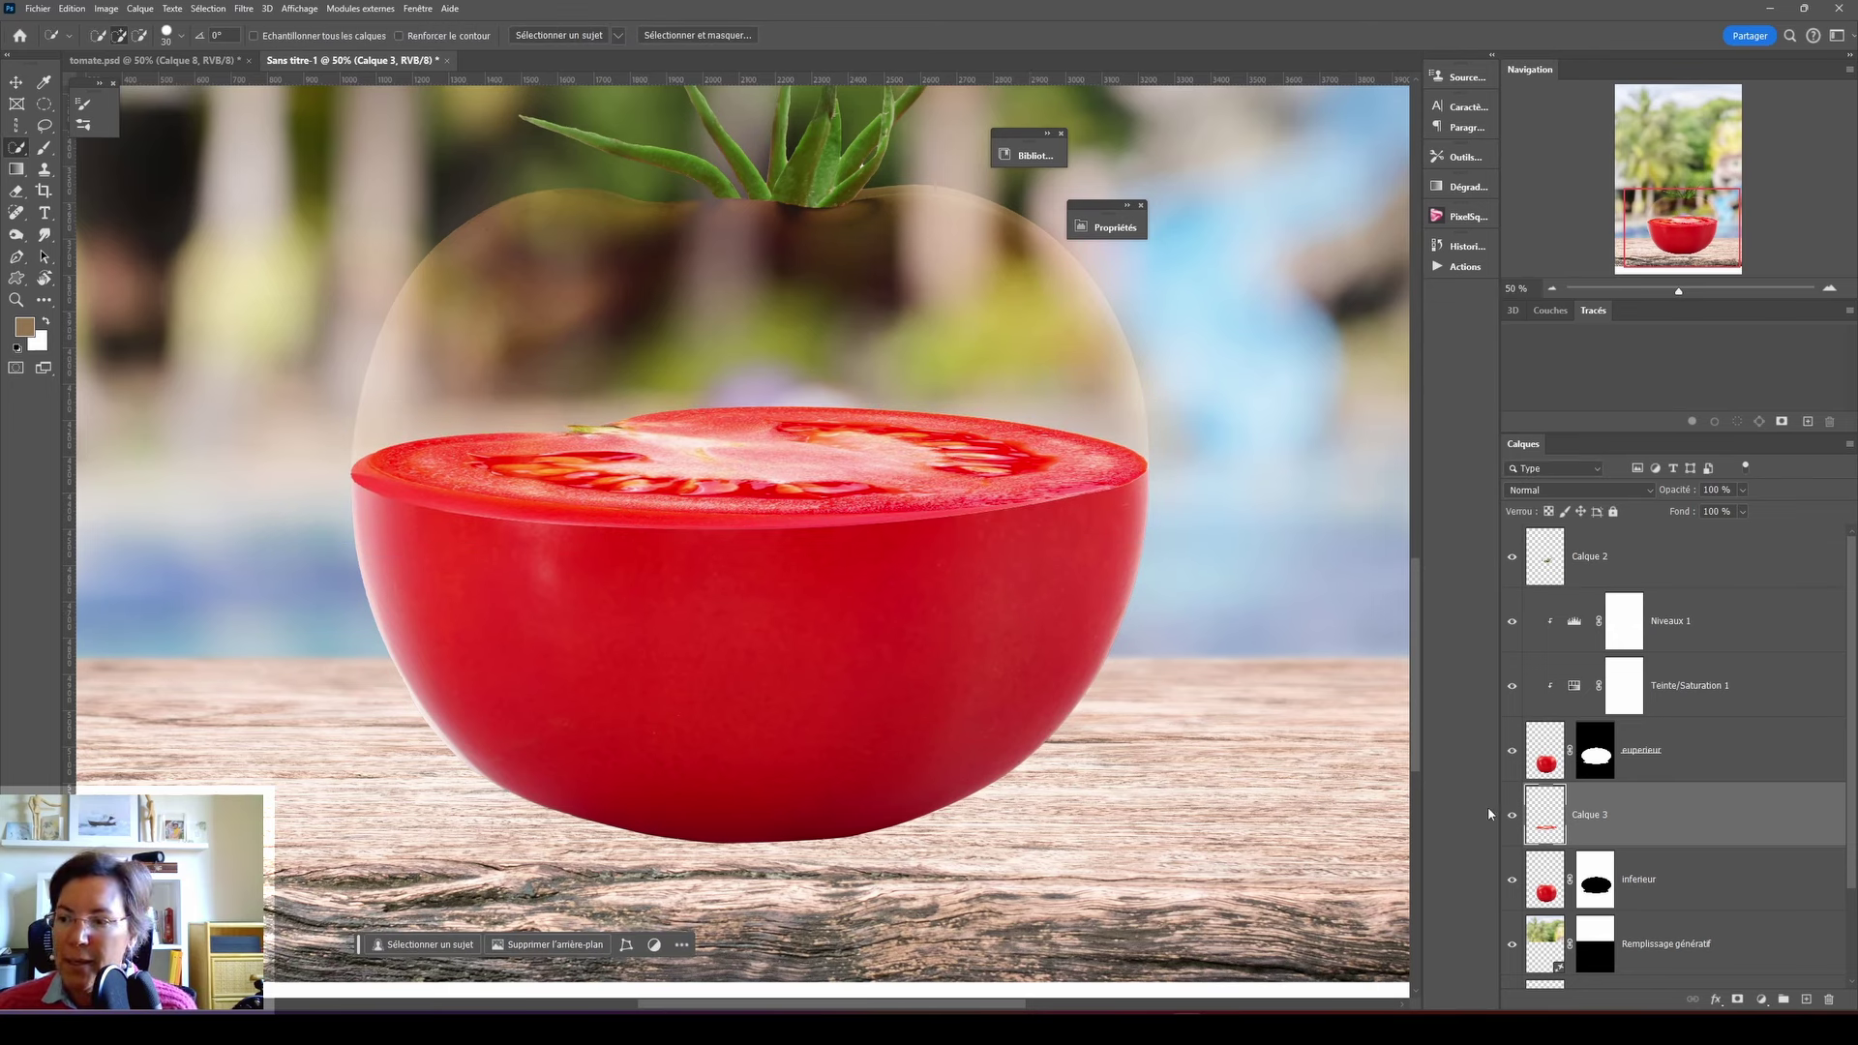
# - Add a mask to Calque 3, tilt the view, and pick a 29 px soft round brush
pyautogui.click(1737, 999)
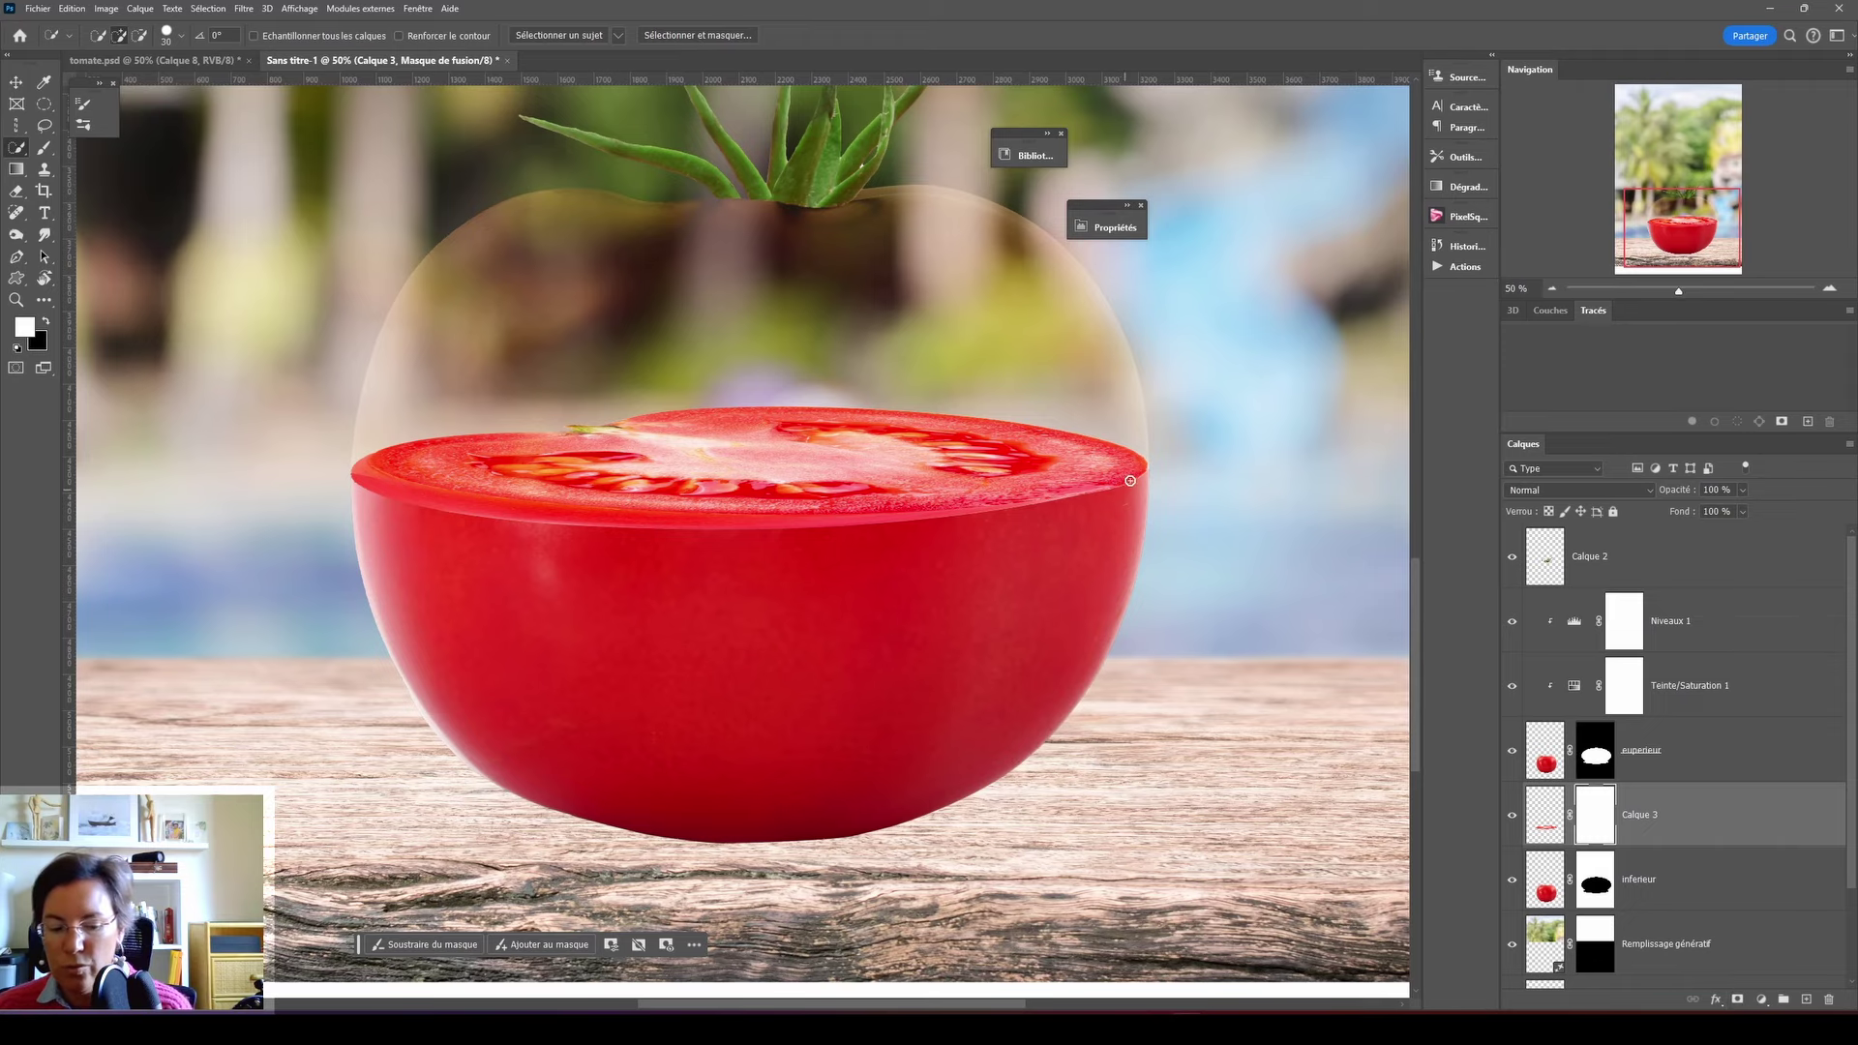
pyautogui.press('r')
pyautogui.moveTo(1238, 447)
pyautogui.mouseDown()
pyautogui.moveTo(1249, 542)
pyautogui.moveTo(556, 759)
pyautogui.mouseUp()
pyautogui.press('b')
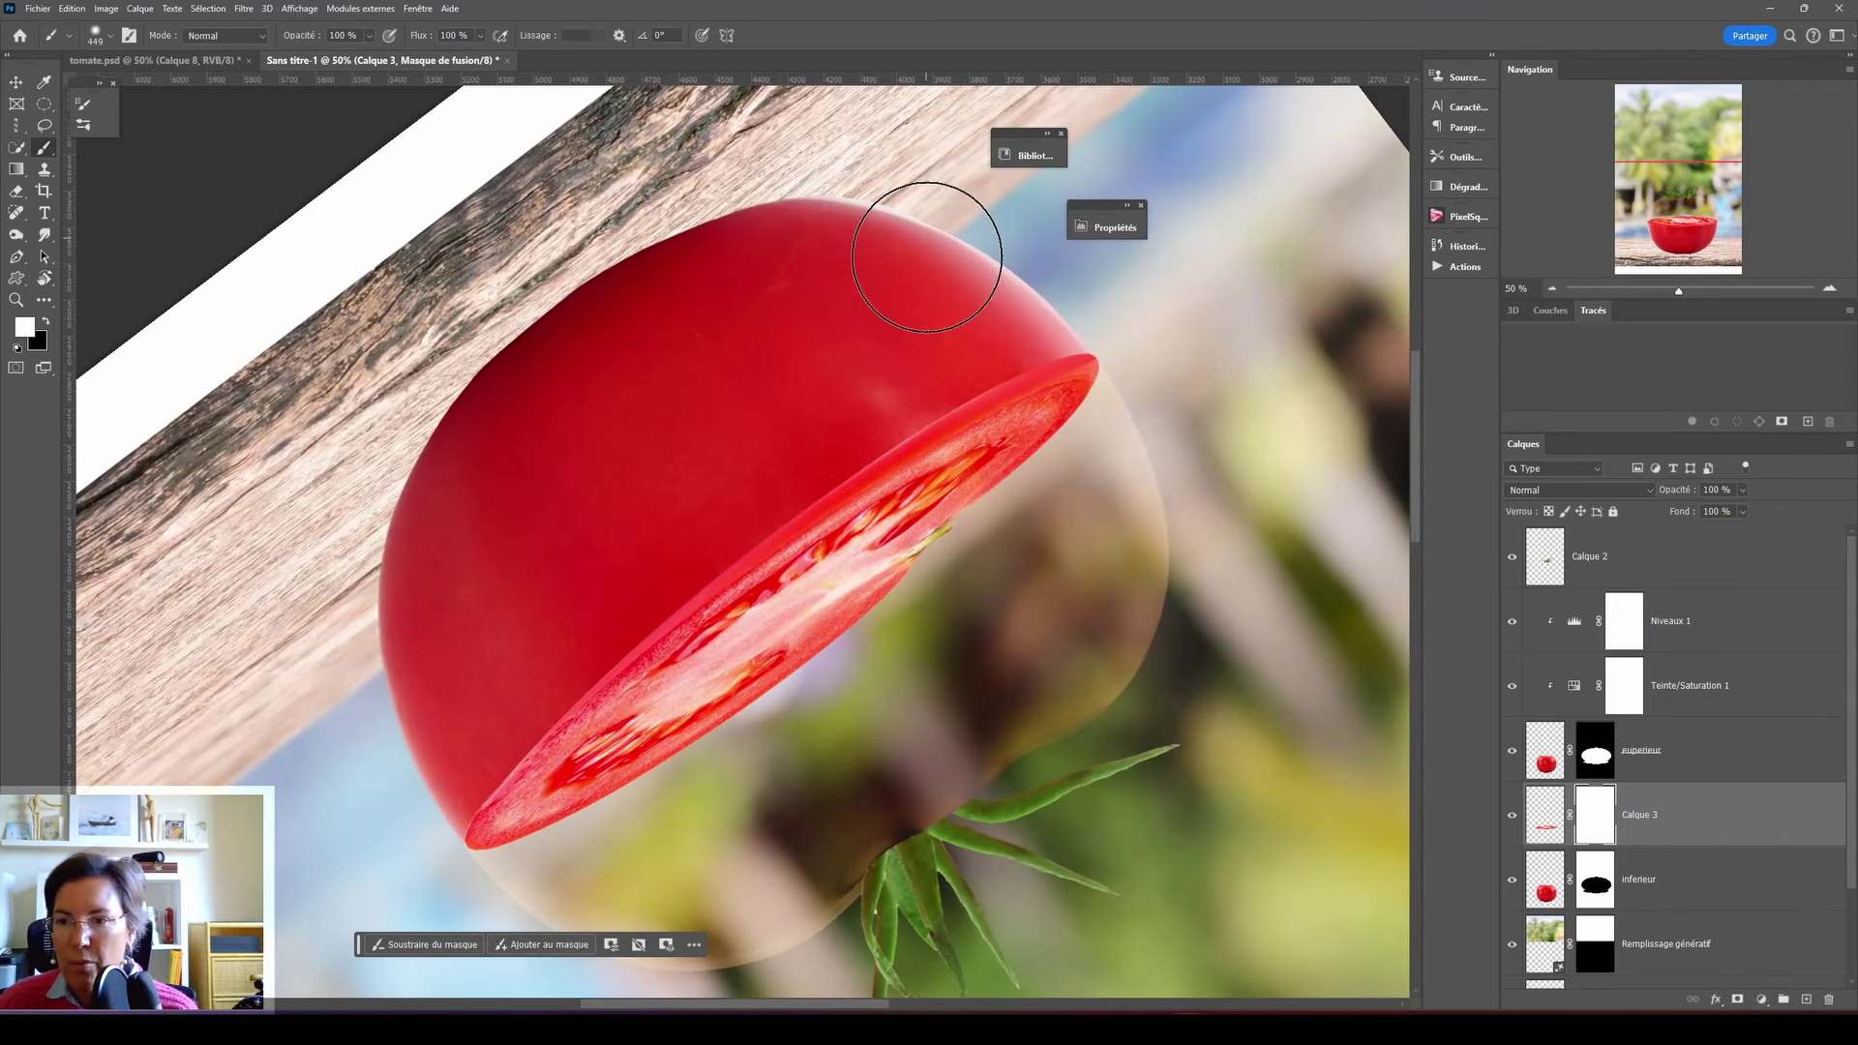
pyautogui.rightClick(939, 290)
pyautogui.click(1035, 101)
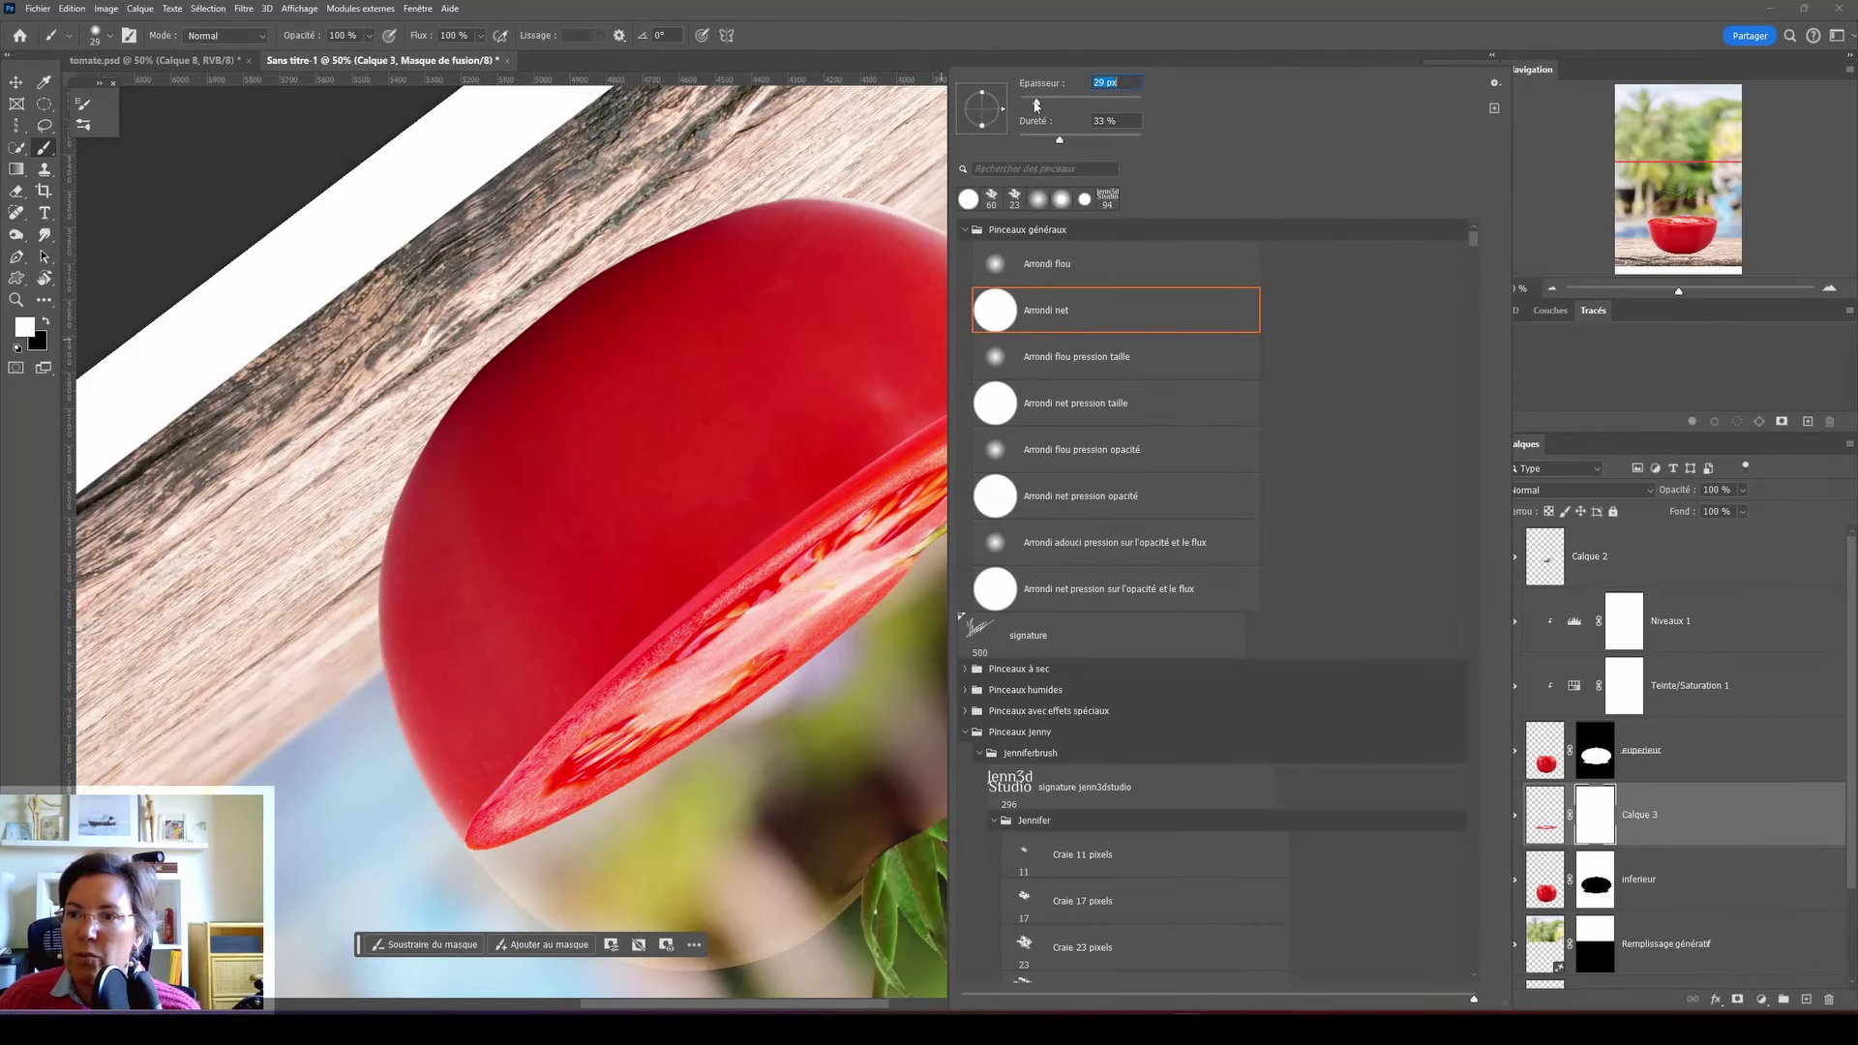
pyautogui.click(1006, 263)
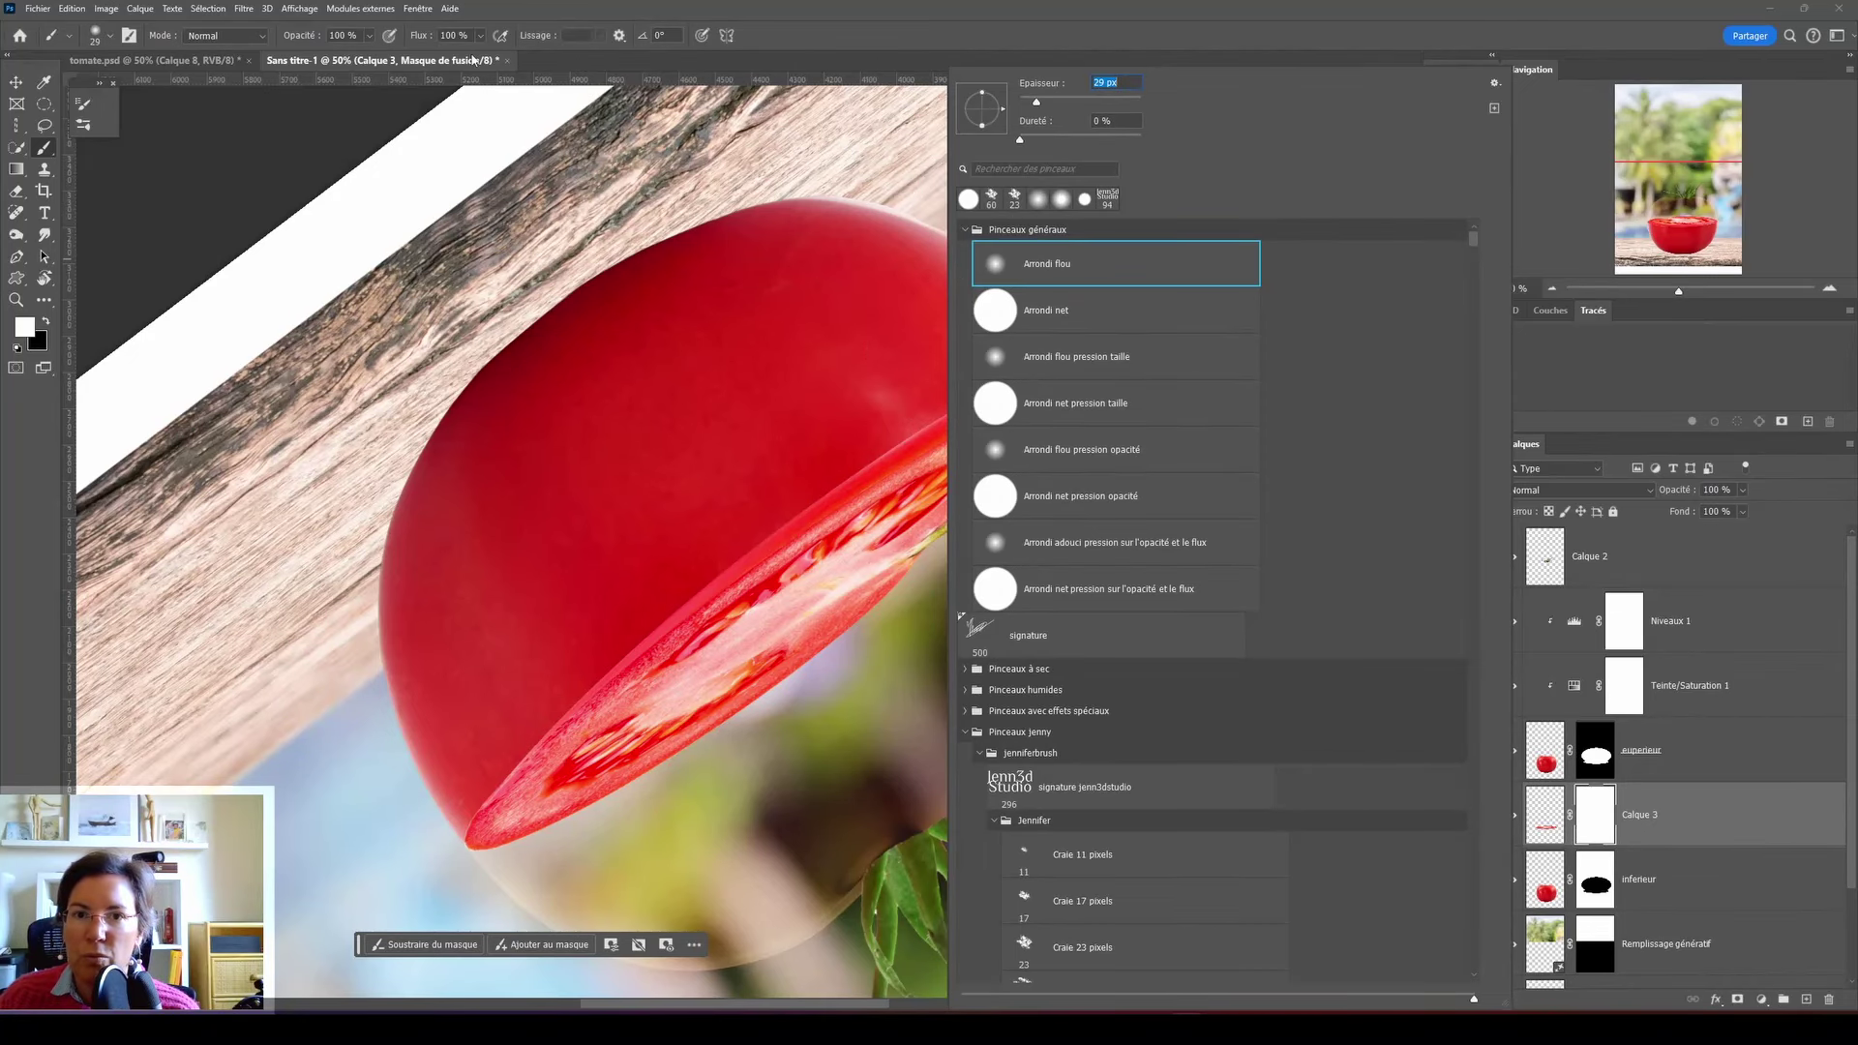
pyautogui.click(367, 39)
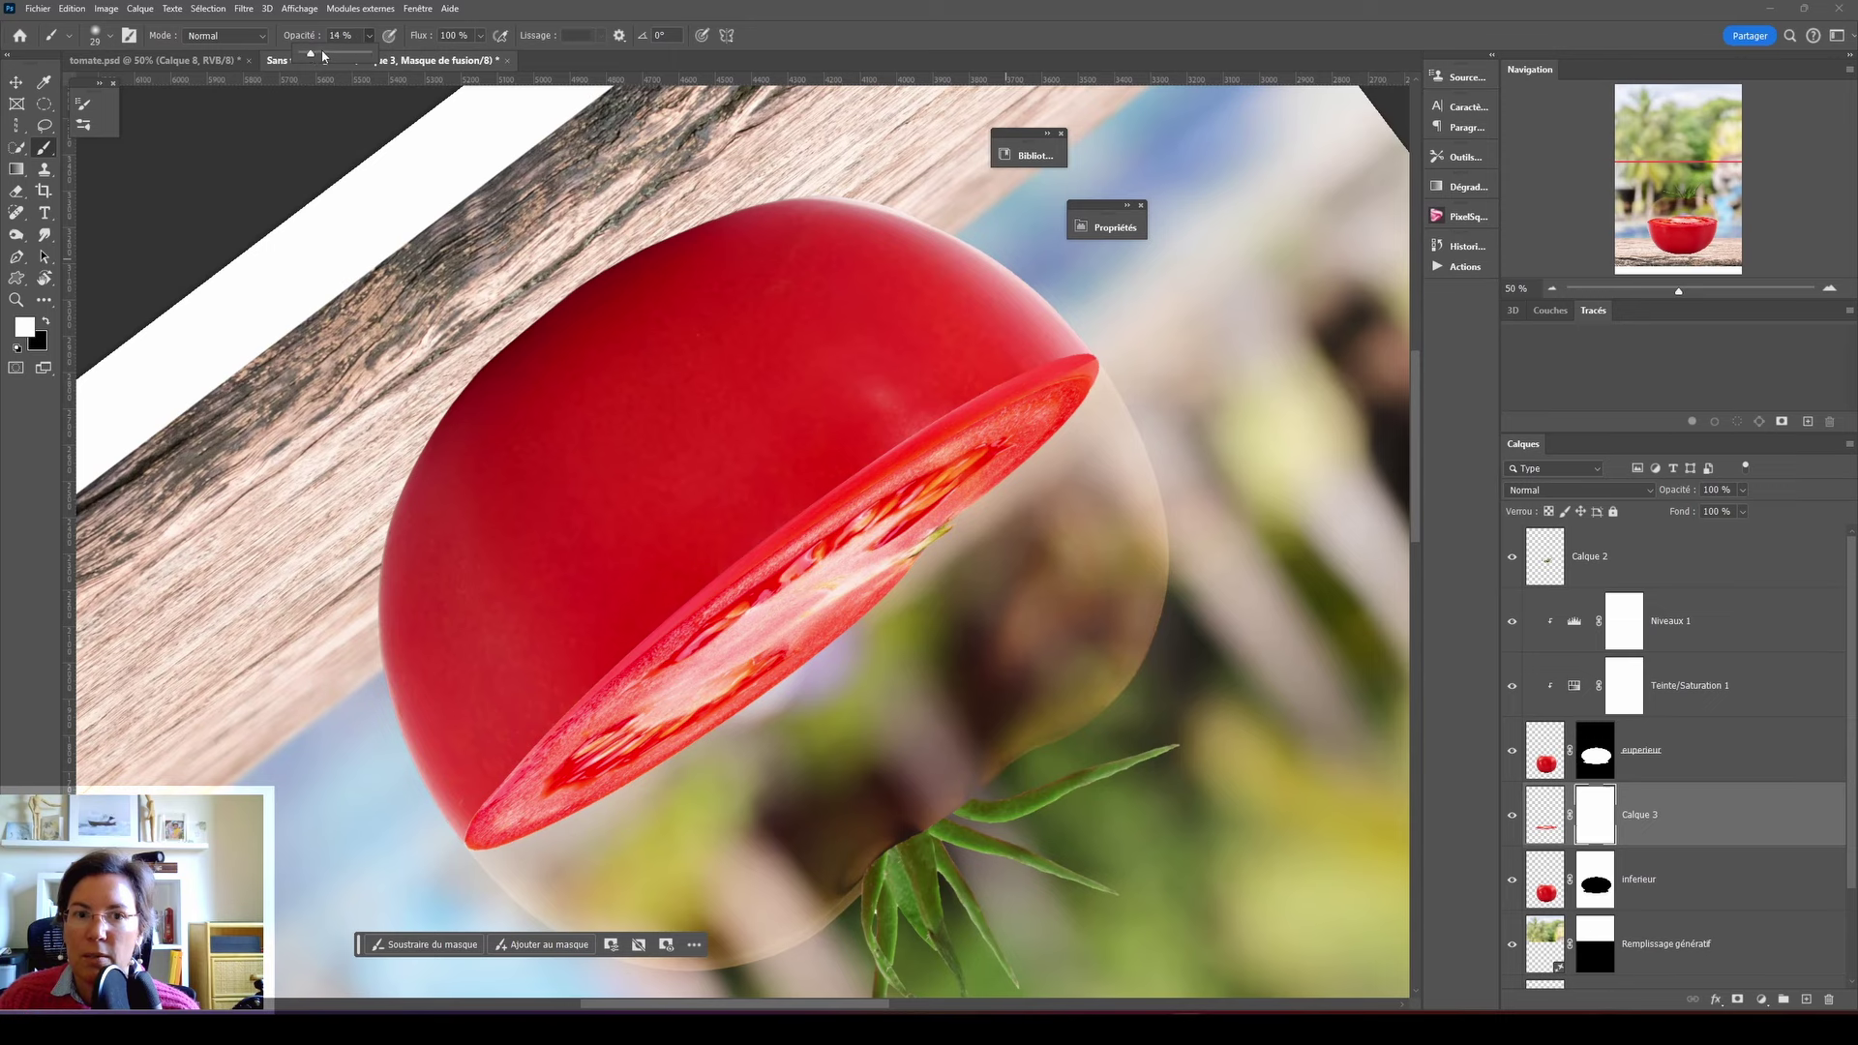
# - Paint black along the slice's edge to blend it into the rim, then reset the view
pyautogui.press('x')
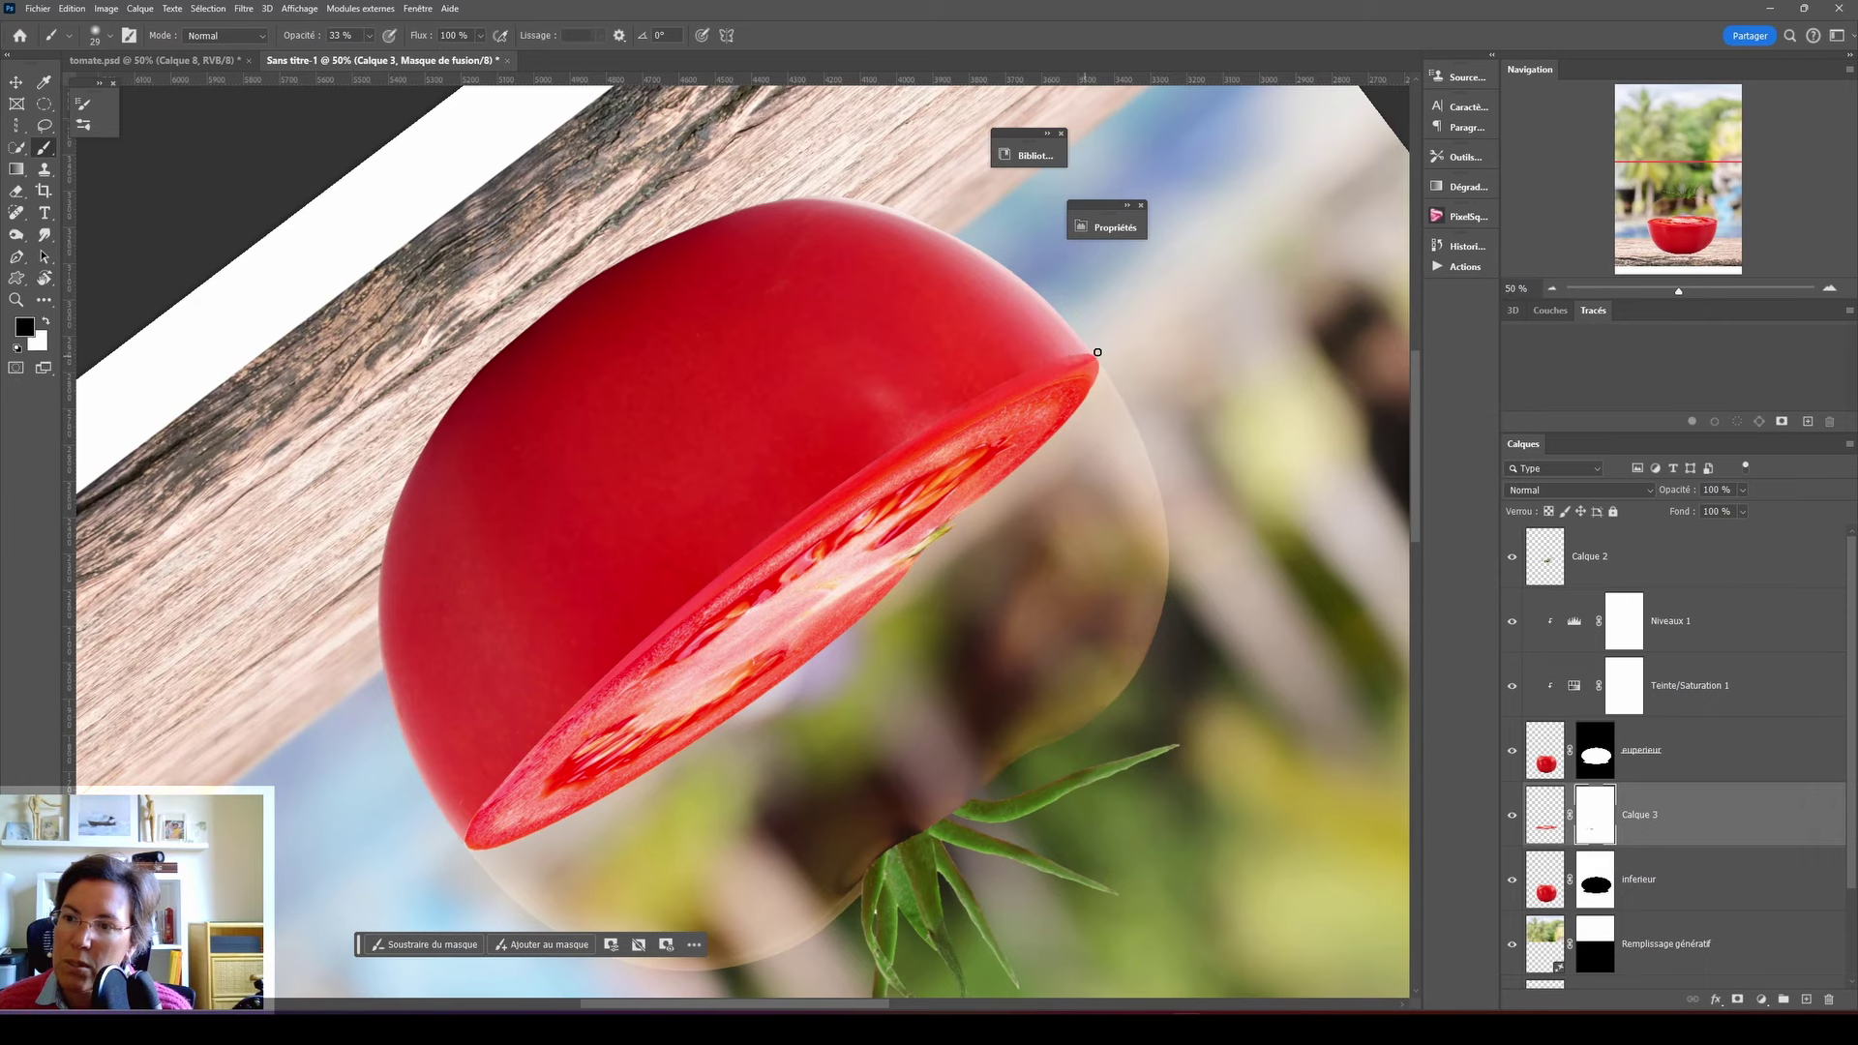
pyautogui.moveTo(785, 529); pyautogui.dragTo(498, 789)
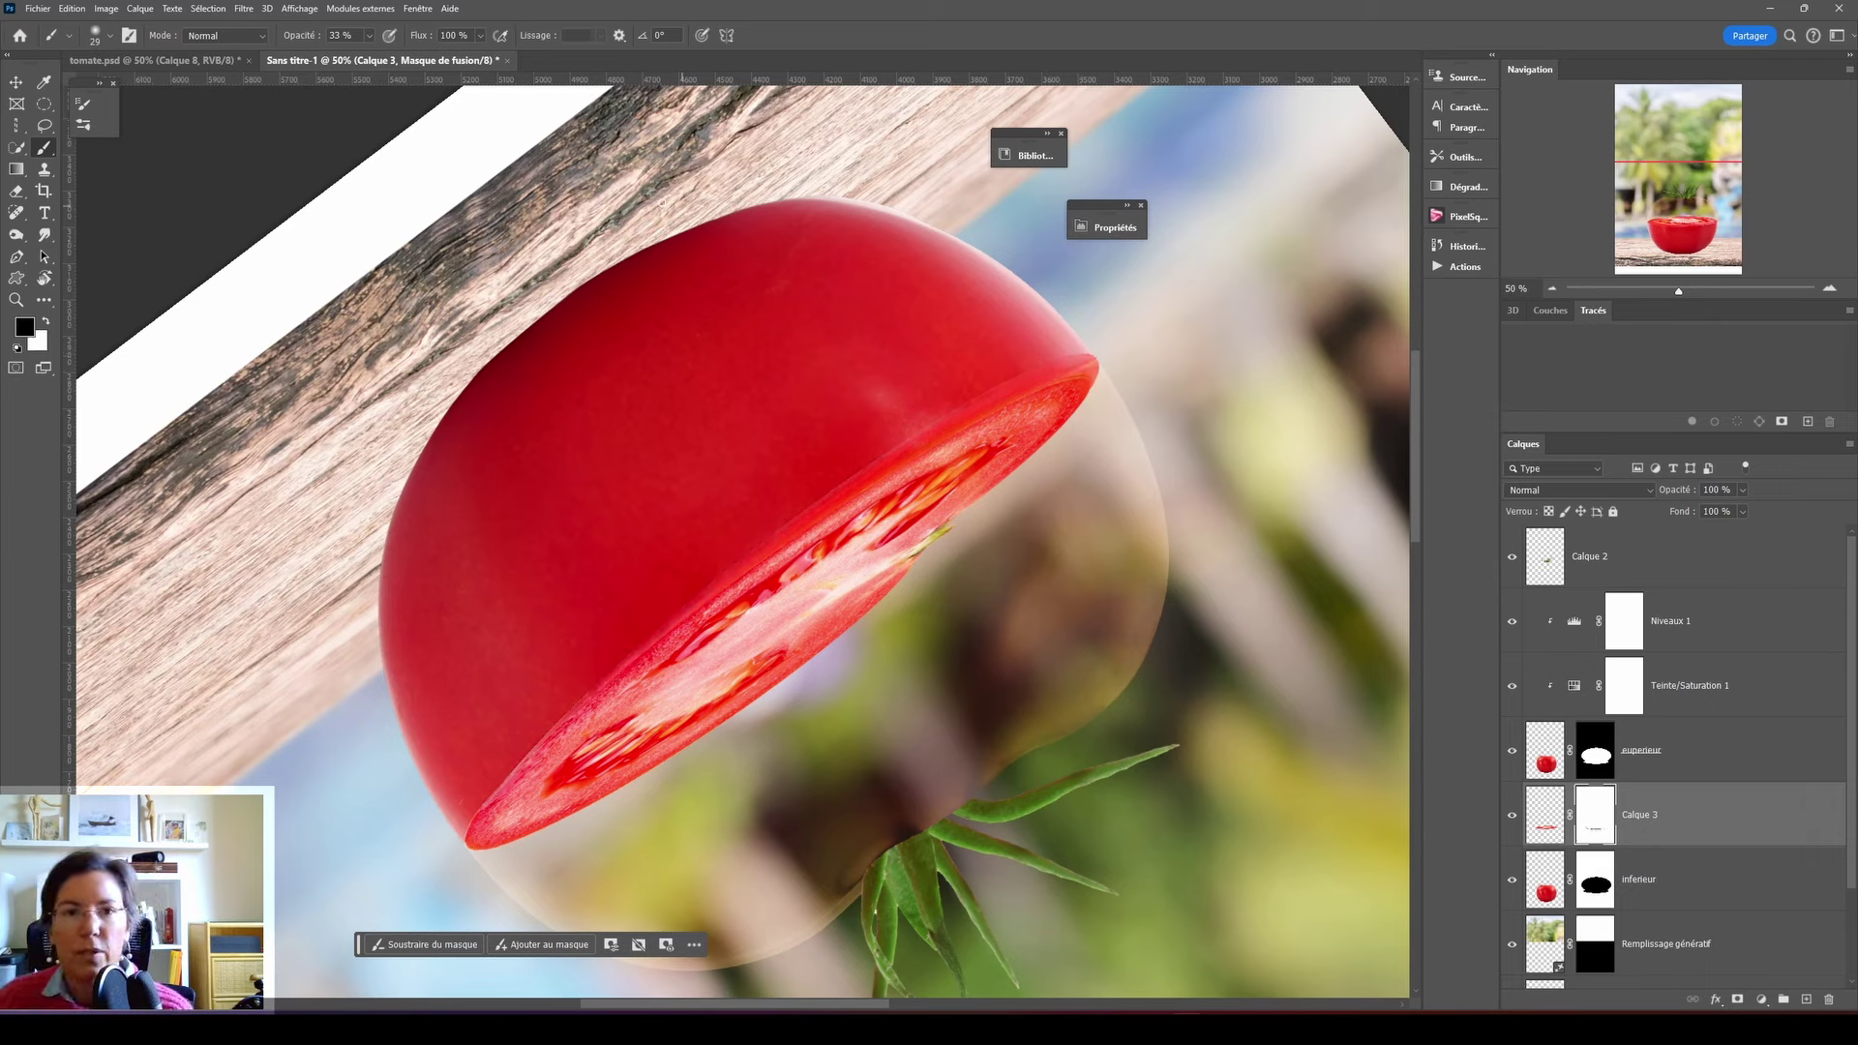
pyautogui.press('r')
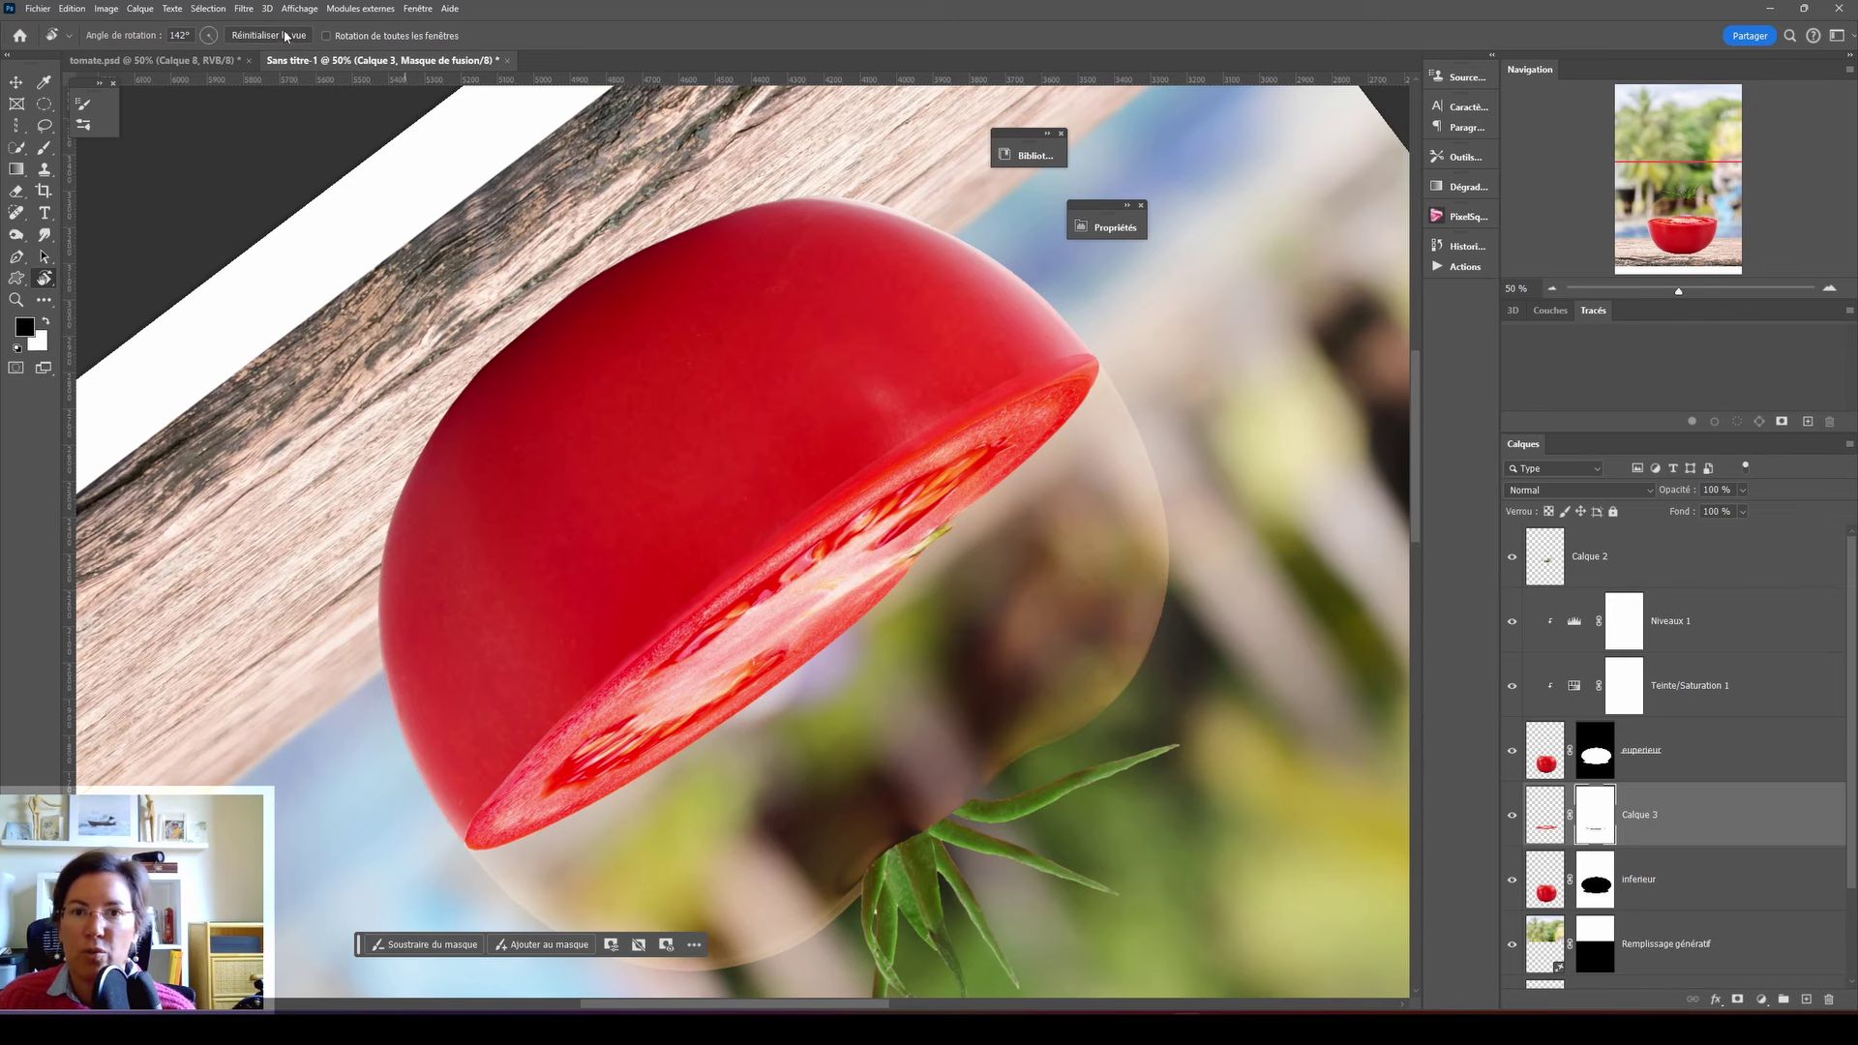
pyautogui.click(277, 35)
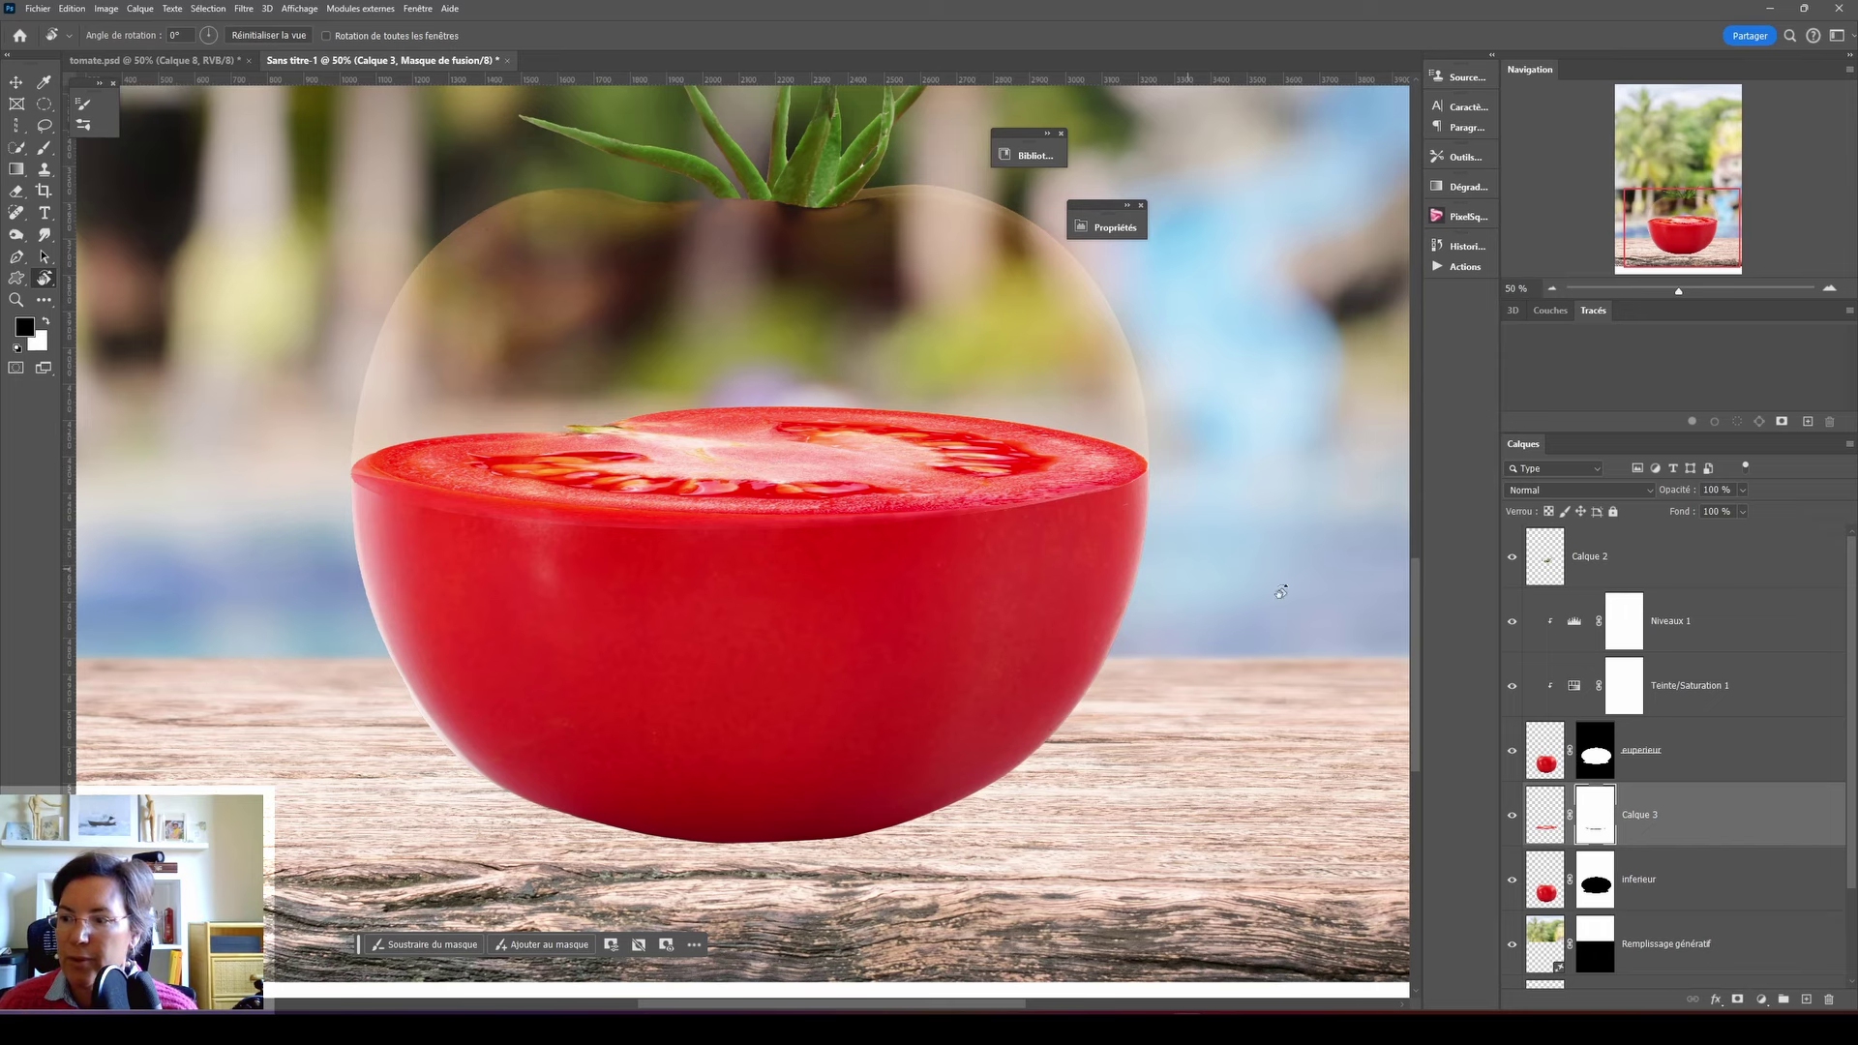
pyautogui.moveTo(925, 579); pyautogui.dragTo(948, 616)
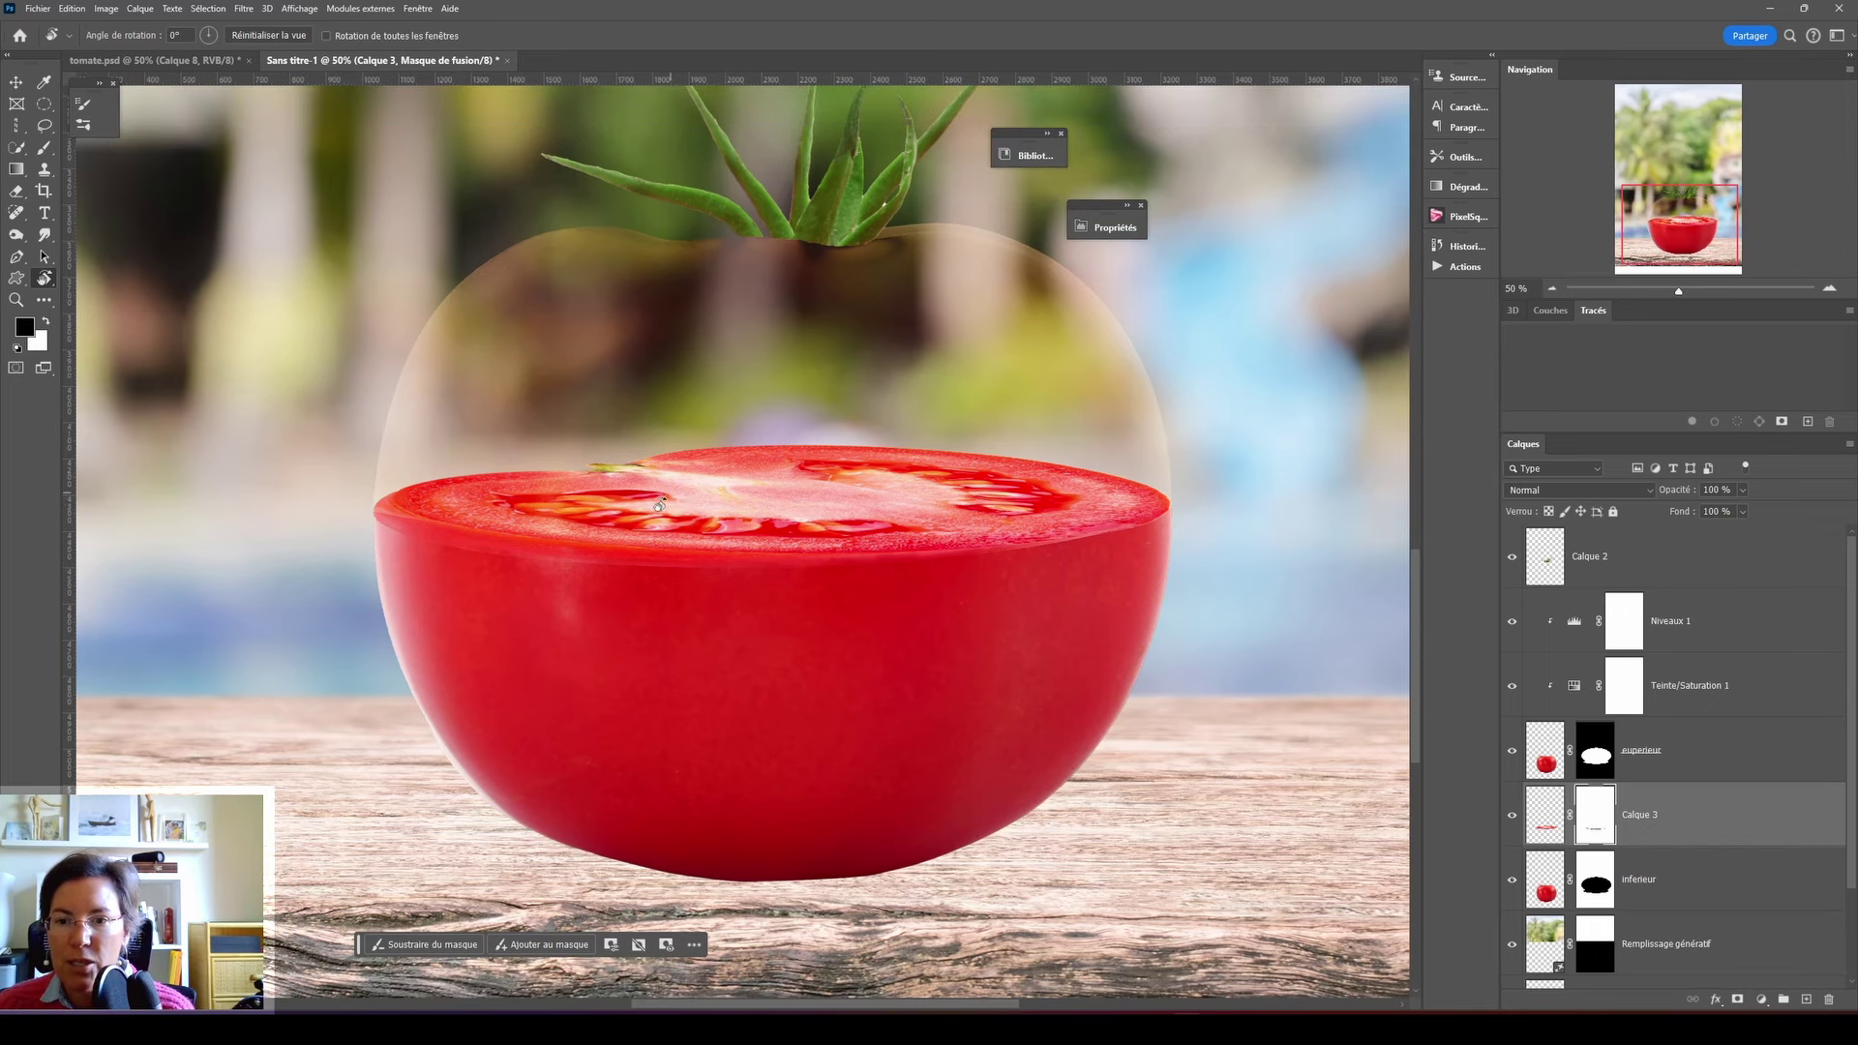
pyautogui.click(15, 81)
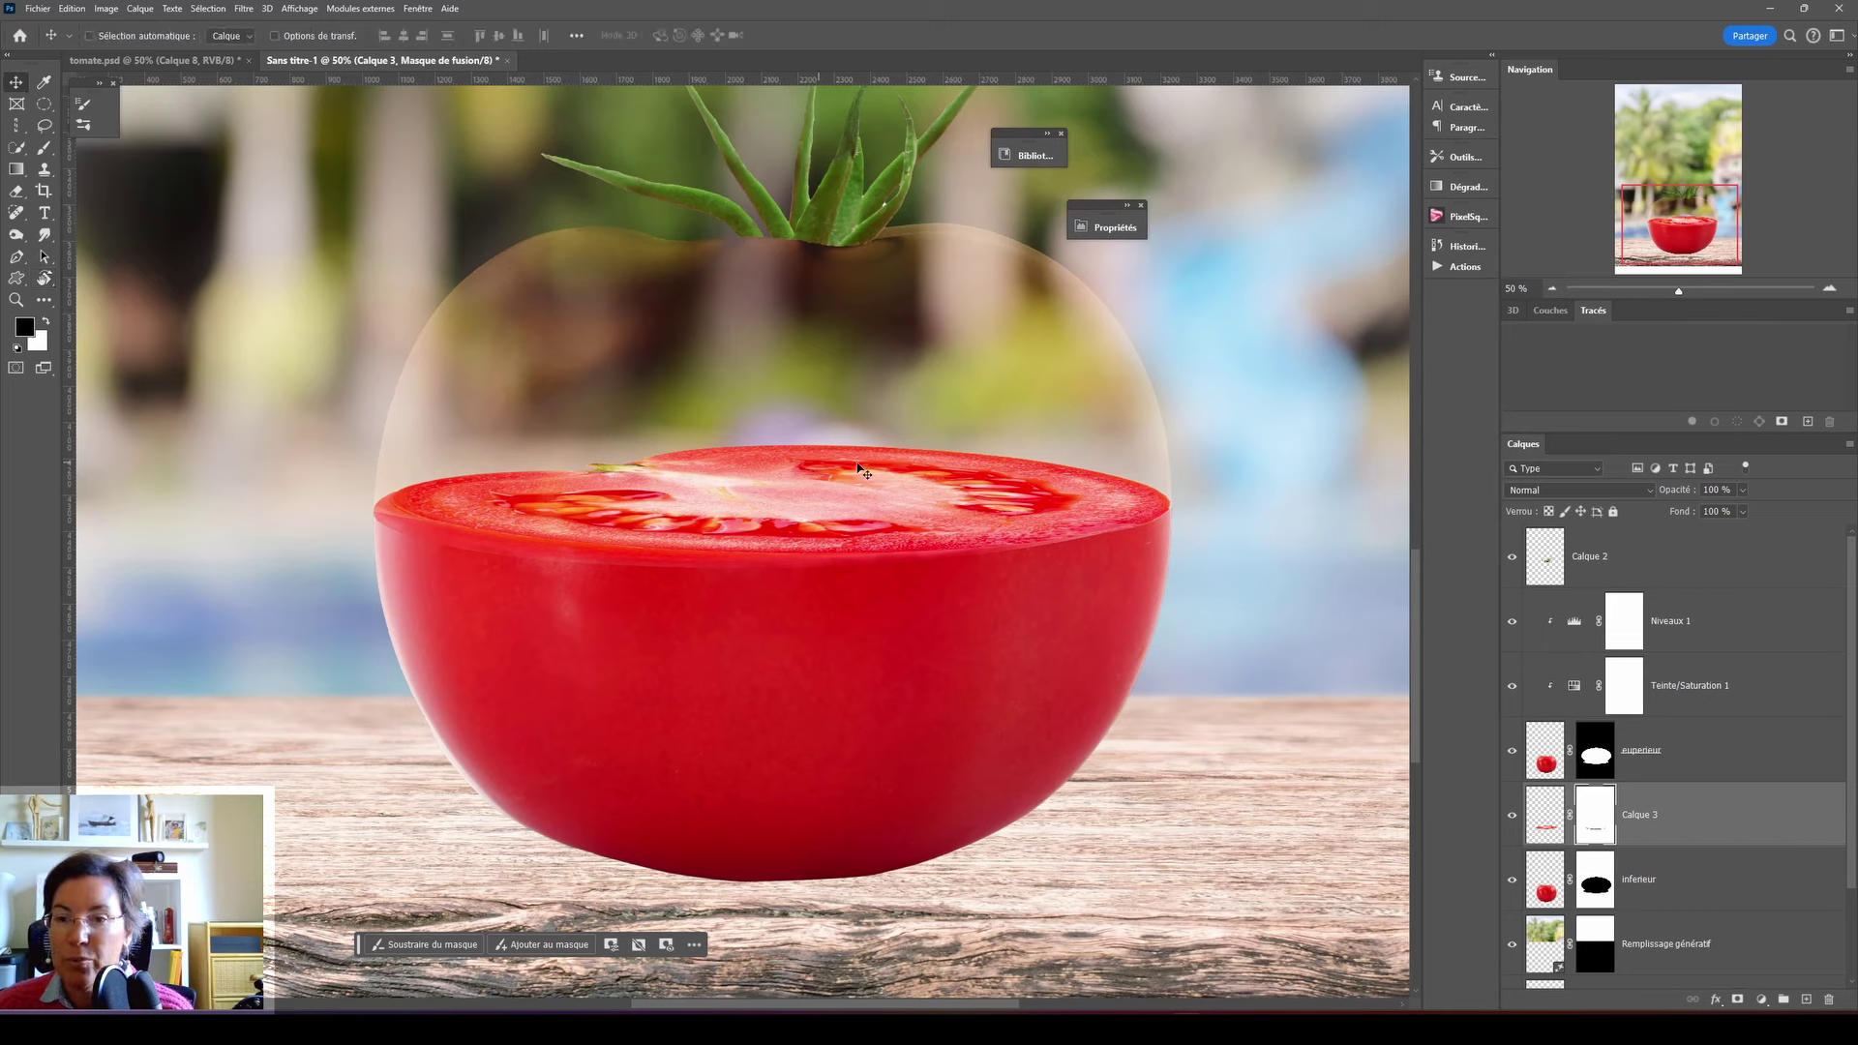
# - Import the liquid silver ripple image from Libraries as a layer at 52% opacity
pyautogui.click(1034, 158)
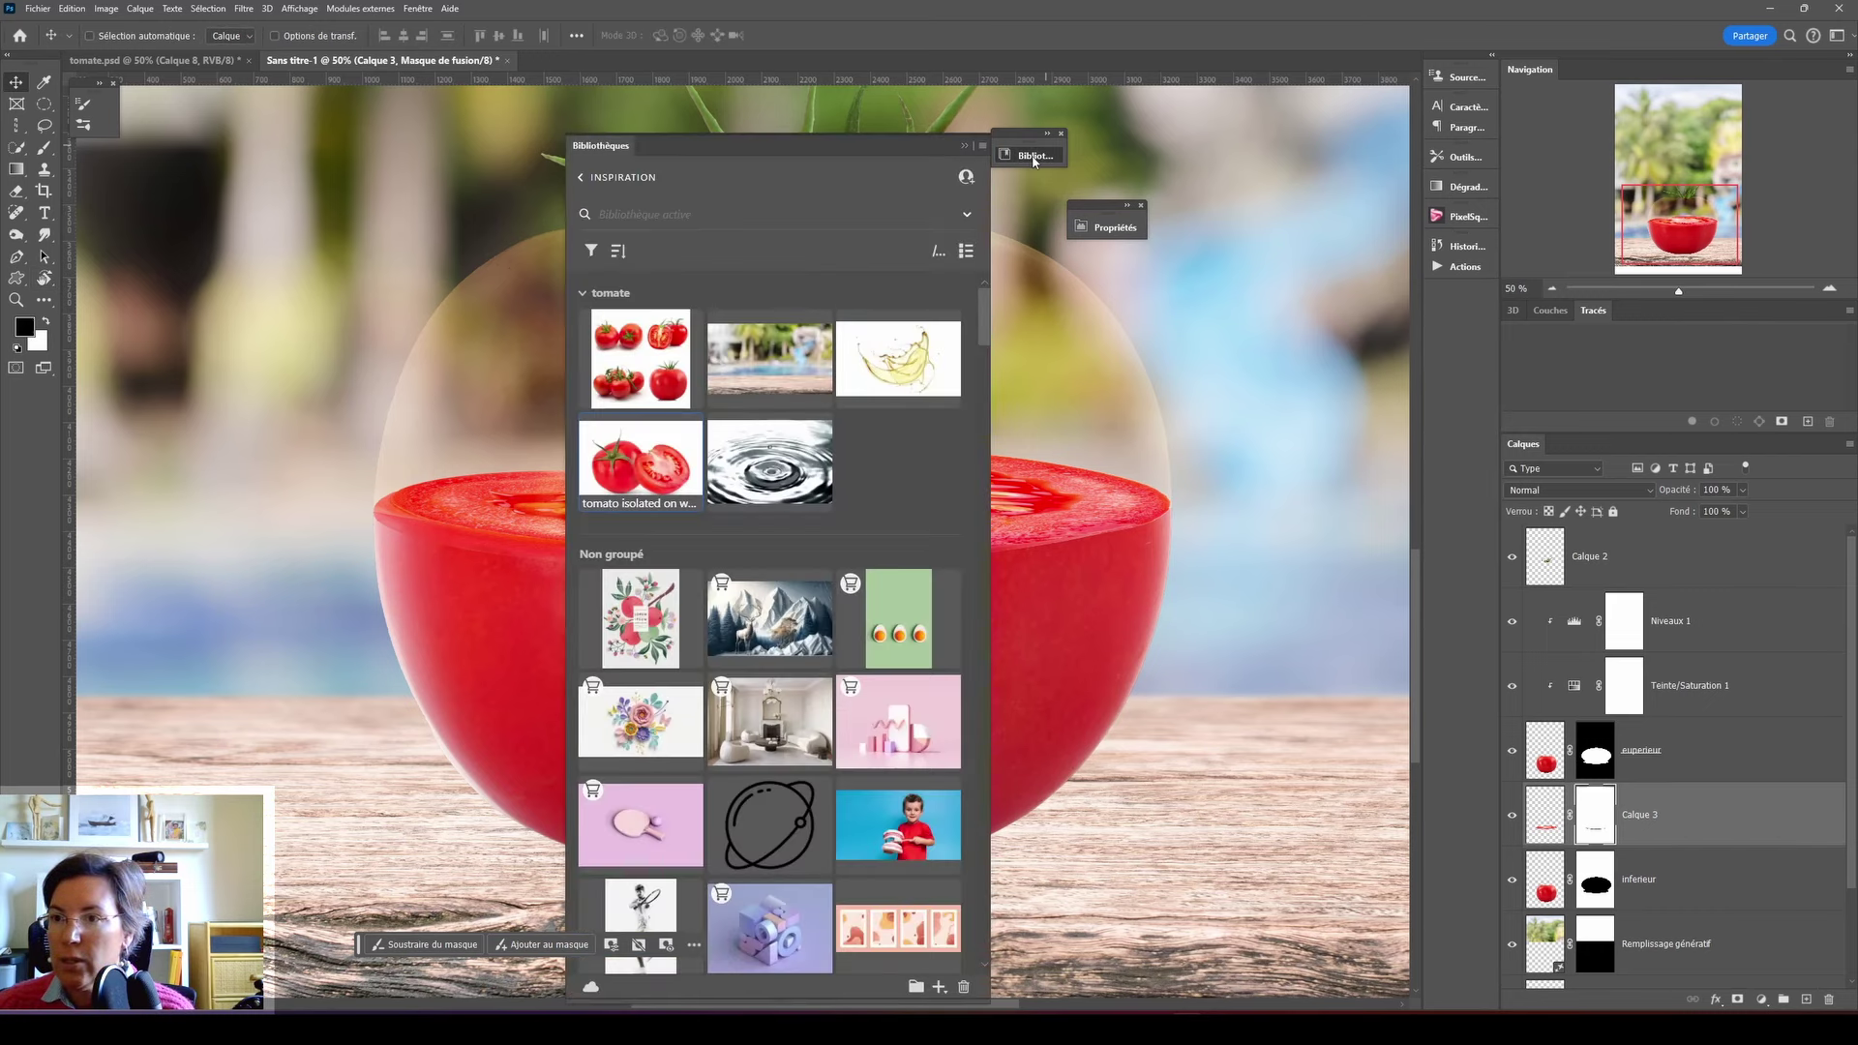
pyautogui.rightClick(781, 474)
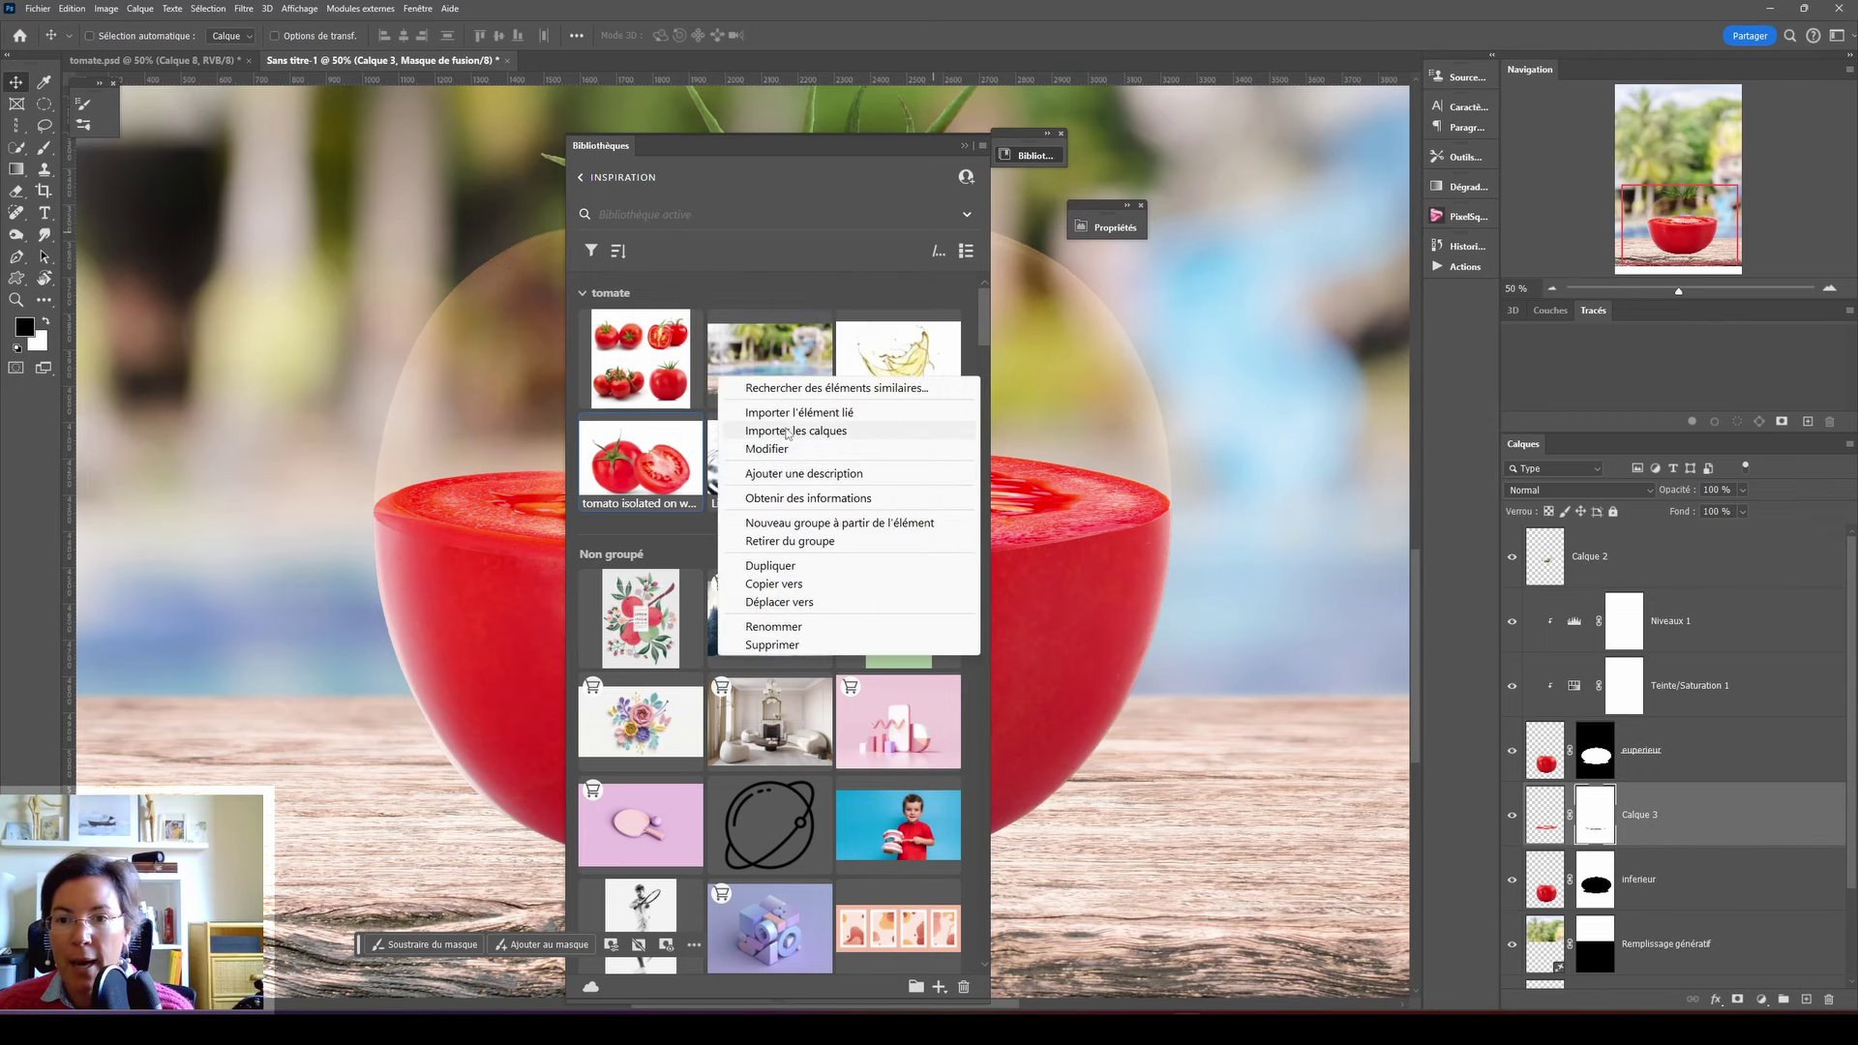
pyautogui.click(786, 432)
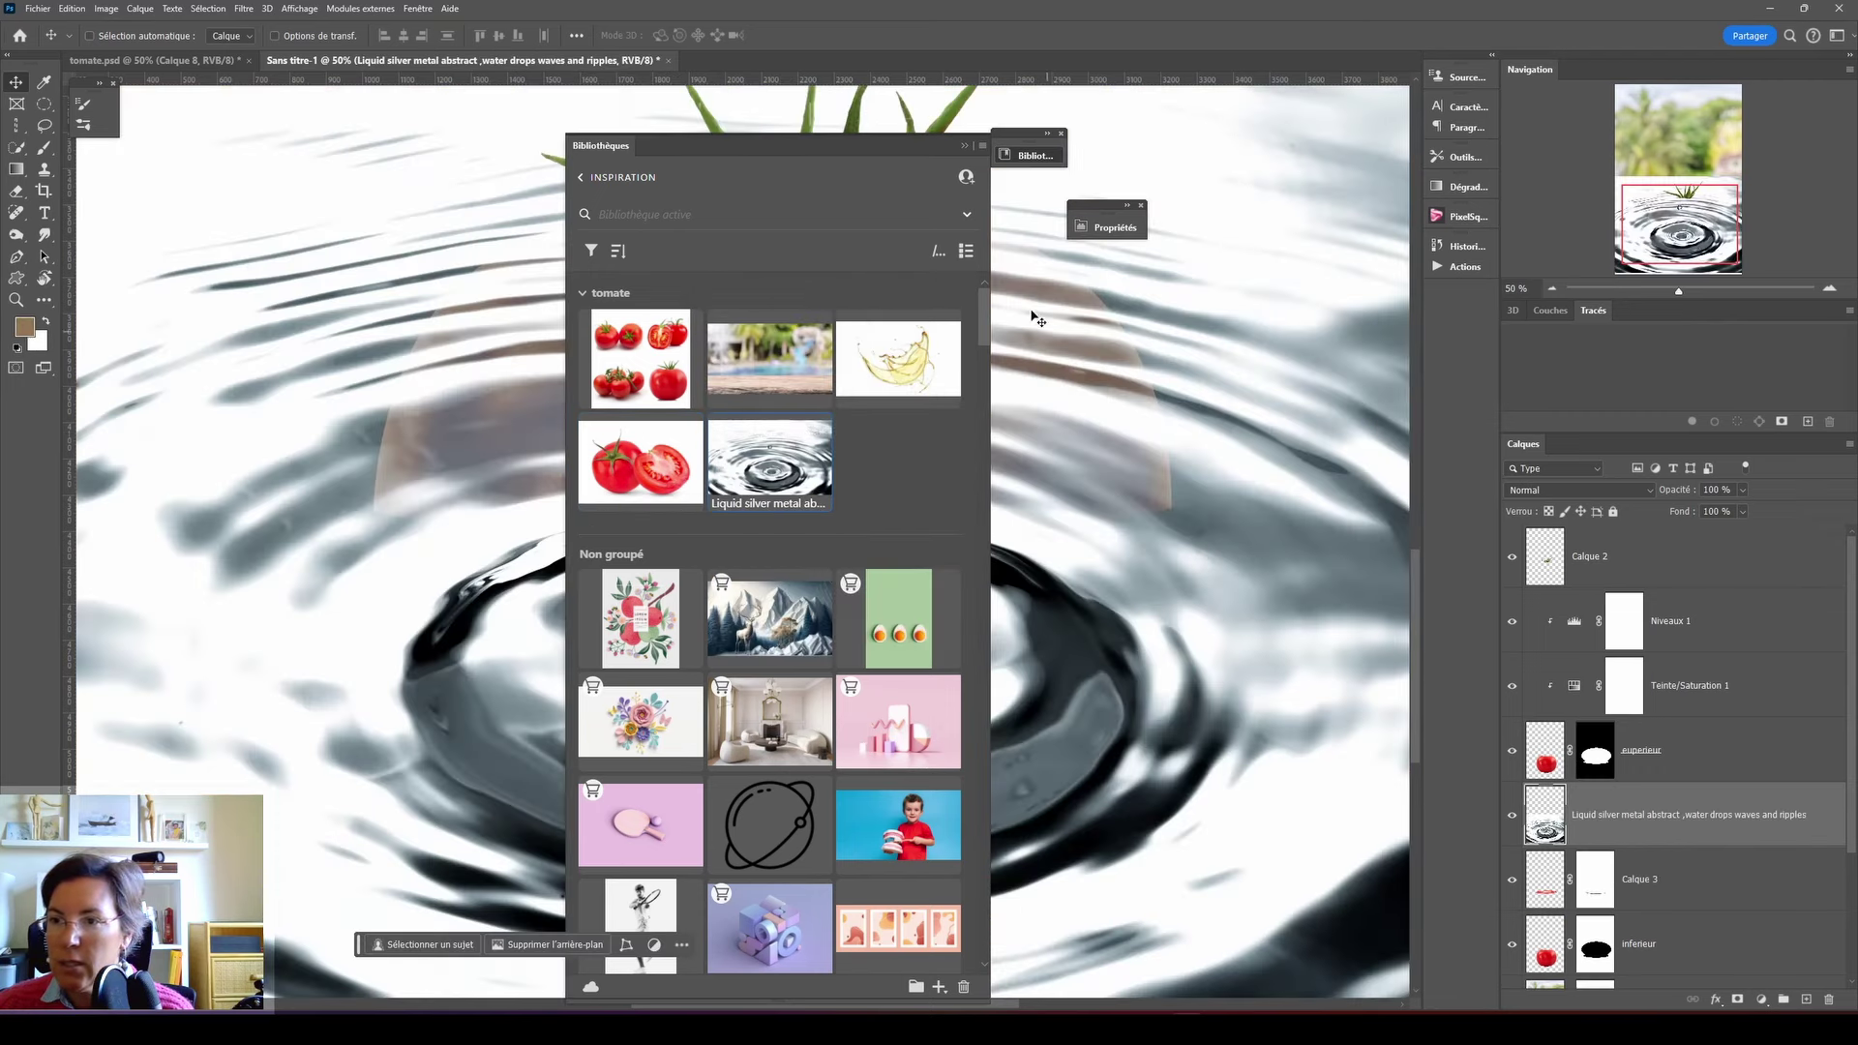
pyautogui.click(965, 147)
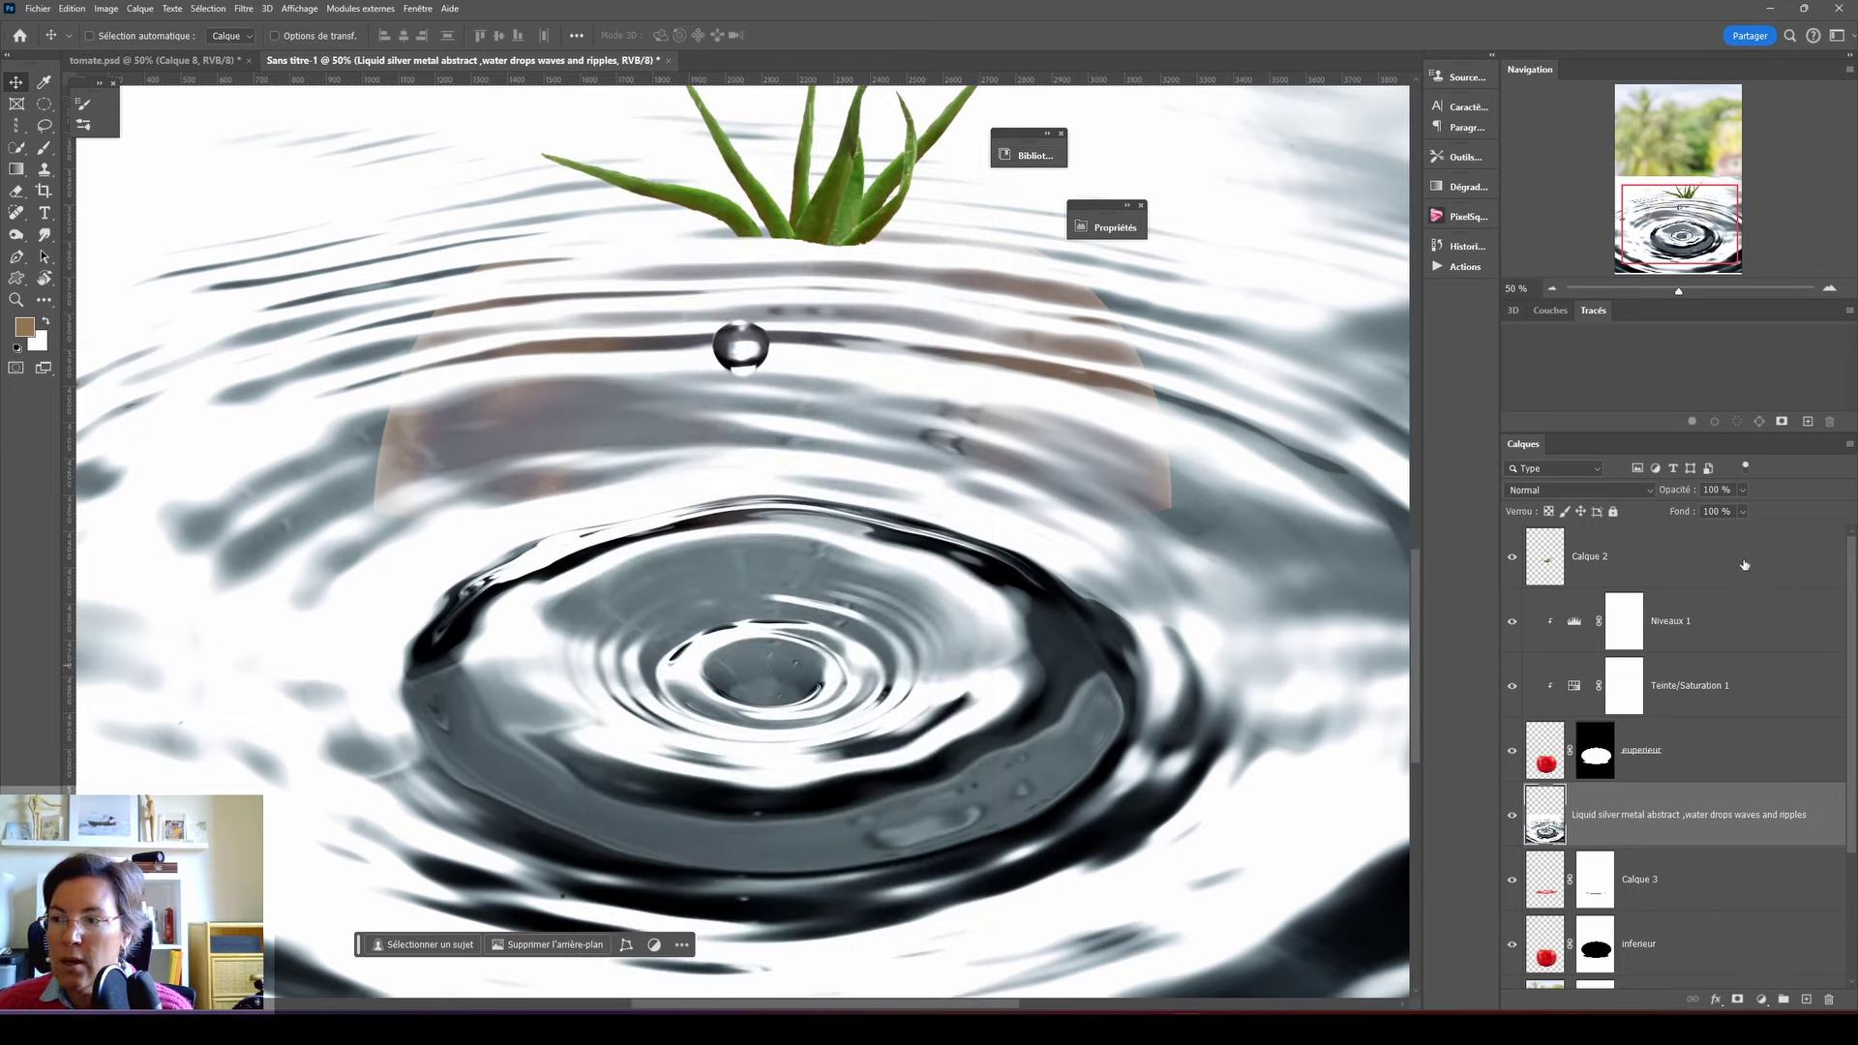
pyautogui.click(1742, 492)
pyautogui.click(1711, 509)
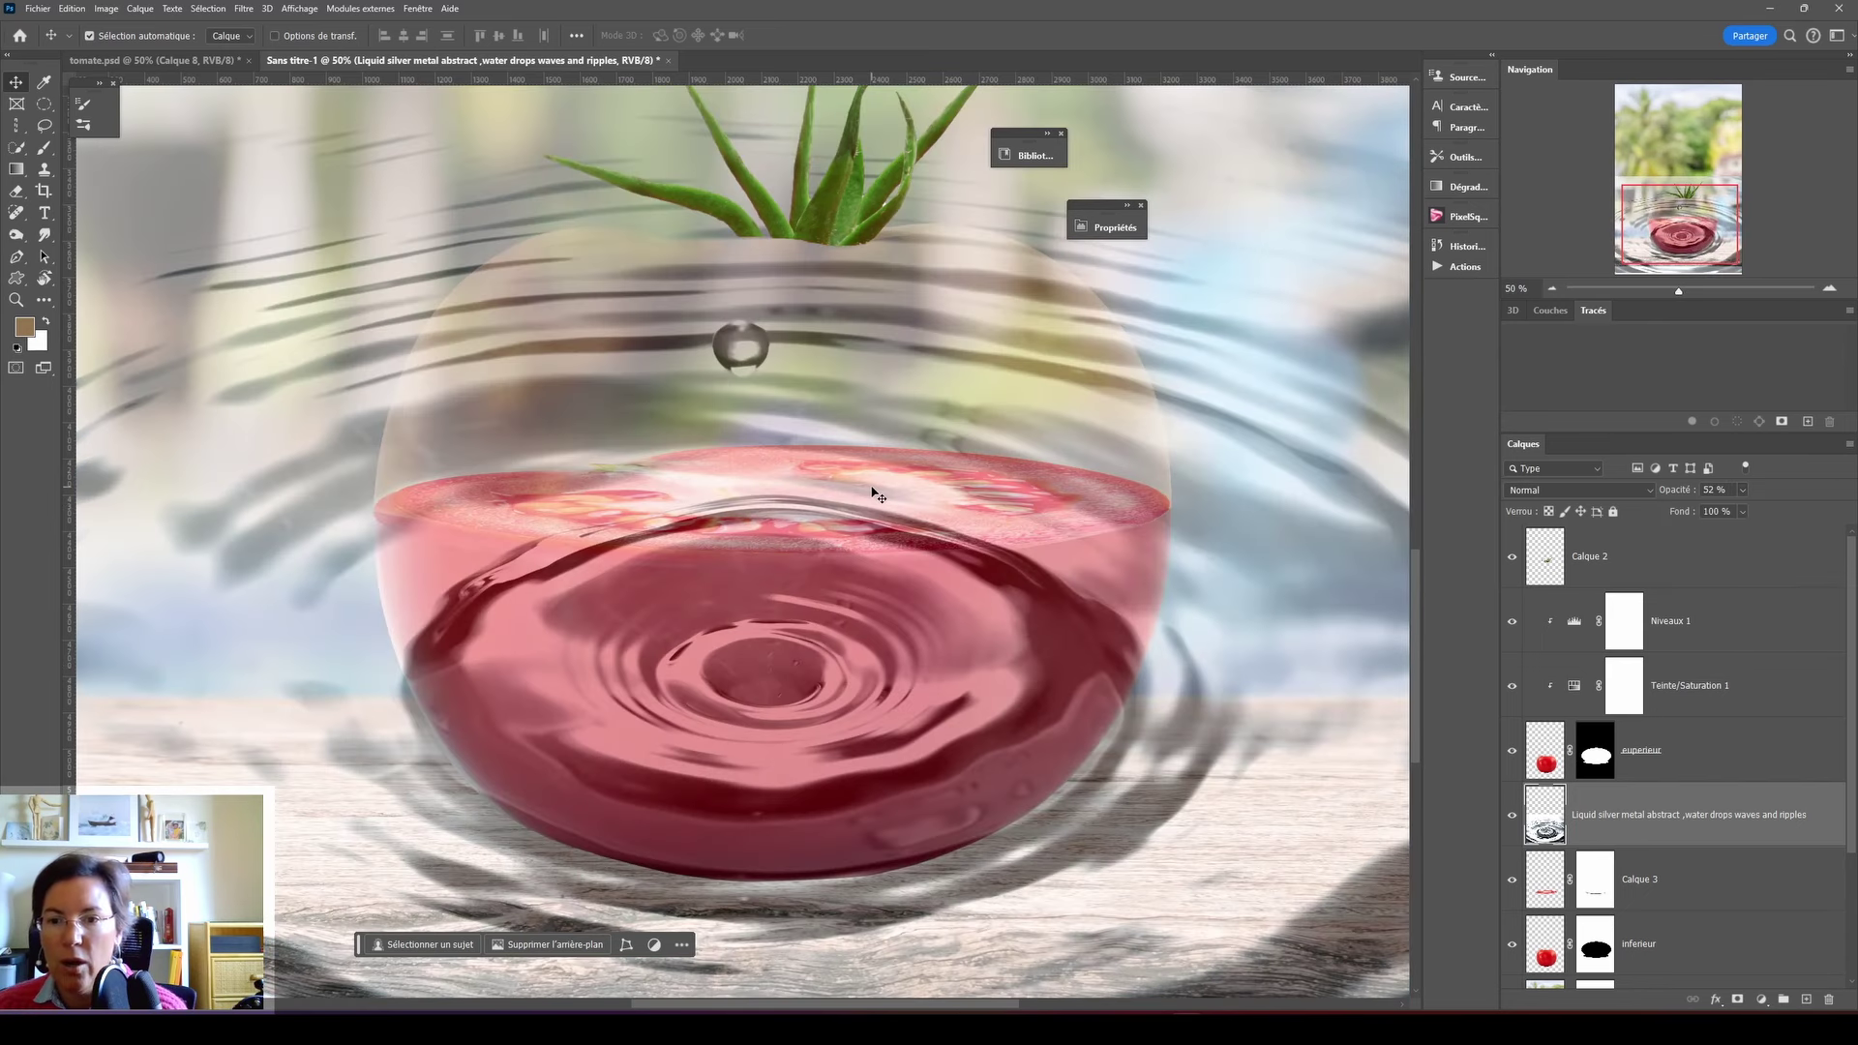
pyautogui.hotkey('ctrl', 't')
# - Scale the ripple layer proportionally to 40%
pyautogui.click(396, 35)
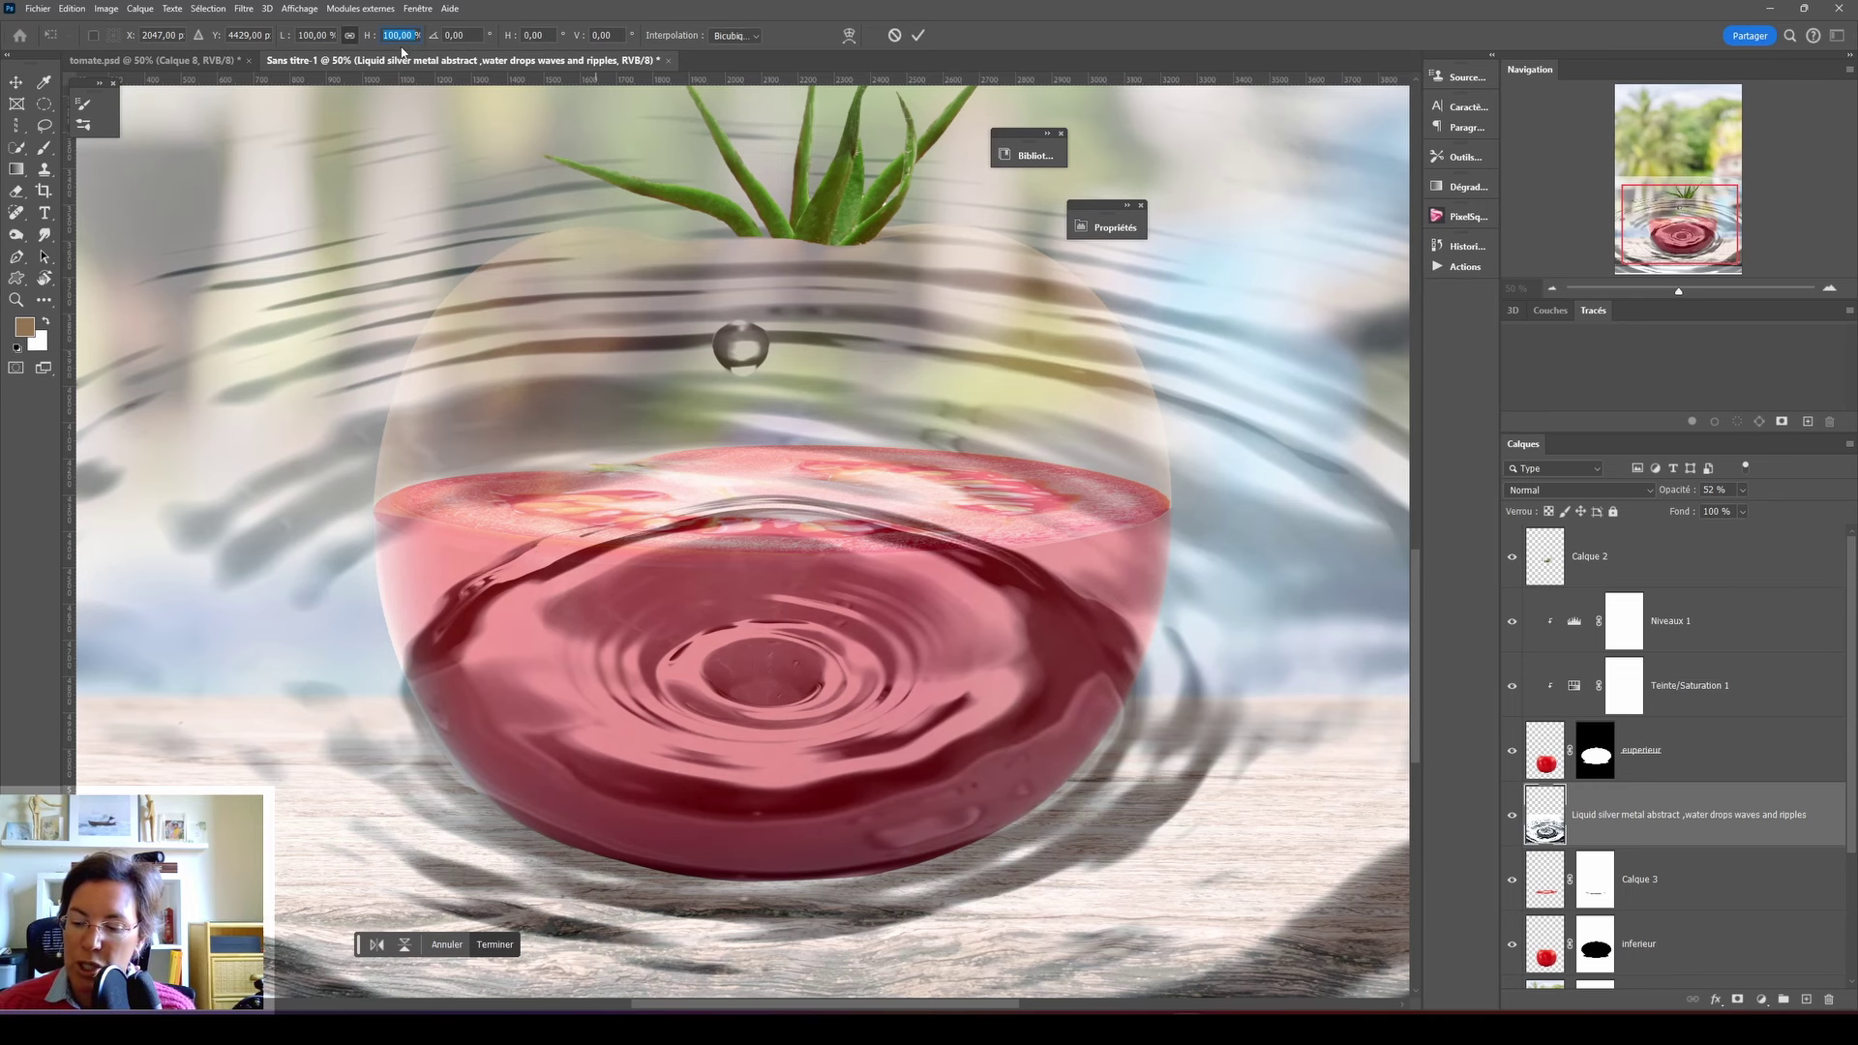
pyautogui.write('40%')
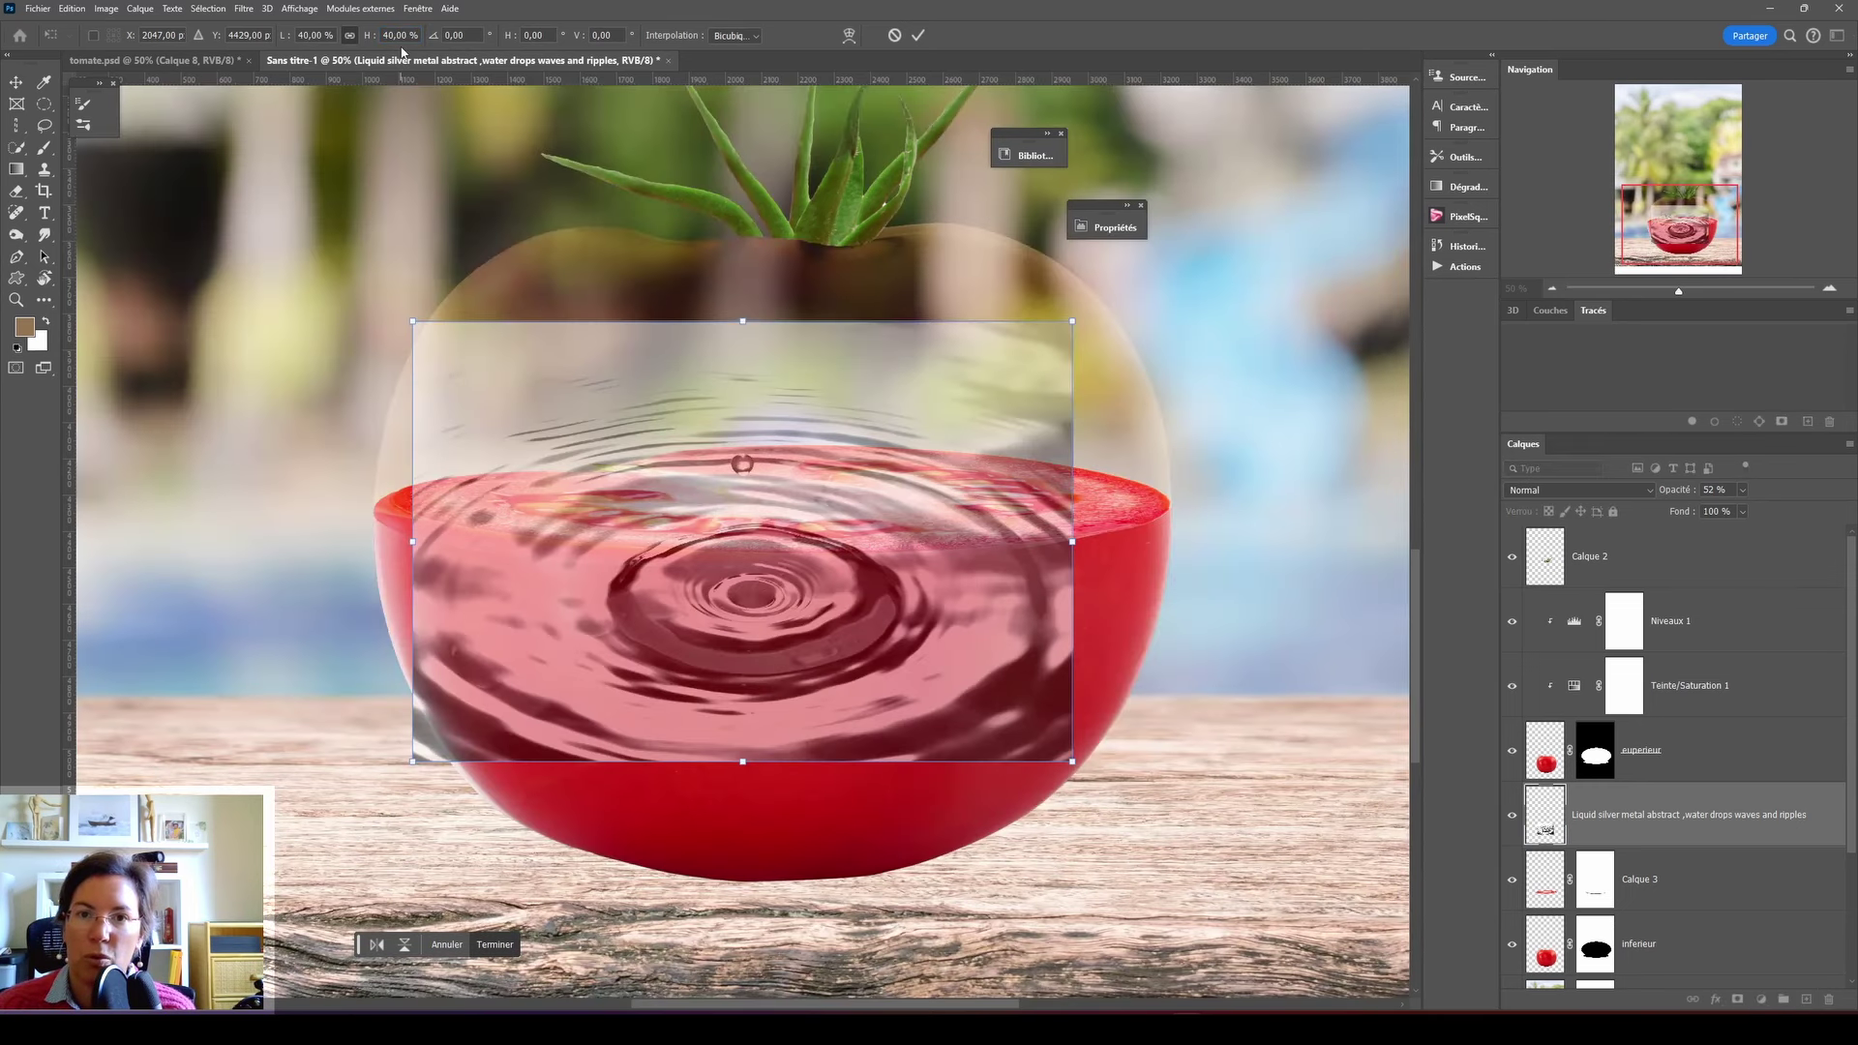
pyautogui.click(349, 36)
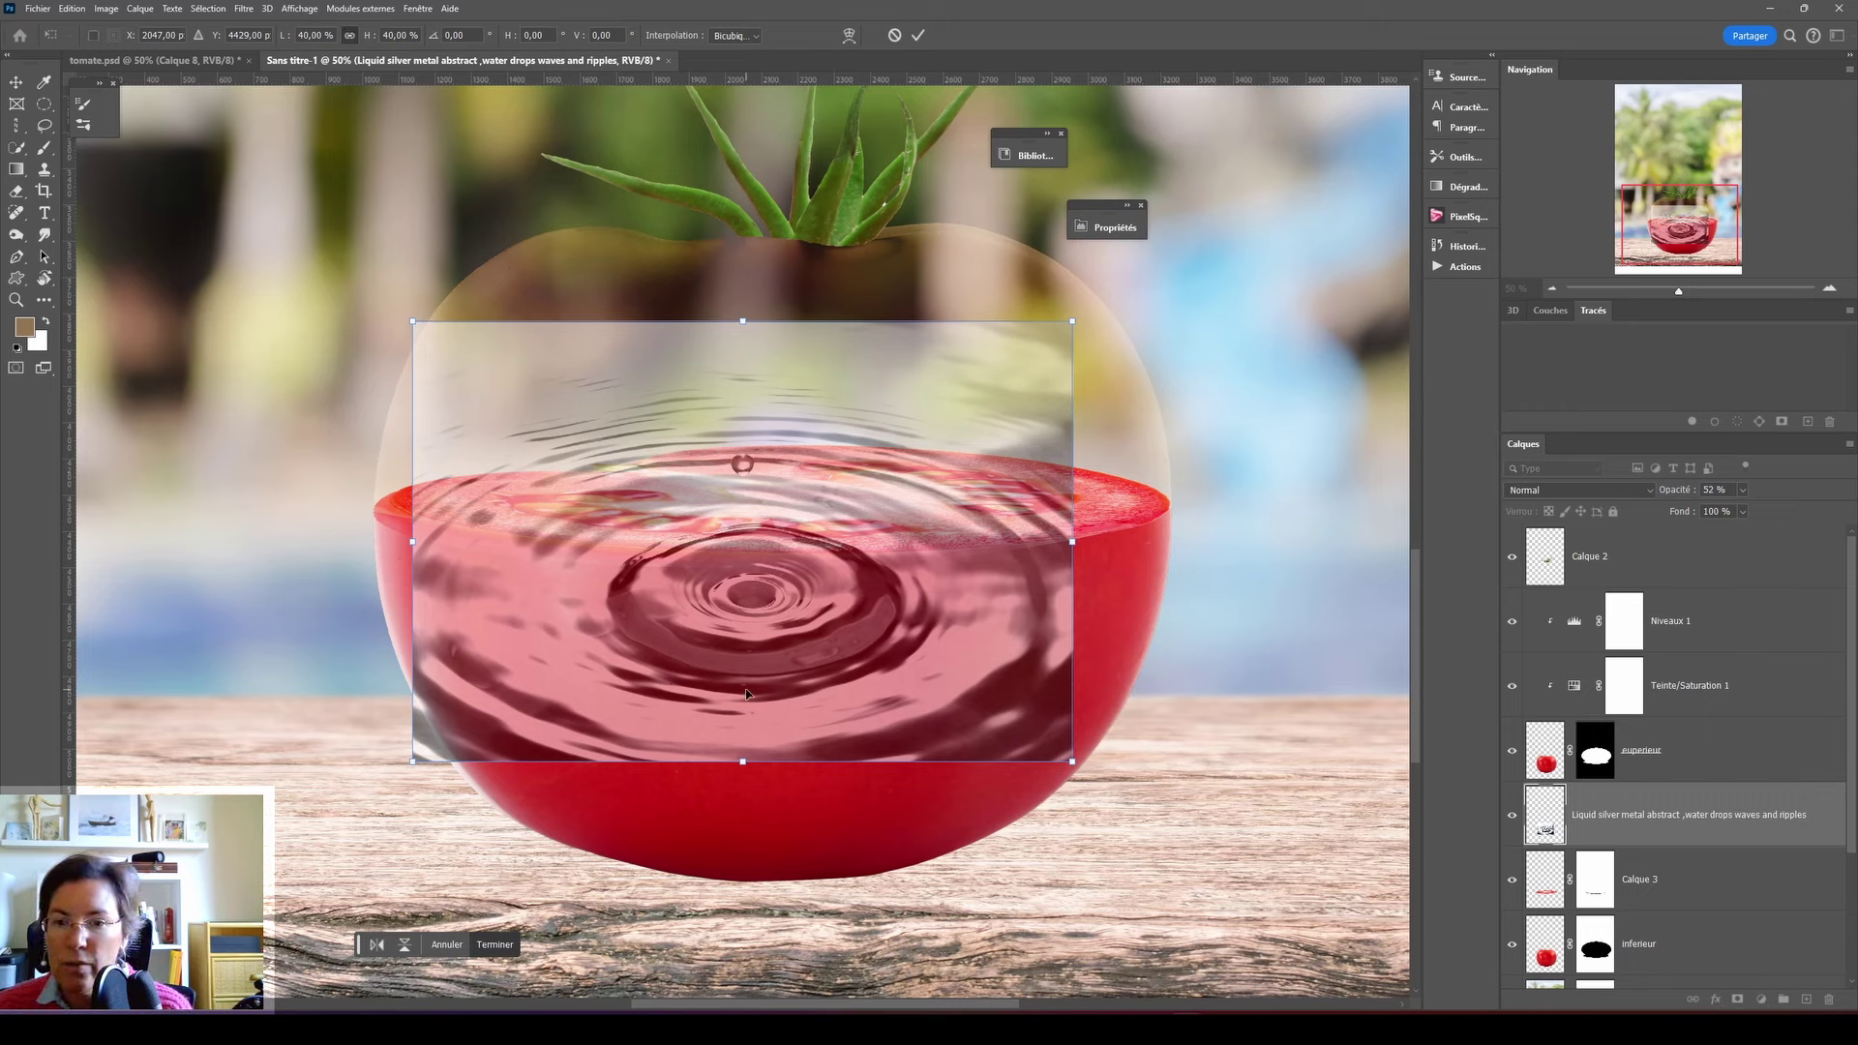
pyautogui.click(915, 36)
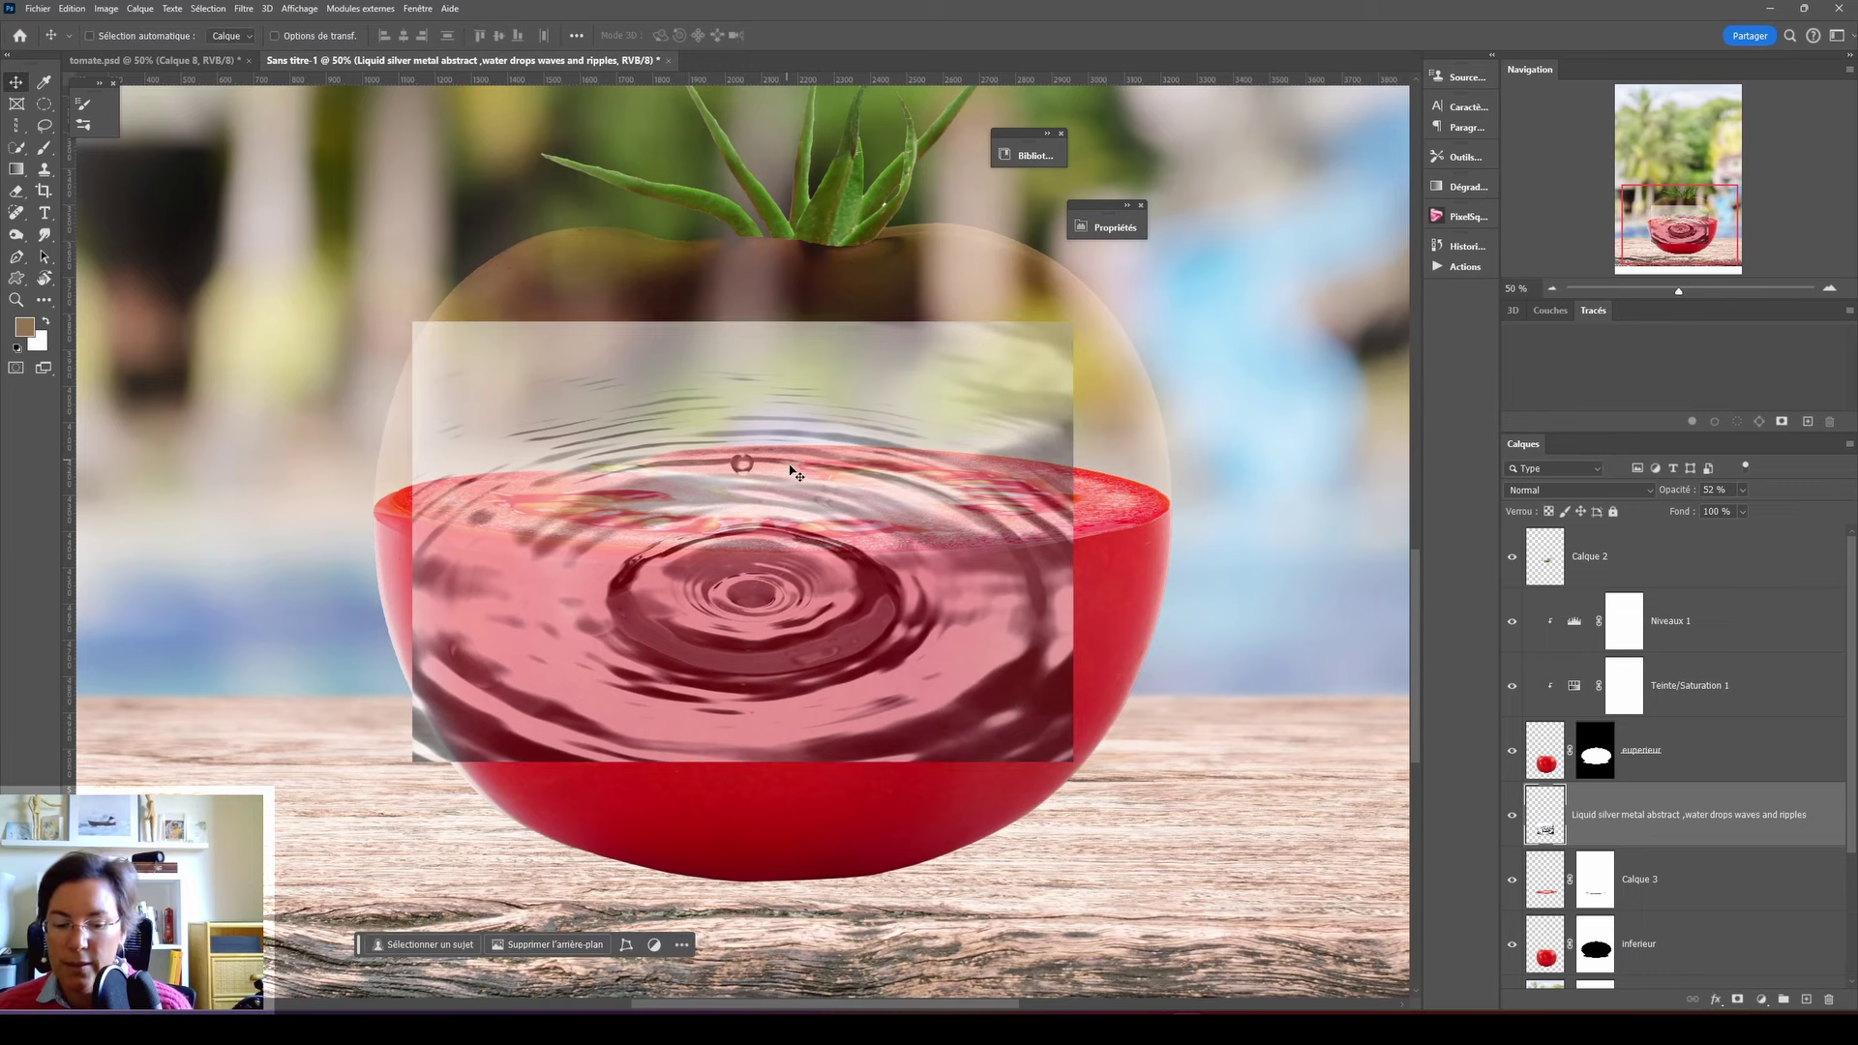
# - Squash and perspective-distort the ripple into a flat plane across the cut top
pyautogui.hotkey('ctrl', 't')
pyautogui.moveTo(743, 761); pyautogui.dragTo(742, 583)
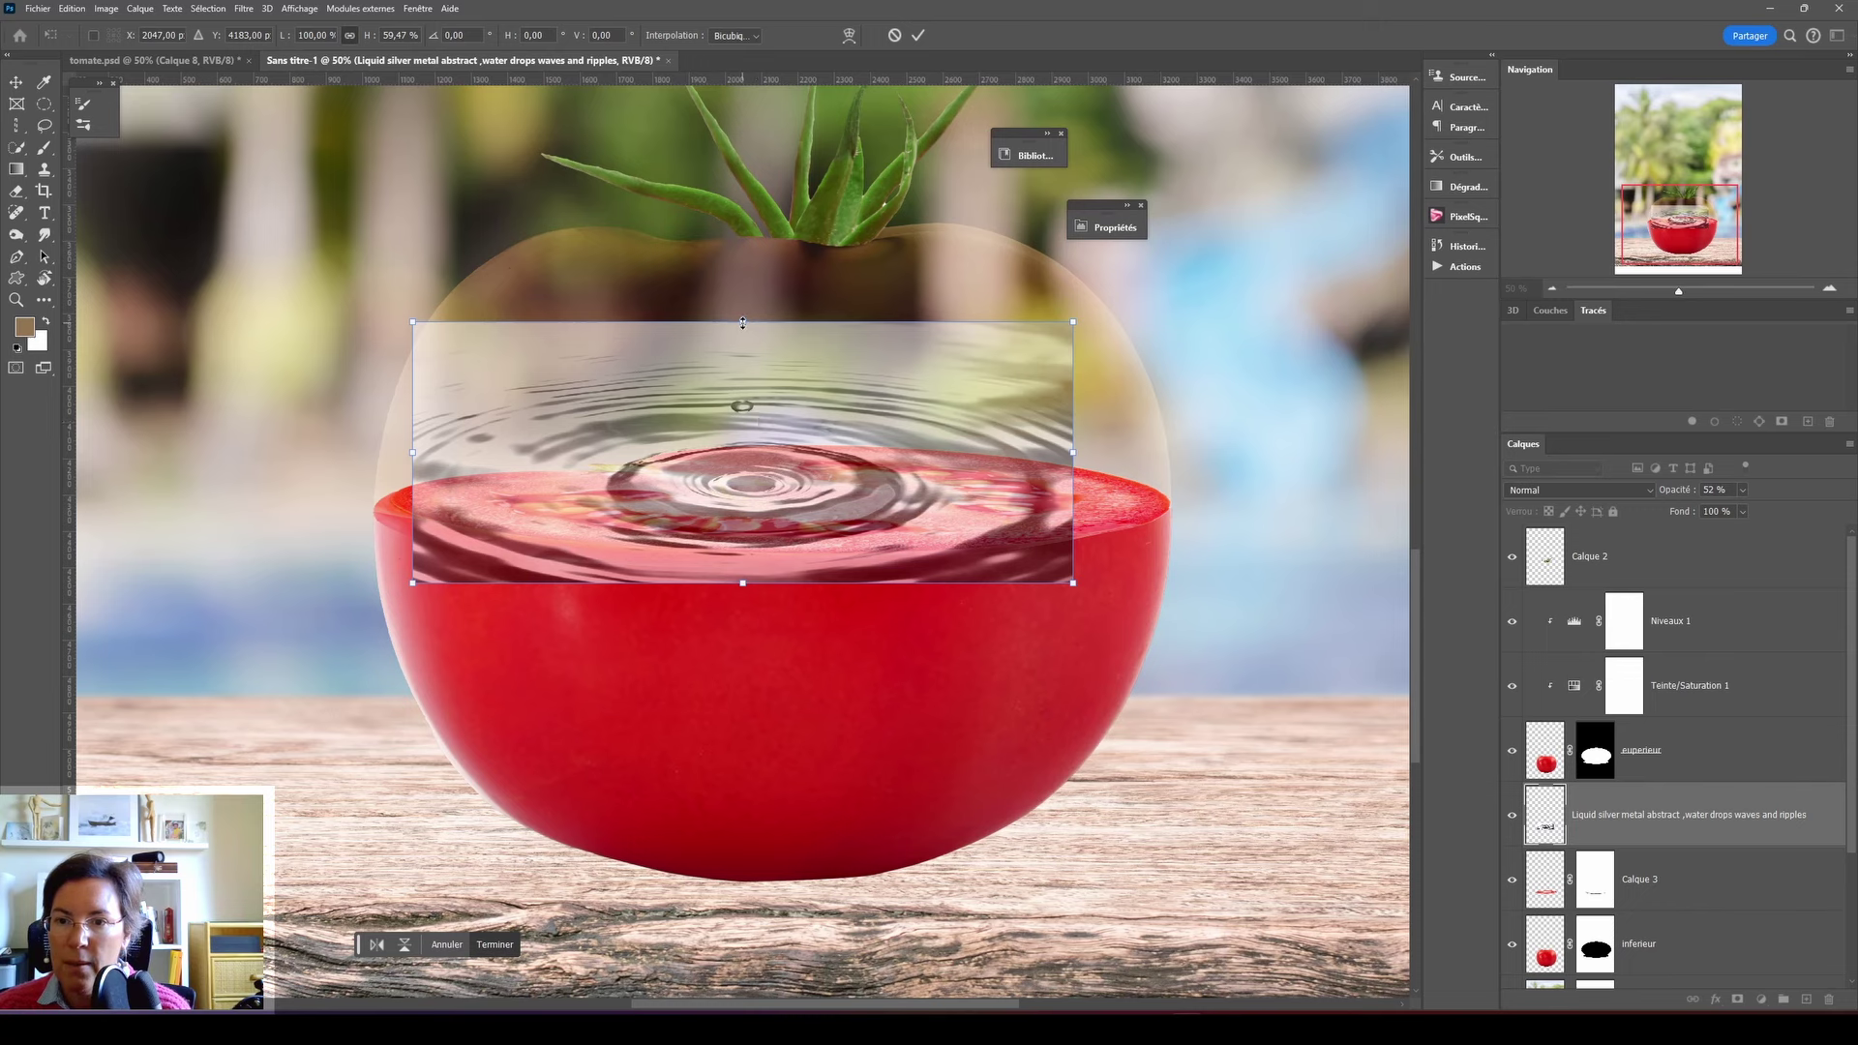
pyautogui.moveTo(743, 323); pyautogui.dragTo(743, 387)
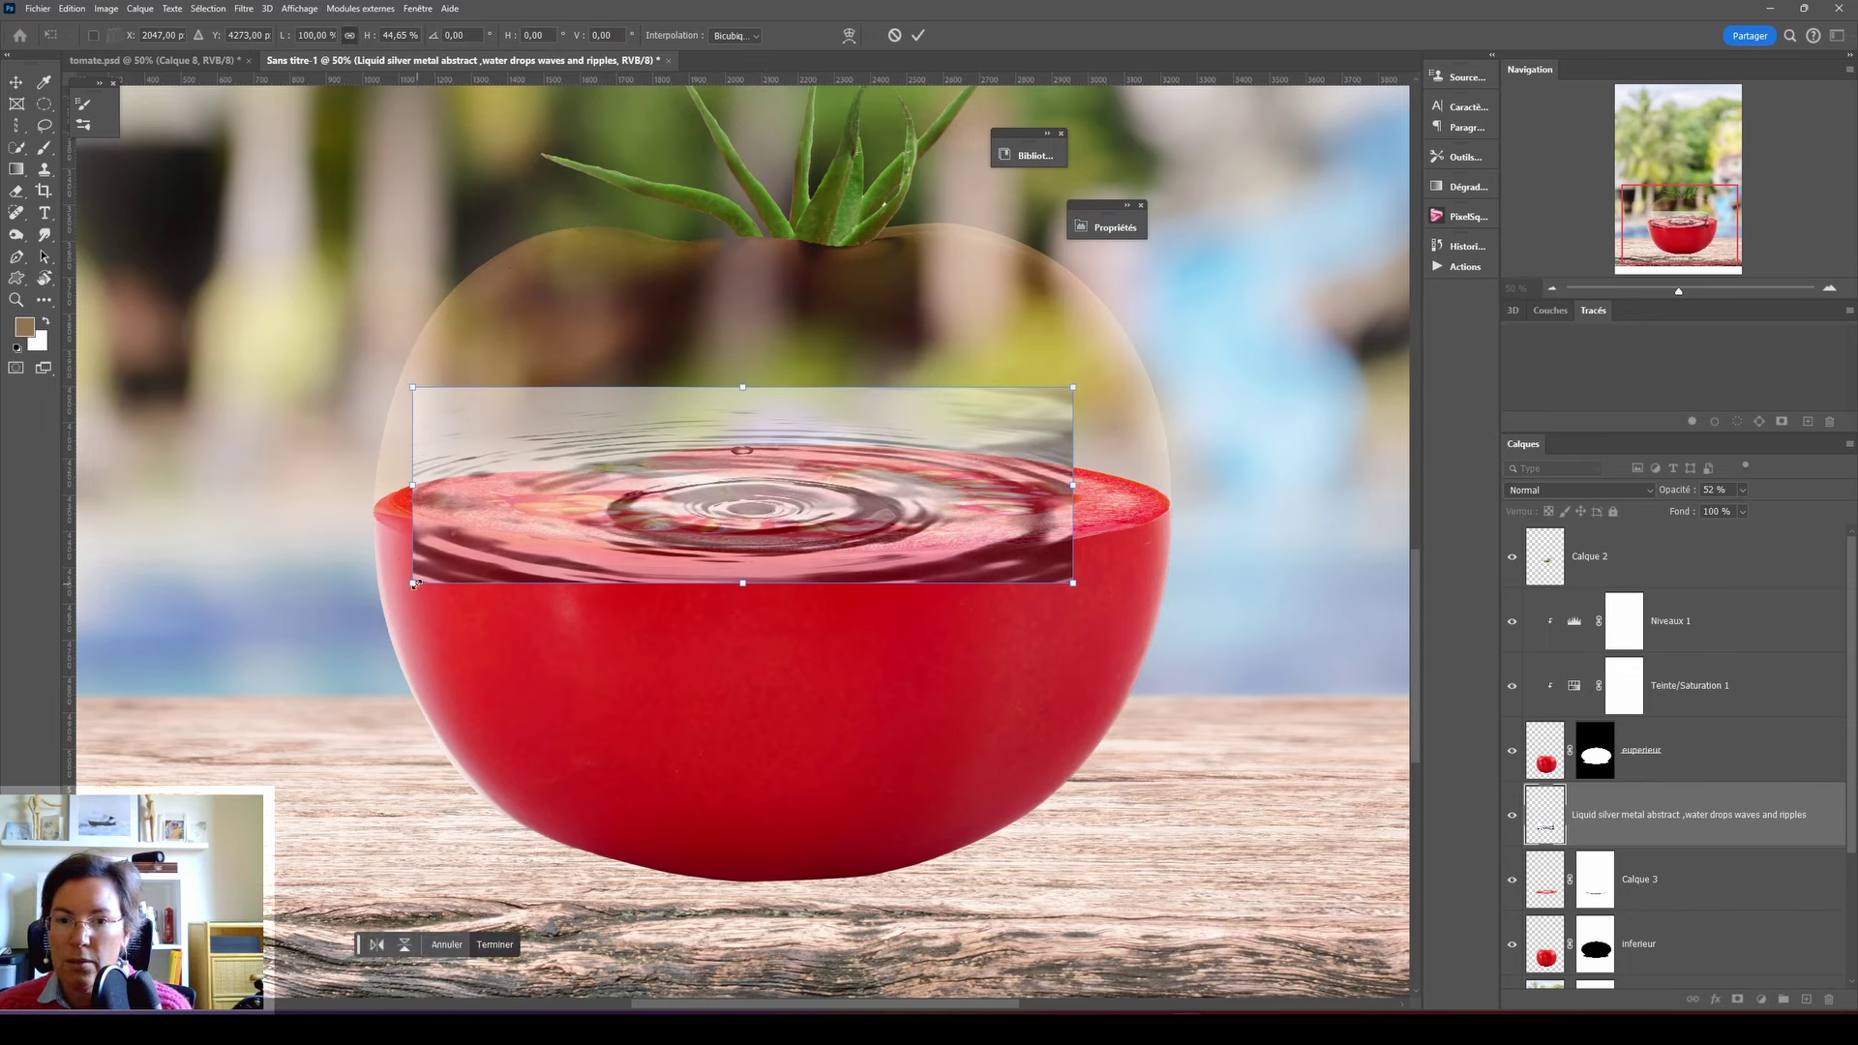
pyautogui.moveTo(412, 583); pyautogui.dragTo(366, 561)
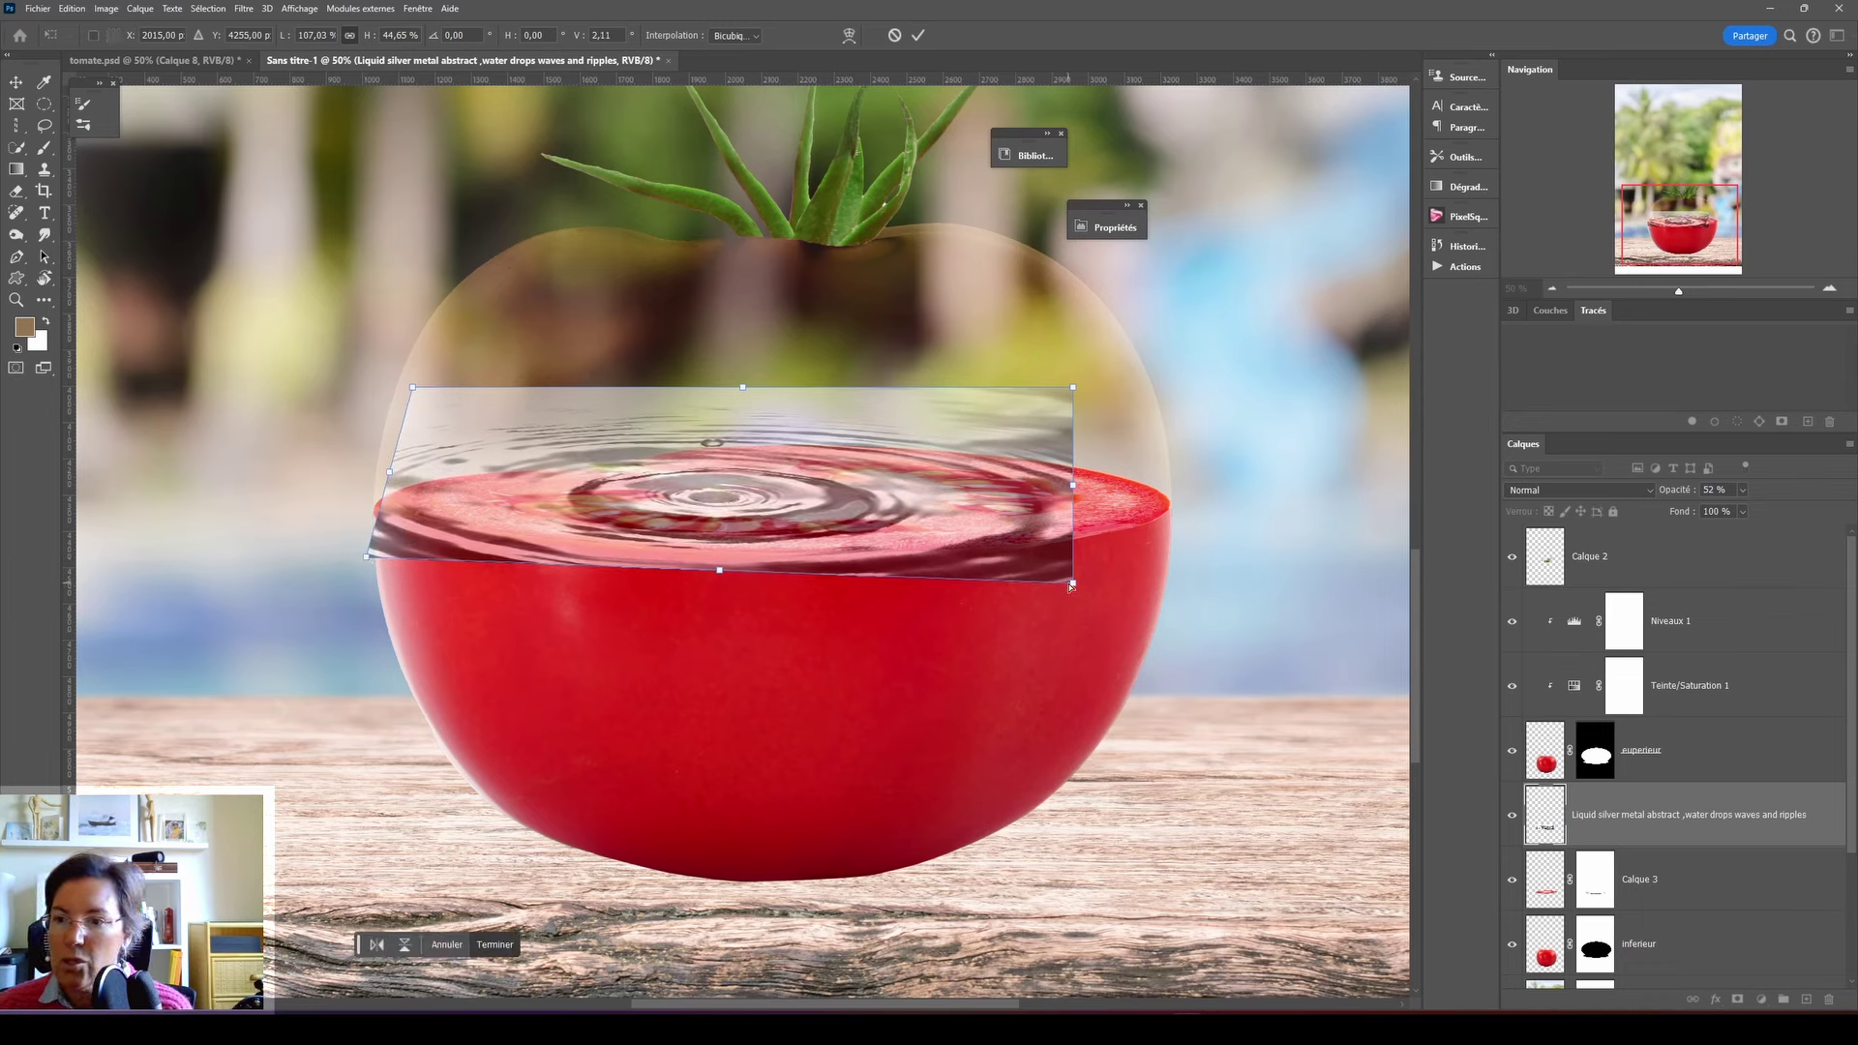
pyautogui.moveTo(1074, 585); pyautogui.dragTo(1193, 545)
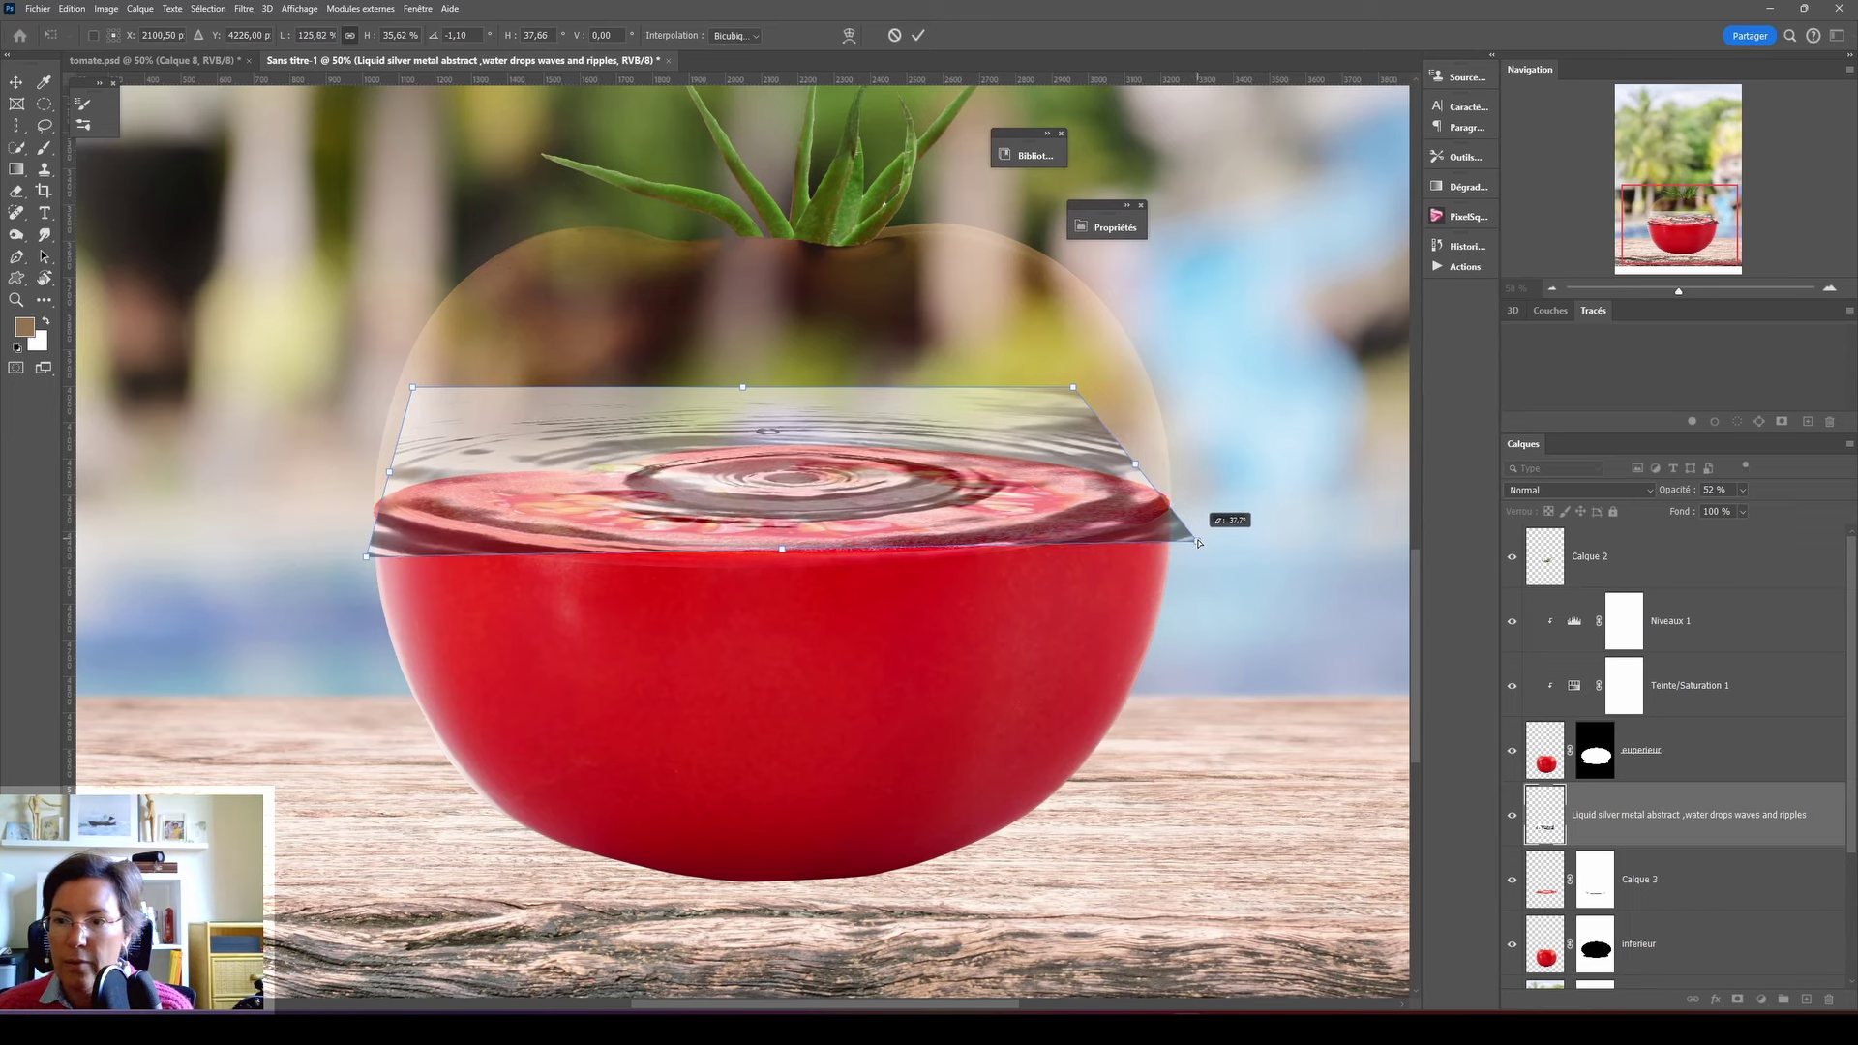
pyautogui.moveTo(823, 455); pyautogui.dragTo(838, 466)
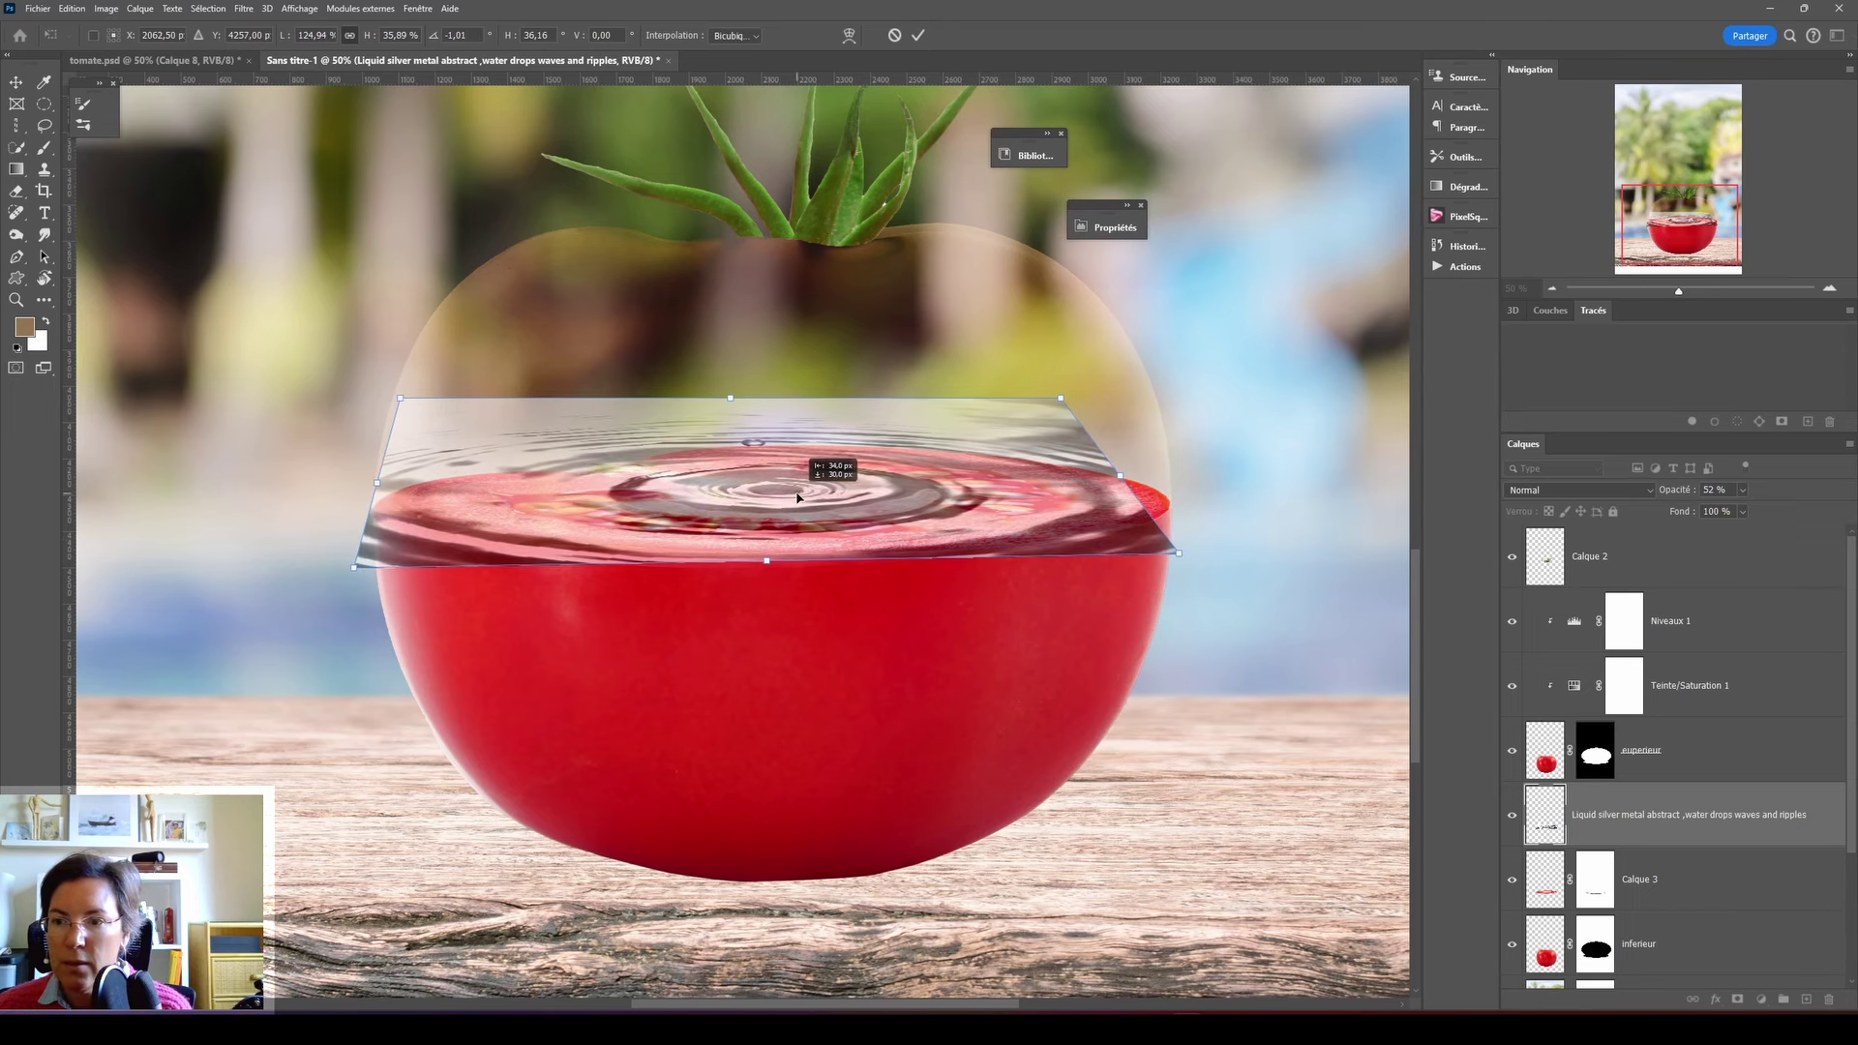
pyautogui.moveTo(797, 392); pyautogui.dragTo(797, 431)
pyautogui.press('Return')
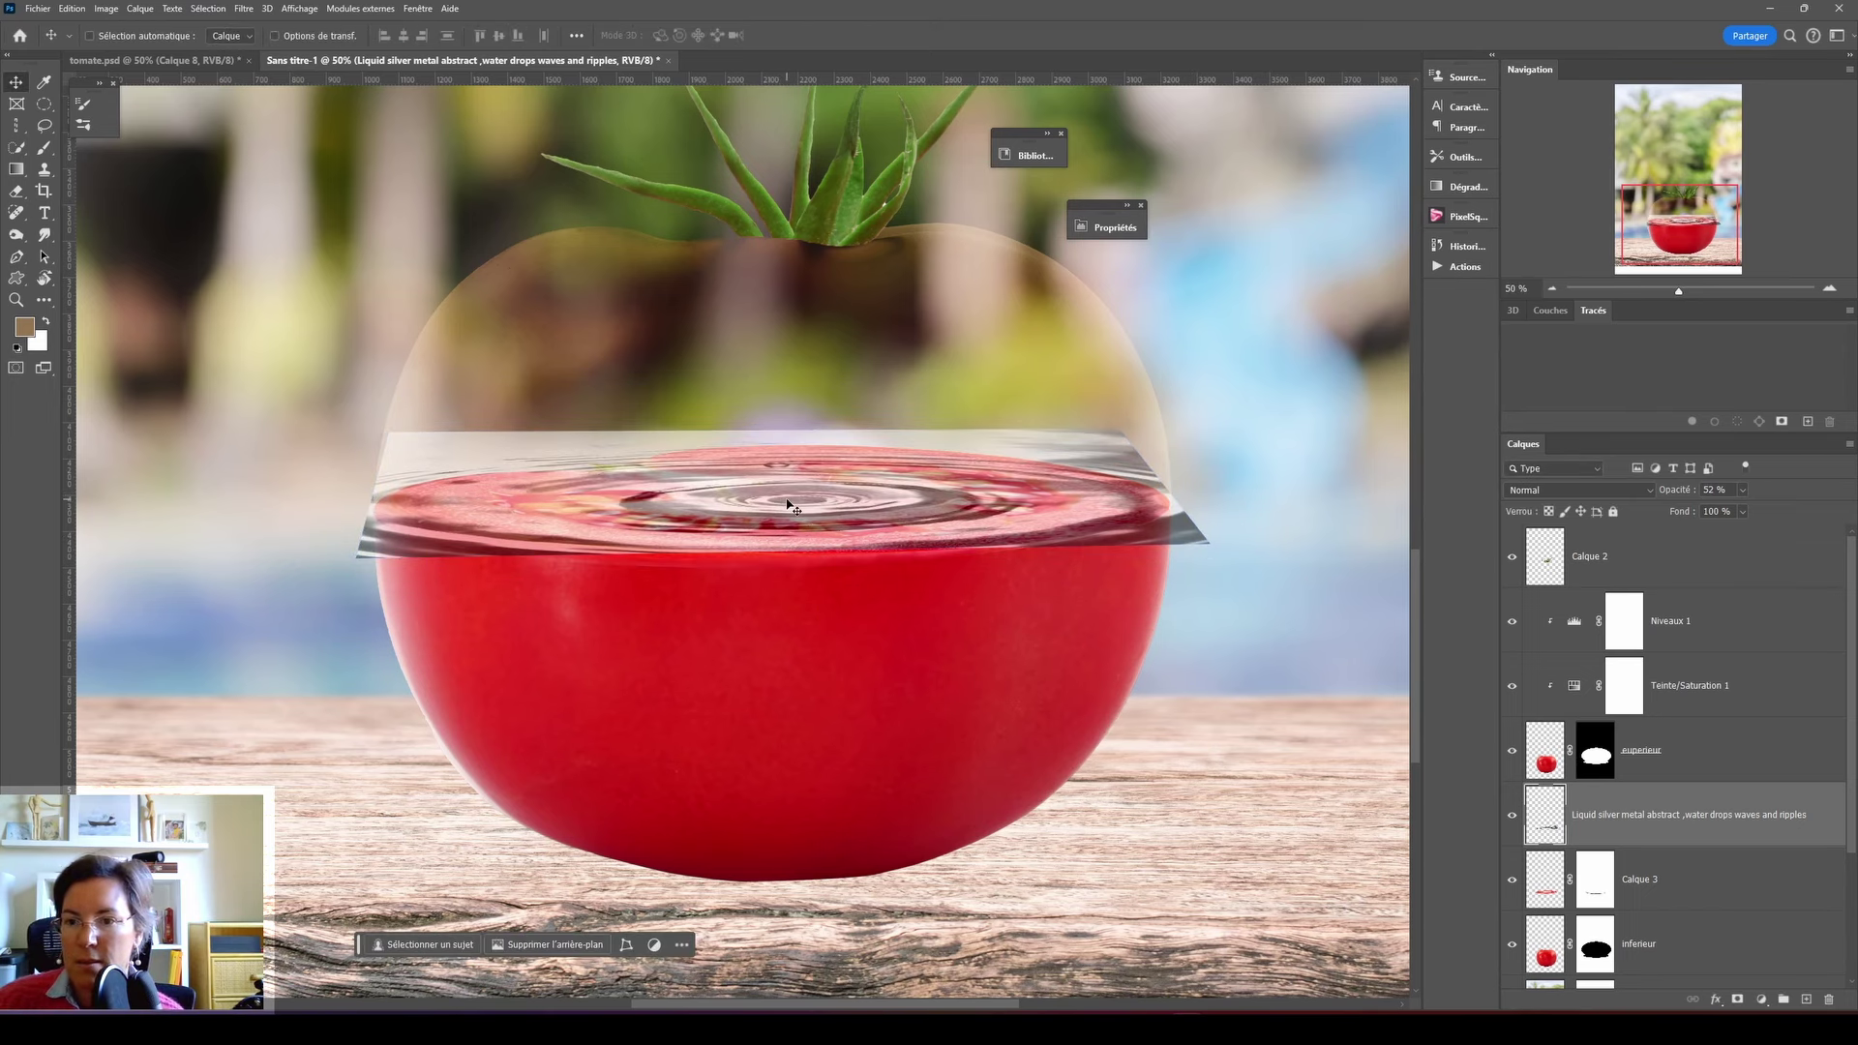
pyautogui.click(106, 9)
pyautogui.moveTo(128, 57)
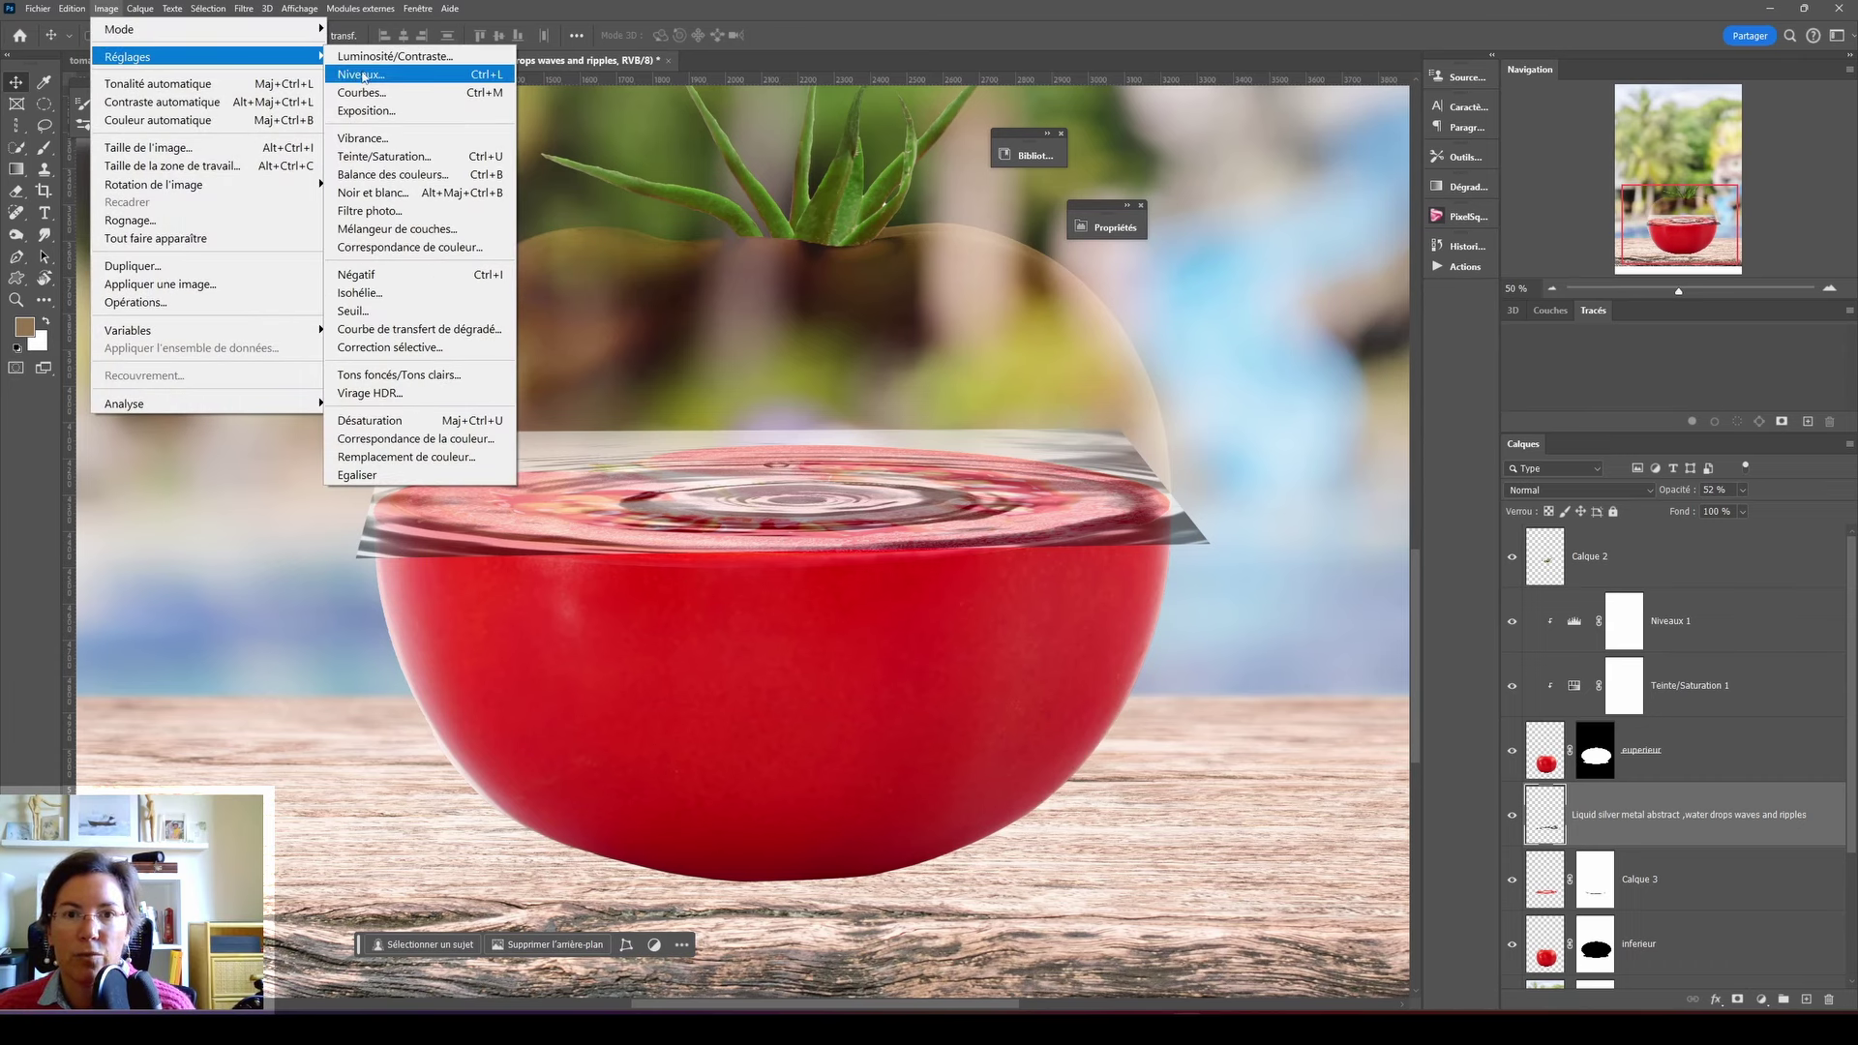
# - Darken the ripple's shadows with Niveaux, blend it in Superposition, and reapply Niveaux
pyautogui.click(377, 77)
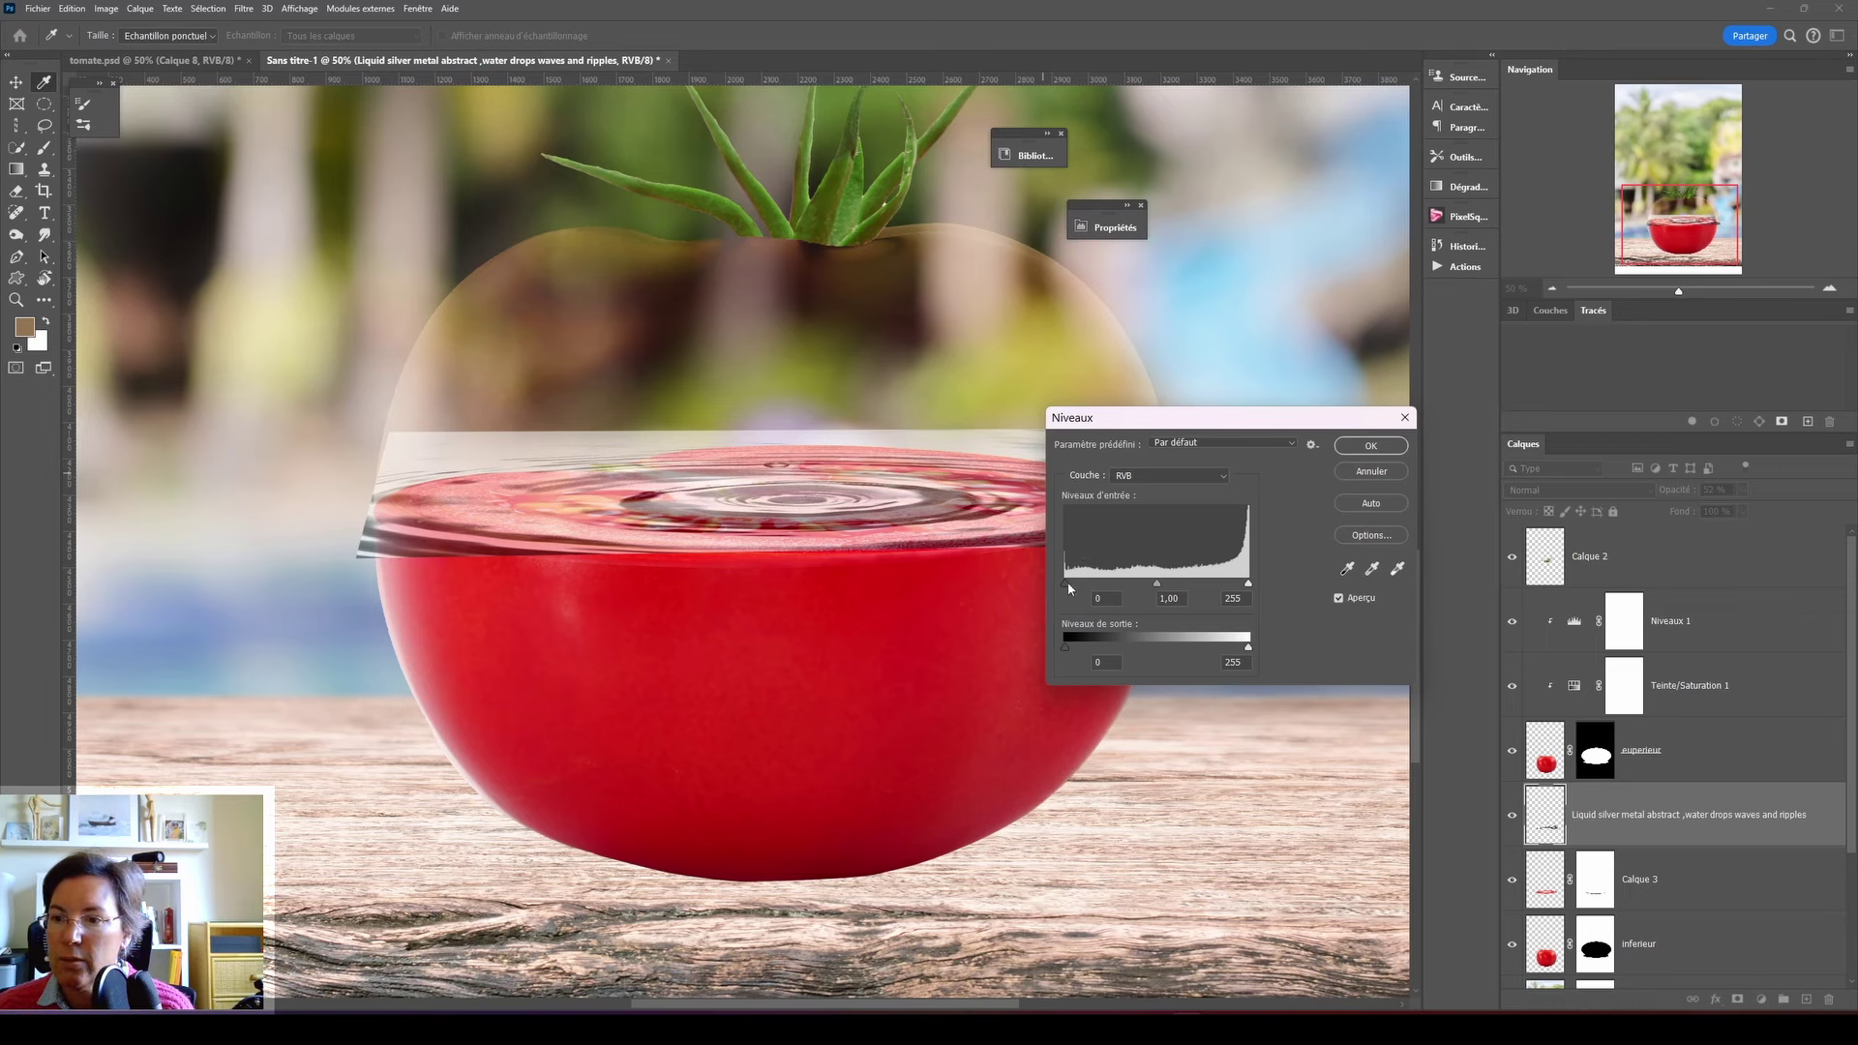
pyautogui.moveTo(1069, 588); pyautogui.dragTo(1084, 581)
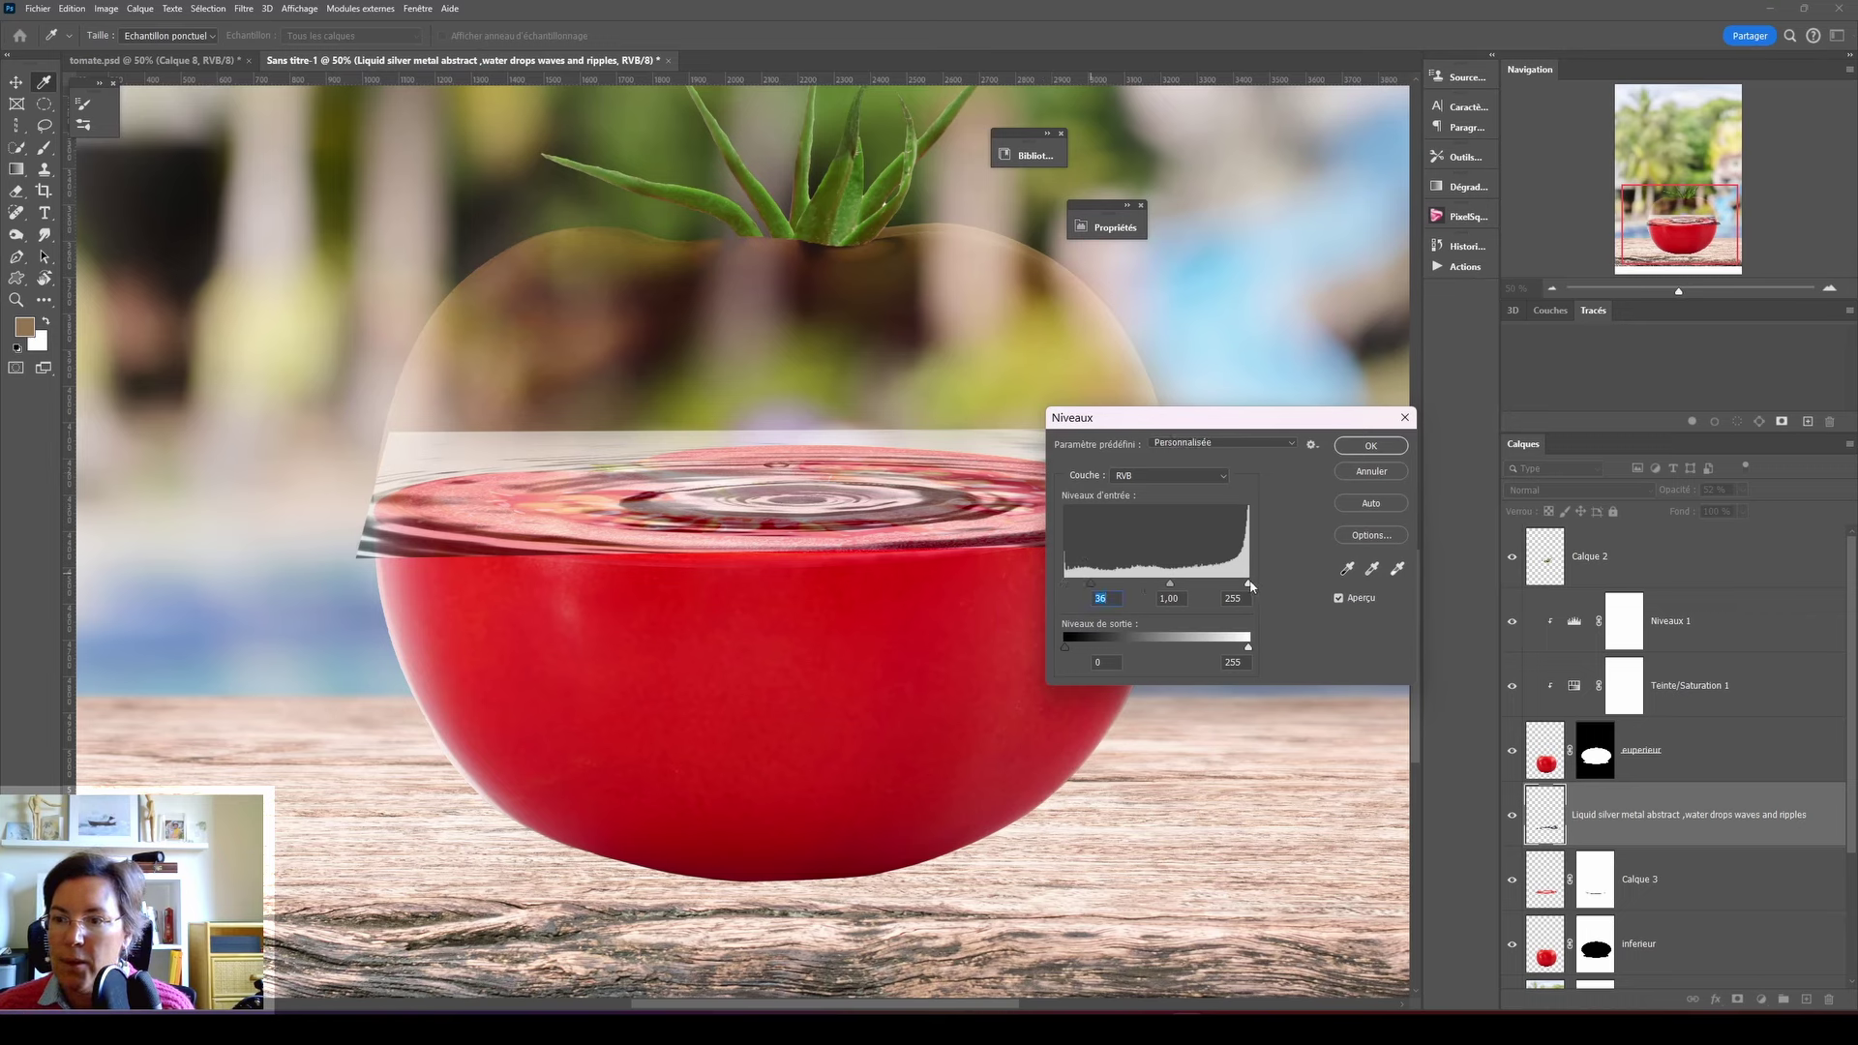
pyautogui.click(1370, 445)
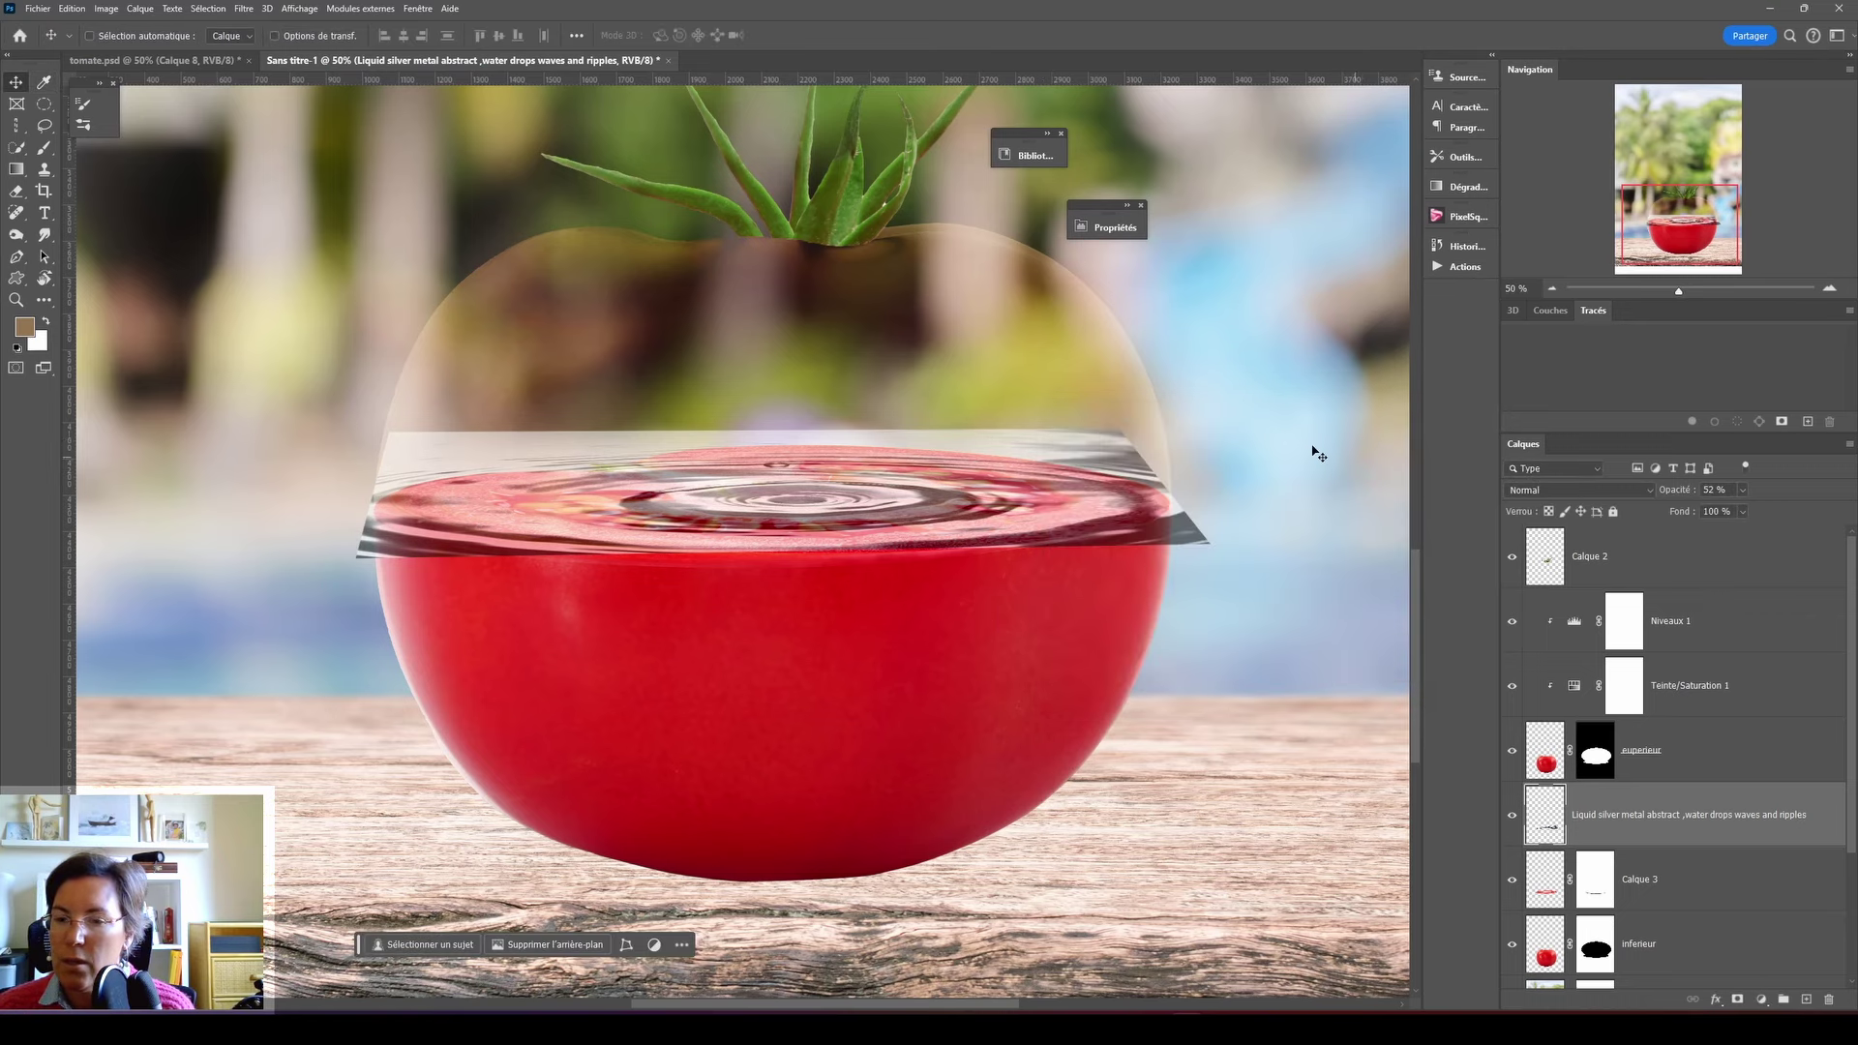
pyautogui.click(1599, 495)
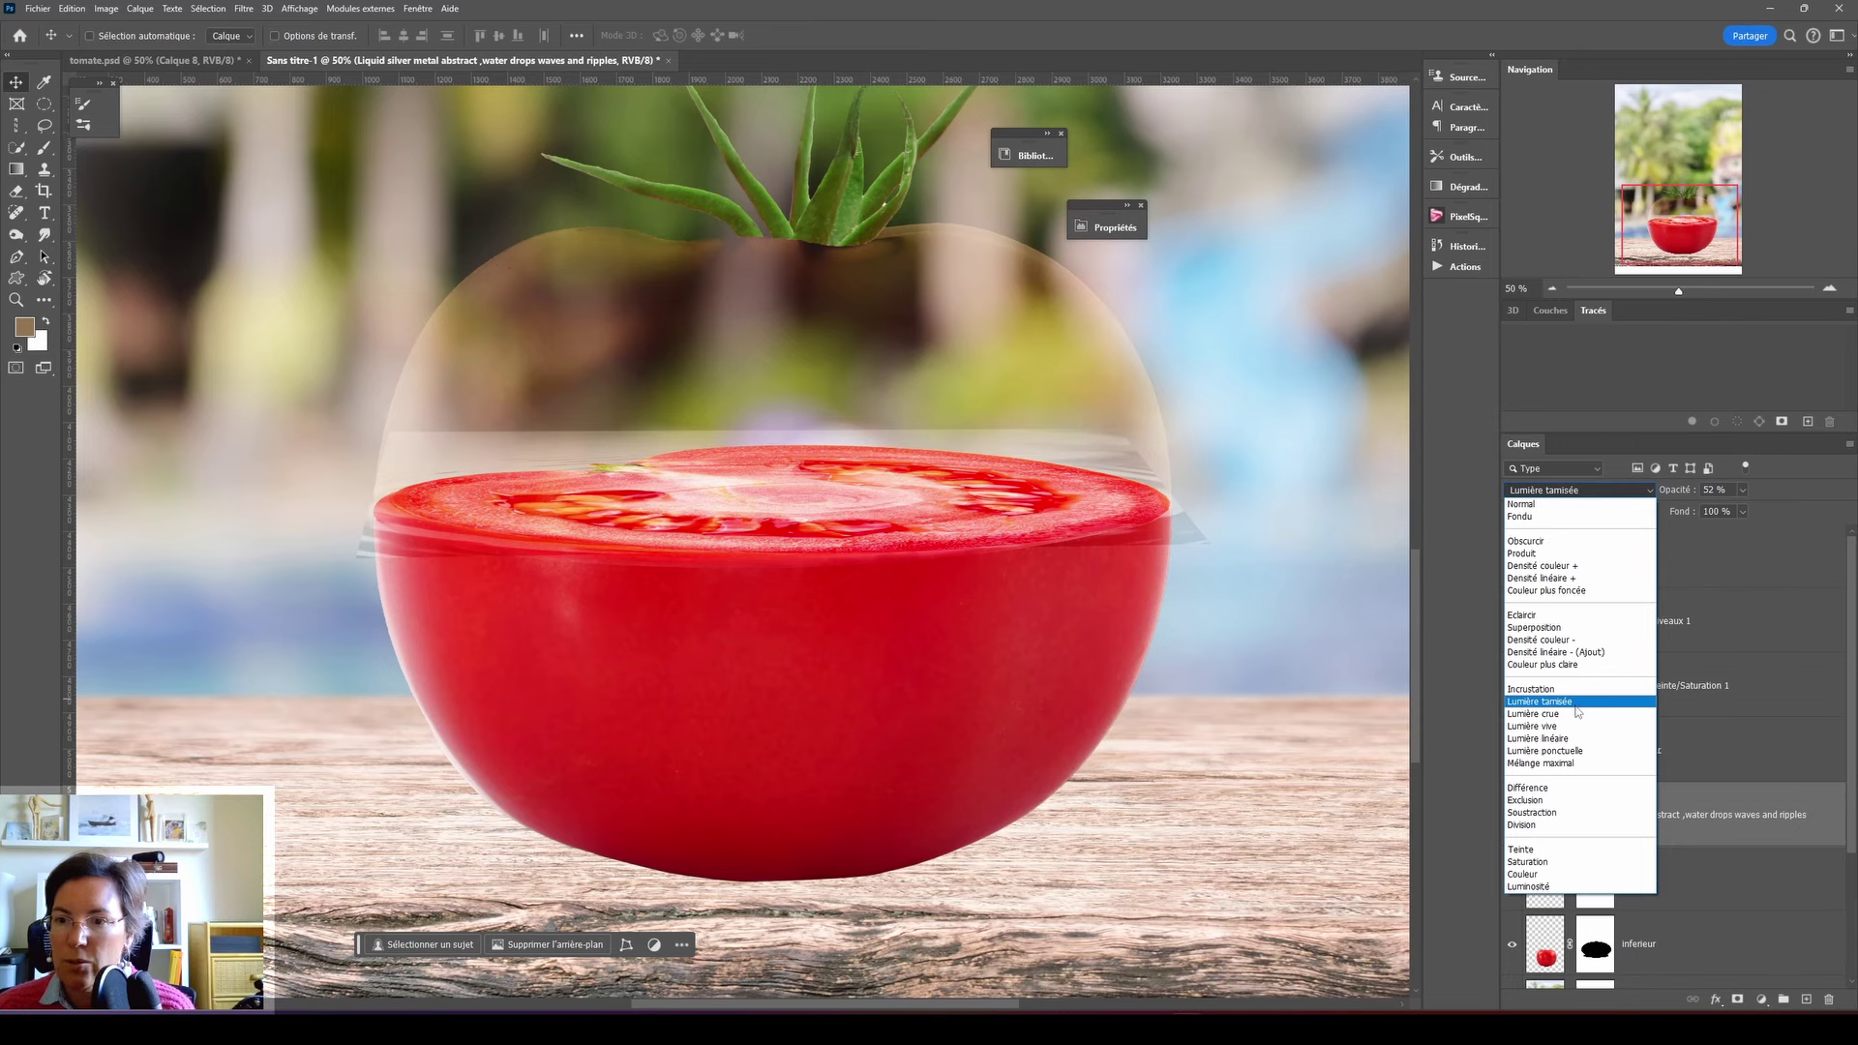
pyautogui.click(1554, 630)
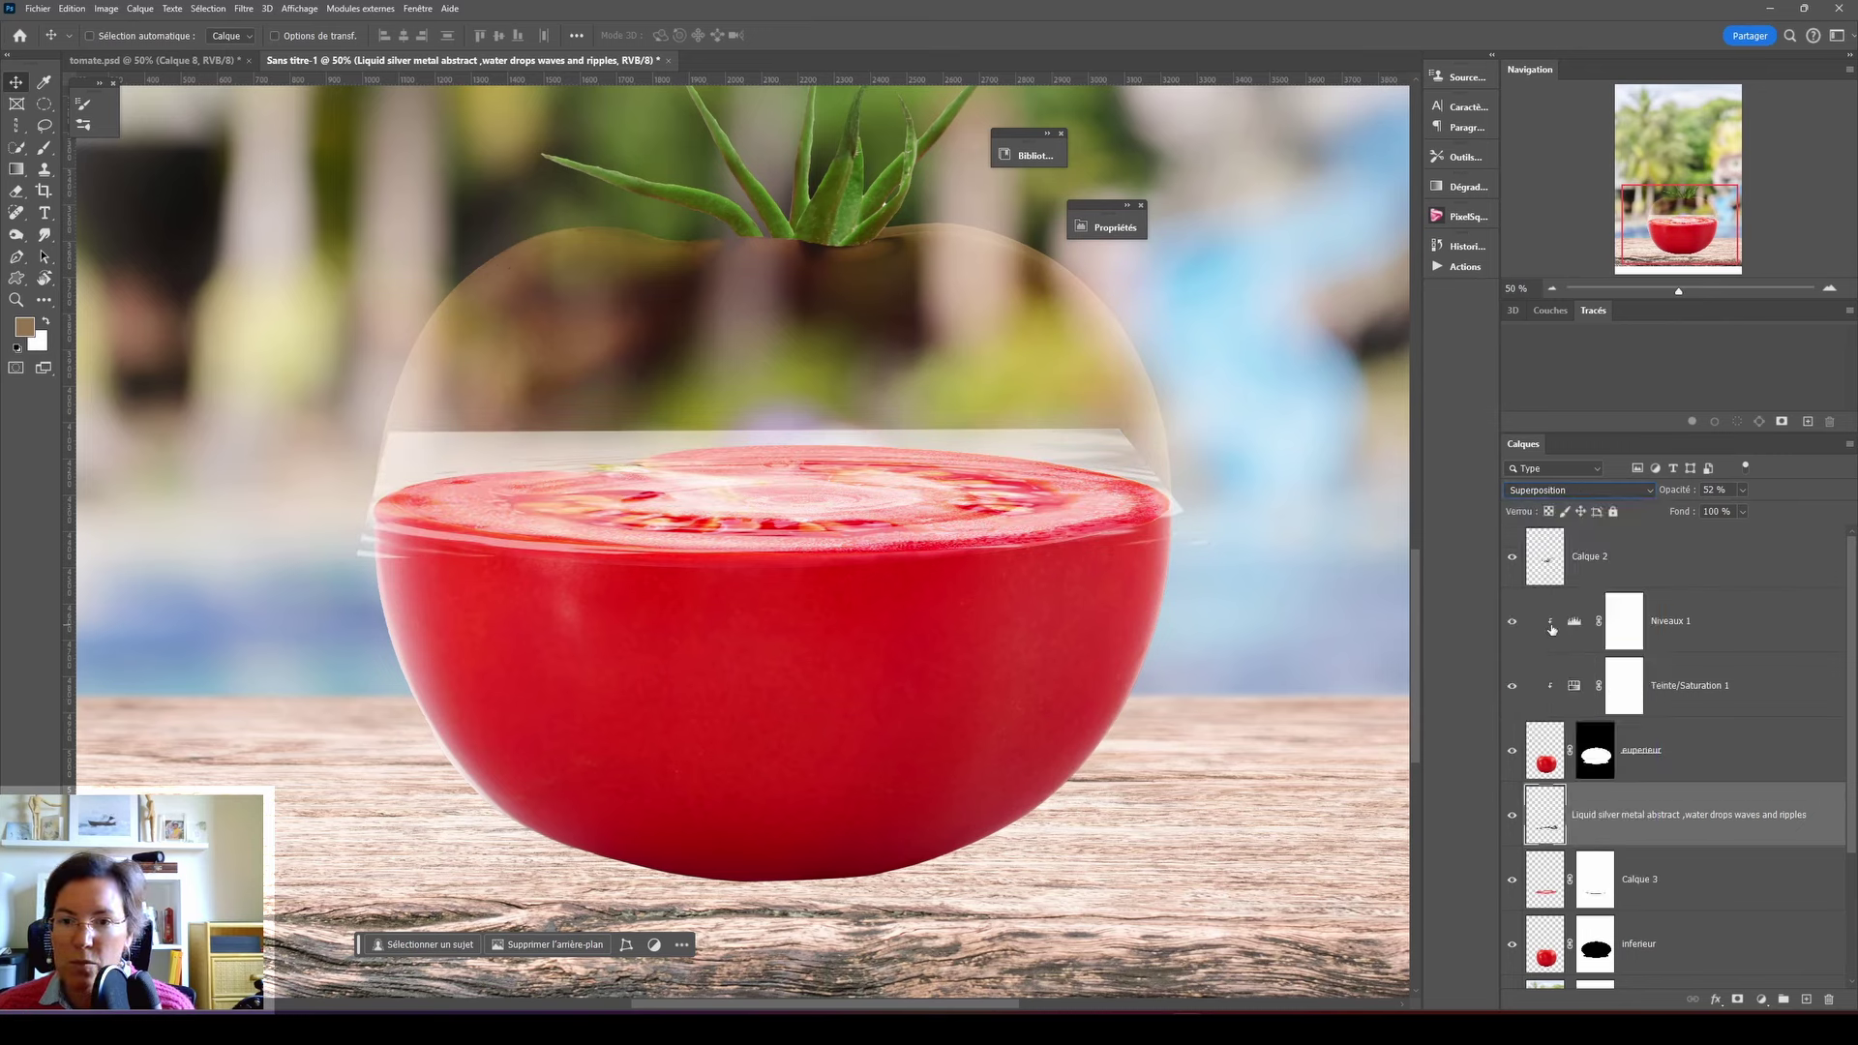
pyautogui.click(107, 9)
pyautogui.click(361, 75)
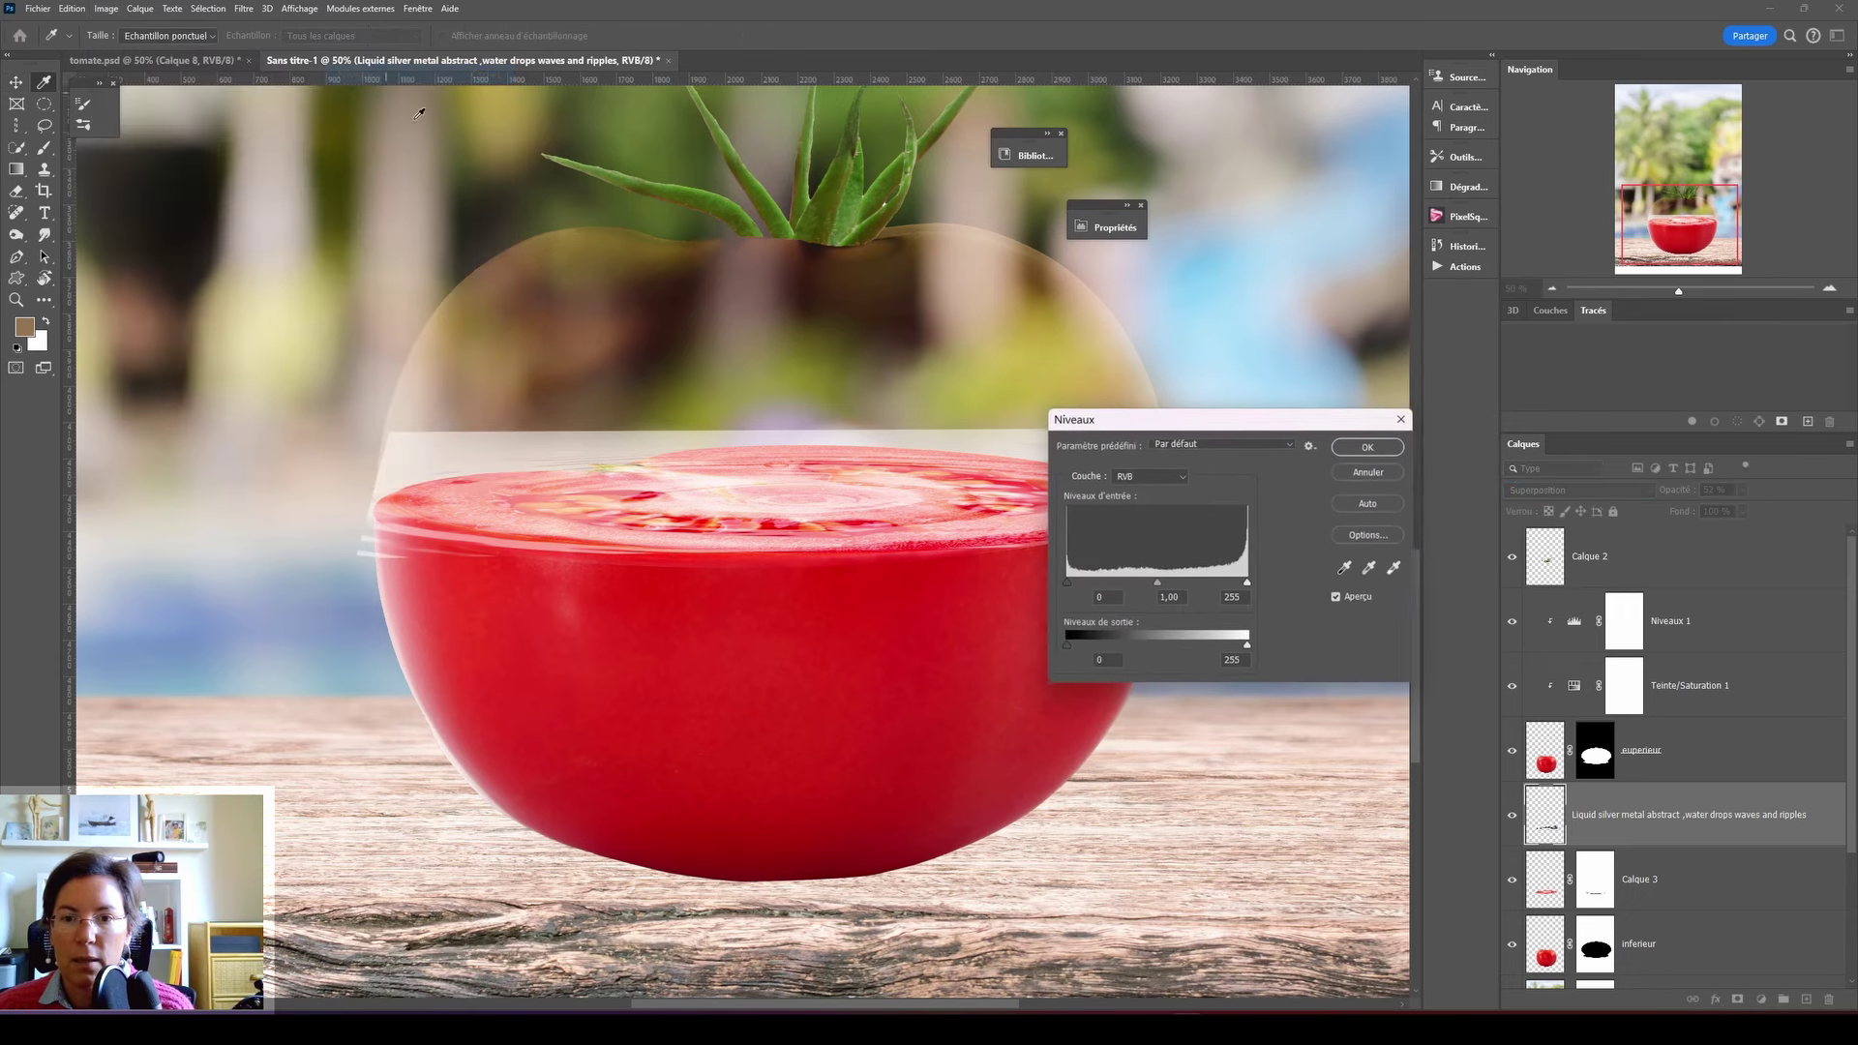
pyautogui.click(1370, 445)
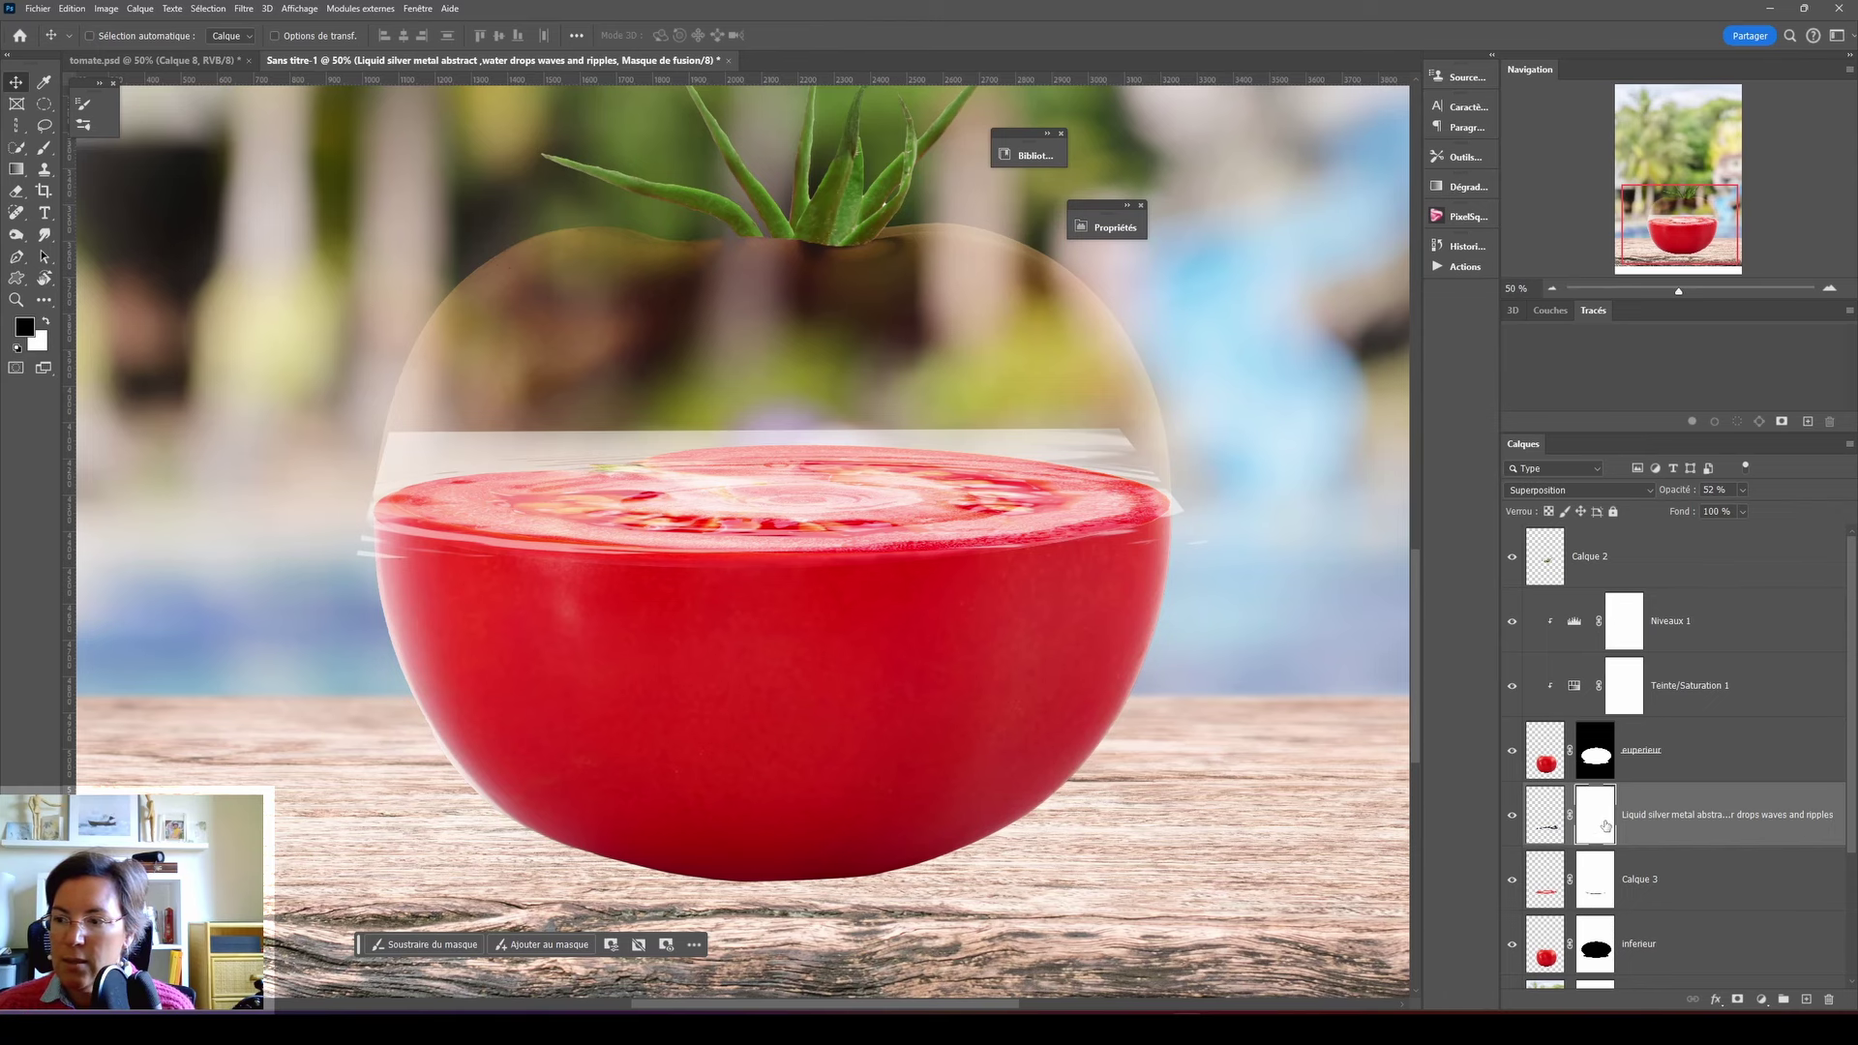
# - Invert the ripple layer's mask to hide it and set up a soft white brush
pyautogui.doubleClick(1605, 826)
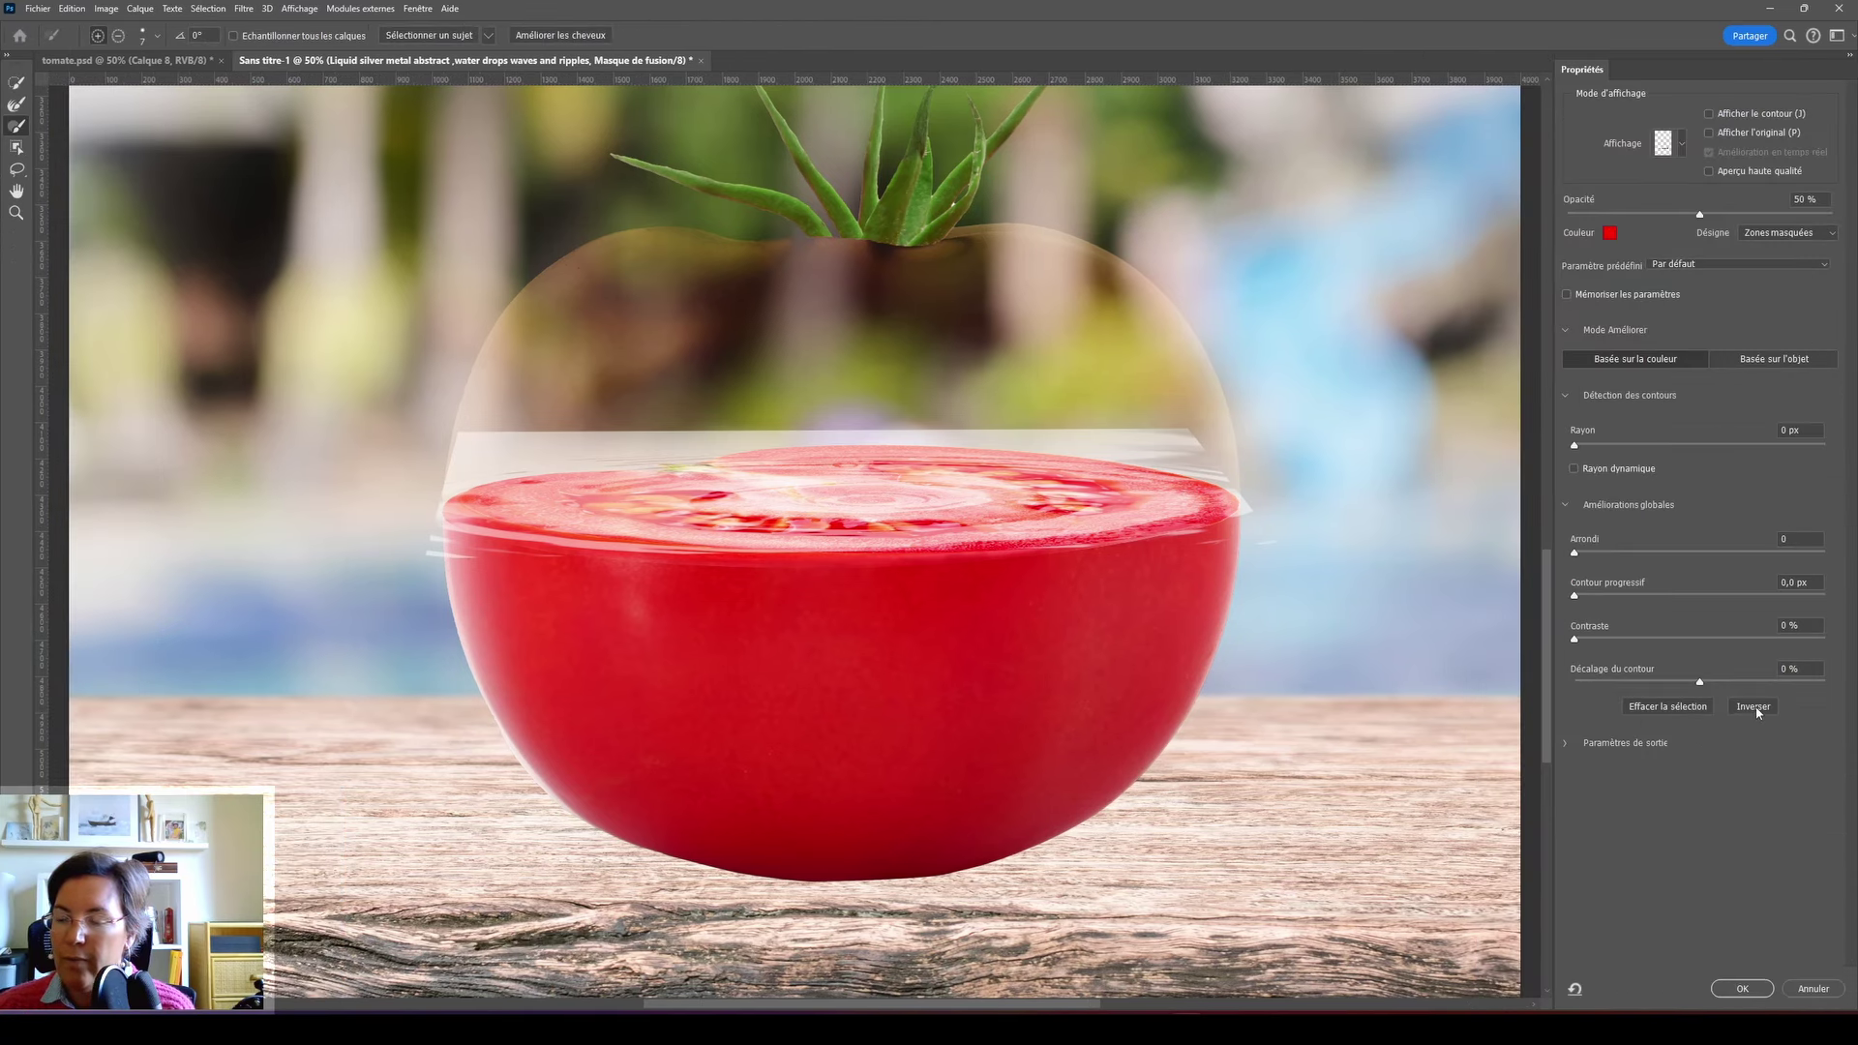
pyautogui.click(1753, 707)
pyautogui.click(1742, 988)
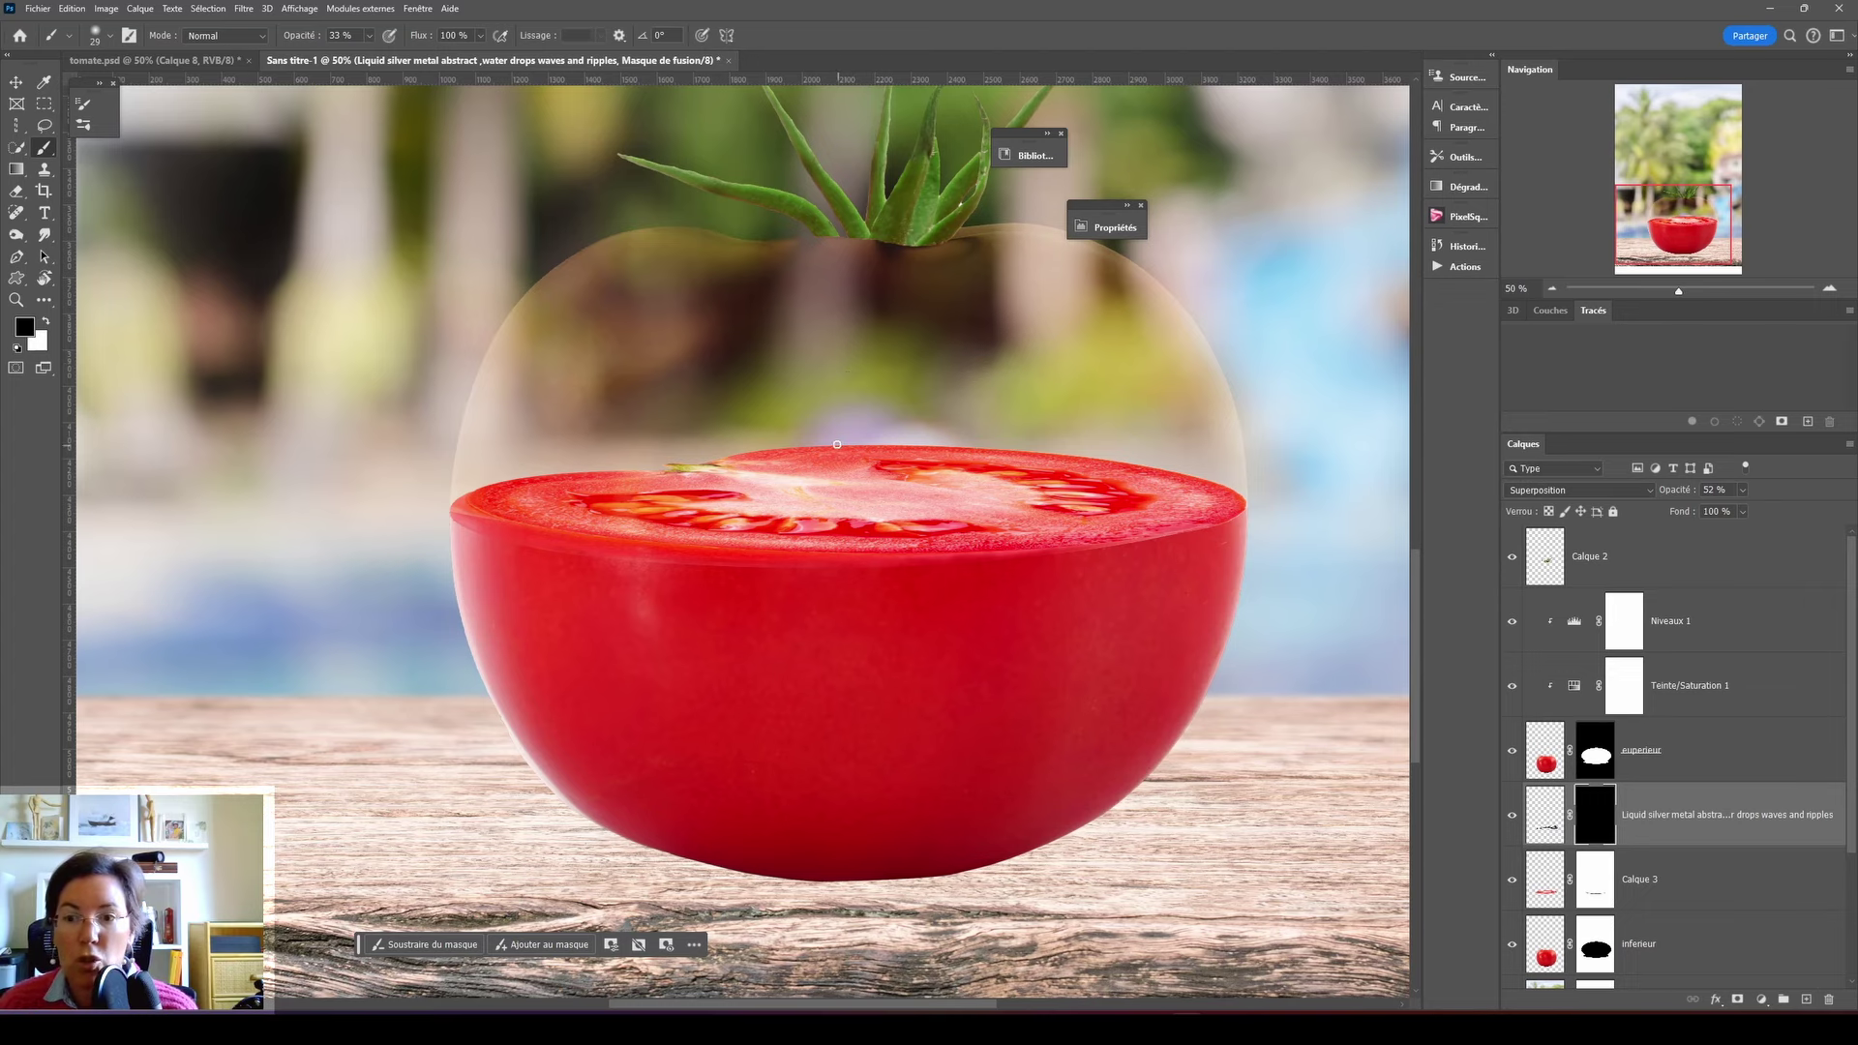
pyautogui.press('x')
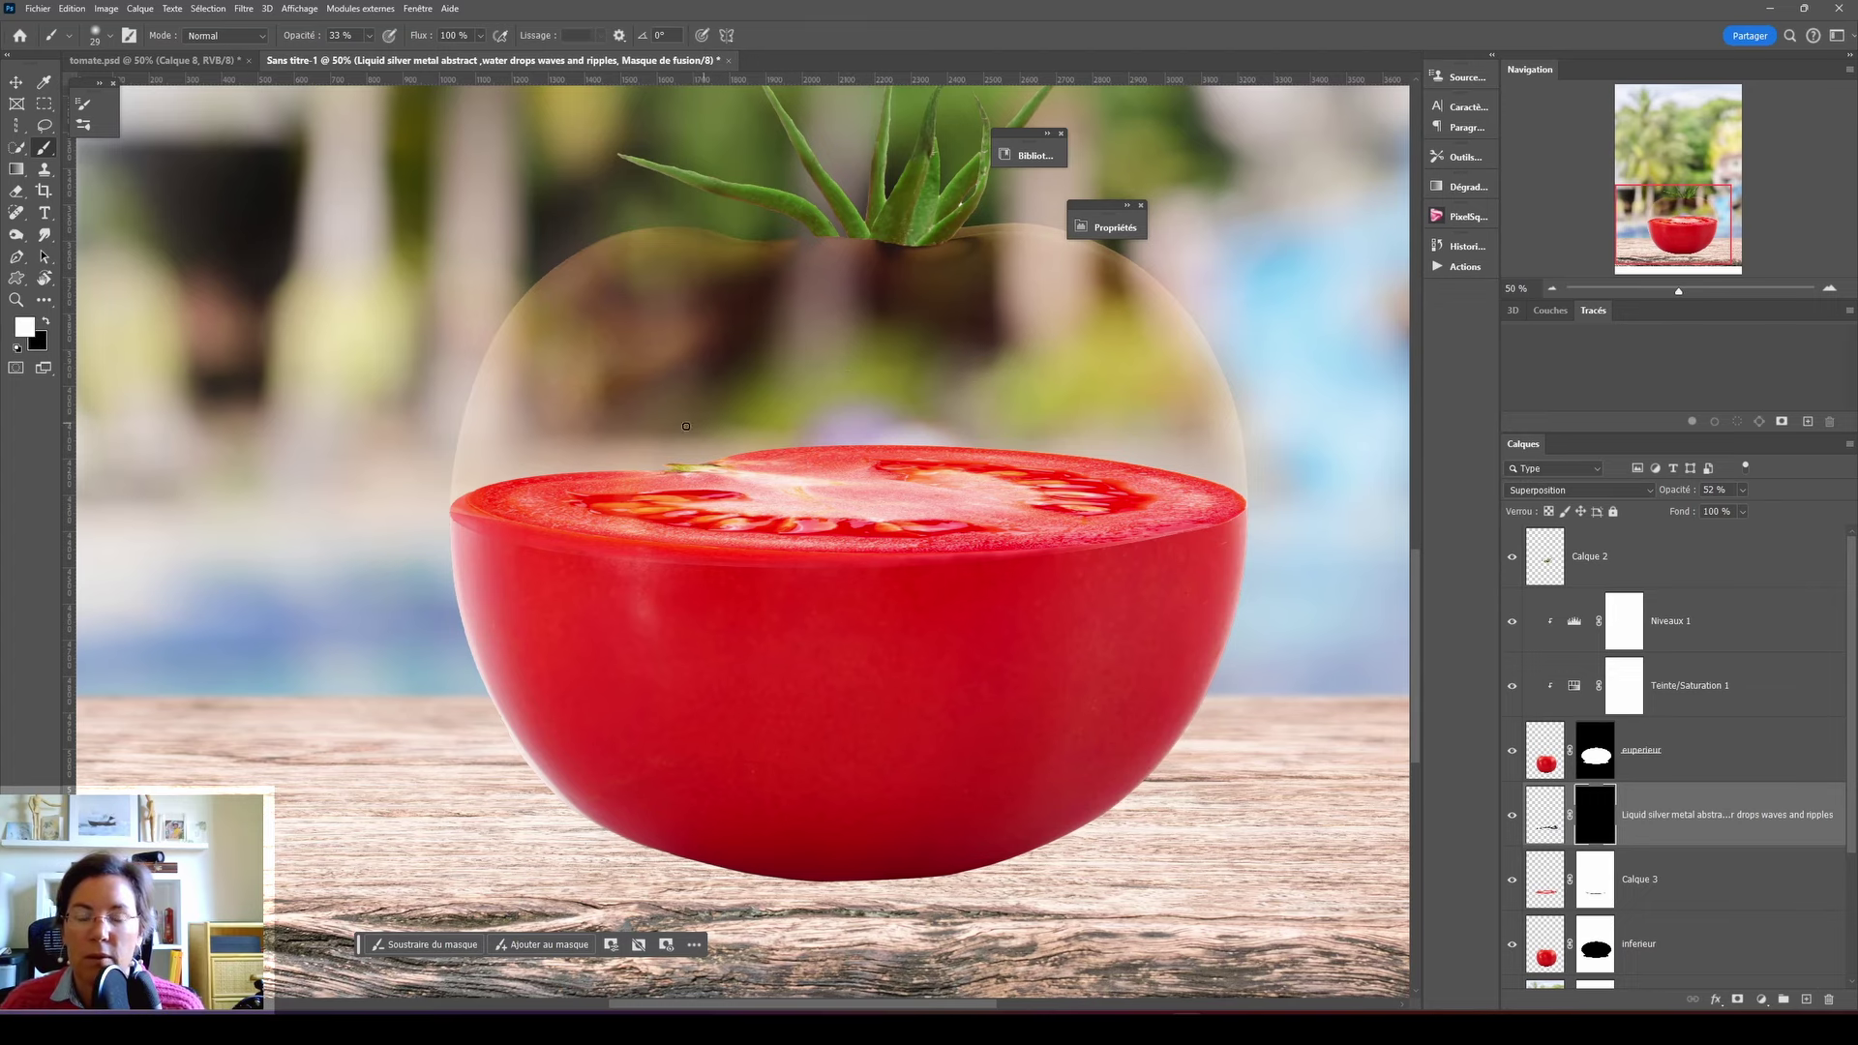
pyautogui.rightClick(757, 487)
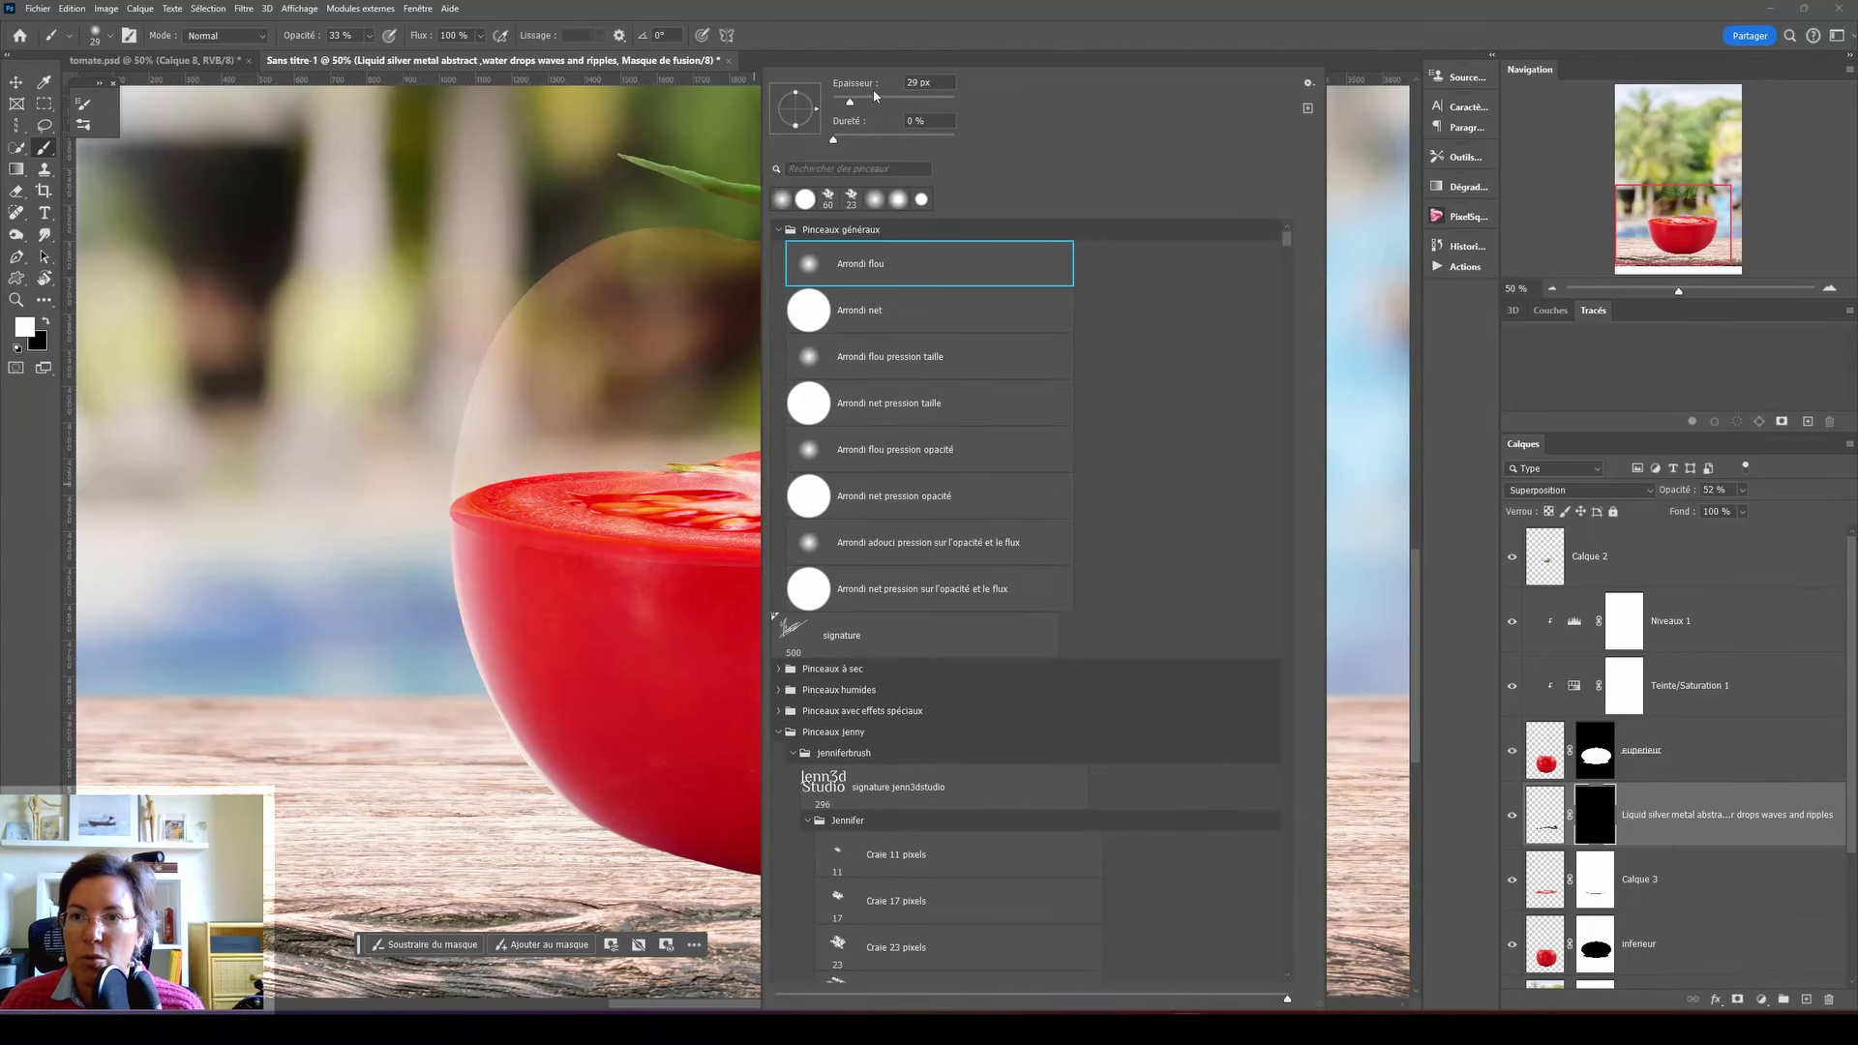
pyautogui.press('Return')
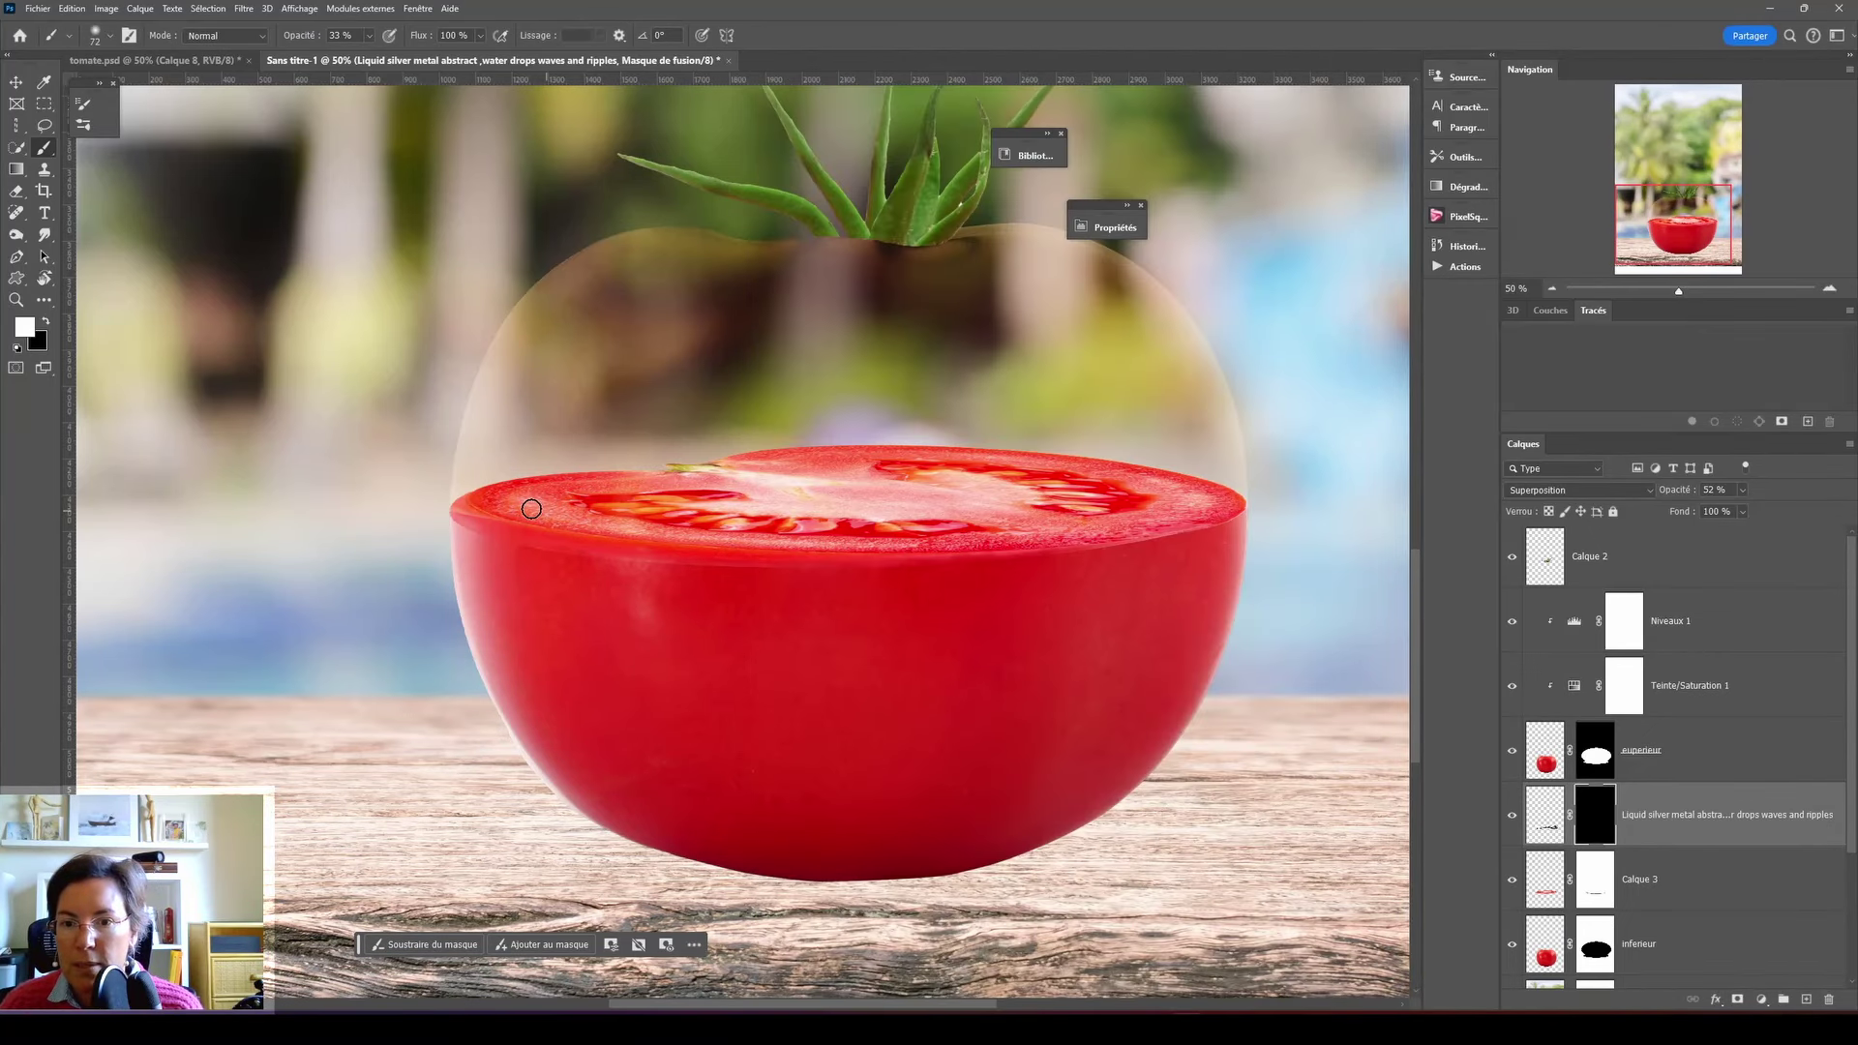
# - Paint the ripples back across the cut surface at 33%, then 62% brush opacity
pyautogui.moveTo(667, 513); pyautogui.dragTo(1140, 508)
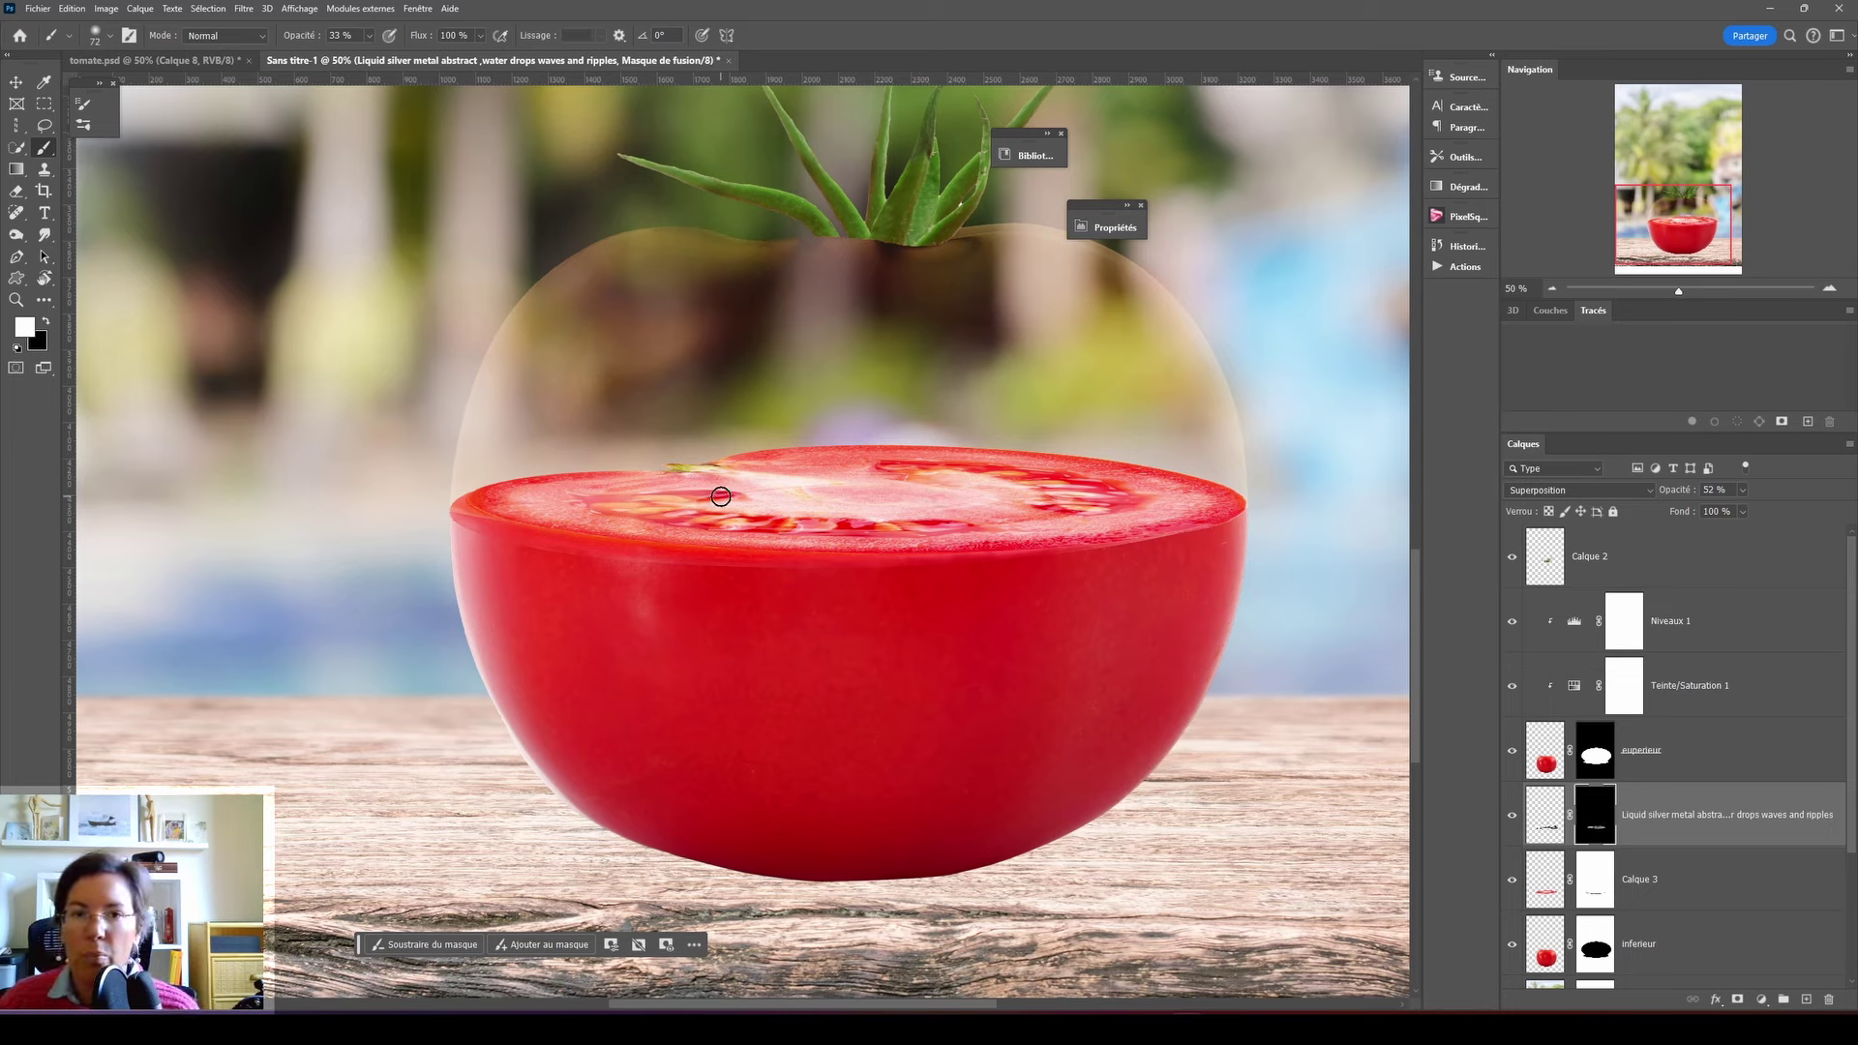
pyautogui.click(369, 35)
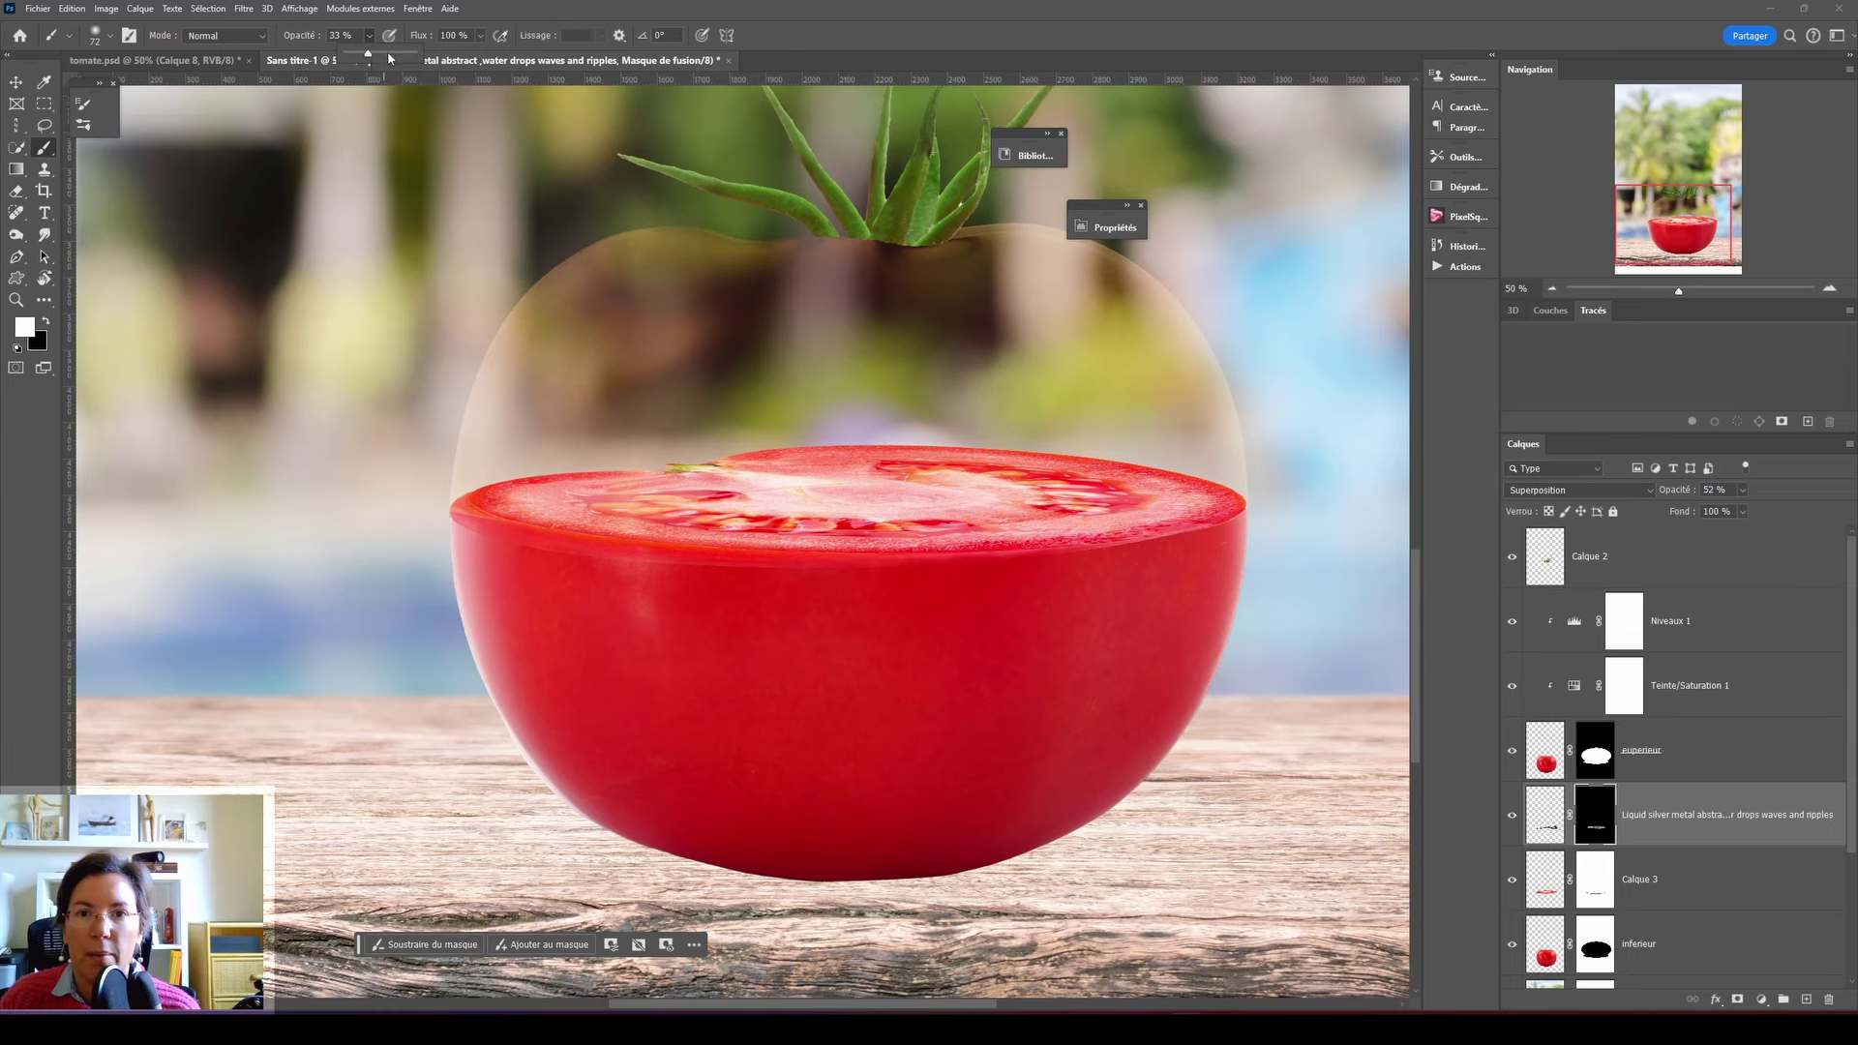
pyautogui.click(387, 52)
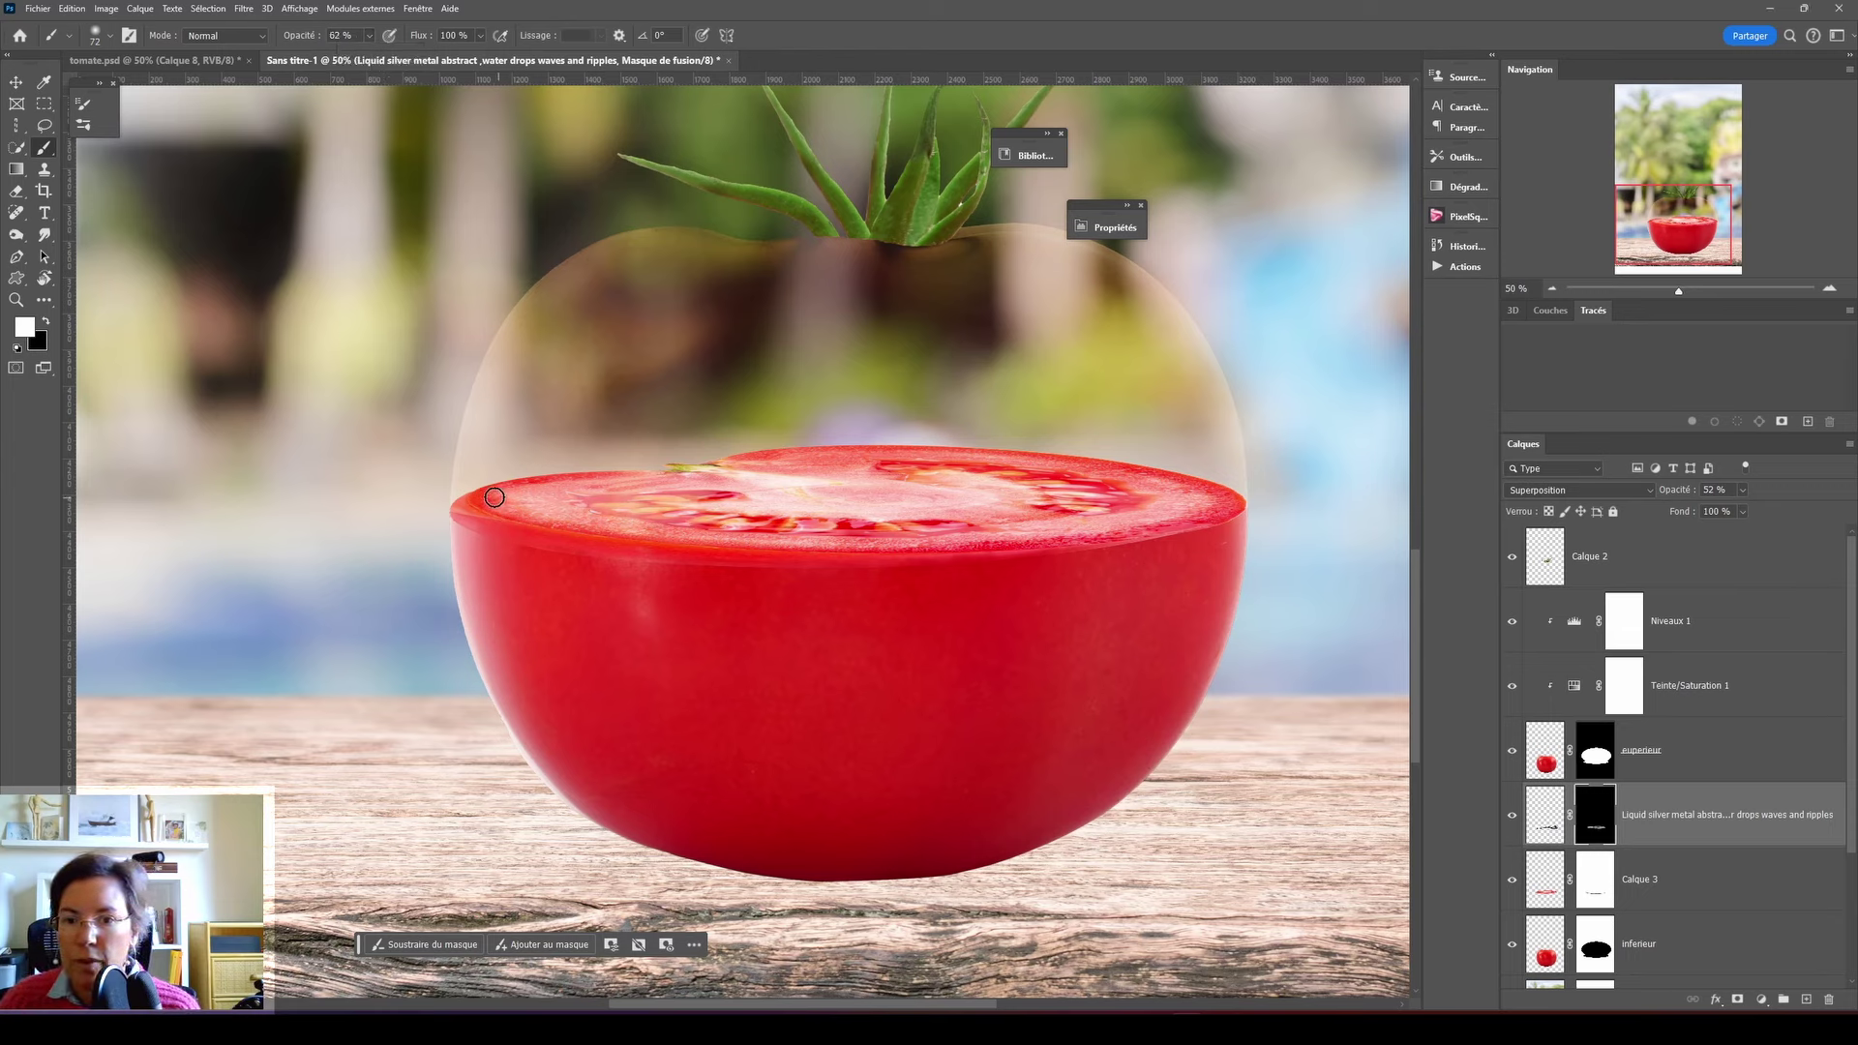
pyautogui.moveTo(935, 470)
pyautogui.mouseDown()
pyautogui.moveTo(1095, 515)
pyautogui.moveTo(800, 460)
pyautogui.mouseUp()
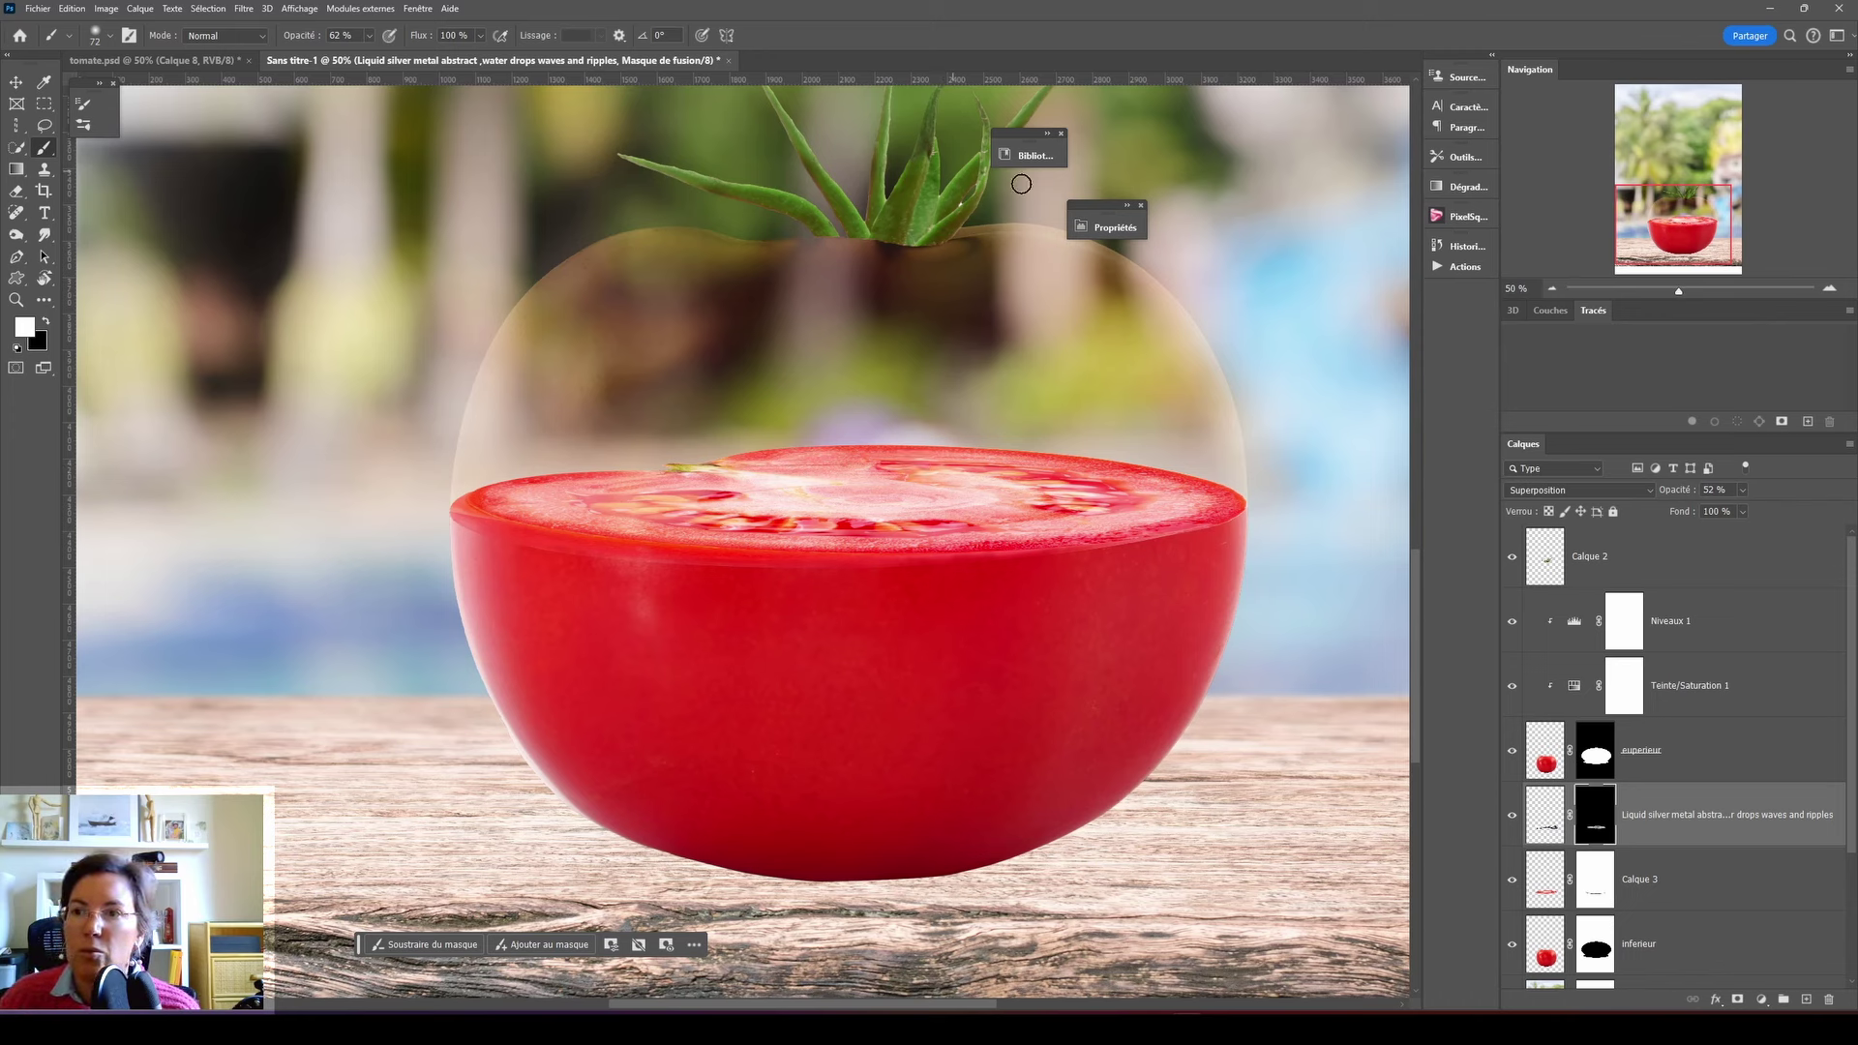
pyautogui.click(1046, 158)
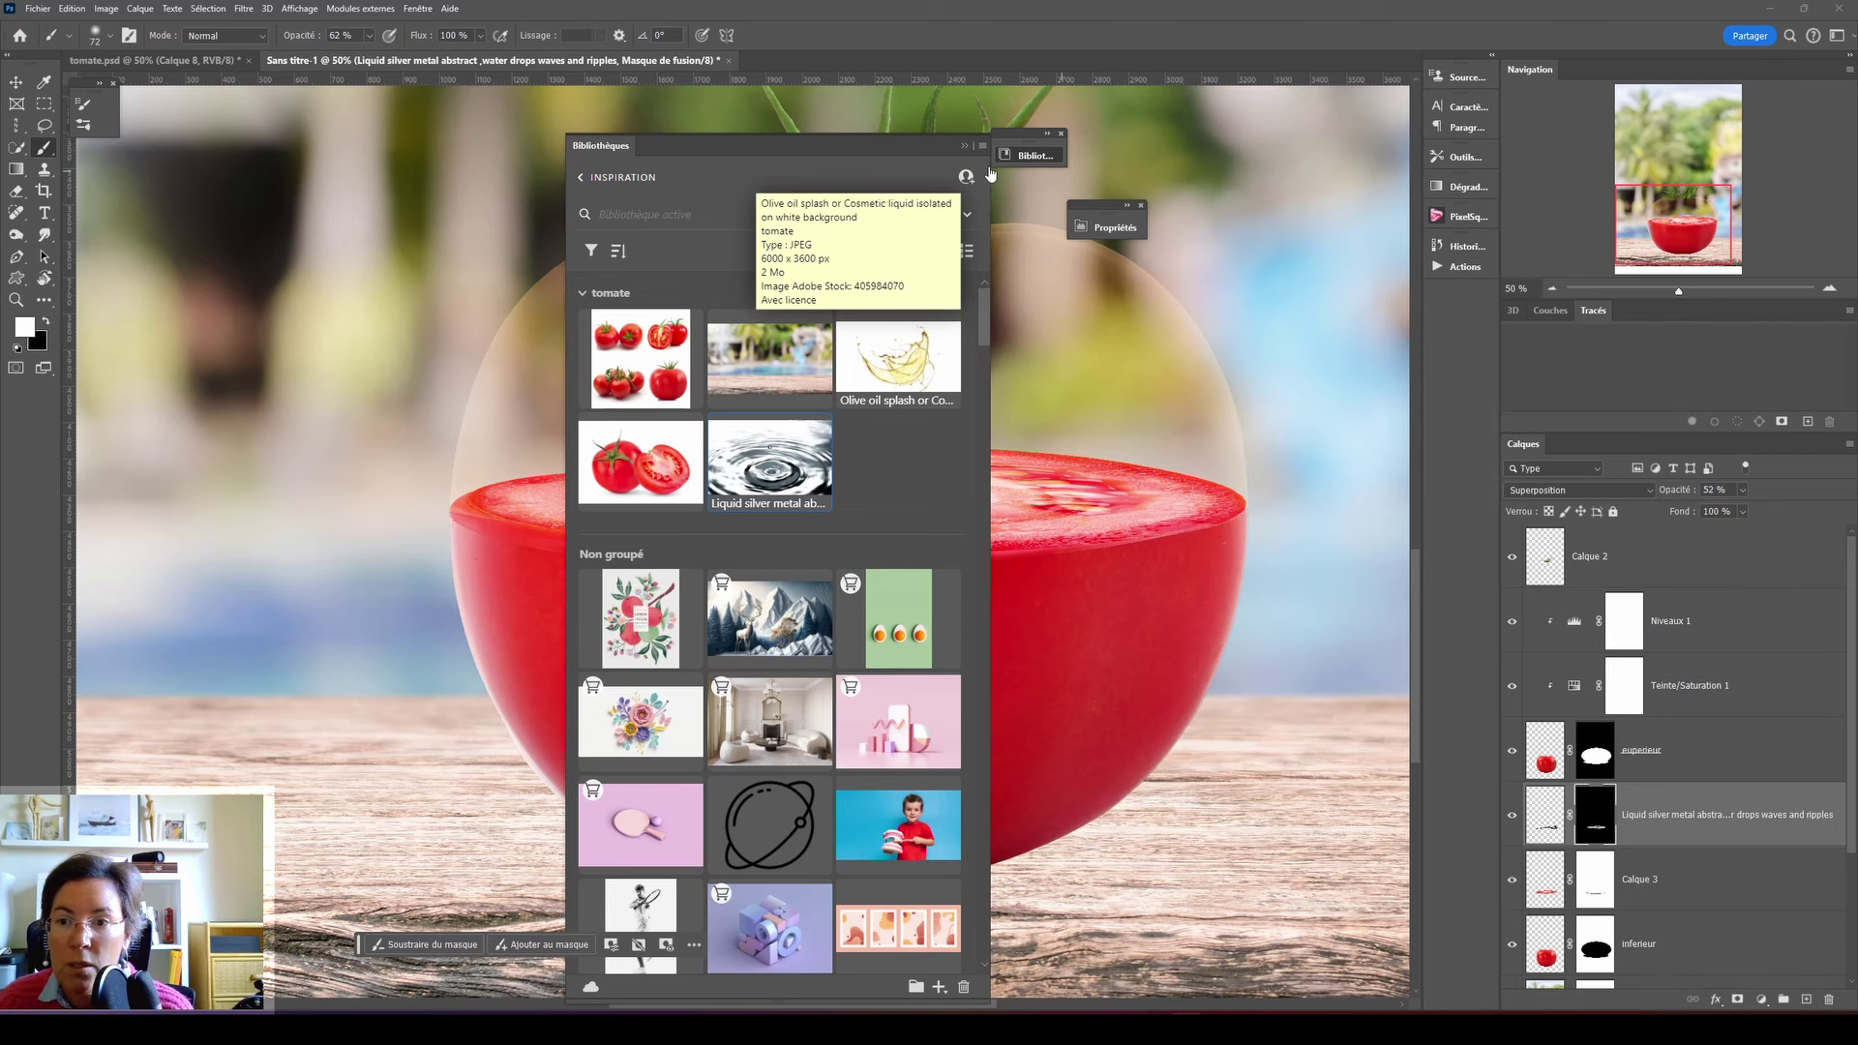
# - Place the olive-oil splash from Libraries and scale it to 65.76% above the wooden table
pyautogui.rightClick(897, 358)
pyautogui.click(900, 351)
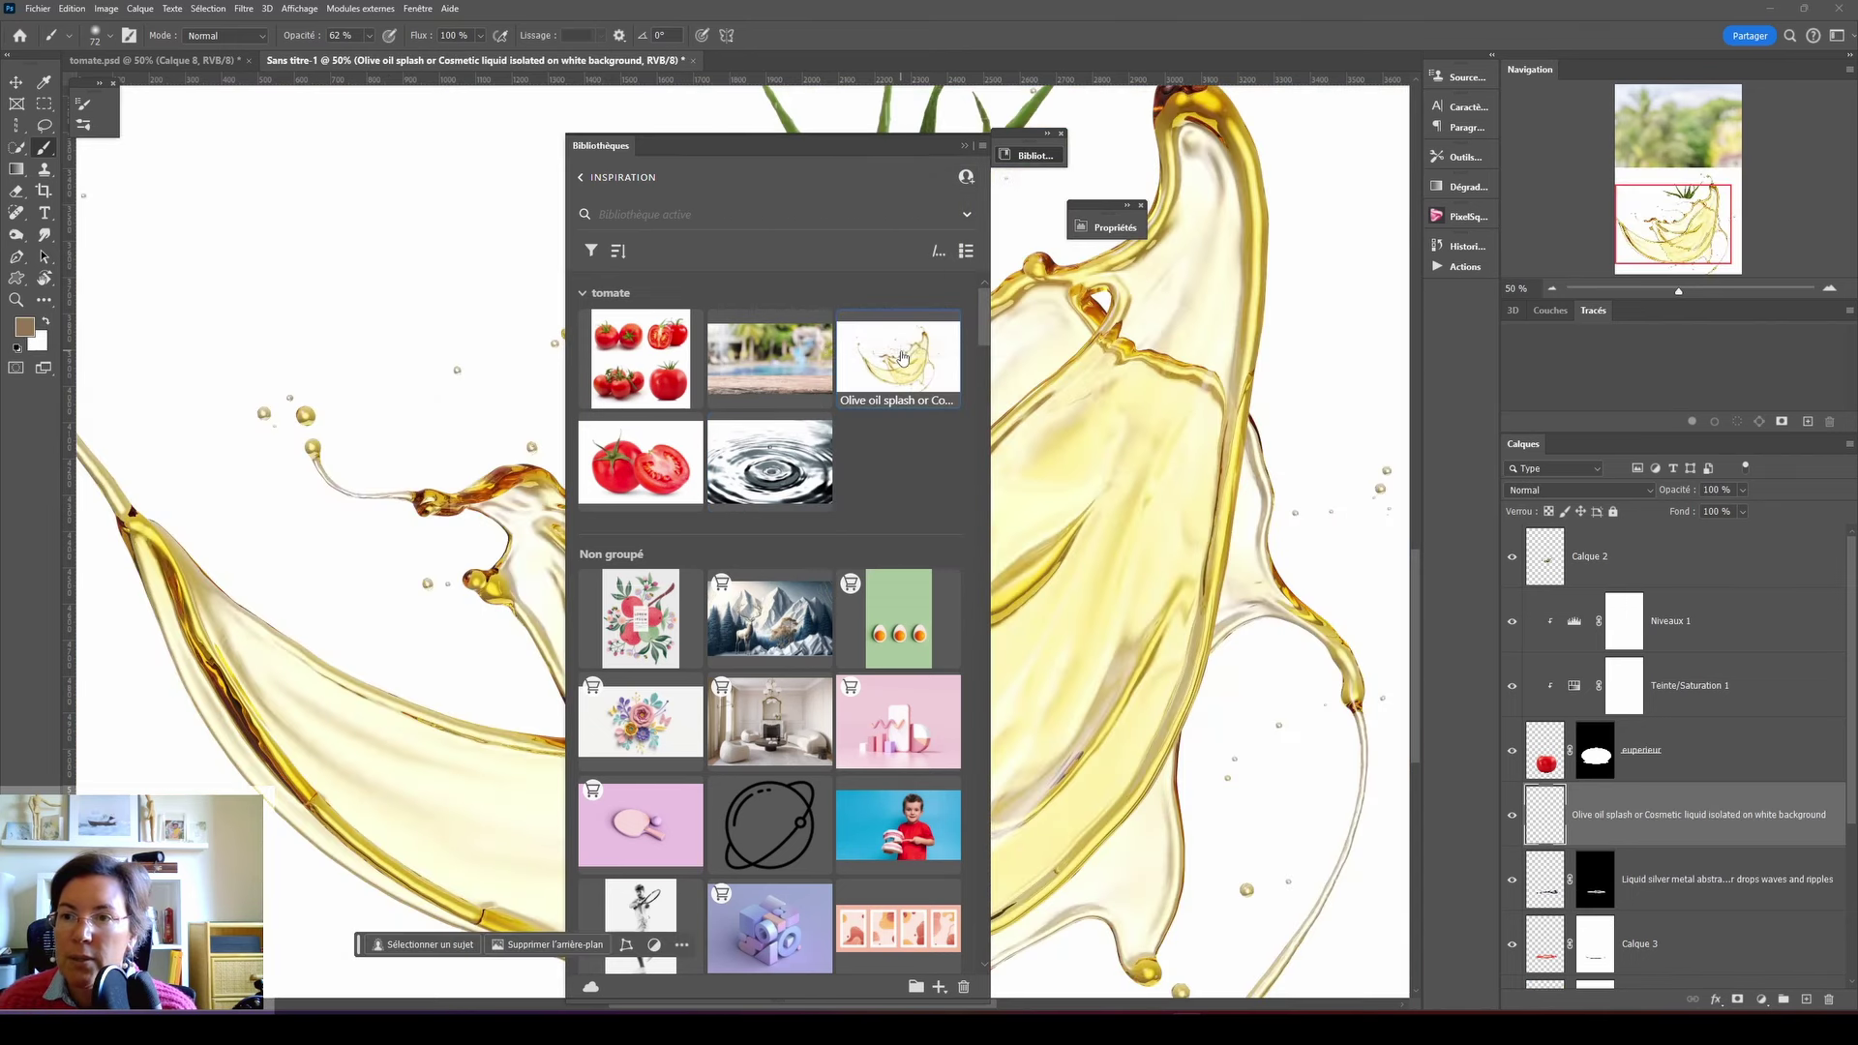
pyautogui.click(964, 146)
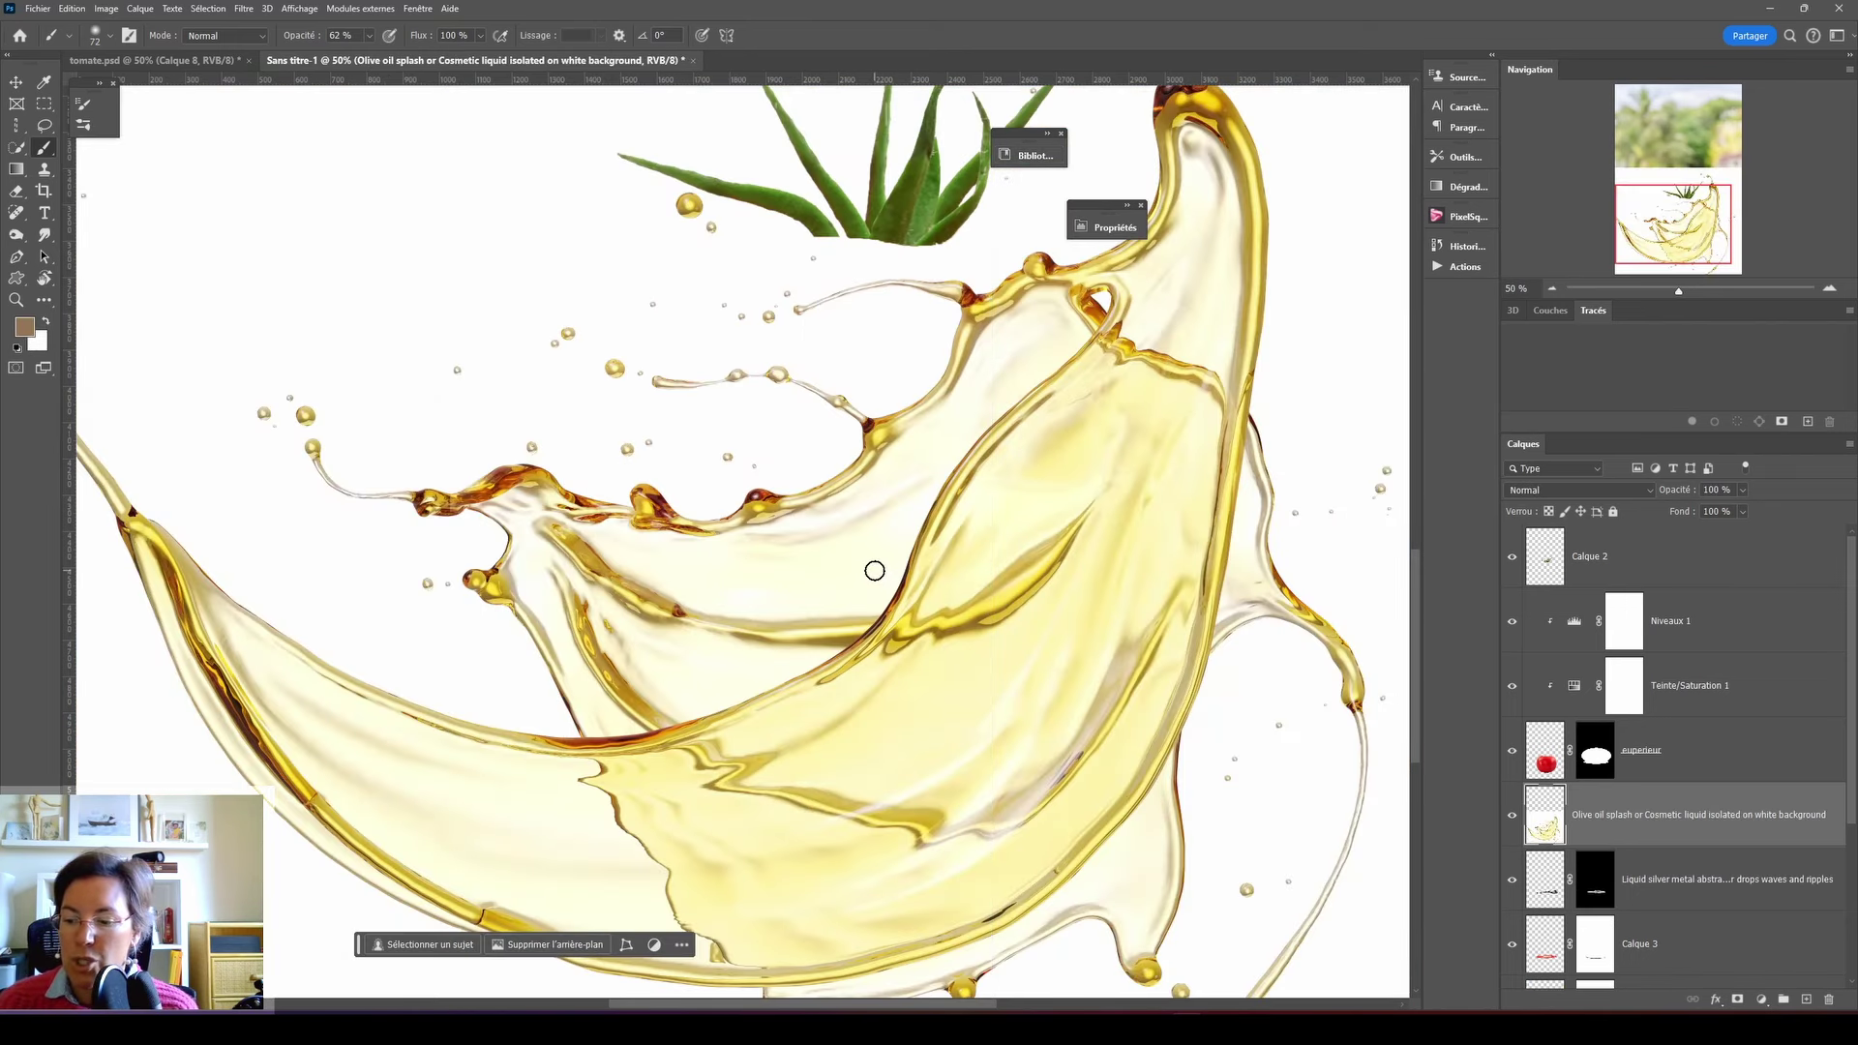
pyautogui.hotkey('ctrl', '-')
pyautogui.hotkey('ctrl', '-')
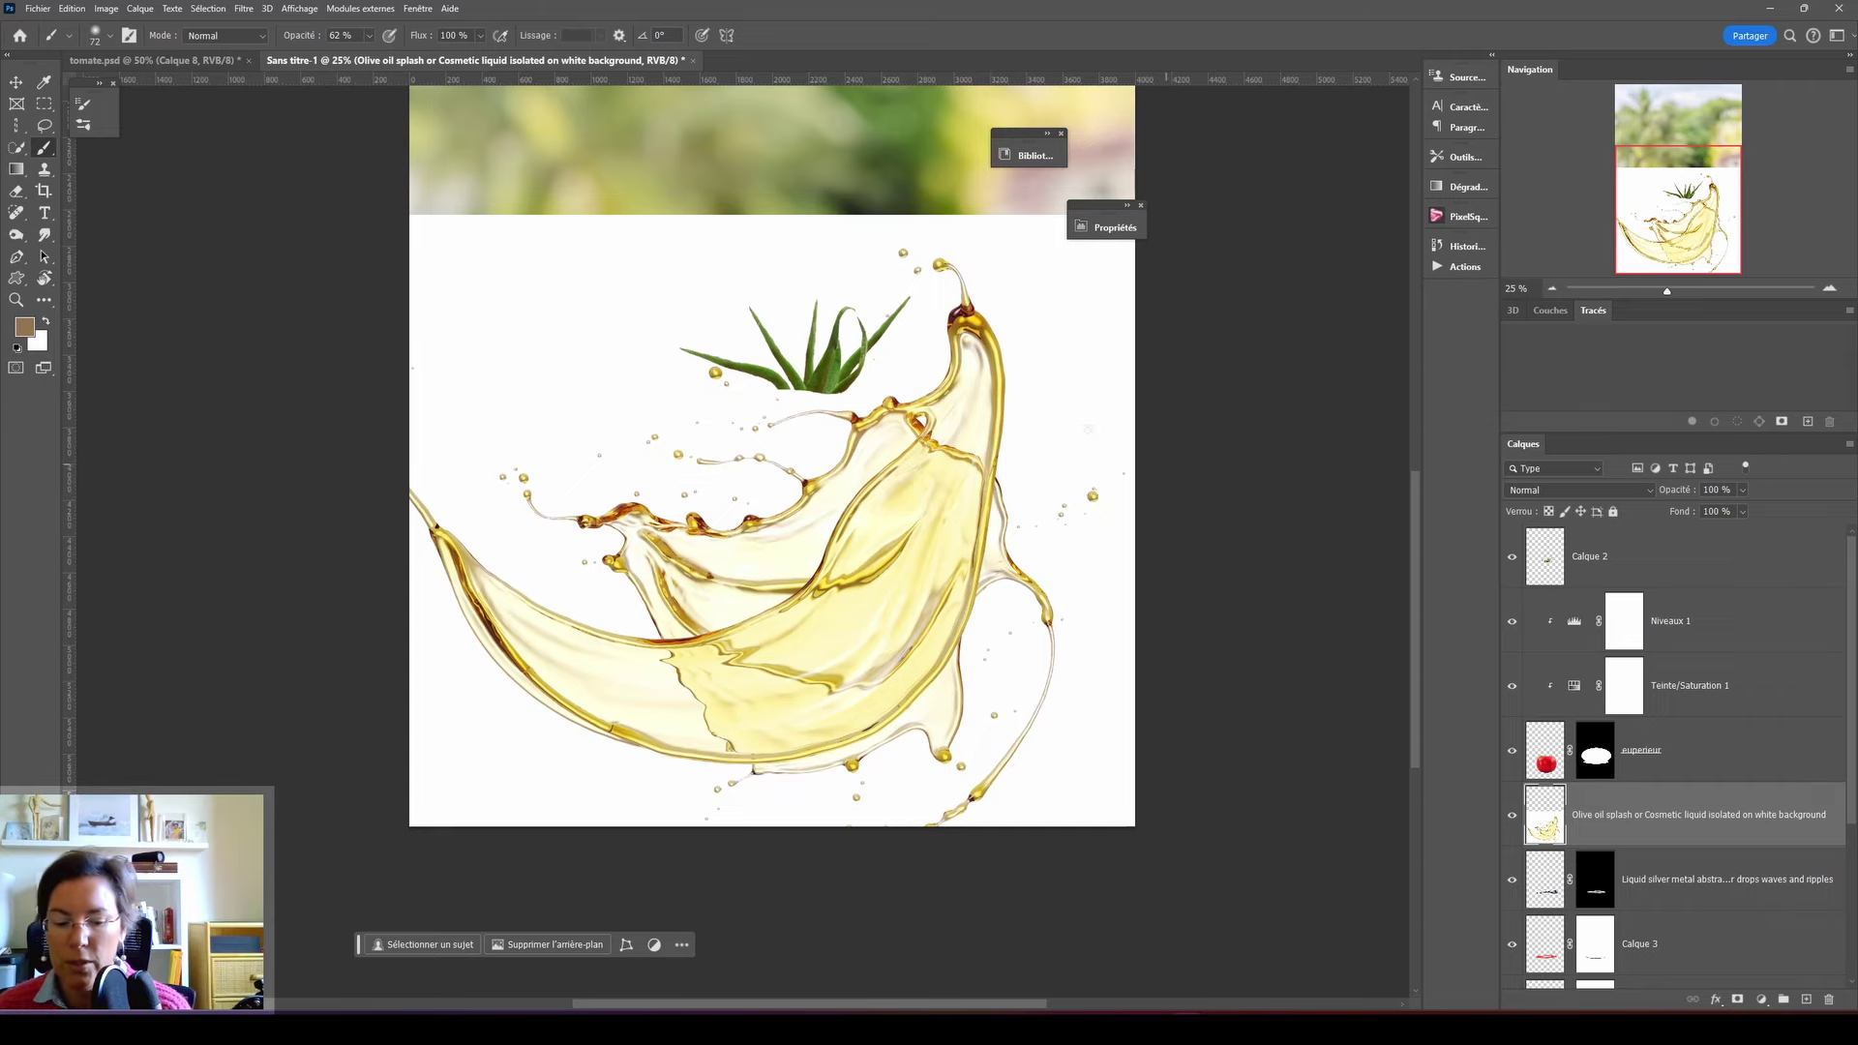
pyautogui.hotkey('ctrl', 't')
pyautogui.moveTo(1297, 215); pyautogui.dragTo(917, 440)
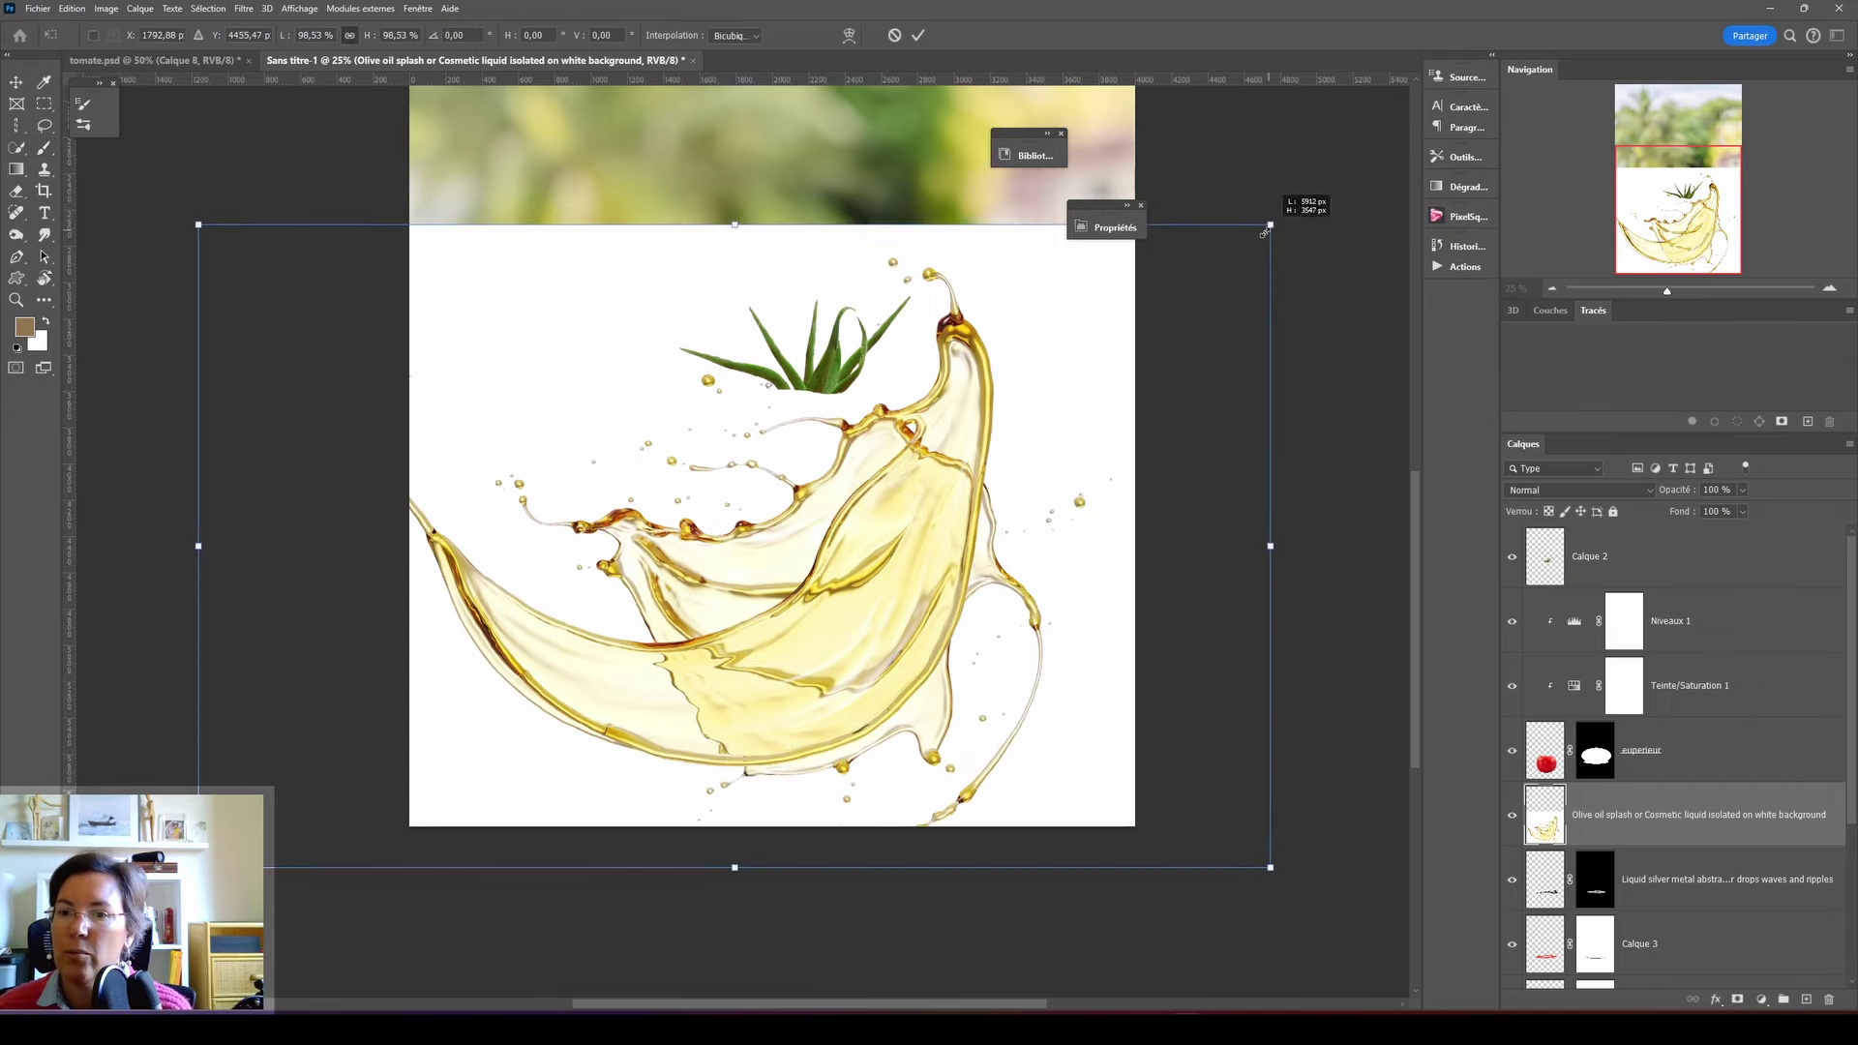
pyautogui.moveTo(643, 650); pyautogui.dragTo(844, 492)
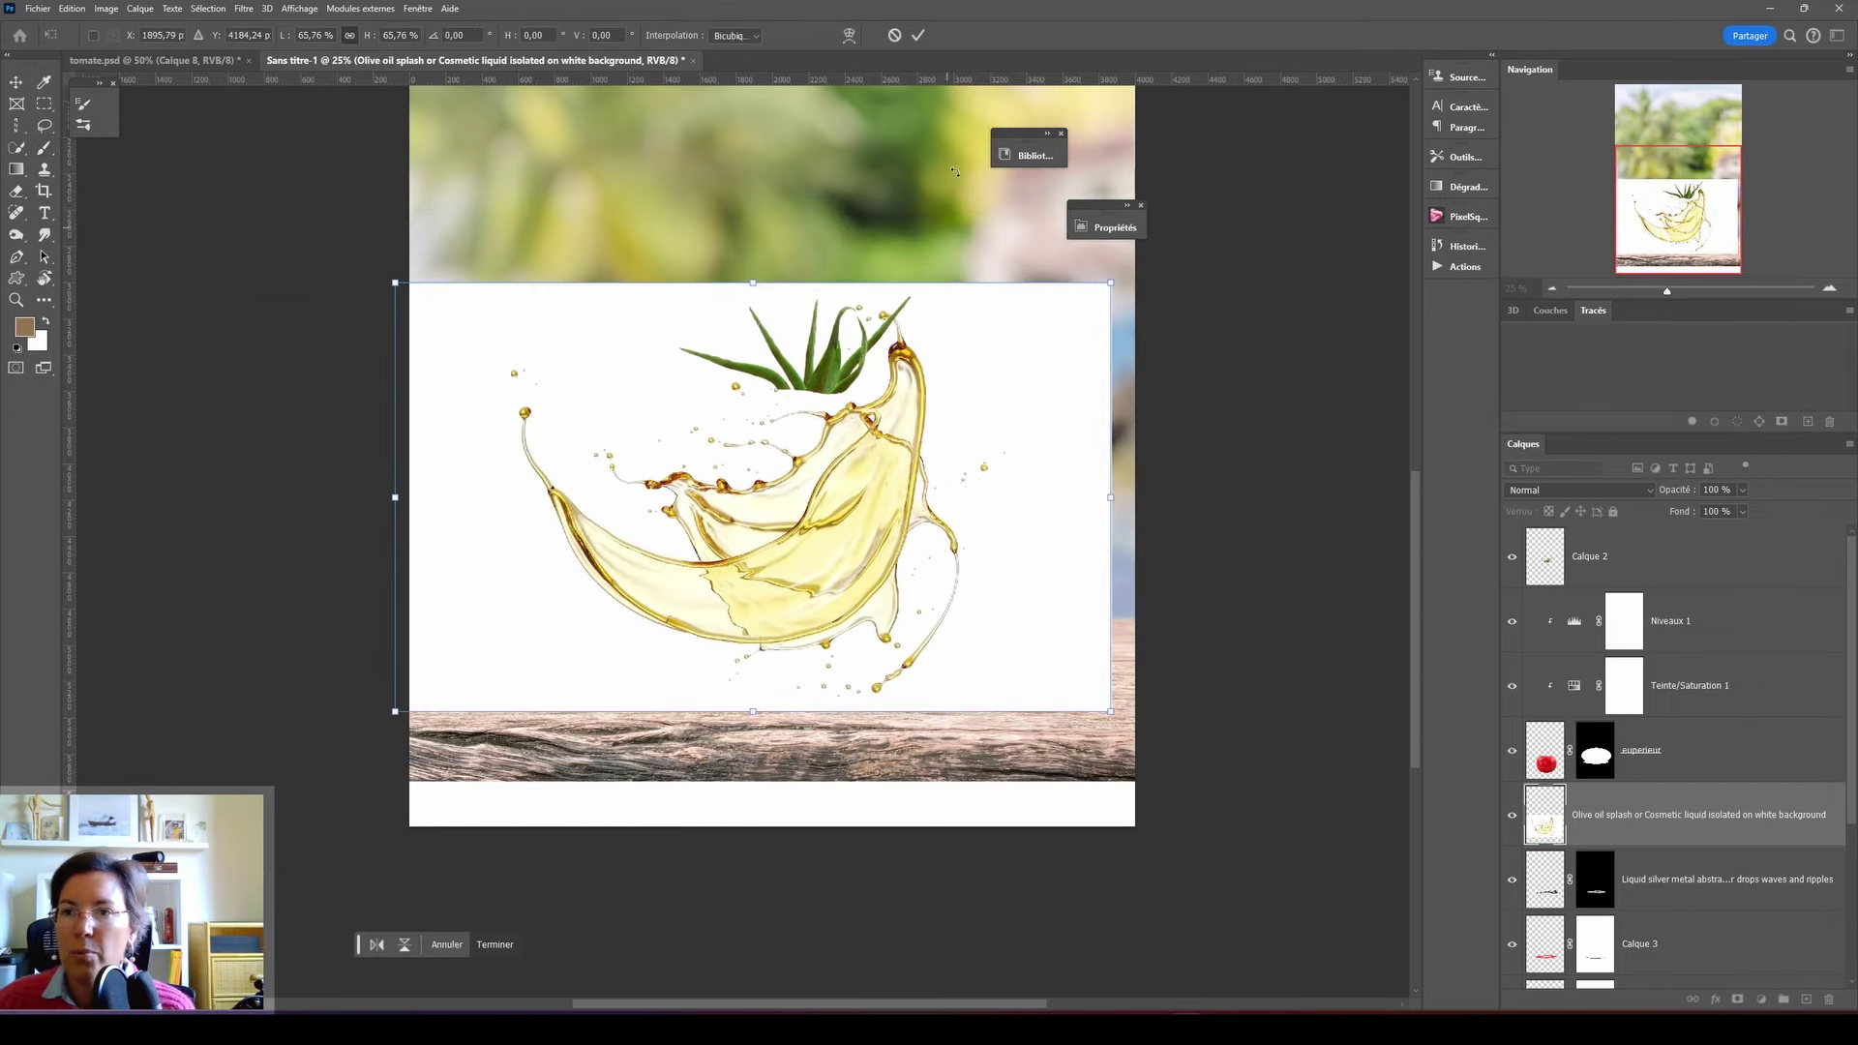
pyautogui.click(918, 35)
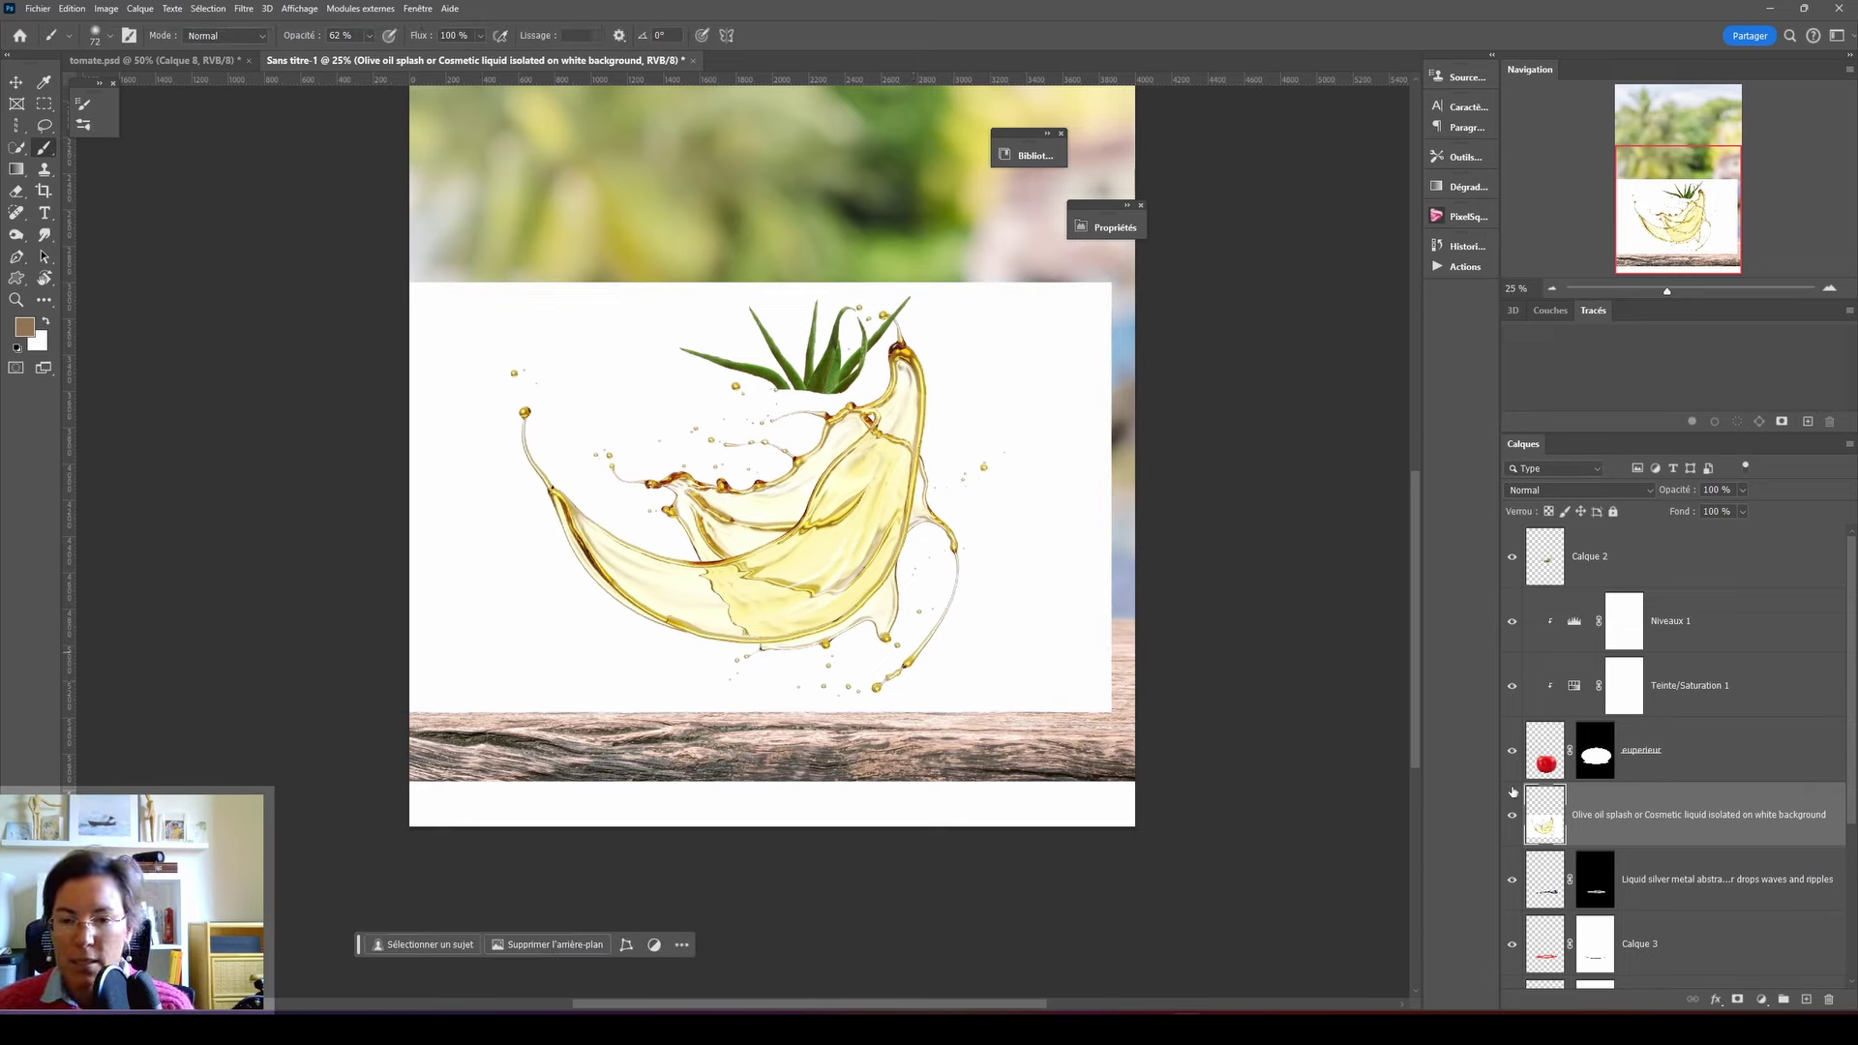
# - Invert the splash colours, blend it in Superposition mode and move it up over the tomato
pyautogui.hotkey('ctrl', 'i')
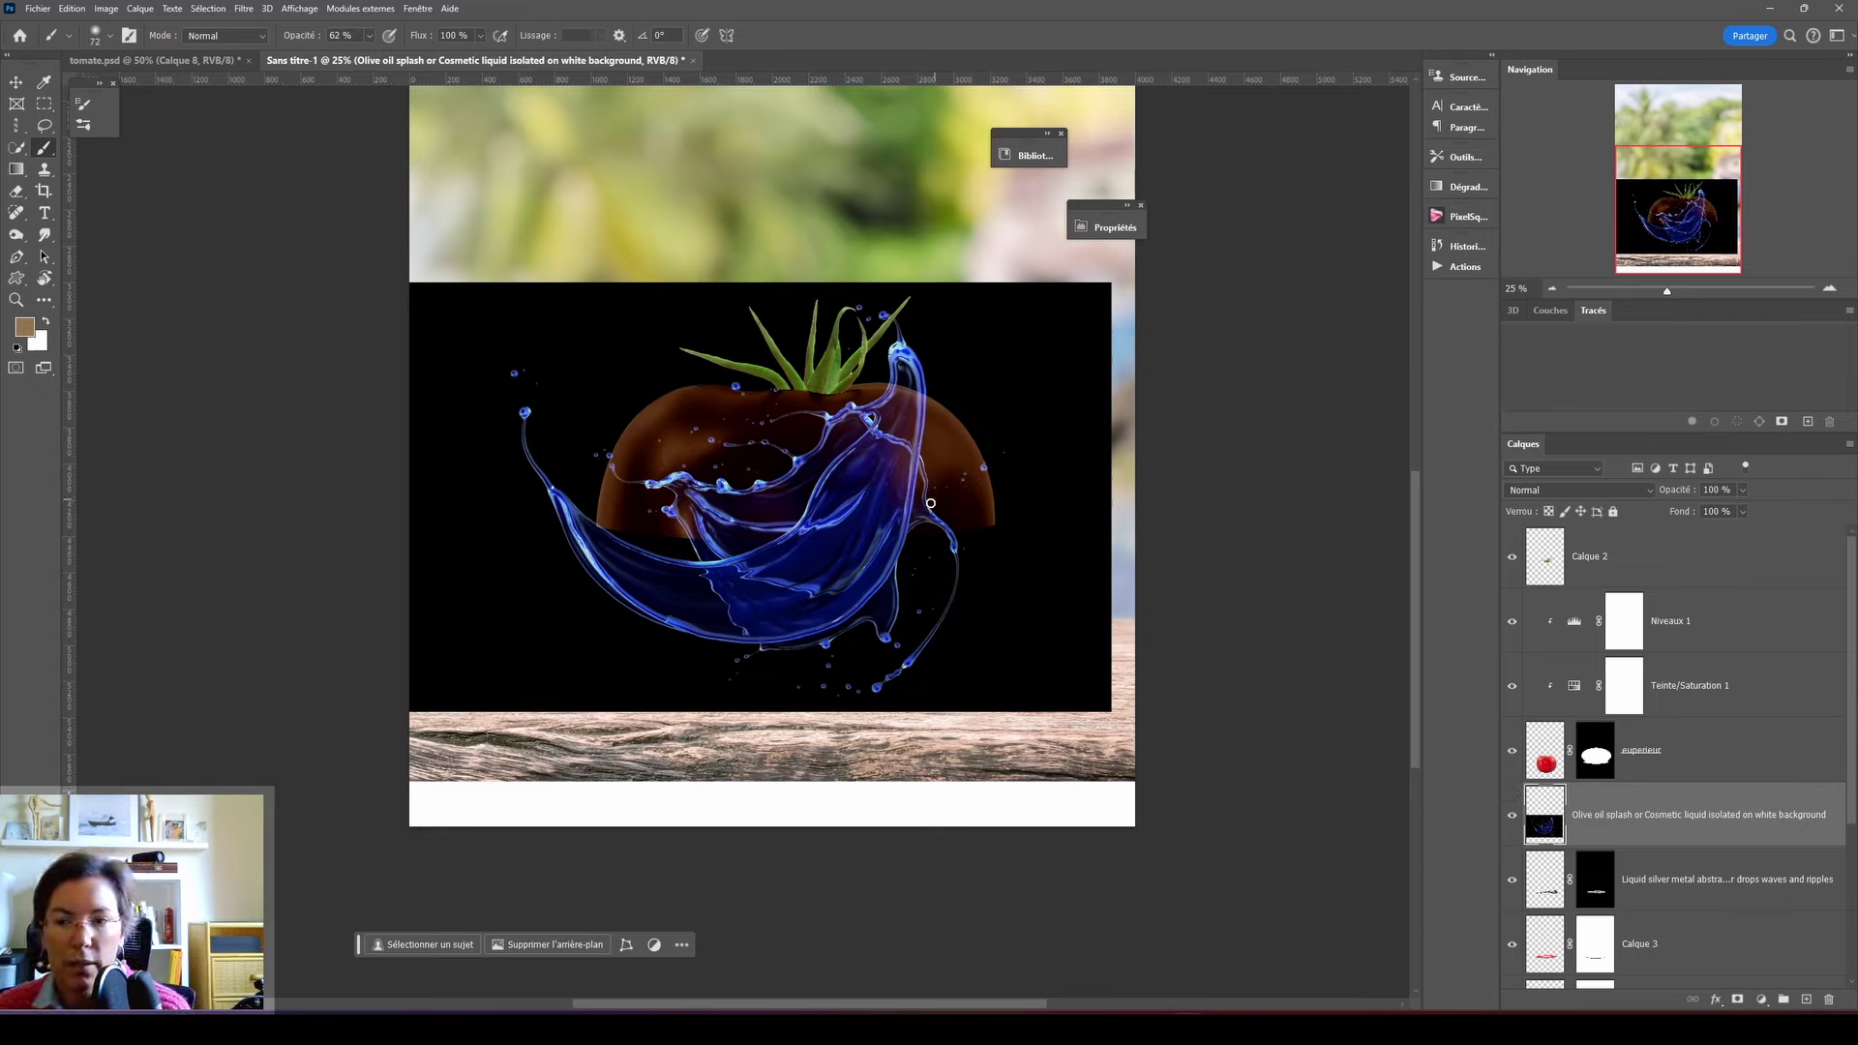
pyautogui.click(1553, 491)
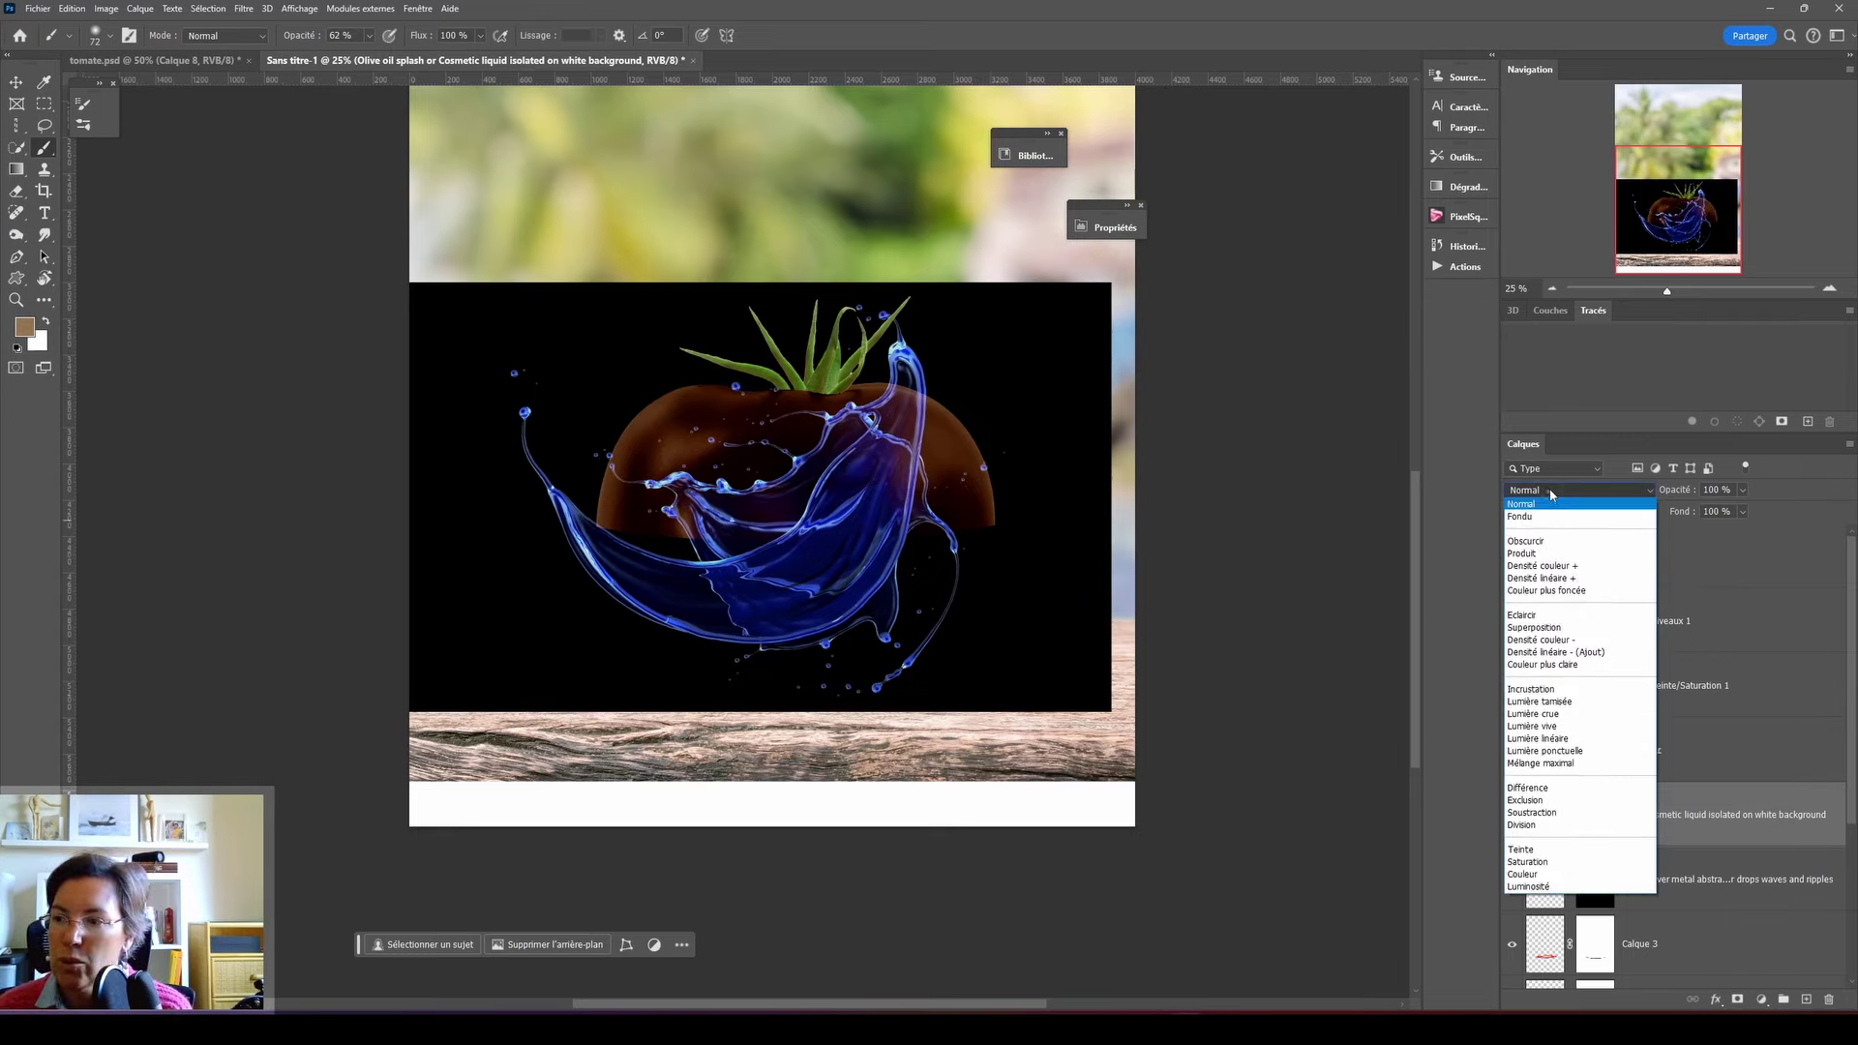
pyautogui.click(1558, 630)
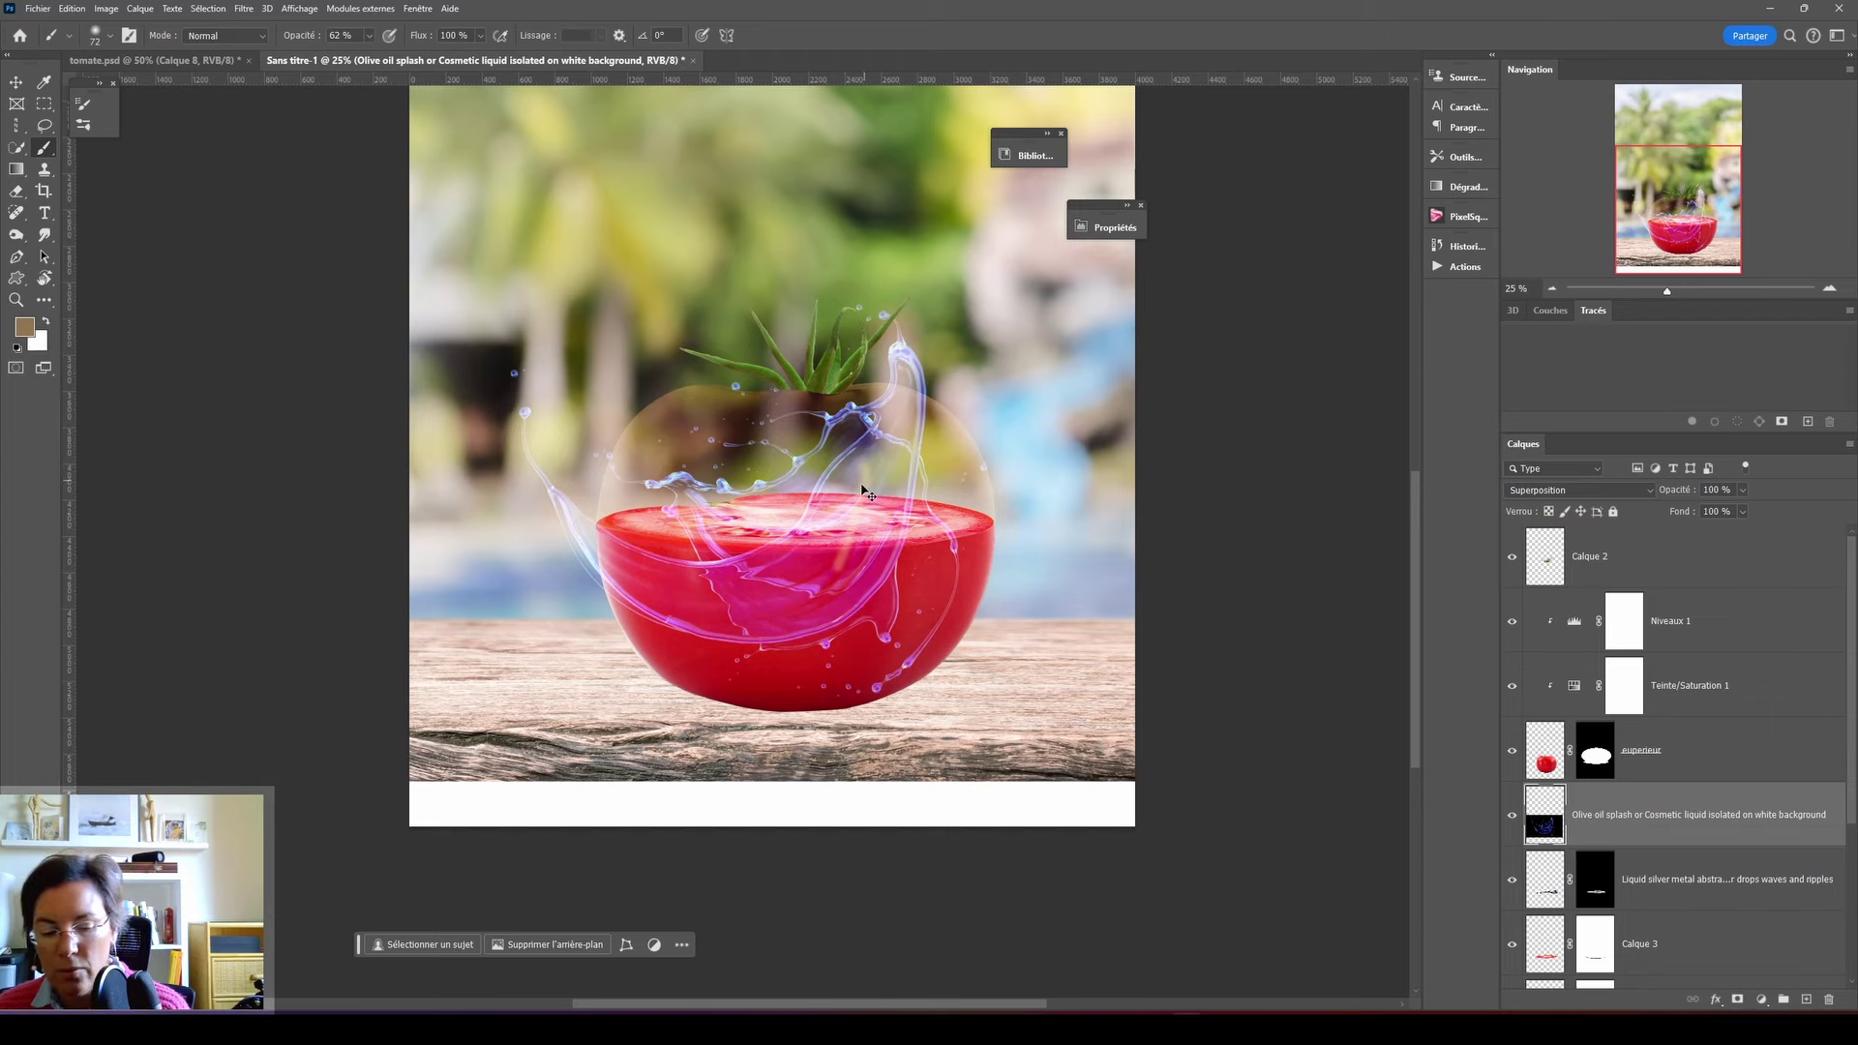
pyautogui.press('v')
pyautogui.moveTo(802, 587); pyautogui.dragTo(813, 498)
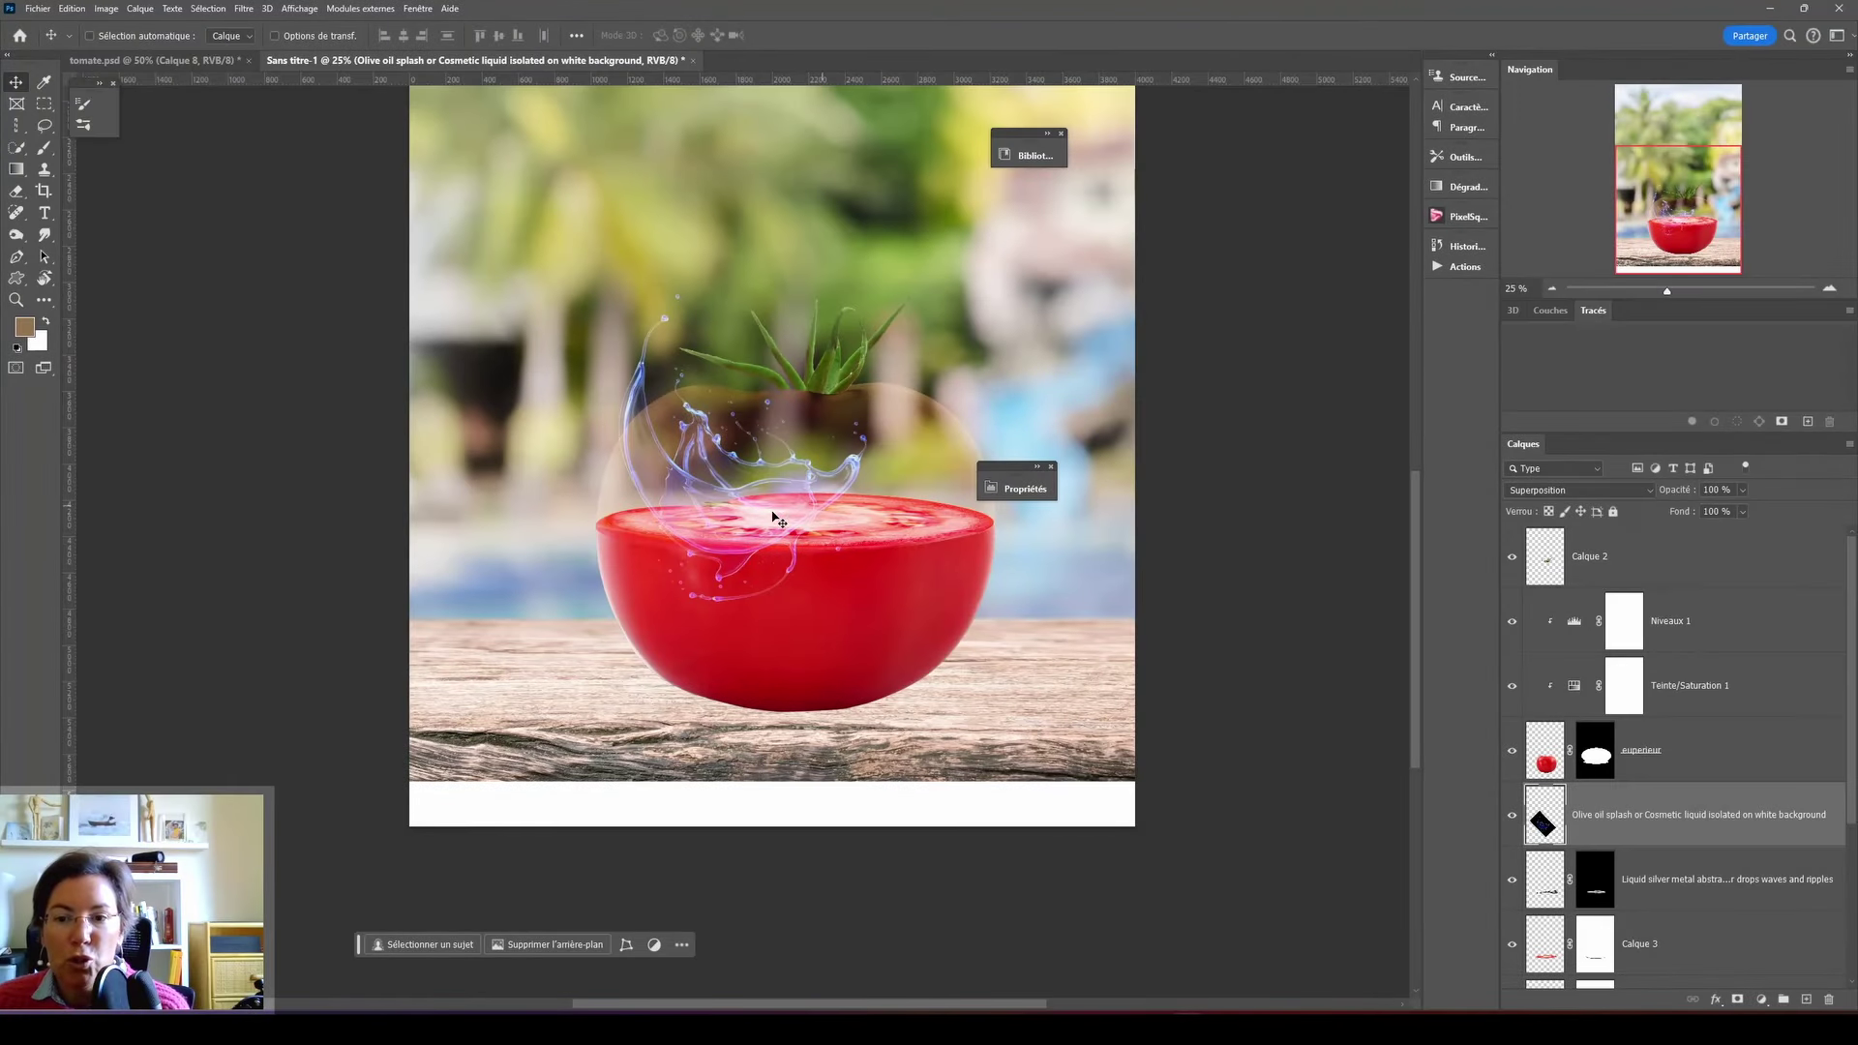
pyautogui.click(106, 9)
# - Colourise the splash via Teinte/Saturation with Teinte +29, Saturation +29 and Luminosité -4
pyautogui.moveTo(223, 70)
pyautogui.click(384, 155)
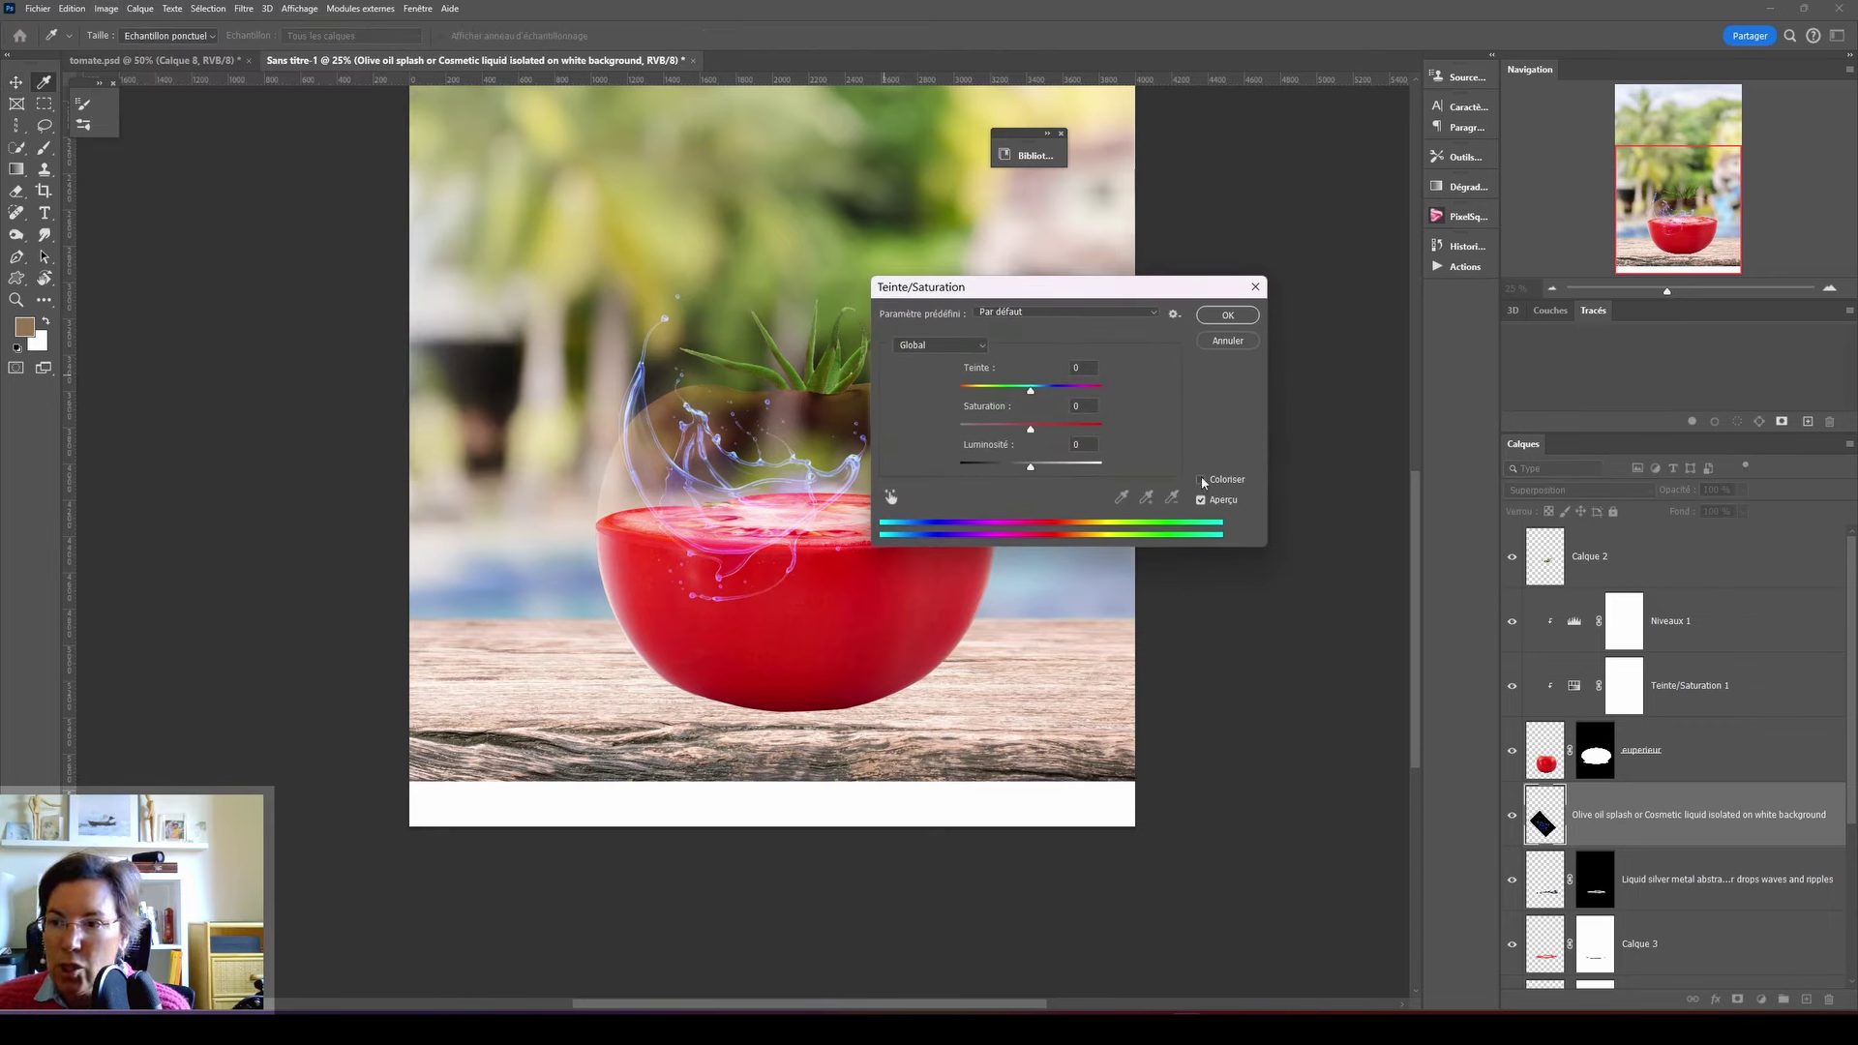
pyautogui.click(1202, 480)
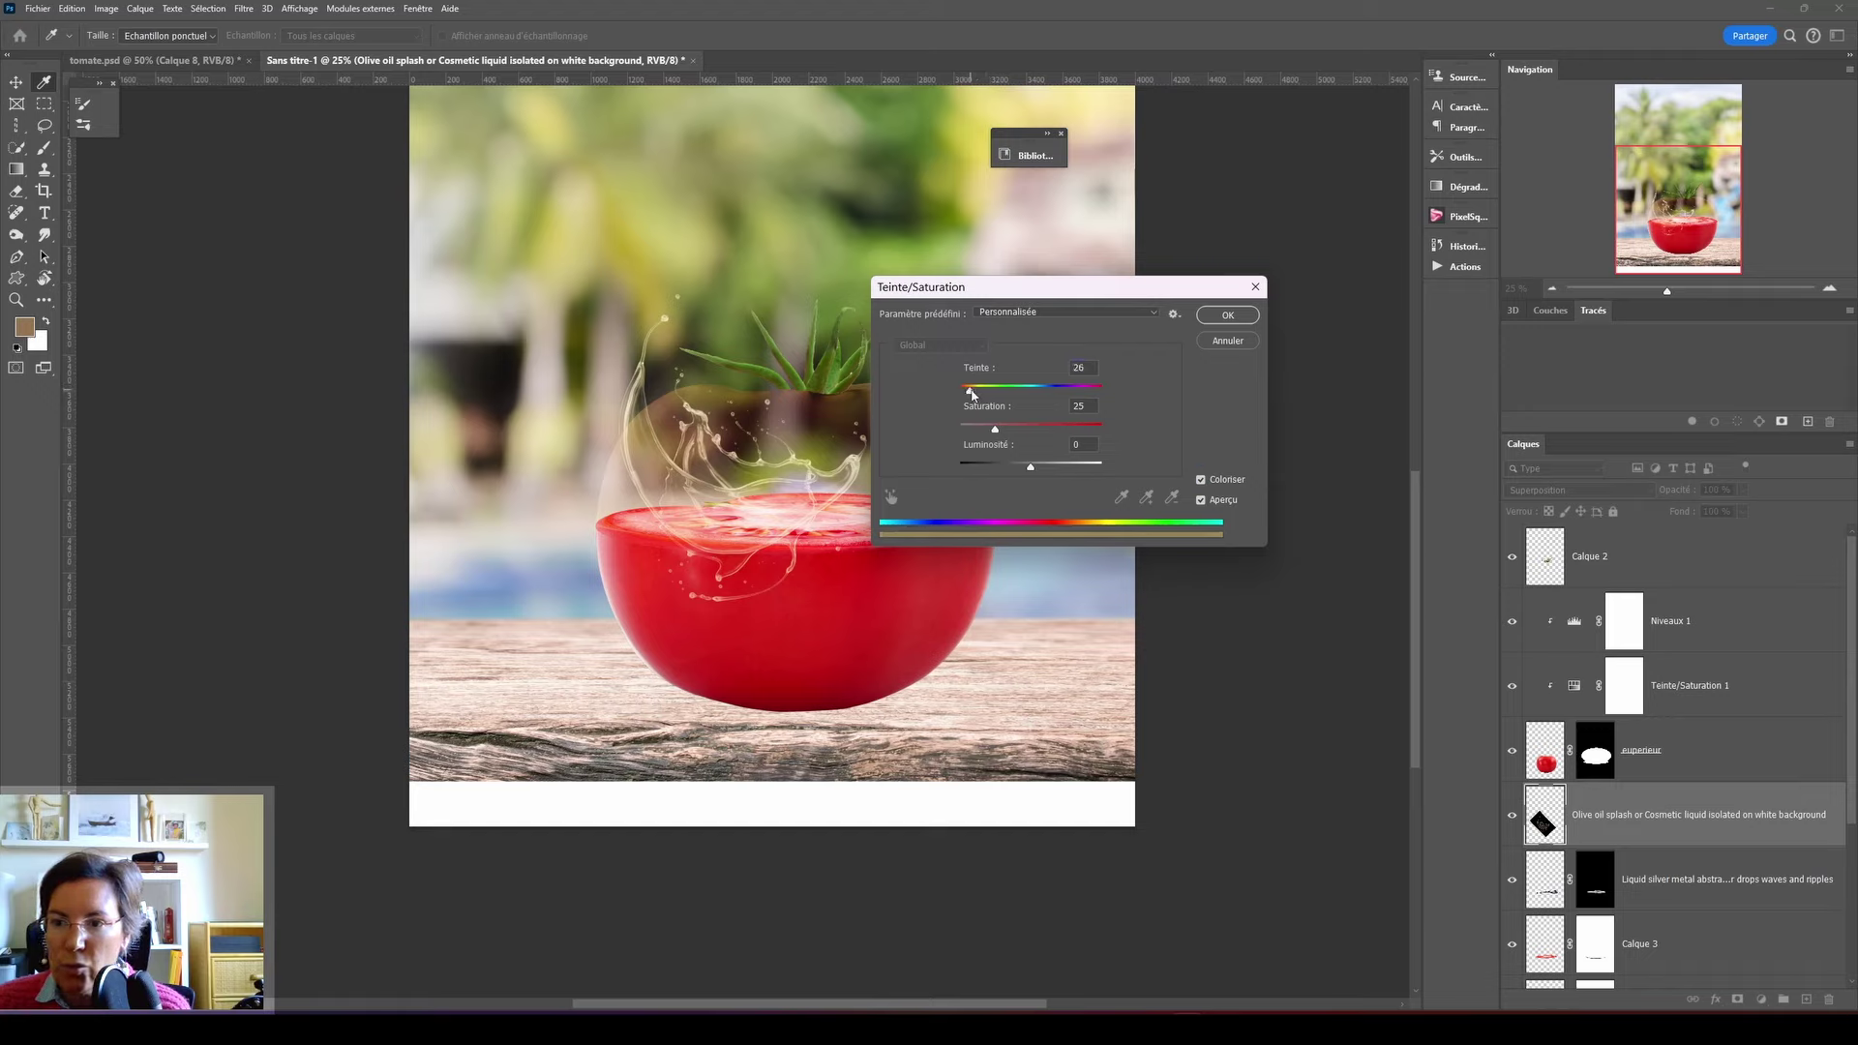
pyautogui.click(1002, 430)
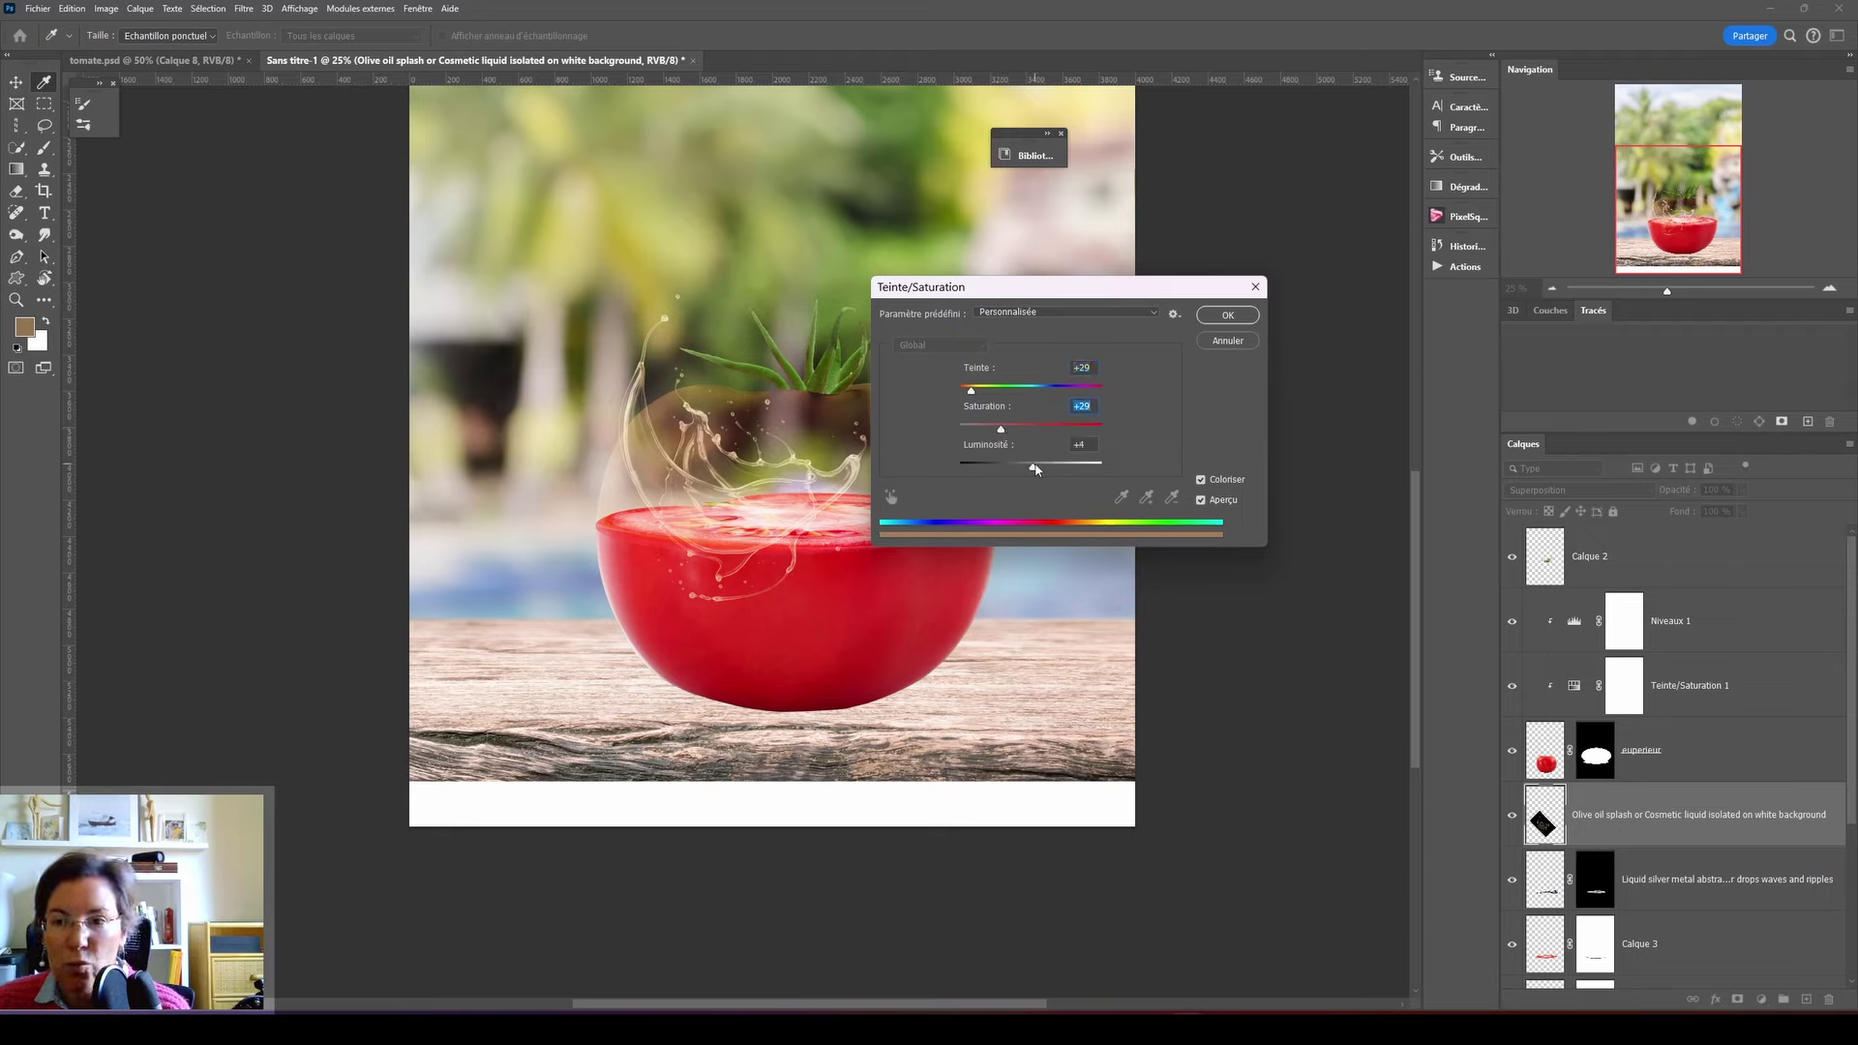
pyautogui.moveTo(1034, 469)
pyautogui.mouseDown()
pyautogui.moveTo(1052, 469)
pyautogui.moveTo(1024, 472)
pyautogui.mouseUp()
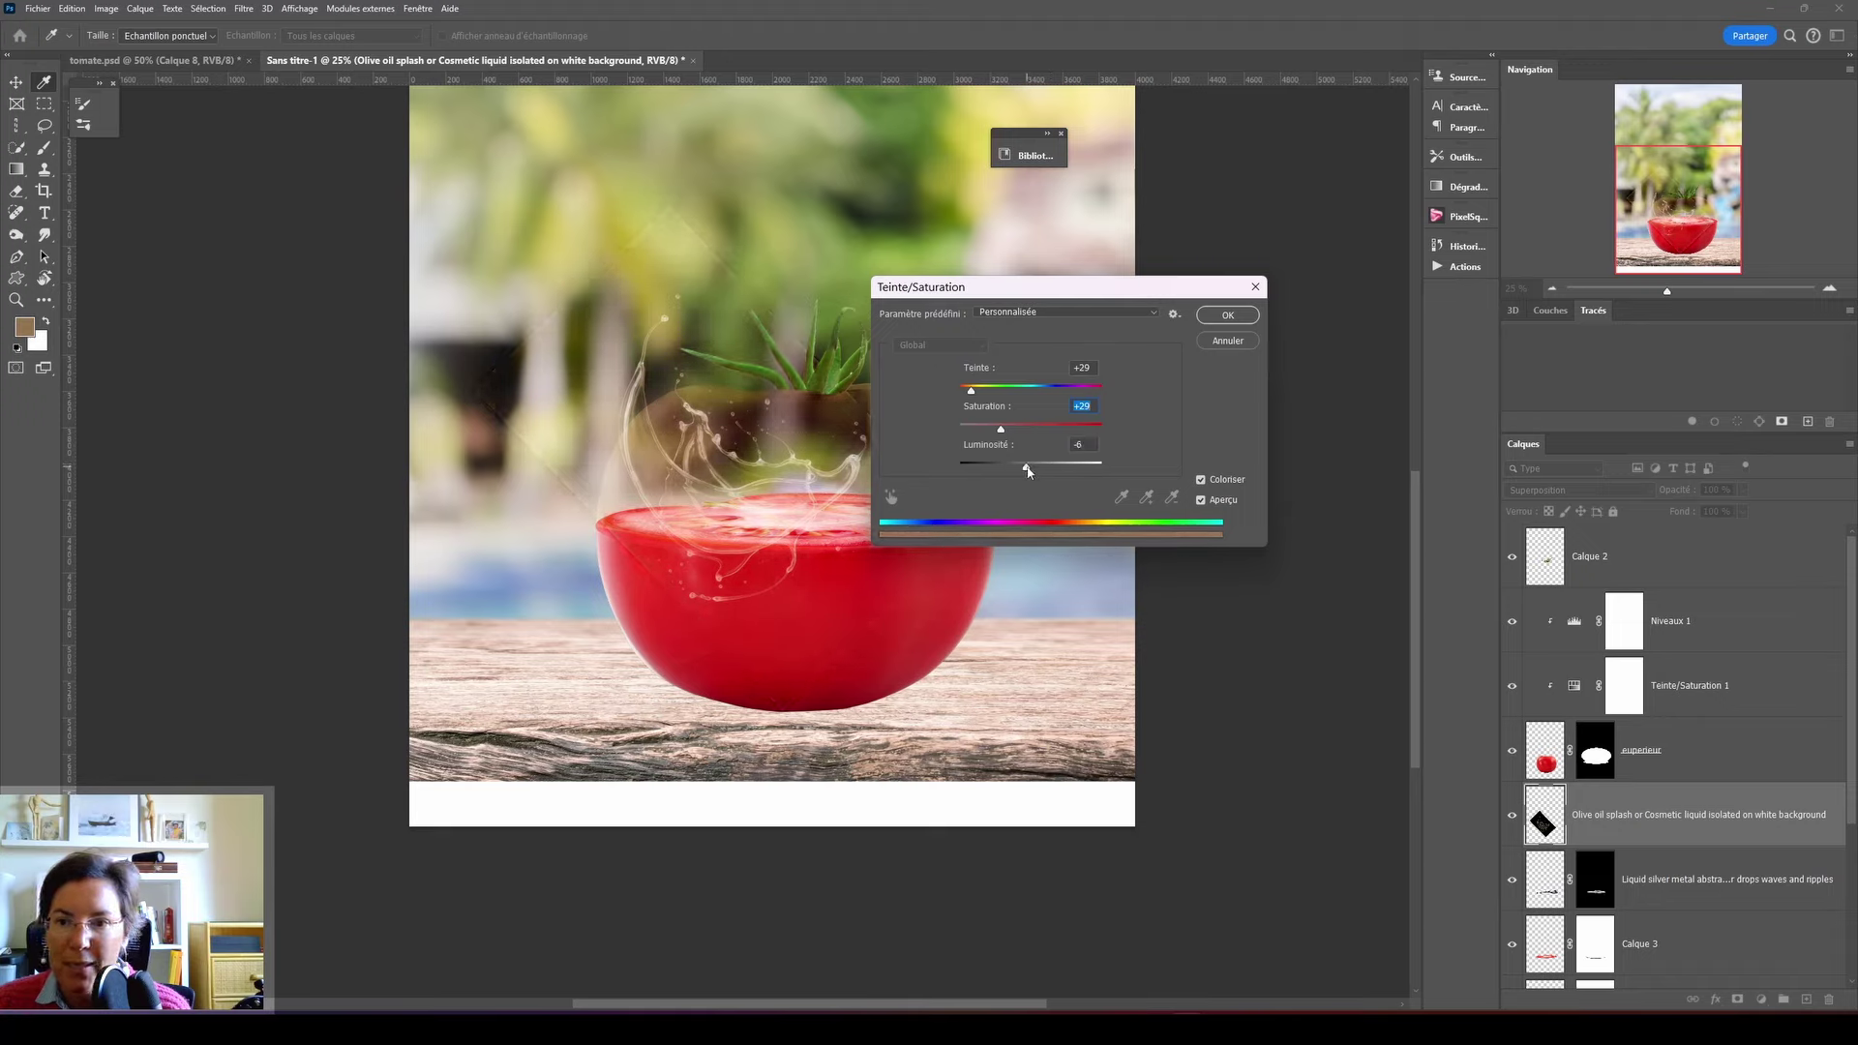
pyautogui.click(1227, 342)
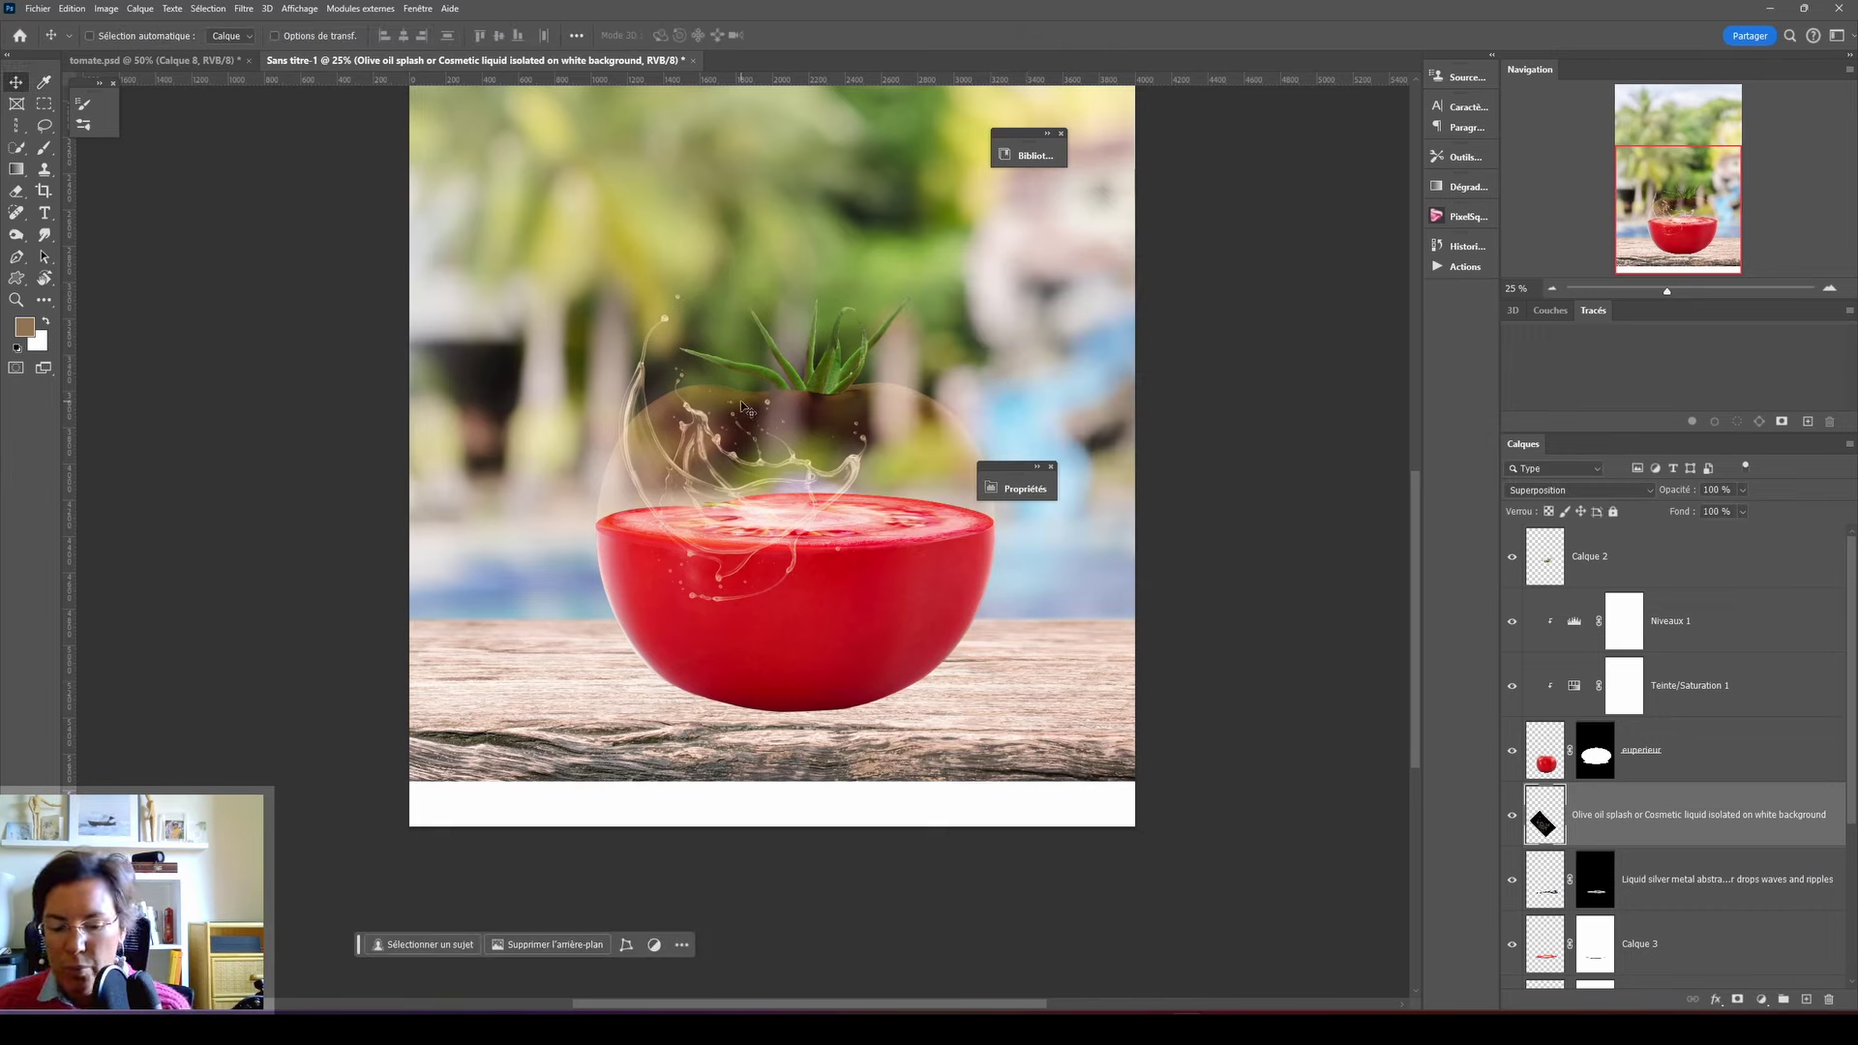
# - Duplicate and merge the splash layer, then Alt-drag a copy to the right
pyautogui.hotkey('ctrl', 'j')
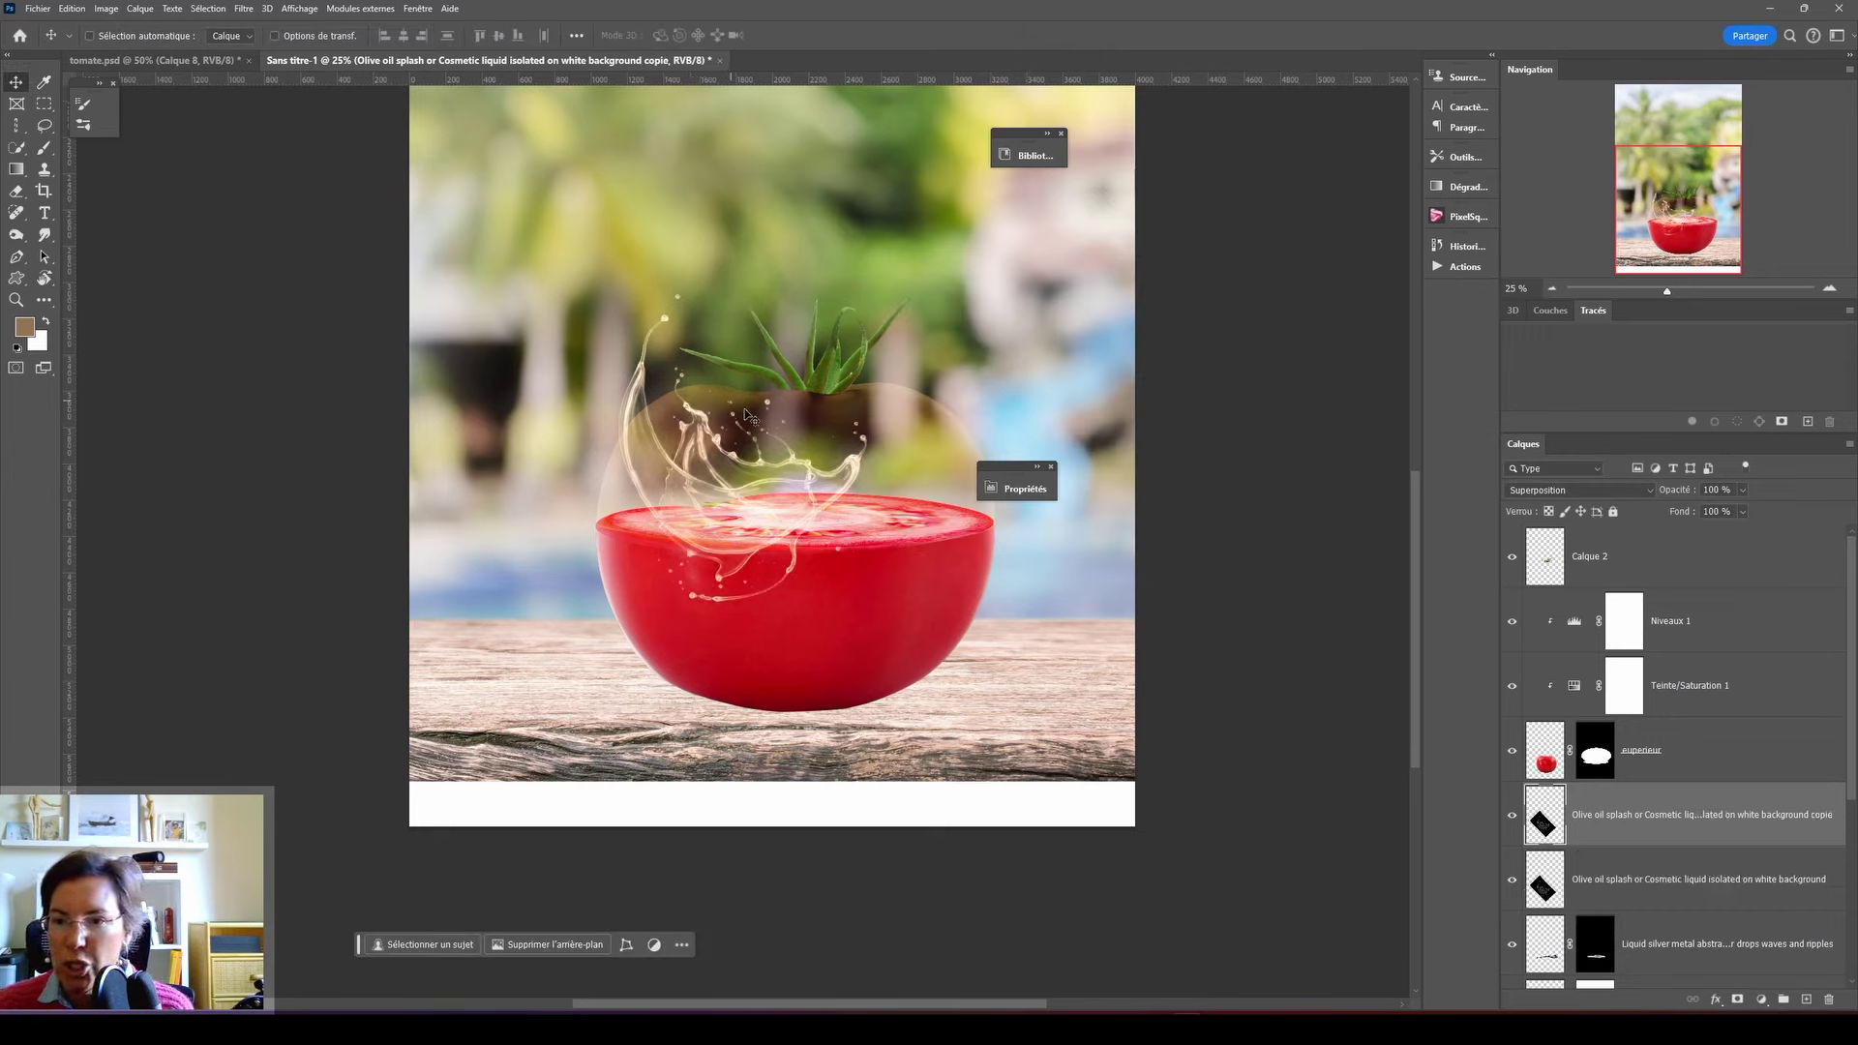
pyautogui.rightClick(1630, 814)
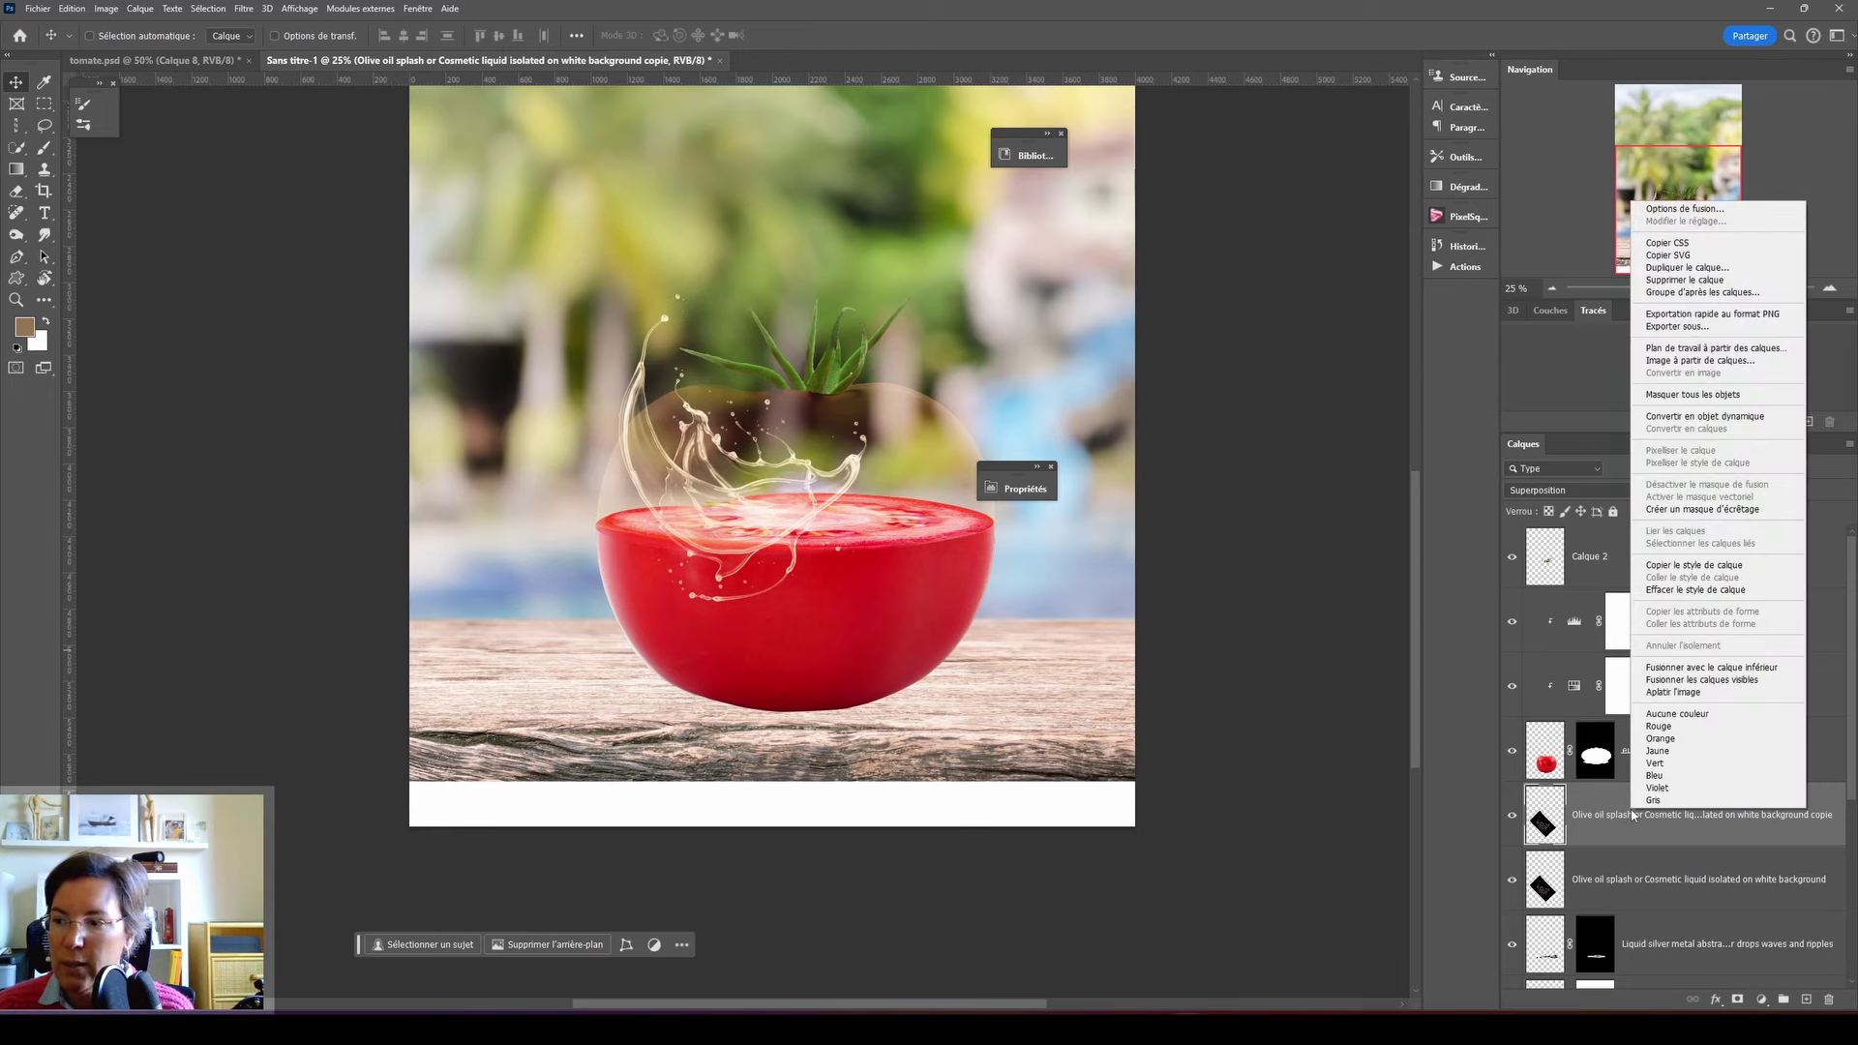
pyautogui.click(1708, 668)
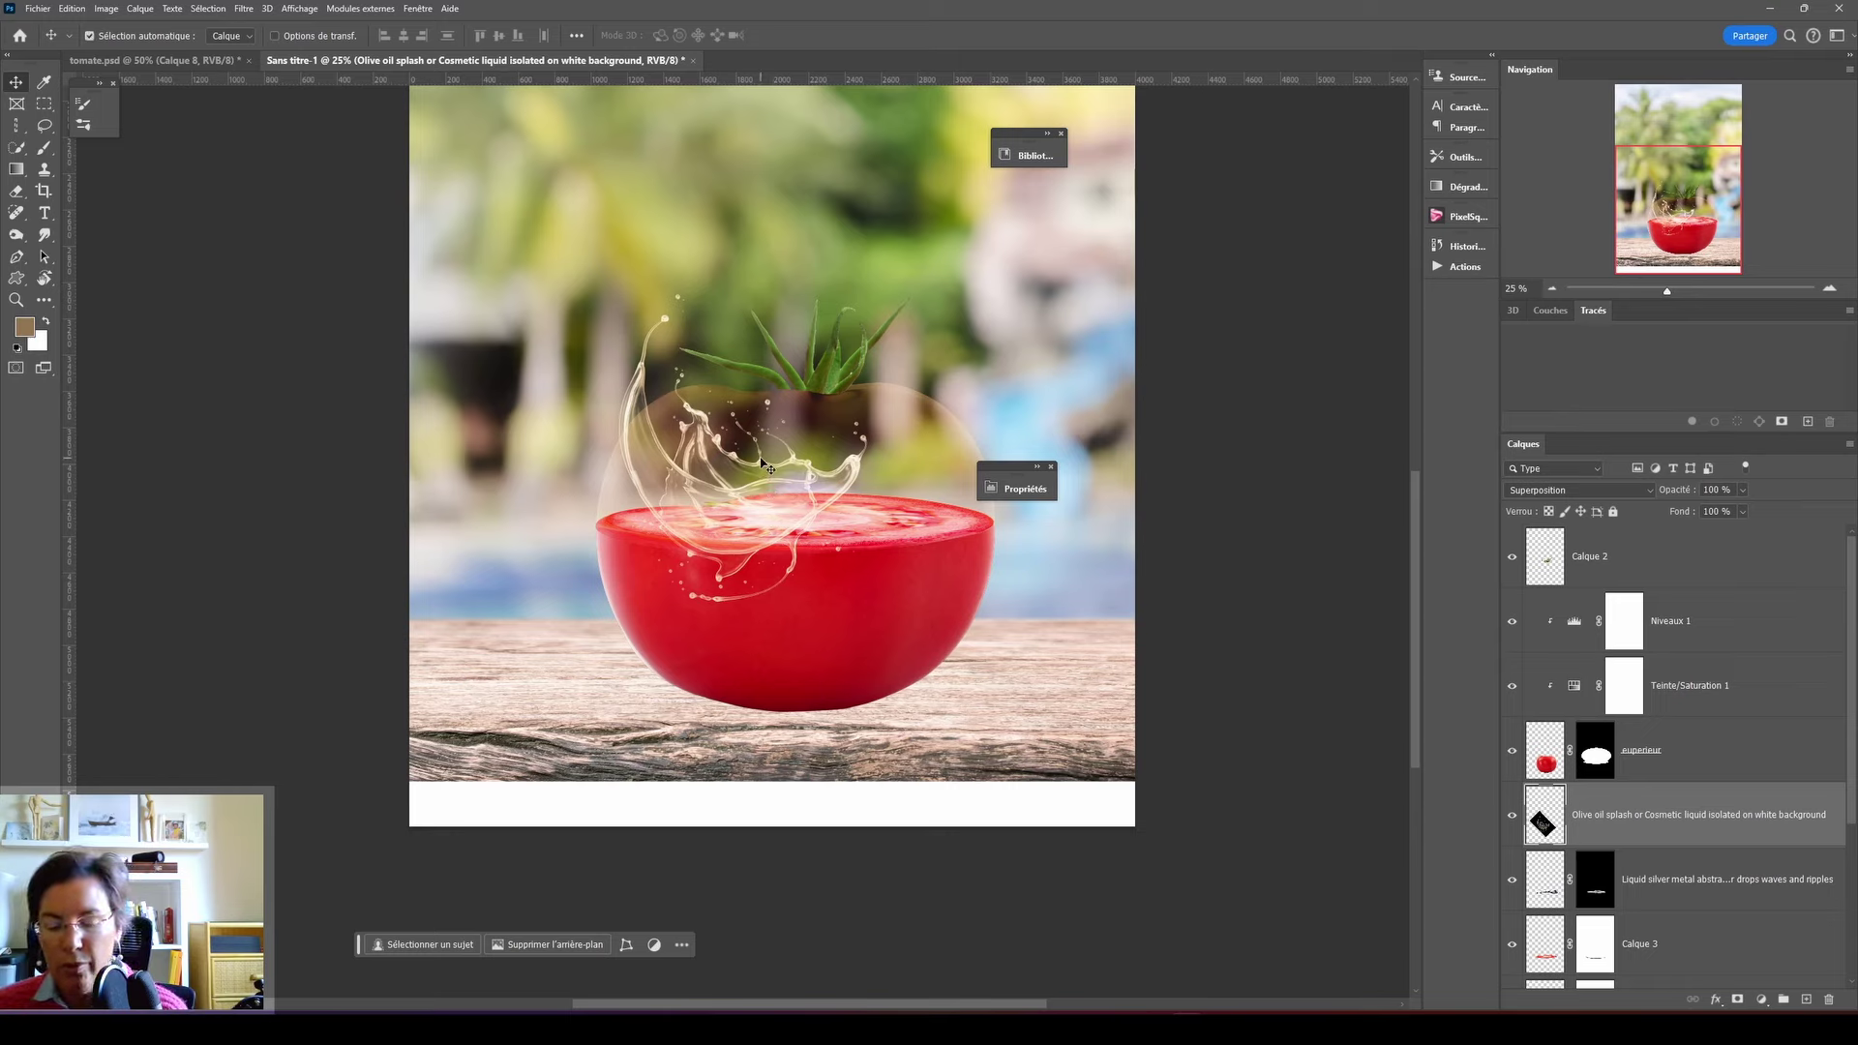
pyautogui.moveTo(737, 510); pyautogui.dragTo(899, 501)
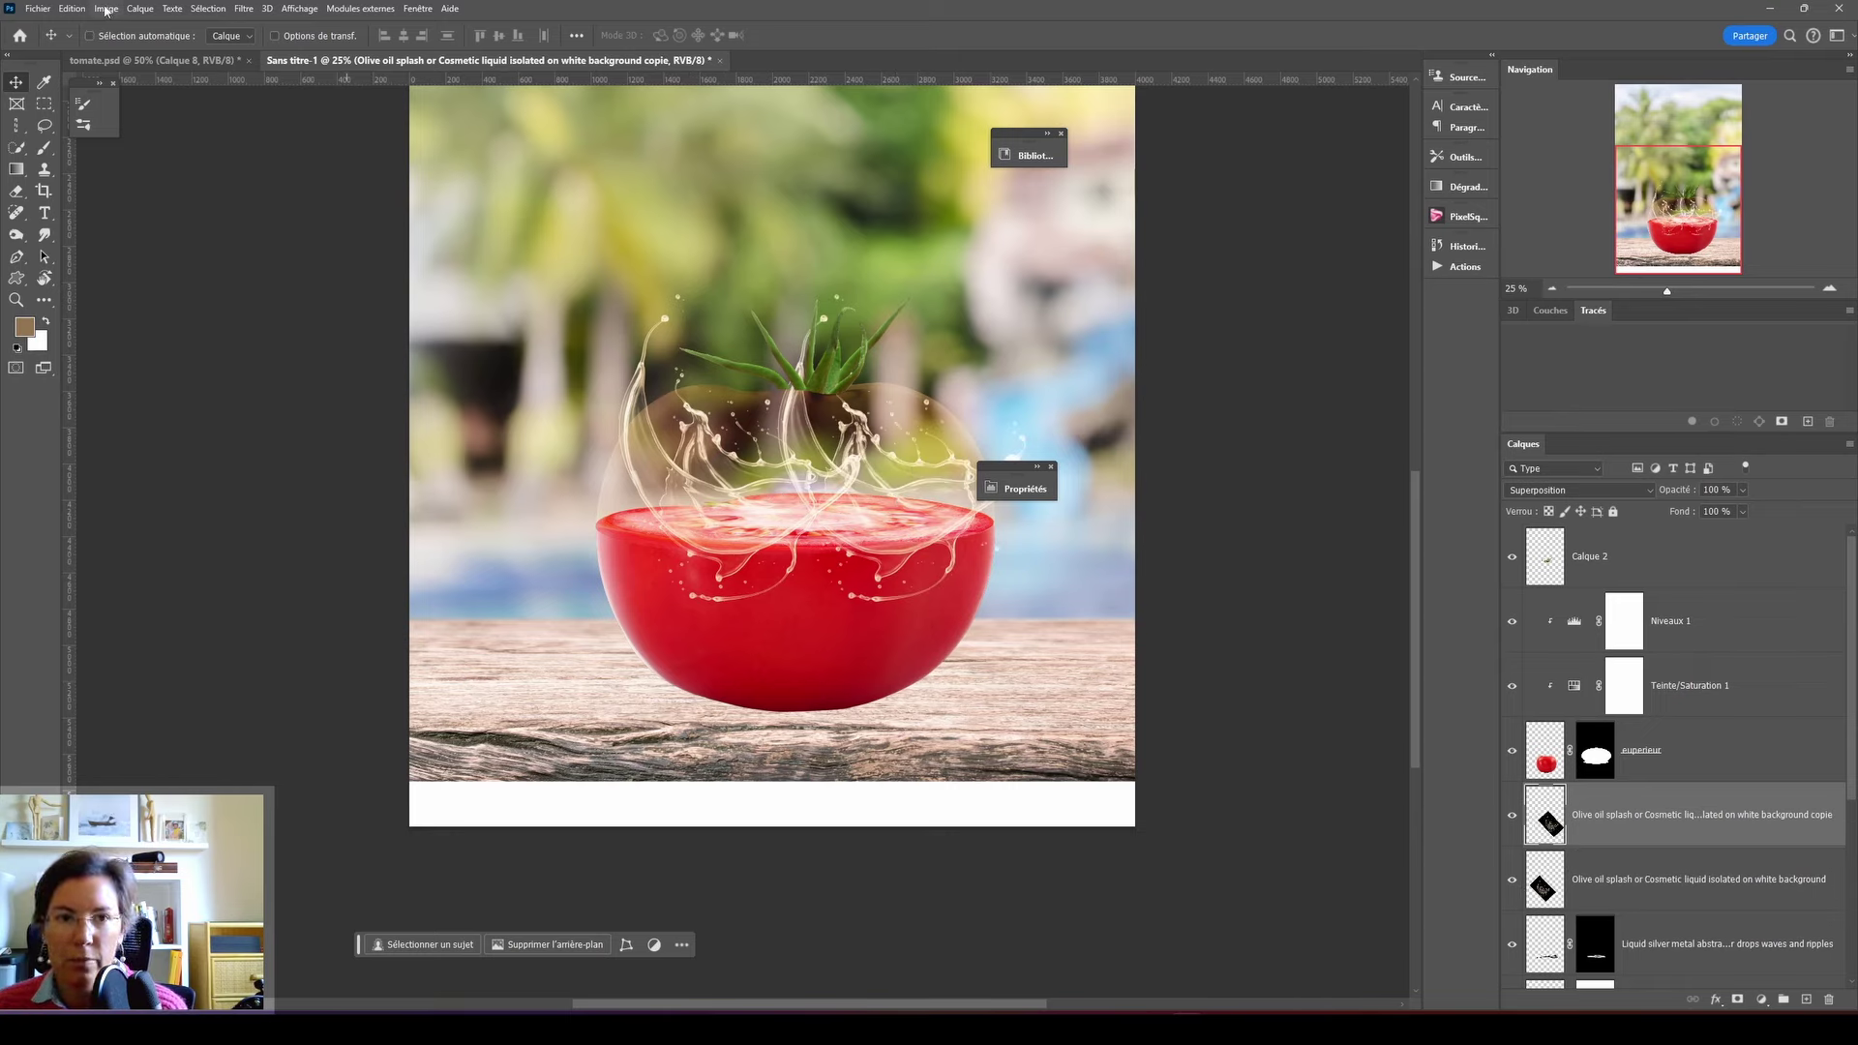
# - Flip the splash copy horizontally and vertically, reposition it over the tomato, and select both splash layers
pyautogui.click(71, 8)
pyautogui.moveTo(108, 457)
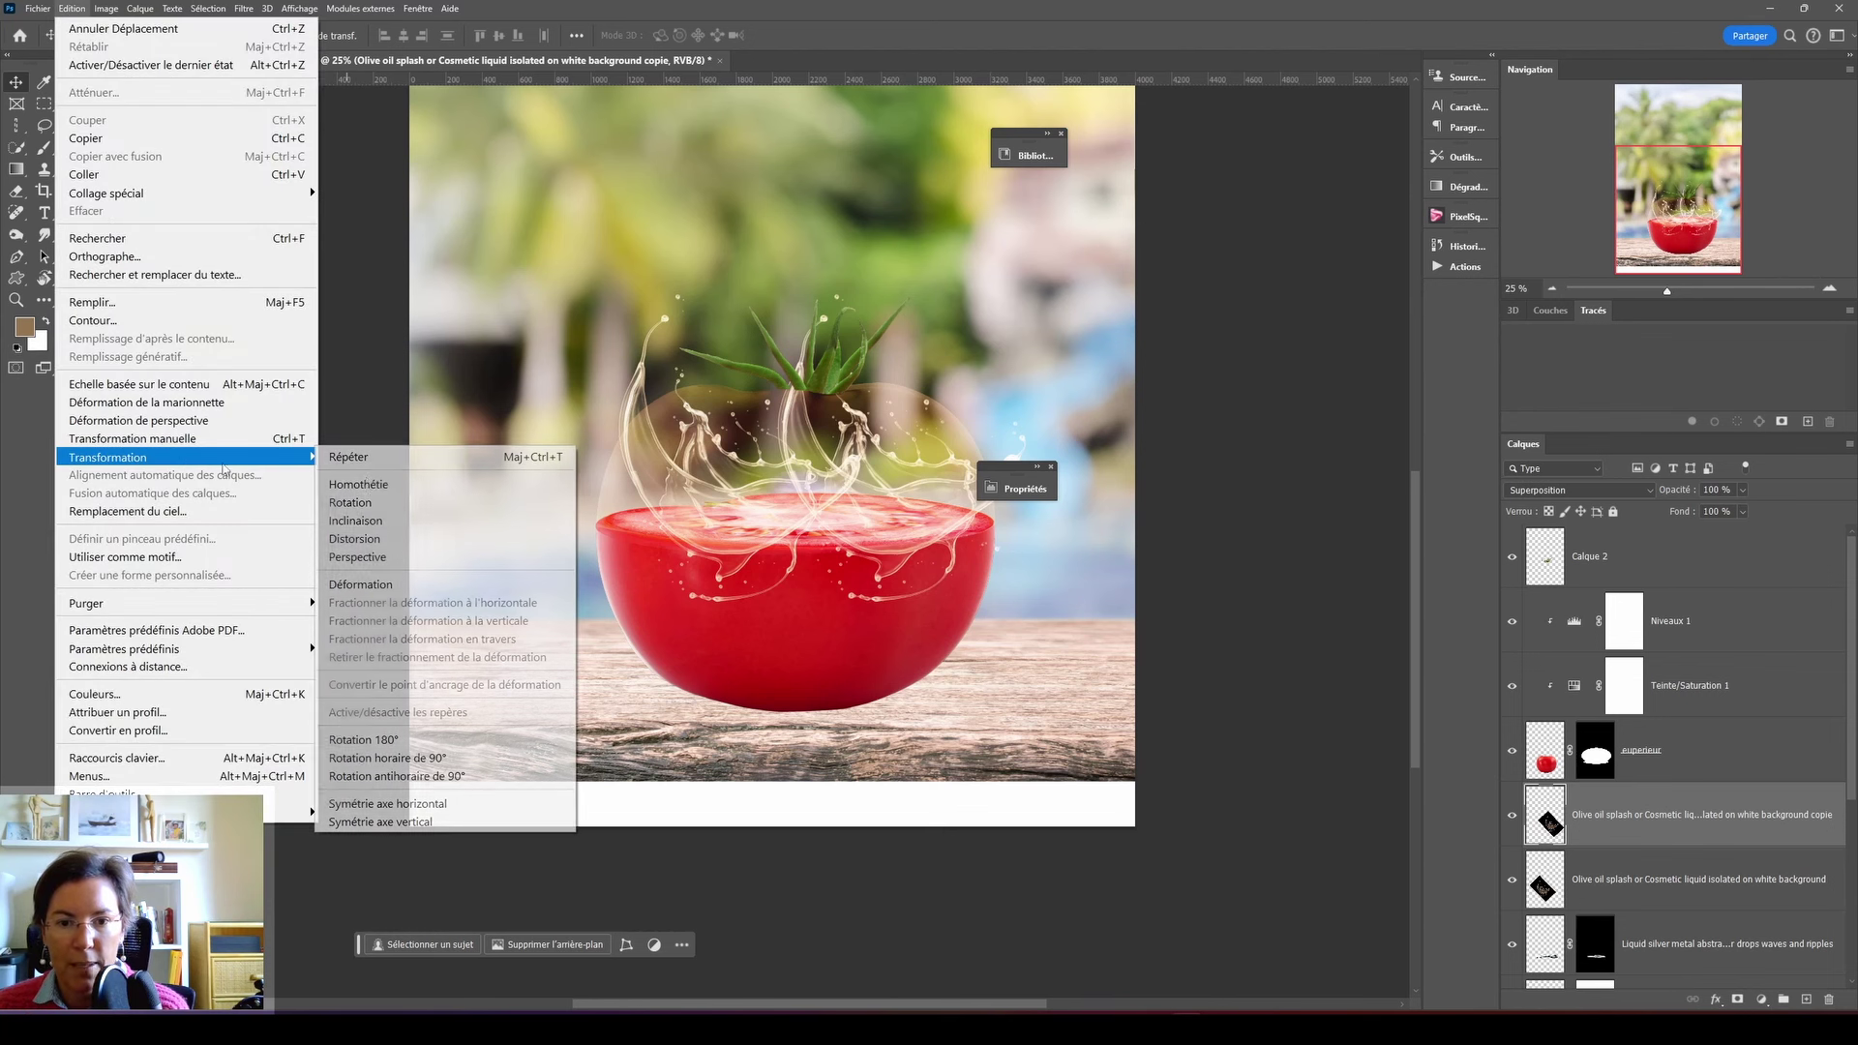
pyautogui.click(416, 805)
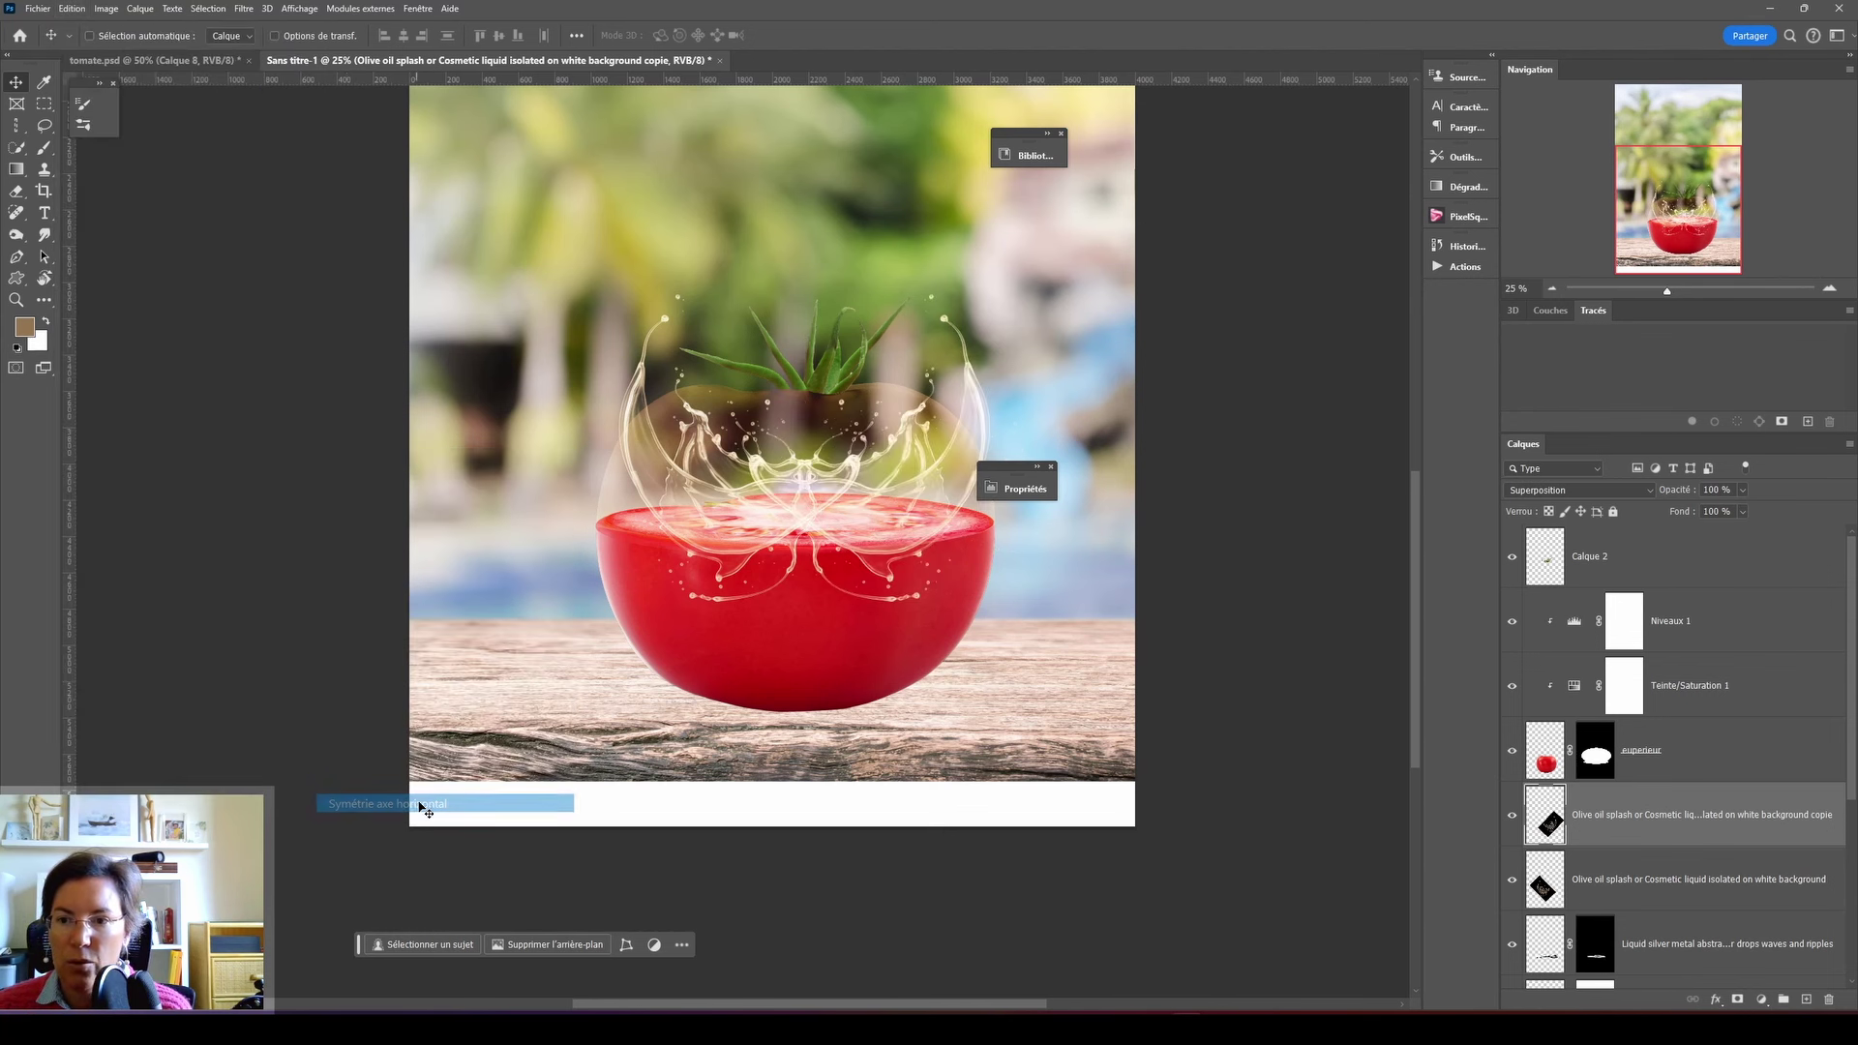
pyautogui.click(71, 9)
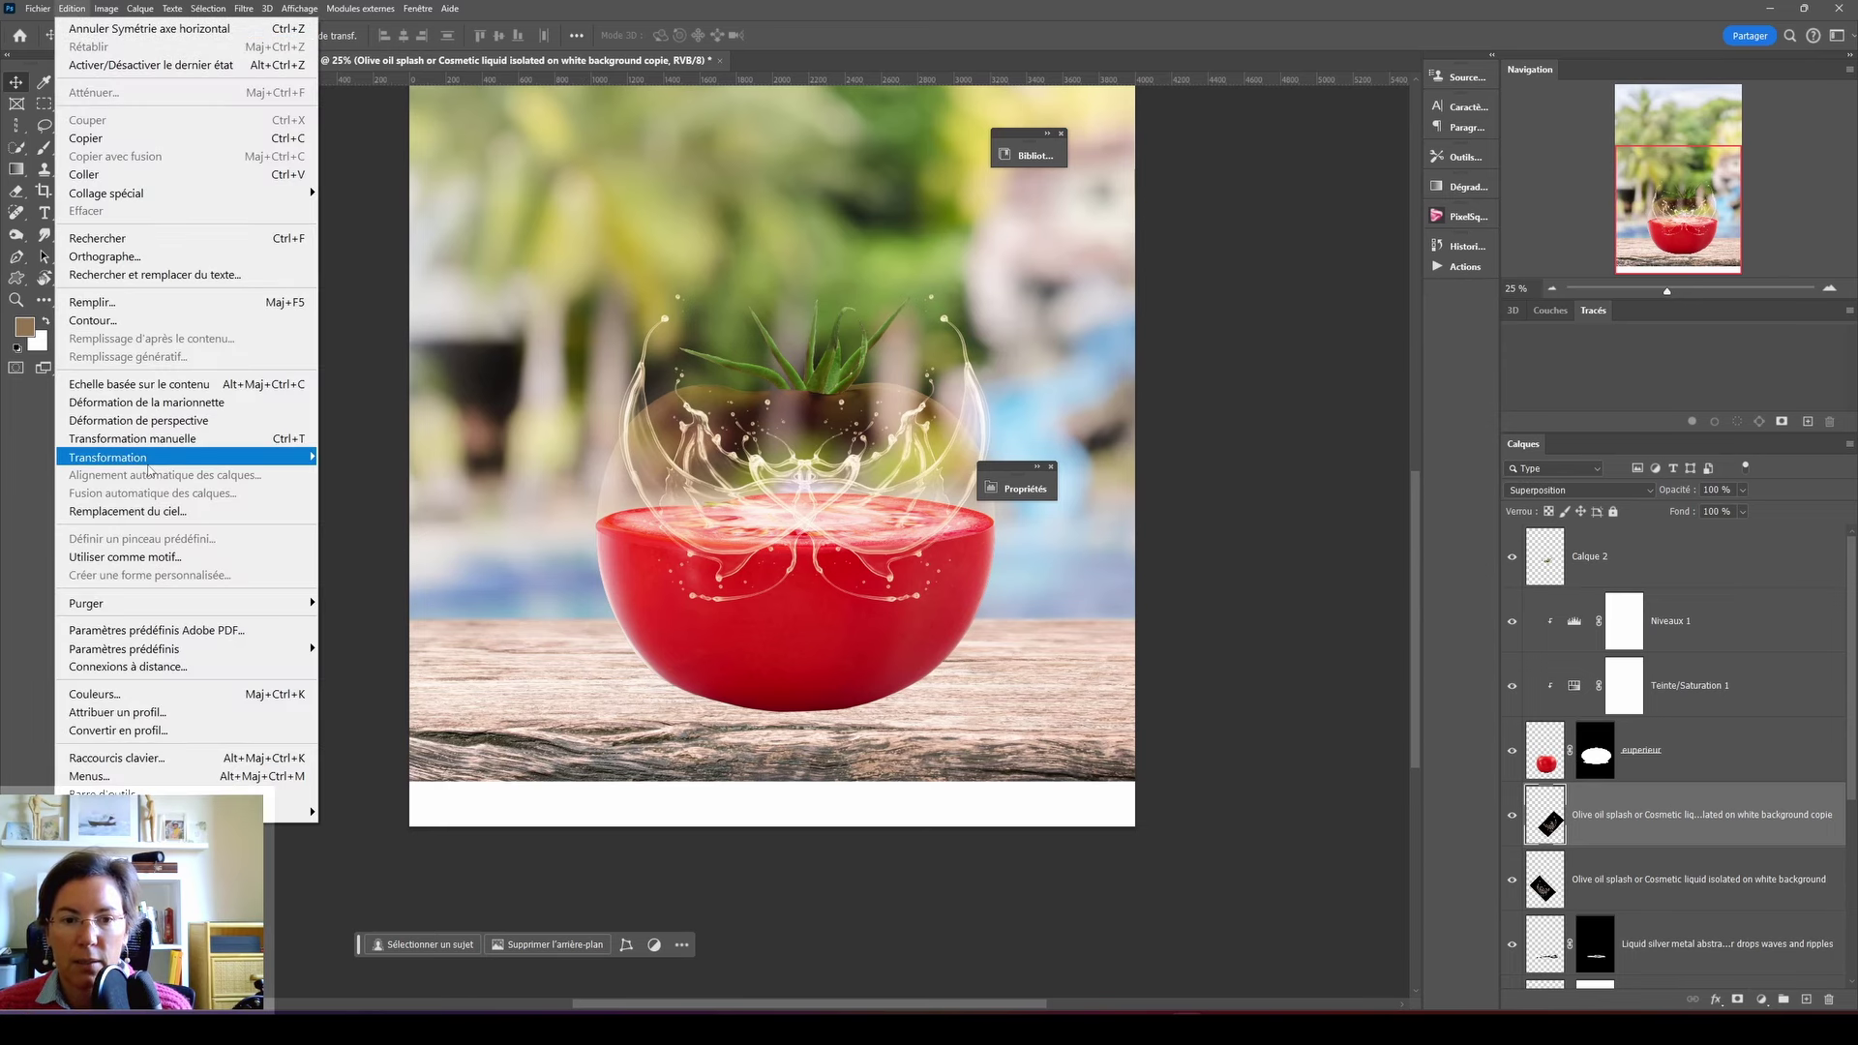
pyautogui.moveTo(108, 457)
pyautogui.click(429, 823)
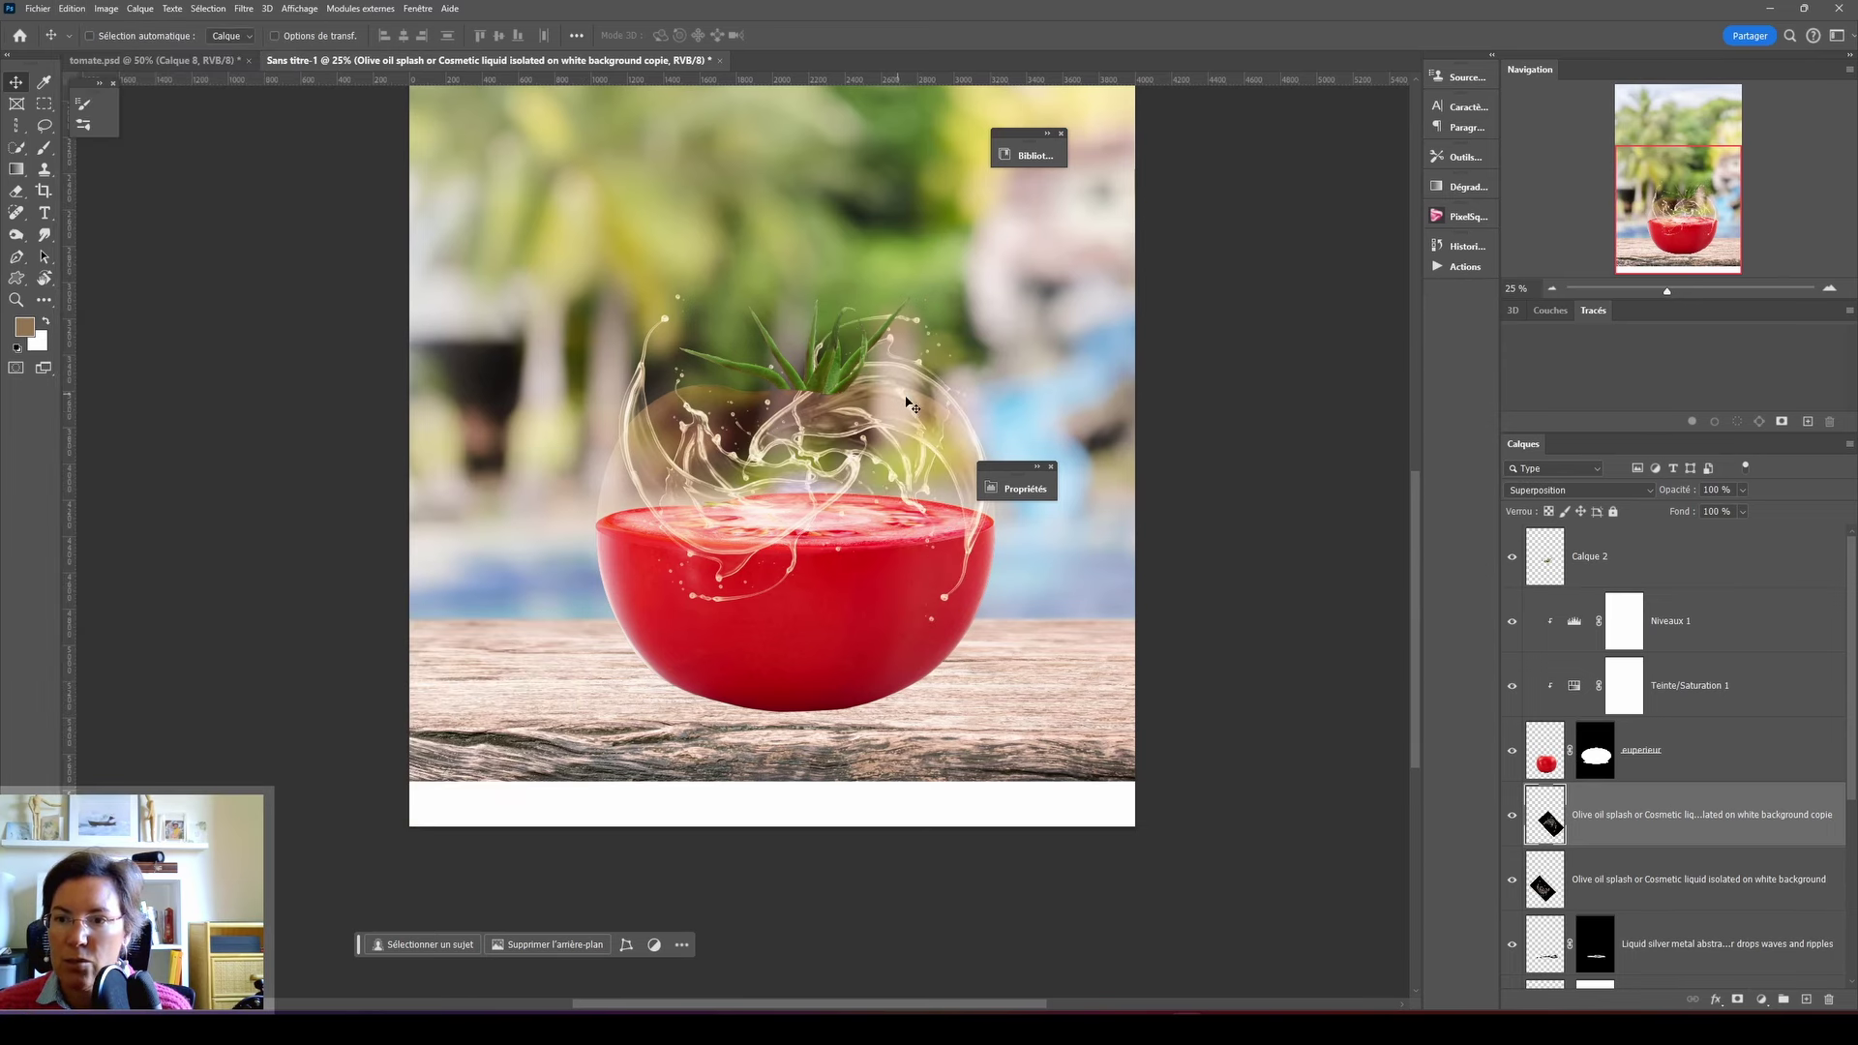
pyautogui.moveTo(913, 427)
pyautogui.mouseDown()
pyautogui.moveTo(926, 386)
pyautogui.moveTo(929, 450)
pyautogui.mouseUp()
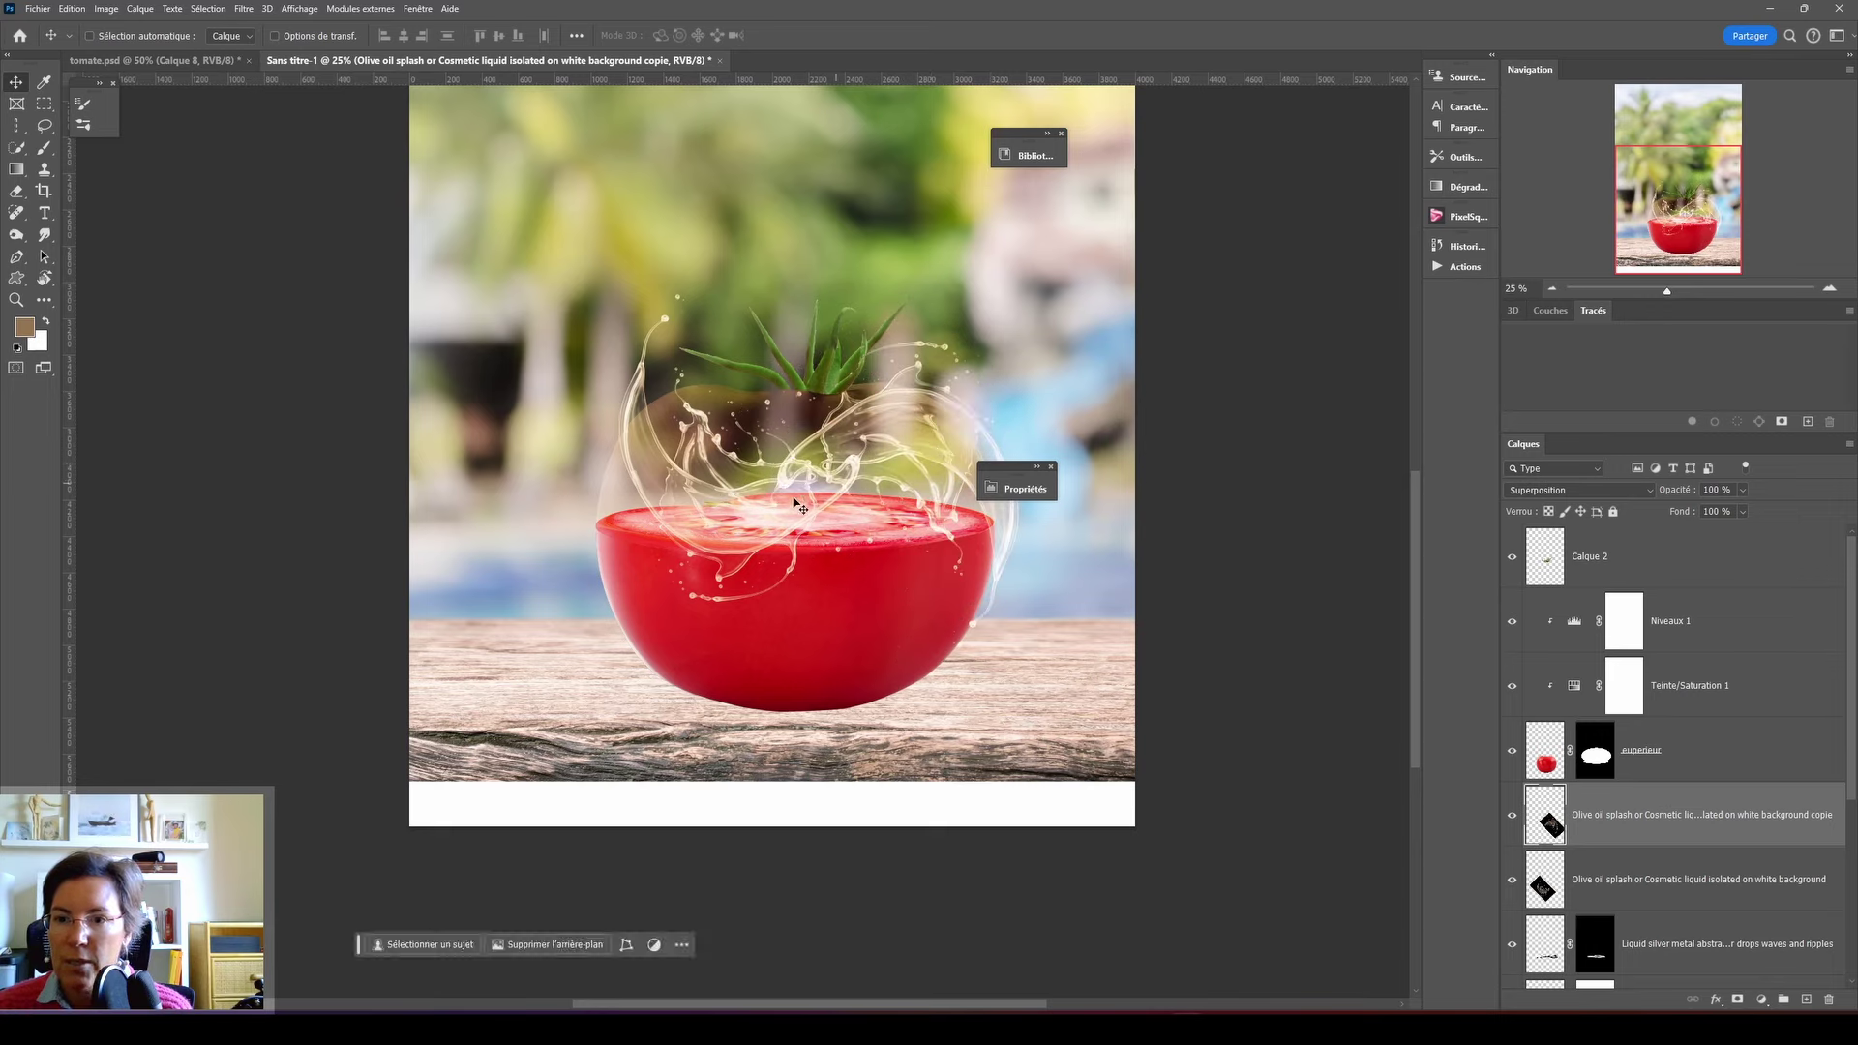
pyautogui.keyDown('shift'); pyautogui.click(1713, 882); pyautogui.keyUp('shift')
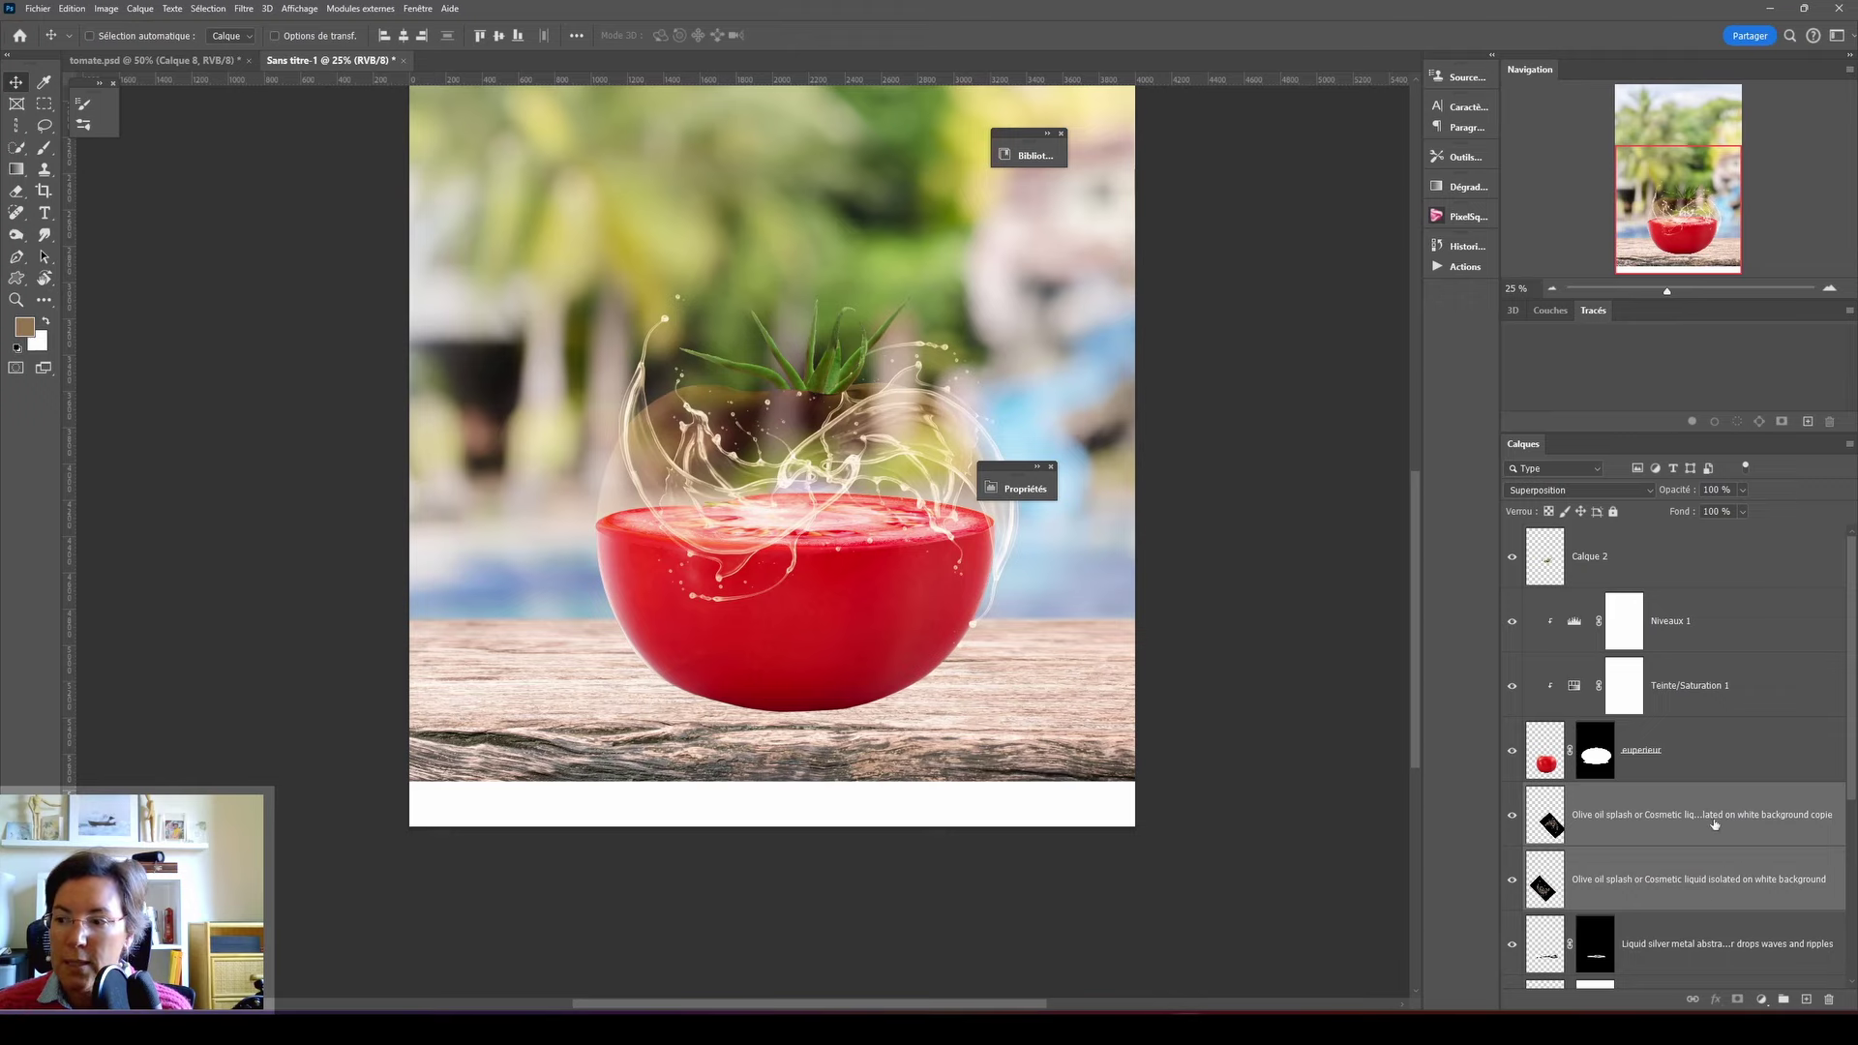
# - Group both splash layers into Groupe 1 and mask out the lower streaks with a 130 px black brush
pyautogui.click(1787, 999)
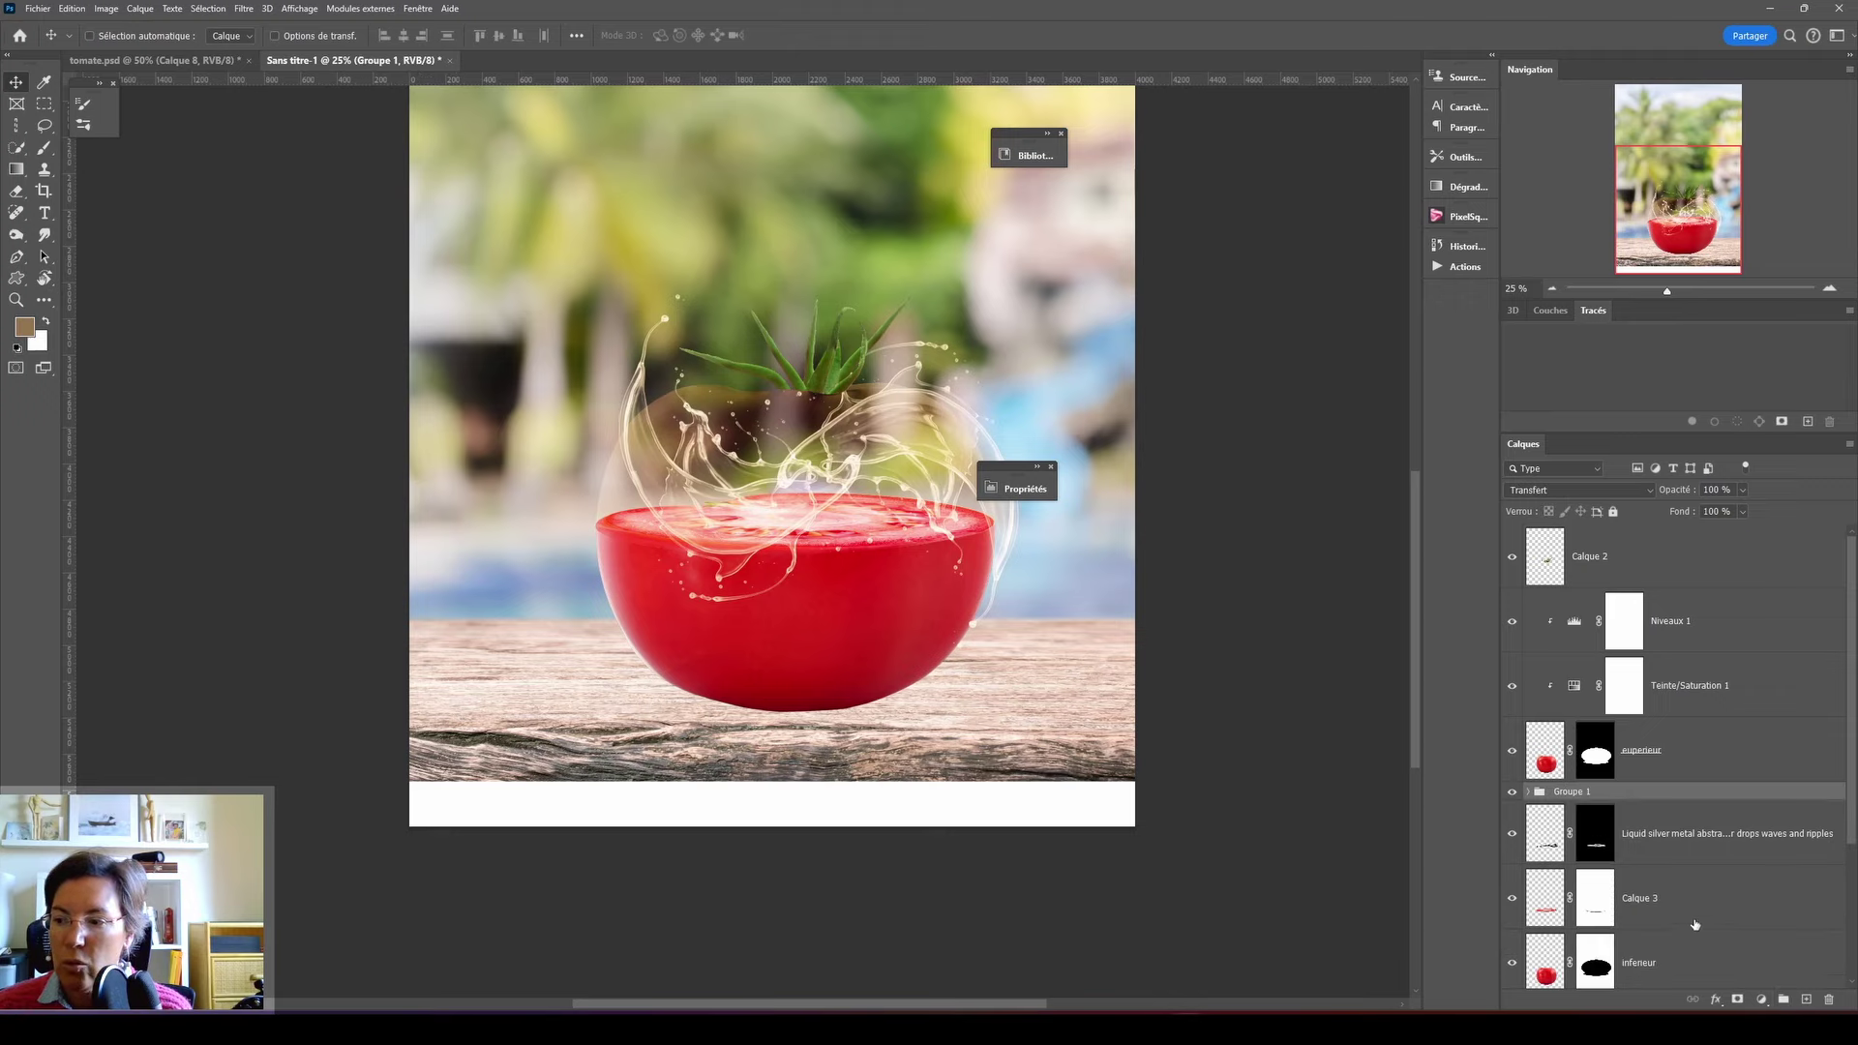
pyautogui.click(1738, 1000)
pyautogui.press('d')
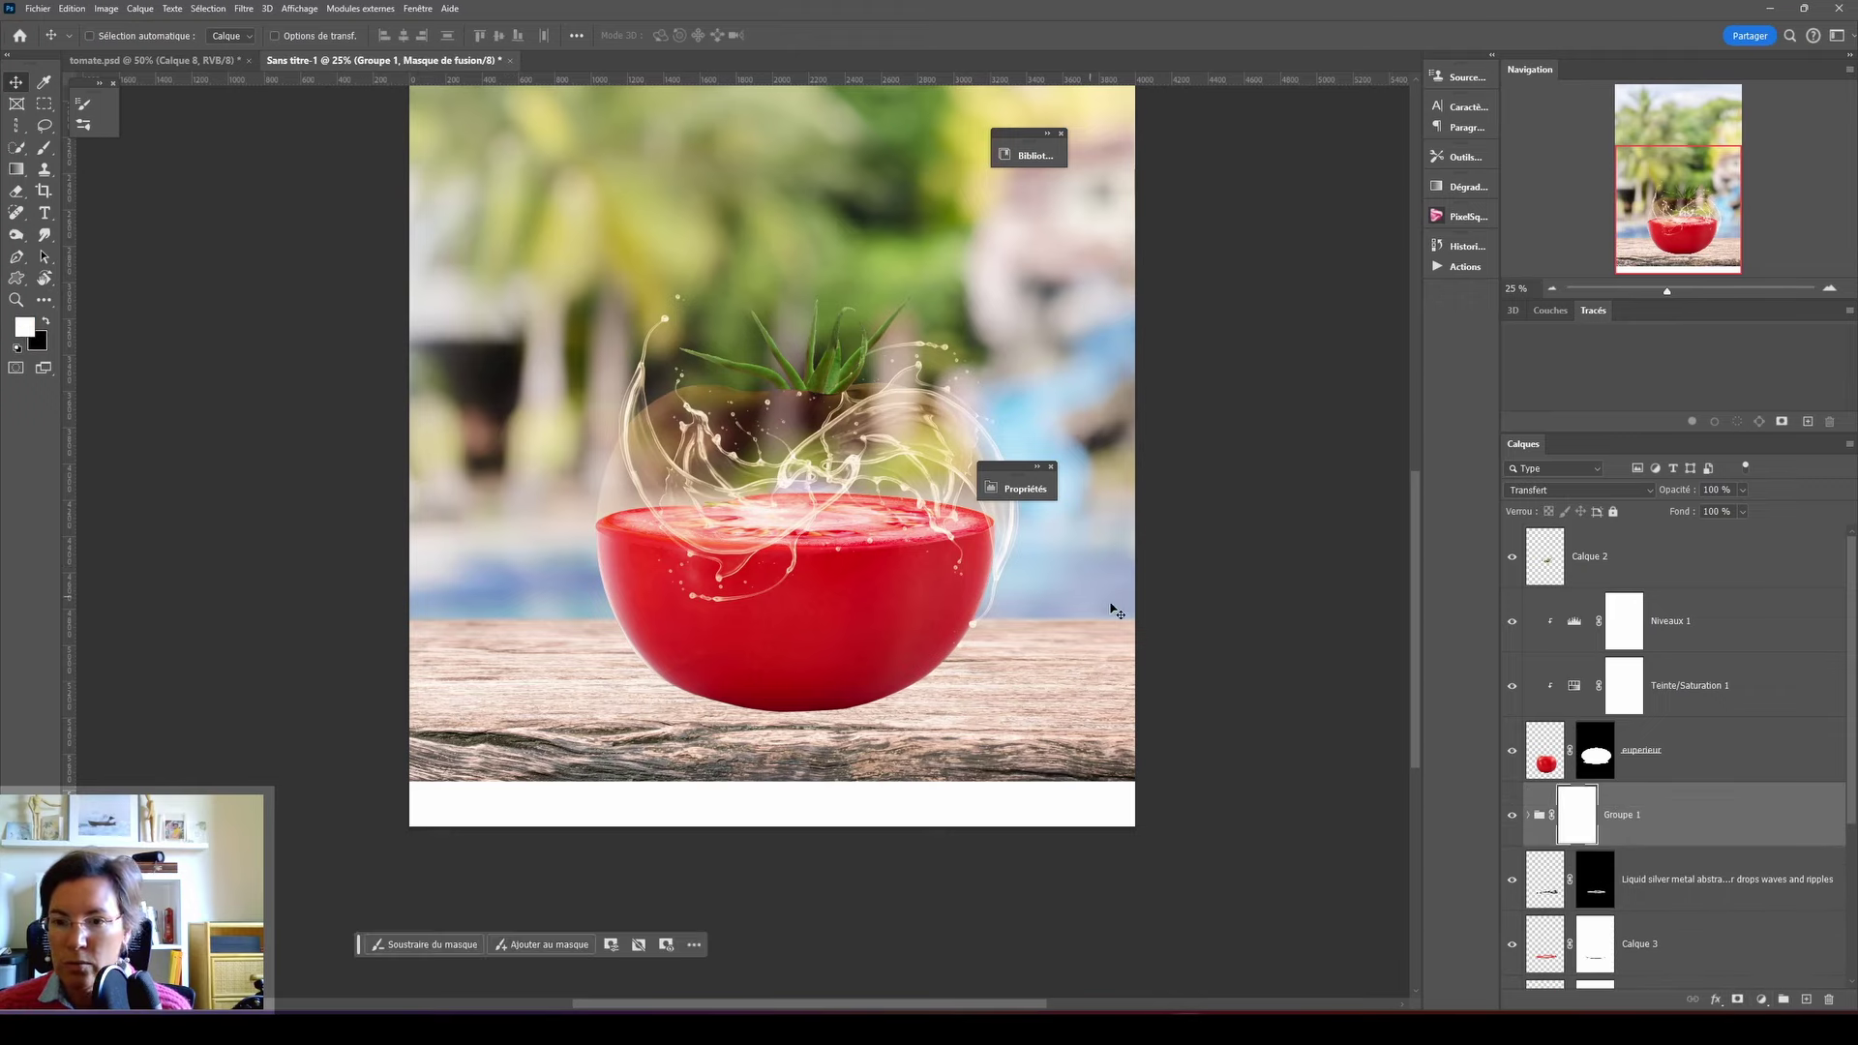
pyautogui.press('b')
pyautogui.rightClick(840, 141)
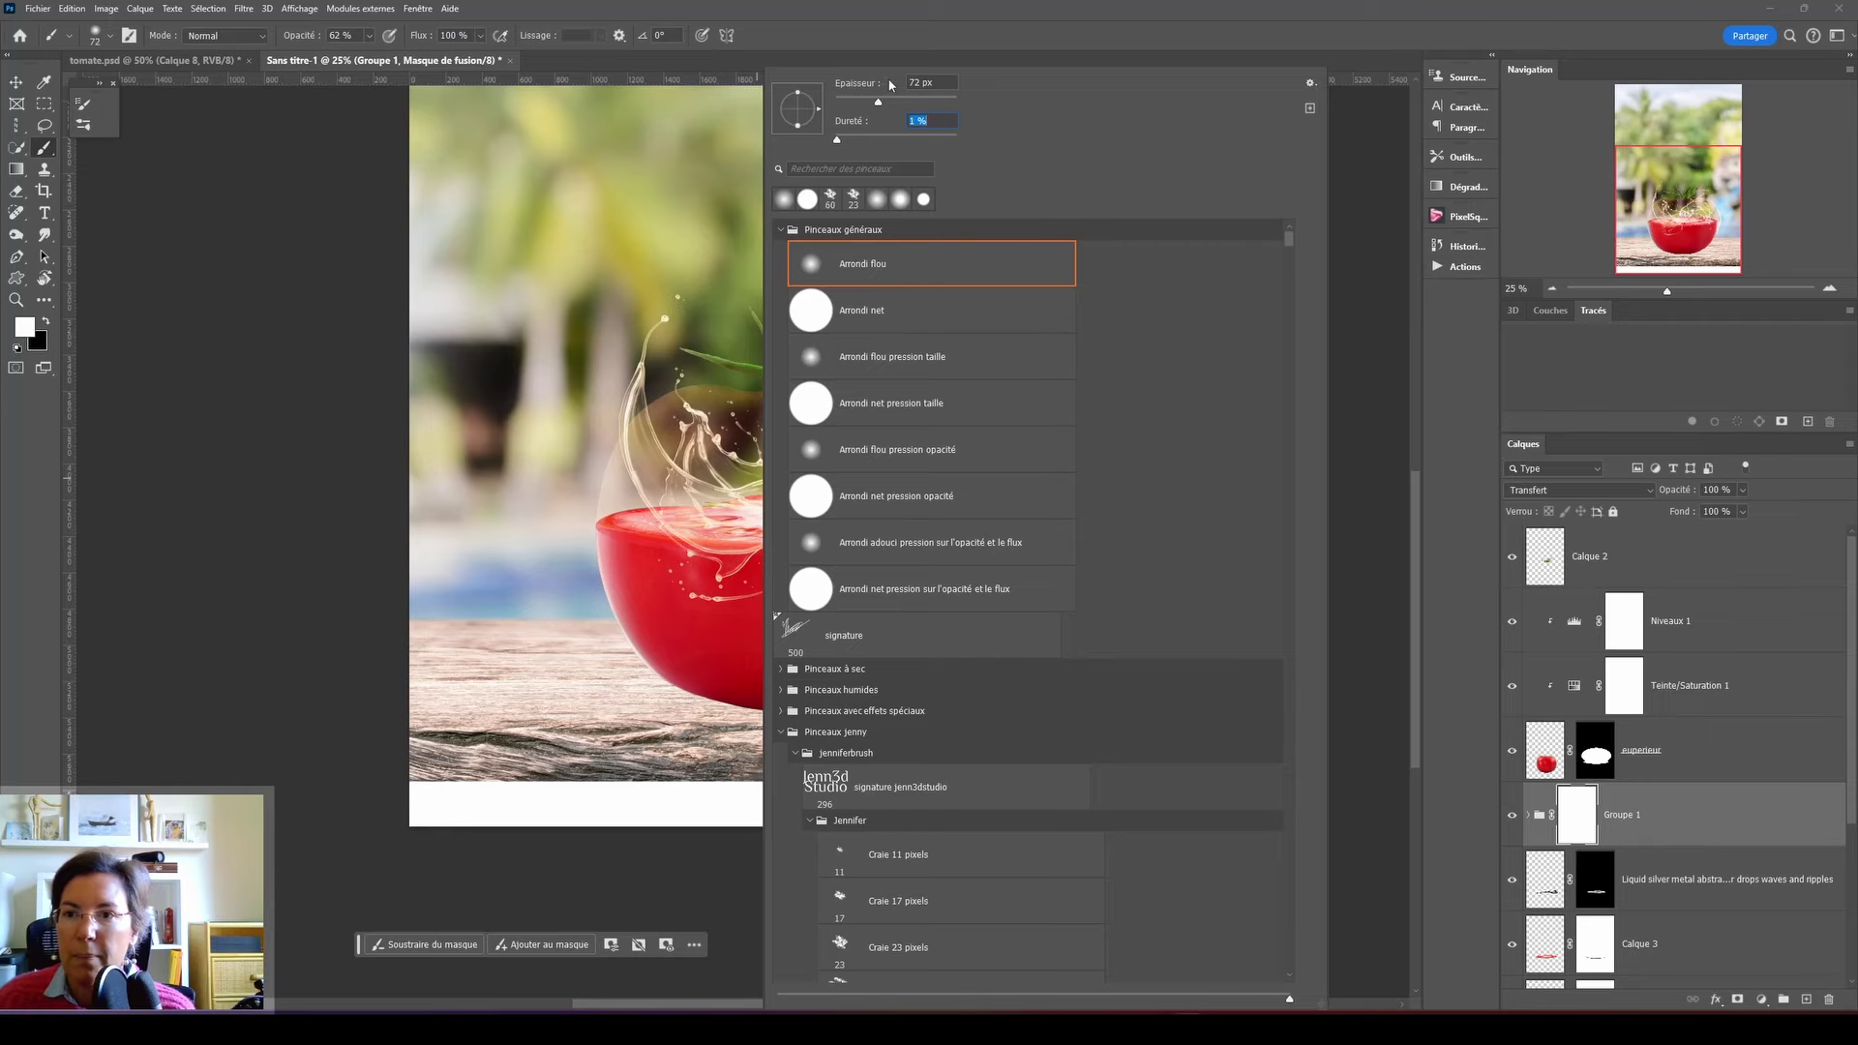
pyautogui.moveTo(878, 101); pyautogui.dragTo(905, 101)
pyautogui.press('Return')
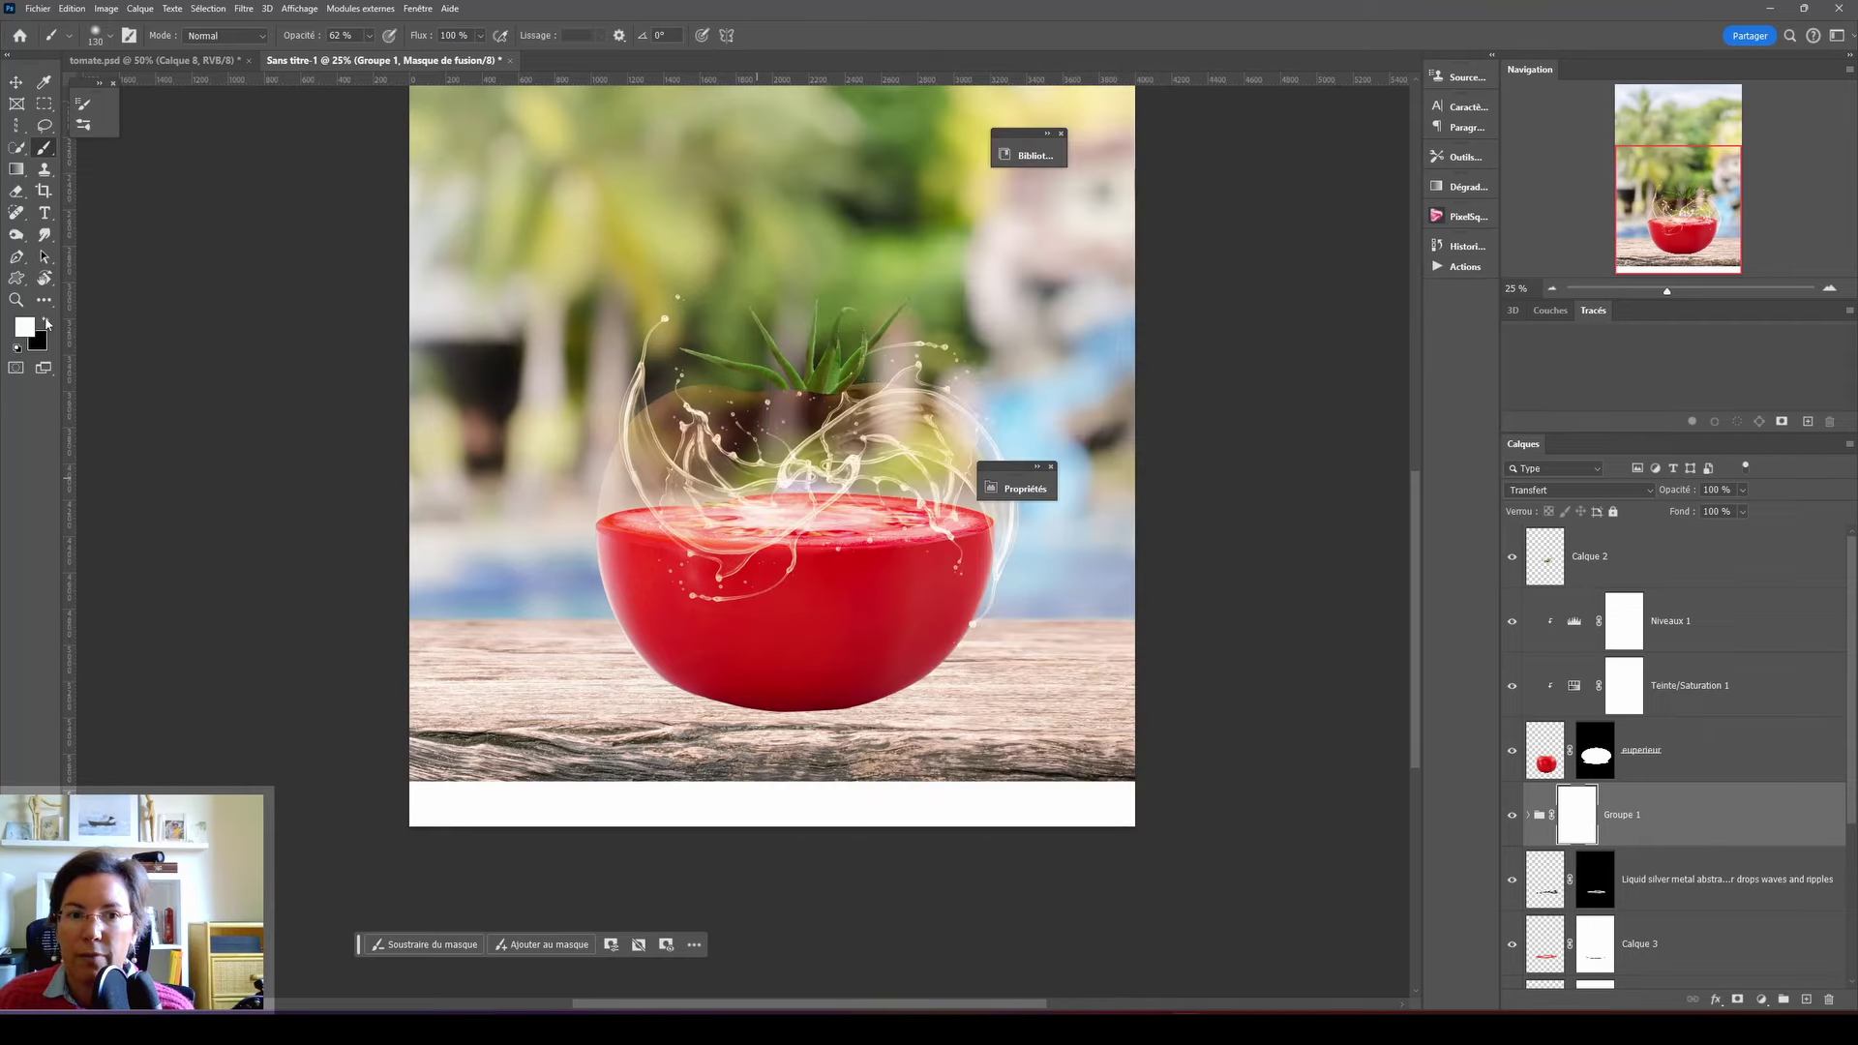
pyautogui.press('x')
pyautogui.moveTo(671, 601); pyautogui.dragTo(802, 558)
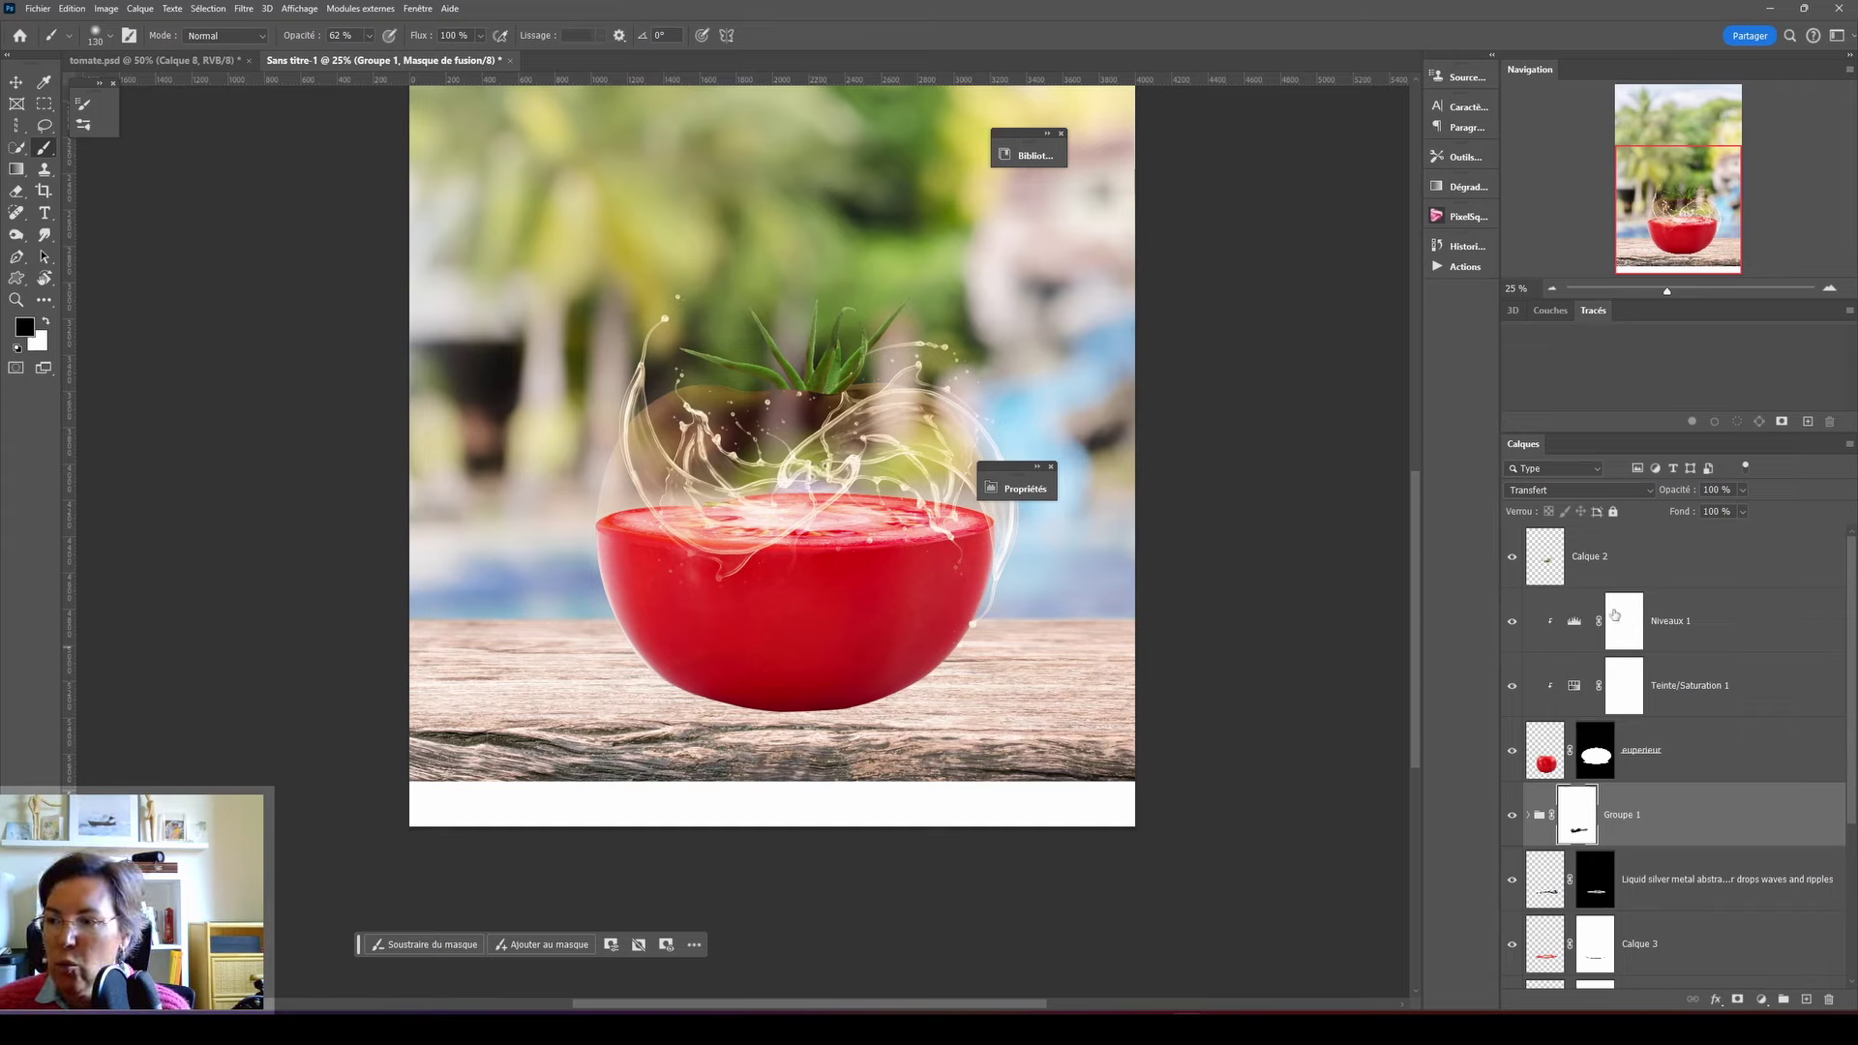
# - Add a new empty layer, Calque 4, above the Remplissage génératif layer
pyautogui.scroll(-4, 1692, 726)
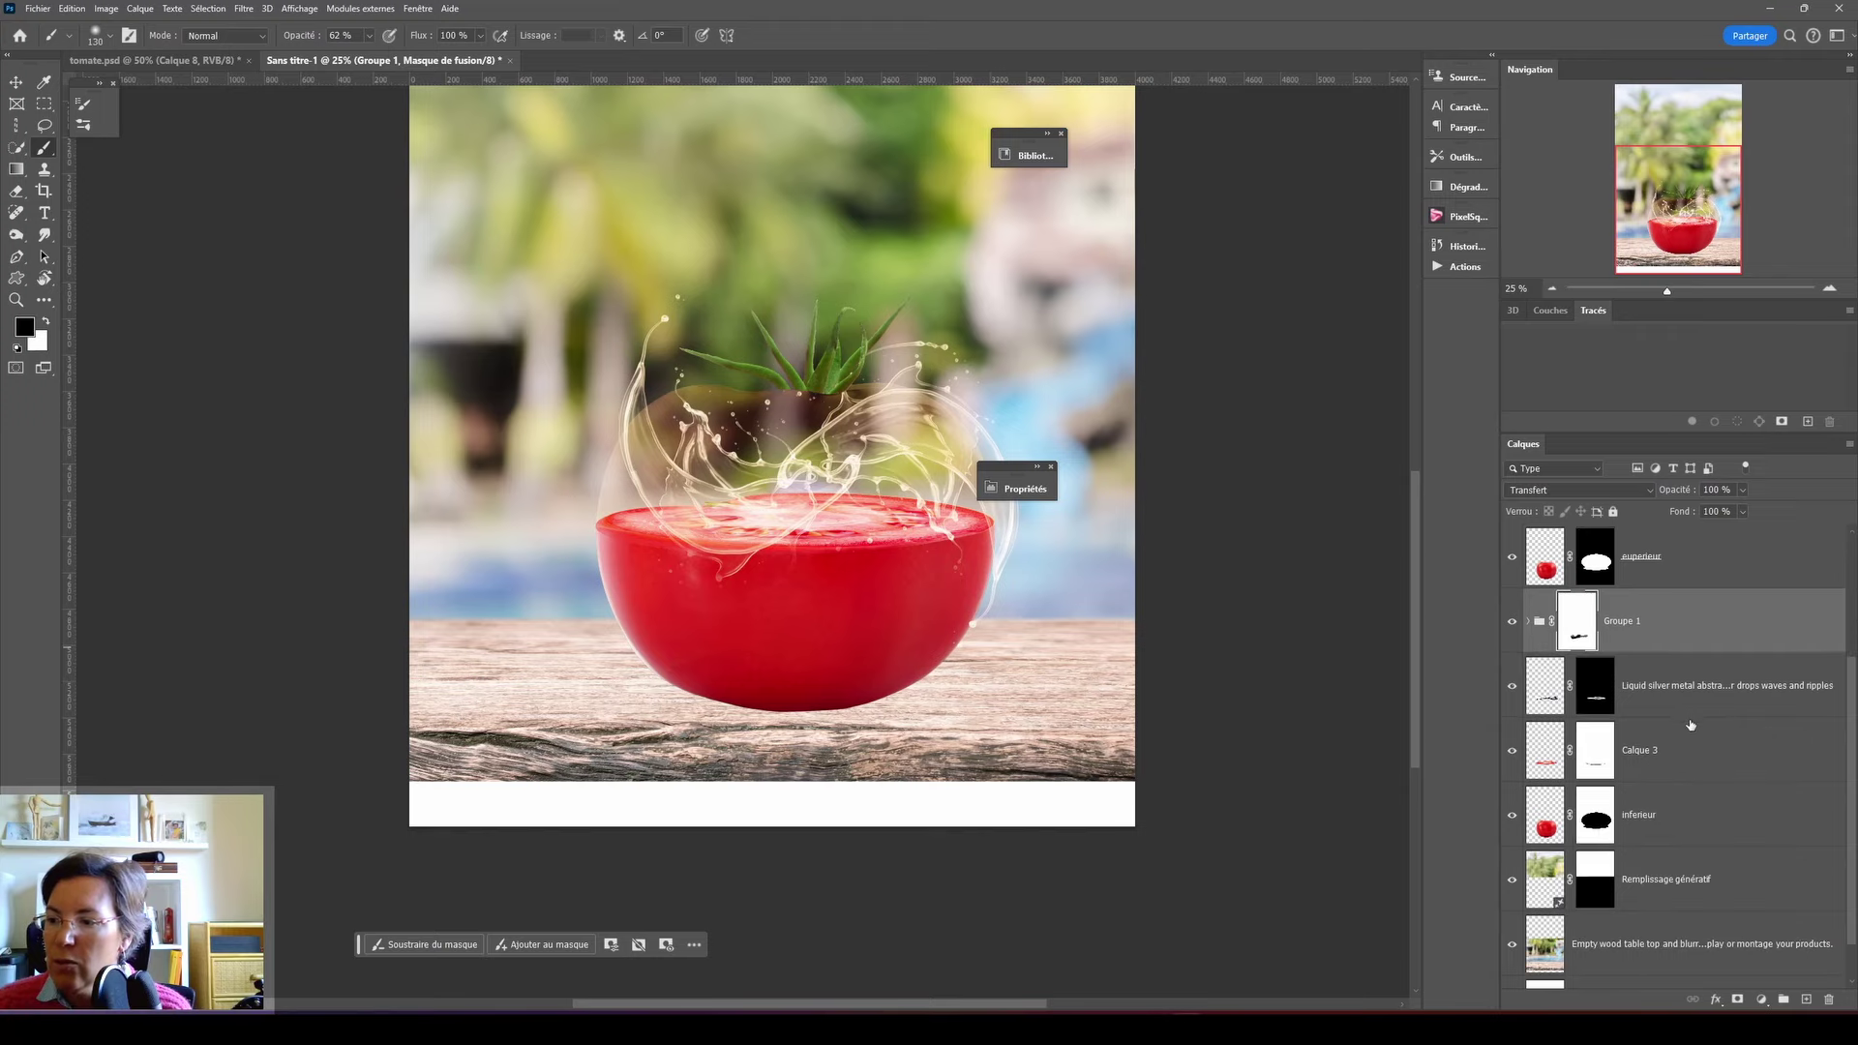
pyautogui.scroll(-1, 1692, 725)
pyautogui.click(1714, 774)
pyautogui.click(1748, 839)
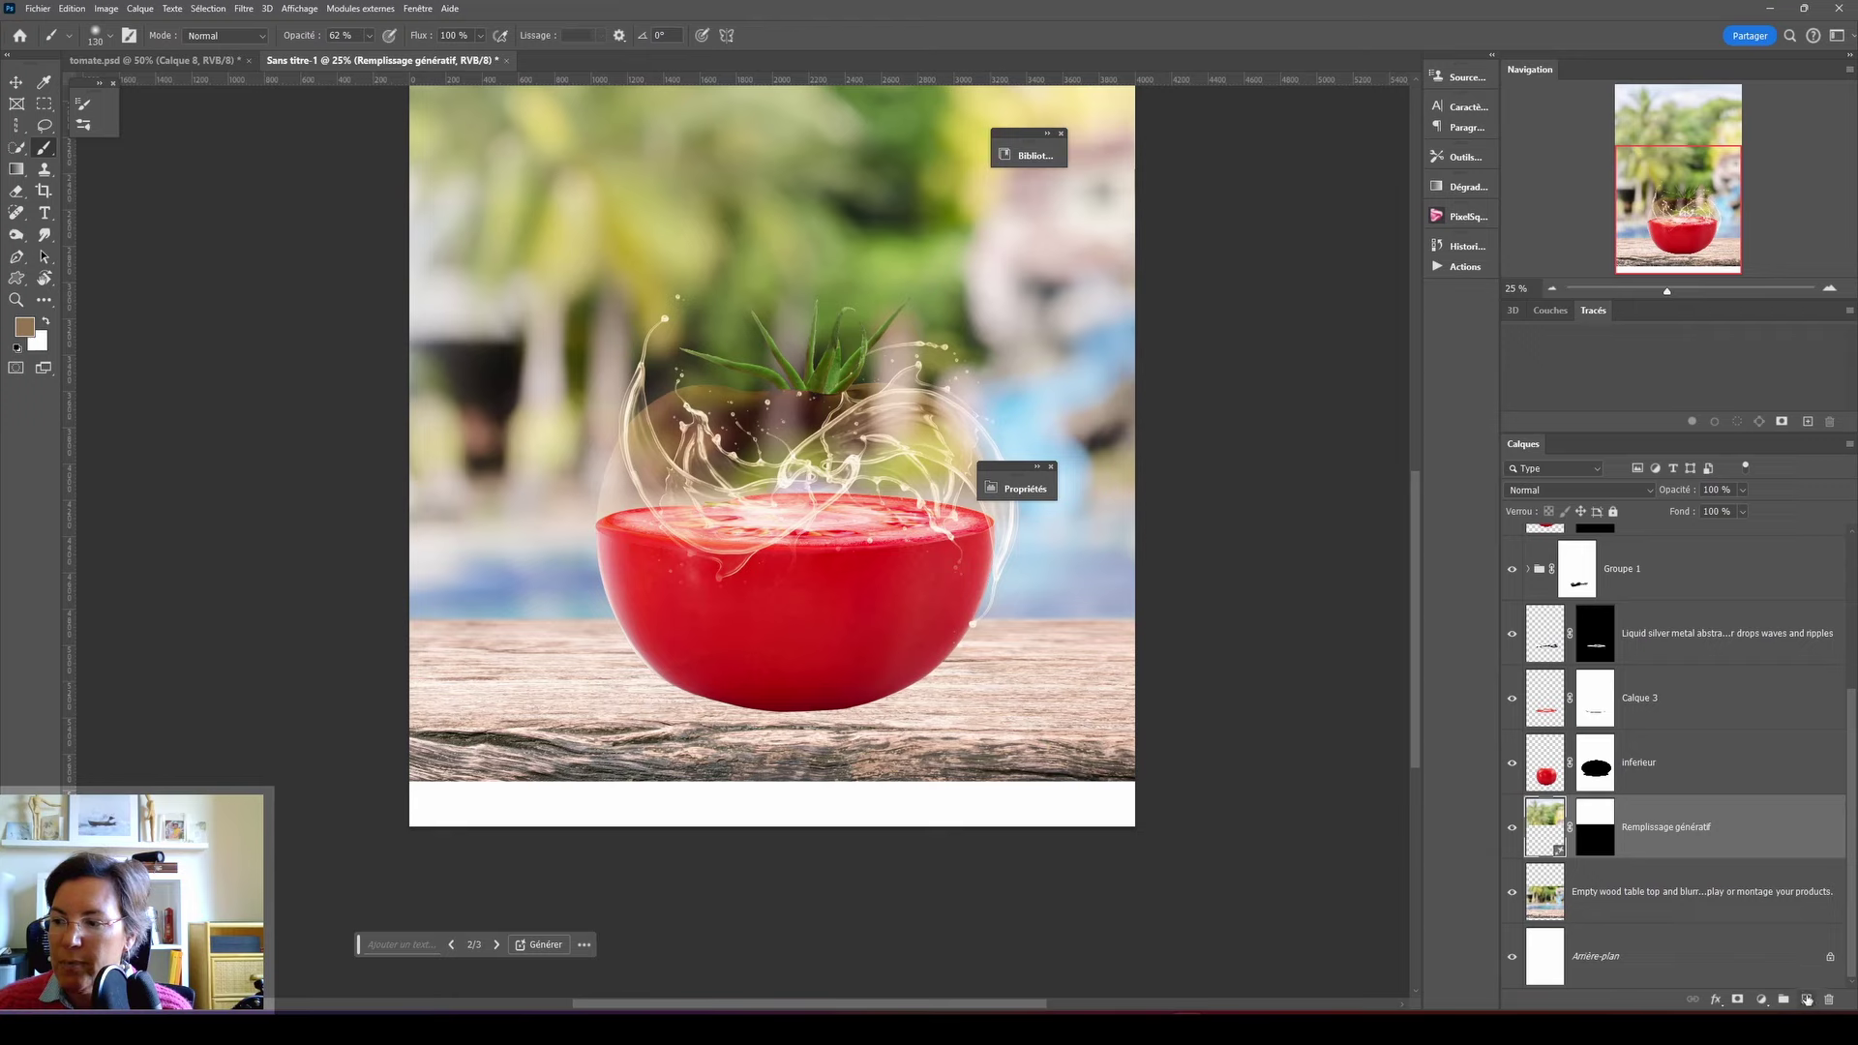
pyautogui.click(1806, 1000)
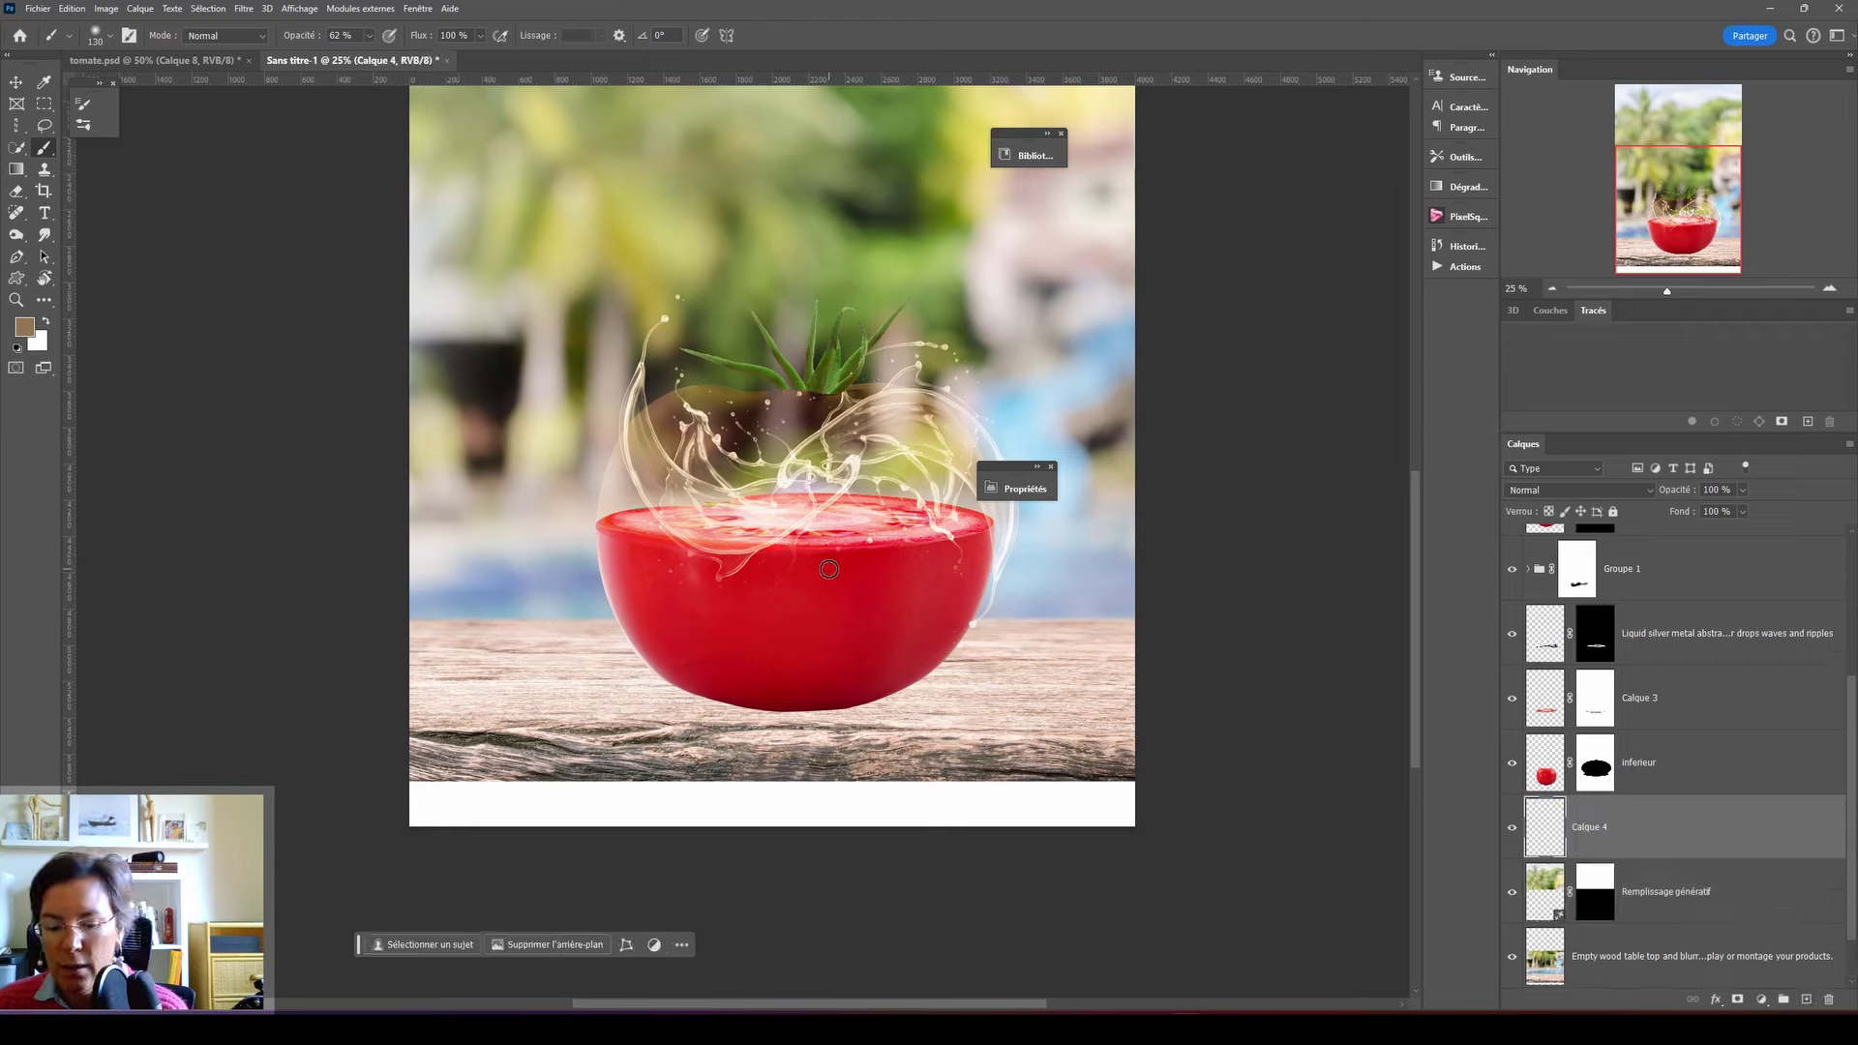
# - Sample a table colour and set up a large soft 958 px brush
pyautogui.press('i')
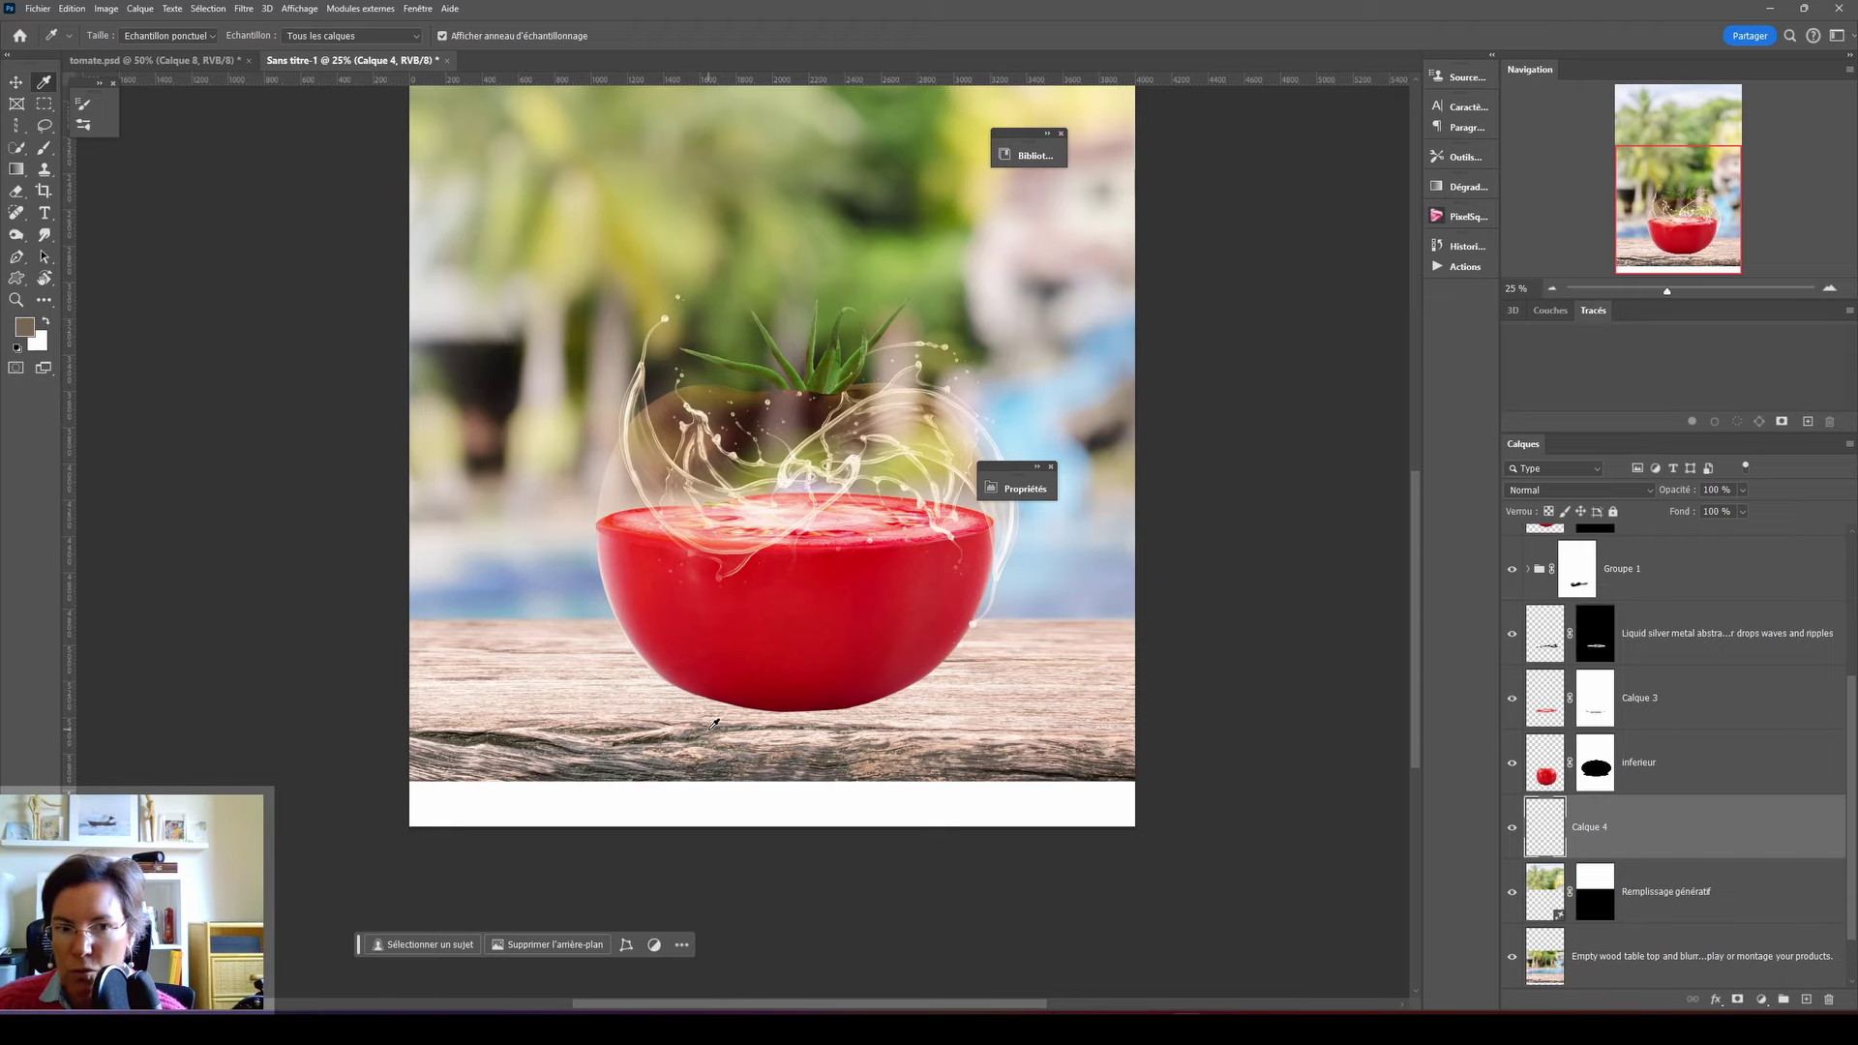
pyautogui.press('b')
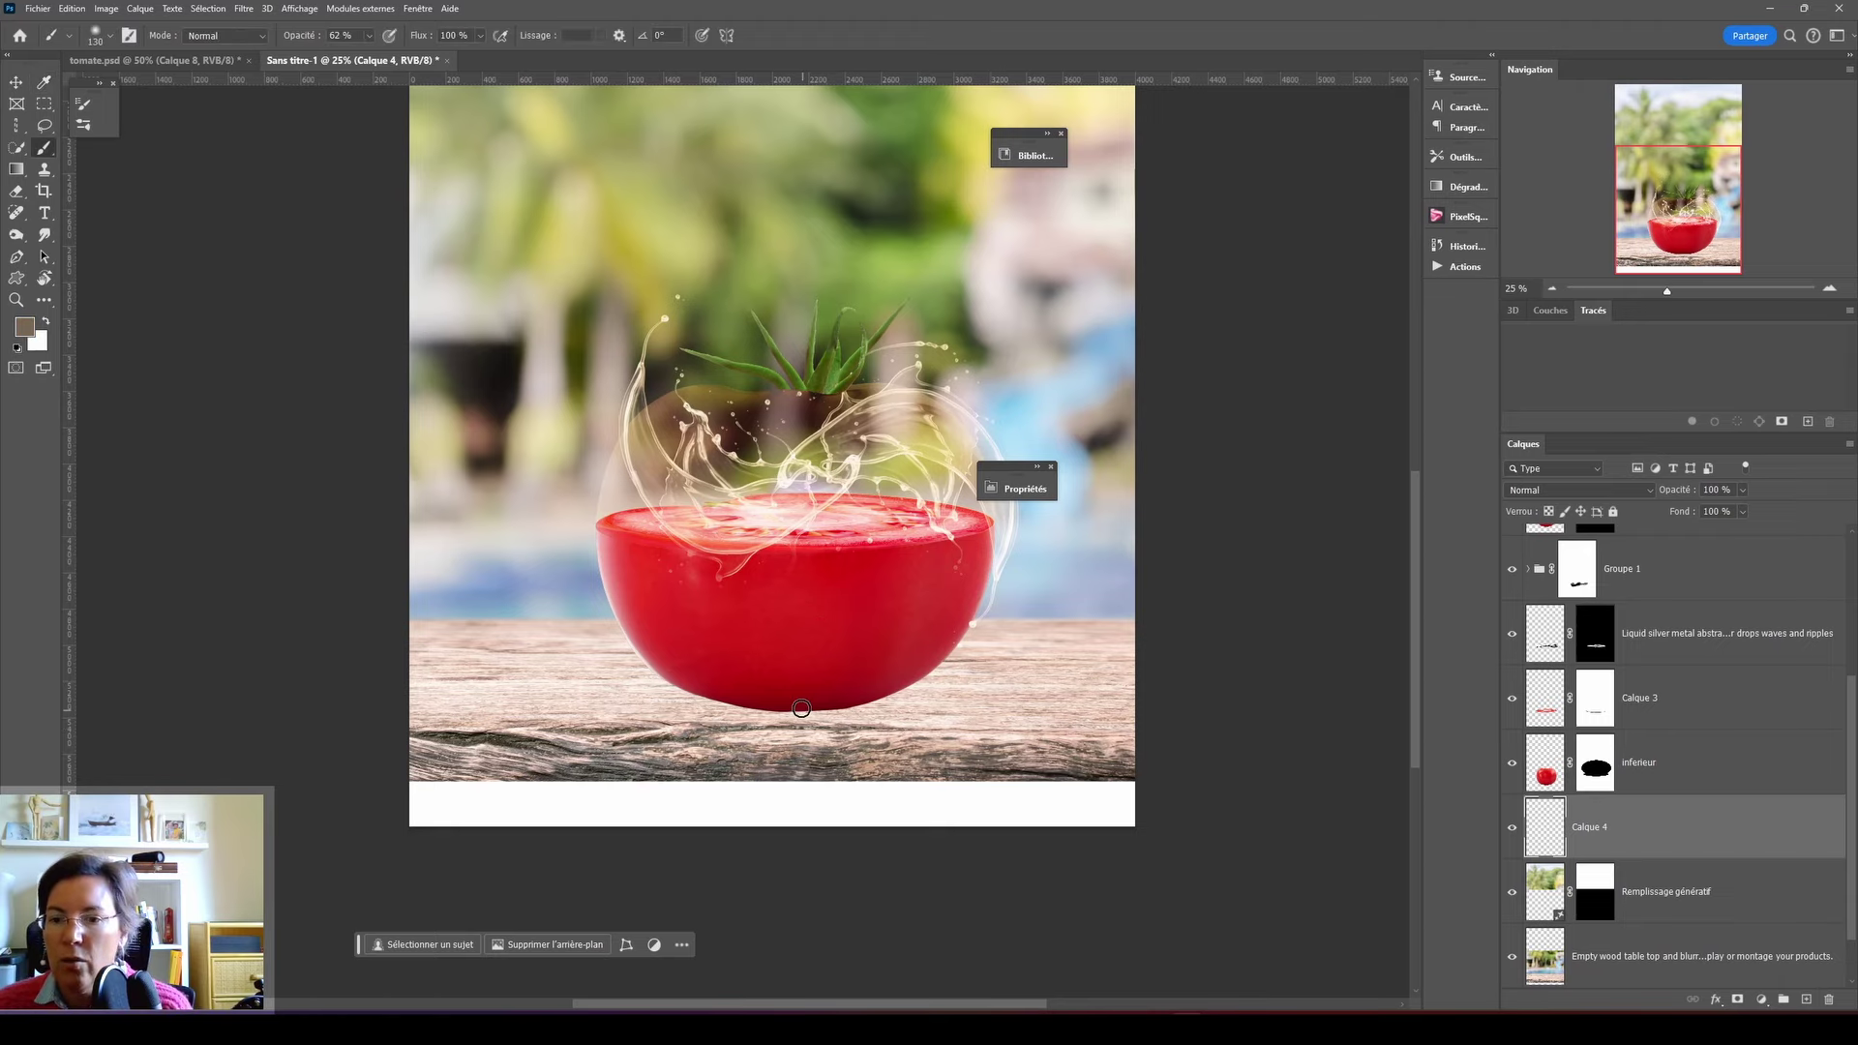
pyautogui.rightClick(801, 708)
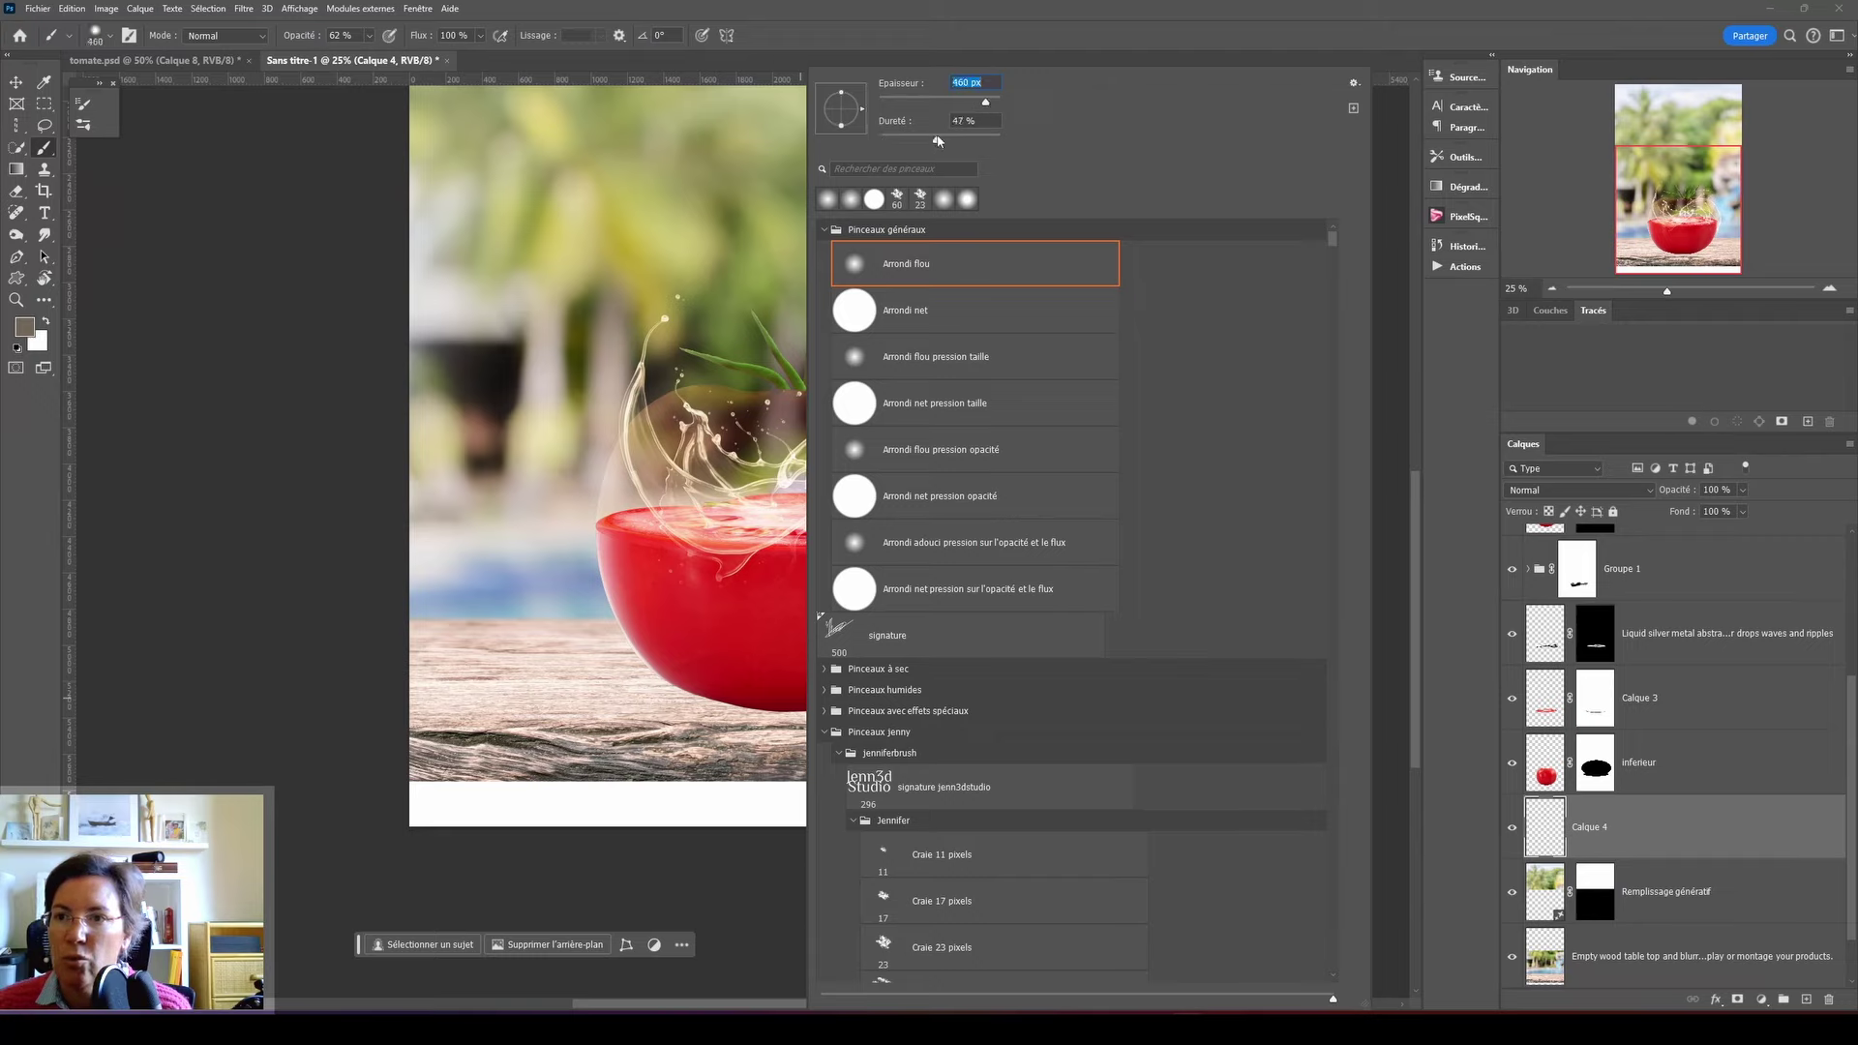
pyautogui.press('Tab')
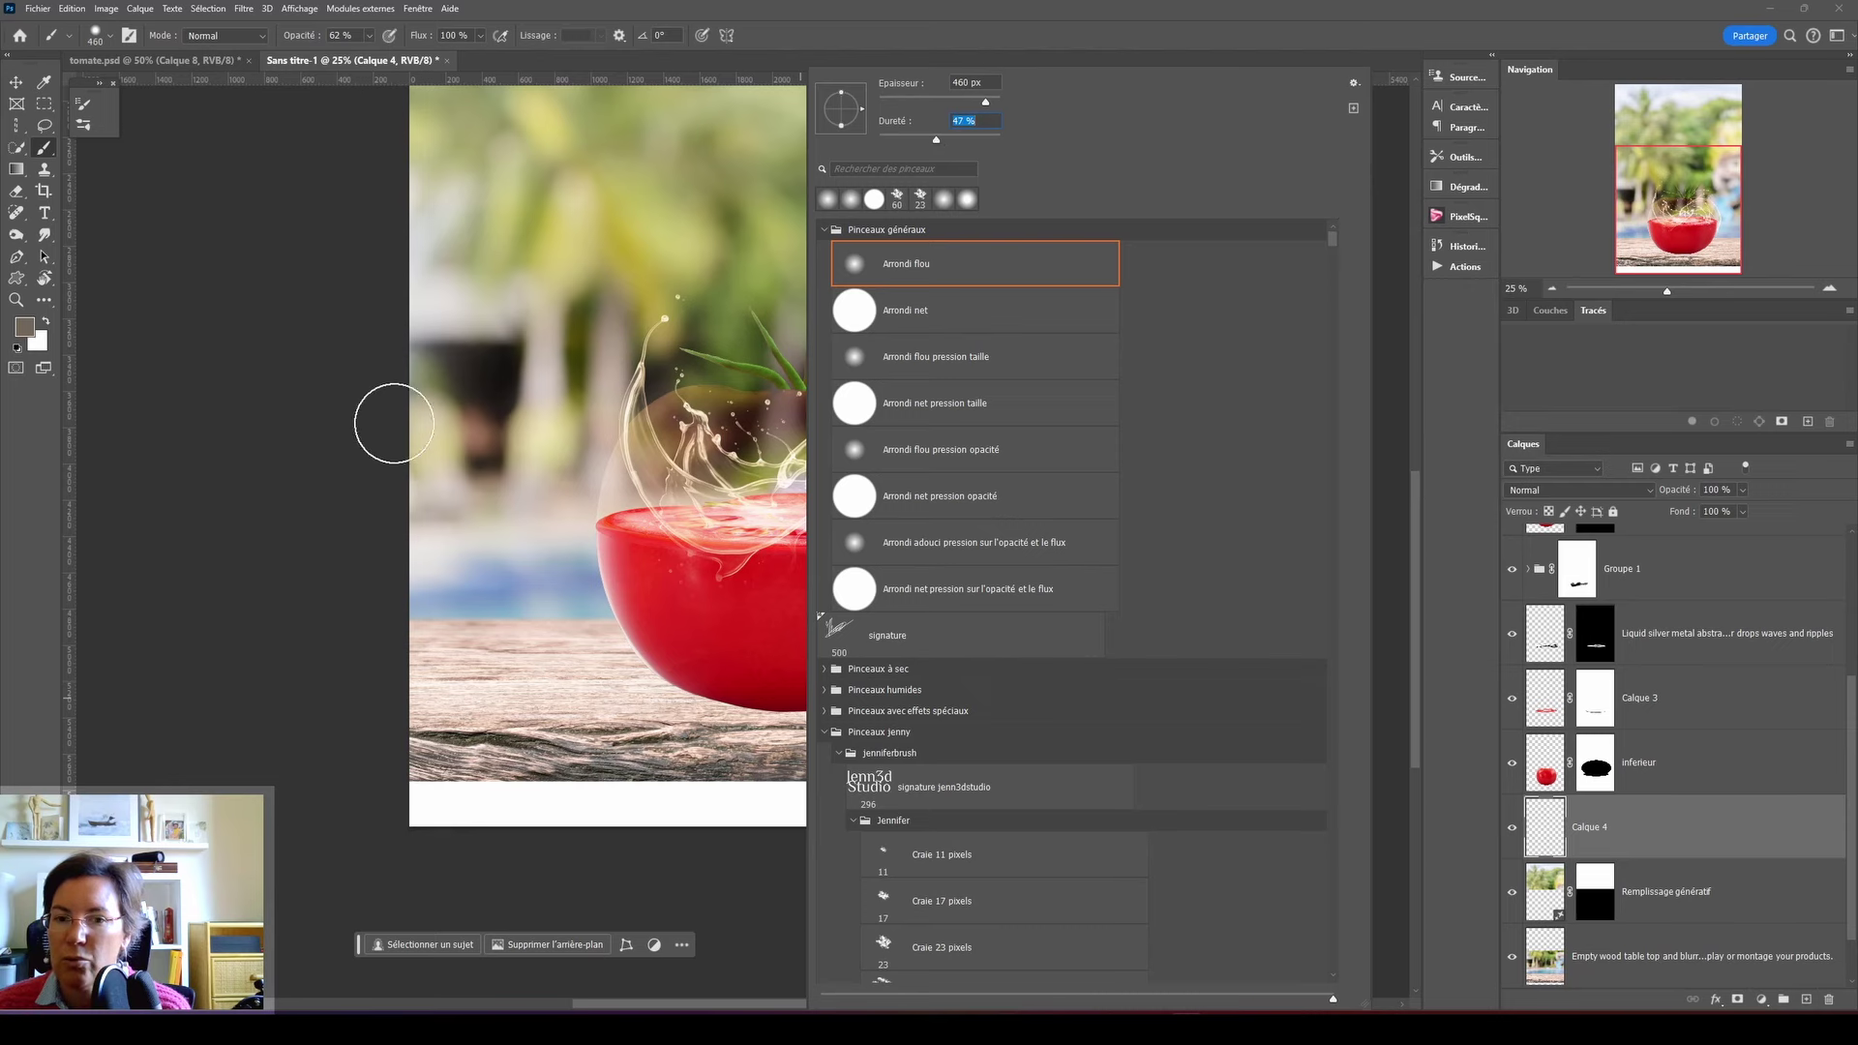
pyautogui.press('Return')
pyautogui.rightClick(651, 828)
pyautogui.press('Return')
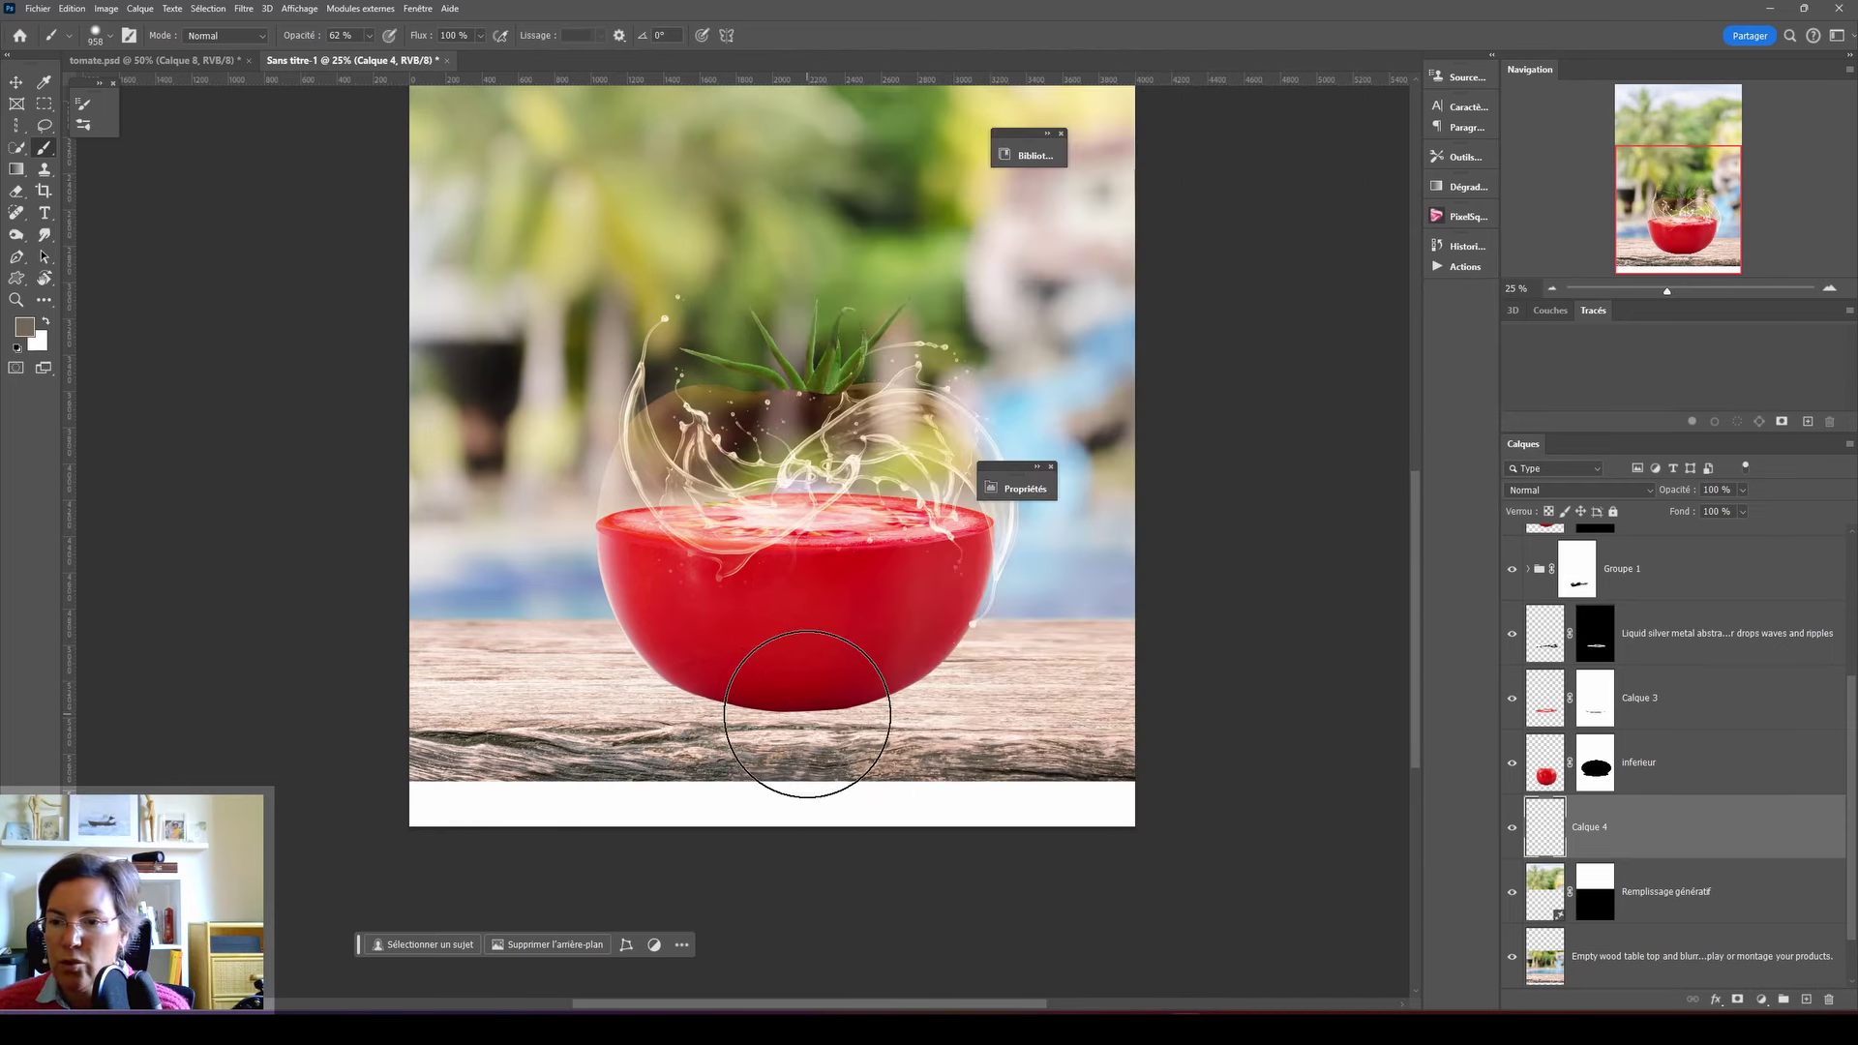
# - Paint a soft shadow under the bowl at 100% opacity and blend Calque 4 in Produit mode
pyautogui.click(373, 38)
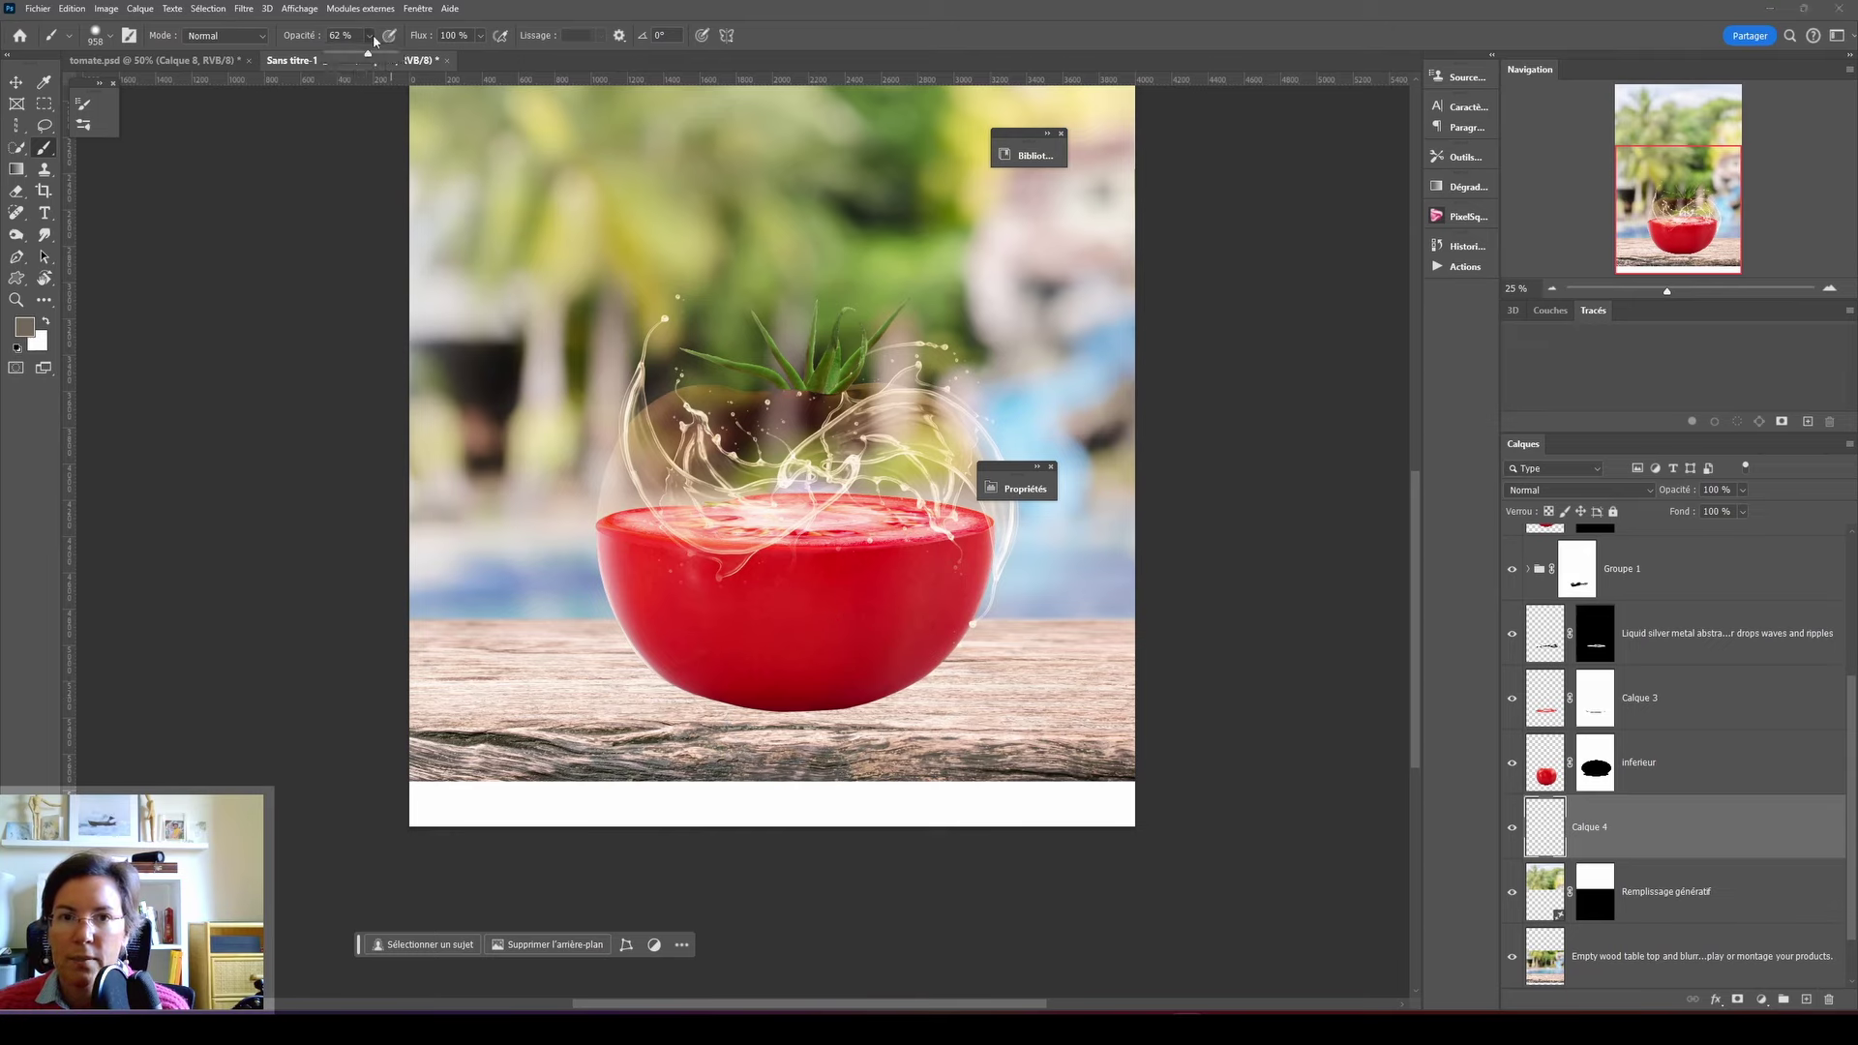
pyautogui.moveTo(368, 56); pyautogui.dragTo(397, 56)
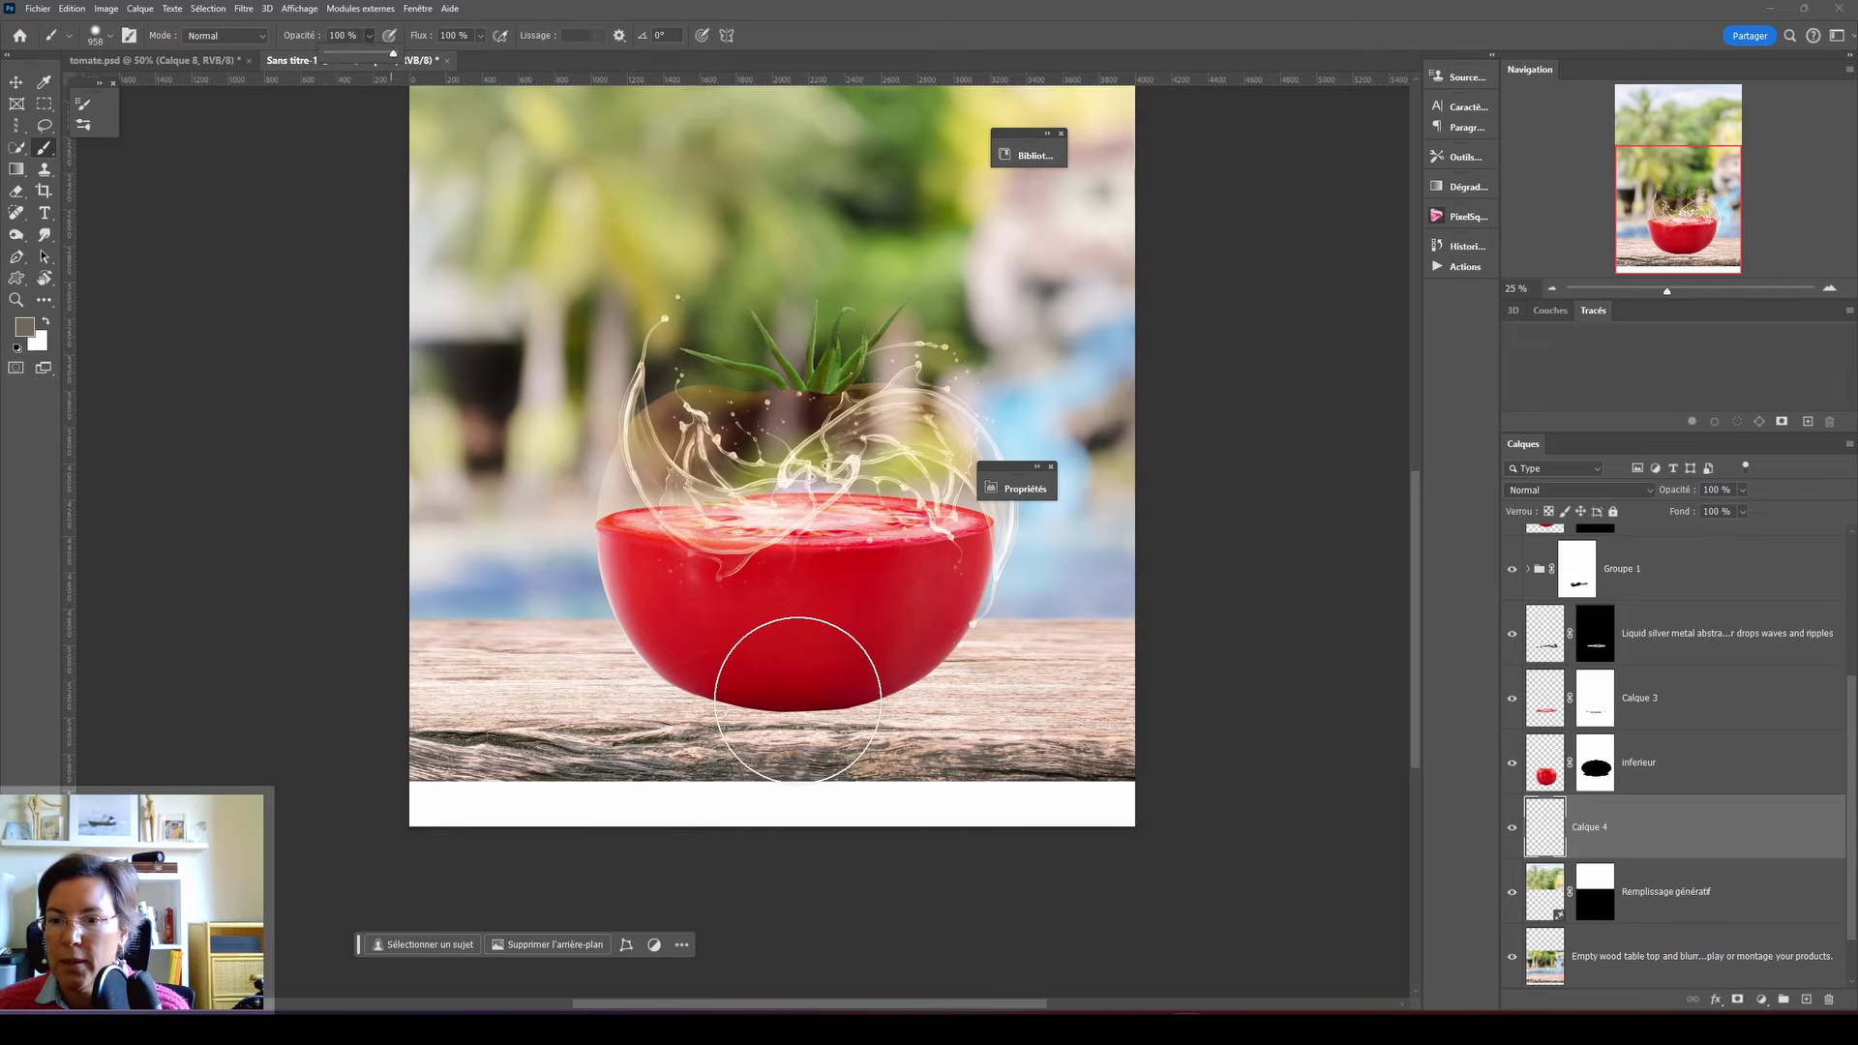
pyautogui.click(798, 699)
pyautogui.click(1548, 490)
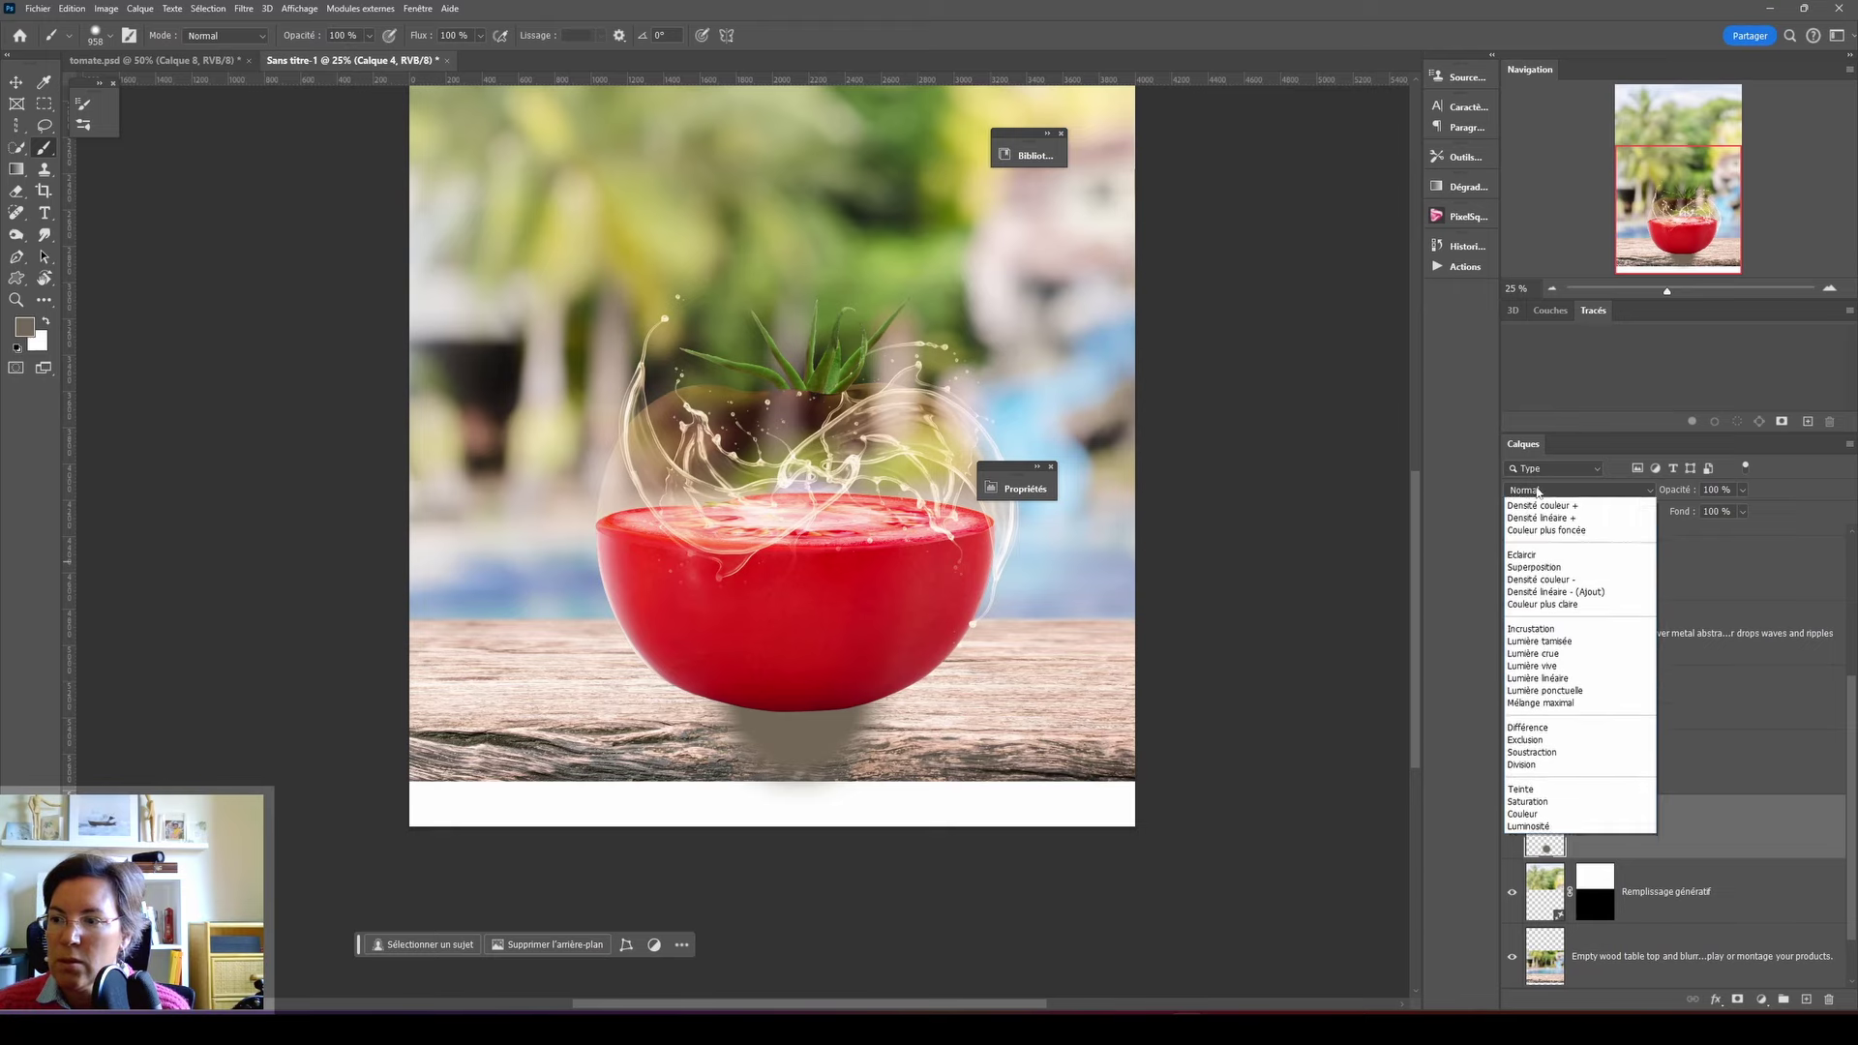
pyautogui.click(1549, 555)
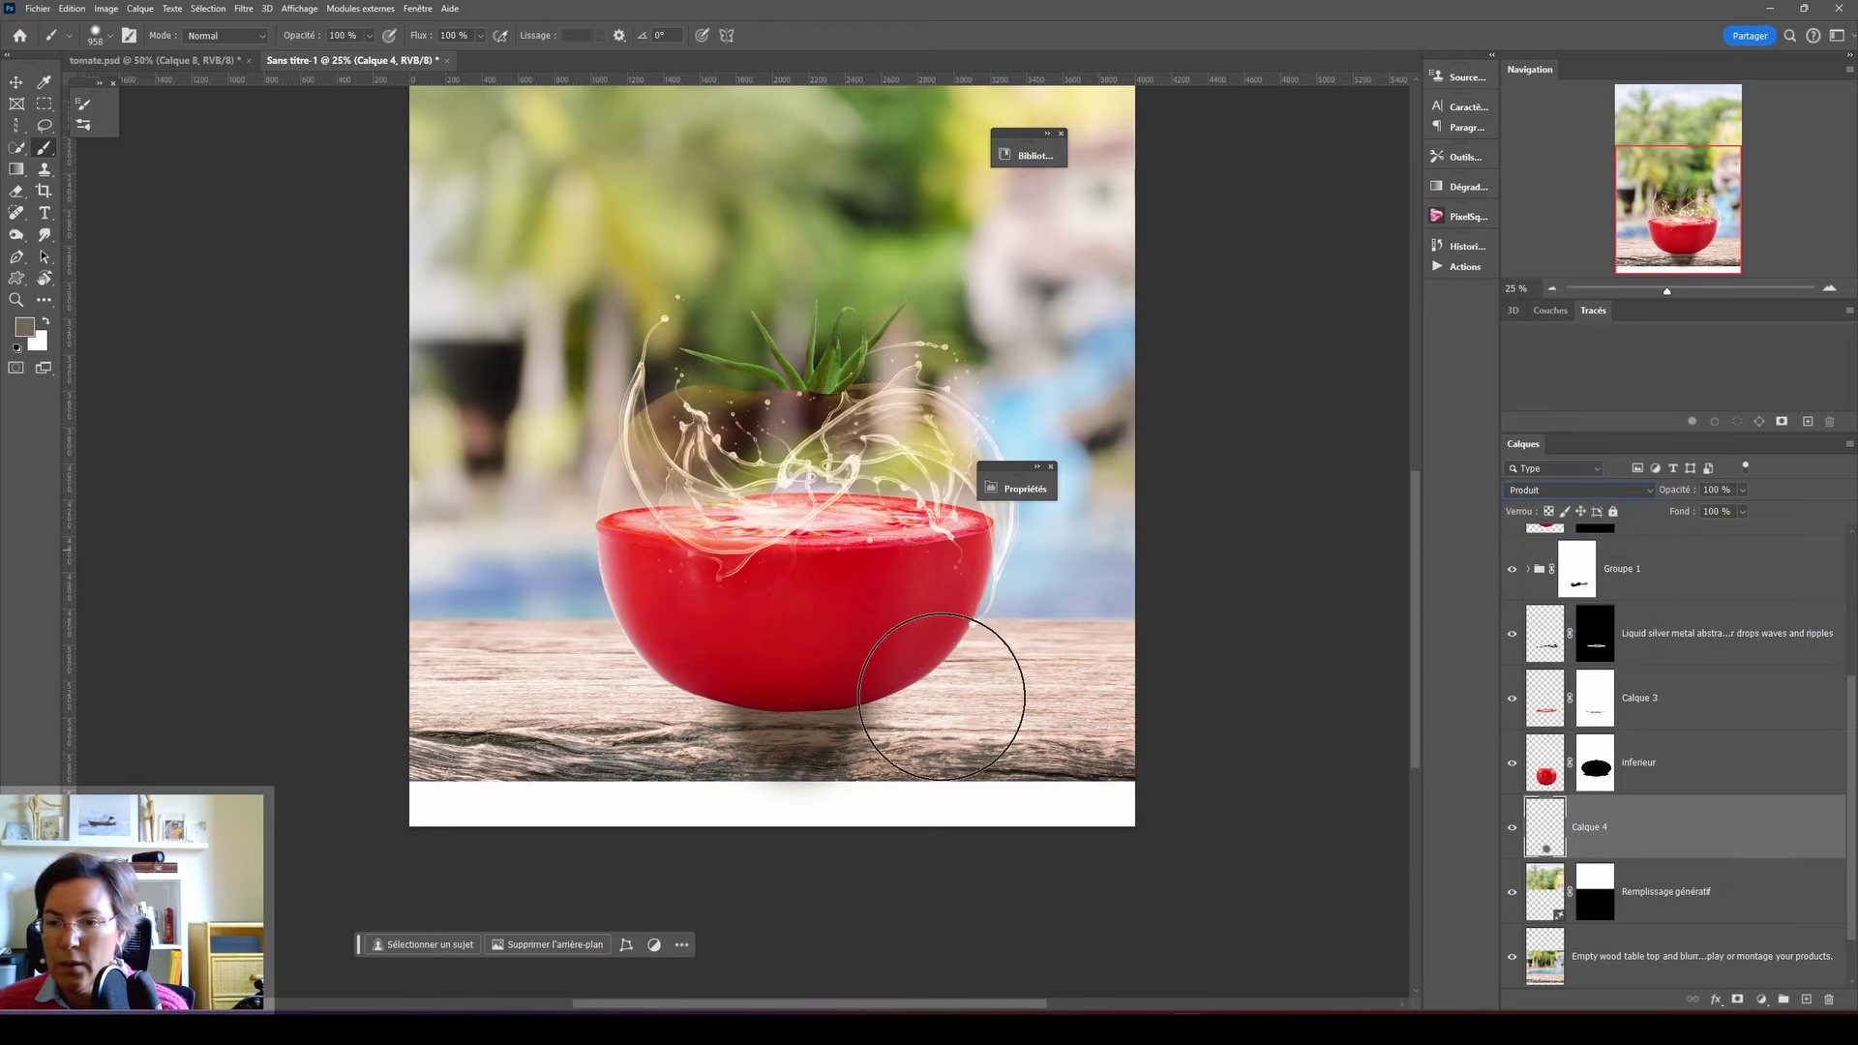
# - Squash and widen the shadow into a flat band under the bowl
pyautogui.hotkey('ctrl', 't')
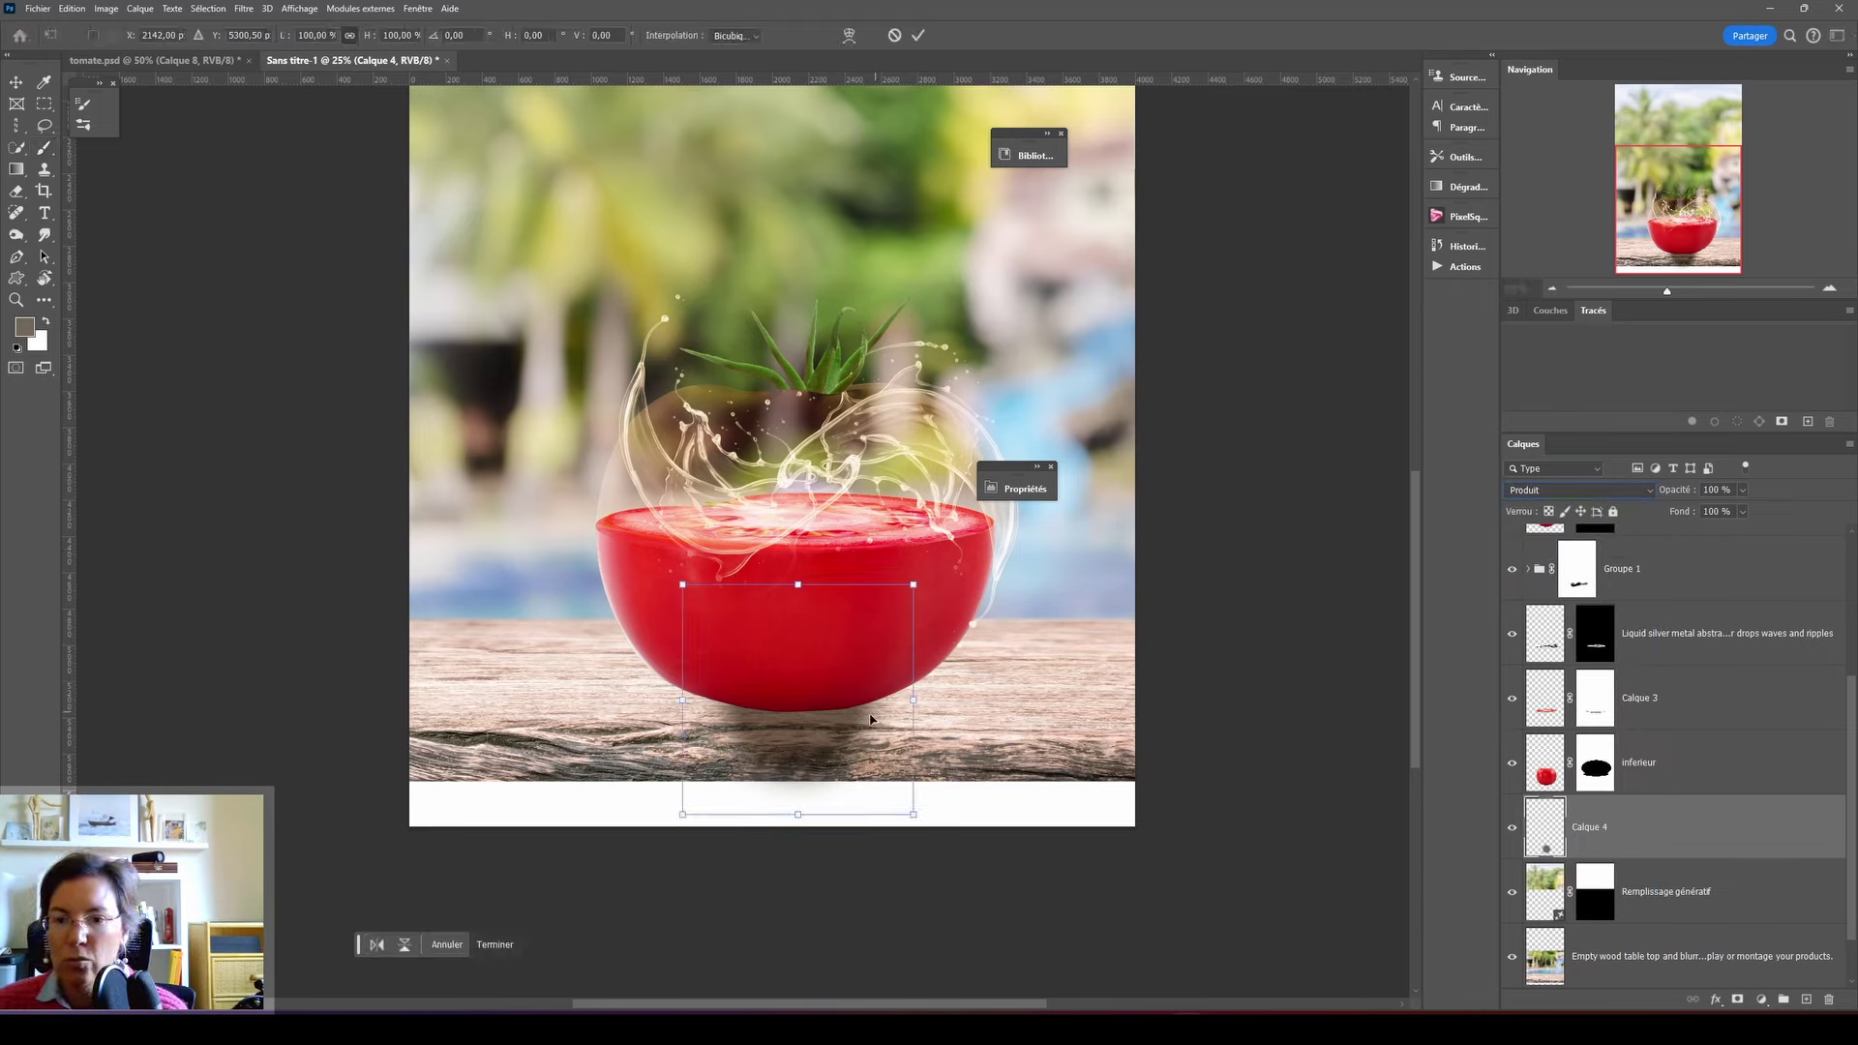
pyautogui.moveTo(797, 801)
pyautogui.mouseDown()
pyautogui.moveTo(808, 650)
pyautogui.moveTo(818, 728)
pyautogui.moveTo(799, 718)
pyautogui.mouseUp()
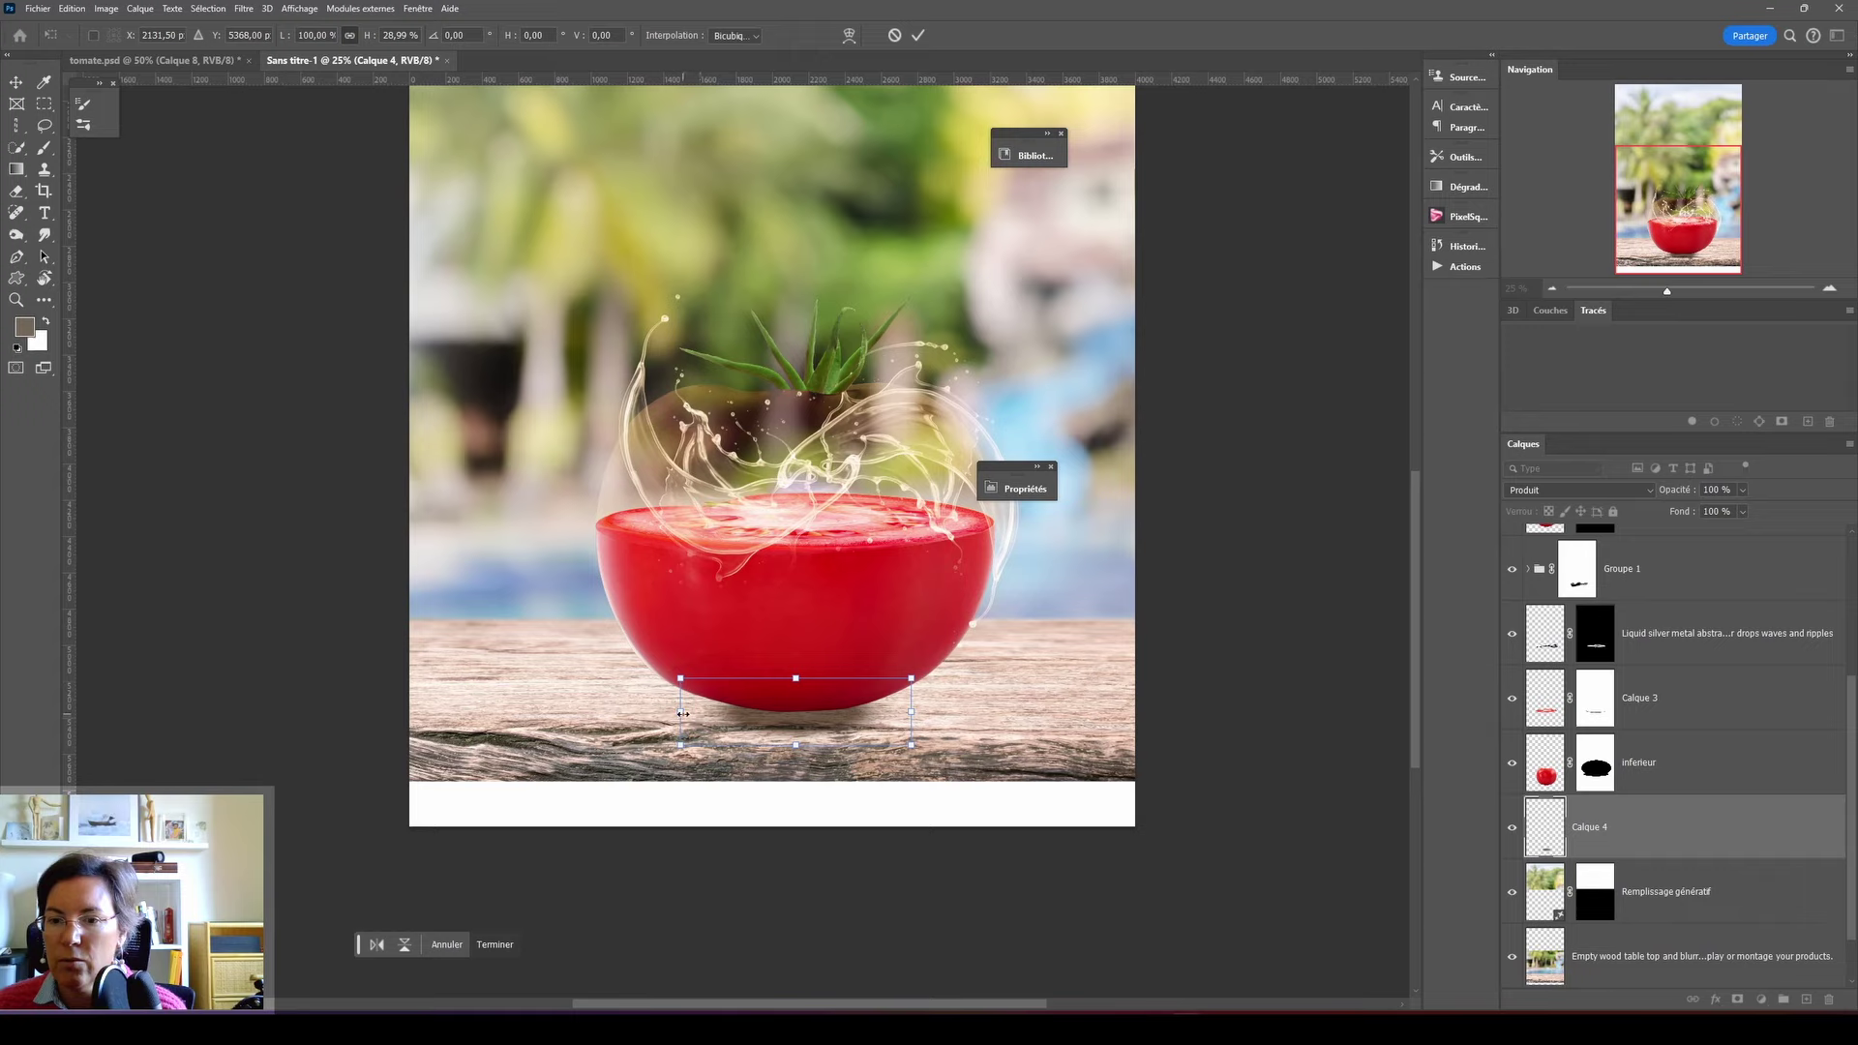
pyautogui.moveTo(683, 713); pyautogui.dragTo(587, 713)
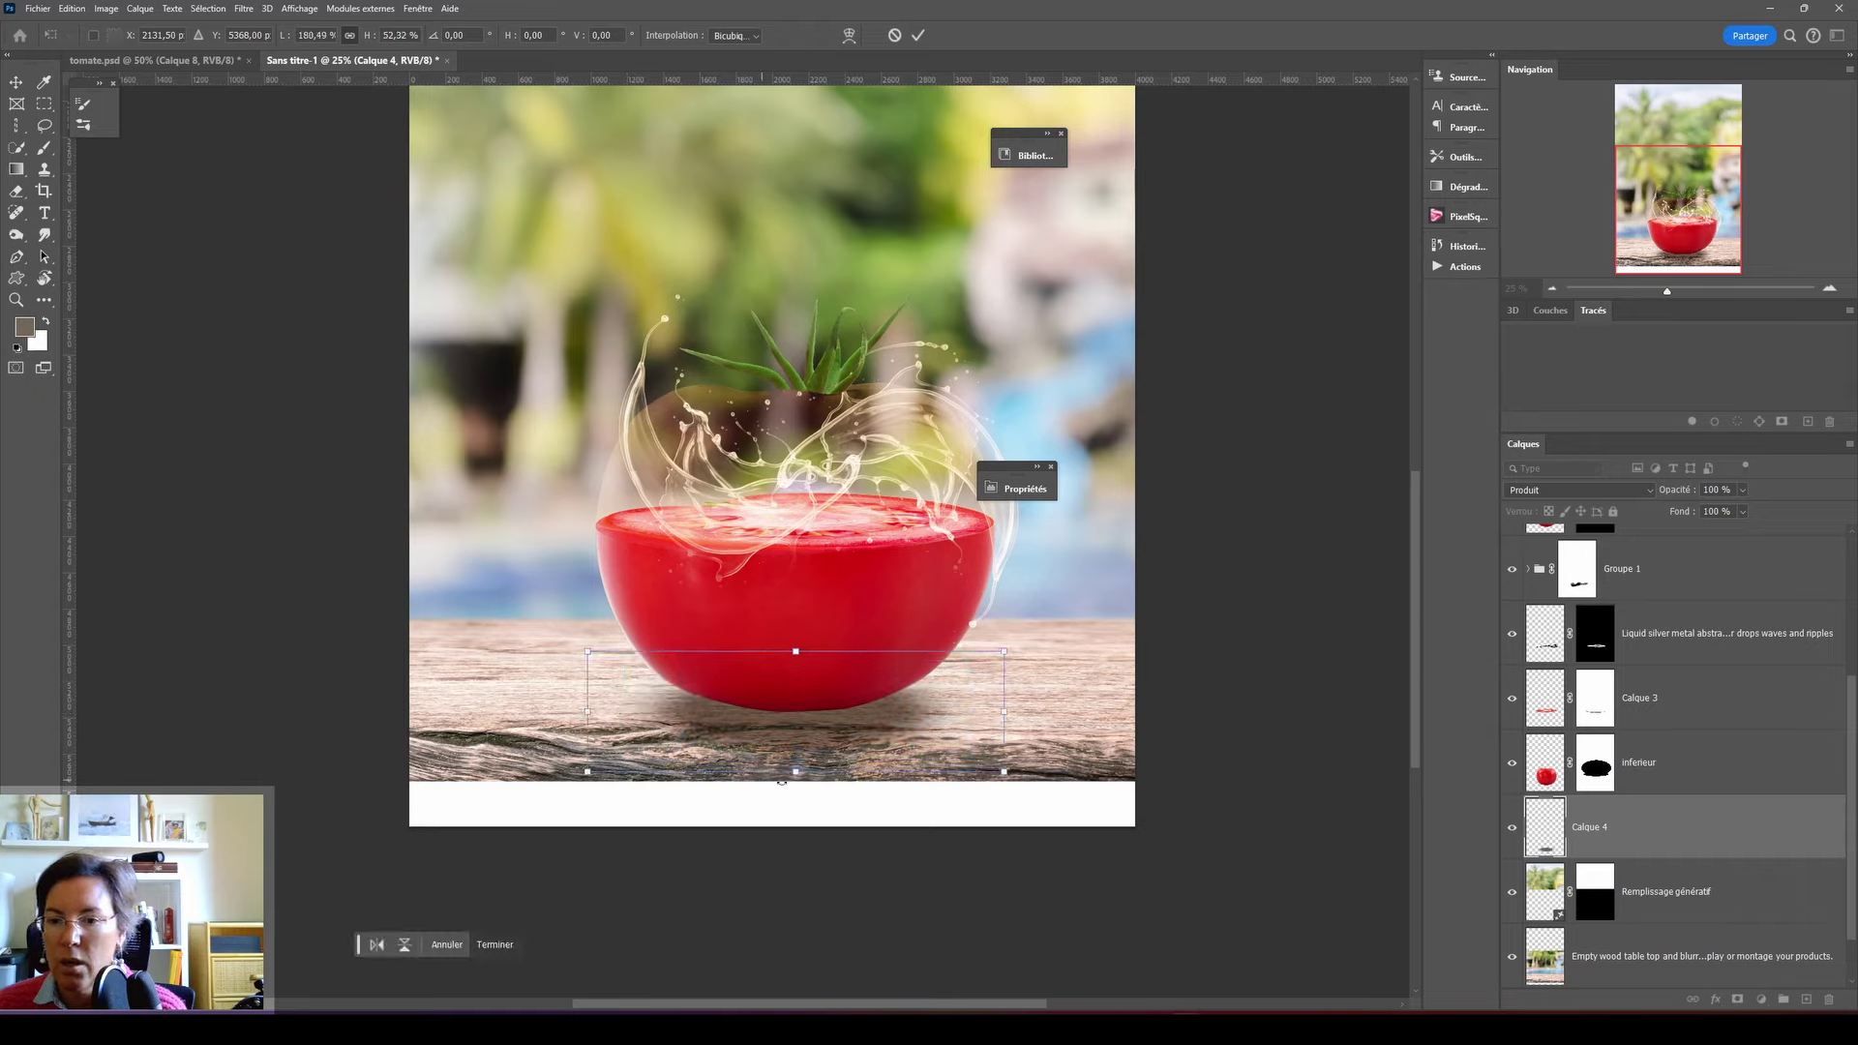
pyautogui.moveTo(802, 771); pyautogui.dragTo(802, 715)
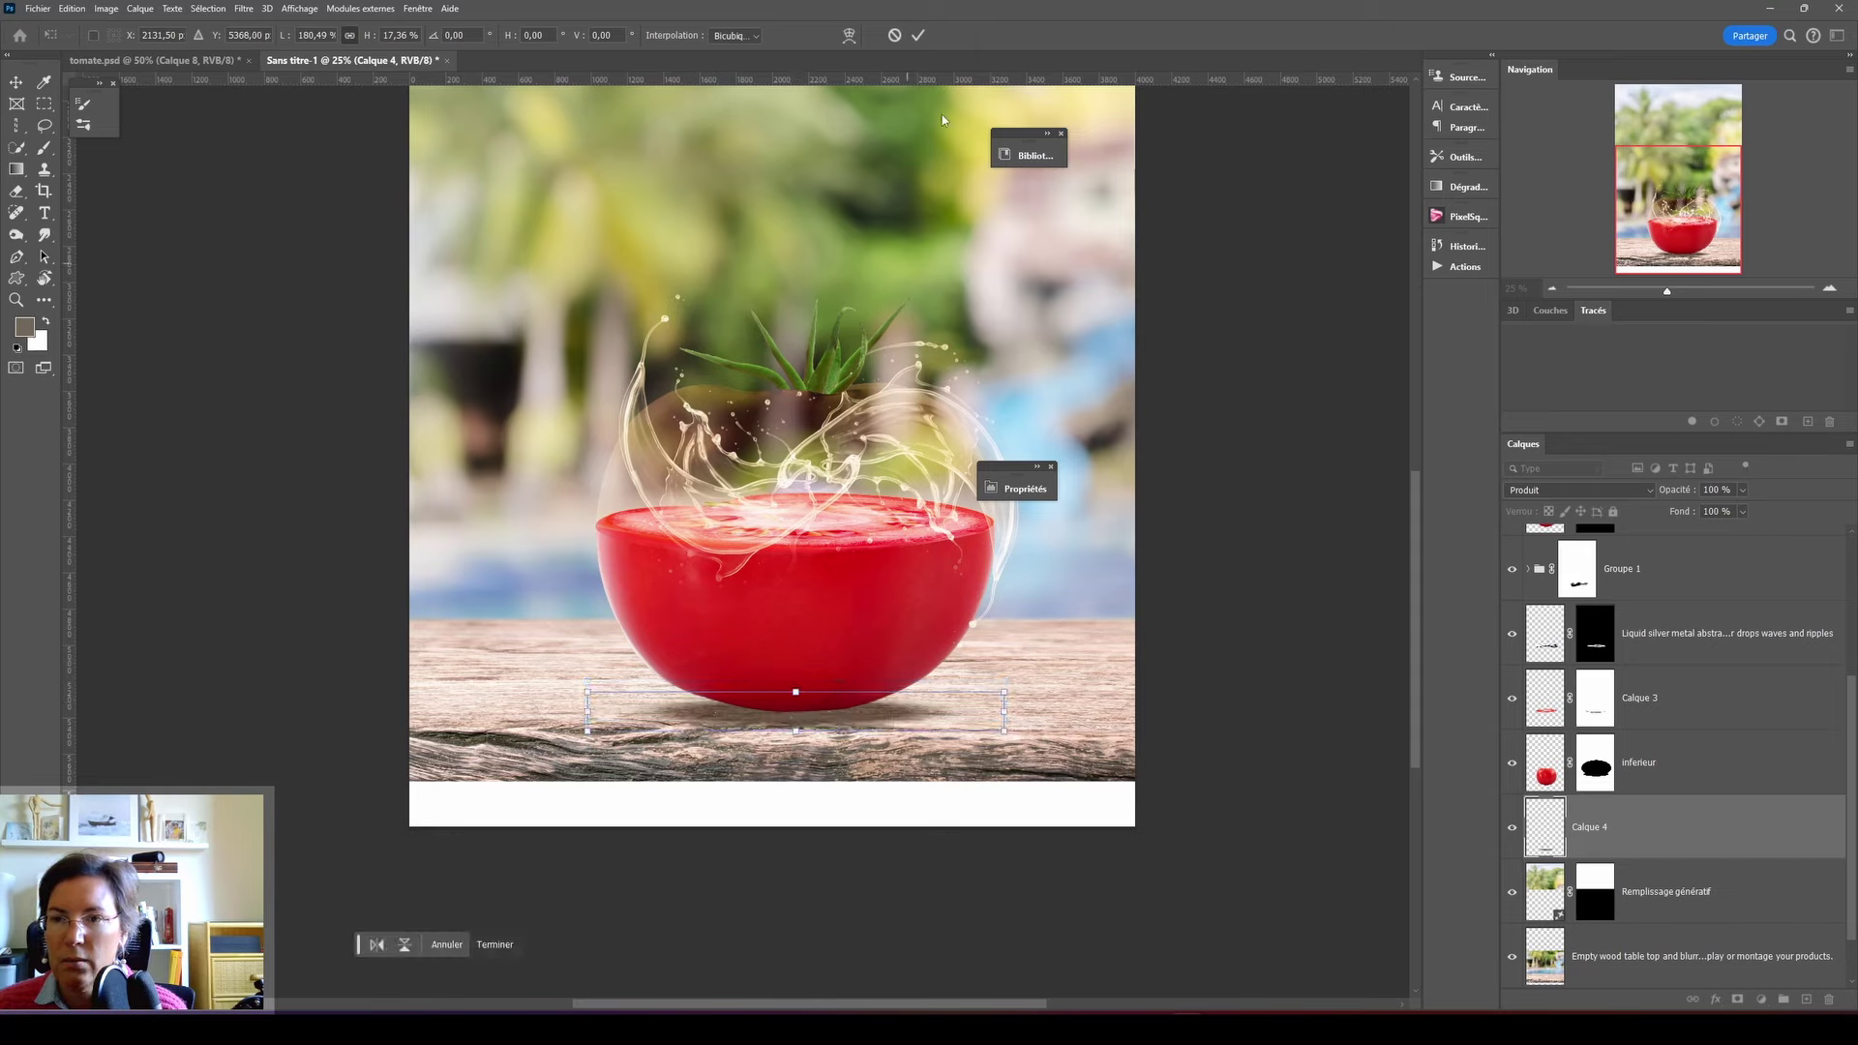
pyautogui.click(917, 36)
pyautogui.press('b')
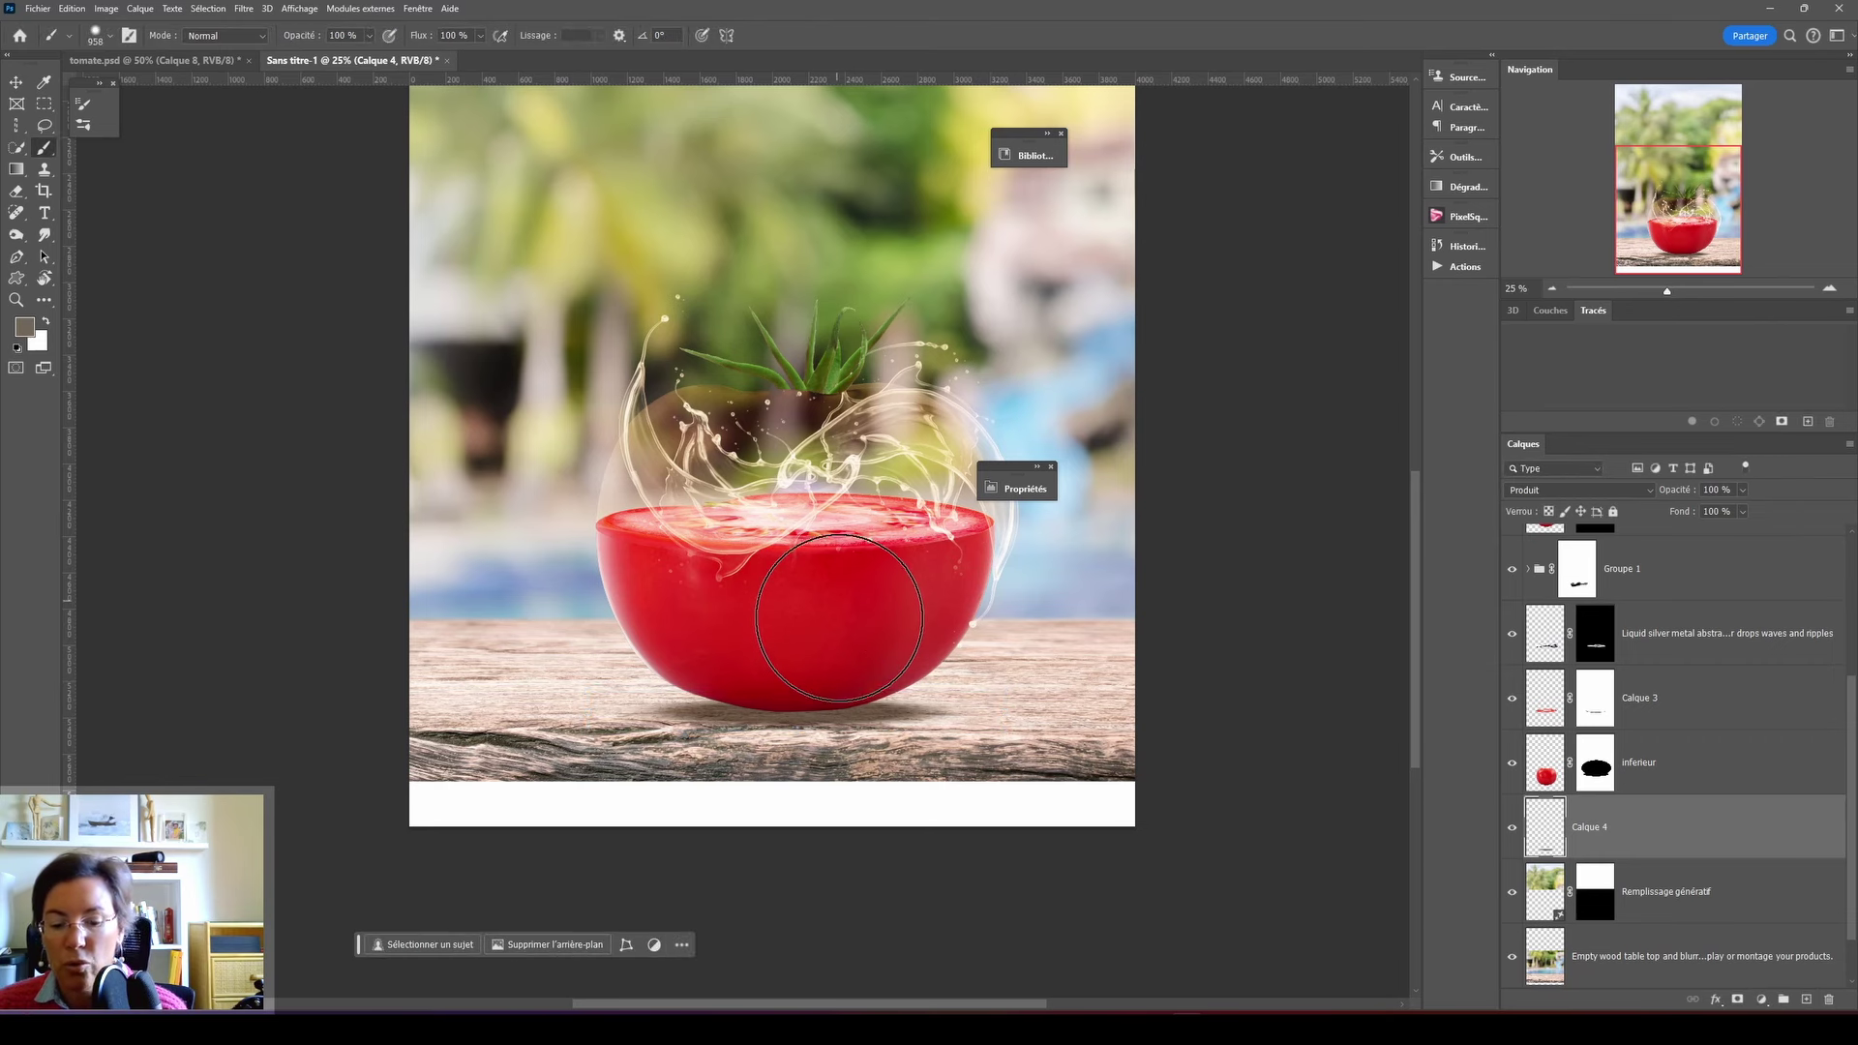
# - Duplicate the shadow as Calque 4 copie and shrink the copy around its centre
pyautogui.hotkey('ctrl', 'j')
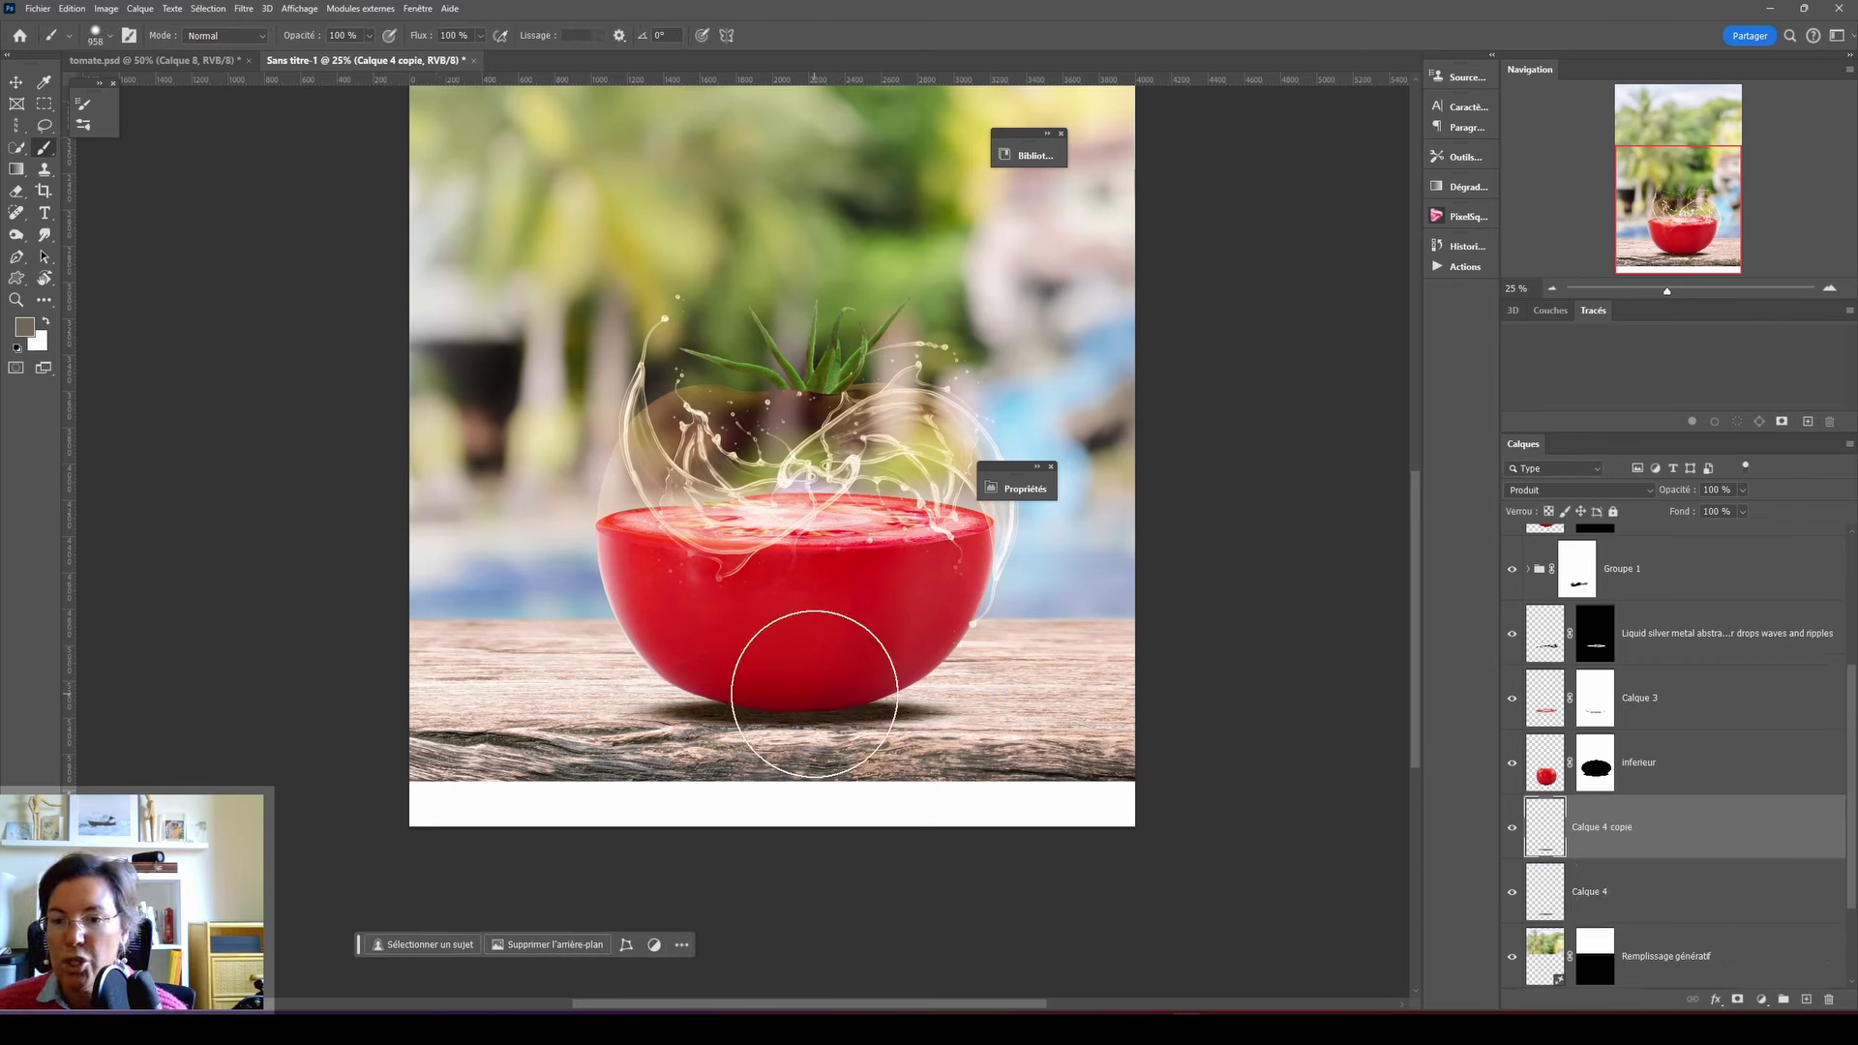
pyautogui.hotkey('ctrl', 't')
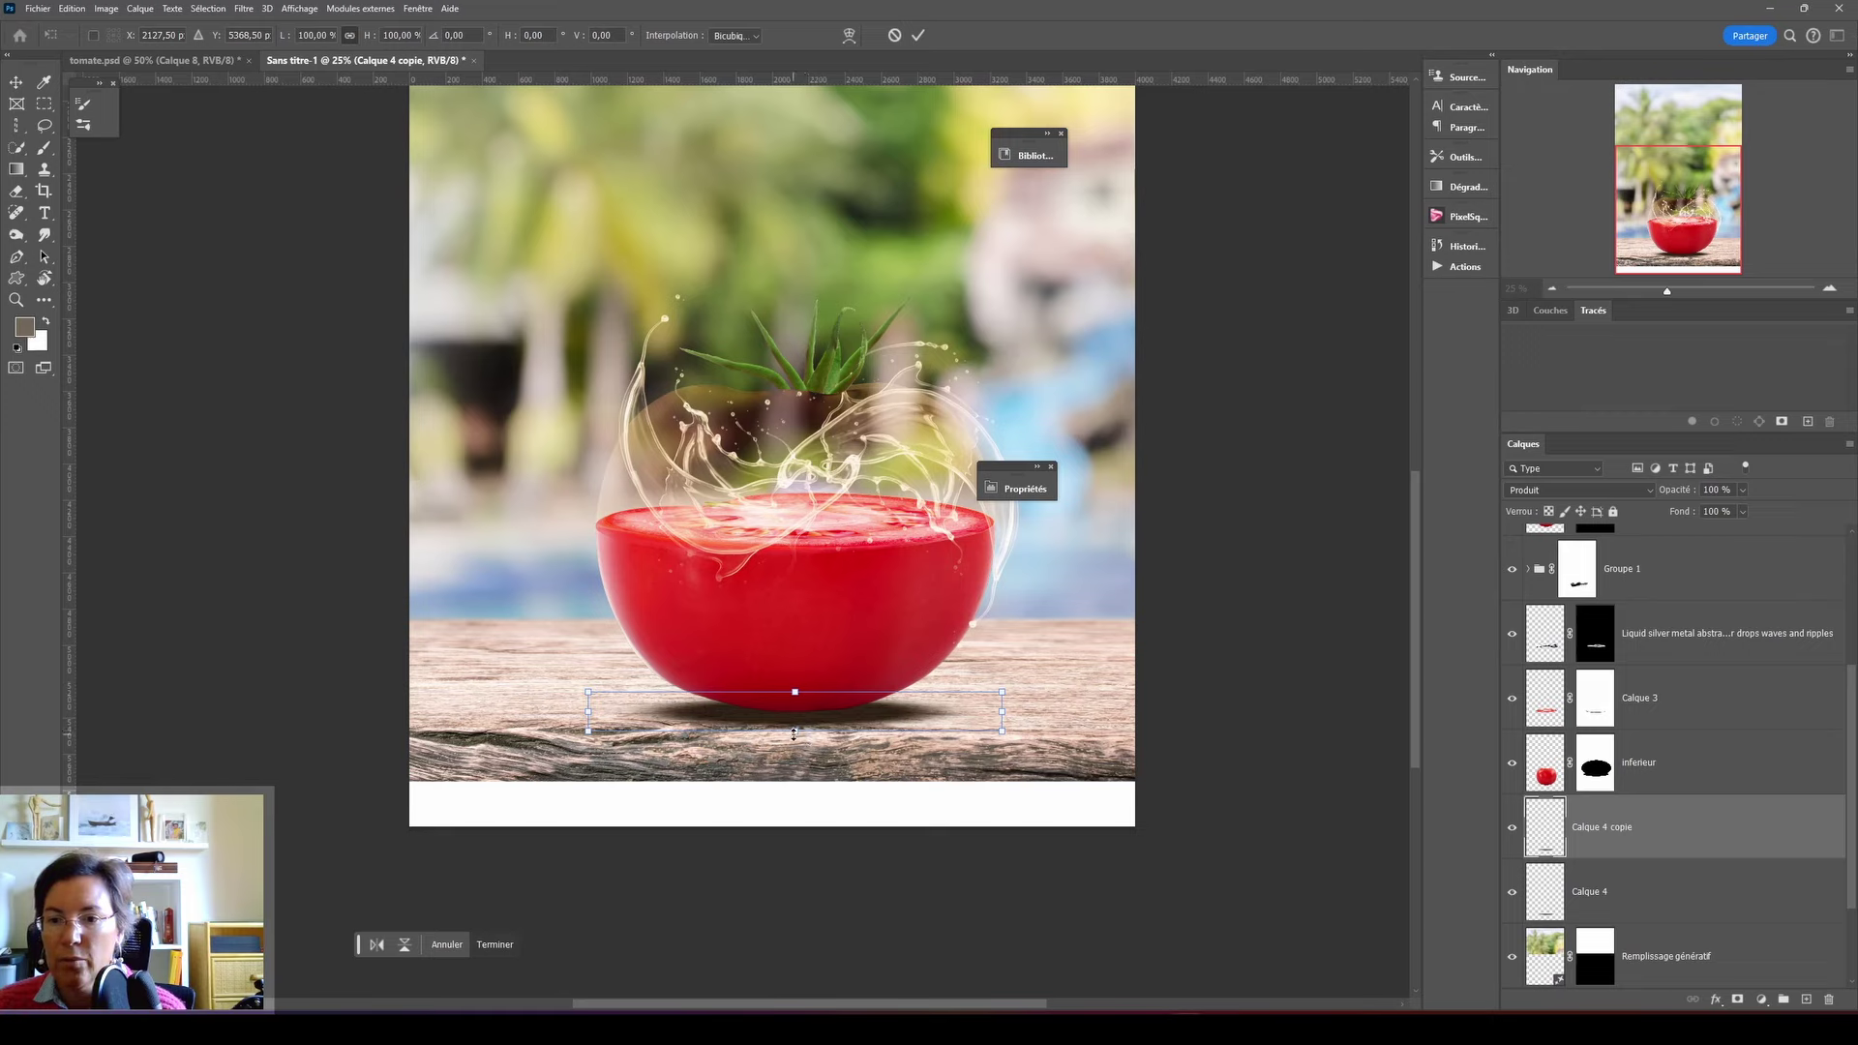
pyautogui.moveTo(793, 733); pyautogui.dragTo(795, 712)
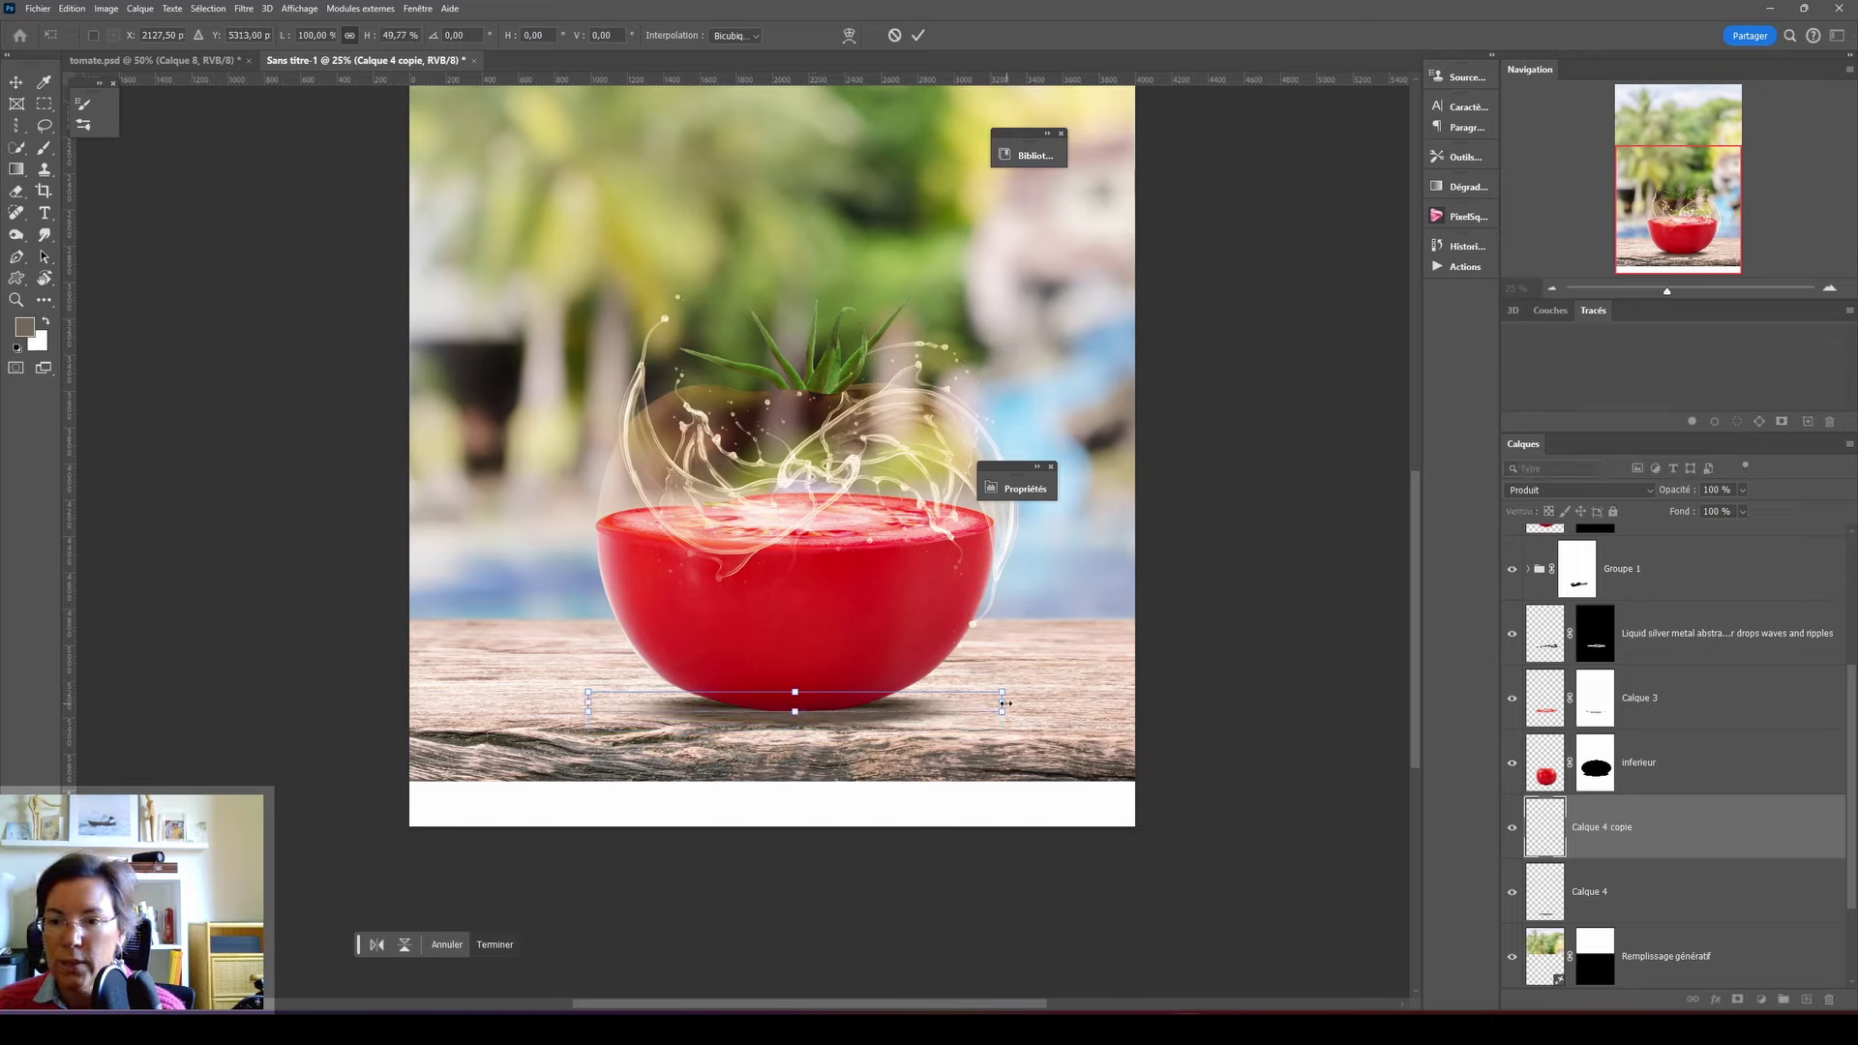
pyautogui.moveTo(1002, 708); pyautogui.dragTo(934, 706)
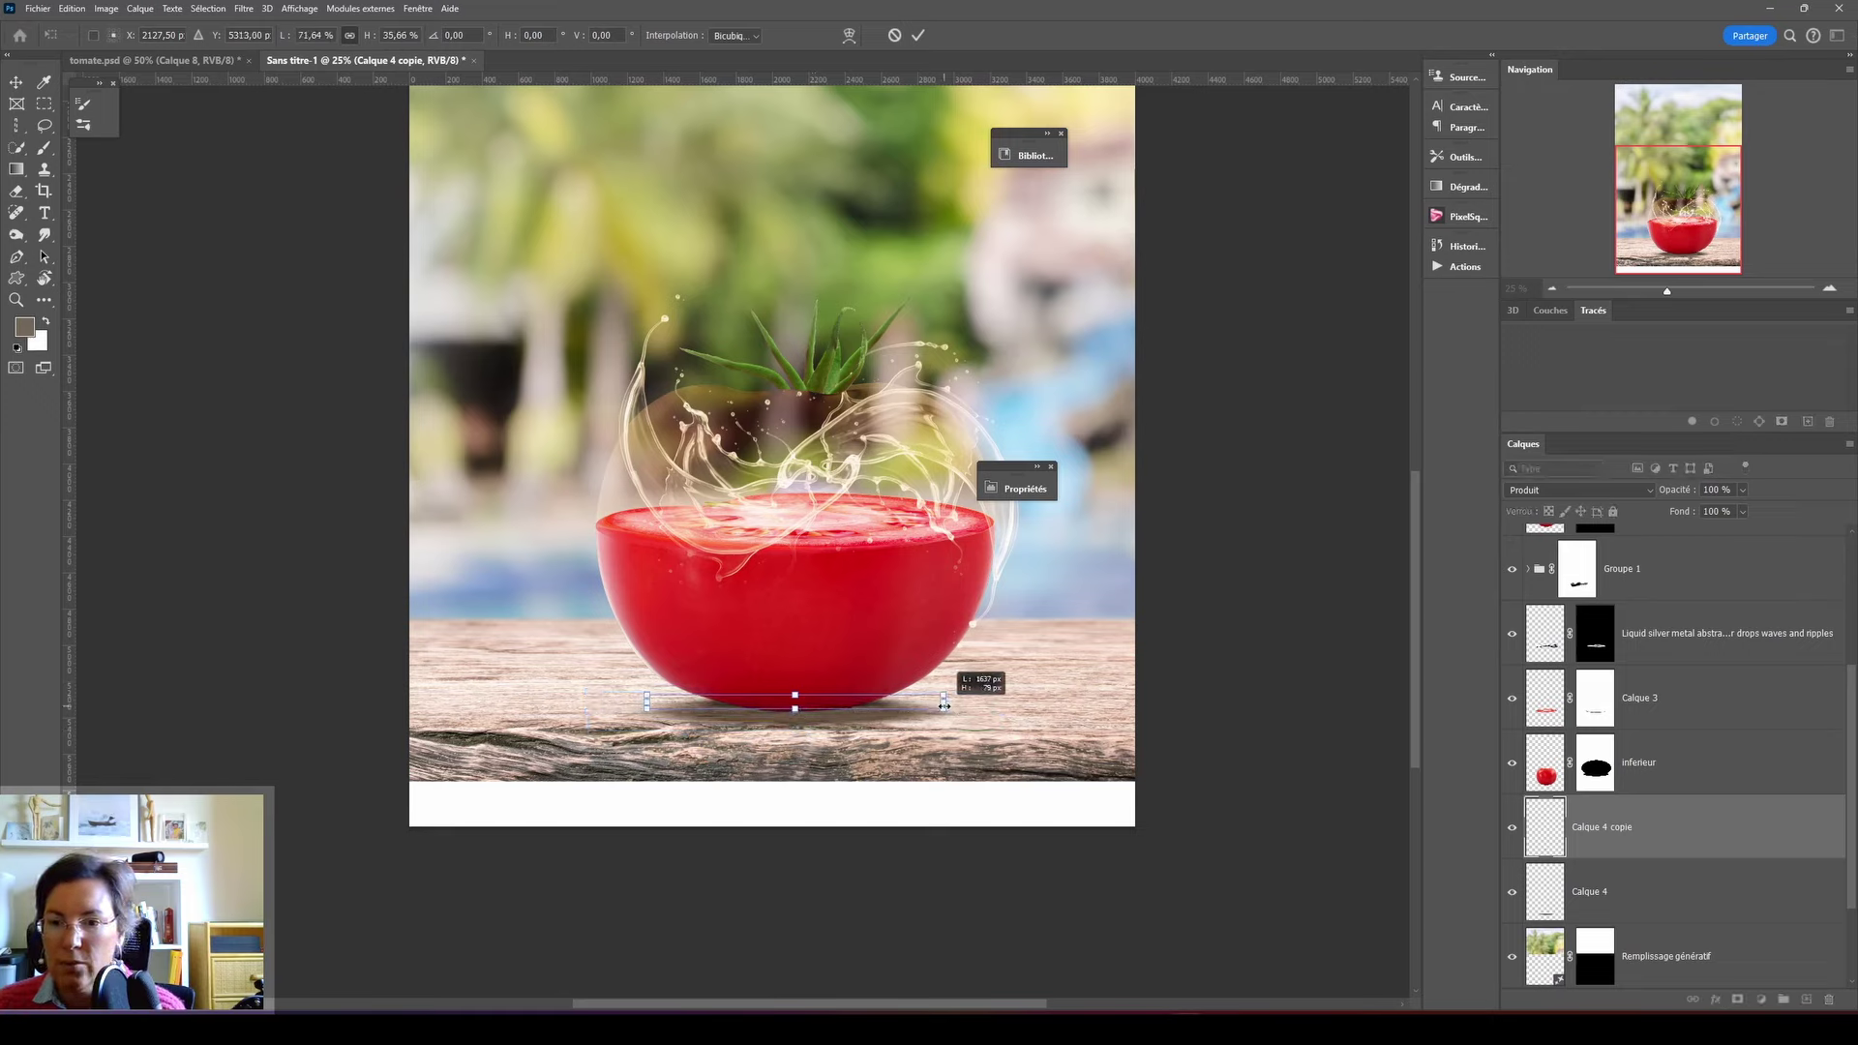
pyautogui.press('Return')
pyautogui.press('b')
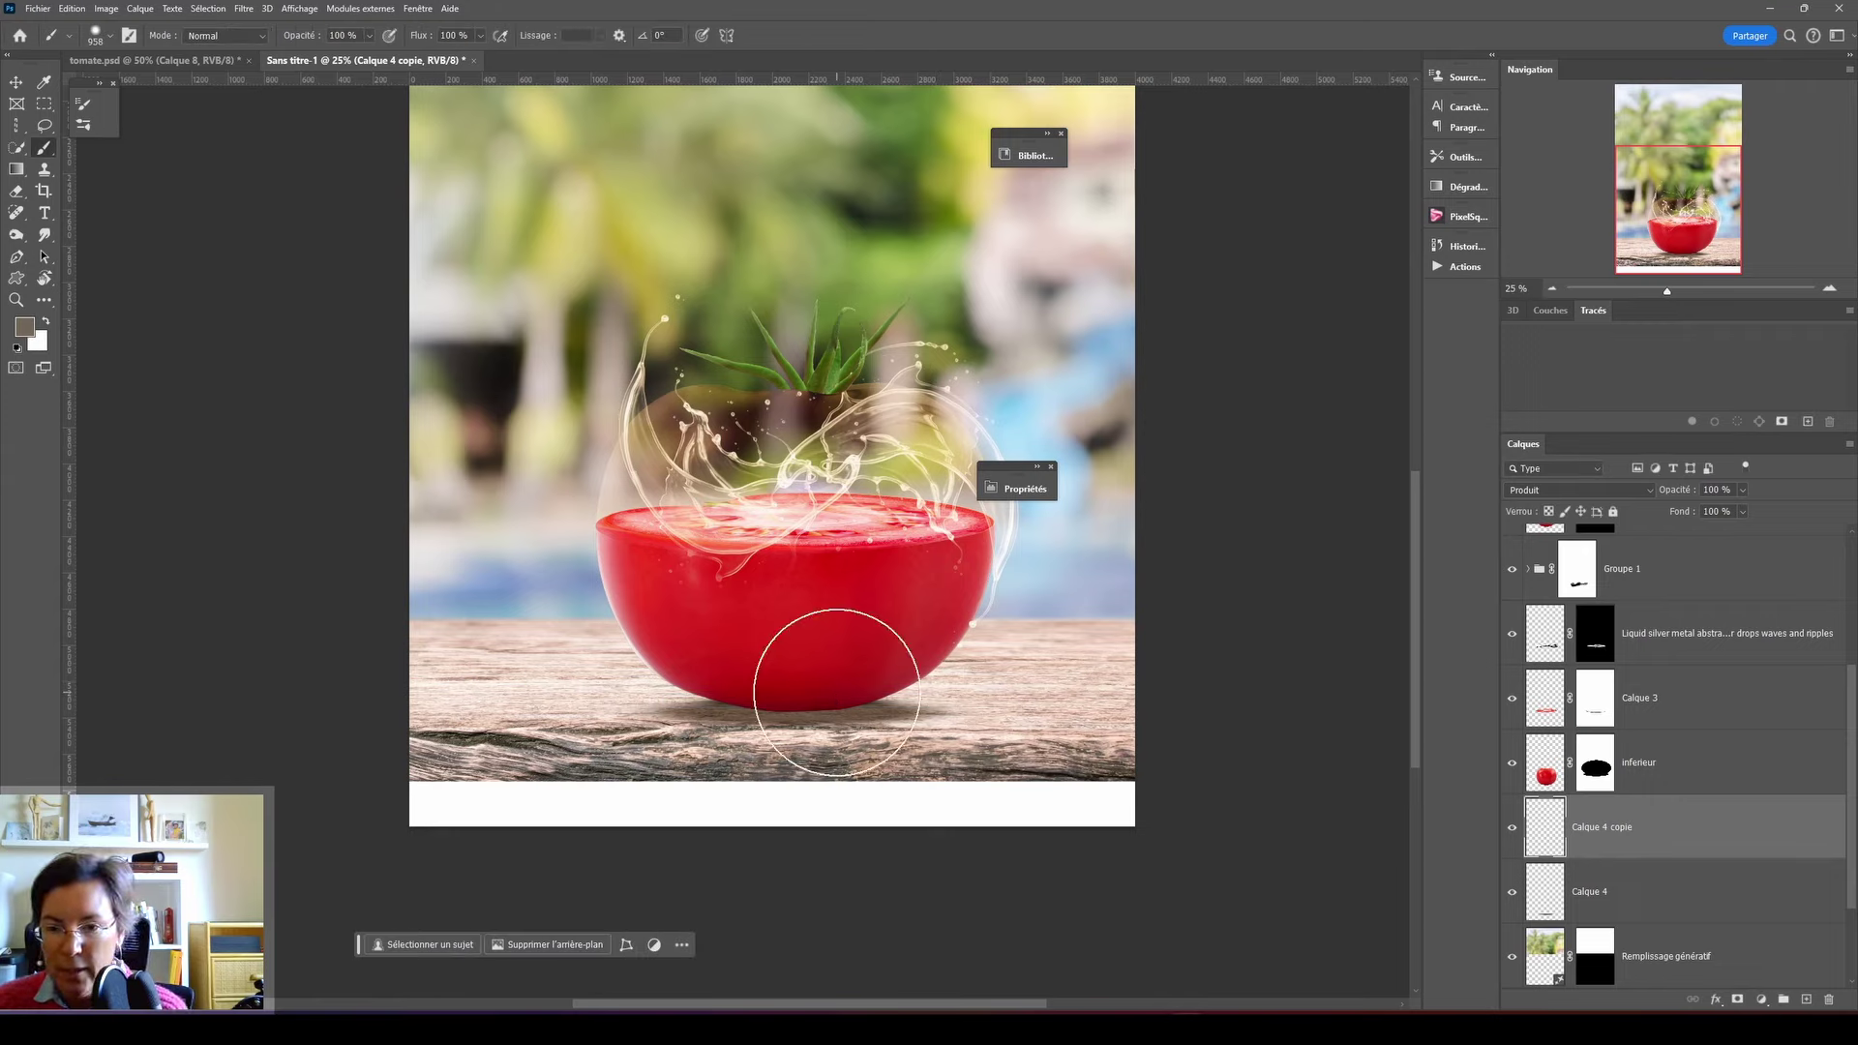
# - Nudge the duplicate shadow down into place and set its opacity to 53%
pyautogui.press('v')
pyautogui.press('Down')
pyautogui.press('Down')
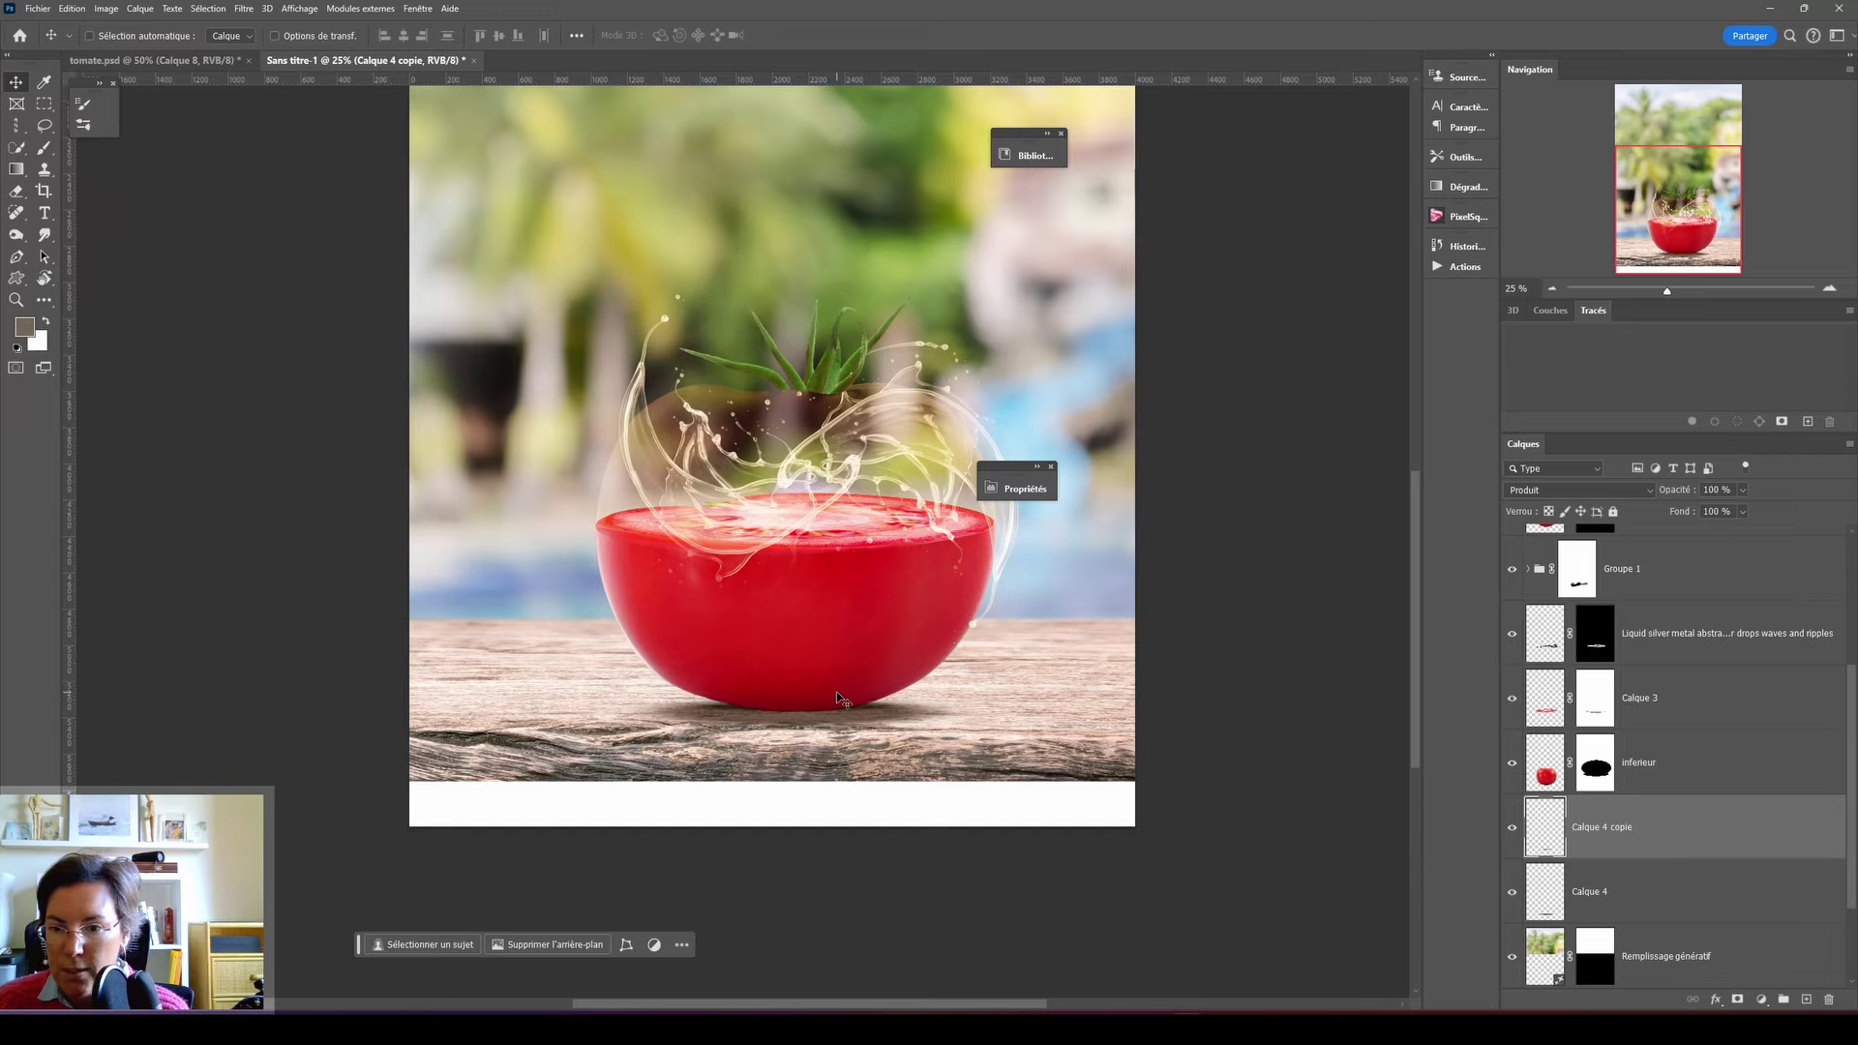
pyautogui.press('Down')
pyautogui.press('Down')
pyautogui.press('Down')
pyautogui.press('Down')
pyautogui.press('Down')
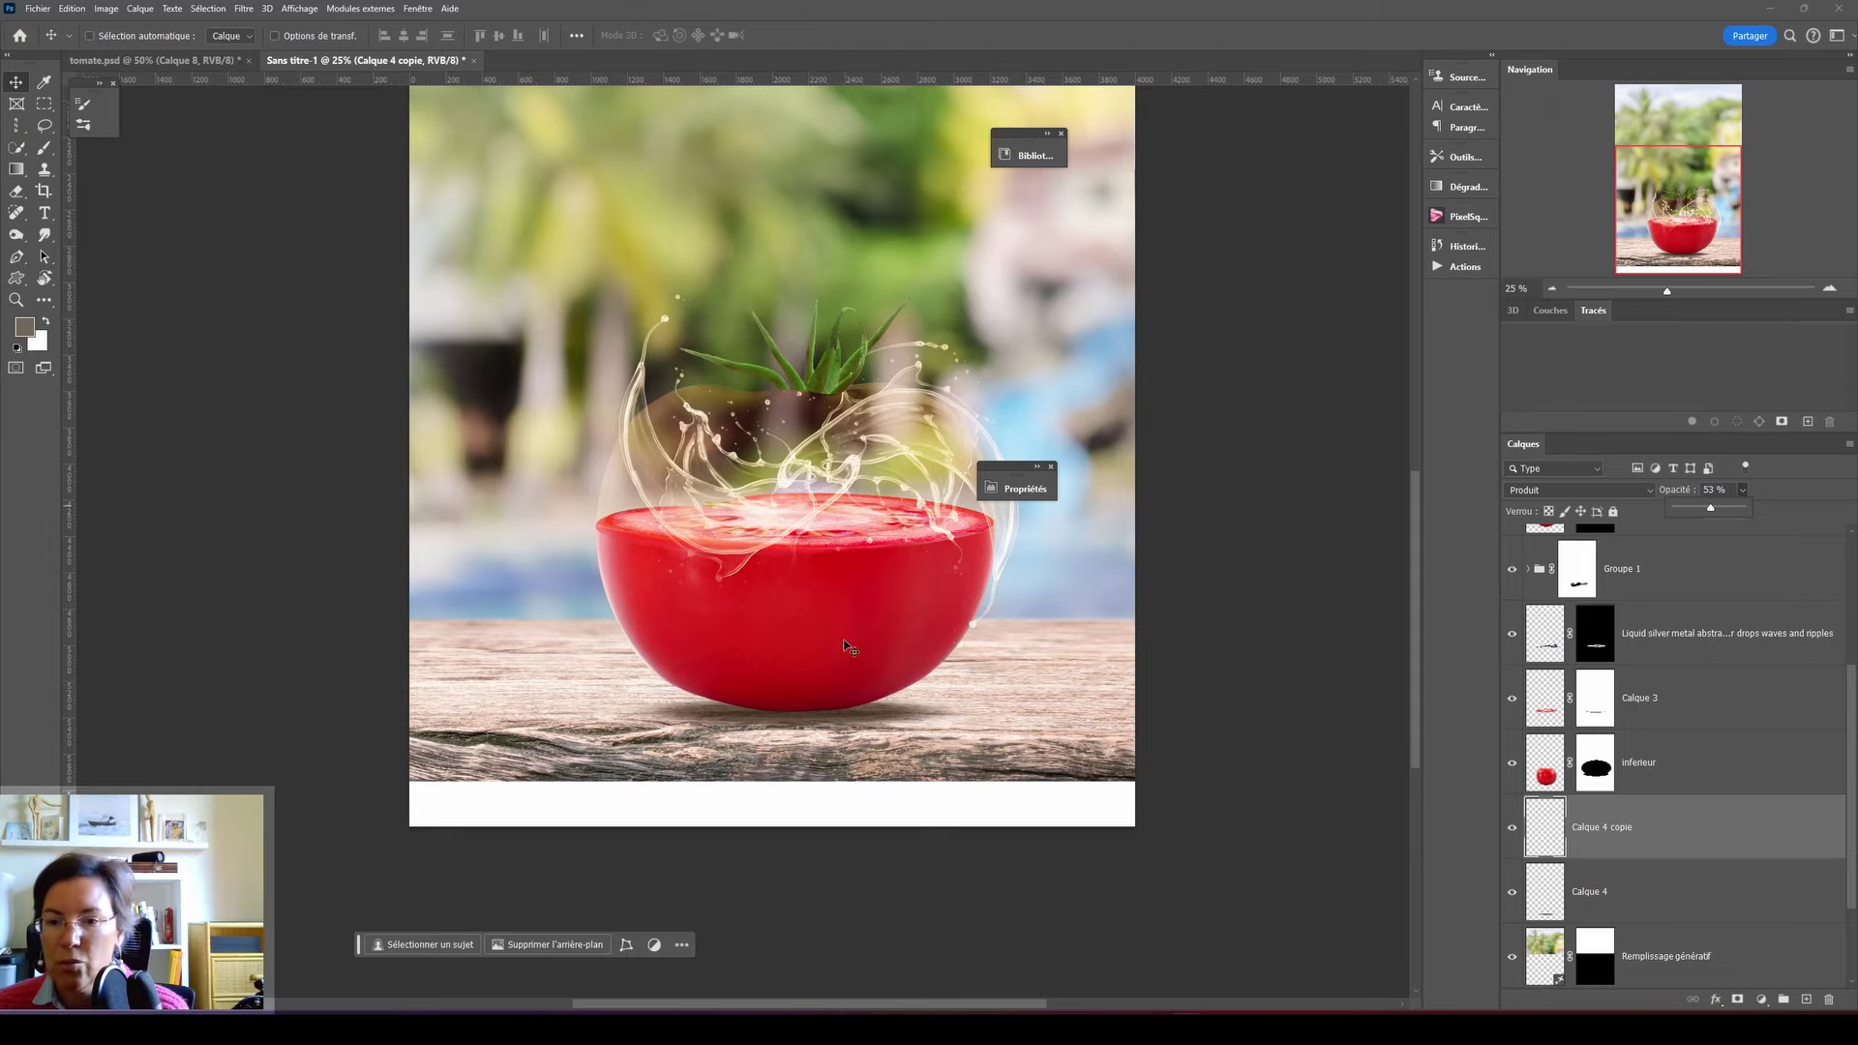
pyautogui.scroll(-1, 830, 656)
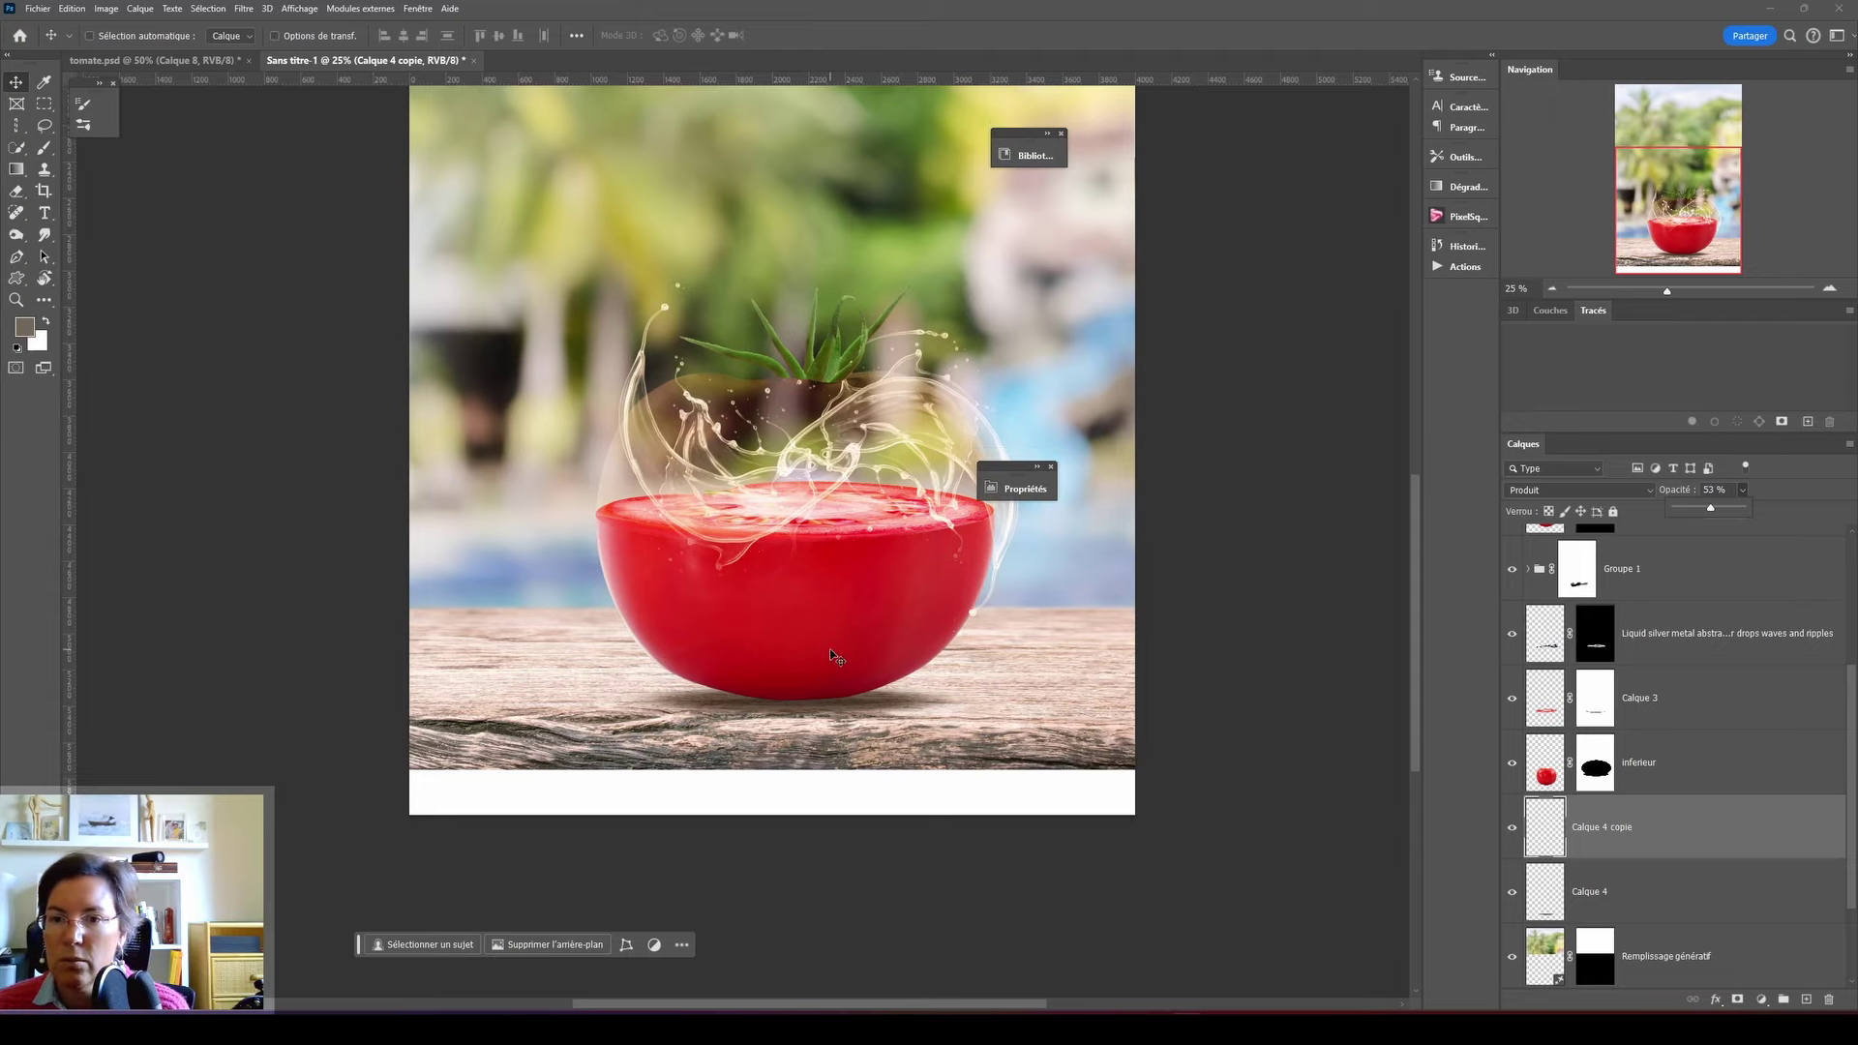
pyautogui.scroll(1, 832, 655)
pyautogui.scroll(1, 840, 643)
pyautogui.scroll(1, 849, 627)
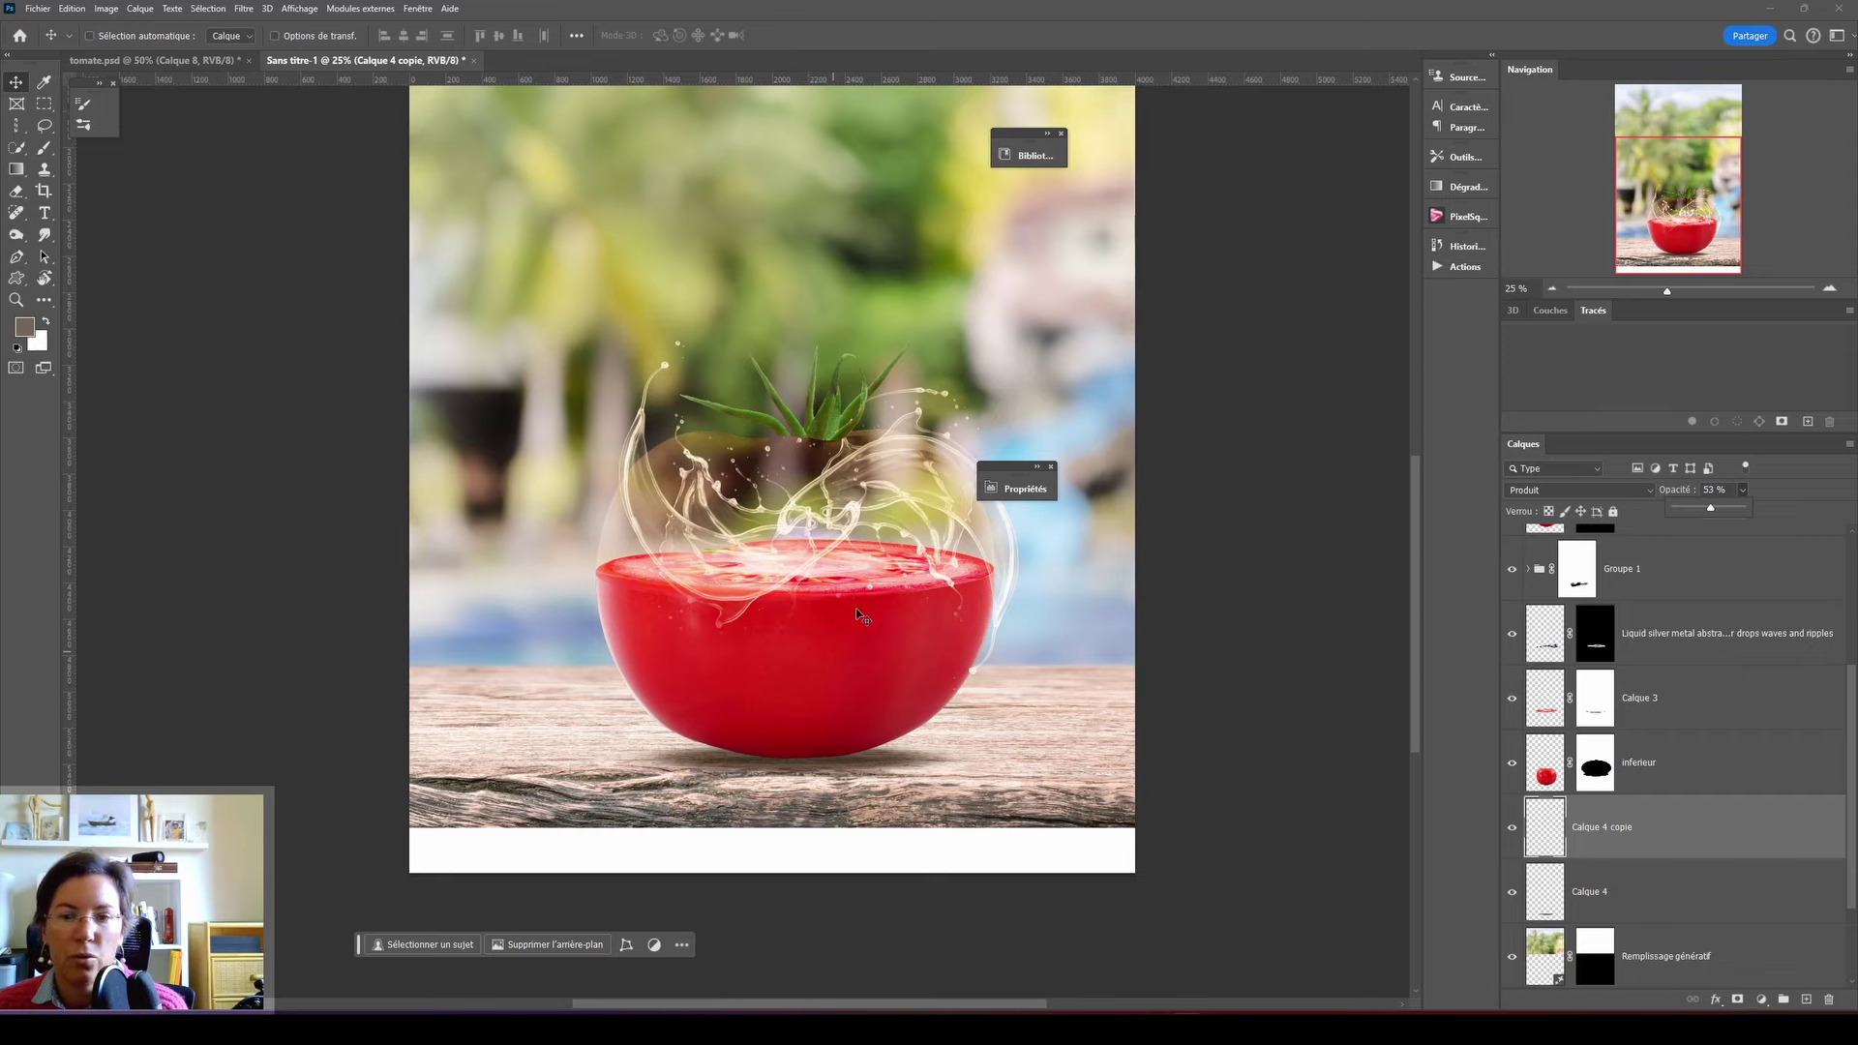
pyautogui.scroll(1, 1819, 765)
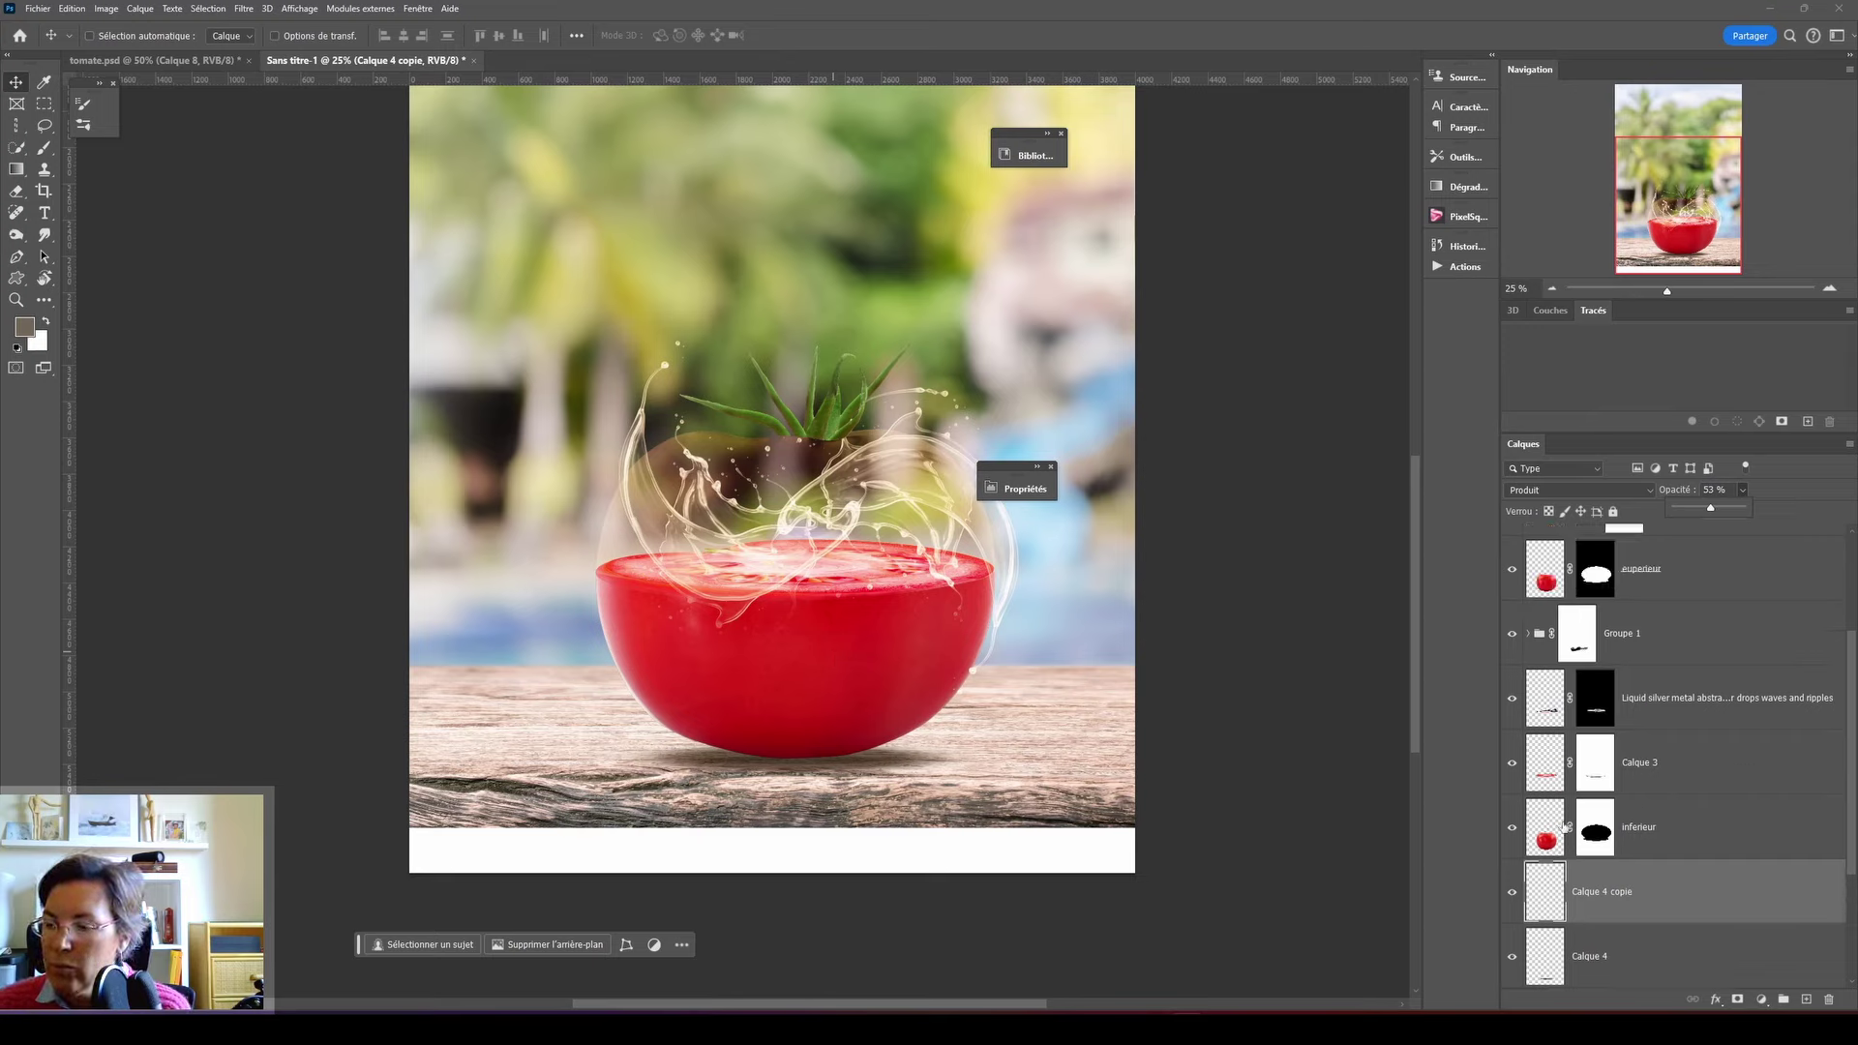
# - Raise the superieur layer's opacity to 100%
pyautogui.scroll(2, 1548, 721)
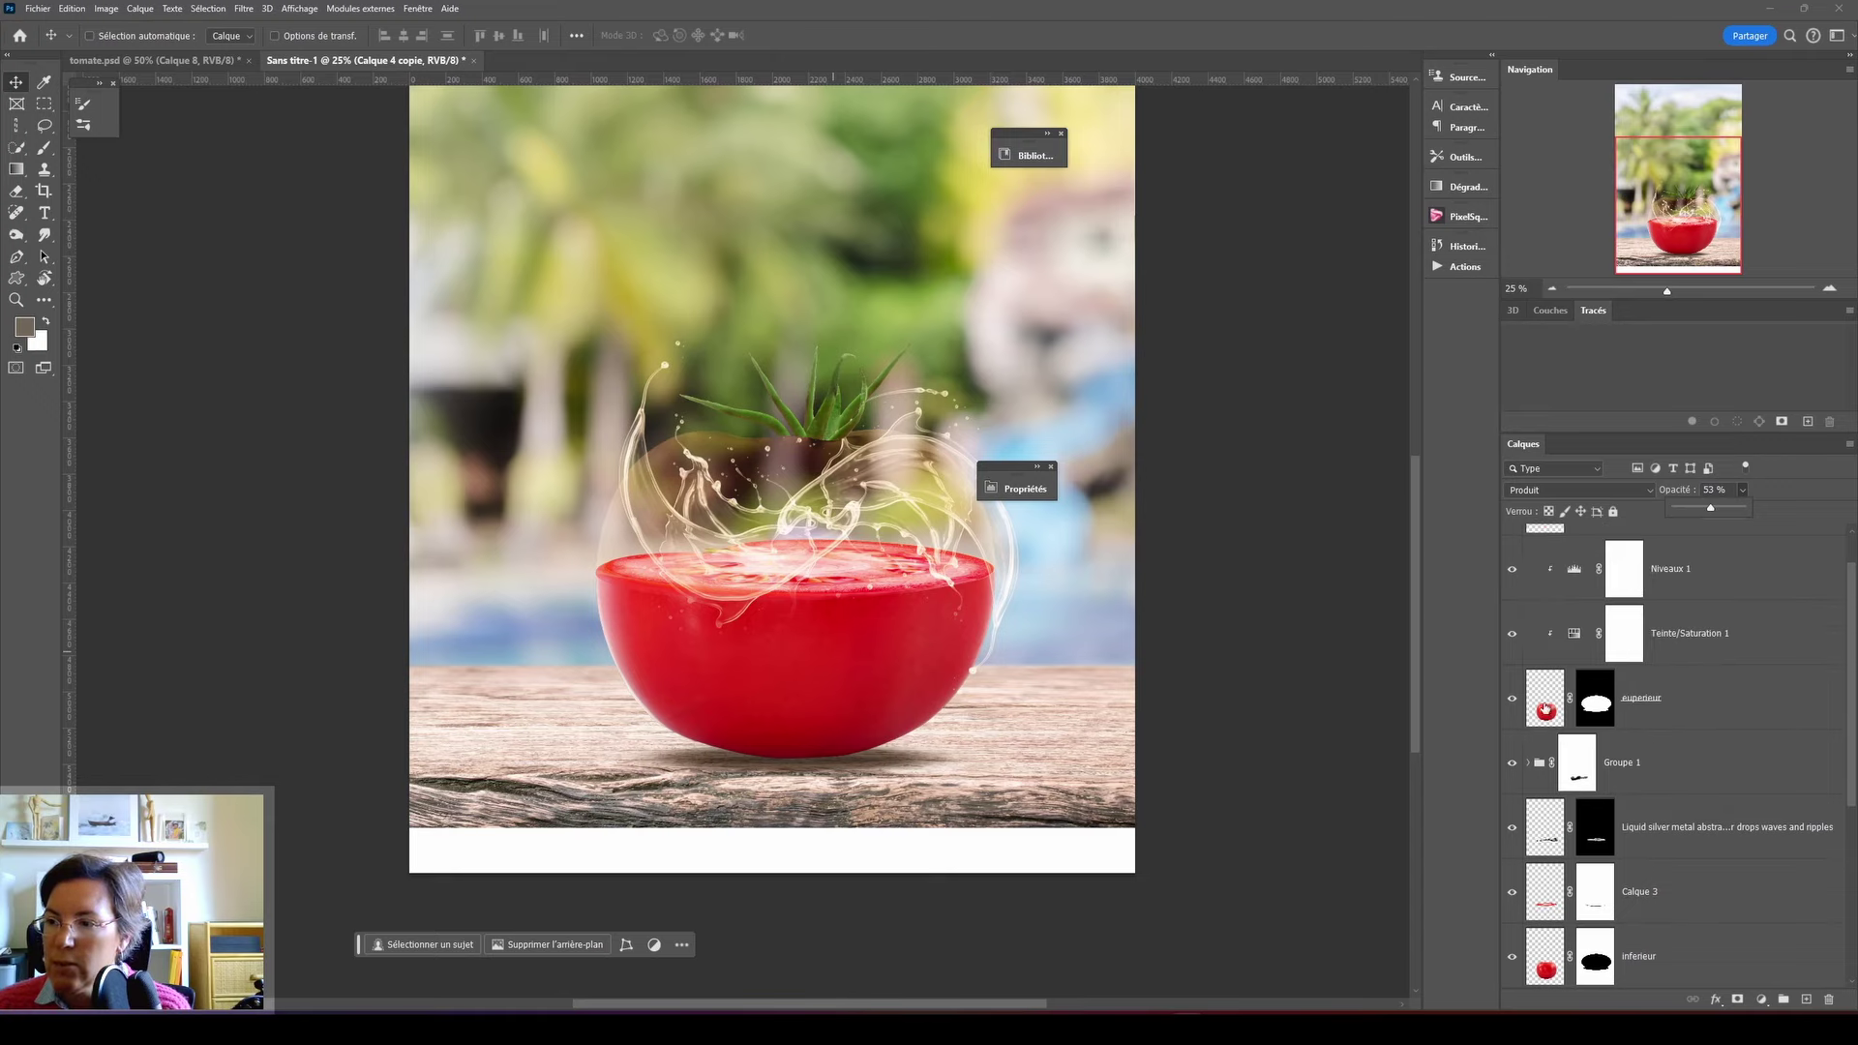
pyautogui.click(1545, 711)
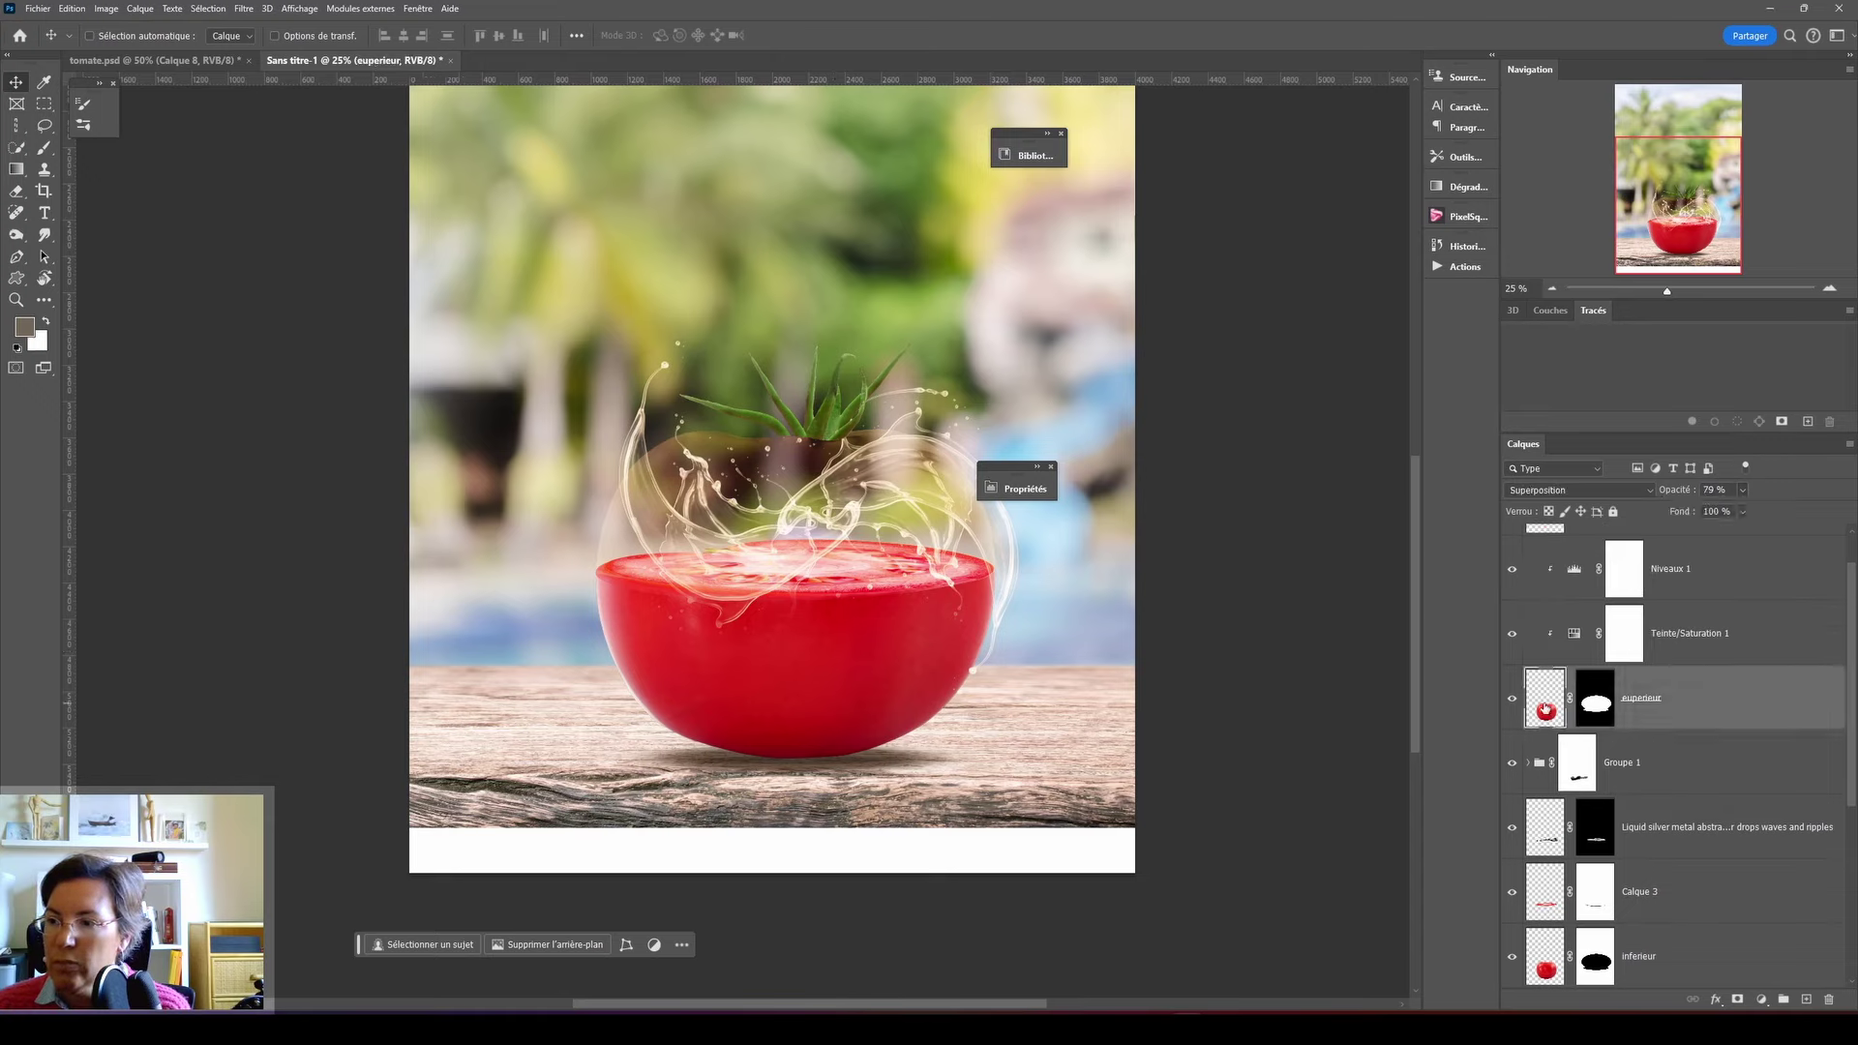
pyautogui.click(1743, 489)
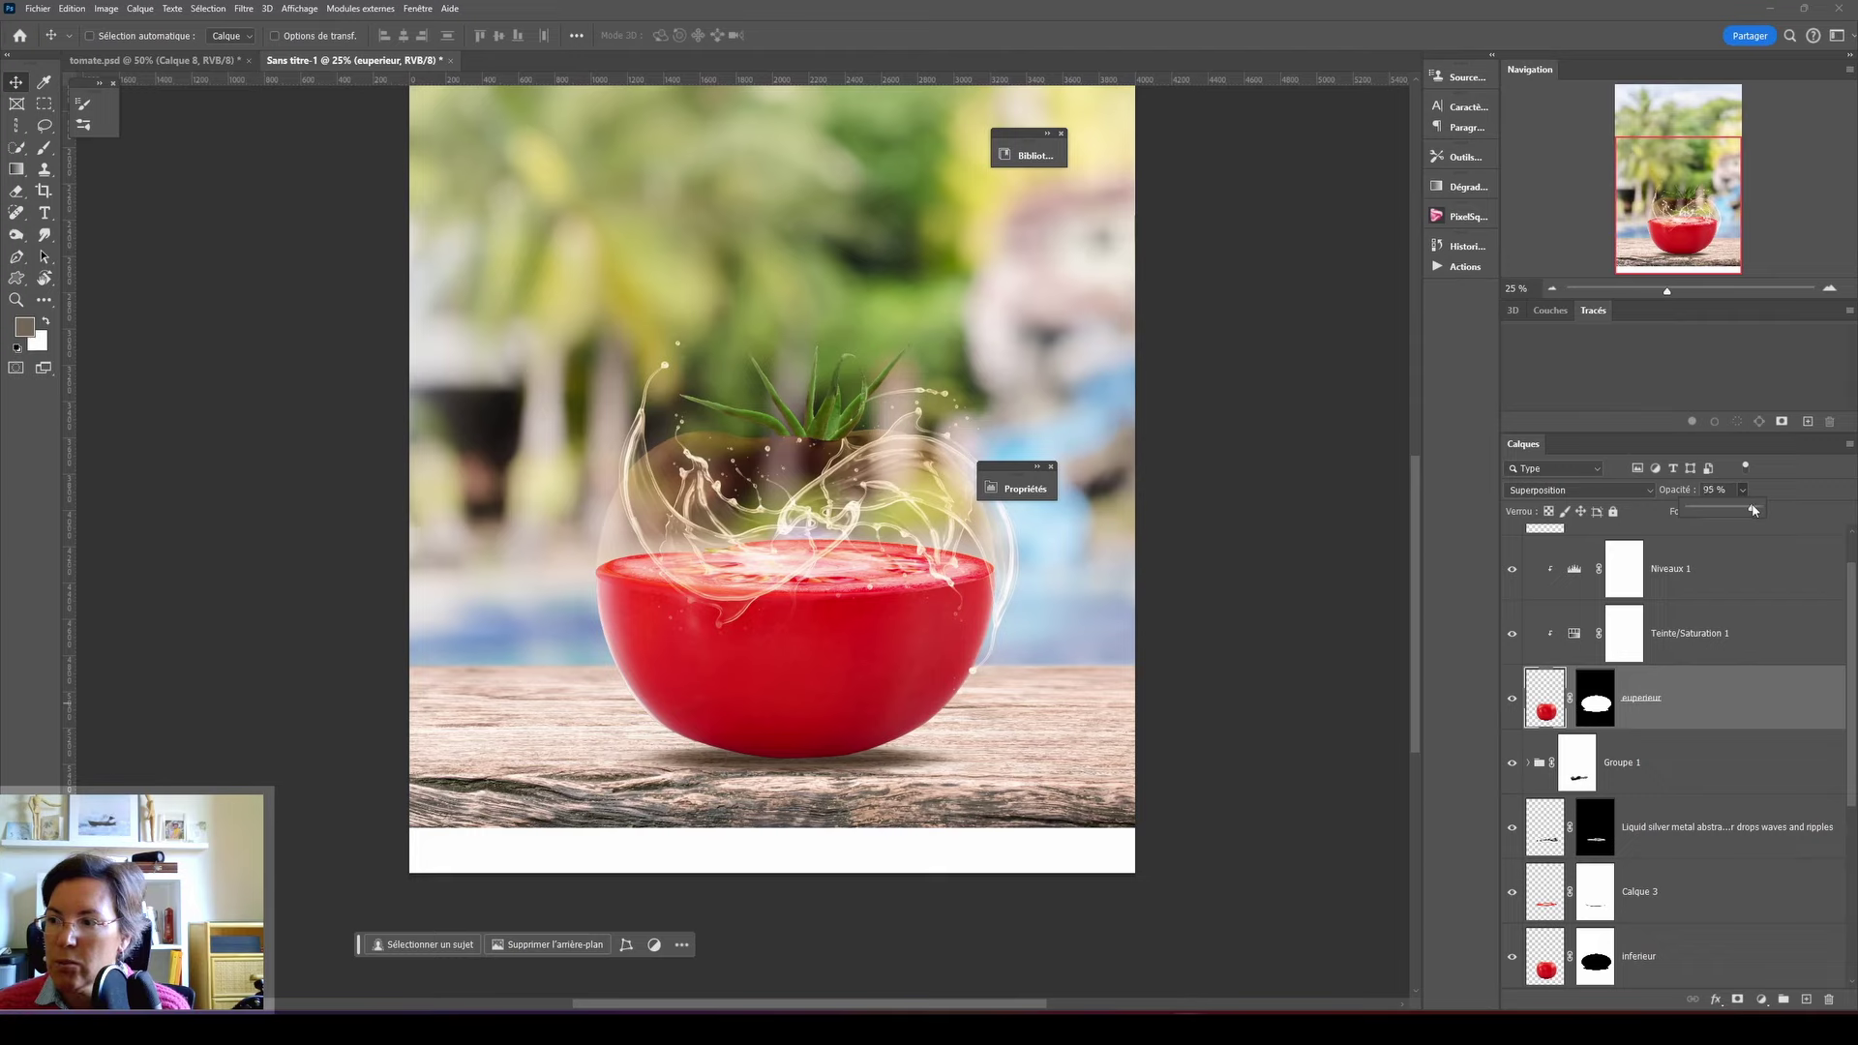
pyautogui.moveTo(1753, 510); pyautogui.dragTo(1760, 509)
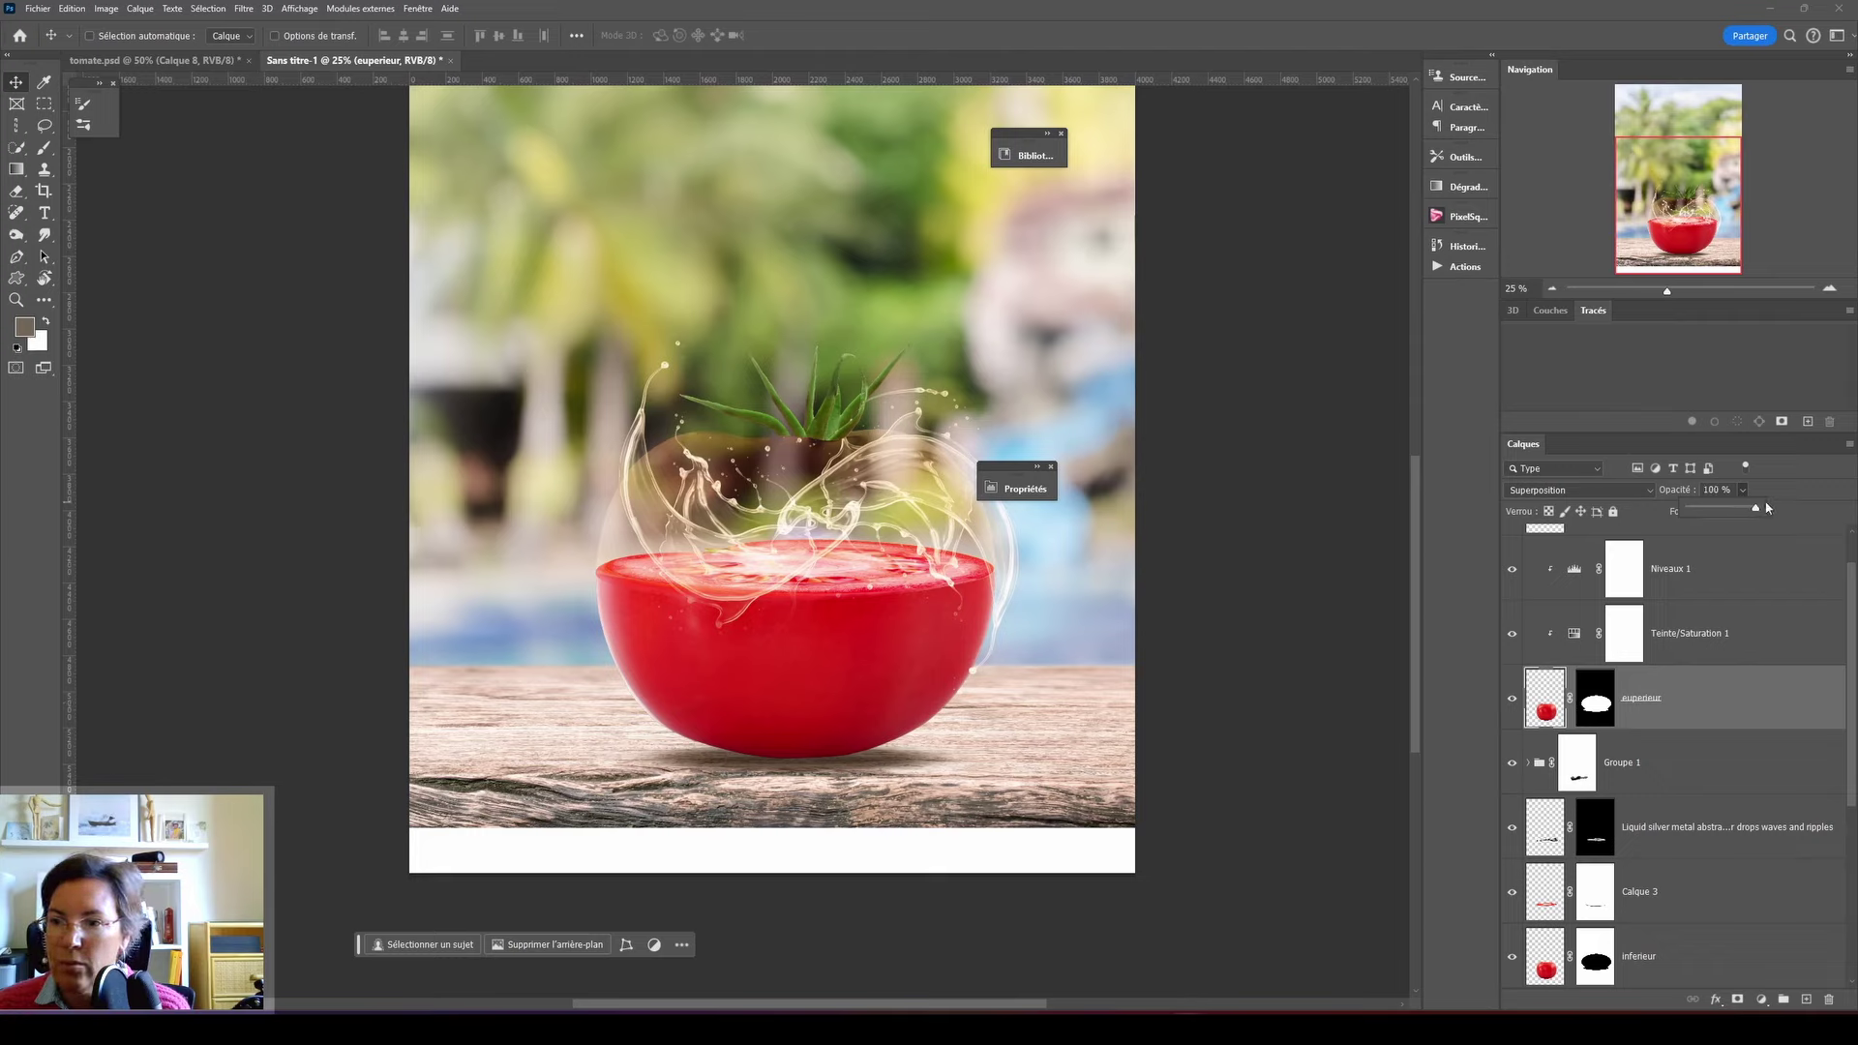
# - Set the Niveaux 1 input levels to 39 / 0.81 / 244 and collapse the Properties panel
pyautogui.click(1574, 634)
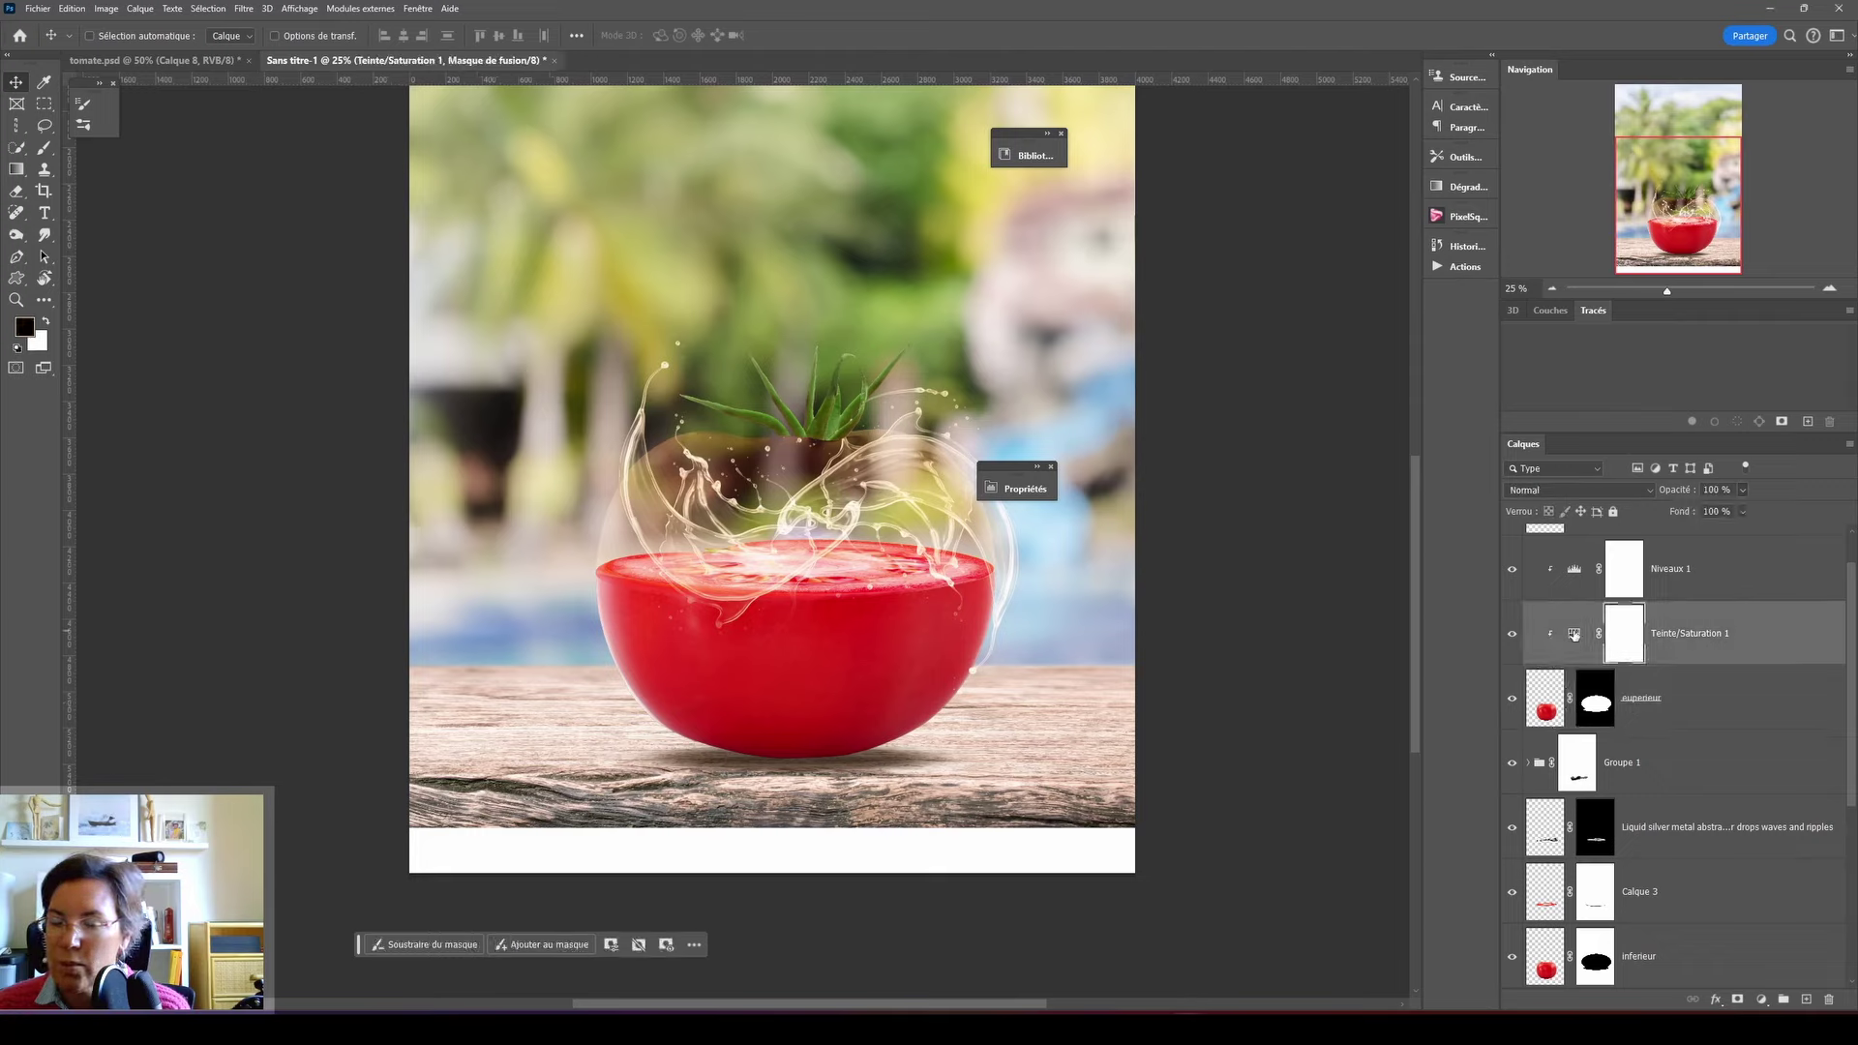
pyautogui.doubleClick(1554, 577)
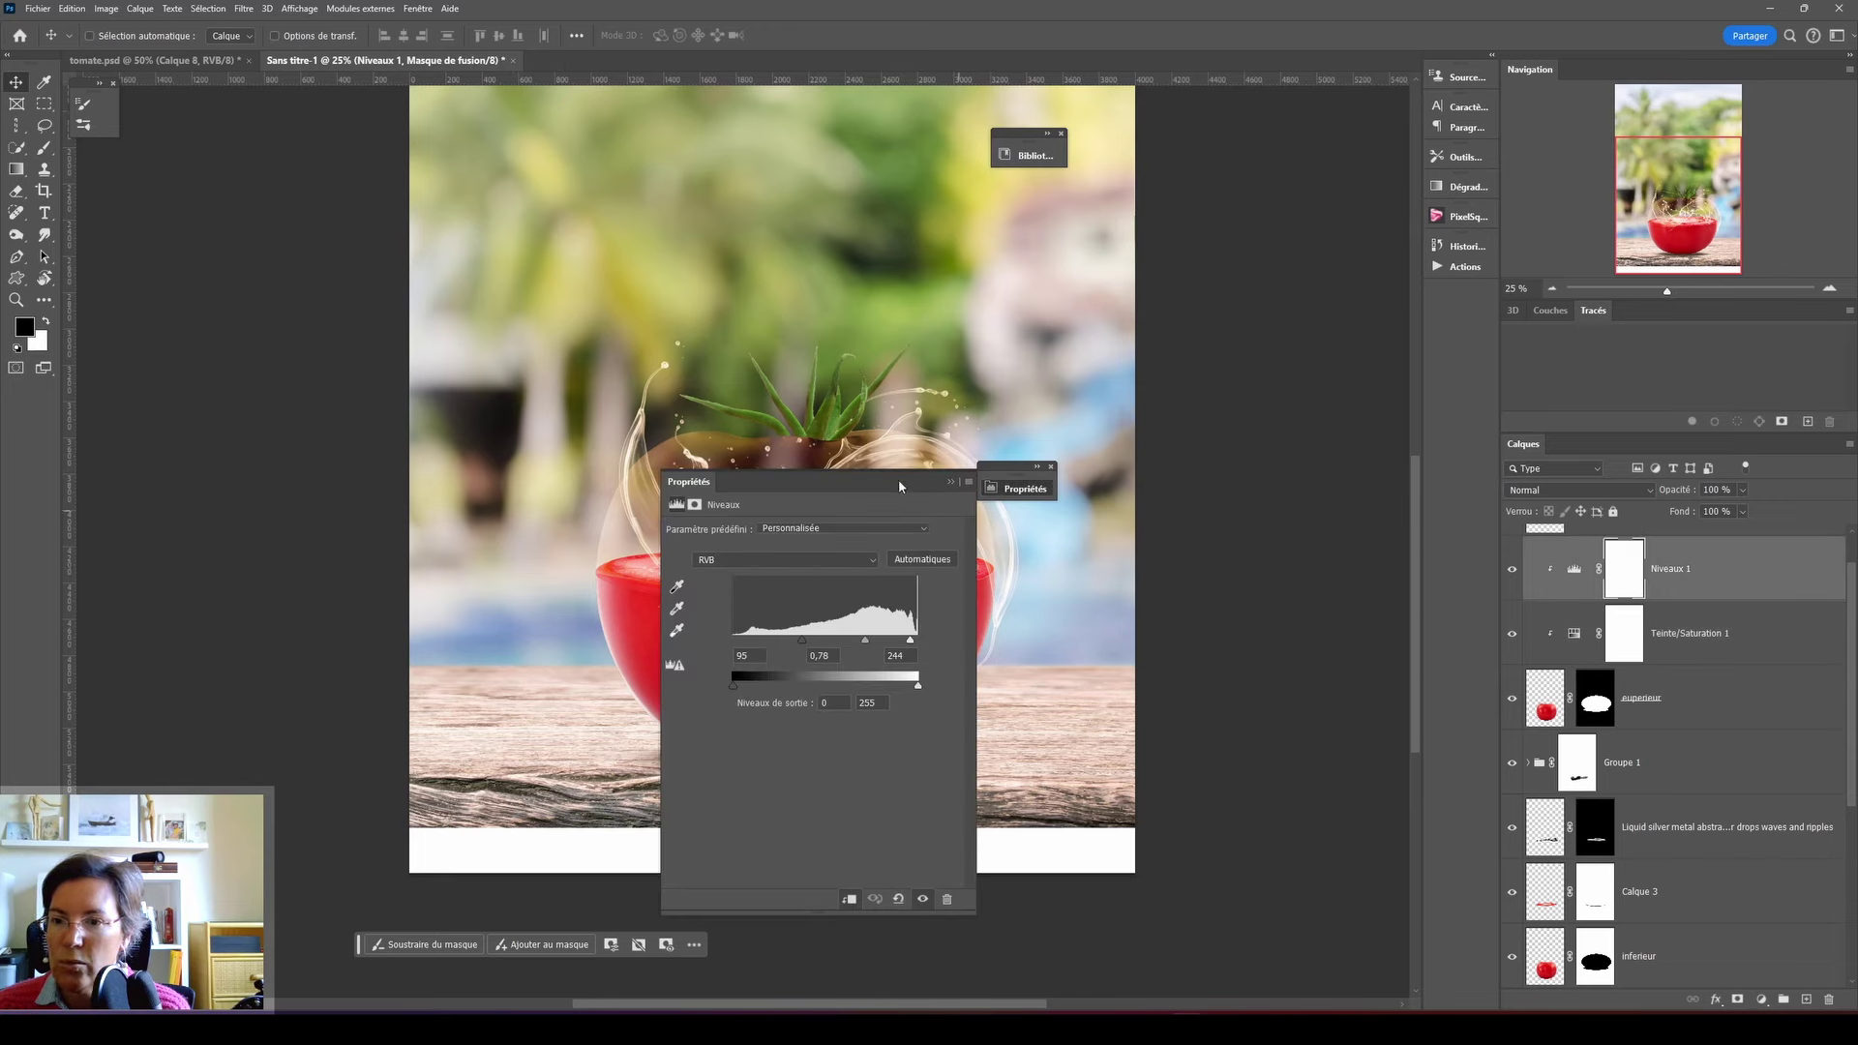
pyautogui.moveTo(898, 486)
pyautogui.mouseDown()
pyautogui.moveTo(1220, 426)
pyautogui.moveTo(1266, 385)
pyautogui.mouseUp()
pyautogui.moveTo(1171, 552); pyautogui.dragTo(1142, 553)
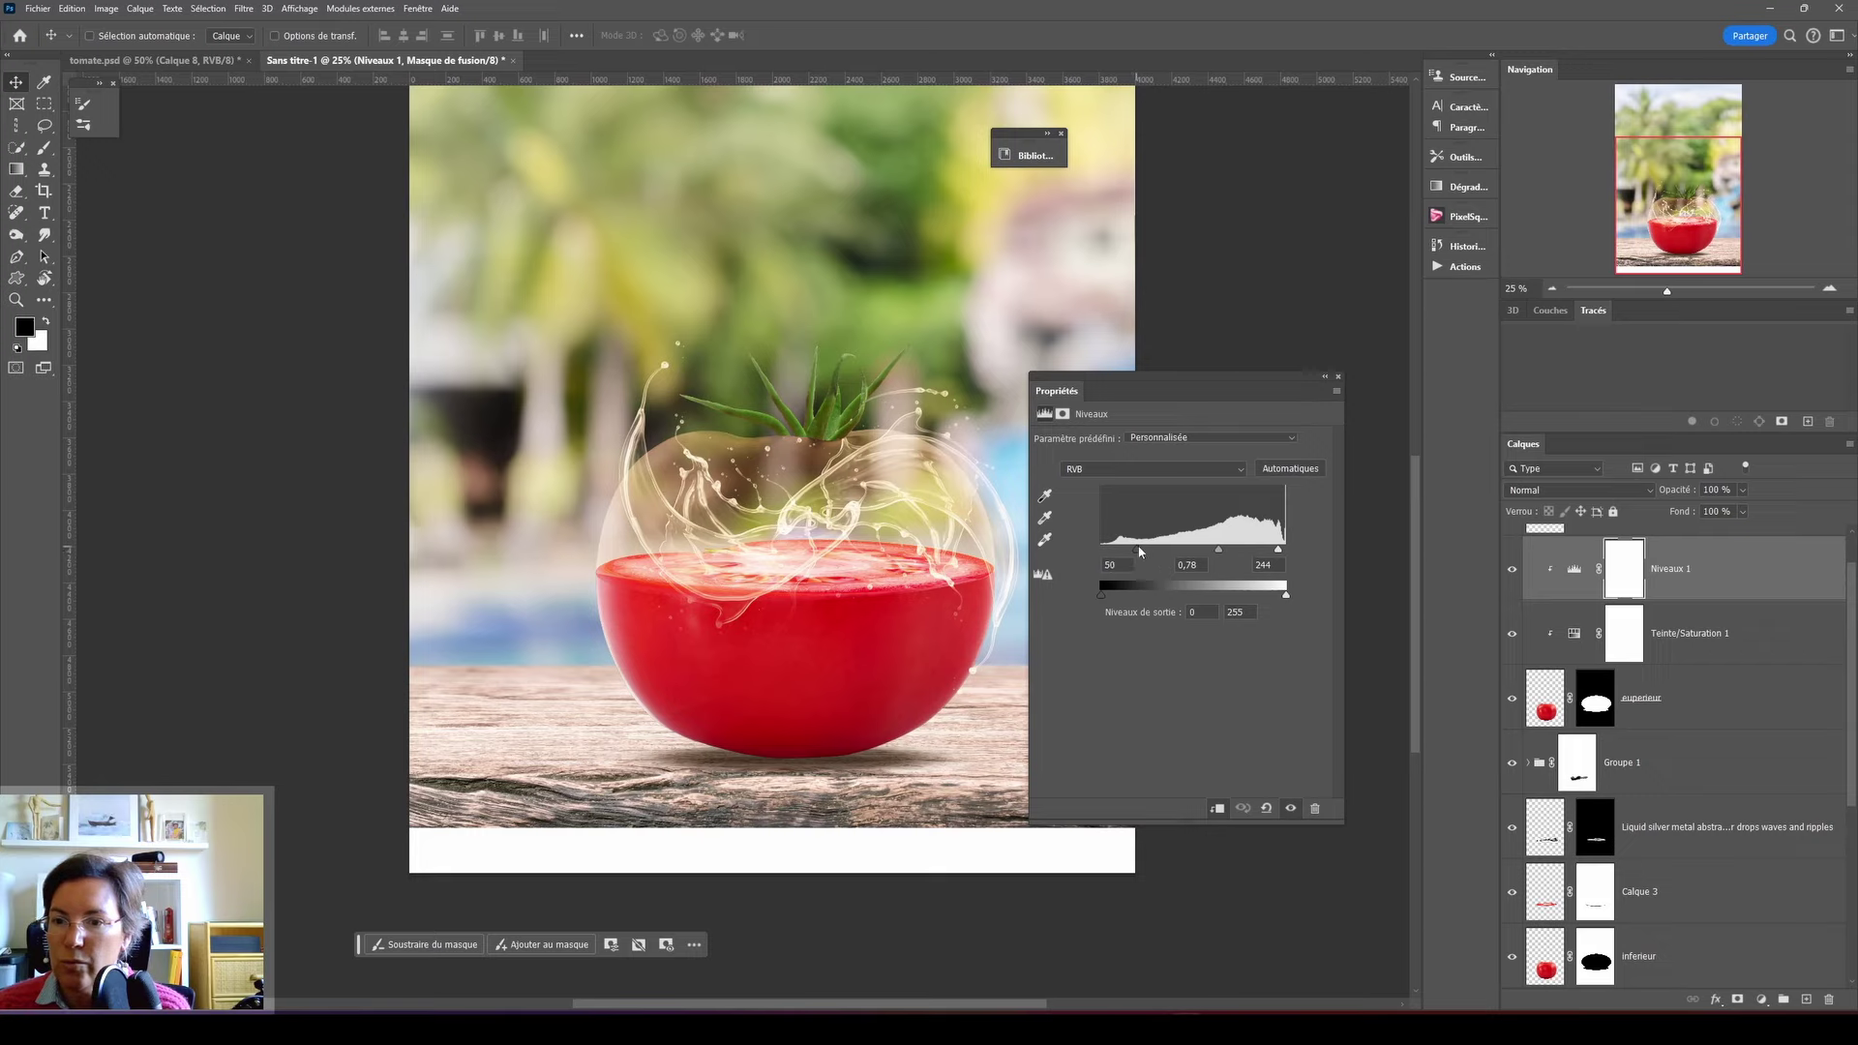
pyautogui.moveTo(1140, 552); pyautogui.dragTo(1215, 553)
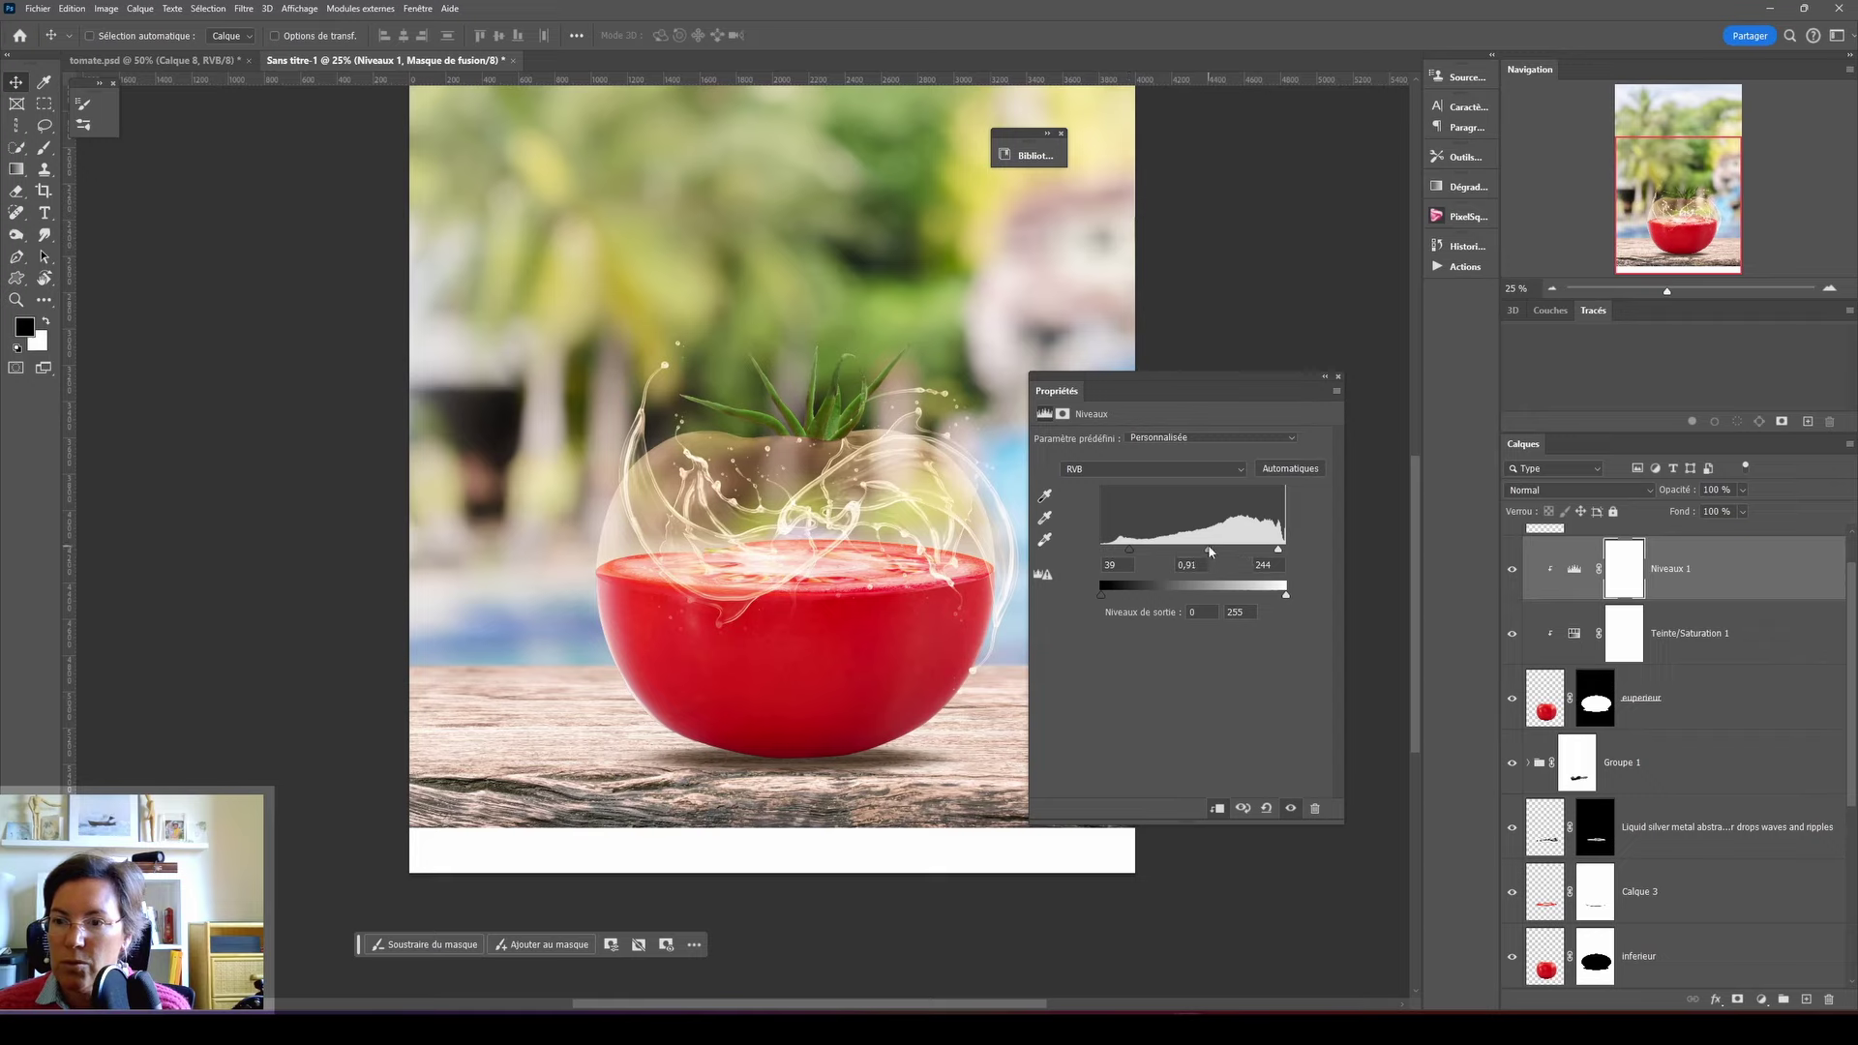
pyautogui.click(1324, 376)
# - Select Calque 2 and stamp all visible layers into a new top layer, Calque 5
pyautogui.scroll(1, 1698, 656)
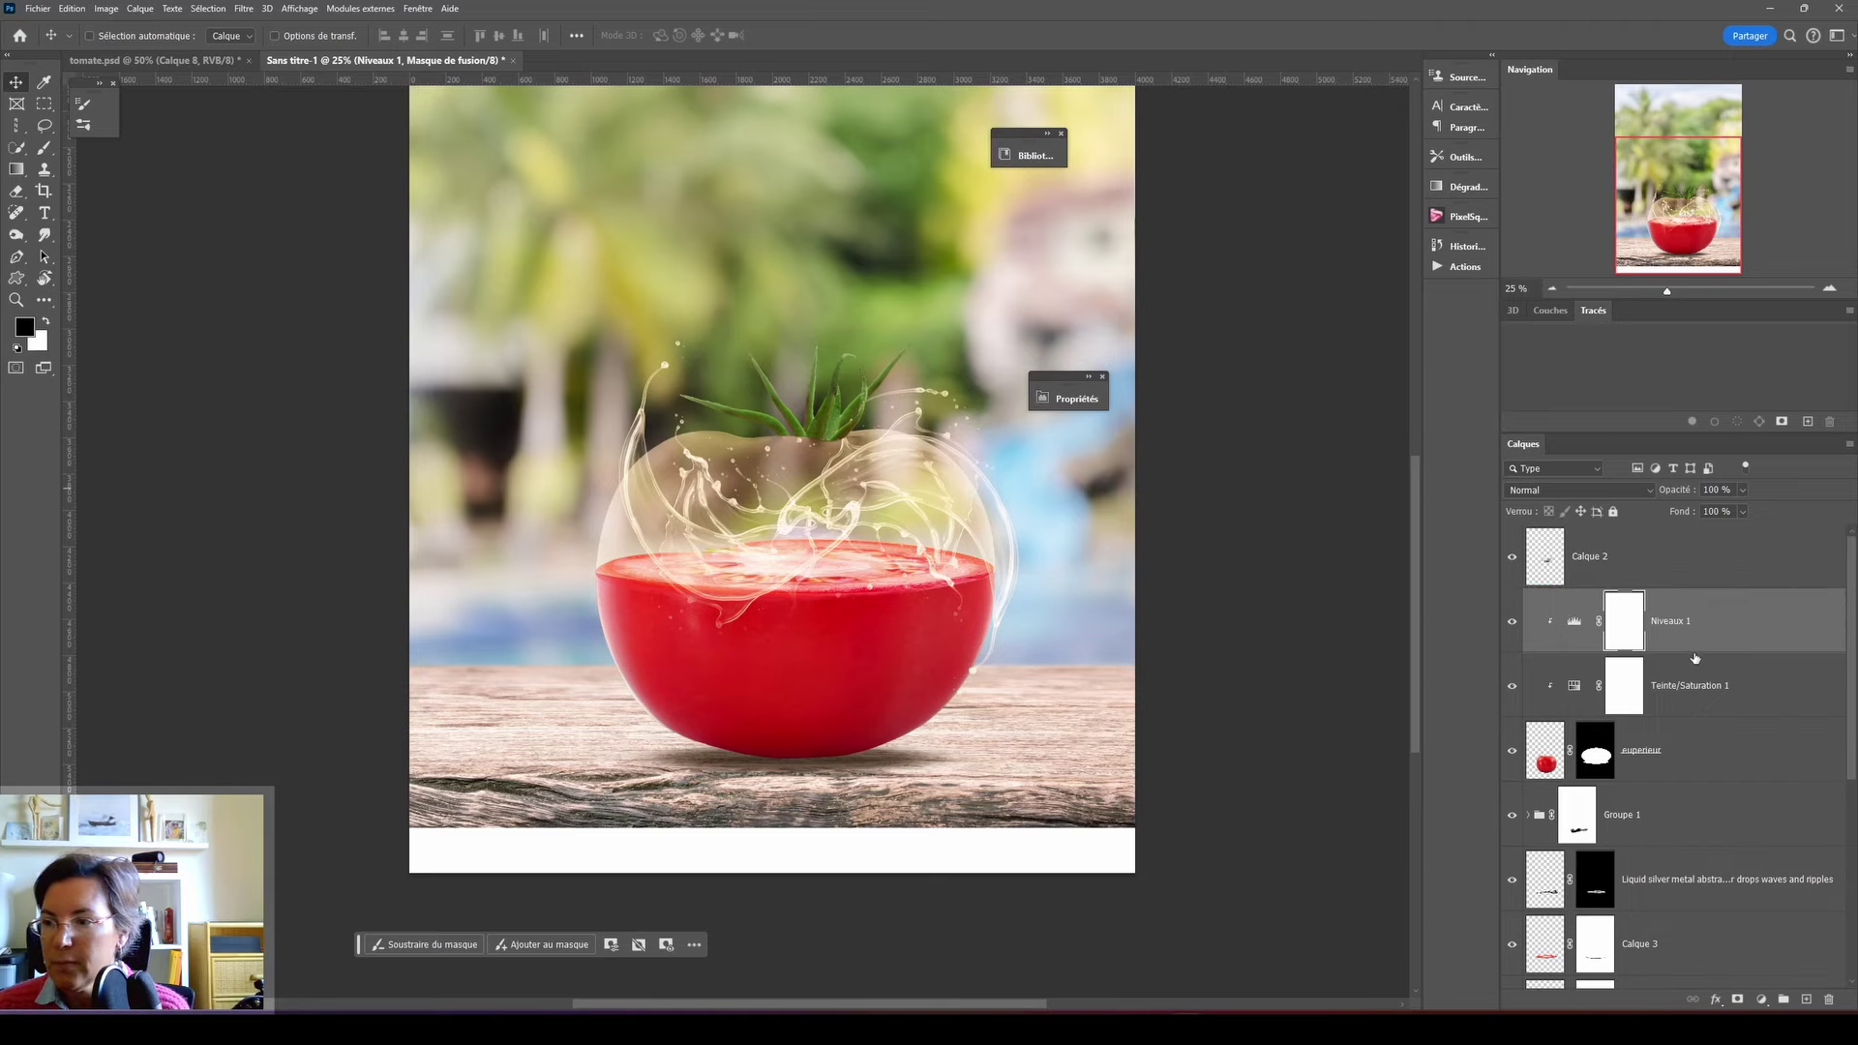
pyautogui.click(1674, 571)
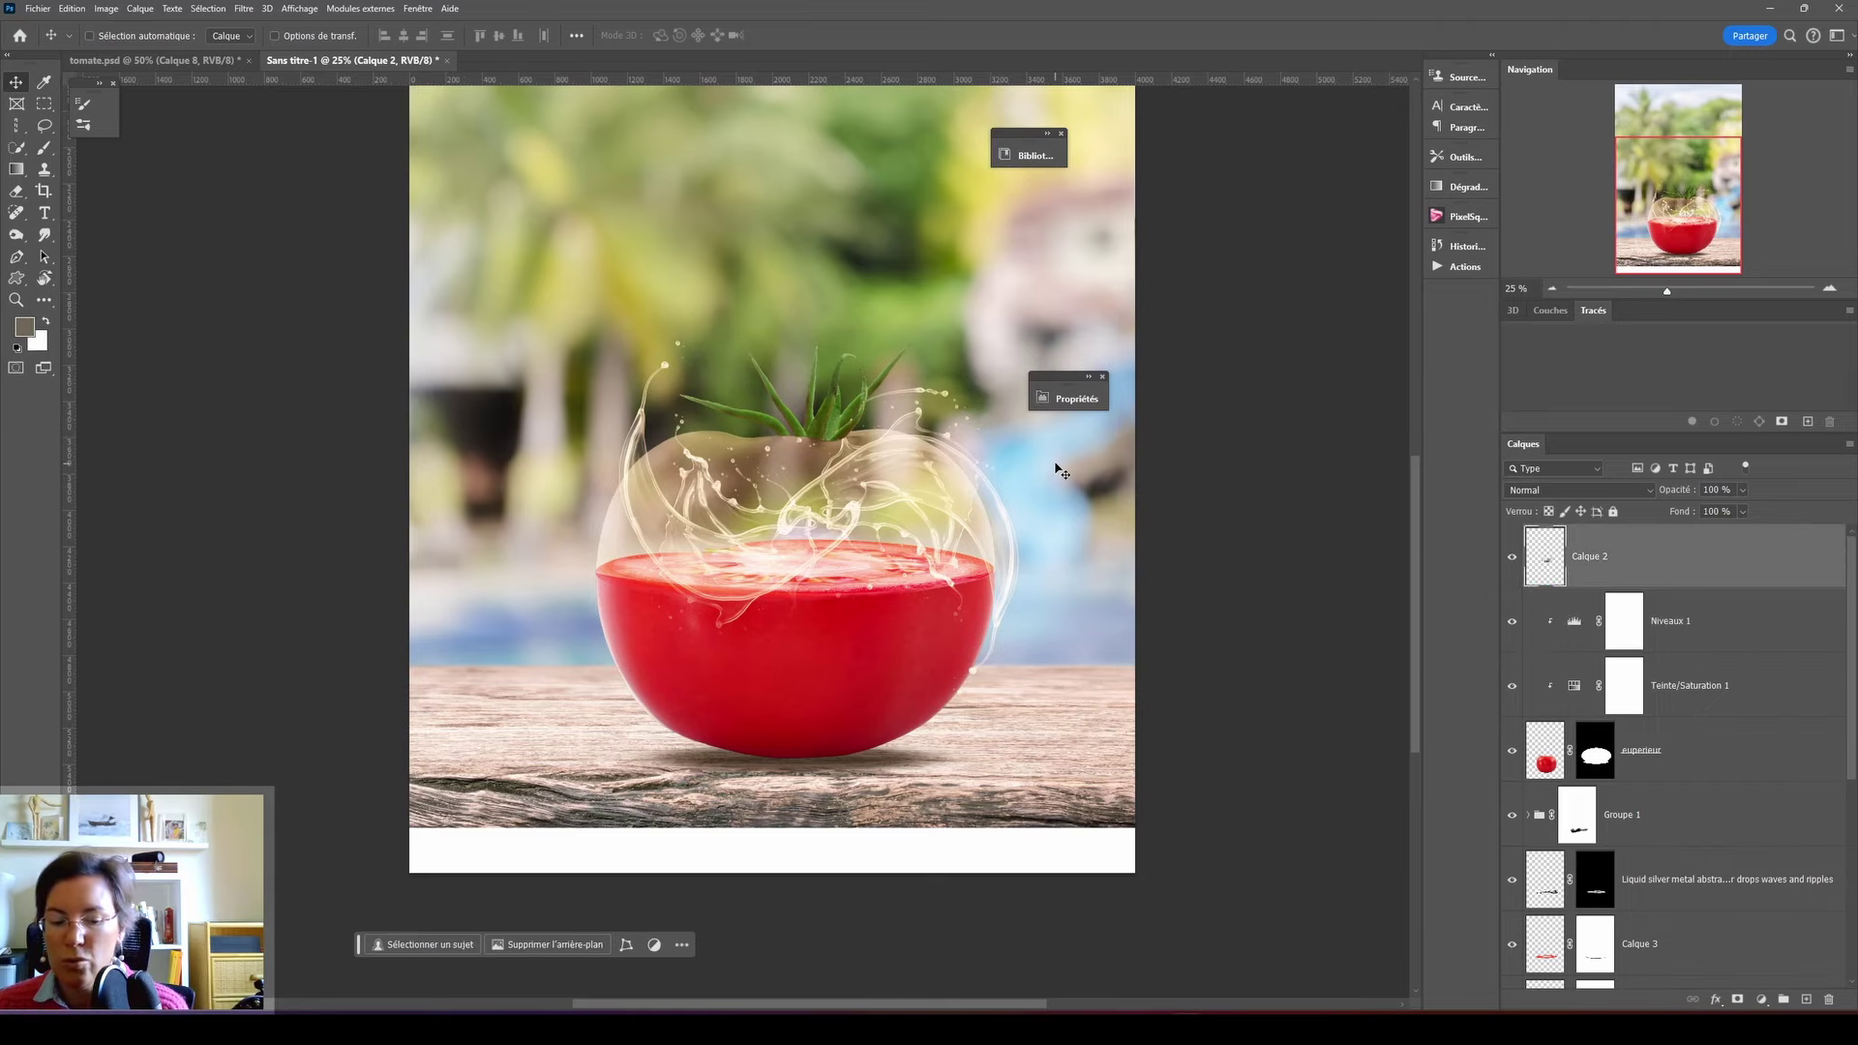
pyautogui.hotkey('ctrl', '-')
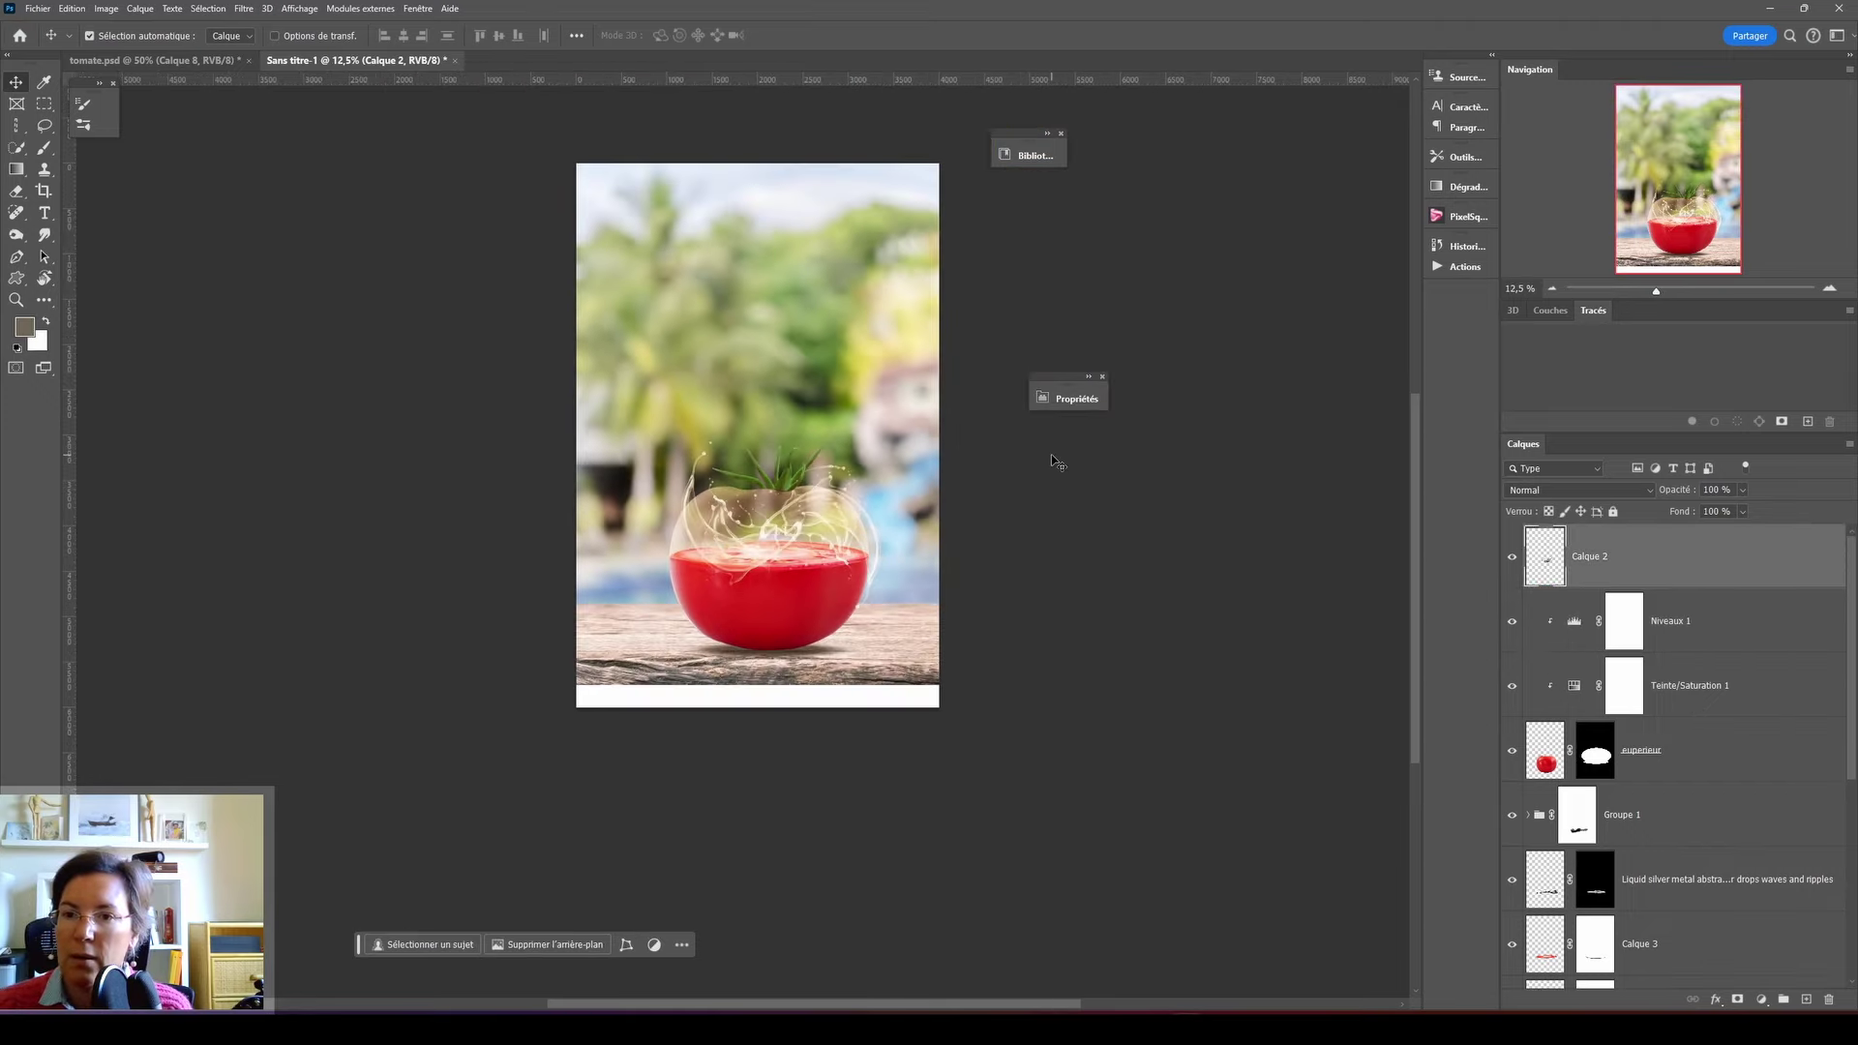
pyautogui.moveTo(808, 385); pyautogui.dragTo(791, 457)
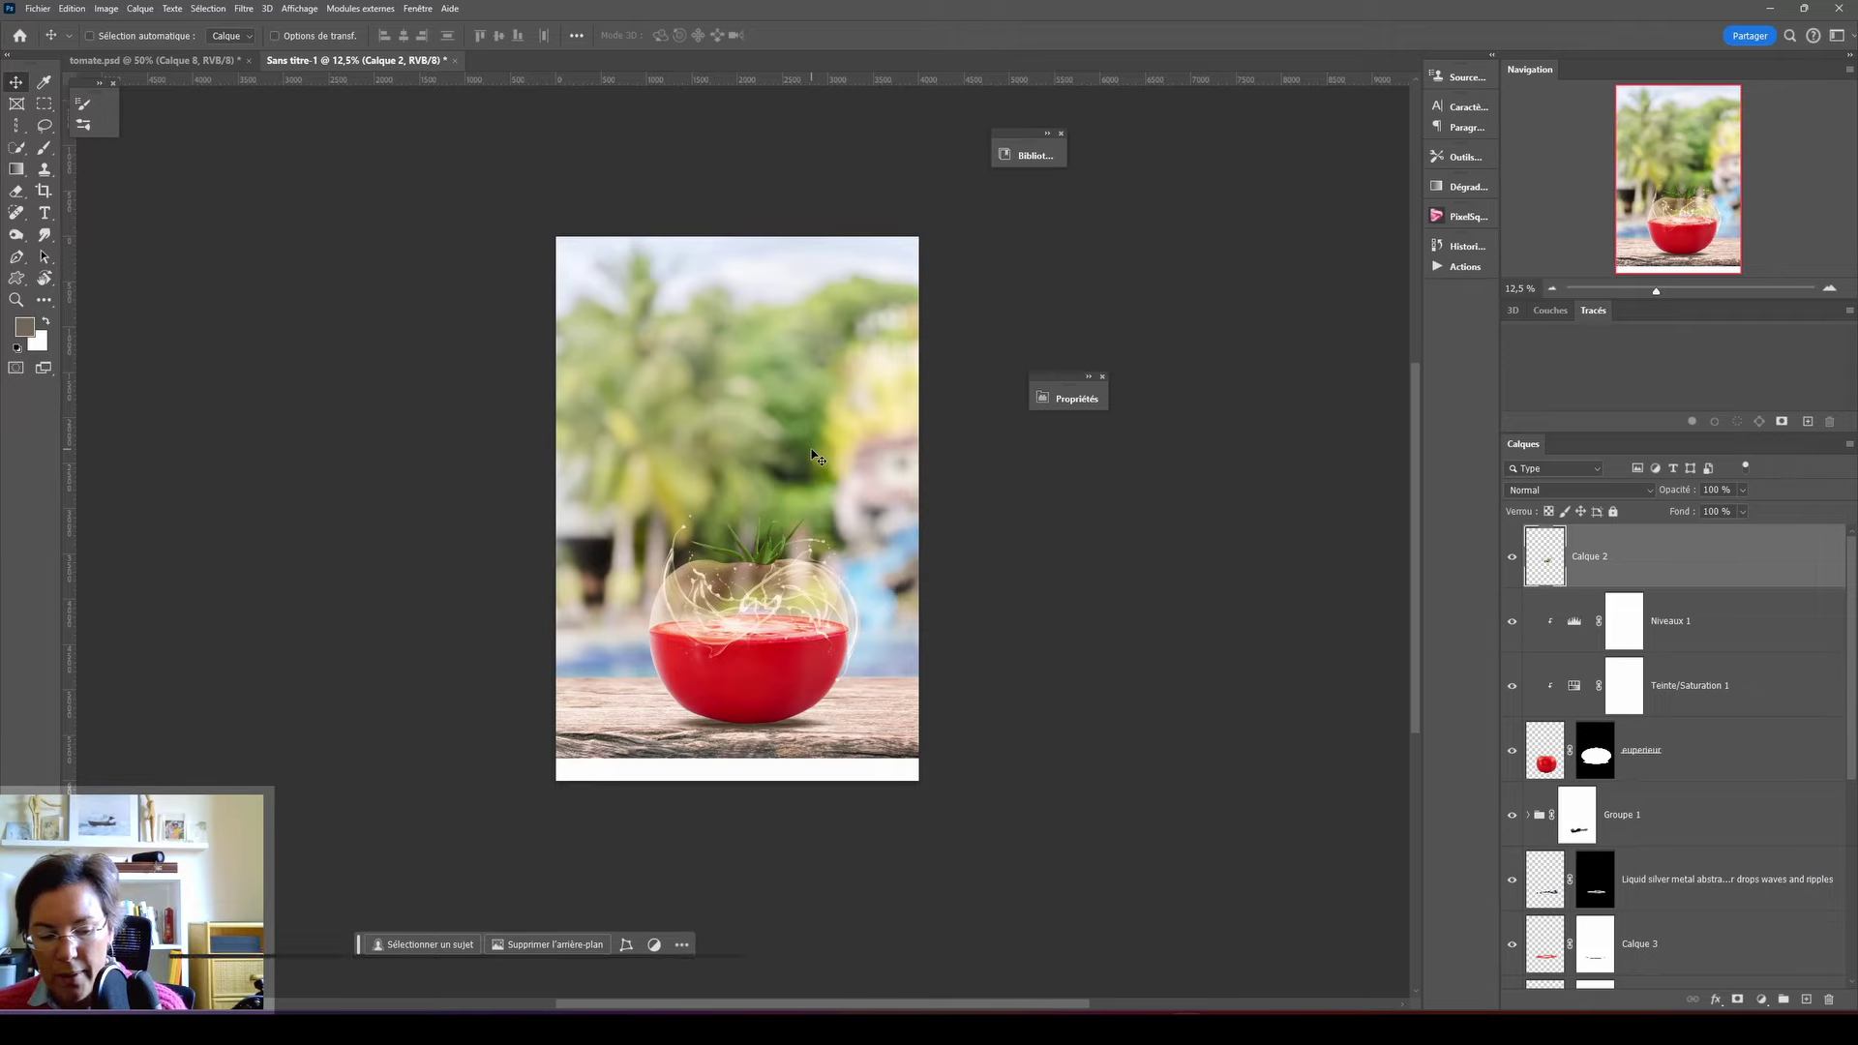
pyautogui.press('ctrl')
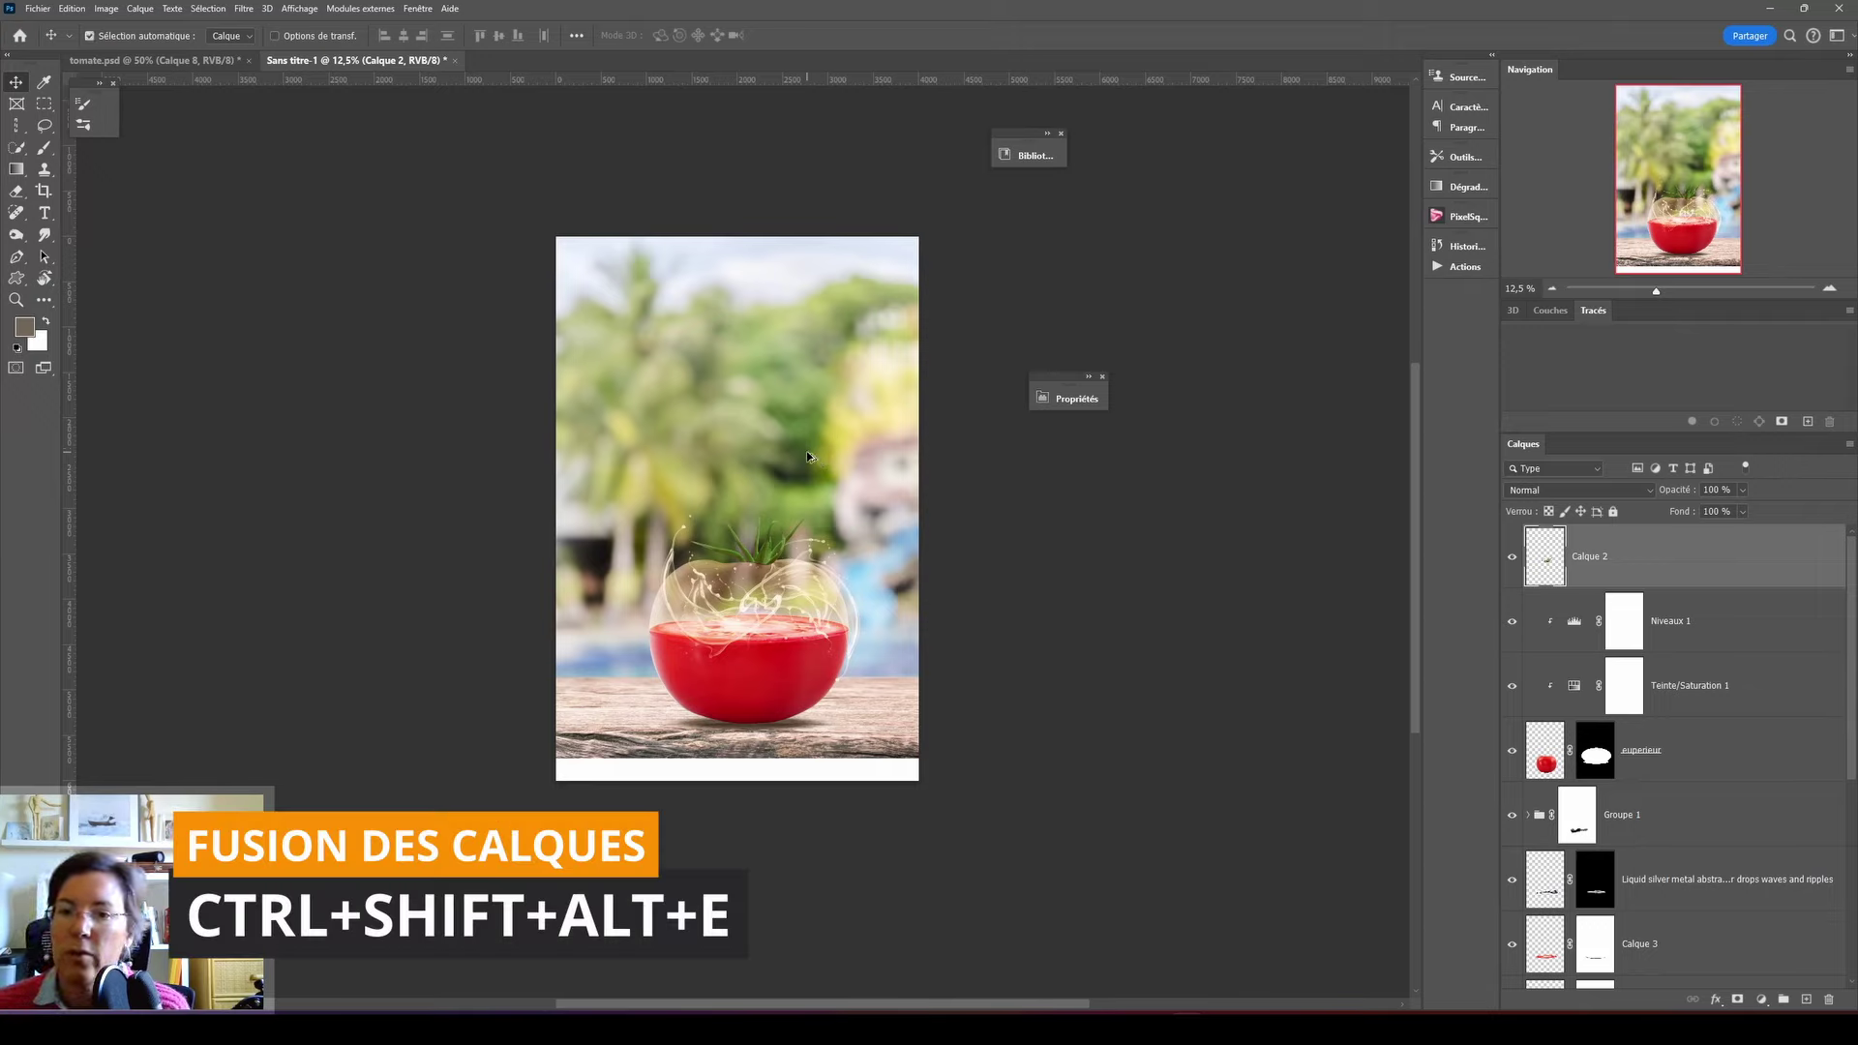
pyautogui.hotkey('ctrl', 'shift', 'alt', 'e')
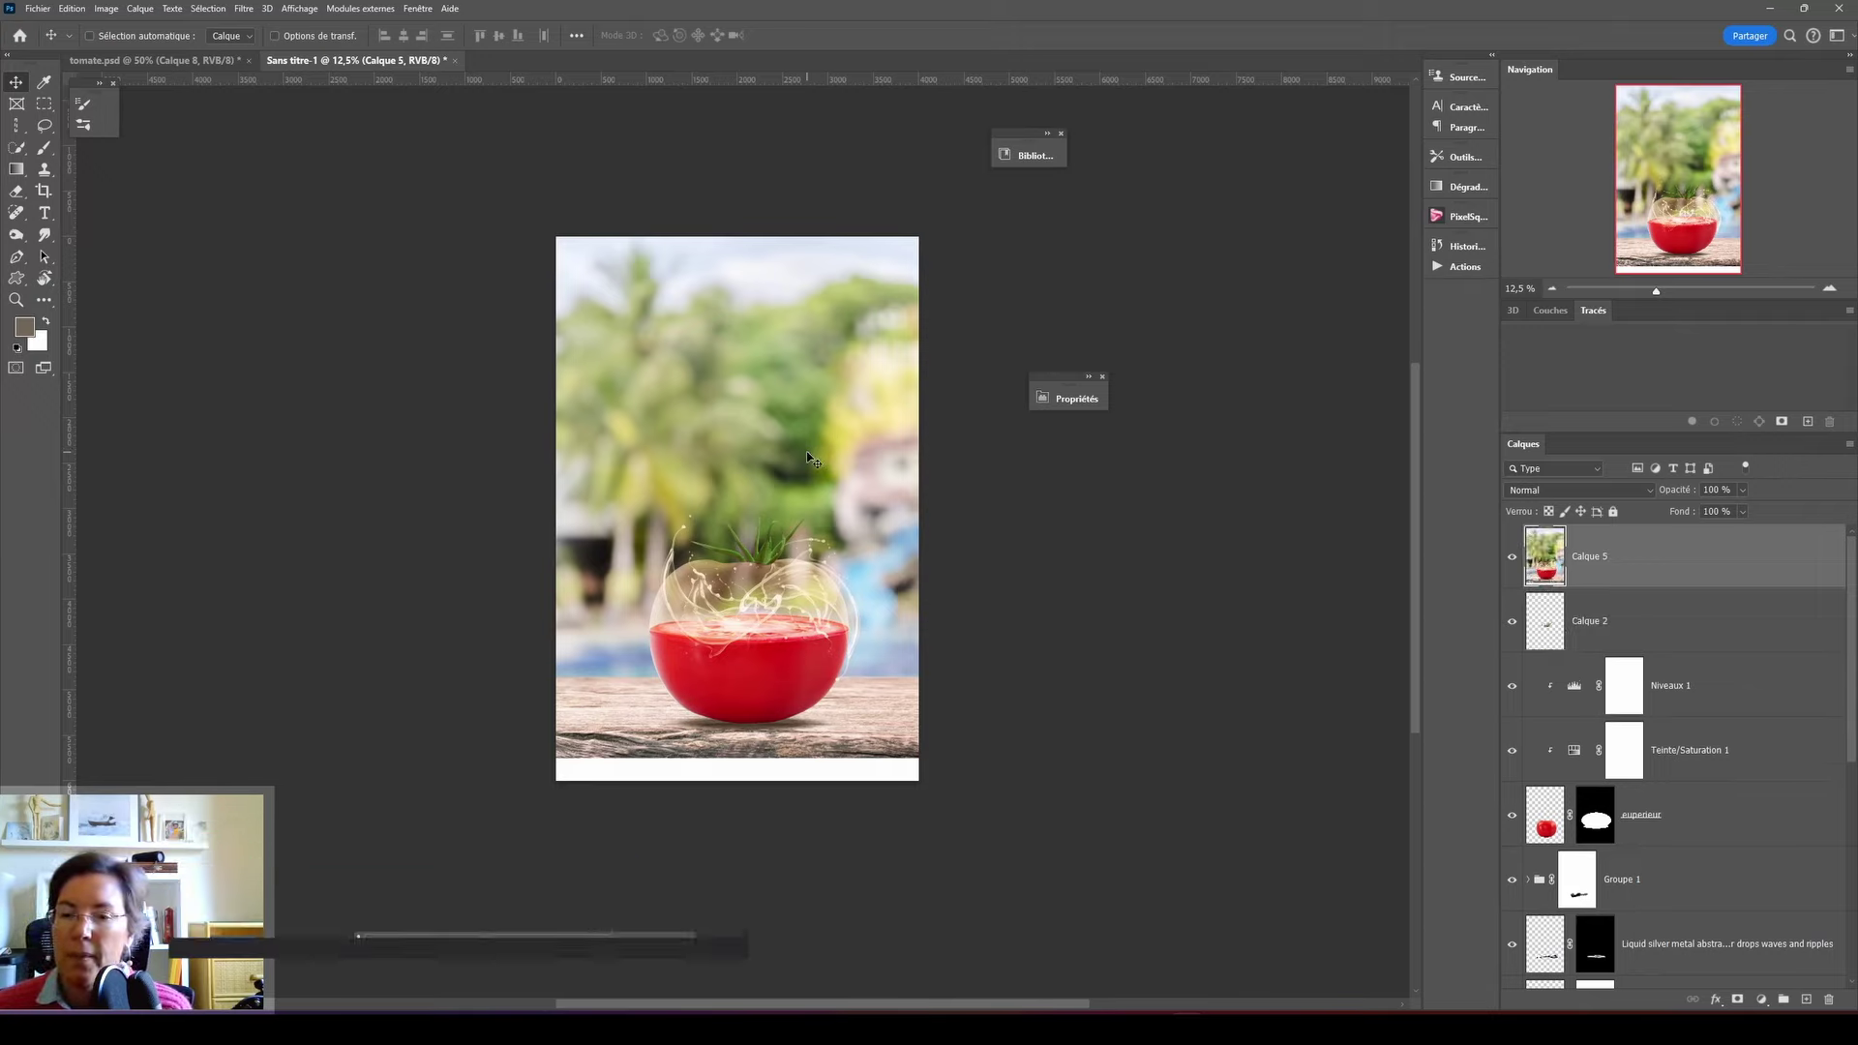
pyautogui.click(49, 192)
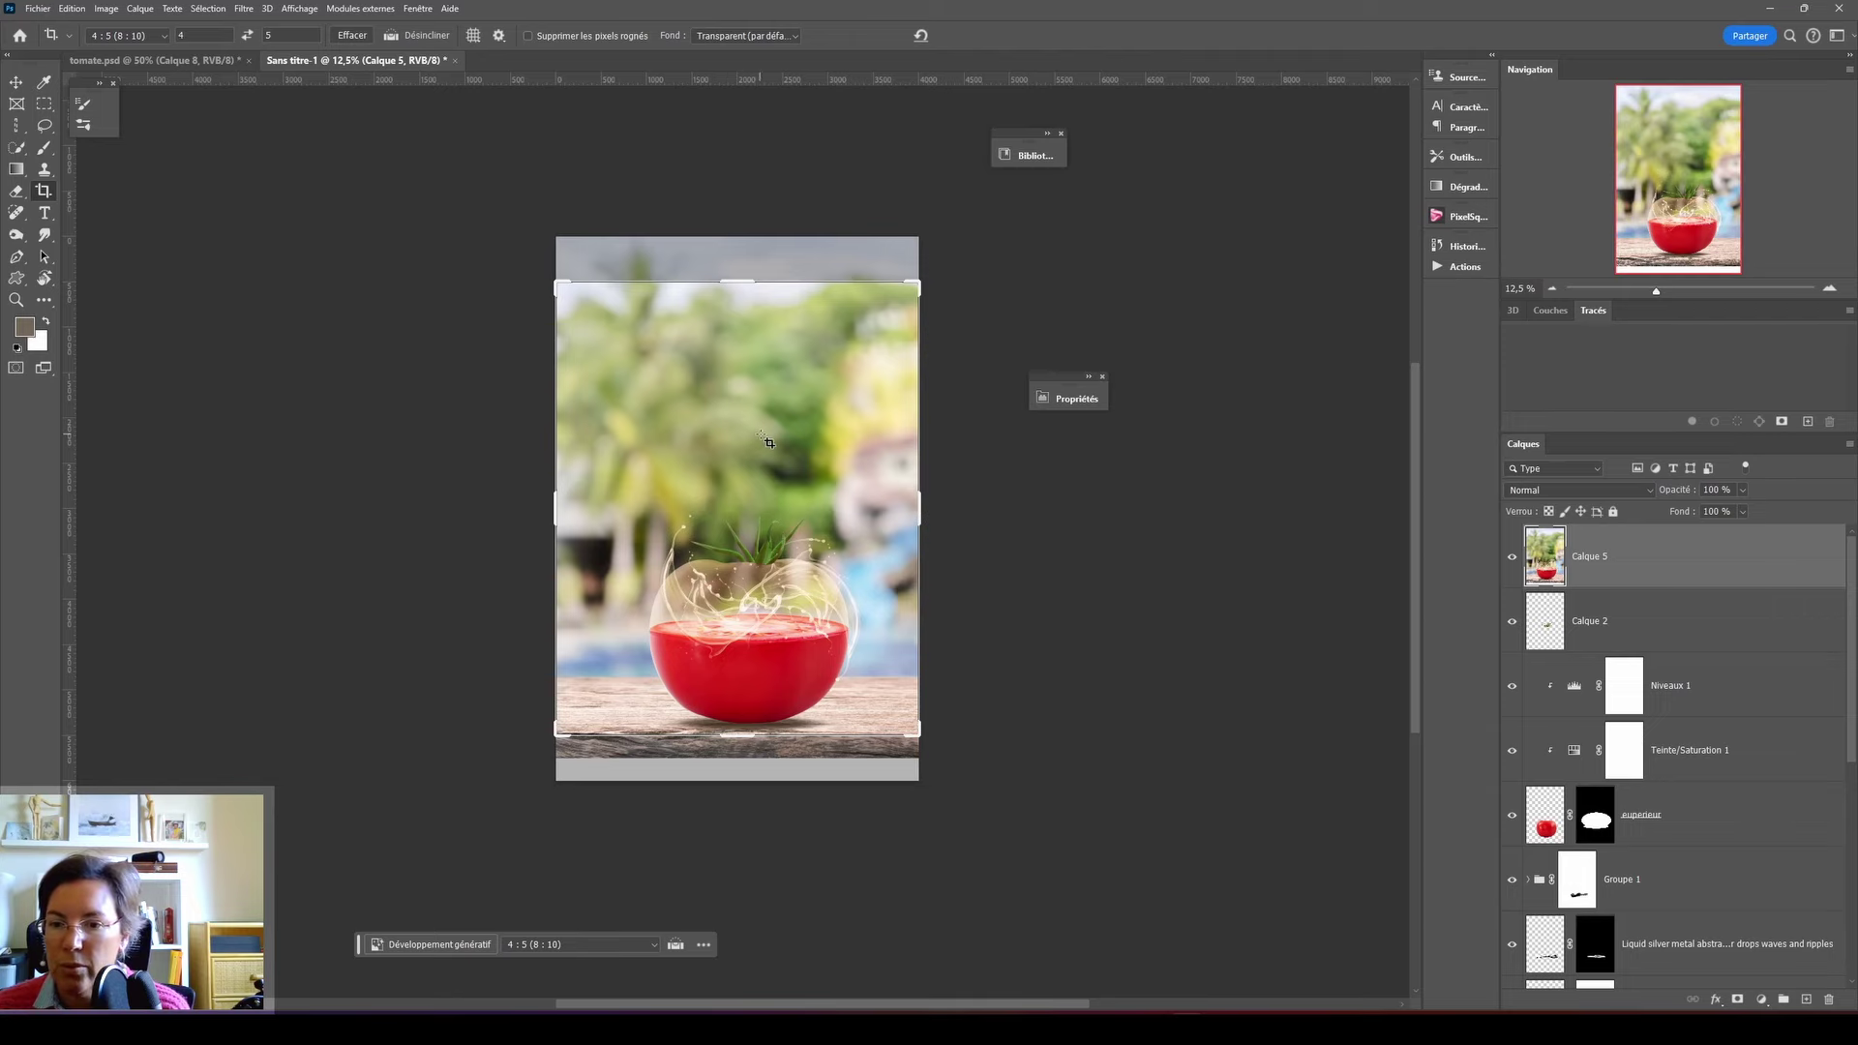
# - Crop the image to a 4:5 frame with the top edge lowered
pyautogui.moveTo(771, 443); pyautogui.dragTo(758, 471)
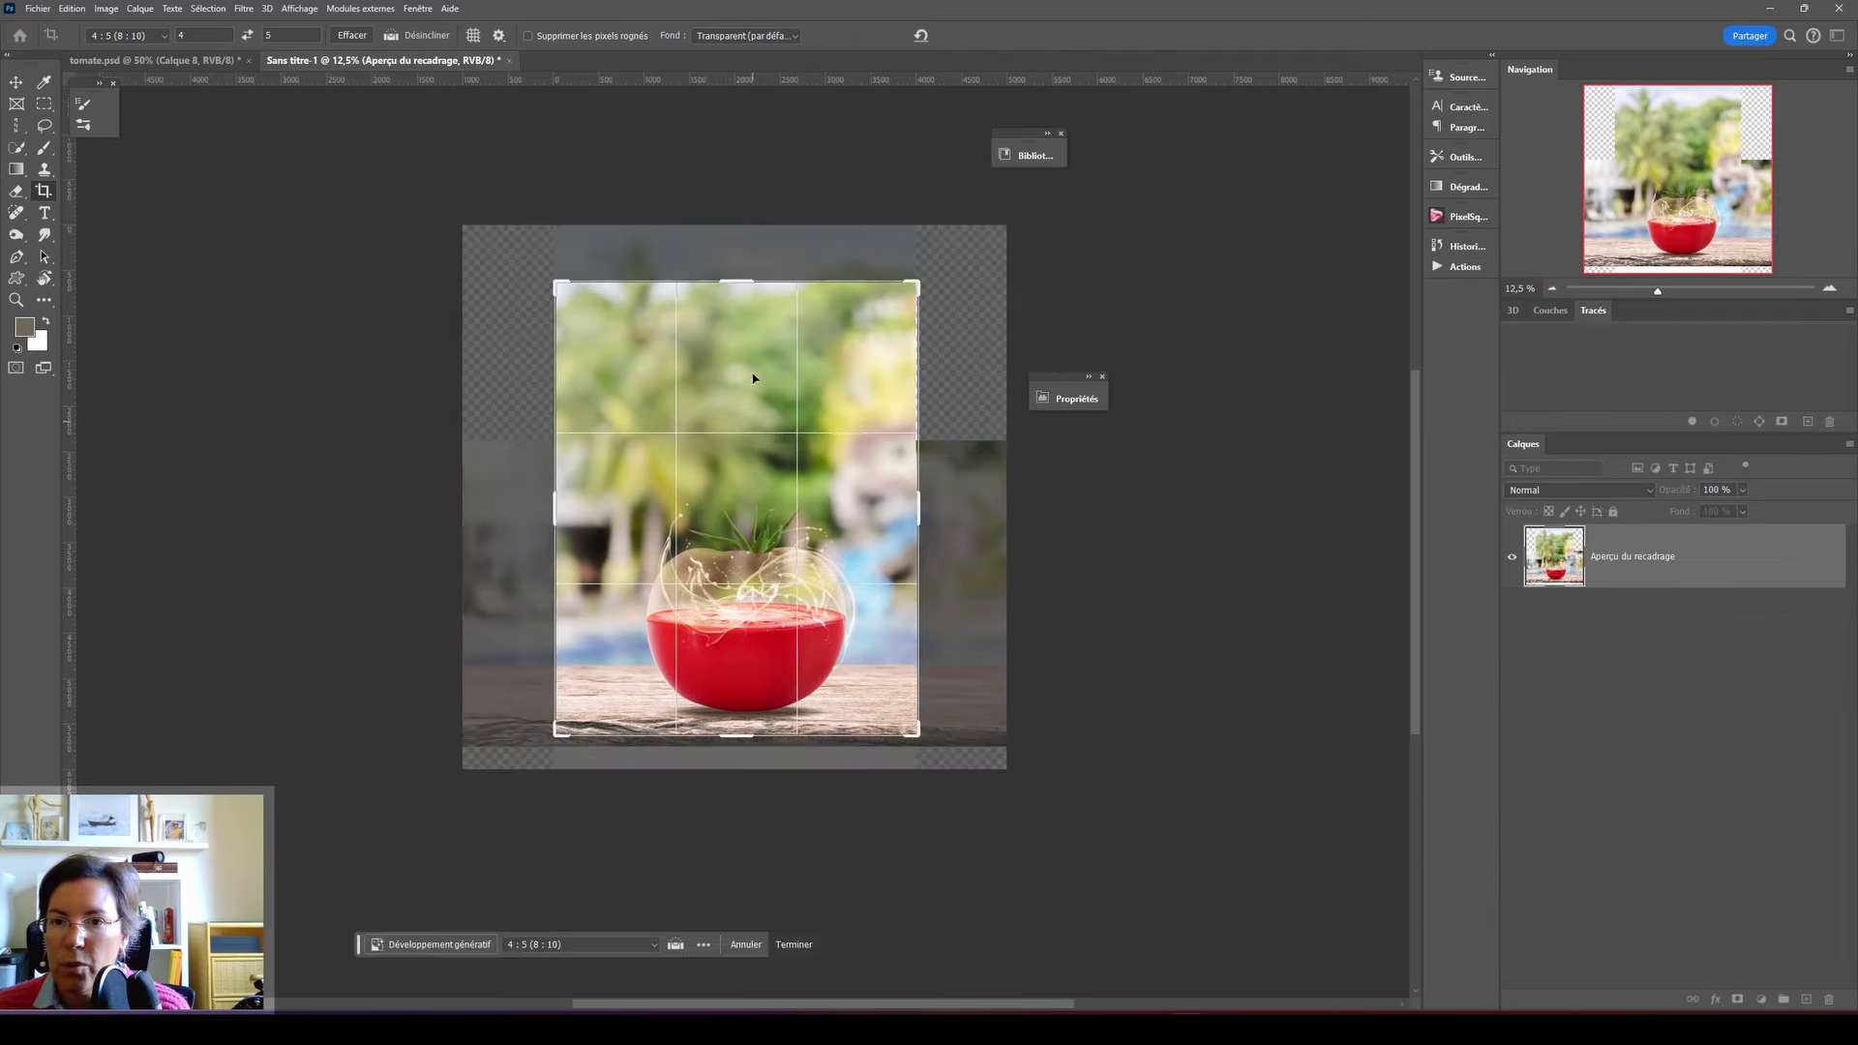
pyautogui.moveTo(735, 275); pyautogui.dragTo(740, 296)
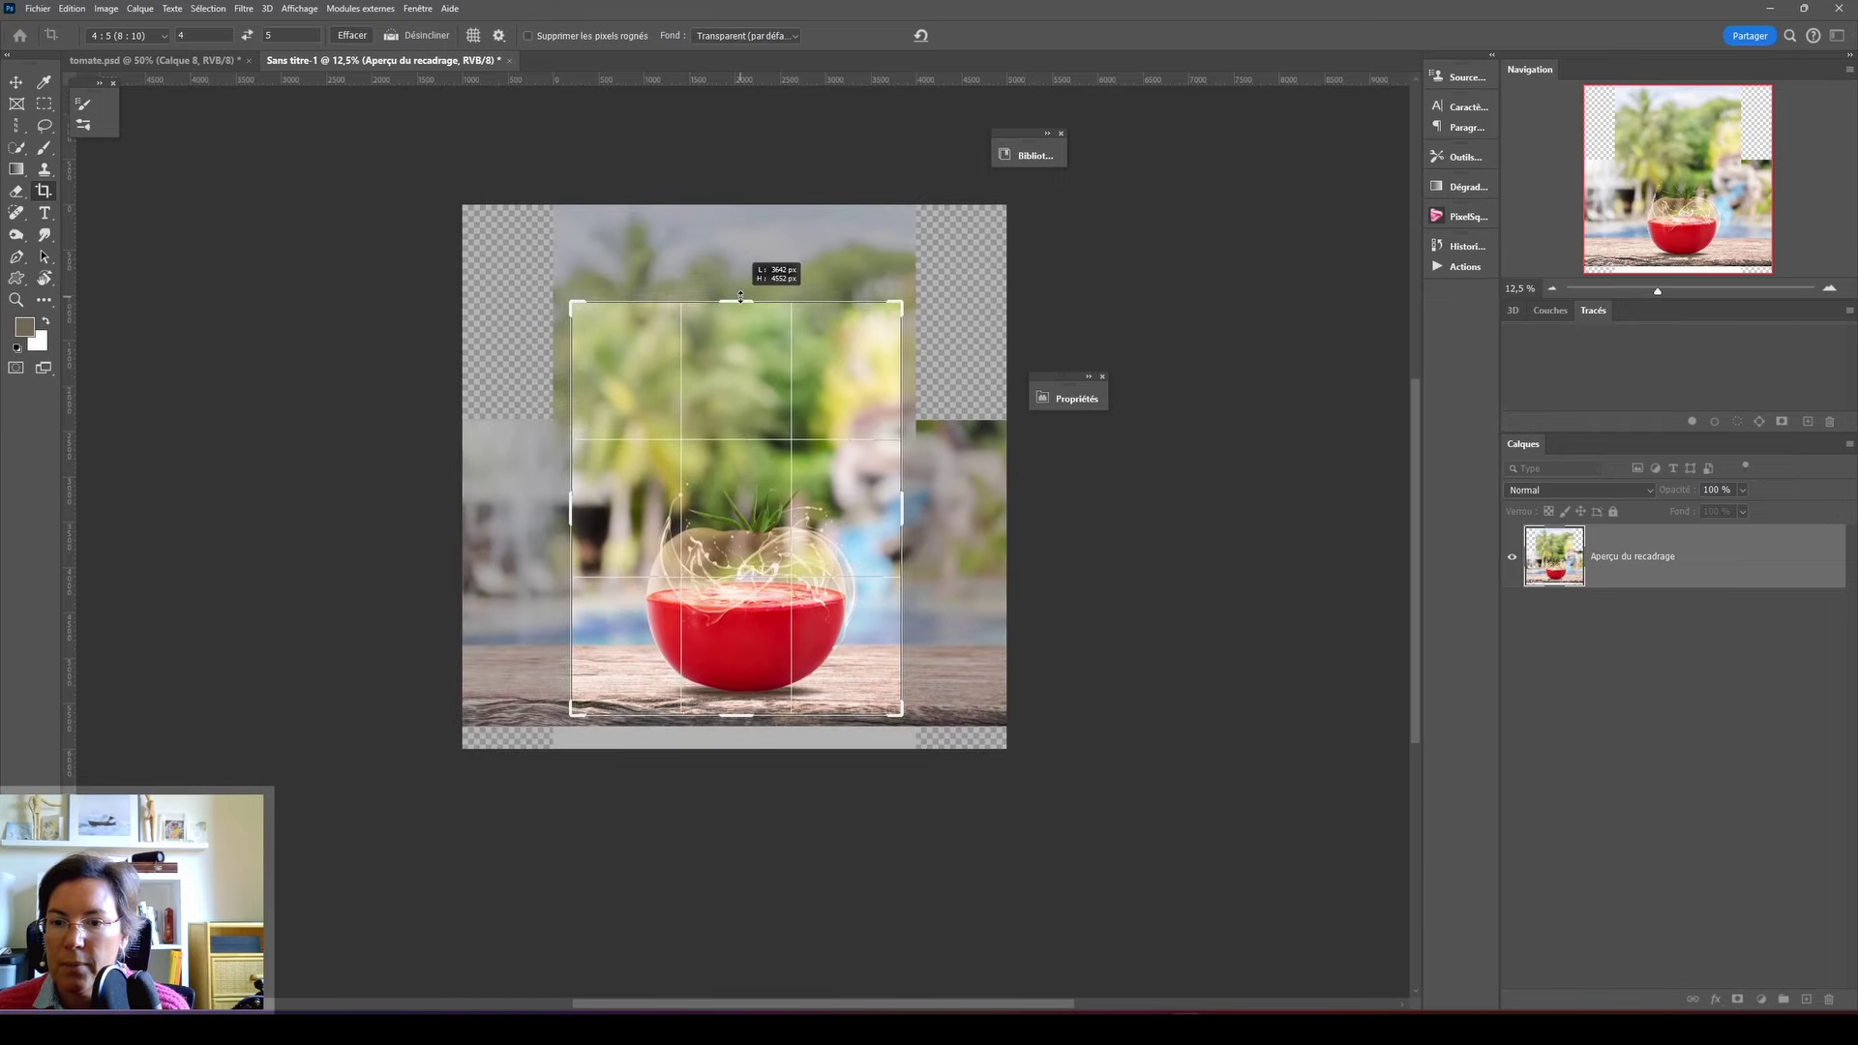
pyautogui.press('Return')
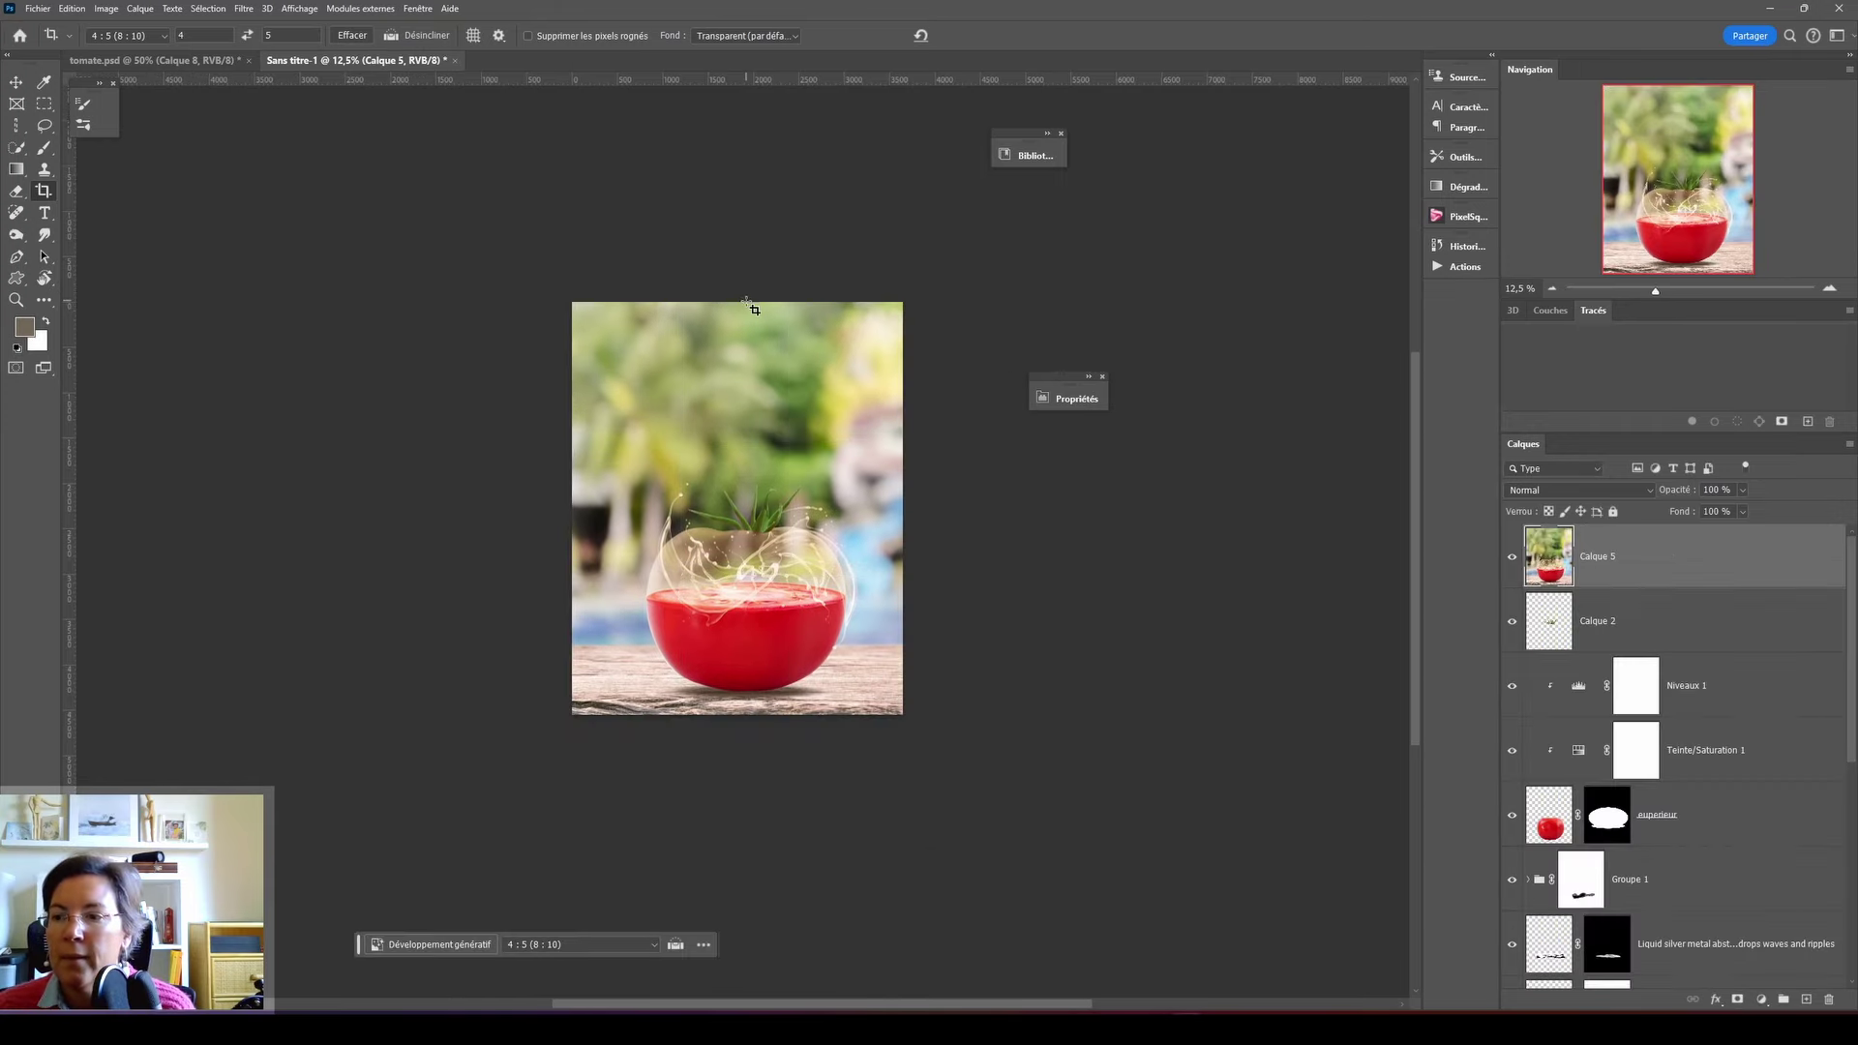
# - Convert Calque 5 into a smart object and open the Camera Raw filter
pyautogui.rightClick(1659, 563)
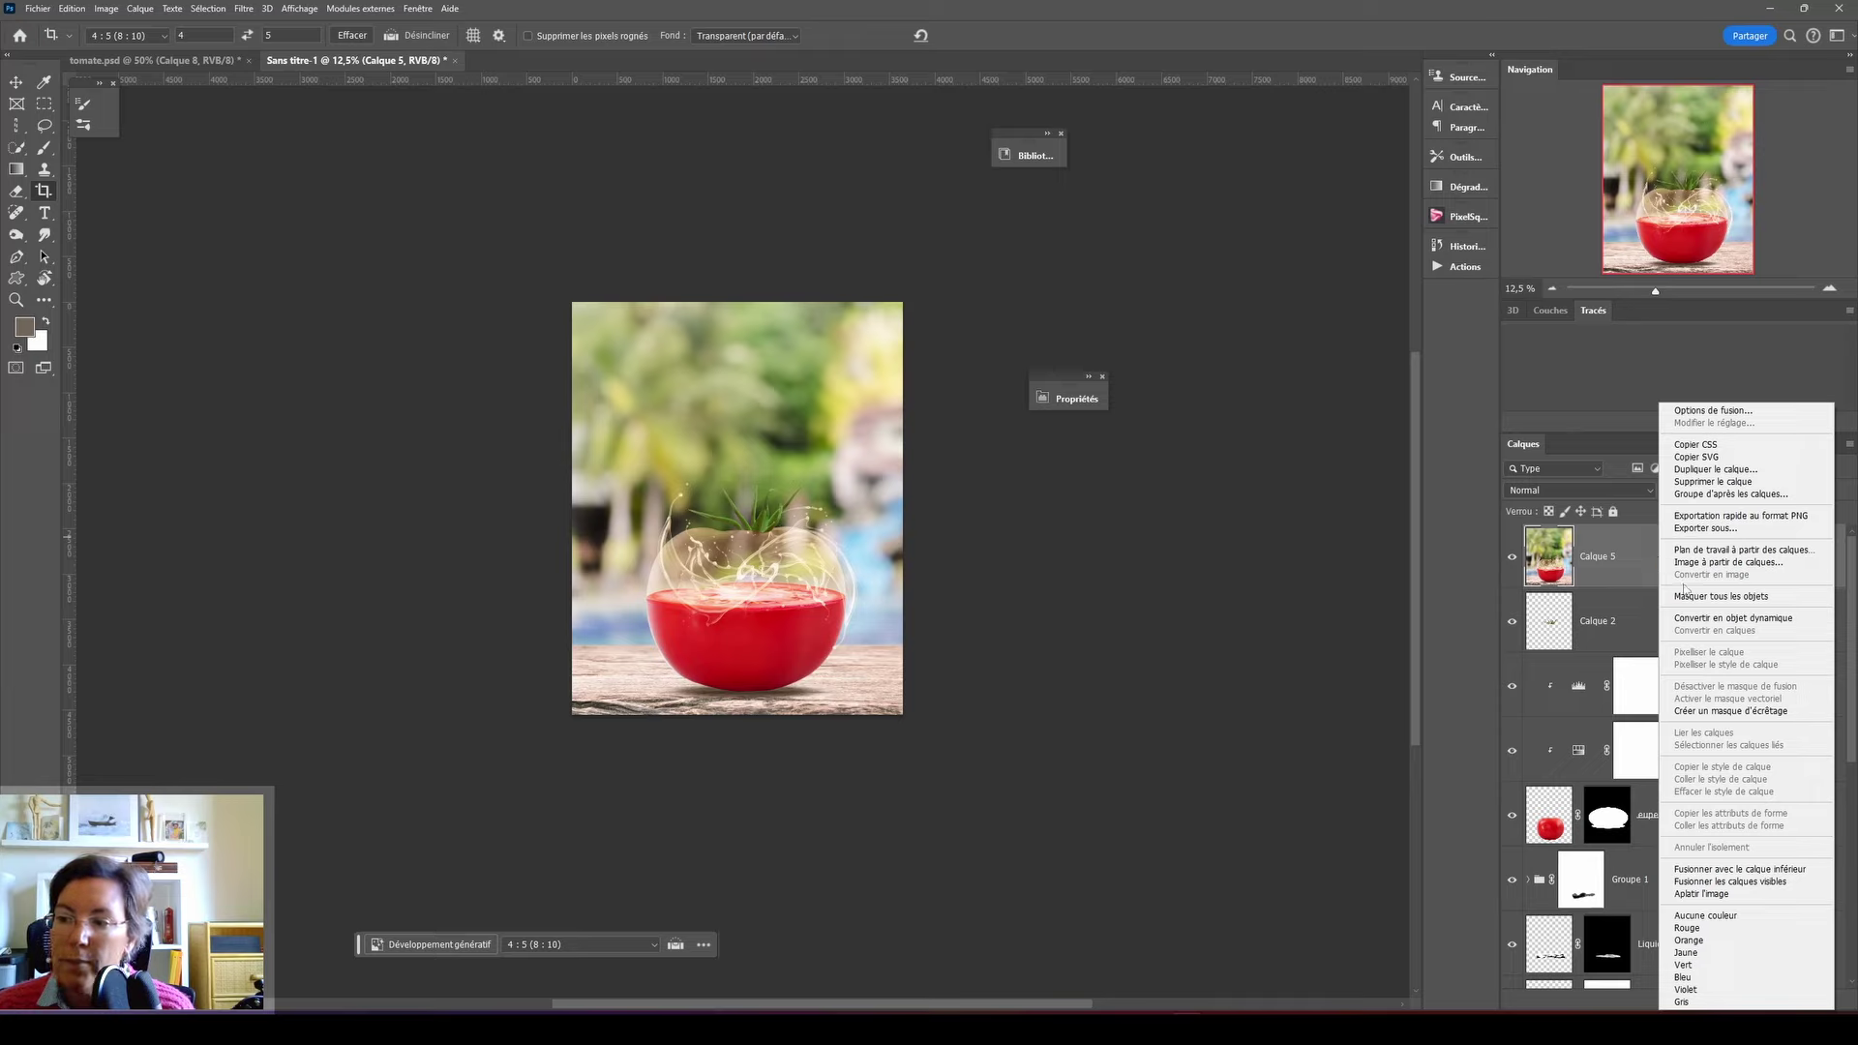
pyautogui.click(1697, 620)
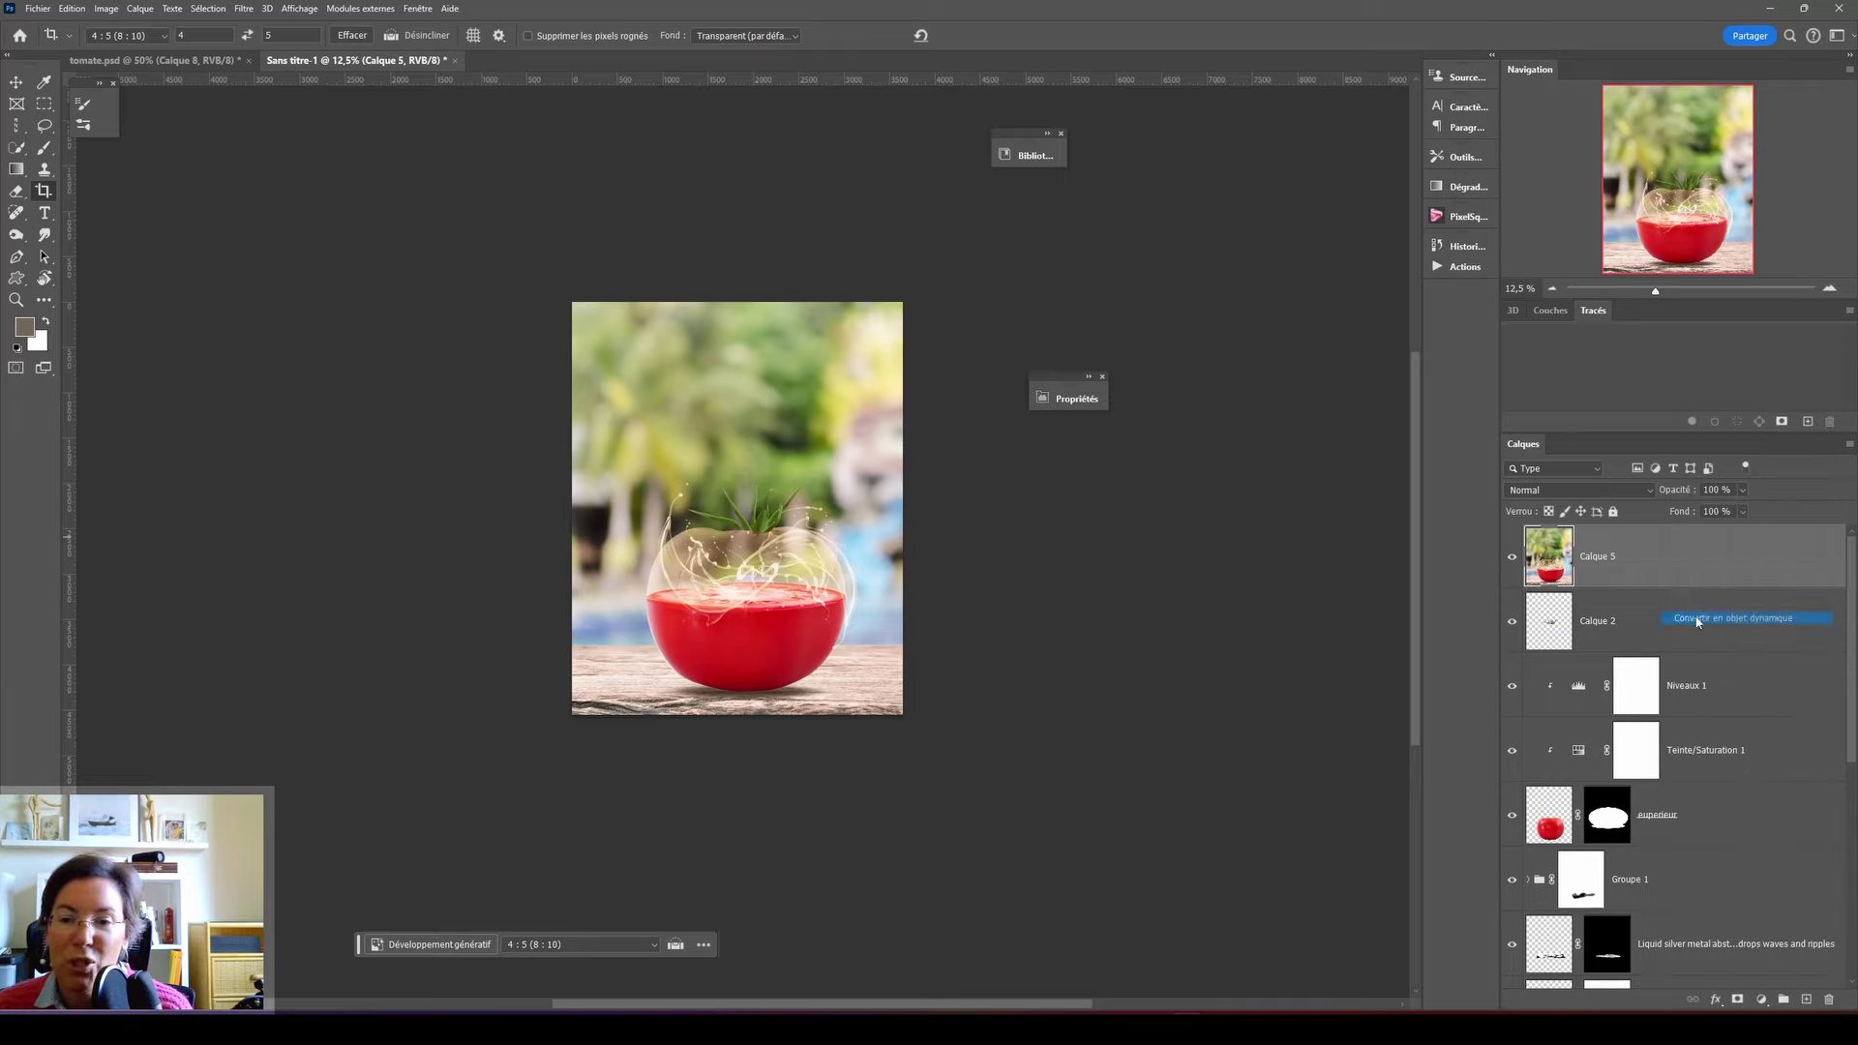
pyautogui.click(243, 9)
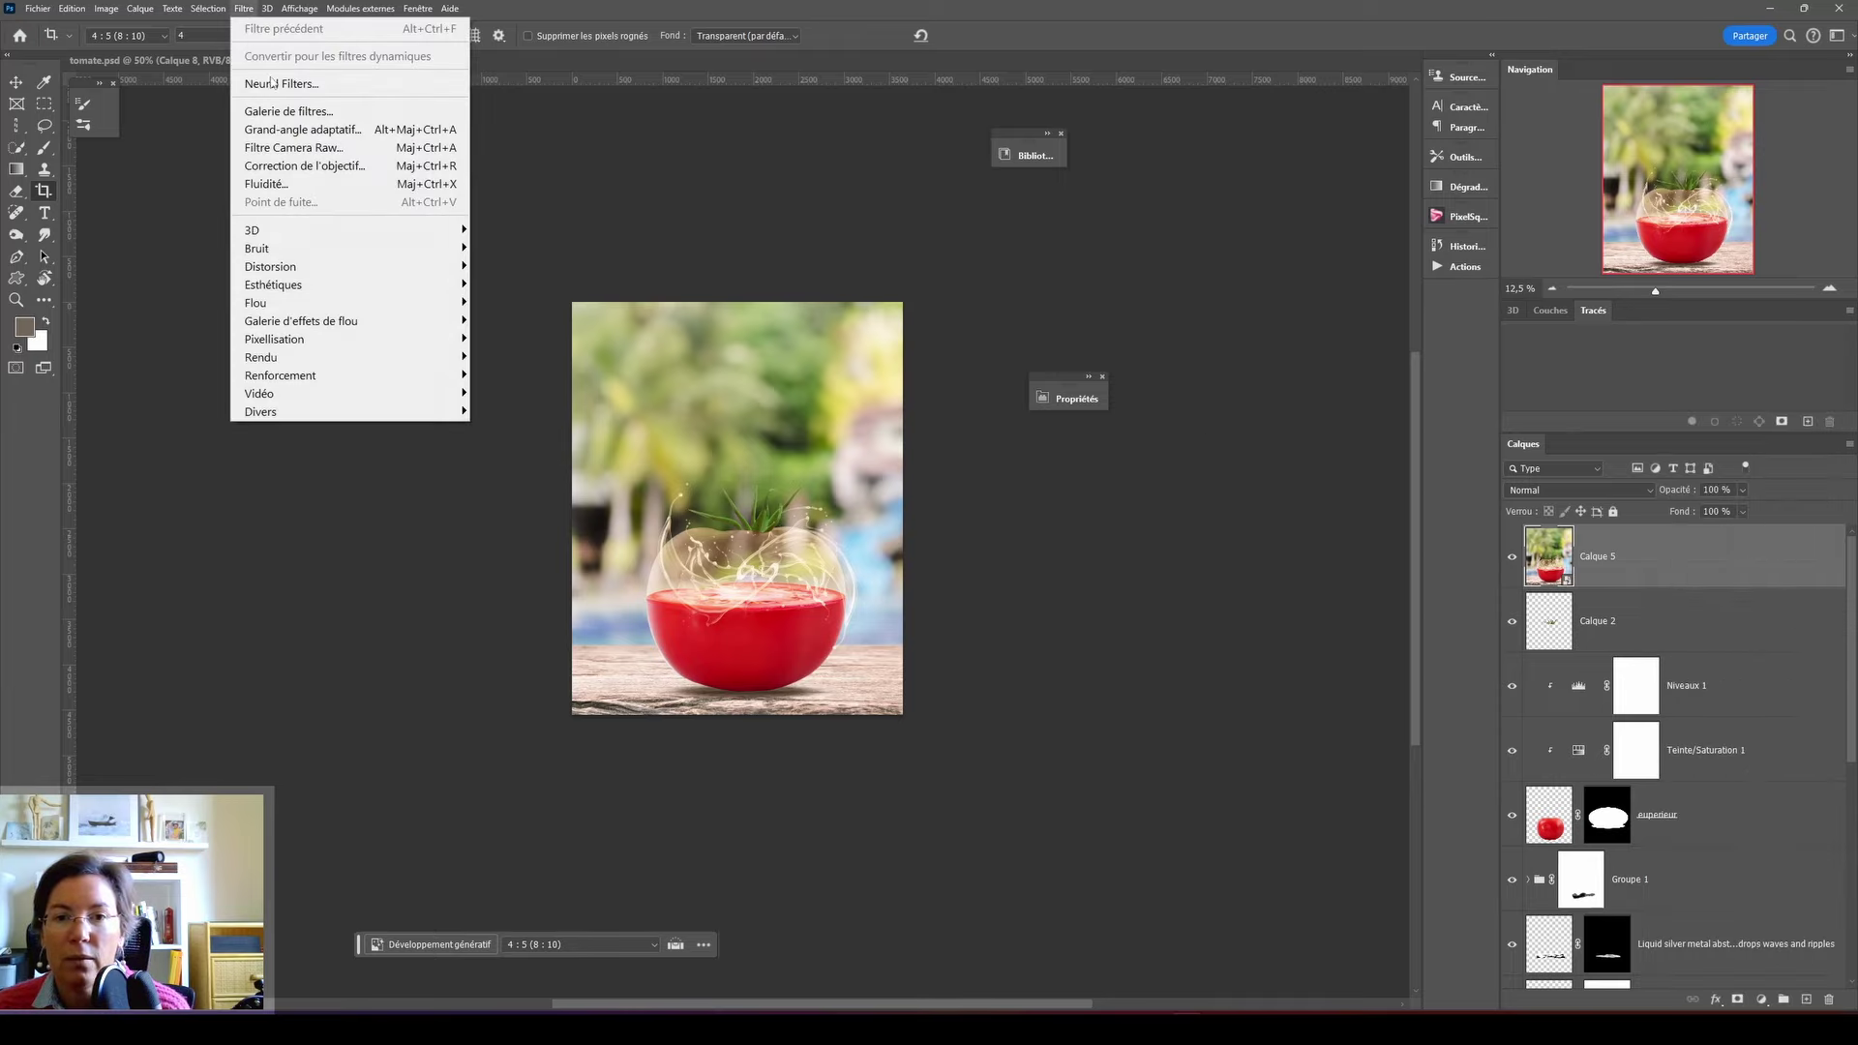
pyautogui.click(308, 151)
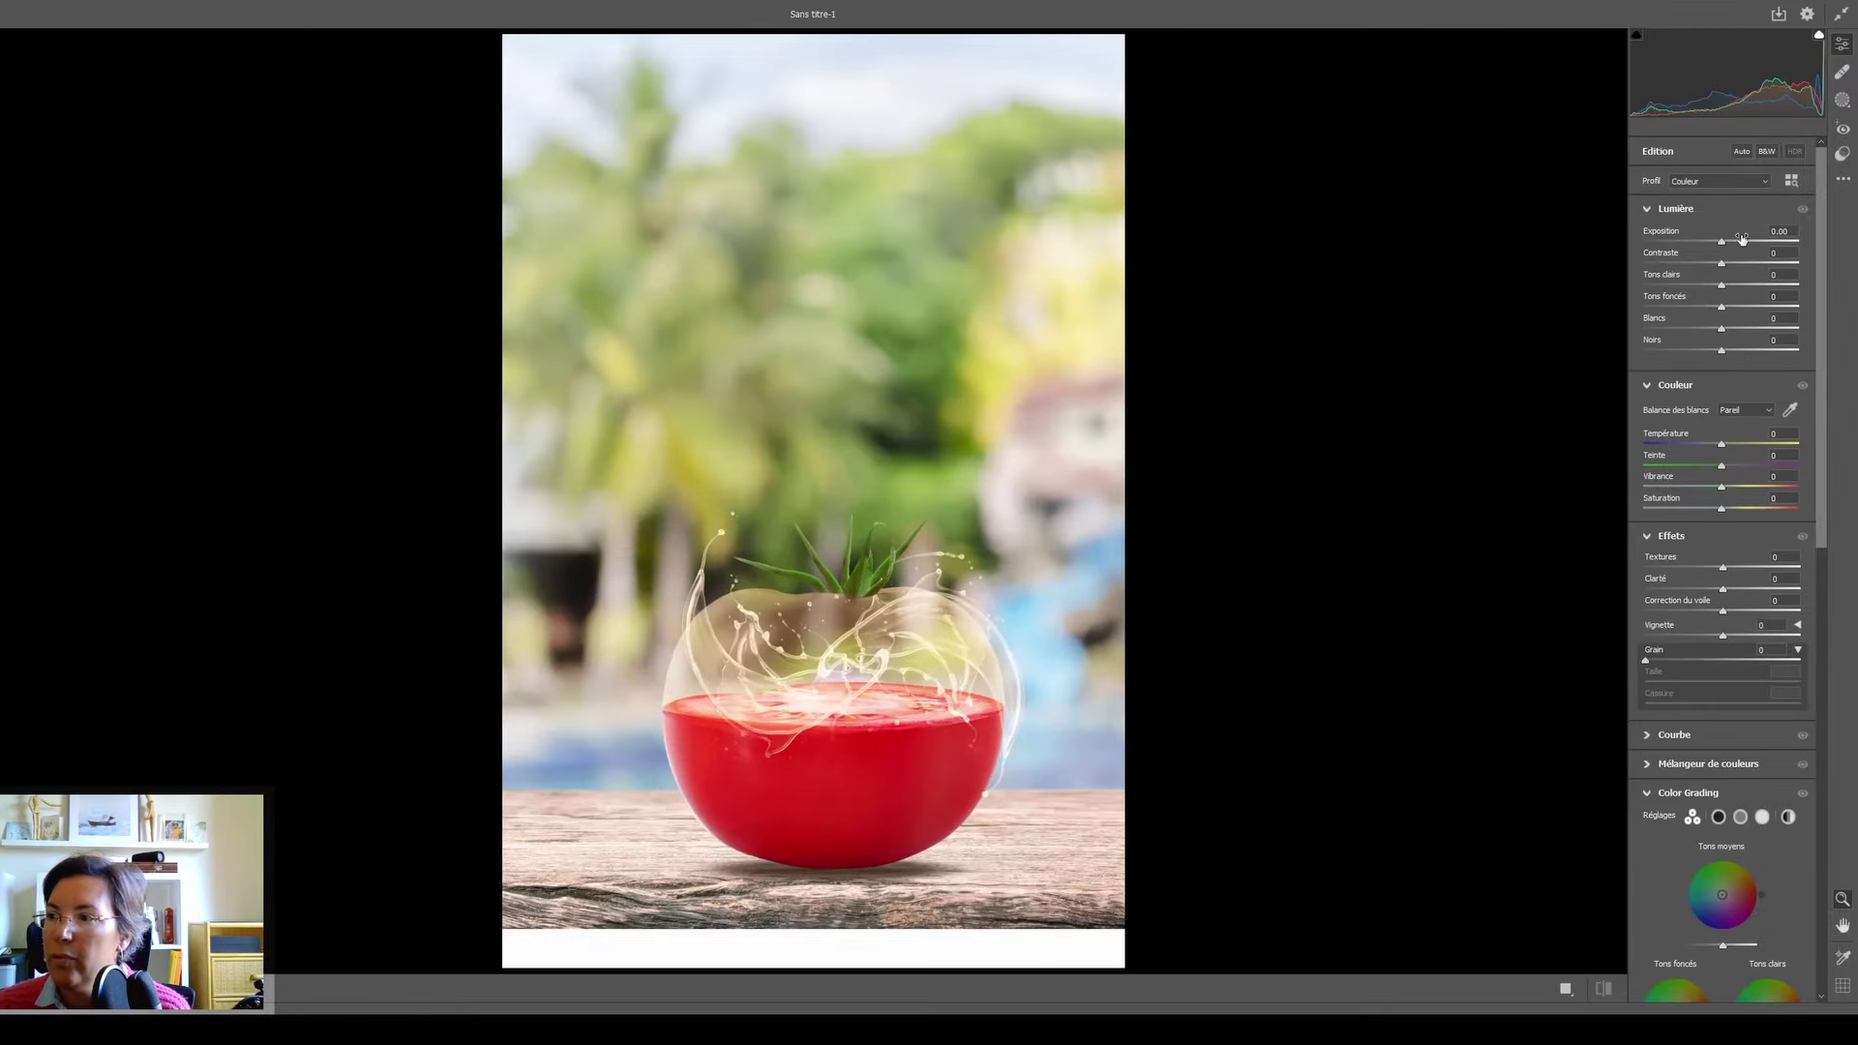
# - Raise exposure, set Température +16, boost vibrance, and add Texture +22, Clarté +12 and grain 8
pyautogui.moveTo(1722, 241)
pyautogui.mouseDown()
pyautogui.moveTo(1740, 262)
pyautogui.moveTo(1723, 241)
pyautogui.mouseUp()
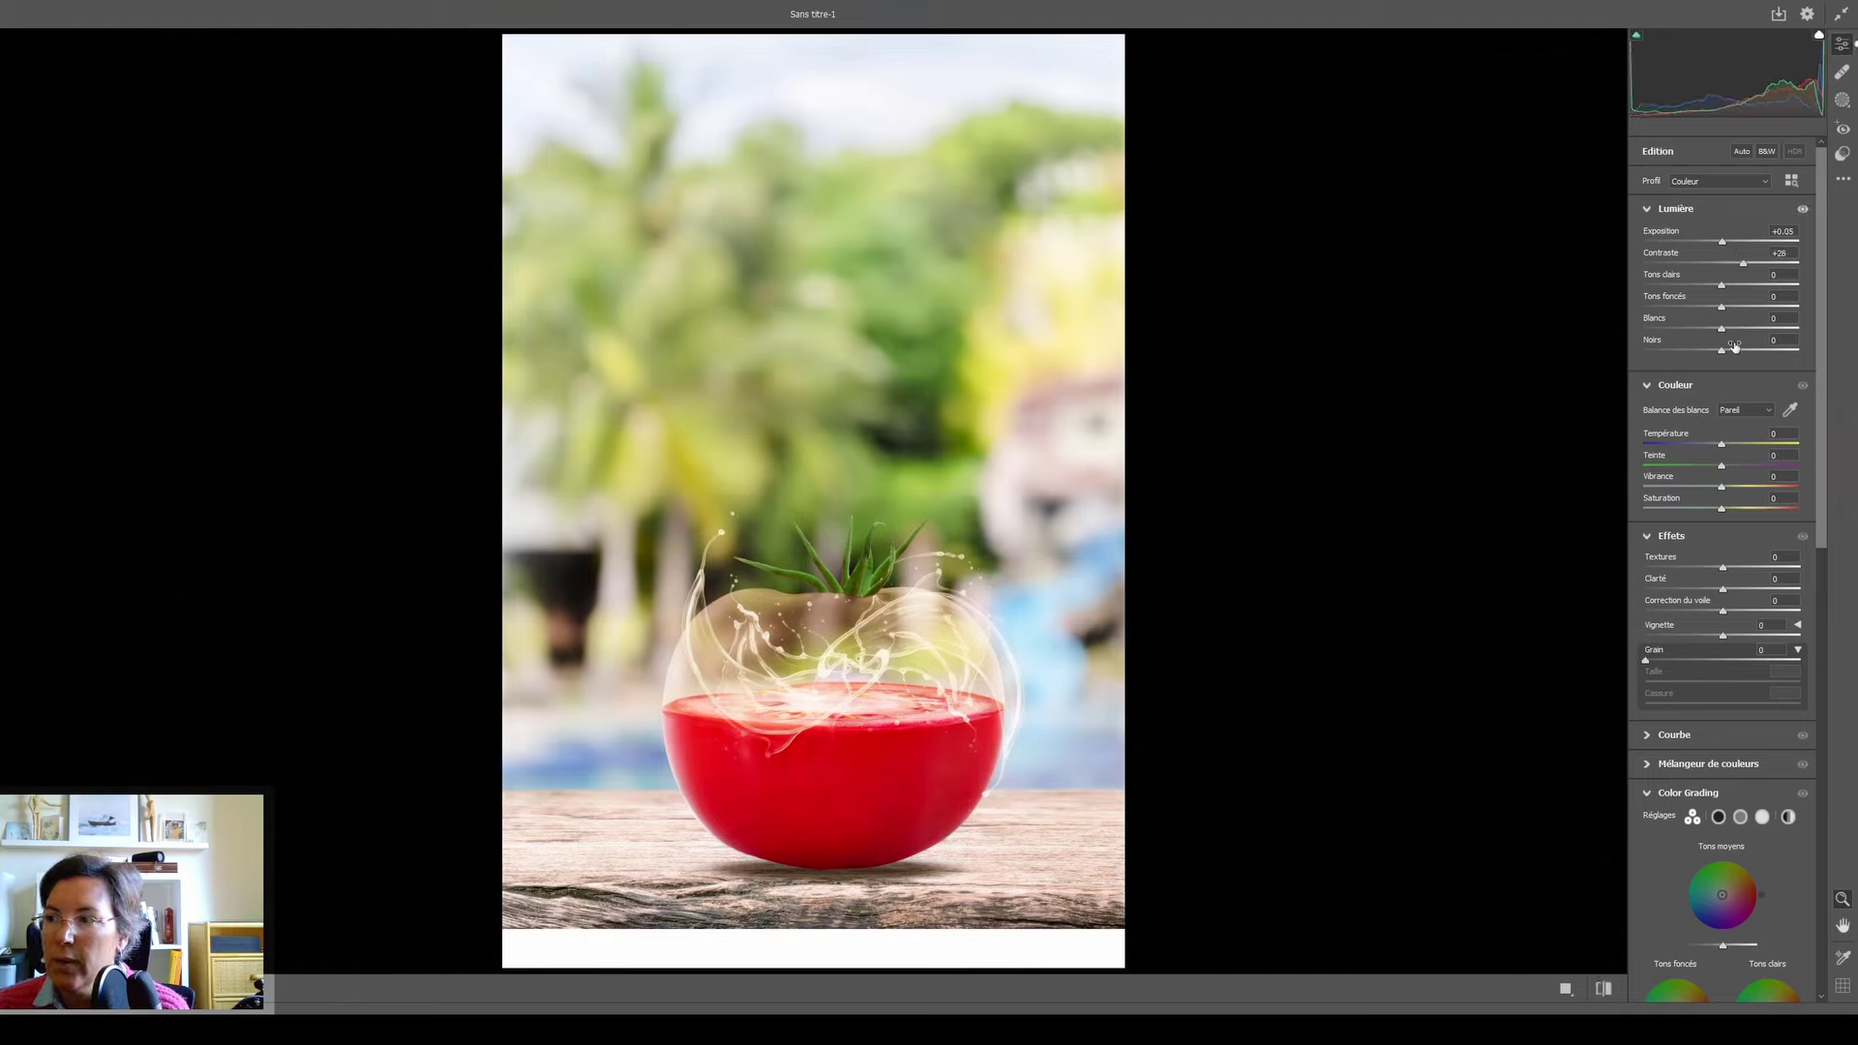
pyautogui.moveTo(1723, 446); pyautogui.dragTo(1736, 442)
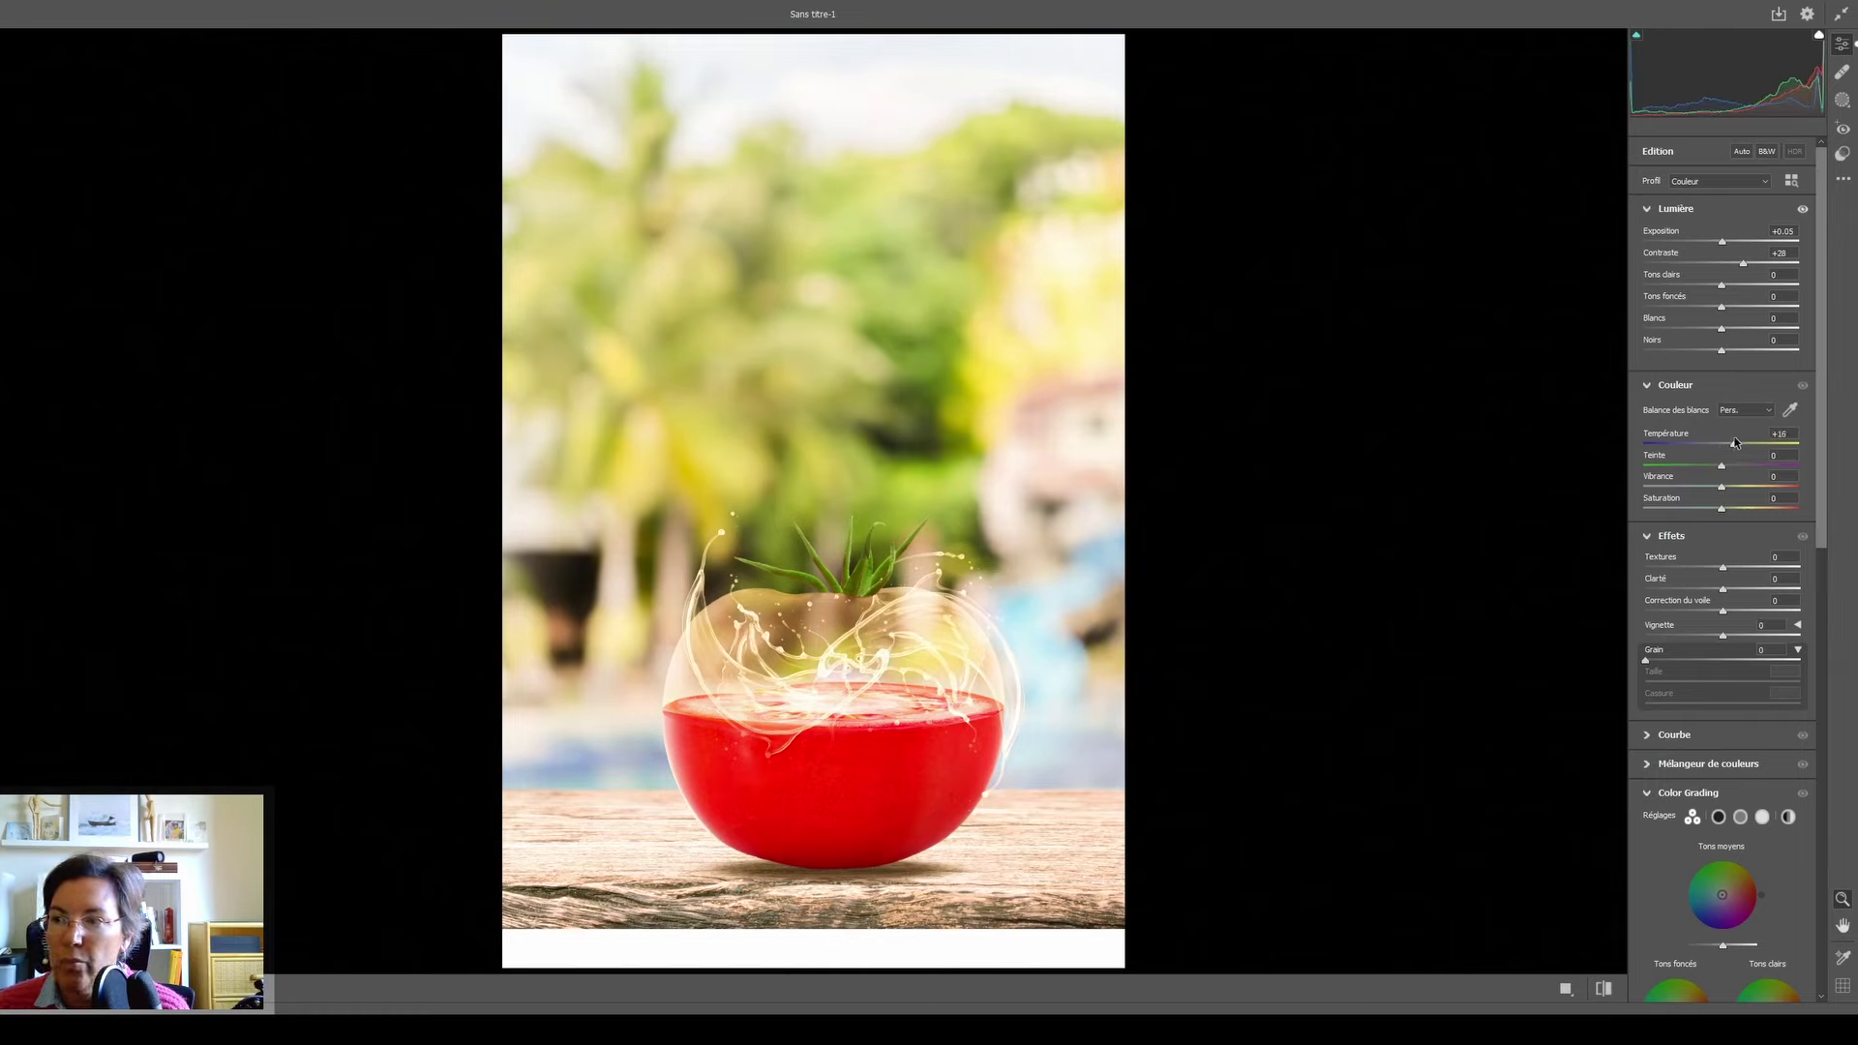
pyautogui.moveTo(1724, 487); pyautogui.dragTo(1728, 490)
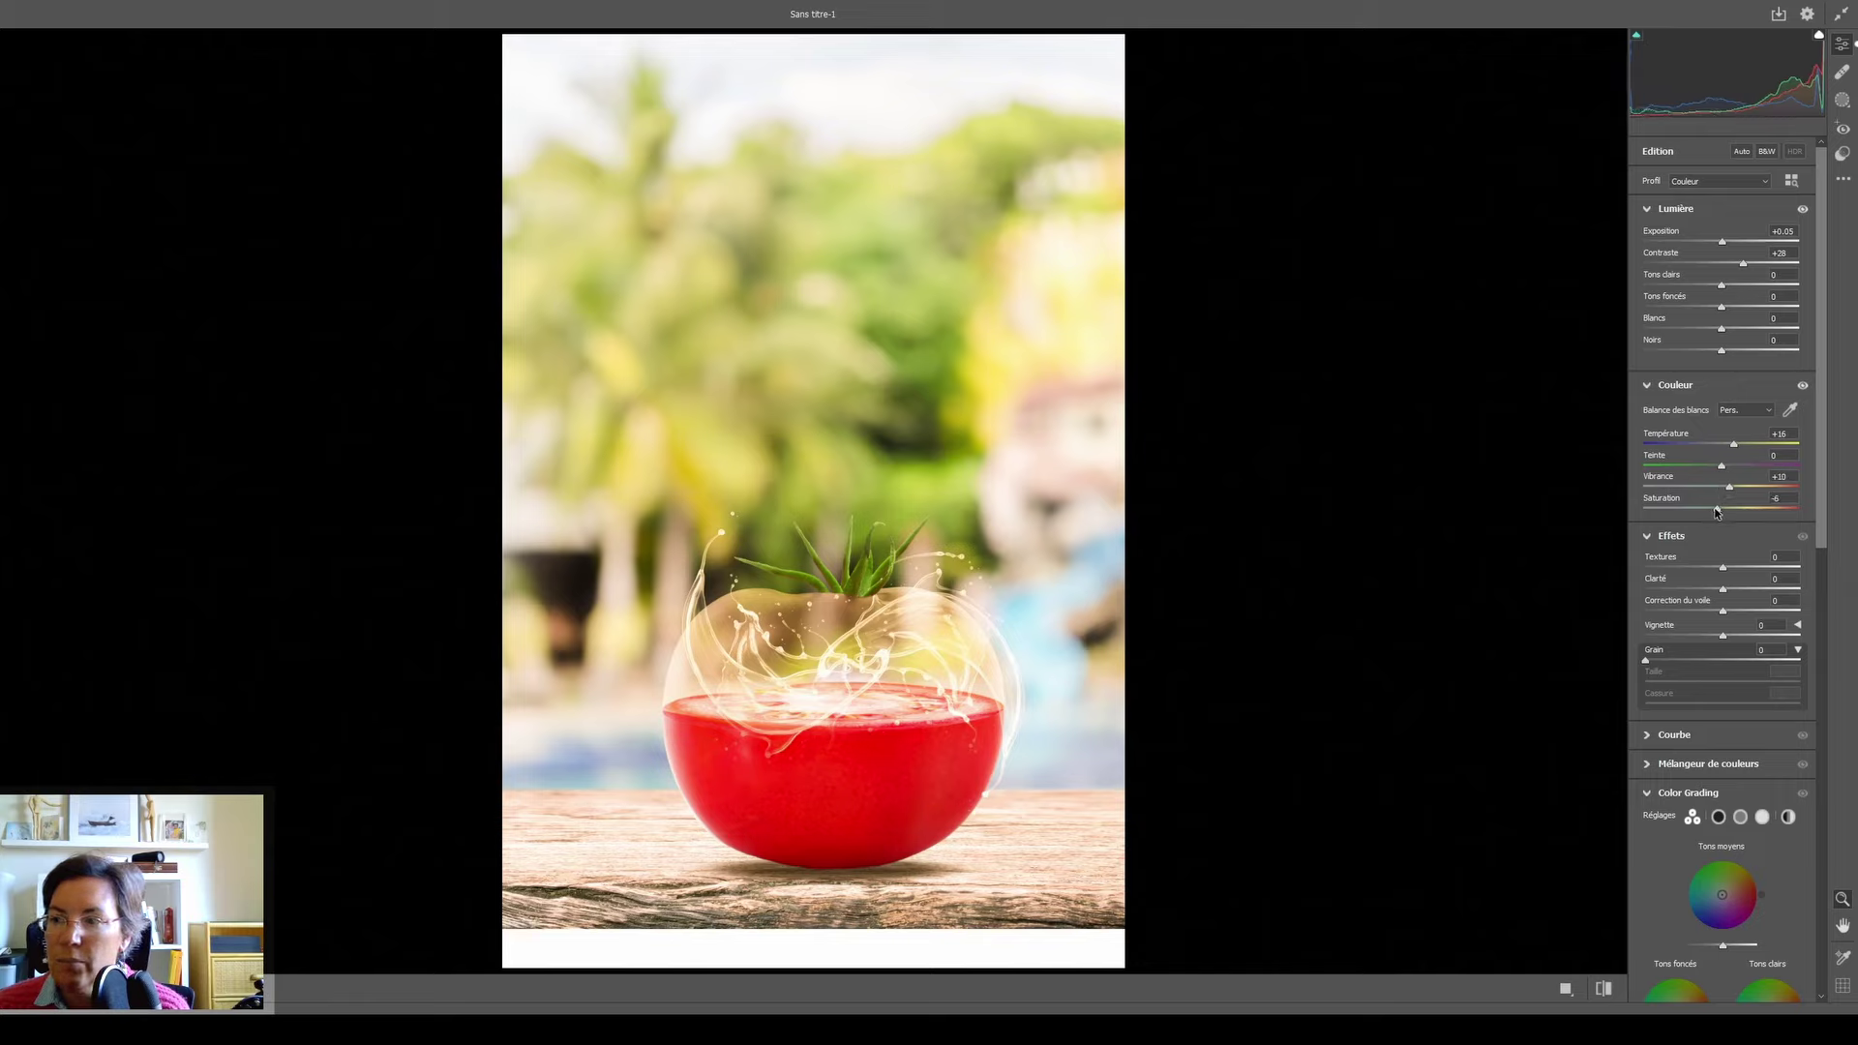
pyautogui.scroll(-5, 1717, 484)
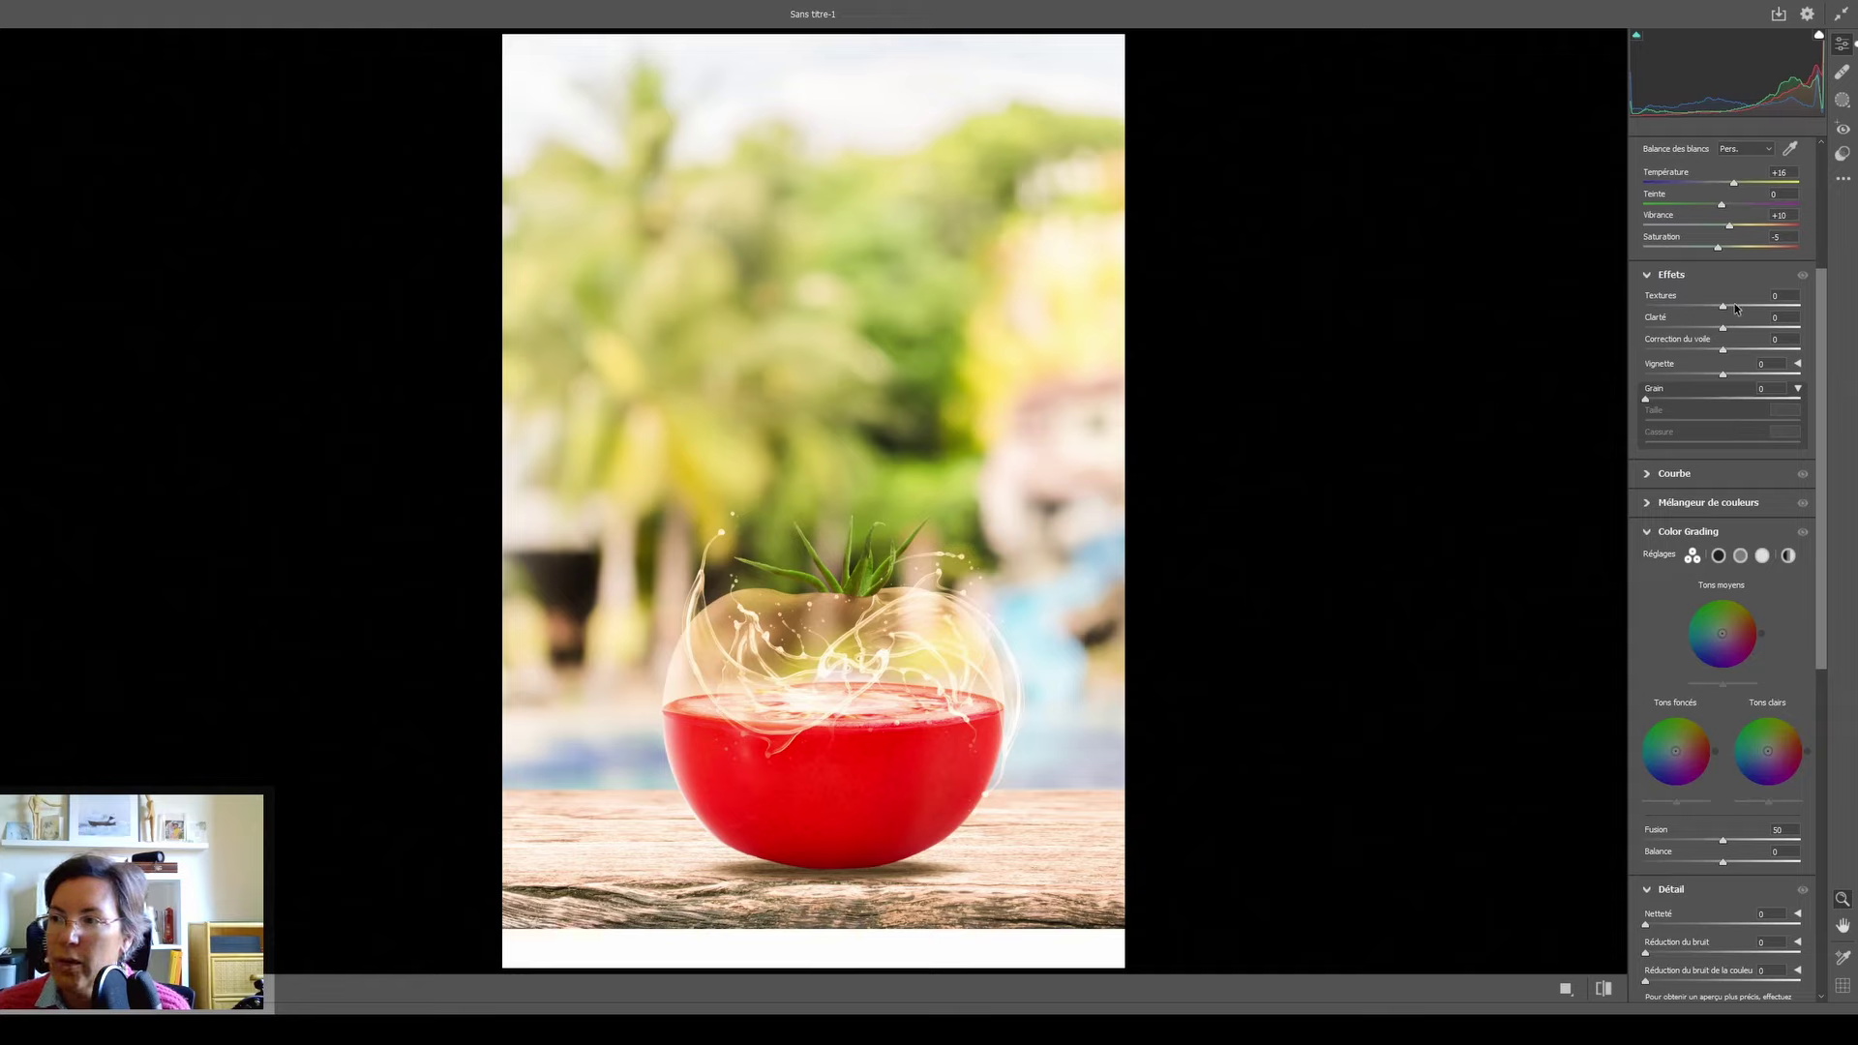
pyautogui.moveTo(1735, 308); pyautogui.dragTo(1741, 308)
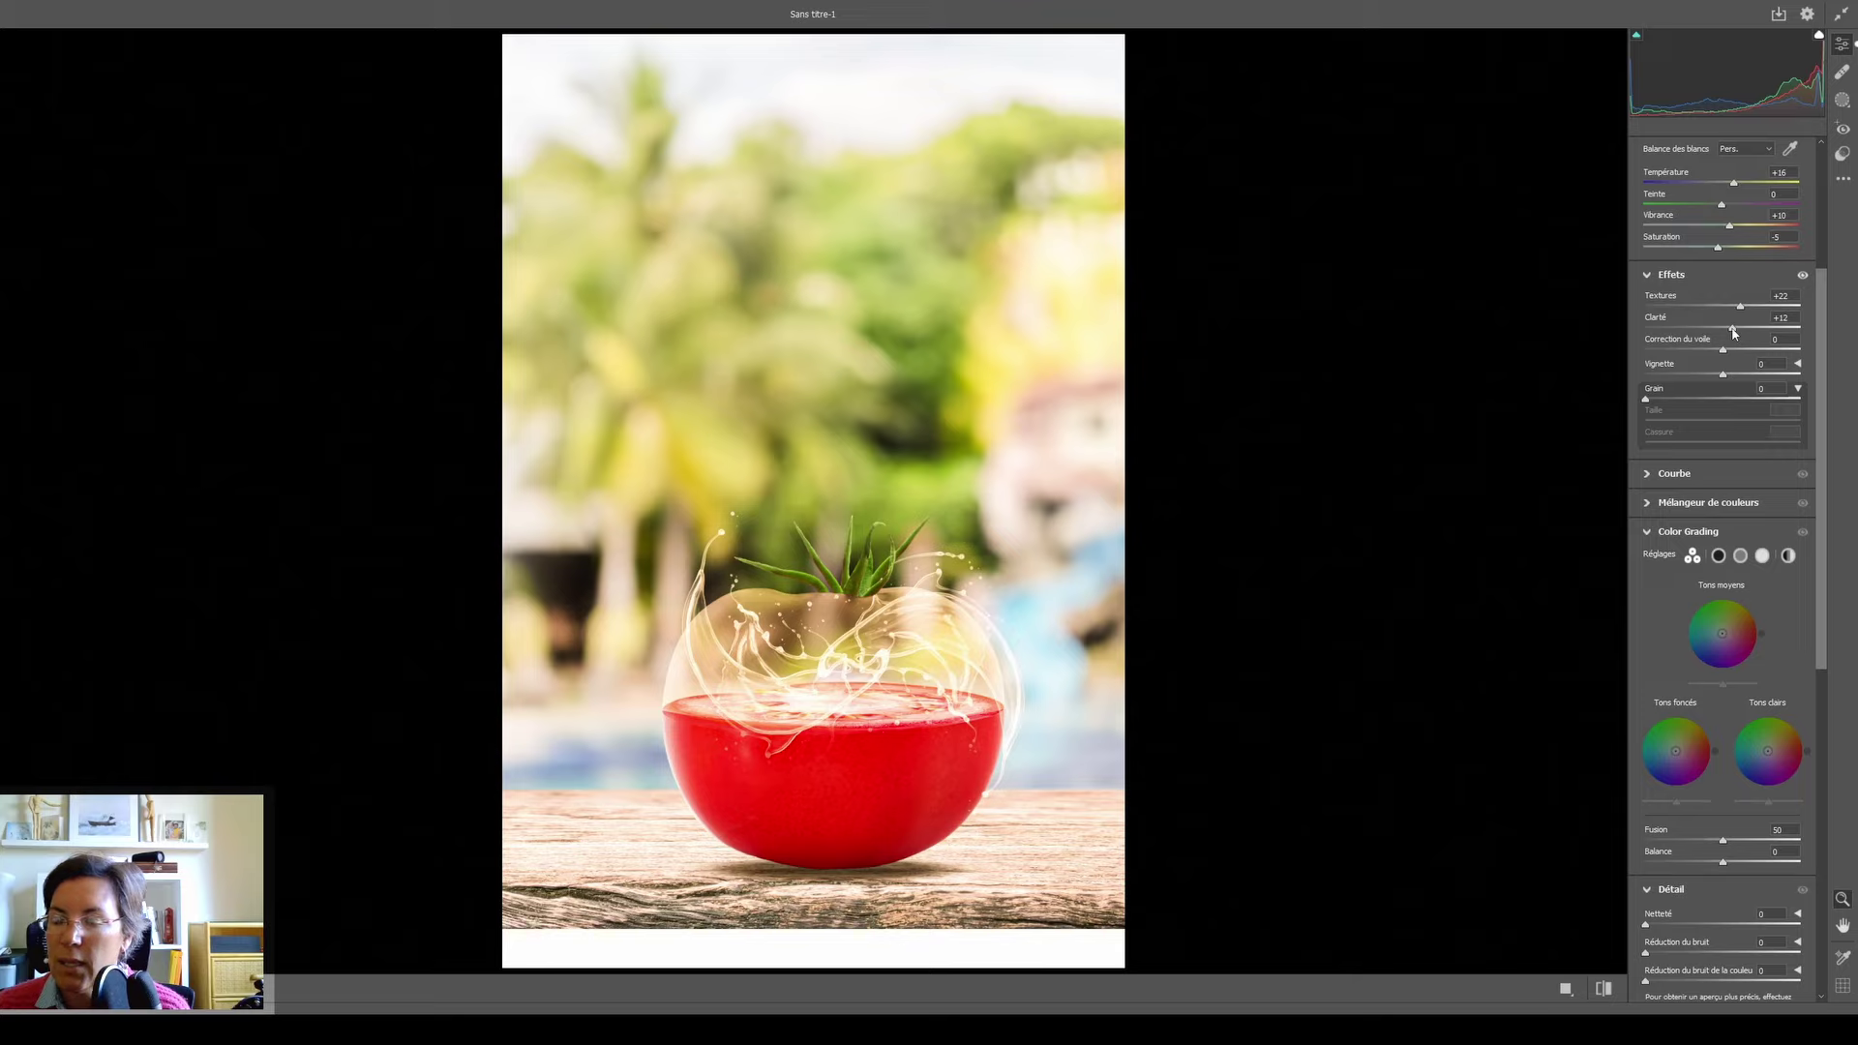
pyautogui.click(1658, 398)
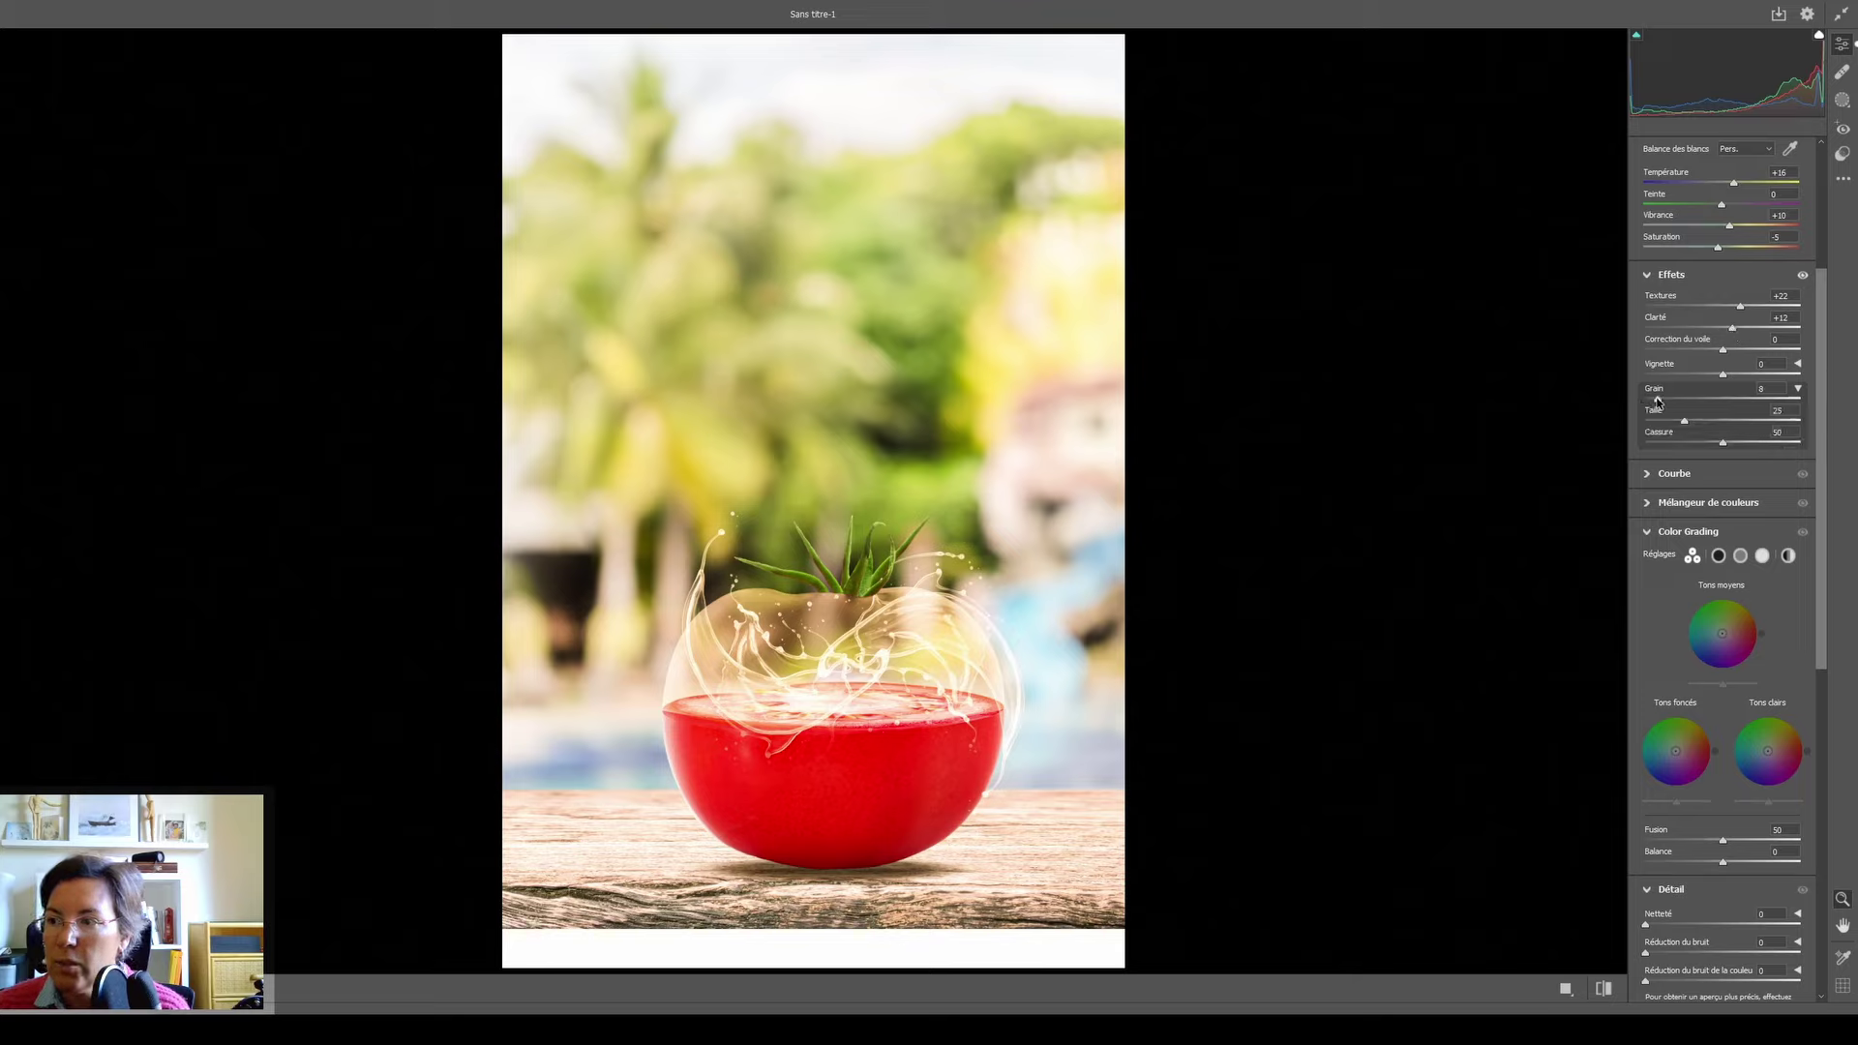
pyautogui.scroll(-3, 1659, 435)
# - In Calibration, set the red primary hue to +7 and the green primary hue to -3
pyautogui.scroll(-5, 1661, 523)
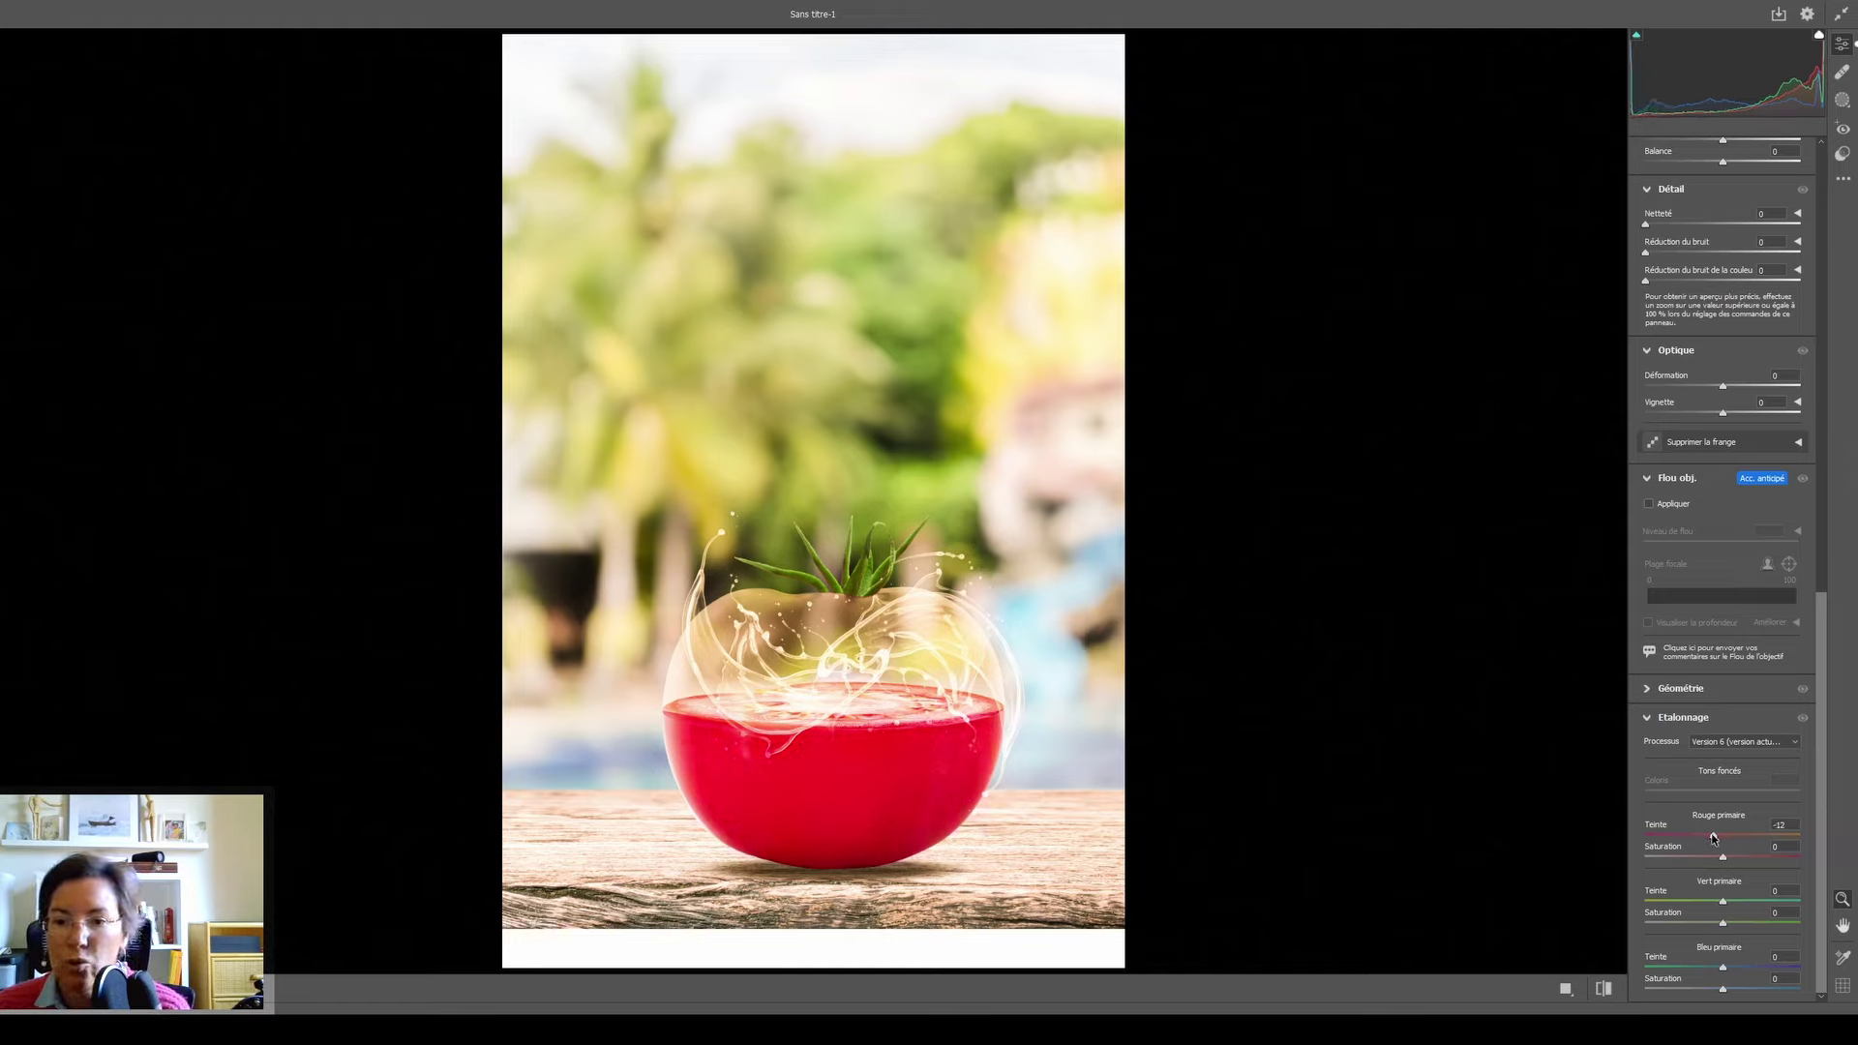
pyautogui.moveTo(1723, 838); pyautogui.dragTo(1729, 836)
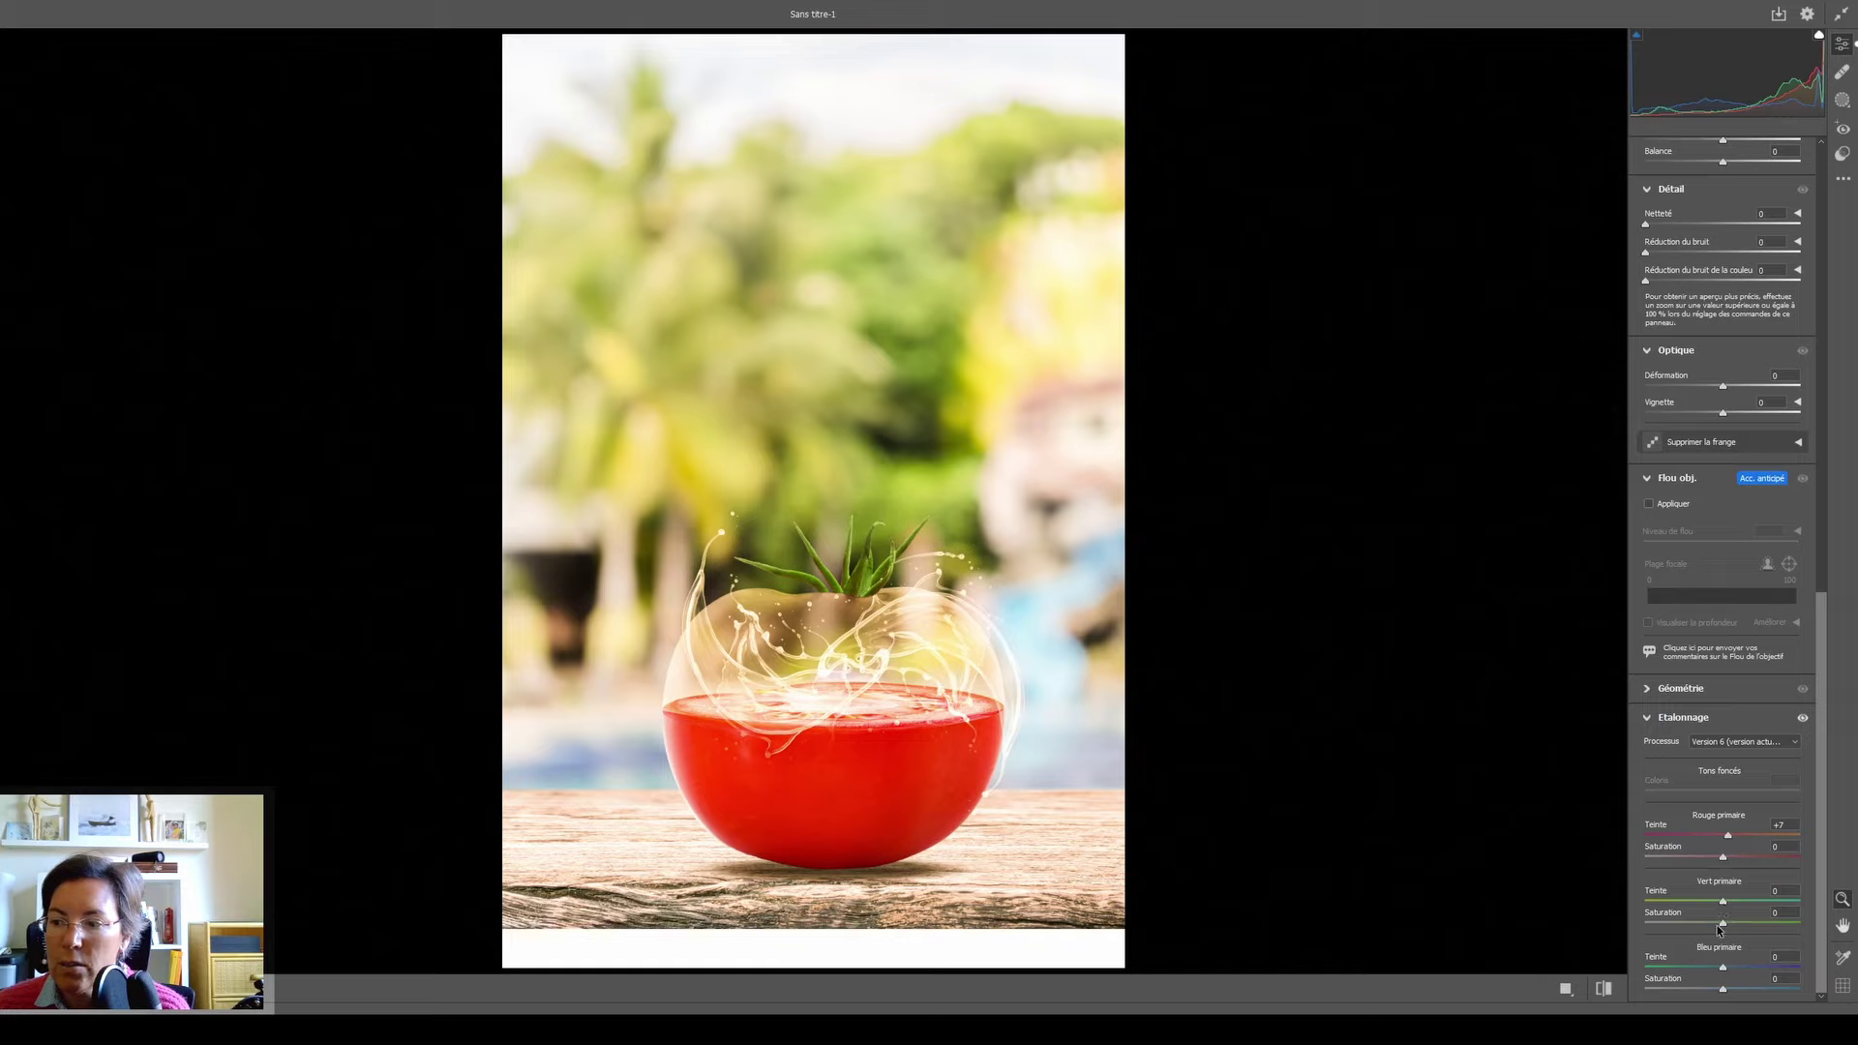
pyautogui.moveTo(1722, 901)
pyautogui.mouseDown()
pyautogui.moveTo(1780, 897)
pyautogui.moveTo(1705, 897)
pyautogui.moveTo(1722, 900)
pyautogui.mouseUp()
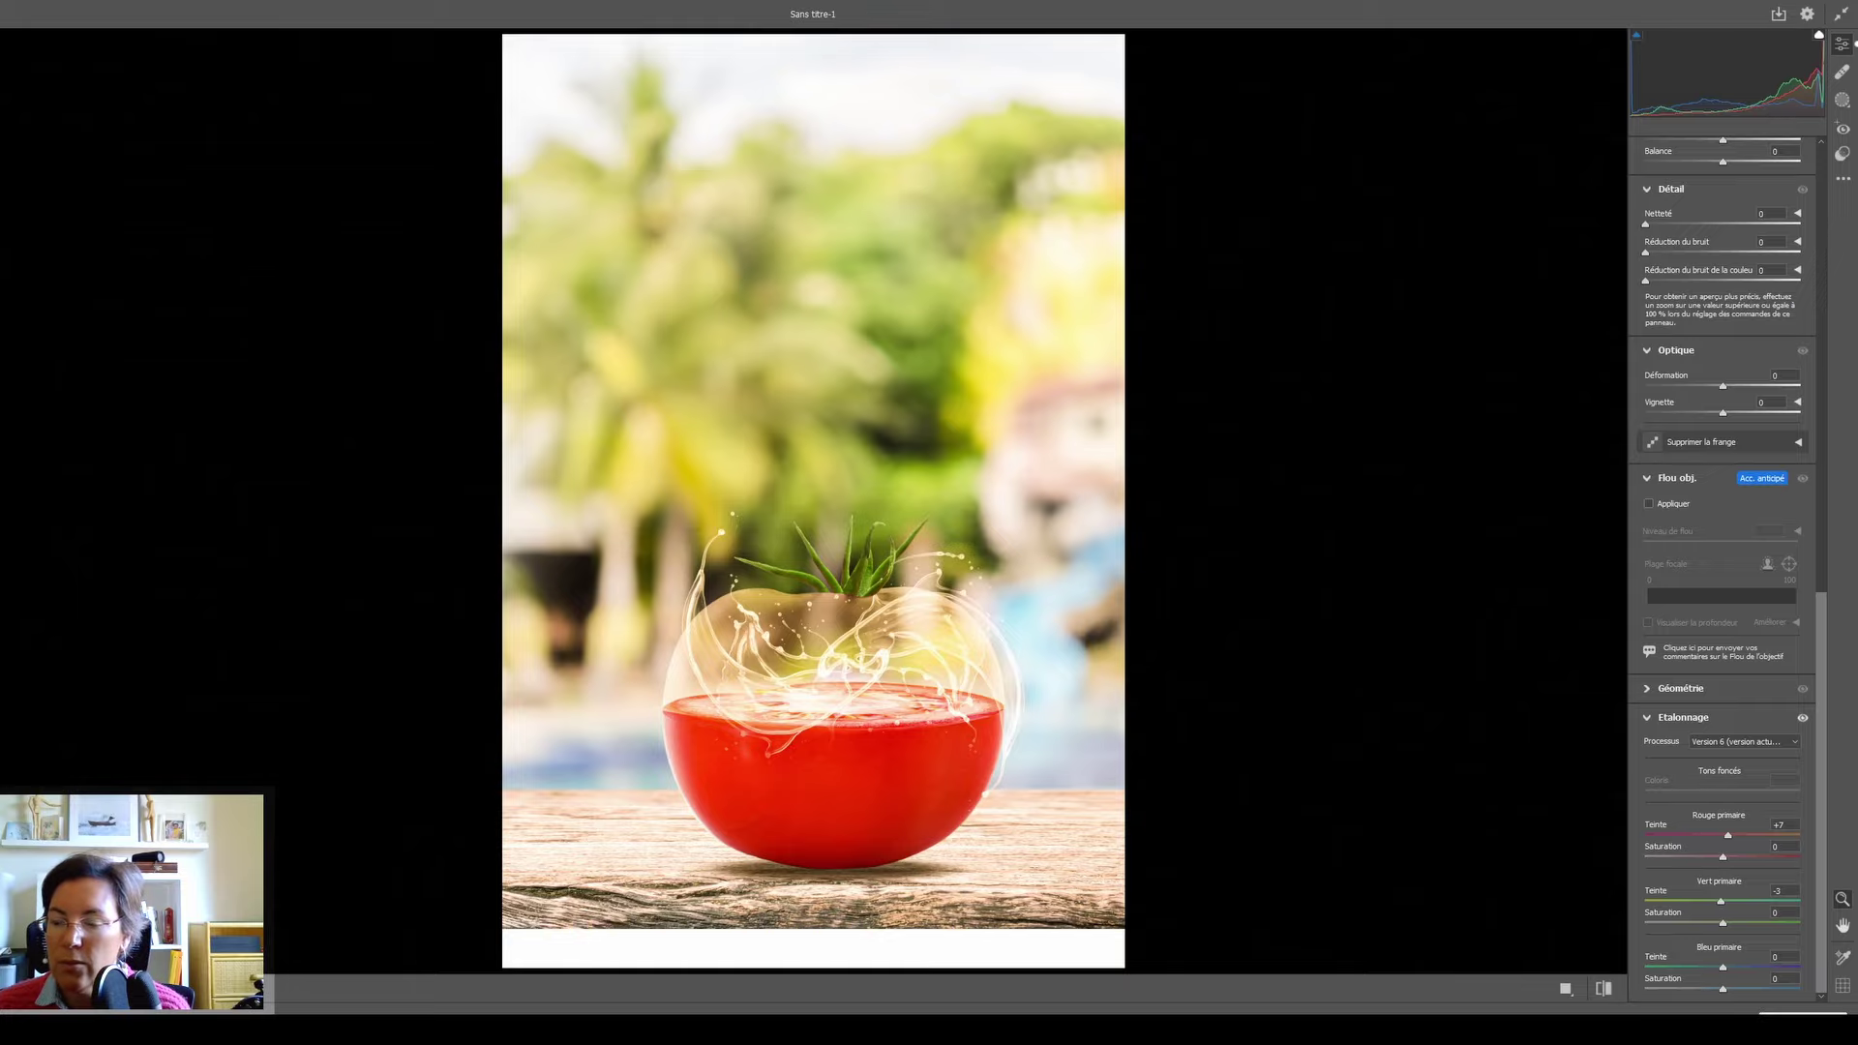
# - Commit the Camera Raw grading to Calque 5 and fit the graded image on screen
pyautogui.press('Return')
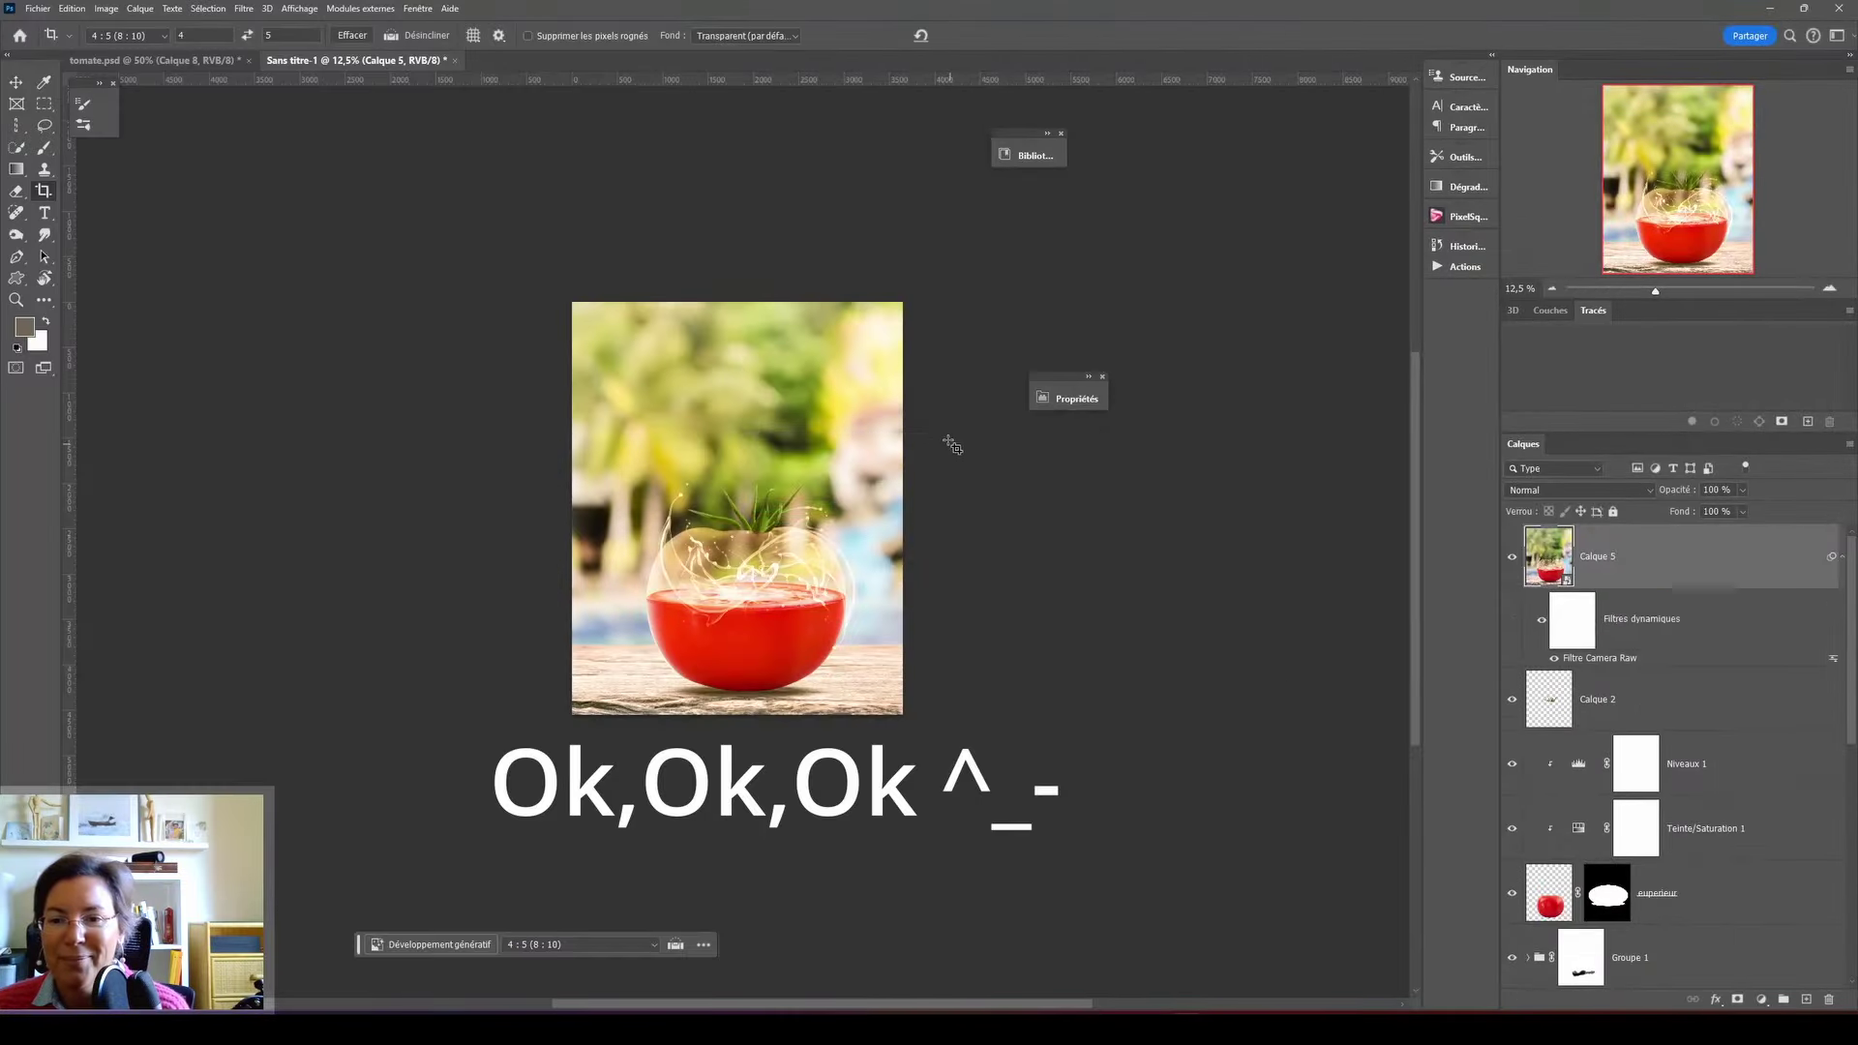
pyautogui.hotkey('ctrl', '0')
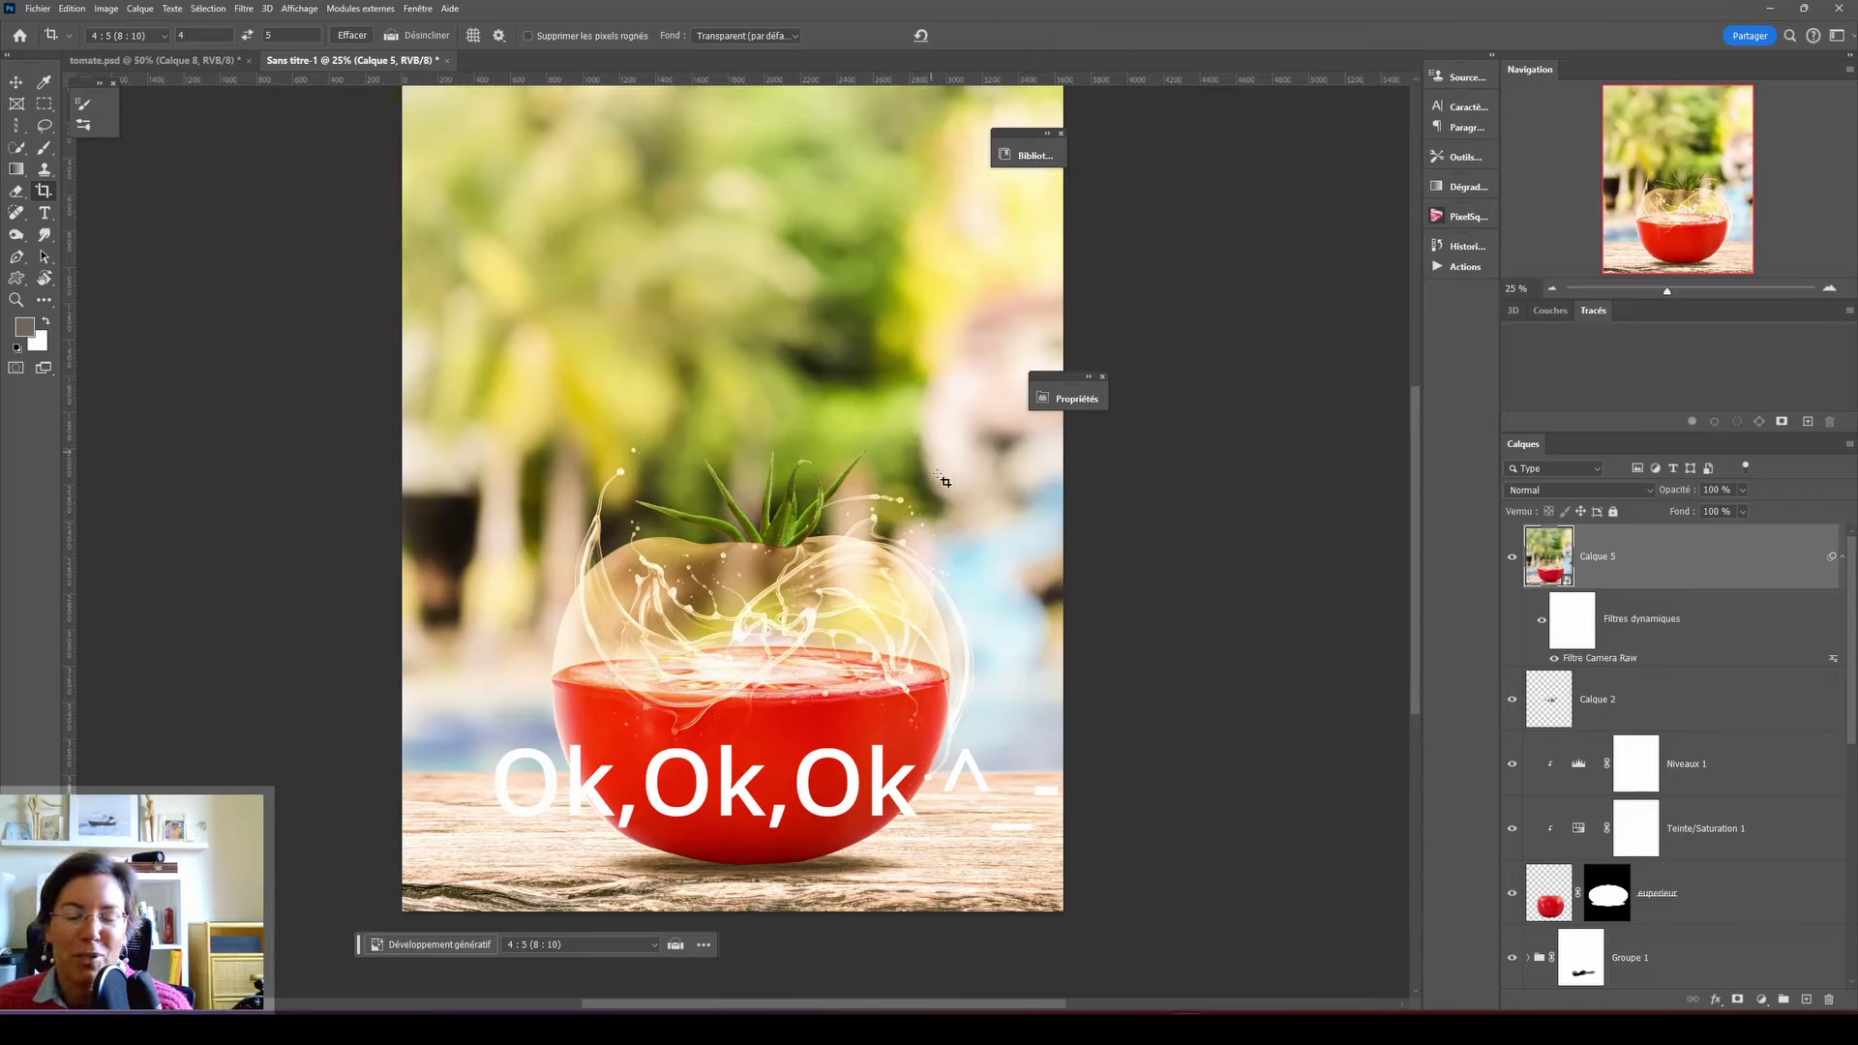